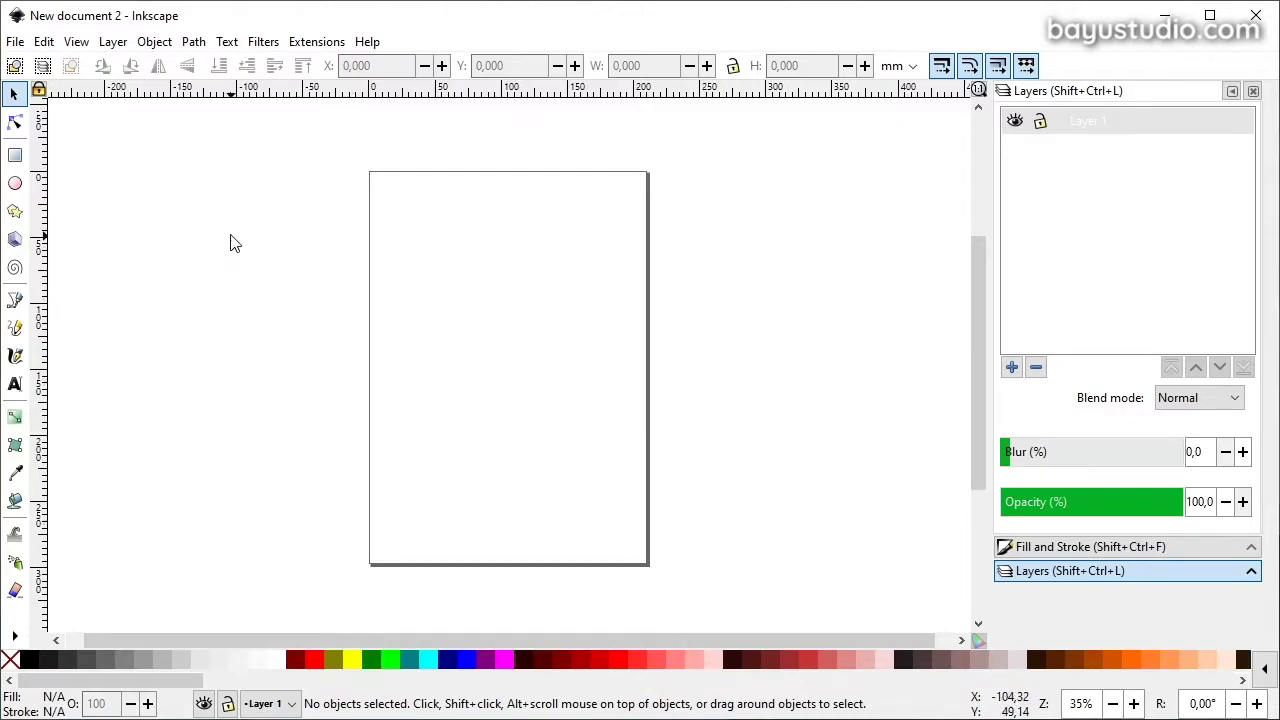
Start a Pen-tool outline tracing the head with both pointed bat ears.
left_click(170, 45)
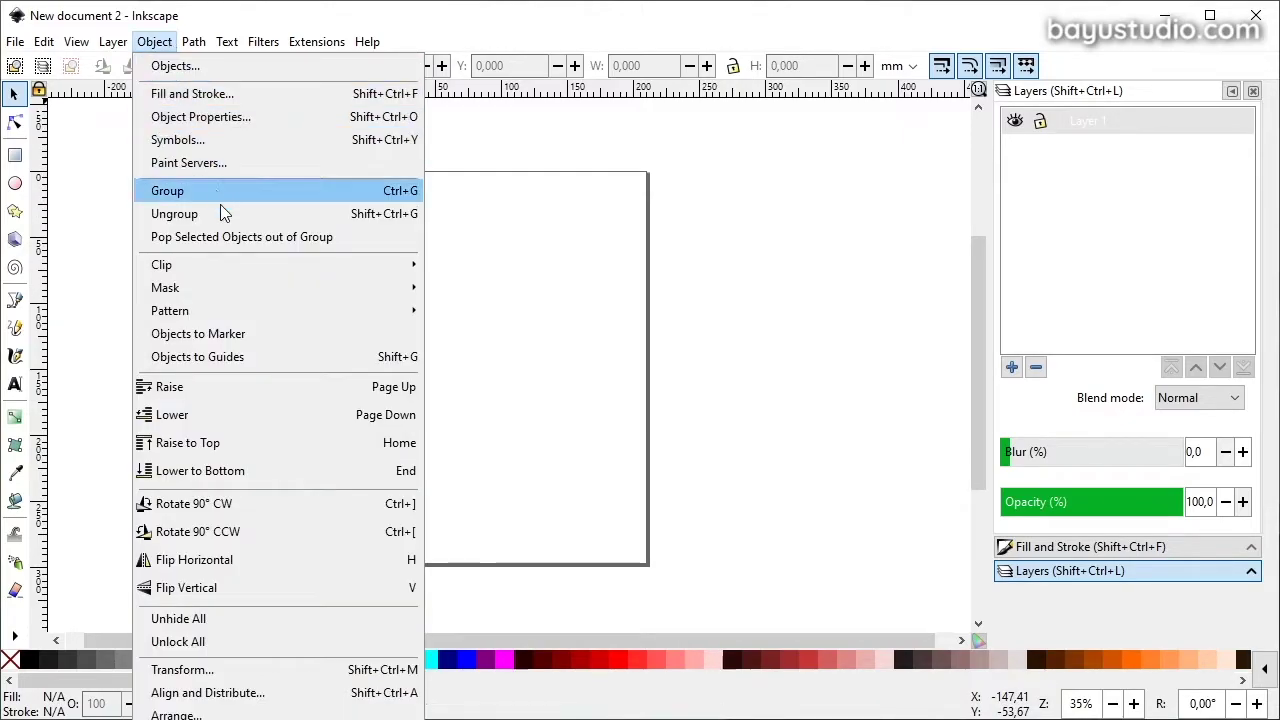
left_click(165, 50)
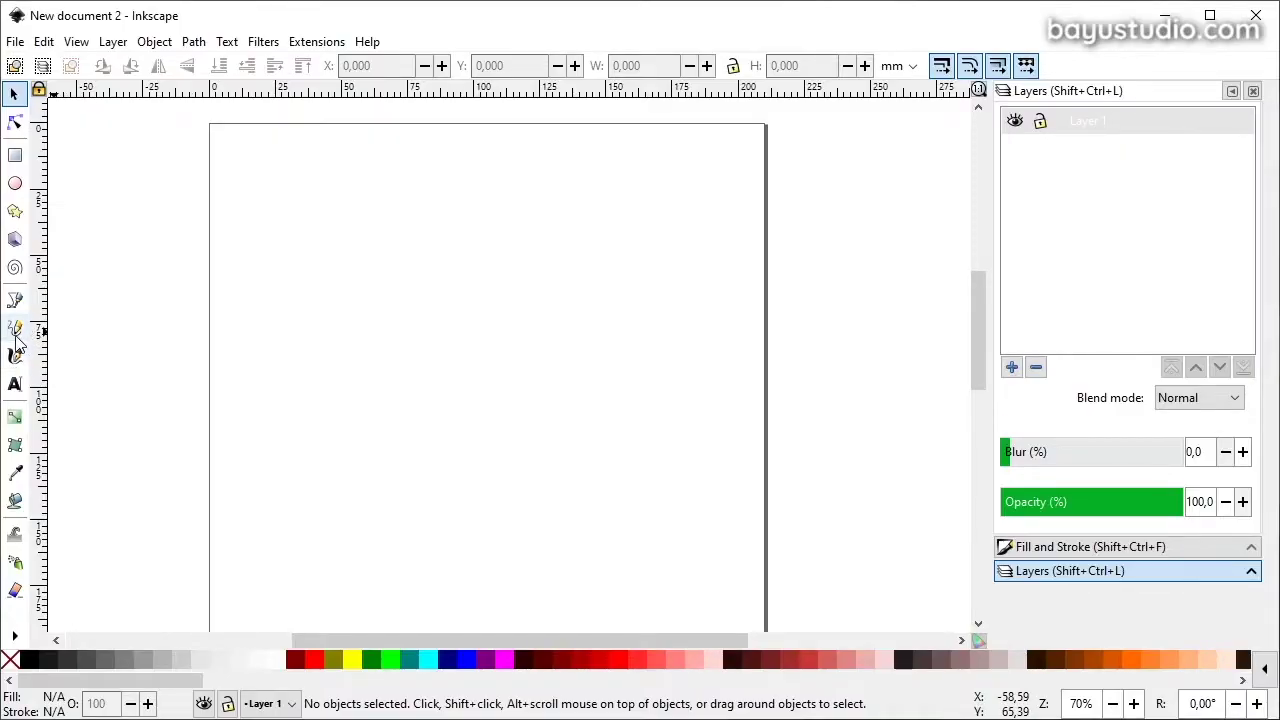
left_click(15, 299)
left_click(325, 329)
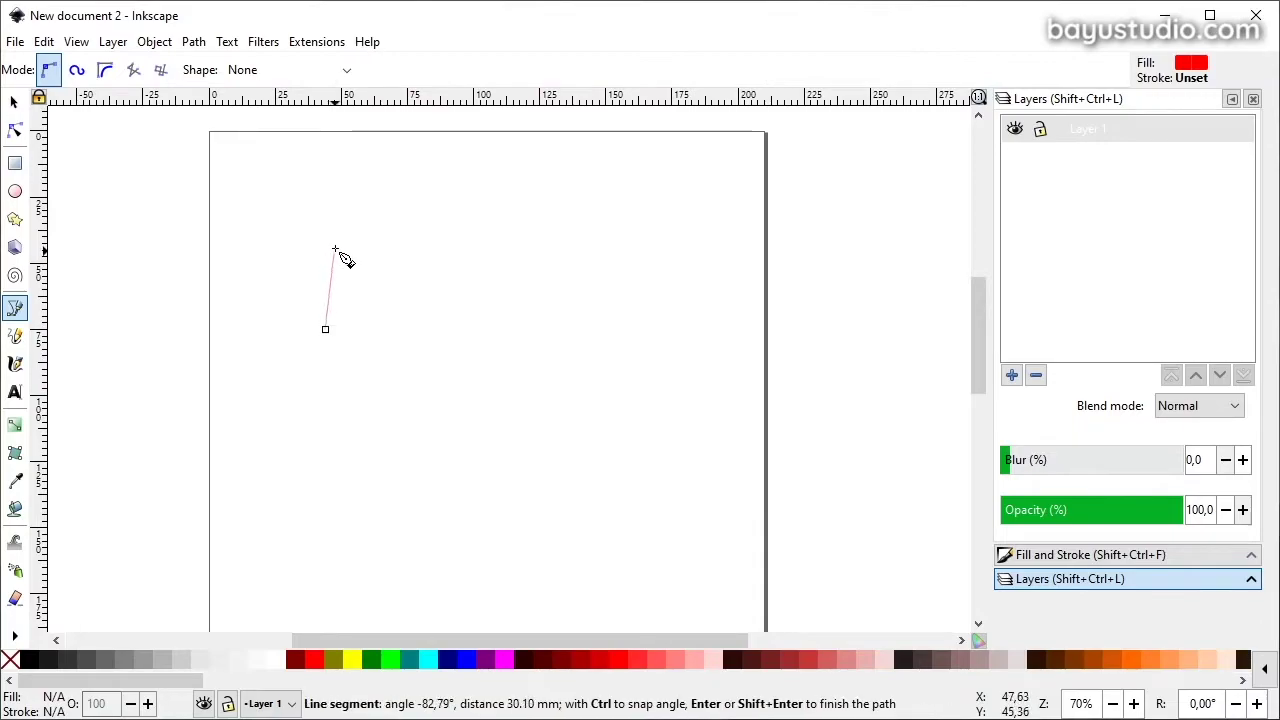
left_click(343, 180)
left_click(358, 240)
left_click_drag(403, 224, 424, 224)
left_click(443, 238)
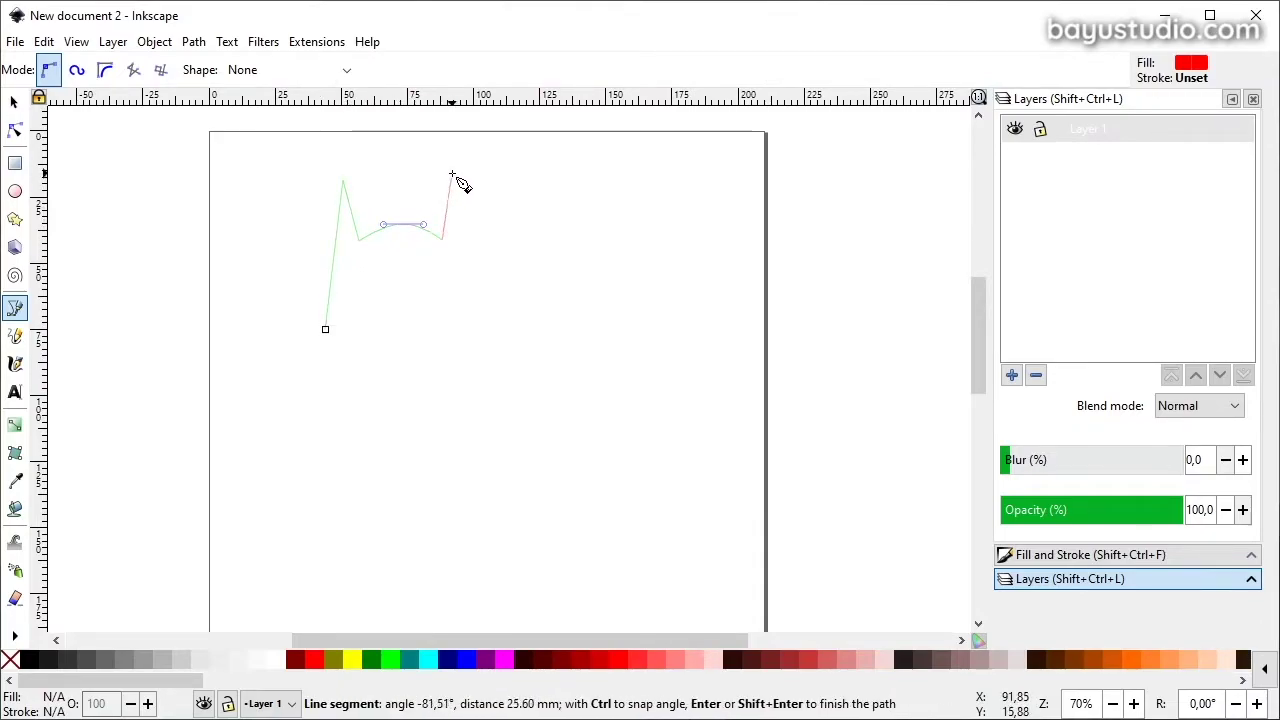
left_click(451, 175)
Continue the outline through the curved shoulders and bottom corners, closing the path.
left_click(471, 420)
left_click_drag(572, 438, 594, 457)
left_click_drag(643, 507, 643, 532)
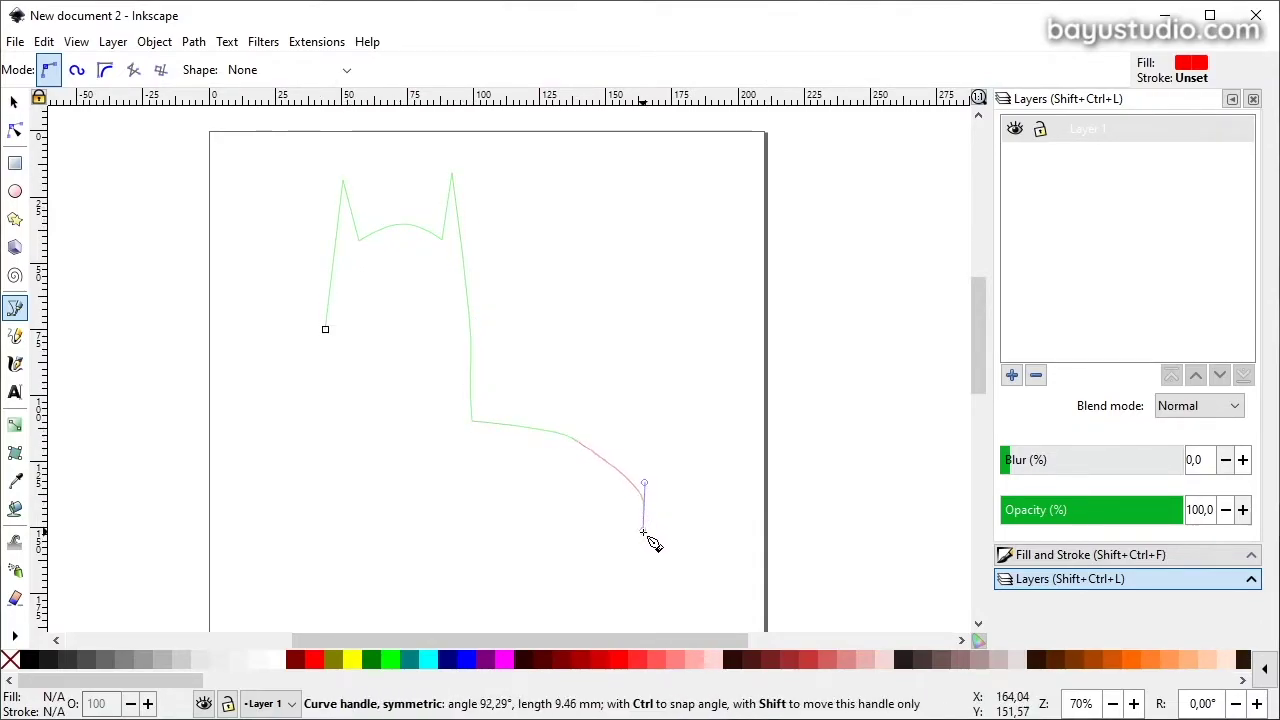
left_click(643, 555)
left_click(215, 563)
left_click_drag(211, 456, 251, 427)
left_click(328, 405)
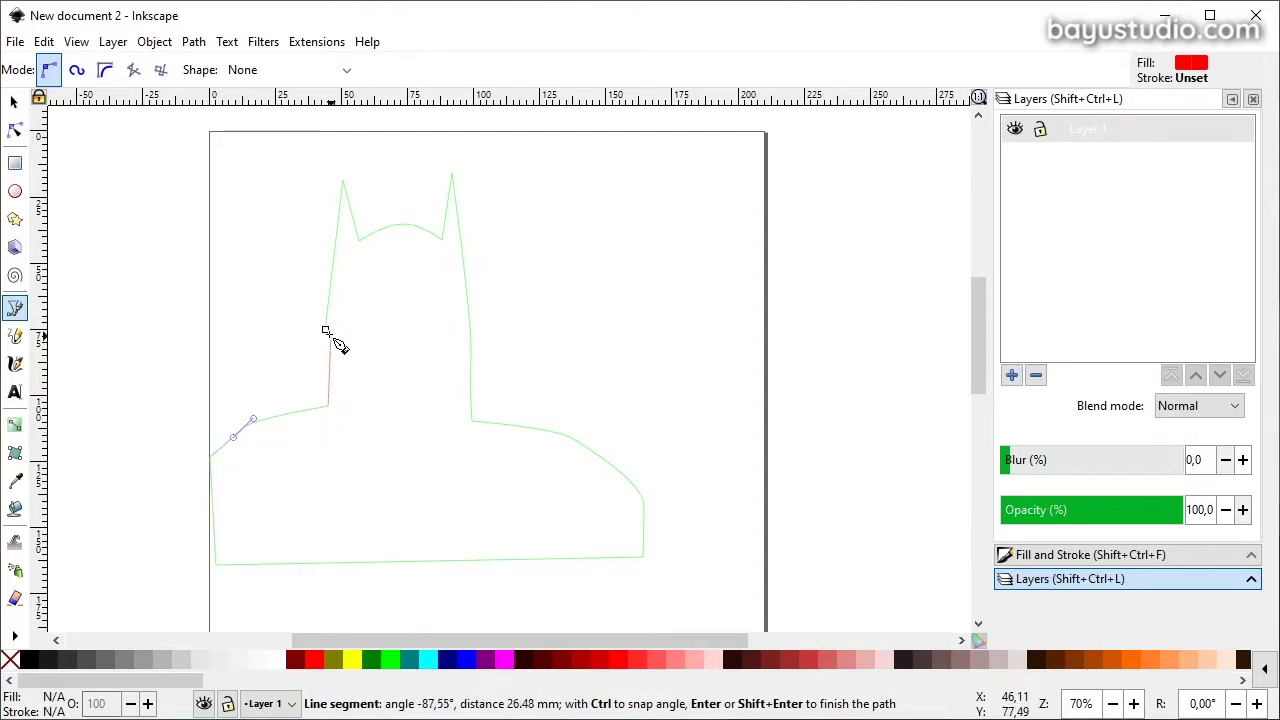
left_click(328, 336)
key("s")
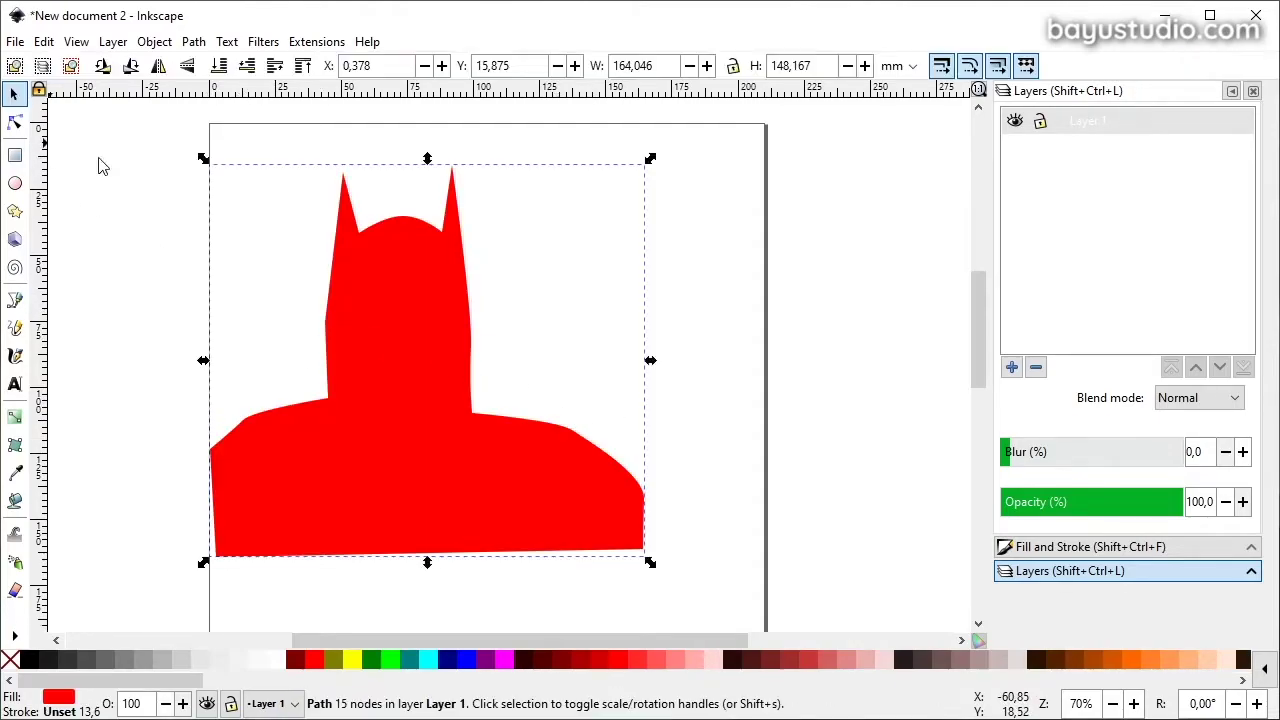
Refine nodes to curve the neck, right head side and left shoulder.
key("n")
left_click_drag(265, 439, 228, 453)
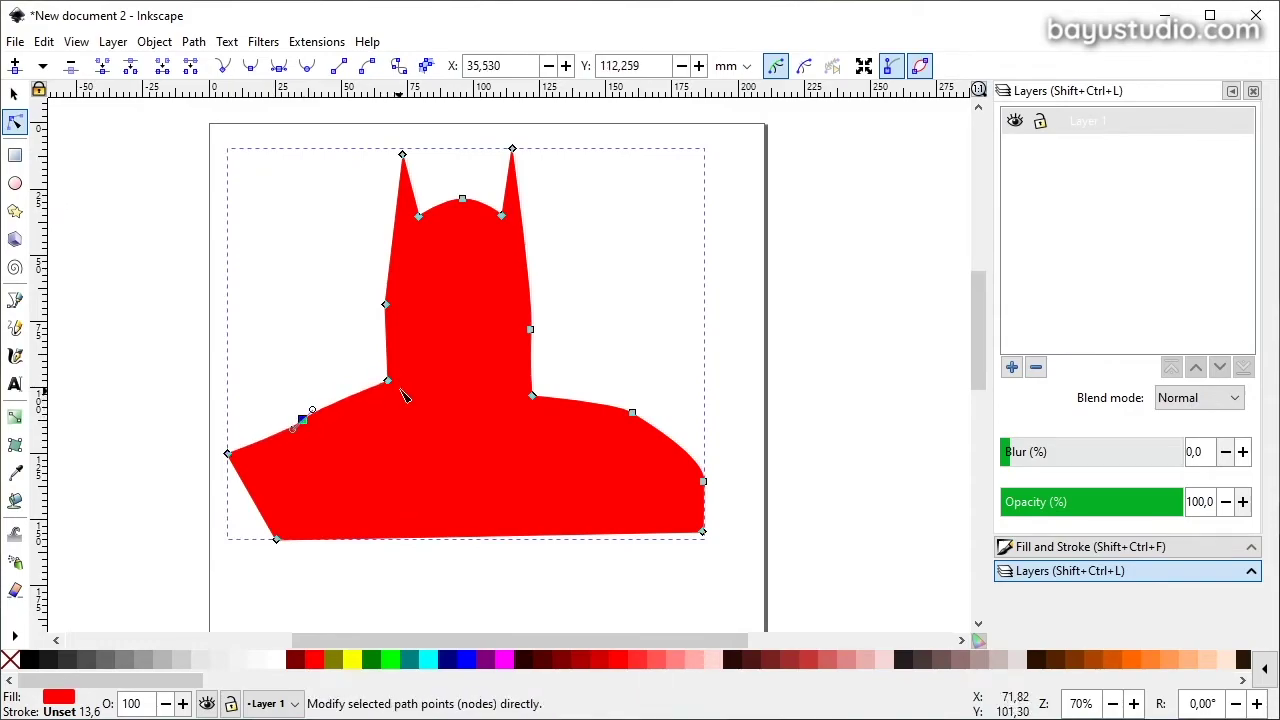
left_click_drag(388, 381, 392, 401)
left_click_drag(390, 280, 384, 262)
mouse_move(524, 259)
left_mouse_down()
mouse_move(548, 259)
mouse_move(537, 329)
mouse_move(536, 314)
left_mouse_up()
left_click(302, 420)
left_click_drag(292, 428, 280, 434)
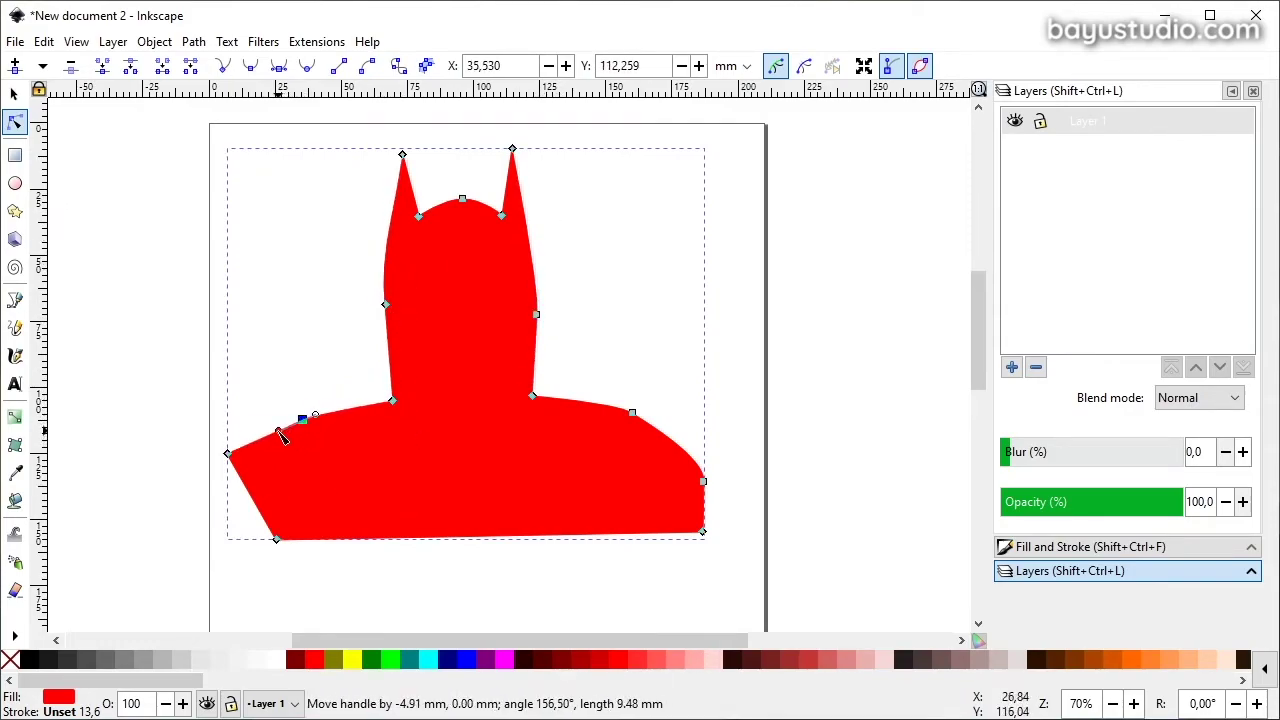
Adjust the bottom corners, lower sides and right shoulder curve of the body.
left_click_drag(276, 539, 224, 576)
left_click_drag(228, 453, 243, 470)
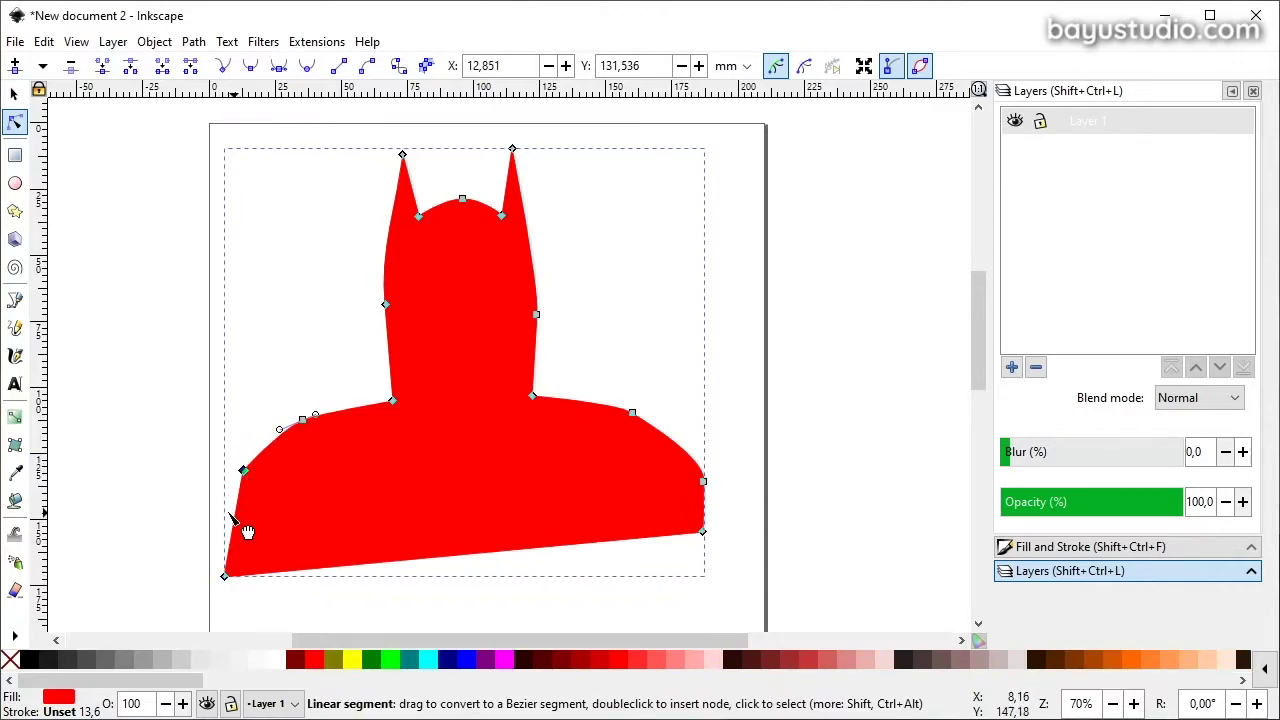
left_click_drag(247, 532, 236, 528)
left_click_drag(703, 531, 713, 576)
left_click_drag(703, 481, 711, 478)
left_click_drag(646, 421, 672, 430)
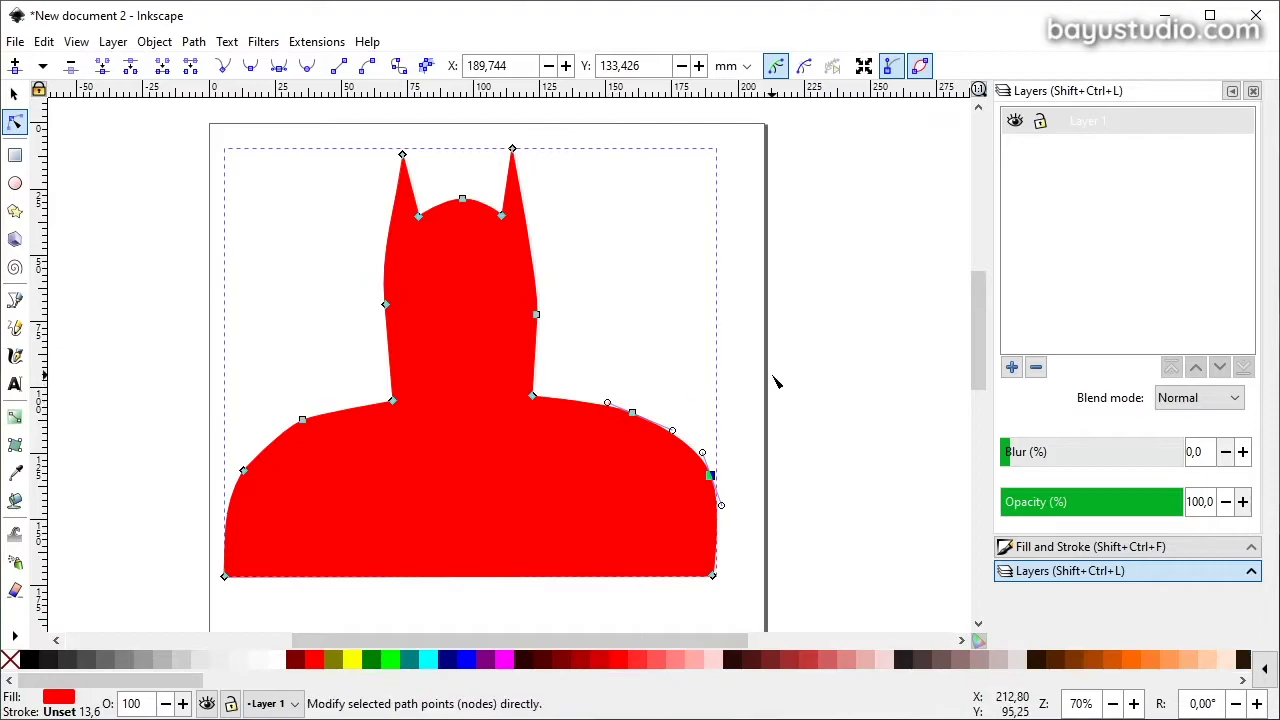
Fill the silhouette dark grey and remove its stroke.
scroll(207, 684, "down", 2)
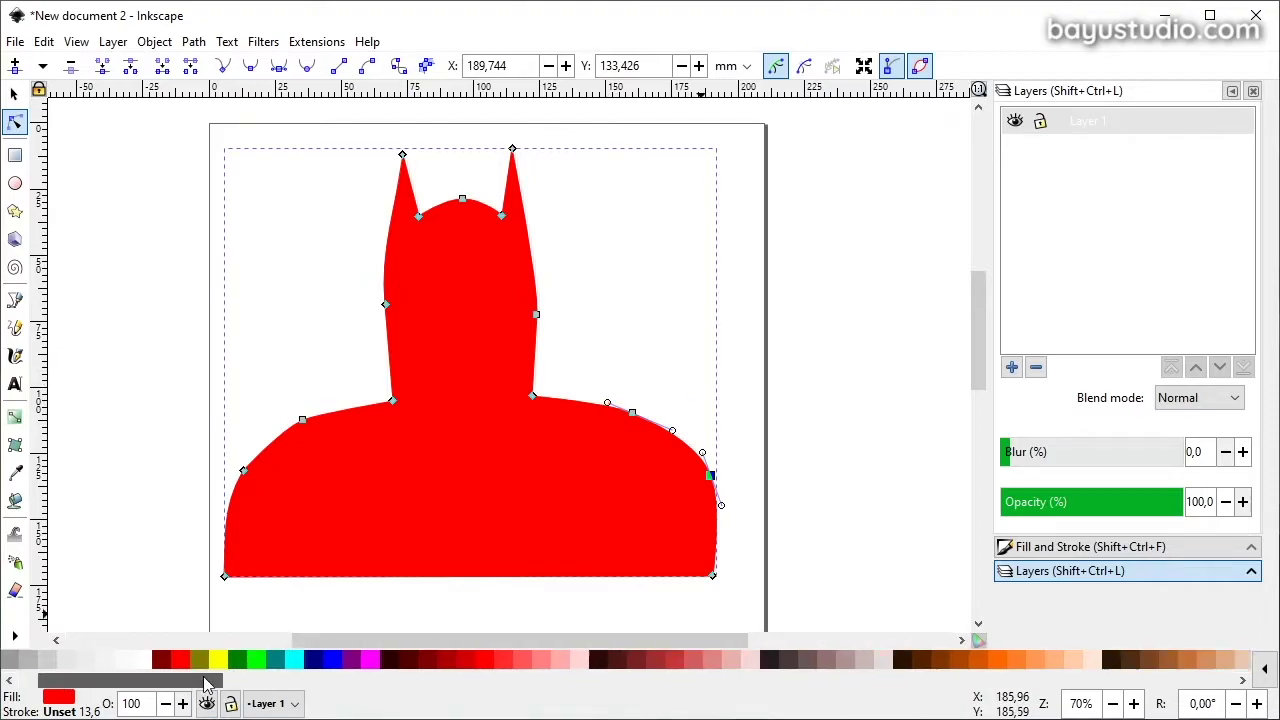
mouse_move(207, 684)
left_mouse_down()
mouse_move(950, 684)
mouse_move(120, 684)
left_mouse_up()
left_click(366, 664)
left_click(10, 660, "shift")
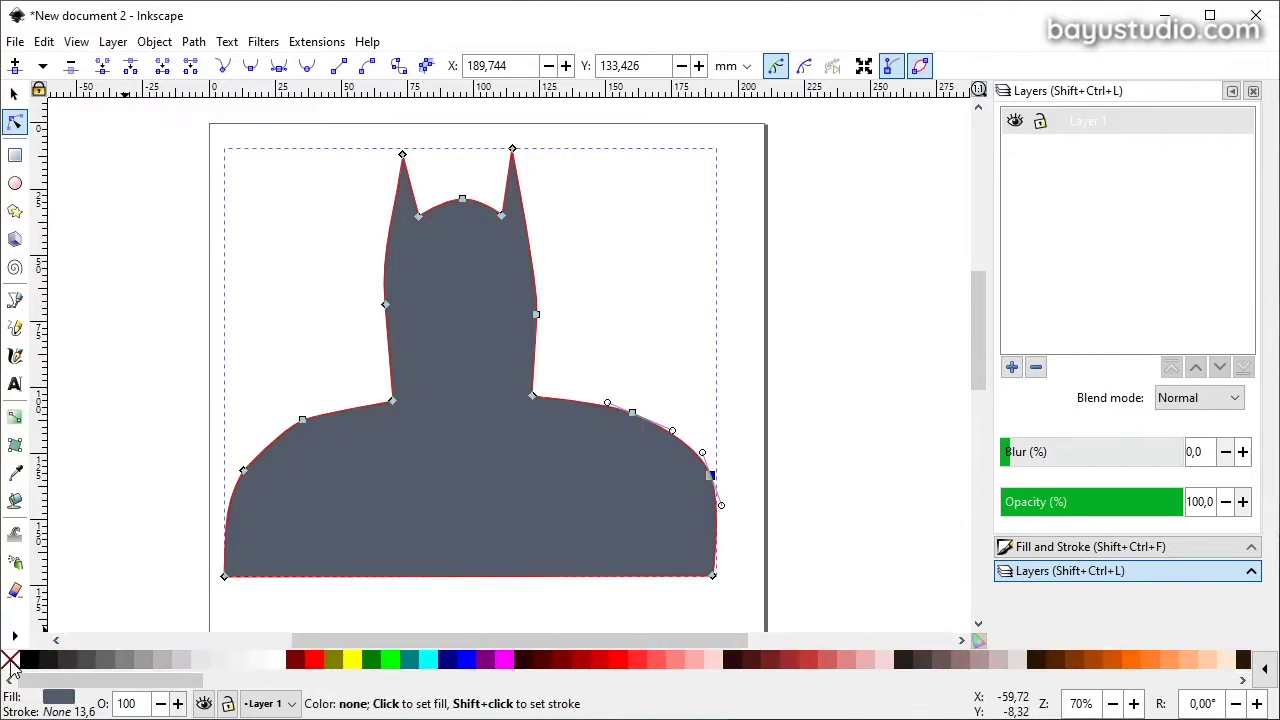
Shrink the silhouette to about 45 × 39 mm and shift it slightly up-right.
left_click(14, 93)
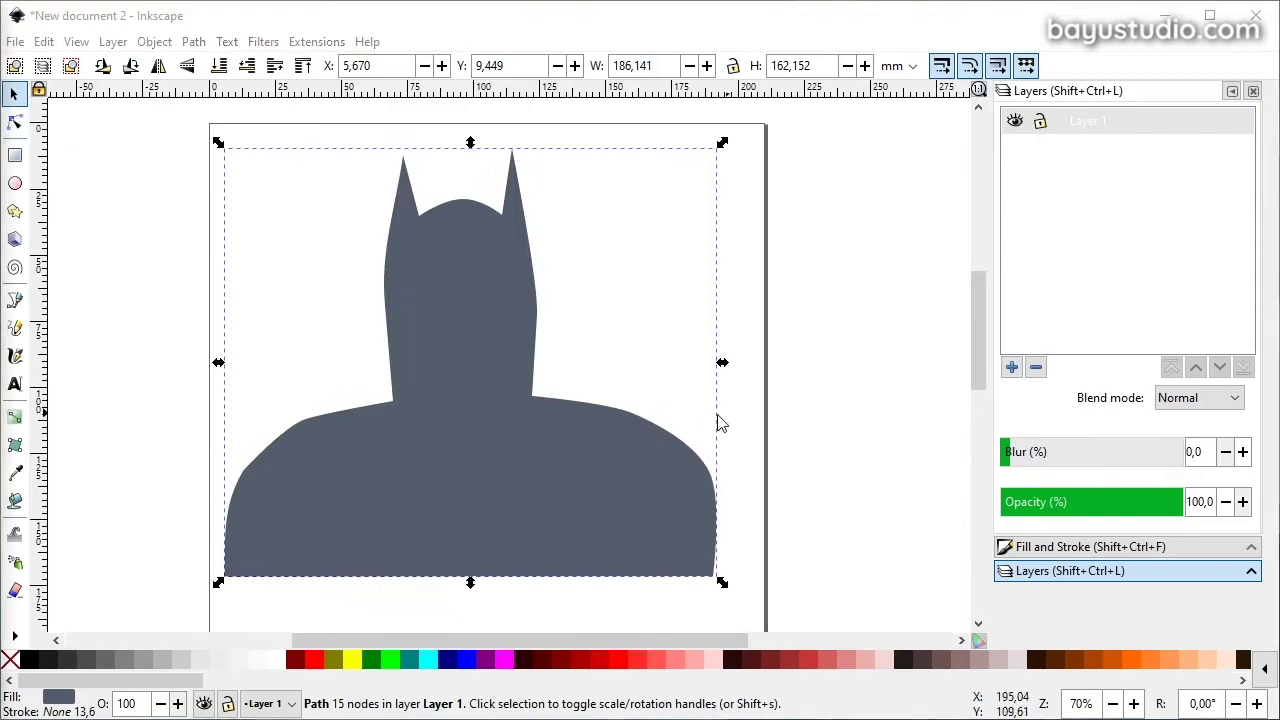
mouse_move(722, 582)
left_mouse_down()
mouse_move(541, 428)
mouse_move(394, 329)
mouse_move(350, 272)
left_mouse_up()
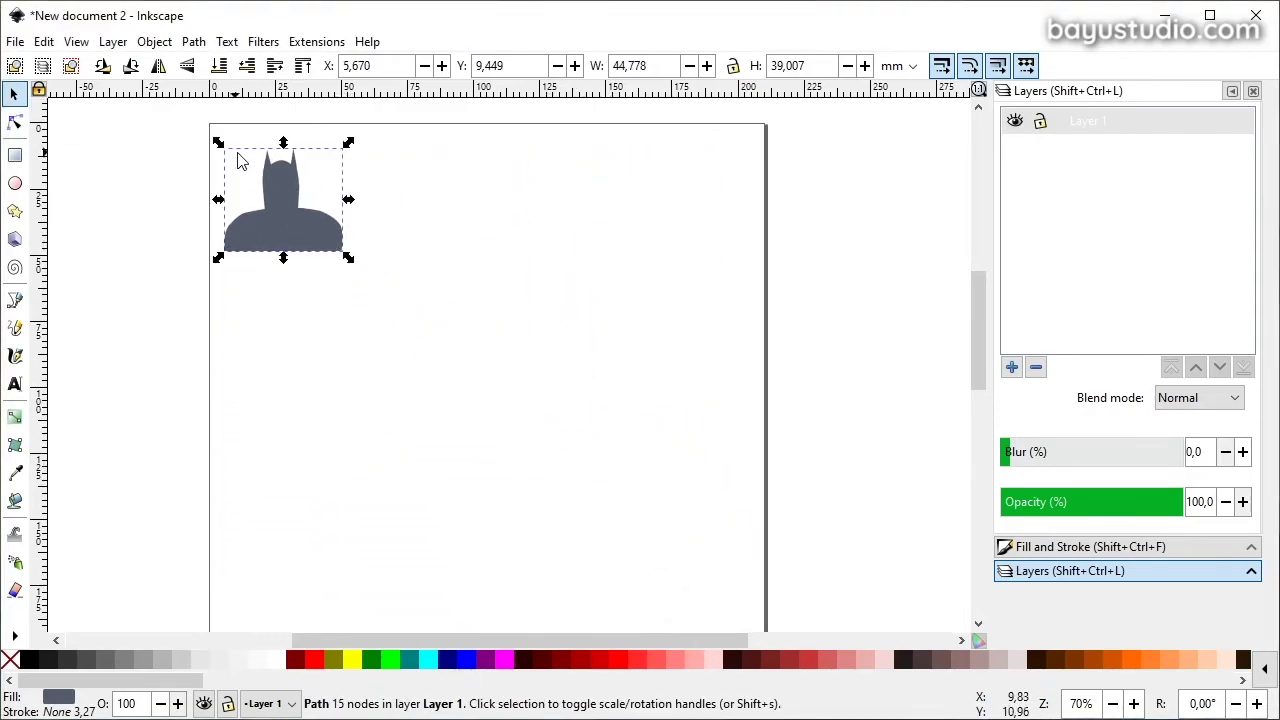
scroll(260, 226, "up", 3)
scroll(262, 400, "up", 2)
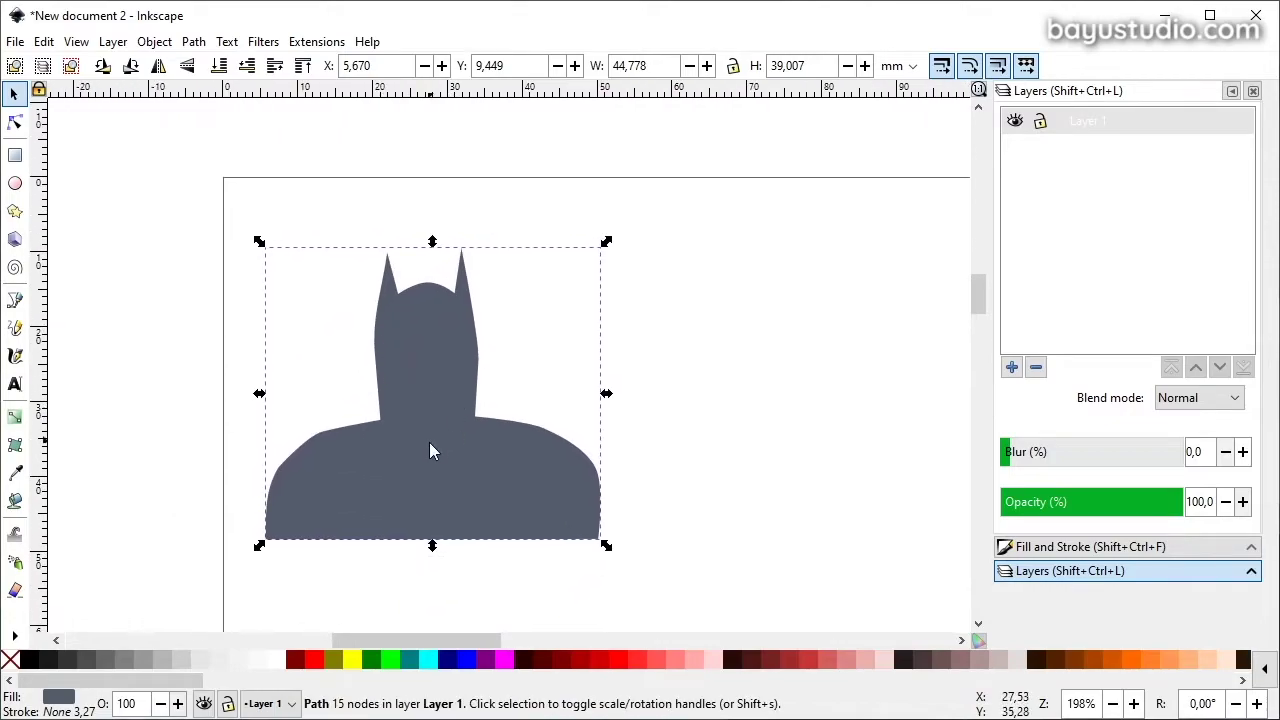
left_click_drag(431, 449, 465, 435)
Draw a circle over the silhouette's head and shoulders.
left_click(775, 452)
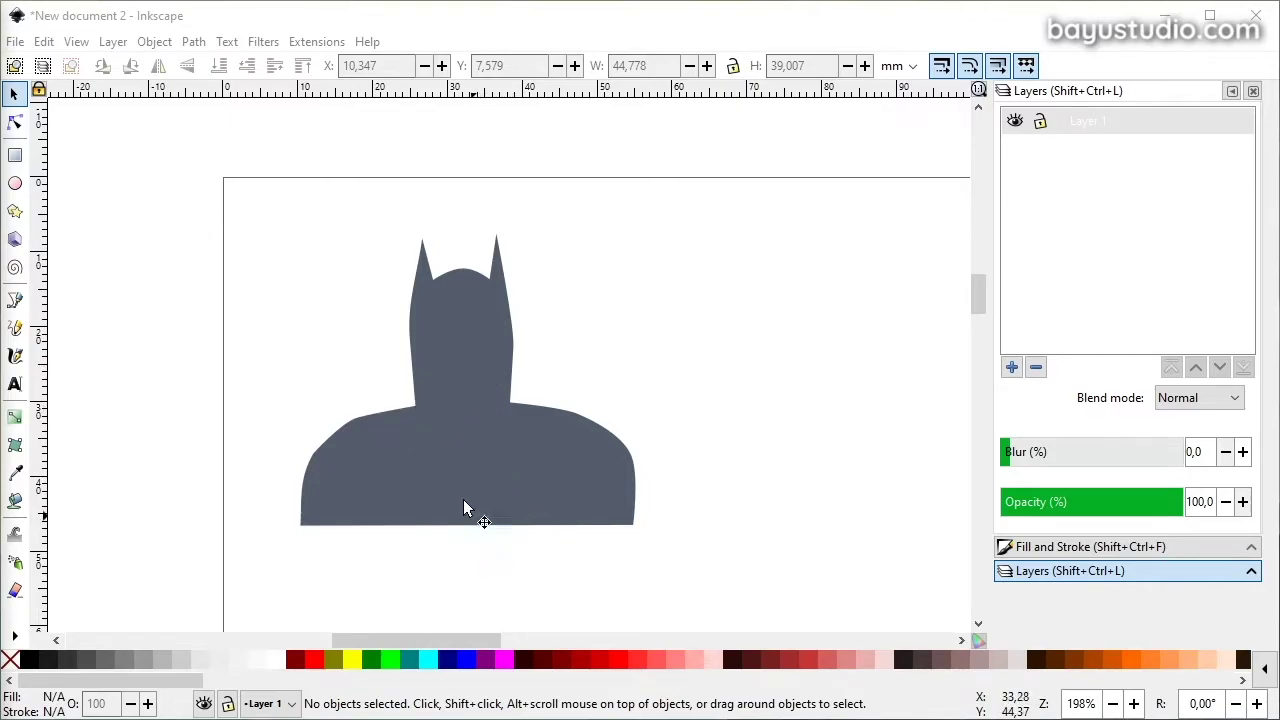
left_click(14, 183)
left_click_drag(341, 515, 628, 238)
Colour the circle pink and position it over the silhouette's head.
left_click(675, 660)
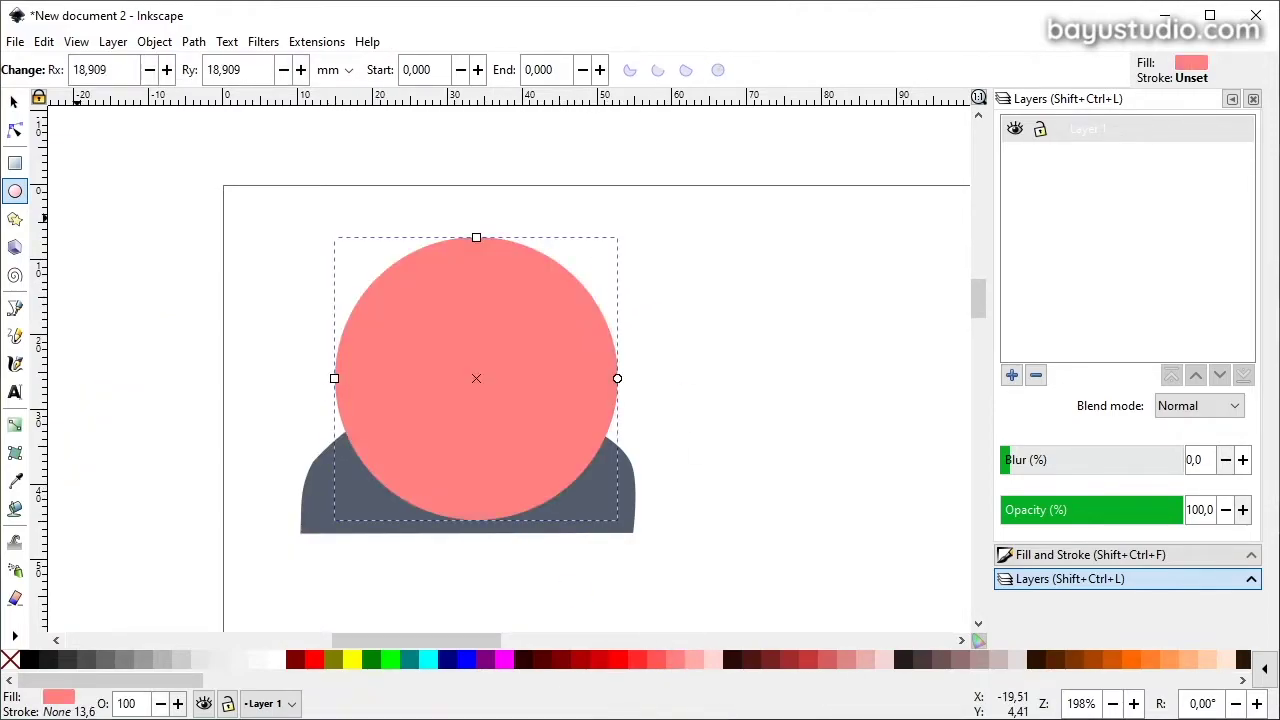
left_click(14, 101)
left_click_drag(470, 357, 452, 337)
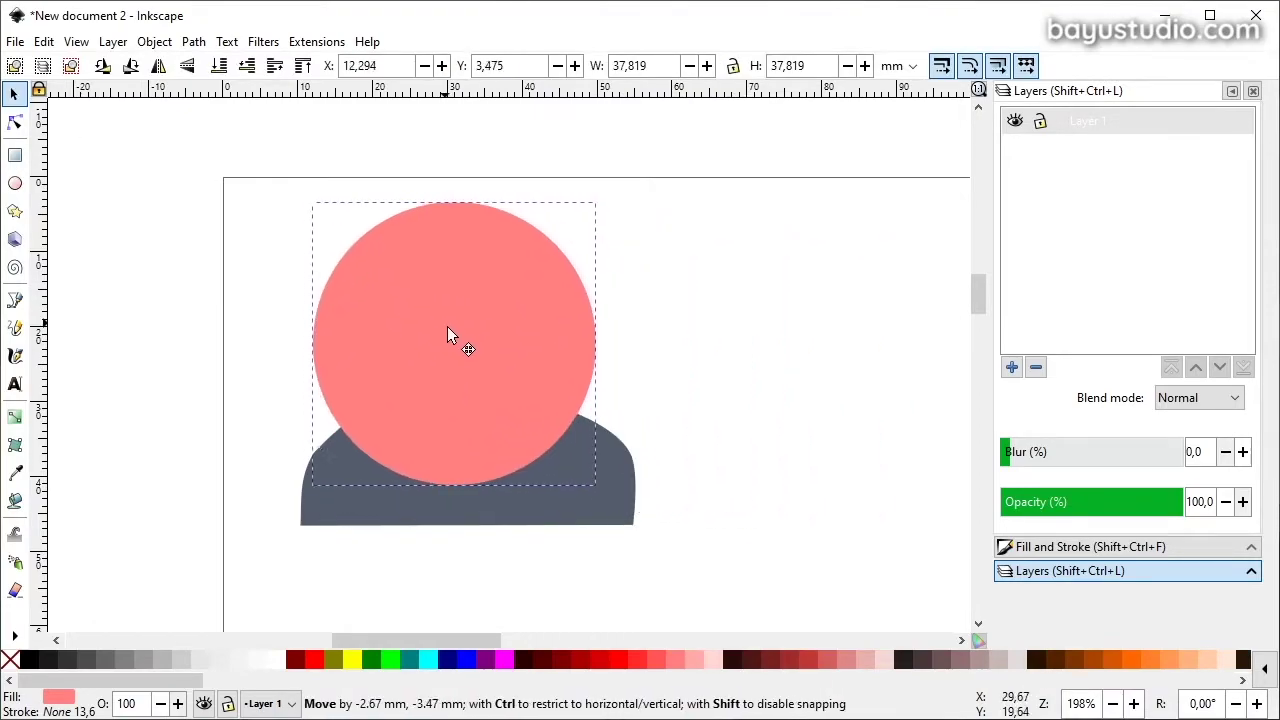
left_click_drag(452, 329, 830, 363)
left_click(406, 476)
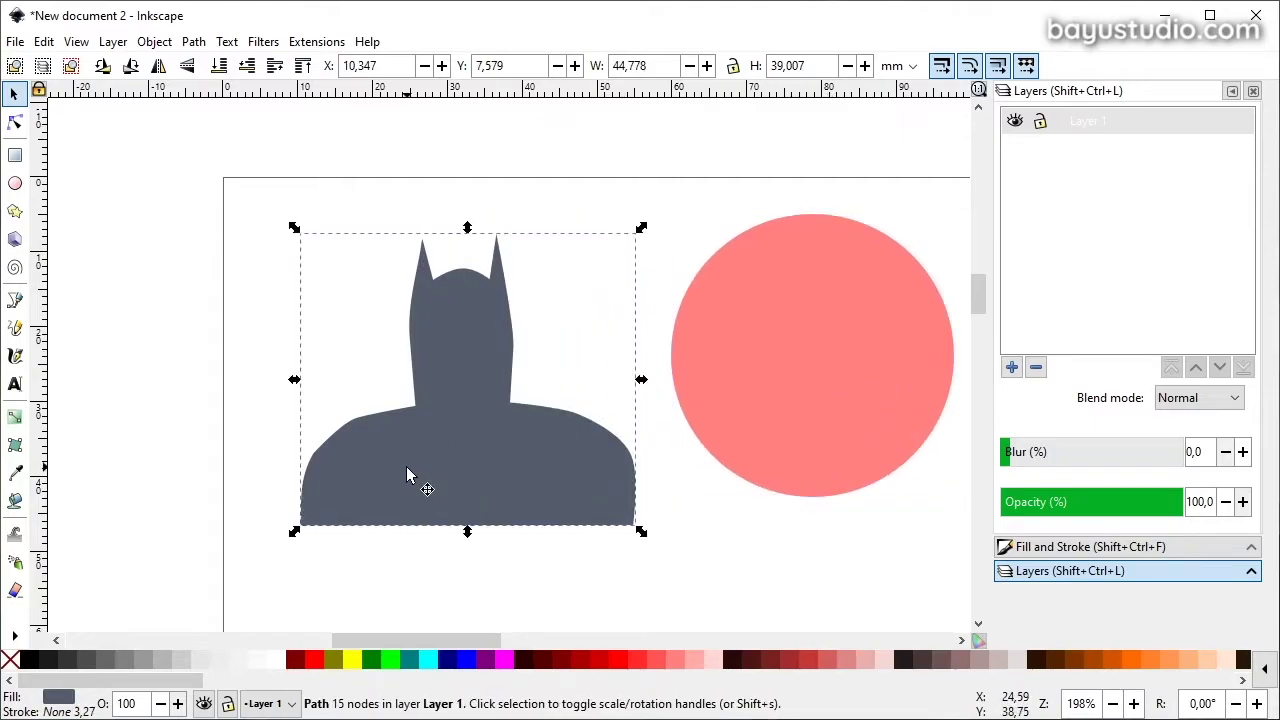
left_click(840, 366)
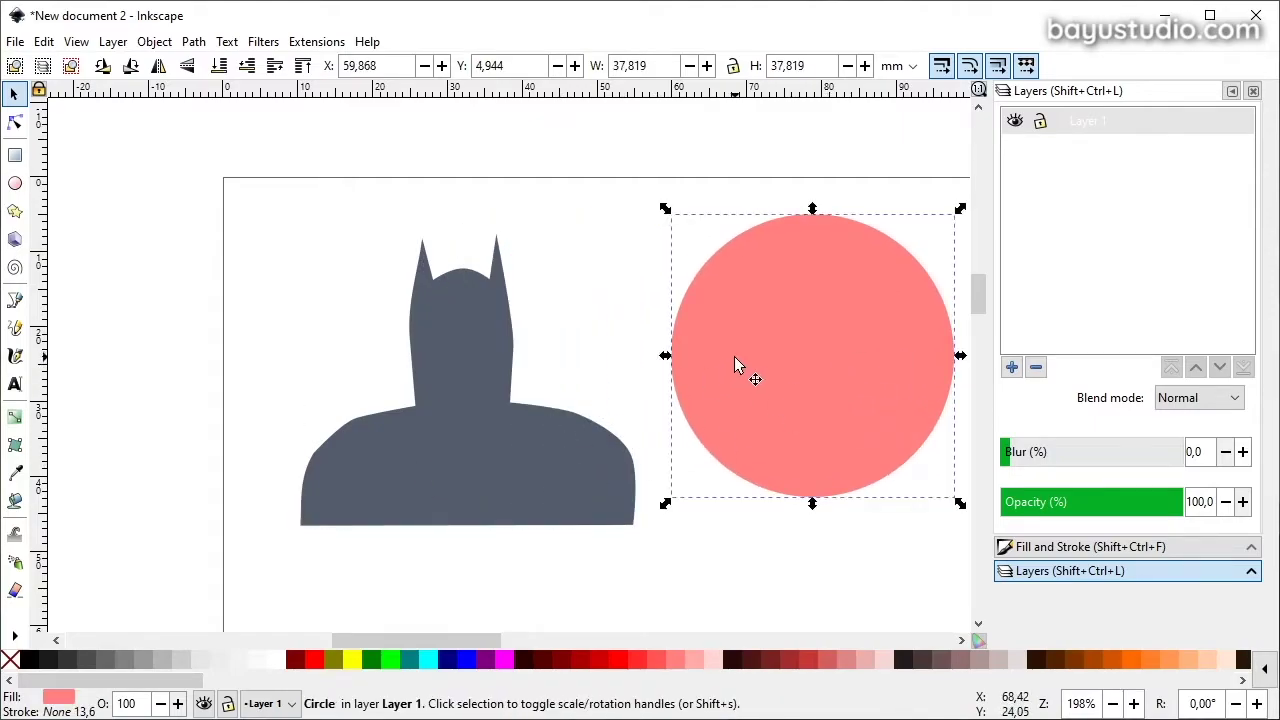
mouse_move(724, 387)
left_mouse_down()
mouse_move(687, 398)
mouse_move(500, 377)
left_mouse_up()
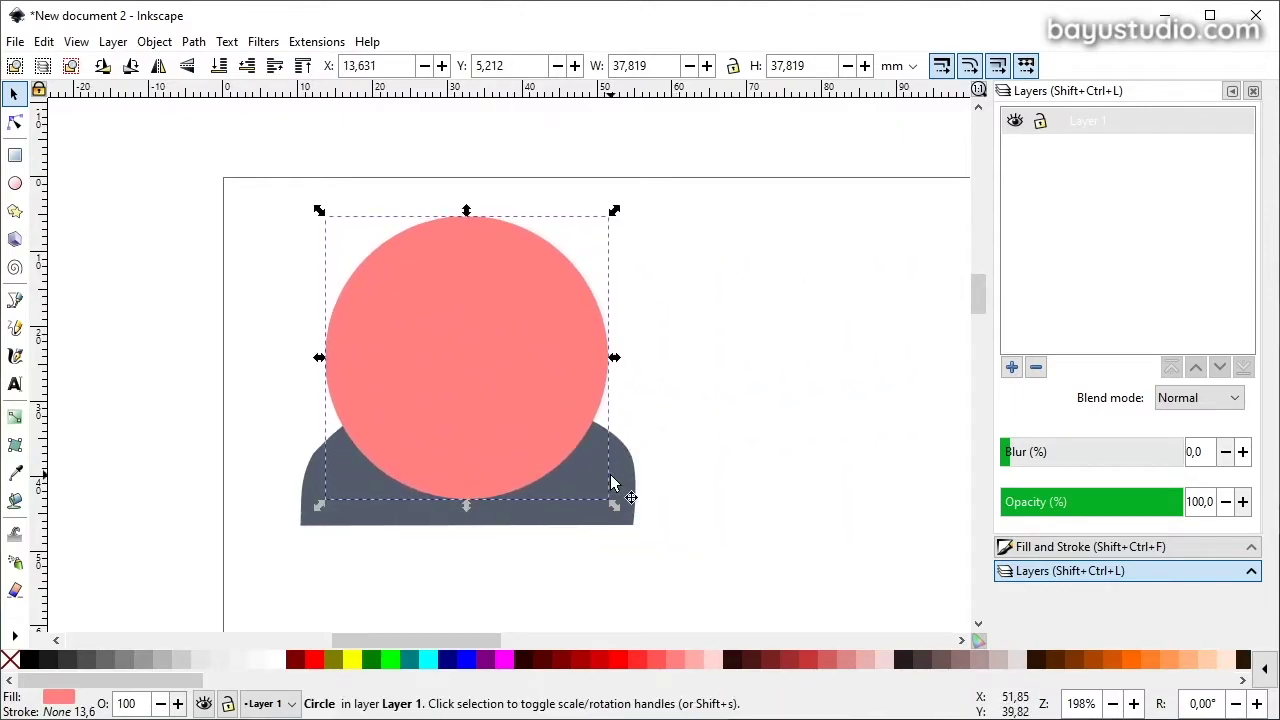
Select the circle and silhouette together and apply Object > Clip > Set.
left_click_drag(258, 552, 667, 181)
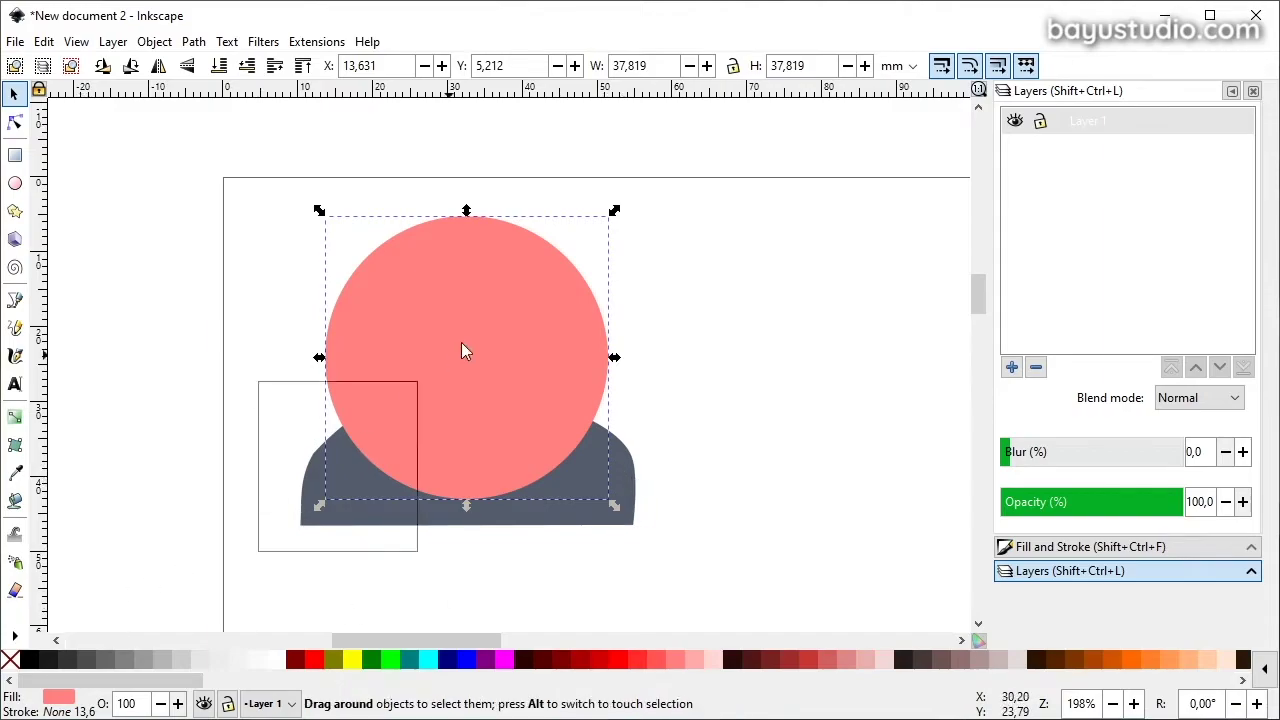
left_click(154, 41)
mouse_move(161, 265)
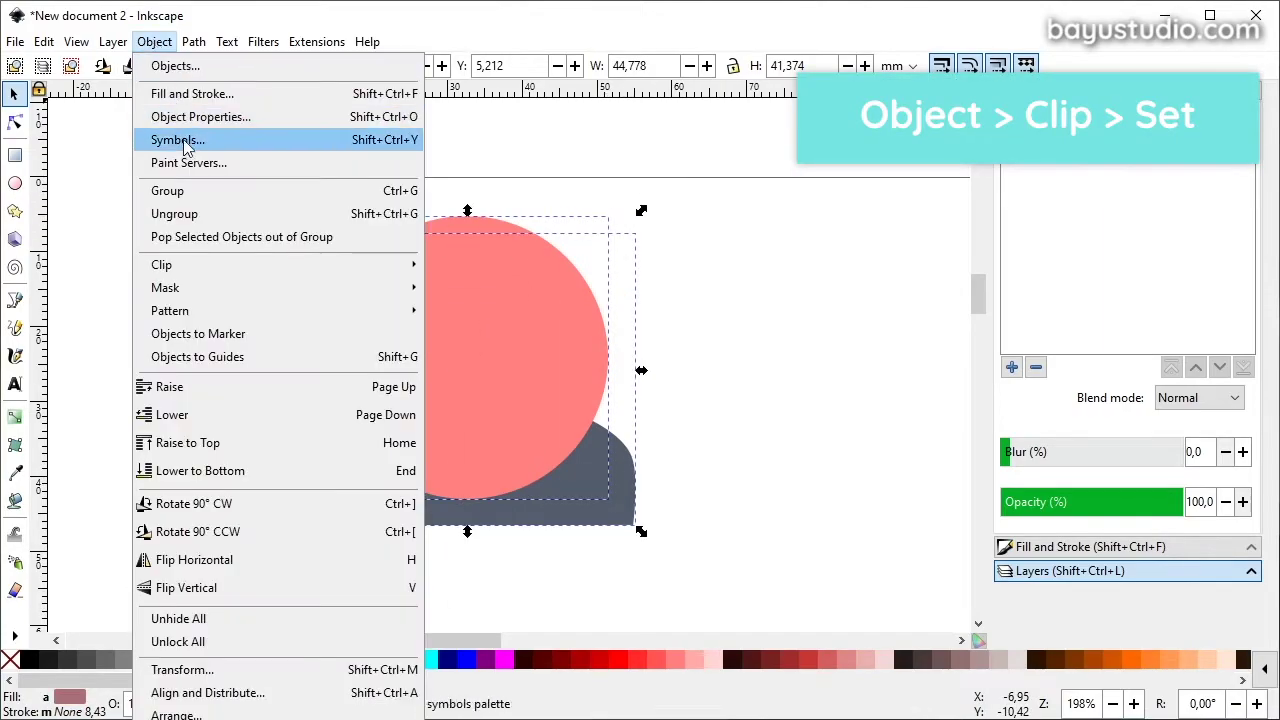
left_click(491, 267)
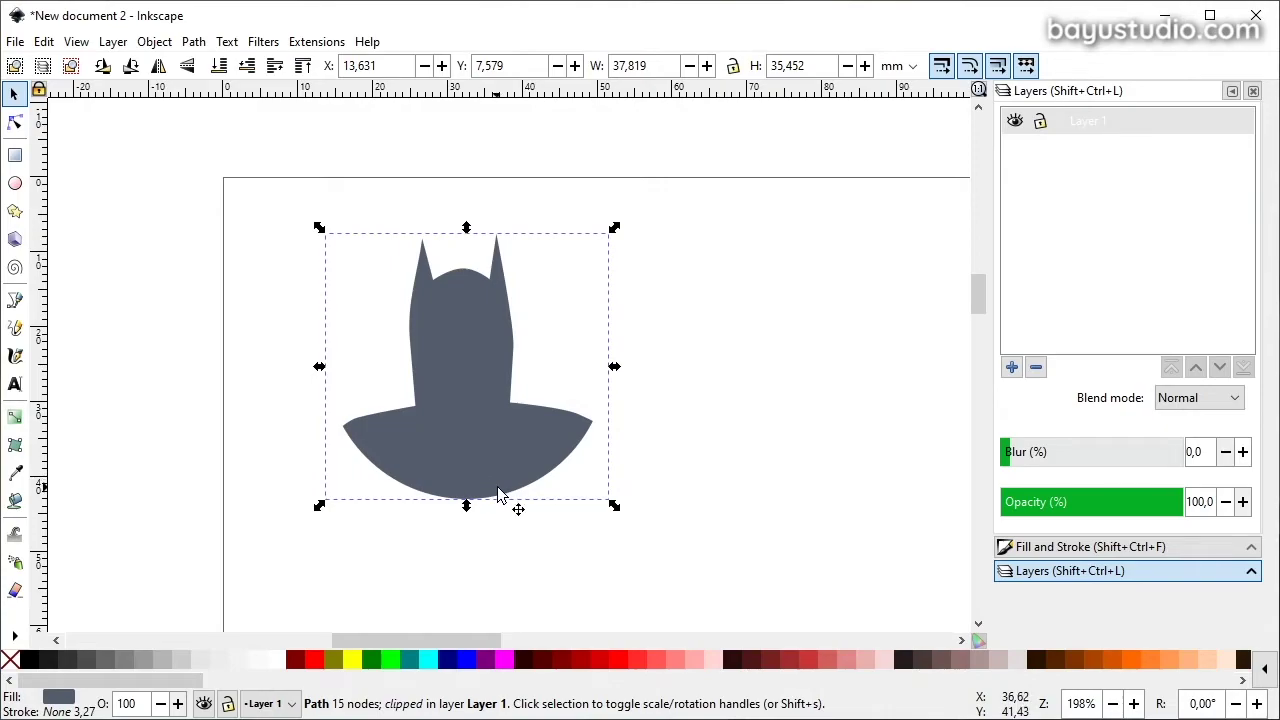
Draw a rectangle over the silhouette's lower right and raise the silhouette above it.
left_click(15, 158)
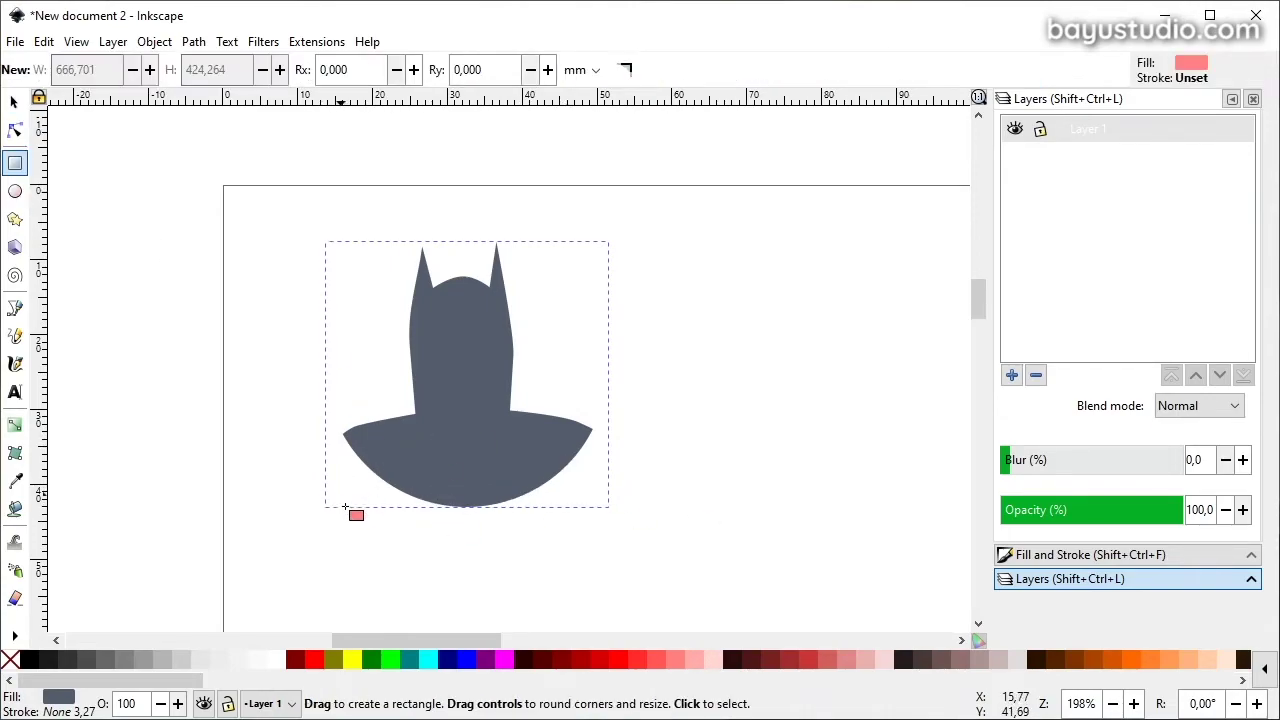
left_click_drag(450, 570, 818, 321)
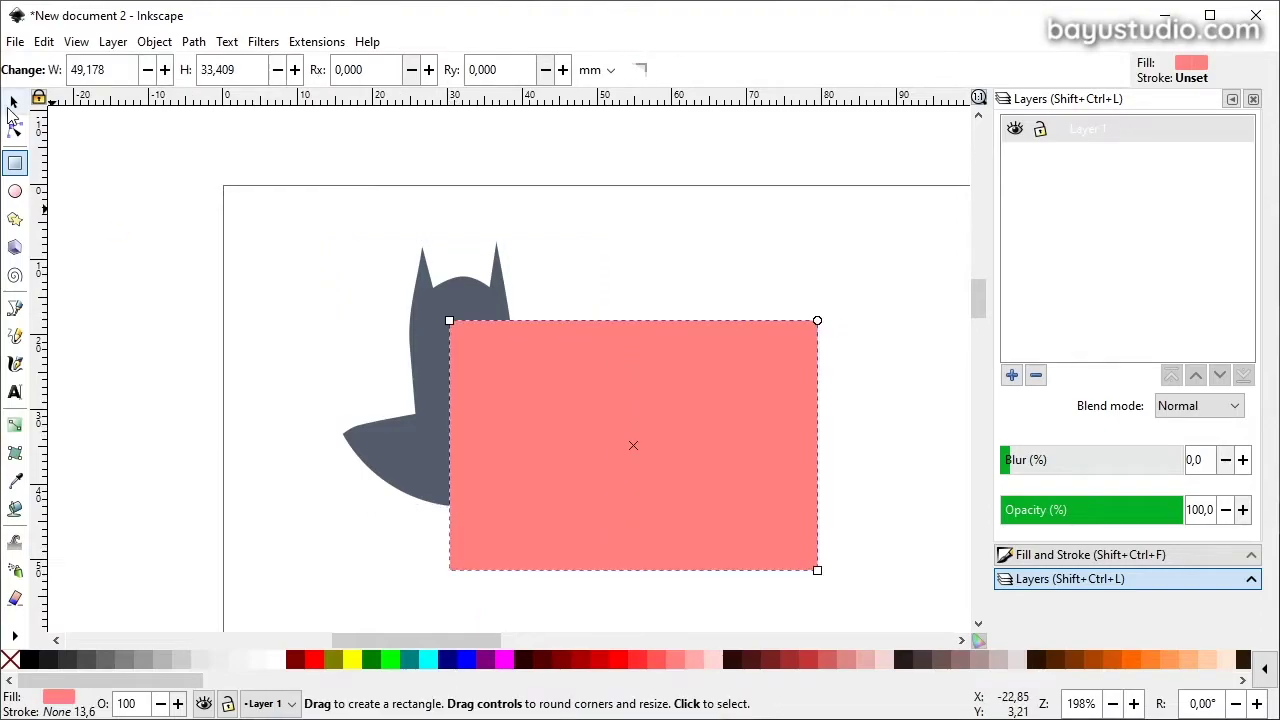
left_click(14, 102)
left_click(377, 424)
key("Home")
Move the bust to X 15.903, Y 4.238 mm over the rectangle's upper-left.
left_click_drag(466, 443, 541, 405)
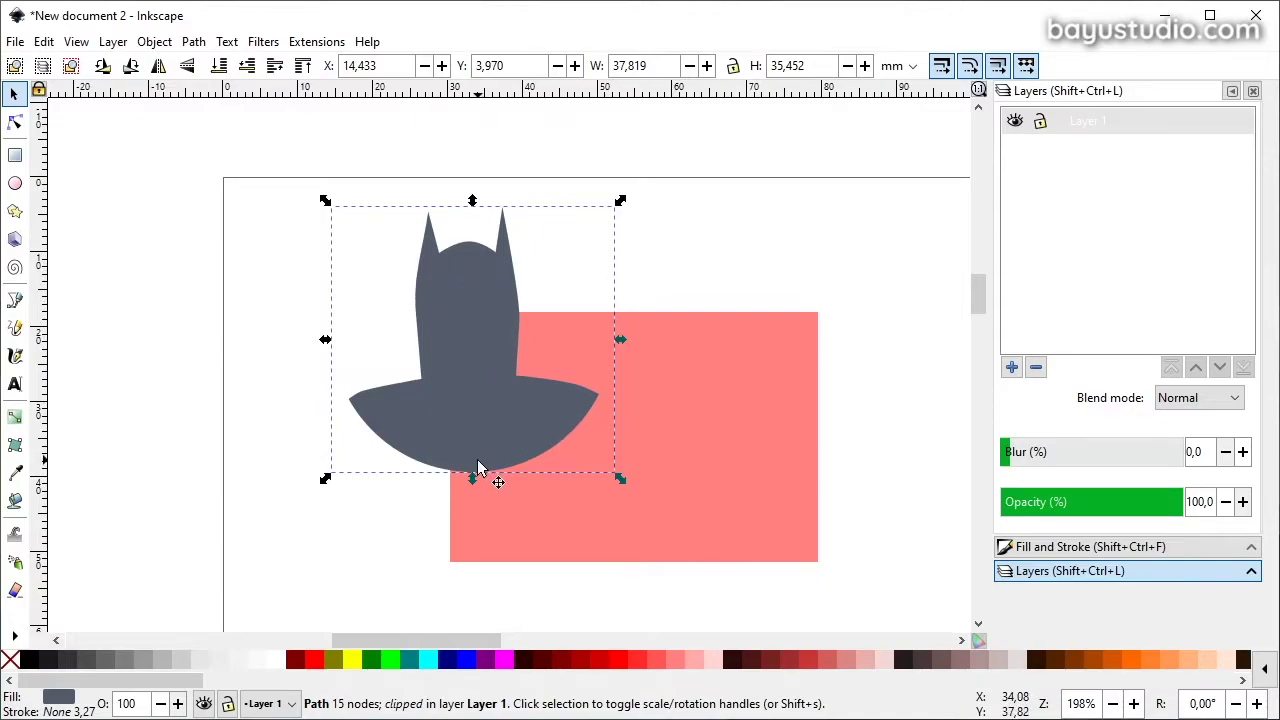
left_click_drag(478, 463, 471, 458)
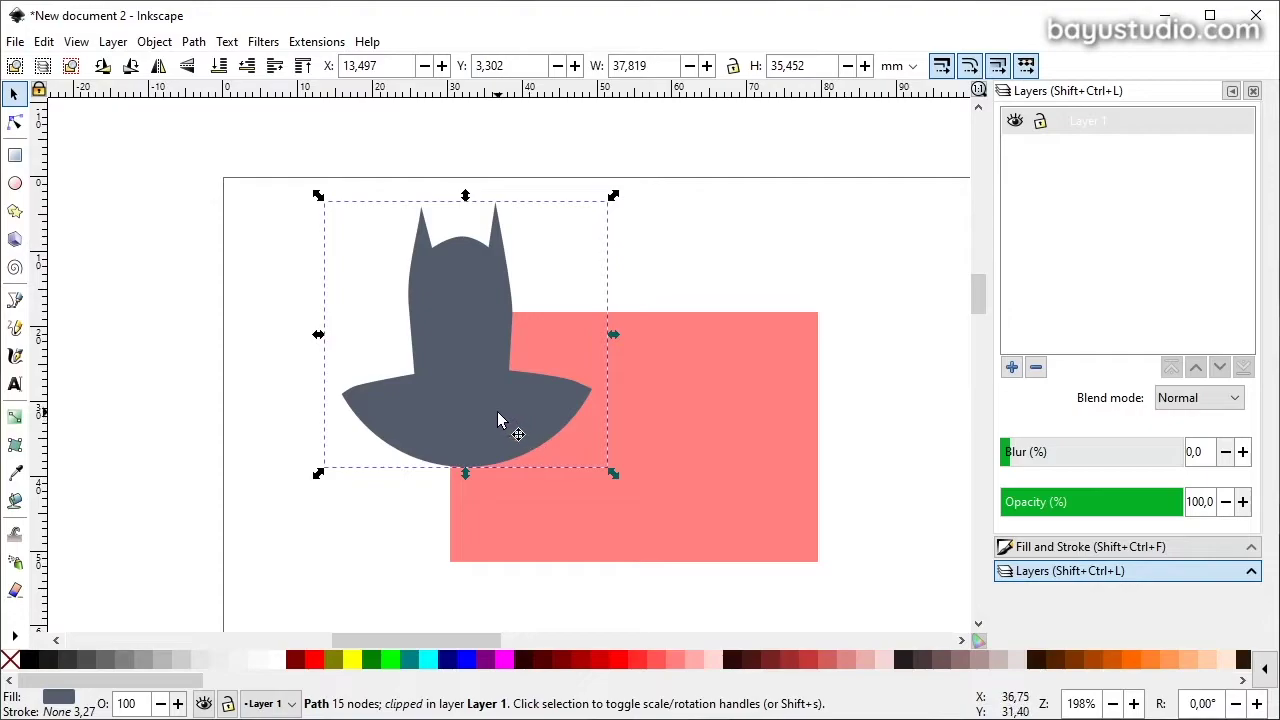
left_click_drag(488, 413, 504, 424)
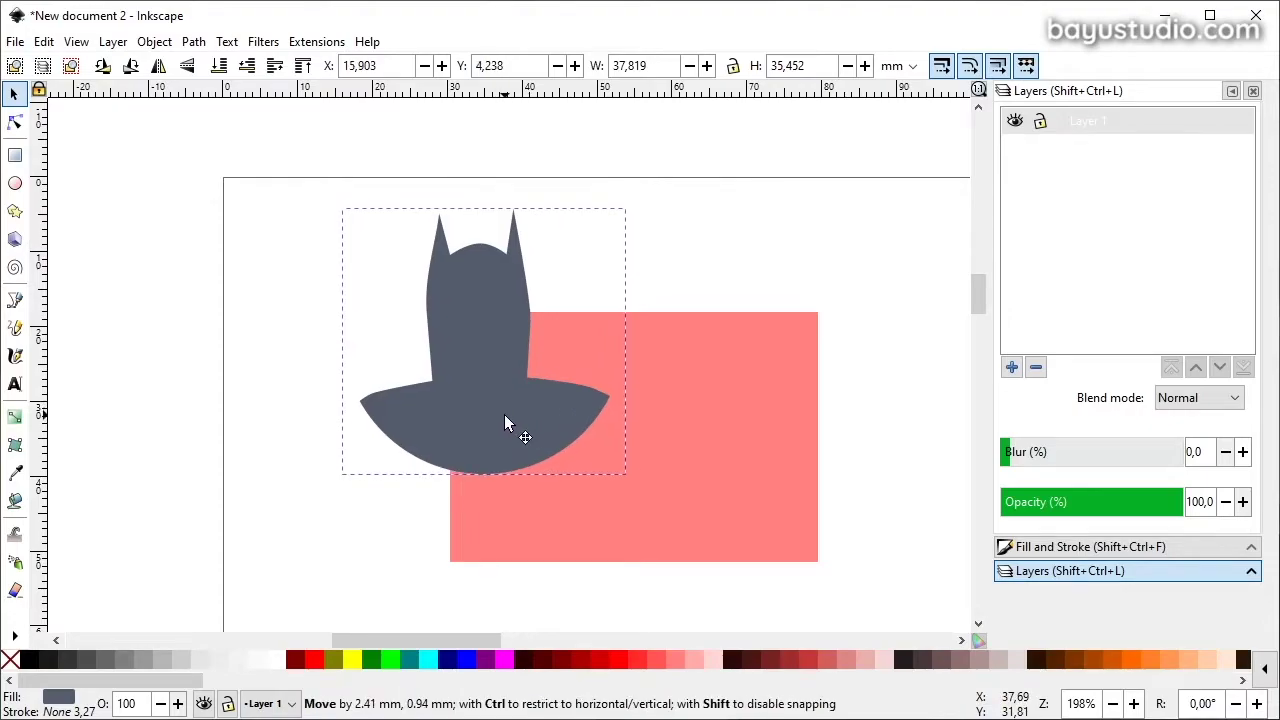
Release the circular clip from the Batman figure.
left_click(155, 42)
mouse_move(161, 264)
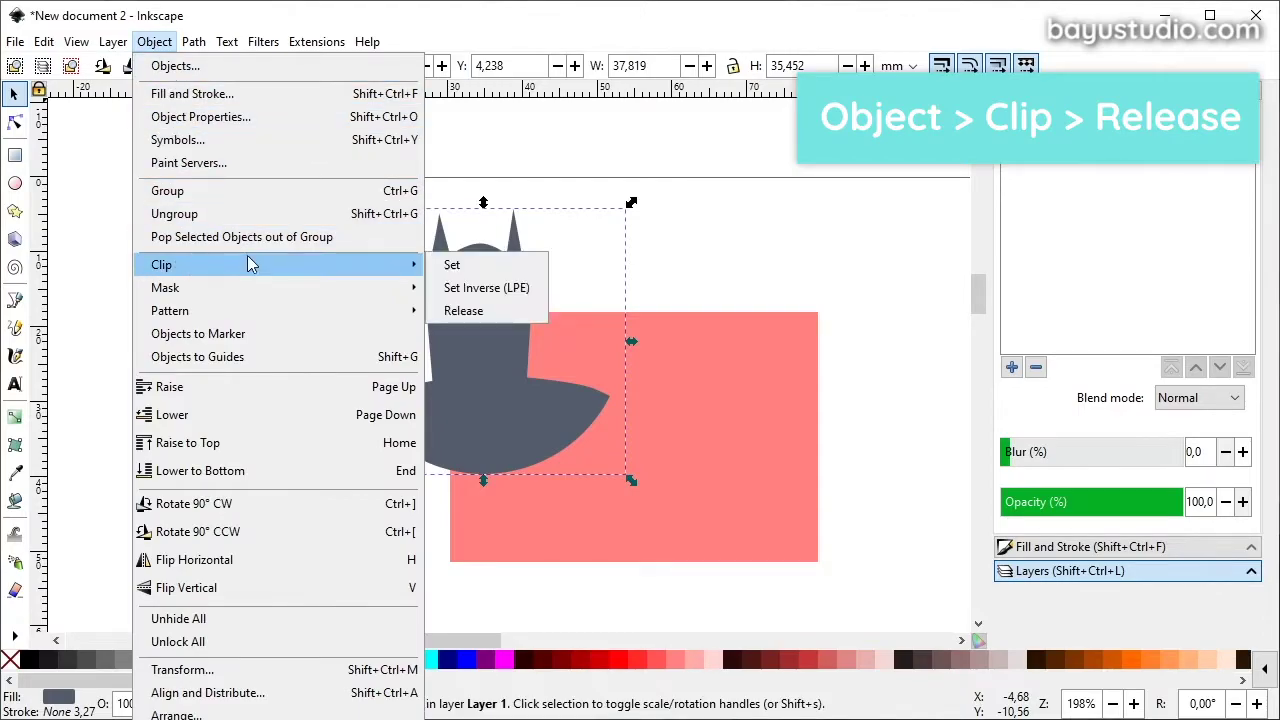
left_click(496, 310)
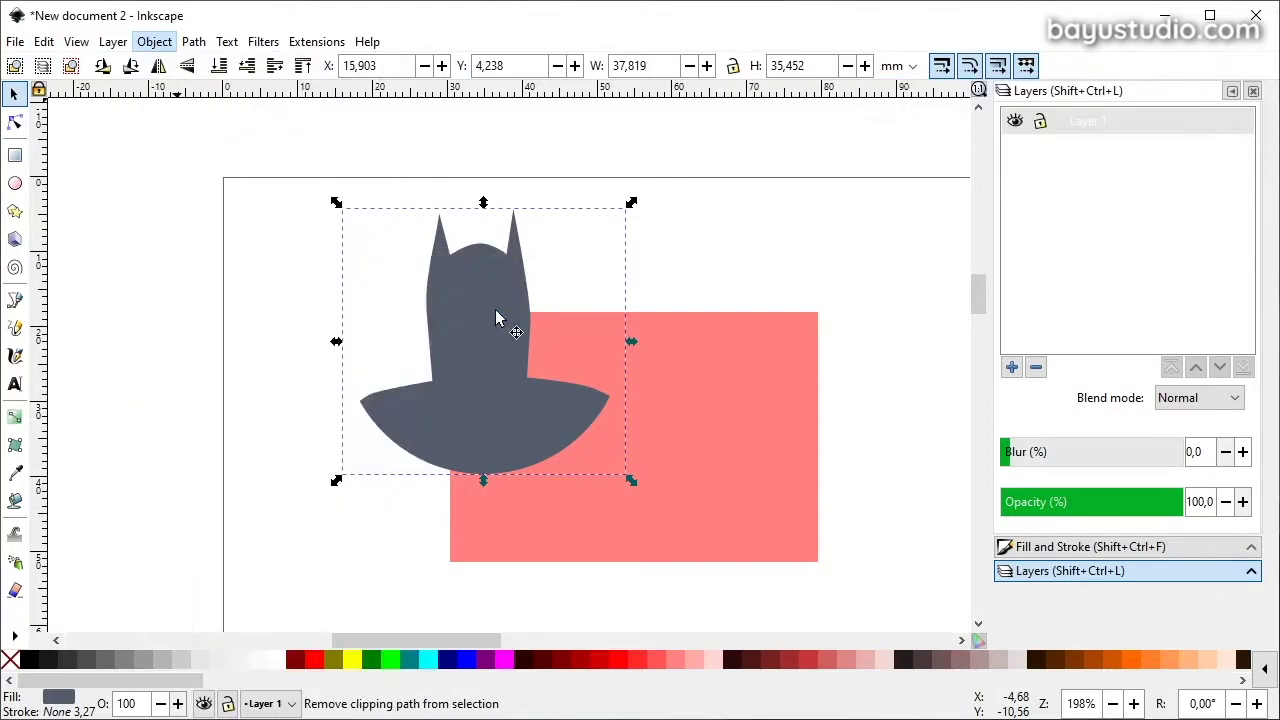
key("Escape")
Move the freed pink circle off the figure and delete it.
left_click(450, 367)
left_click_drag(450, 372, 702, 382)
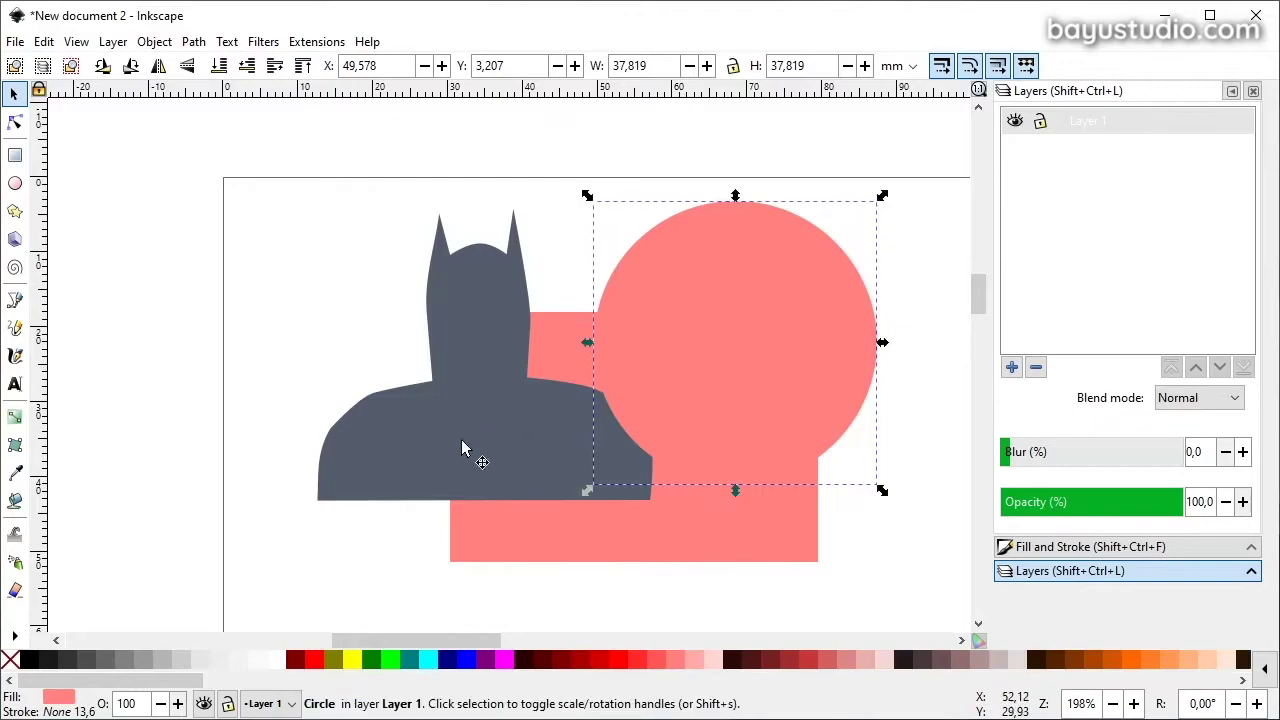
left_click(471, 443)
mouse_move(780, 345)
left_mouse_down()
mouse_move(751, 353)
mouse_move(476, 310)
mouse_move(737, 281)
left_mouse_up()
key("Delete")
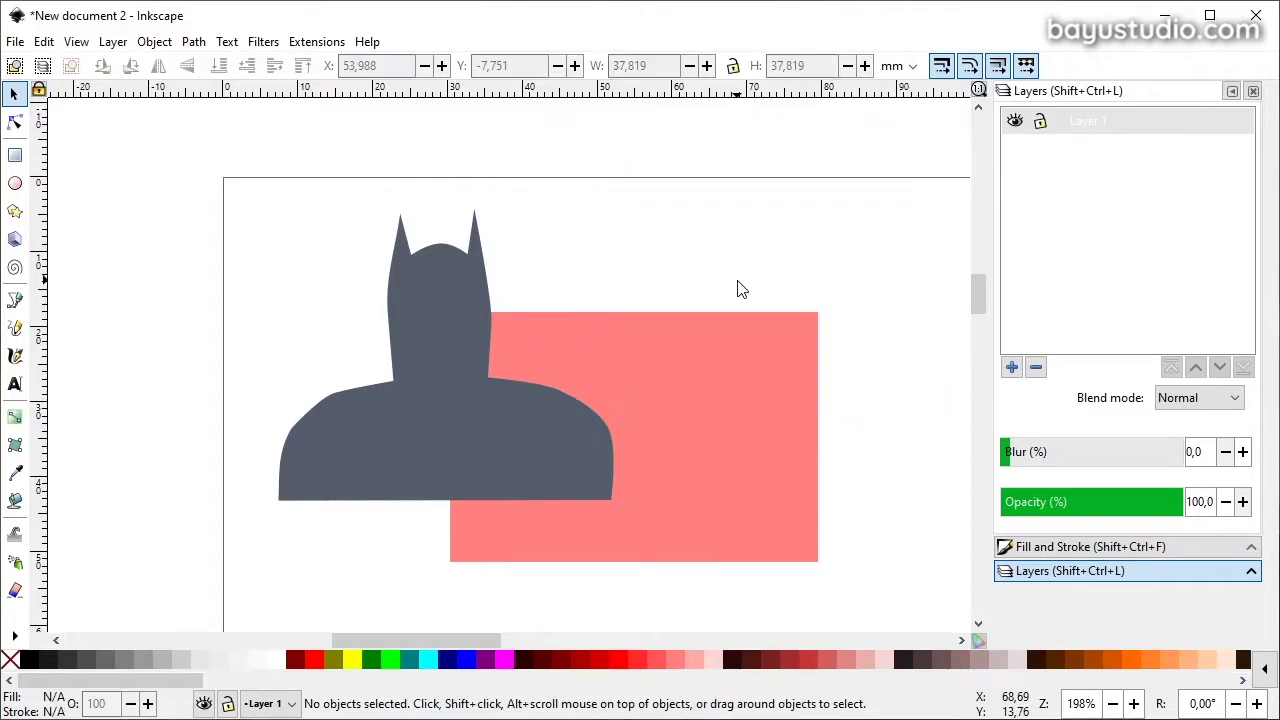
left_click(15, 299)
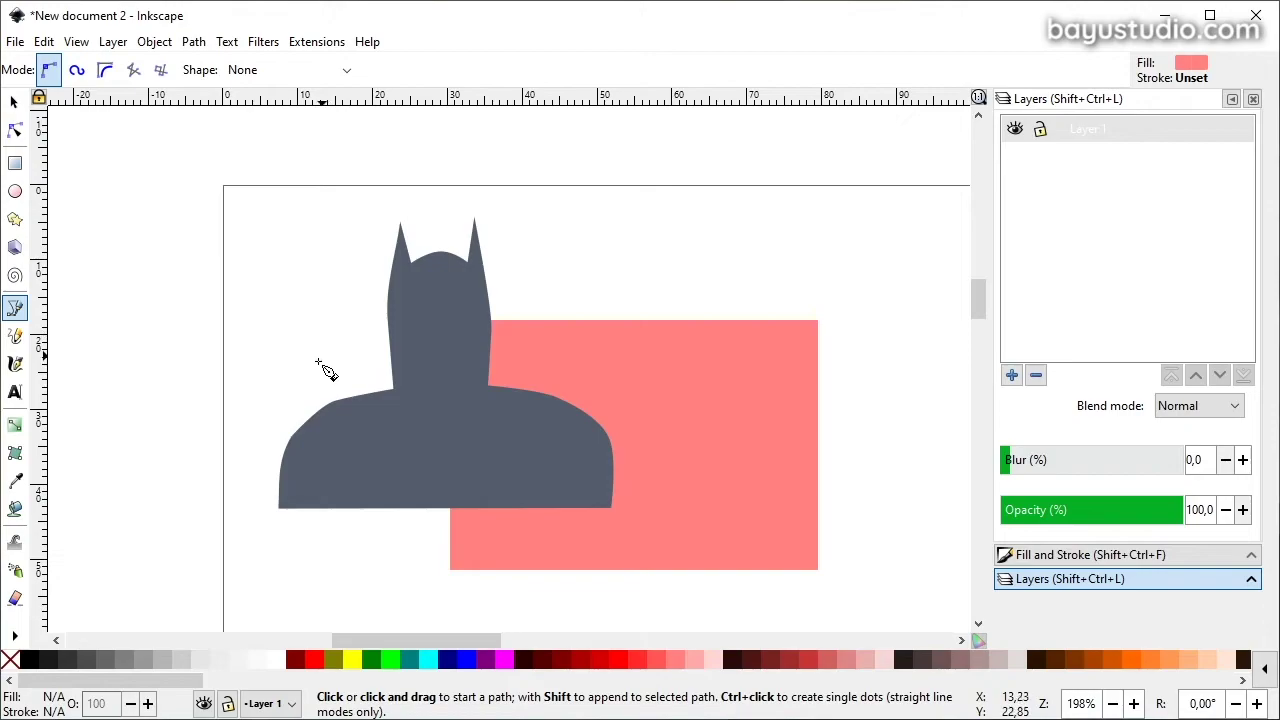
Draw a closed rounded Bezier shape around the head and fill it light pink.
left_click(382, 483)
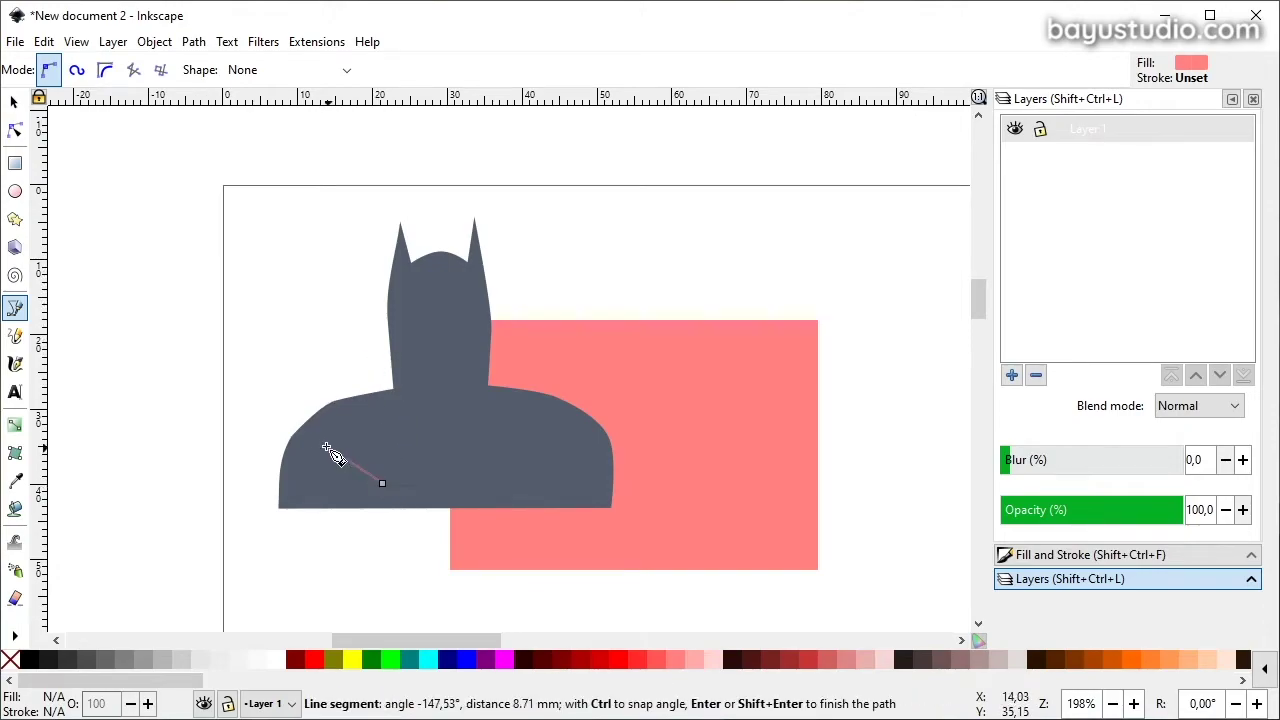
left_click_drag(410, 206, 552, 209)
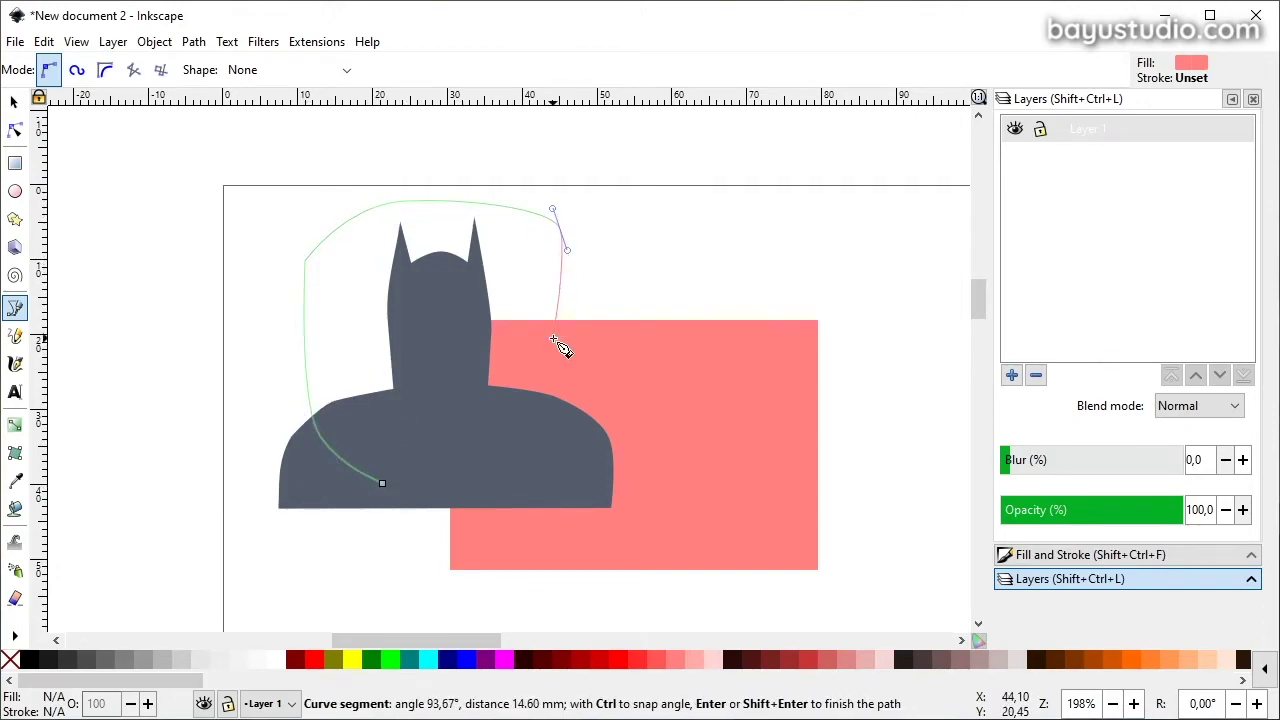
left_click_drag(548, 440, 486, 486)
left_click(382, 483)
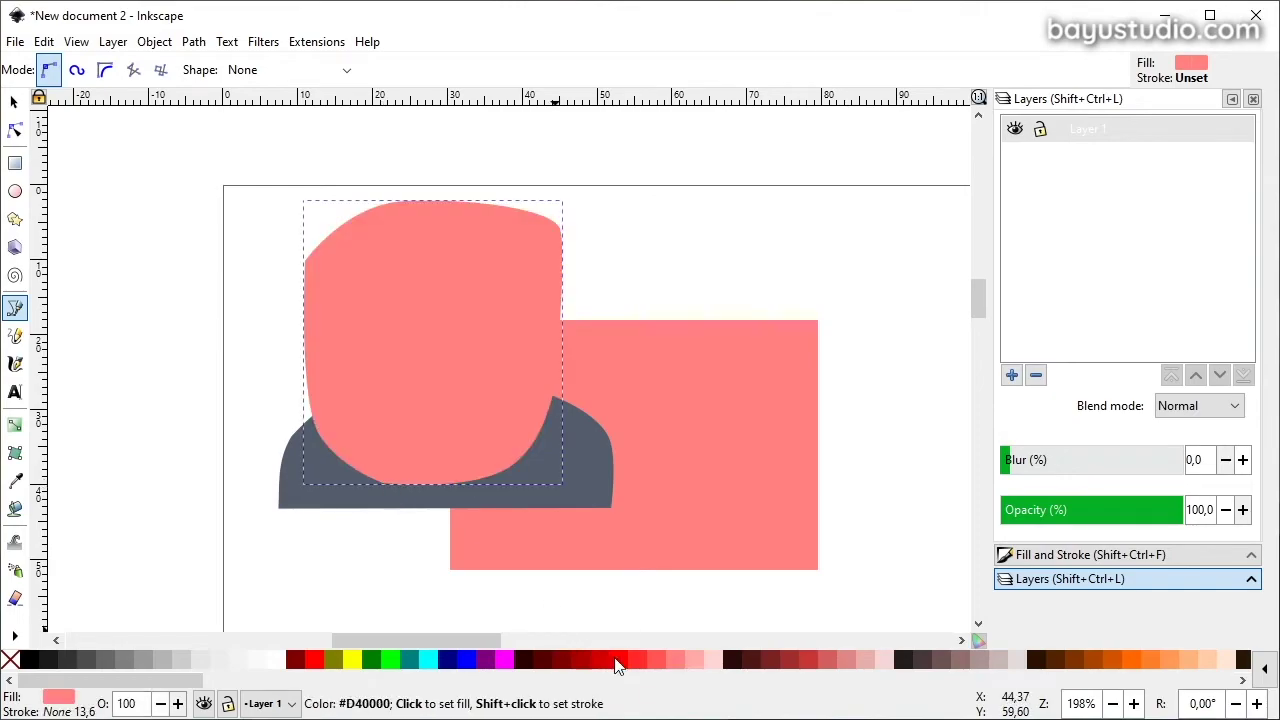
left_click(886, 660)
Select the shape with the figure and clip the figure to it.
key("s")
left_click(291, 480, "shift")
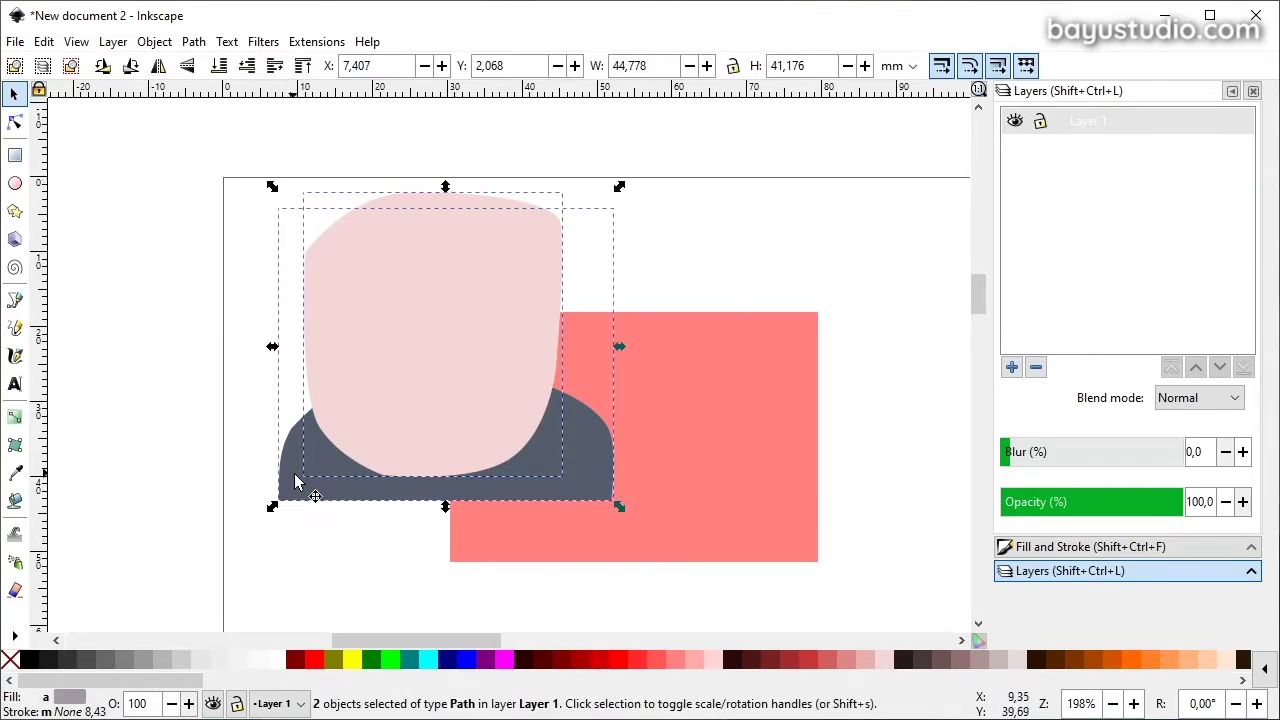
left_click(154, 41)
left_click(462, 262)
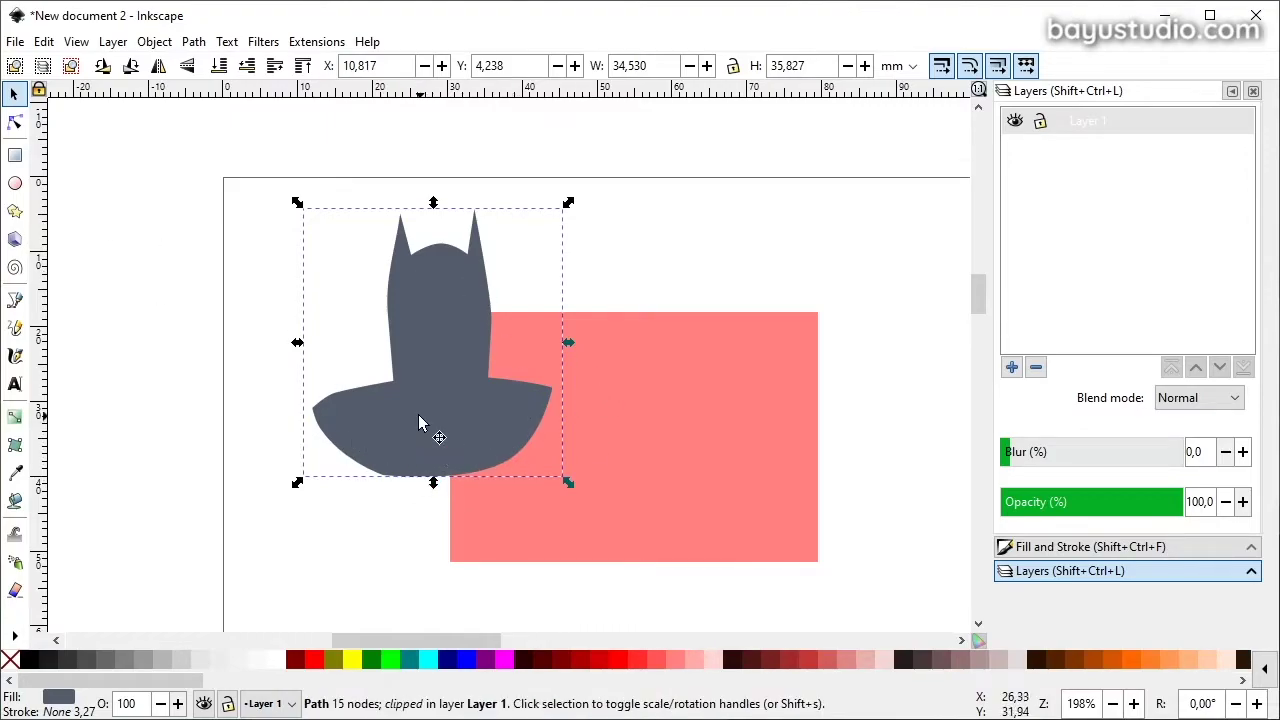
Nudge the clipped bust left to X 9.347, Y 4.238 mm, keeping it selected.
left_click_drag(418, 416, 405, 420)
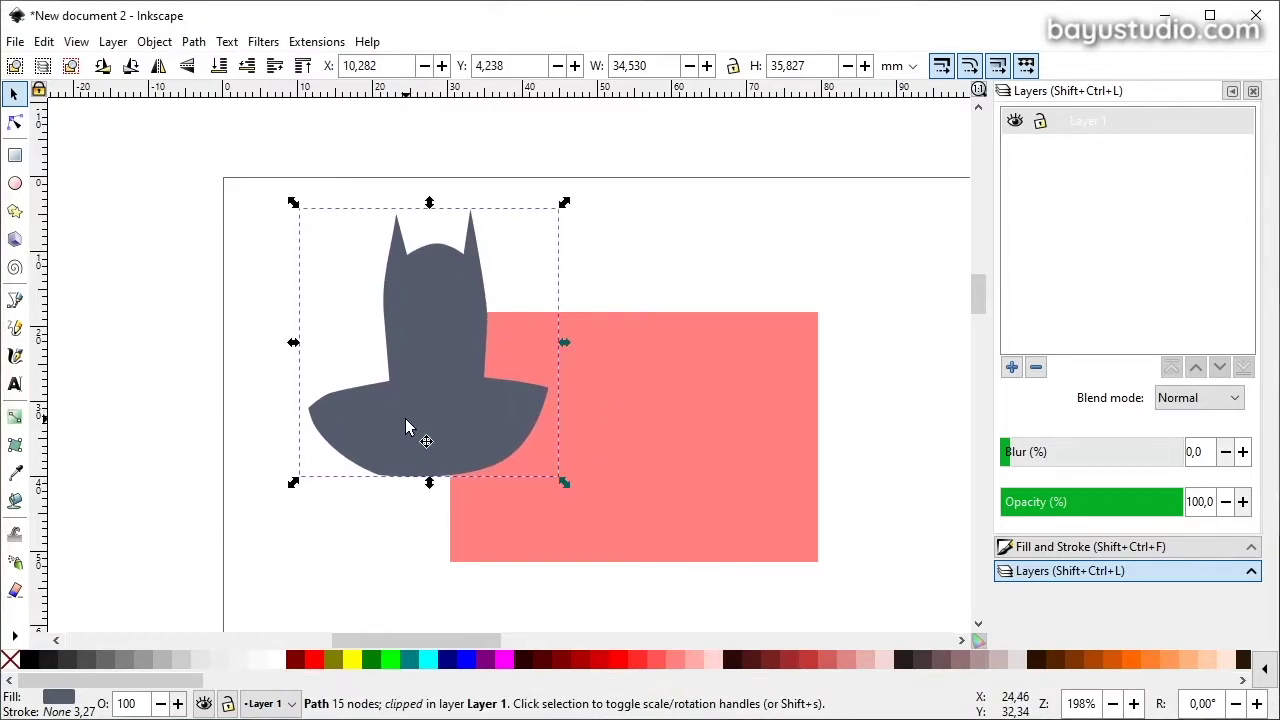
key("Left")
key("Left")
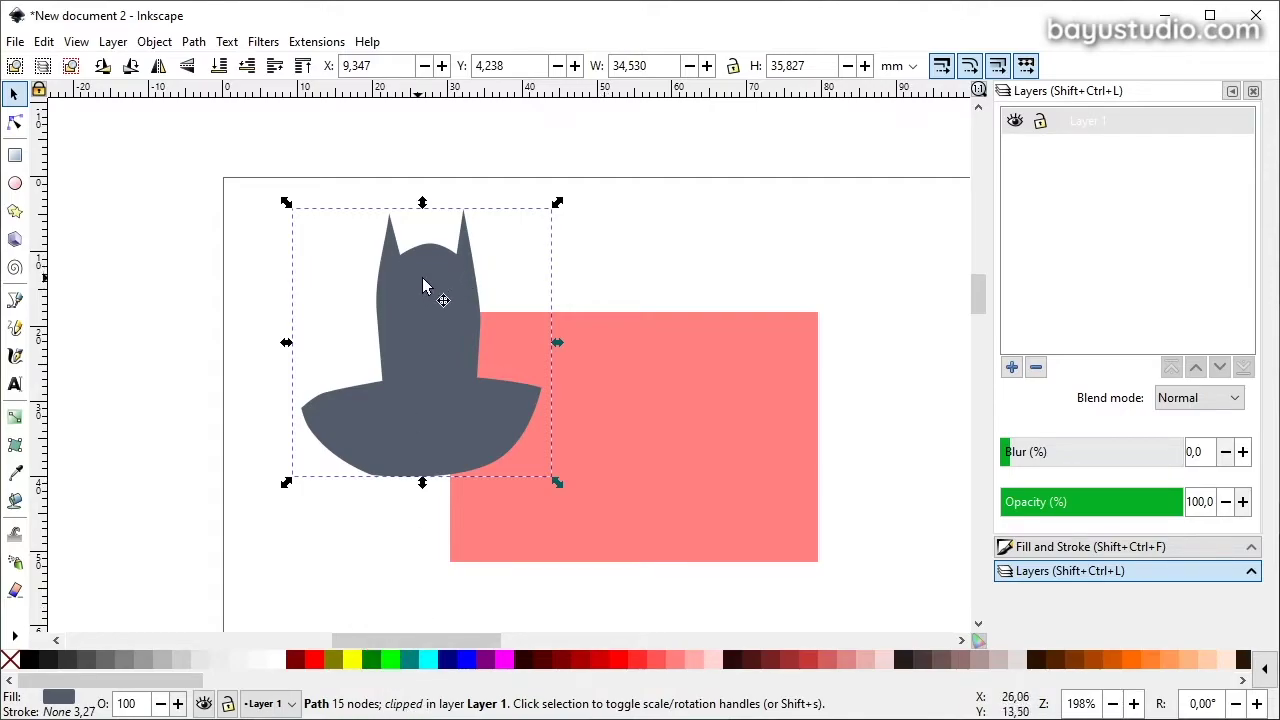
left_click(643, 346)
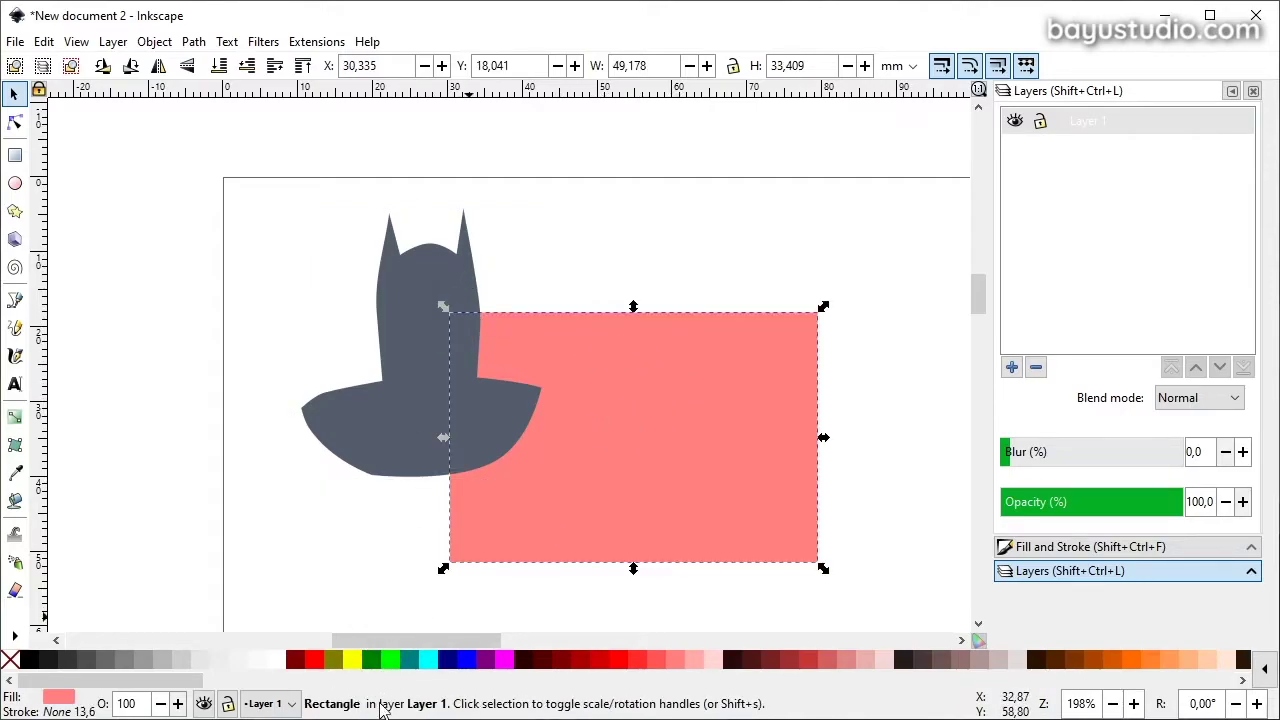
left_click(396, 421)
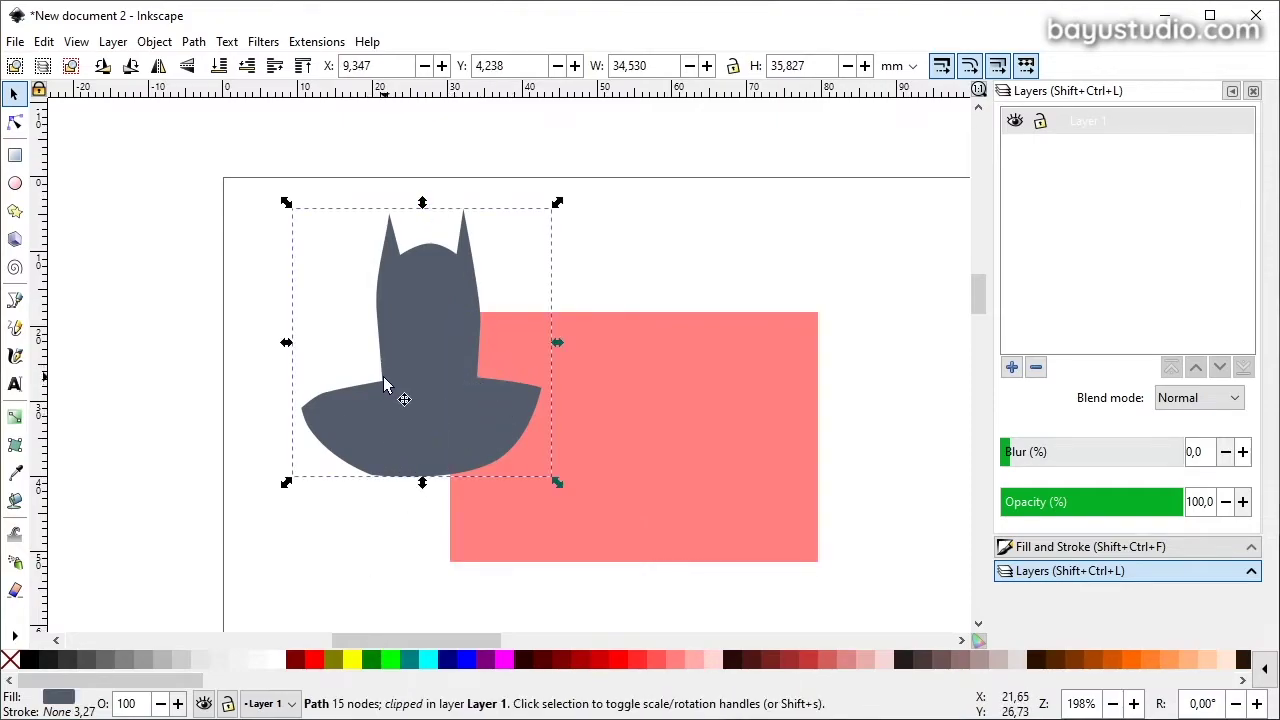
Tweak the path's side nodes and pull both bottom corners lower.
left_click(15, 122)
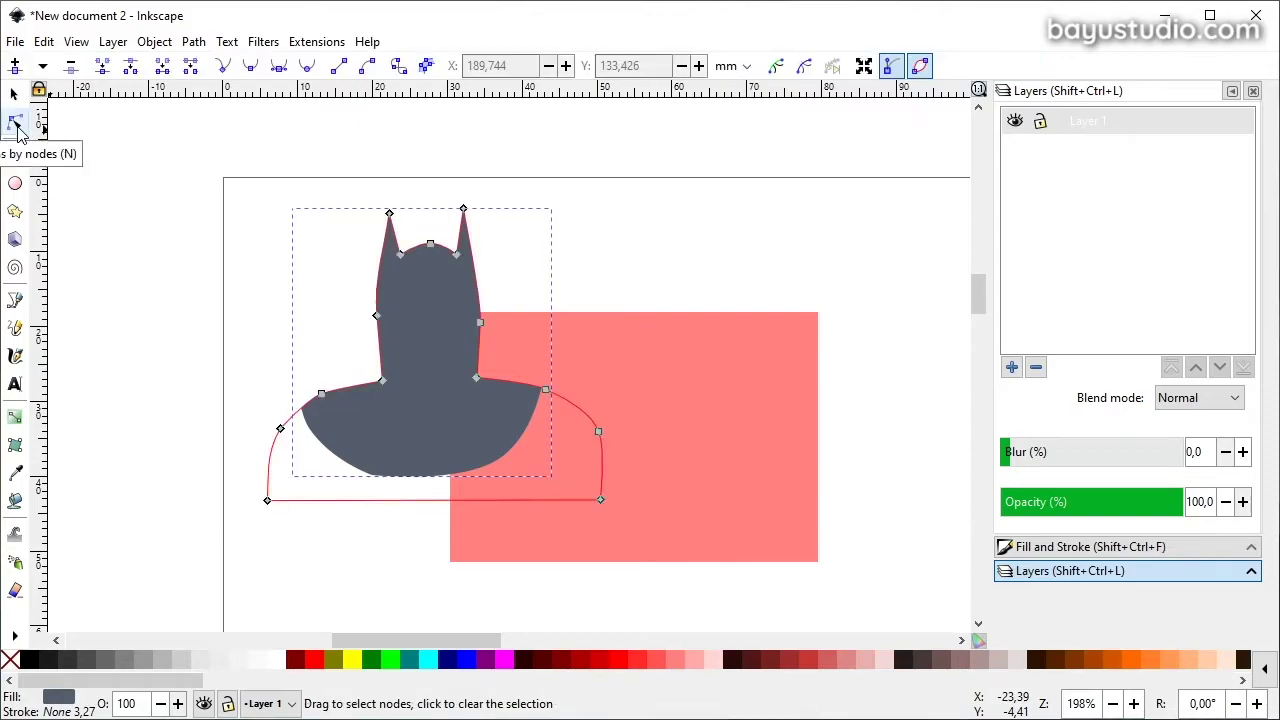
left_click_drag(379, 318, 377, 320)
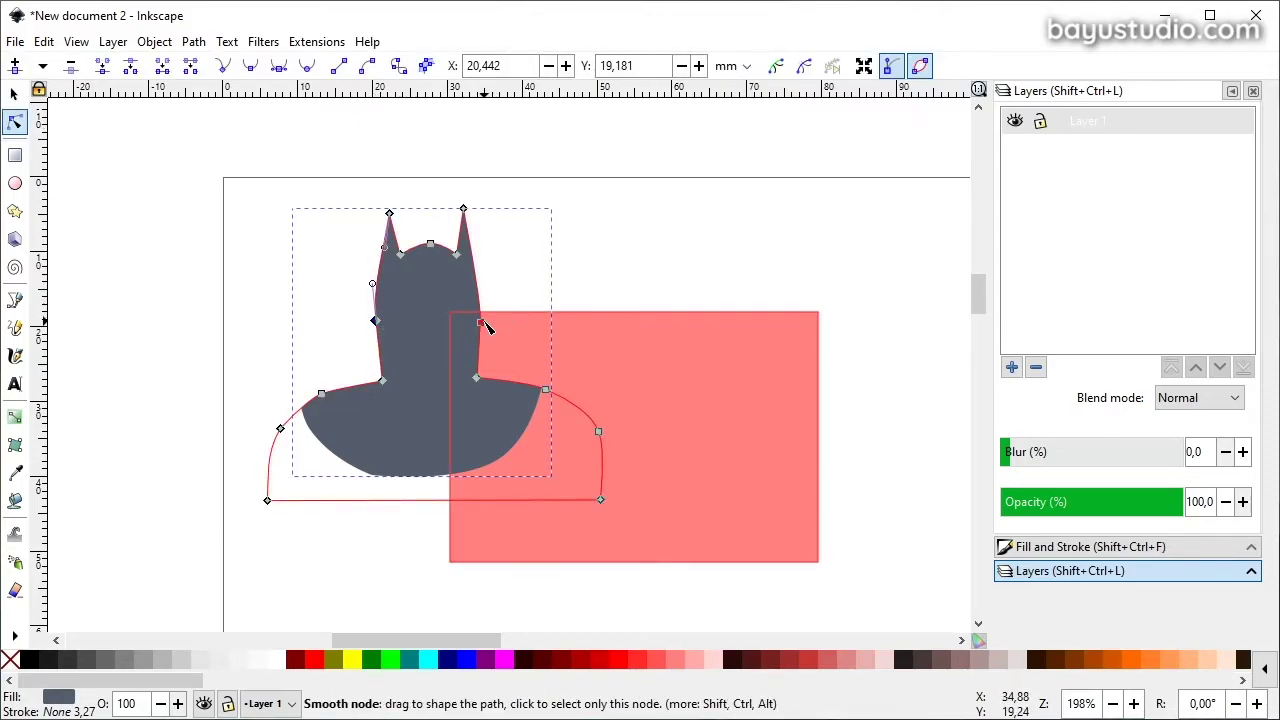
left_click_drag(480, 322, 482, 315)
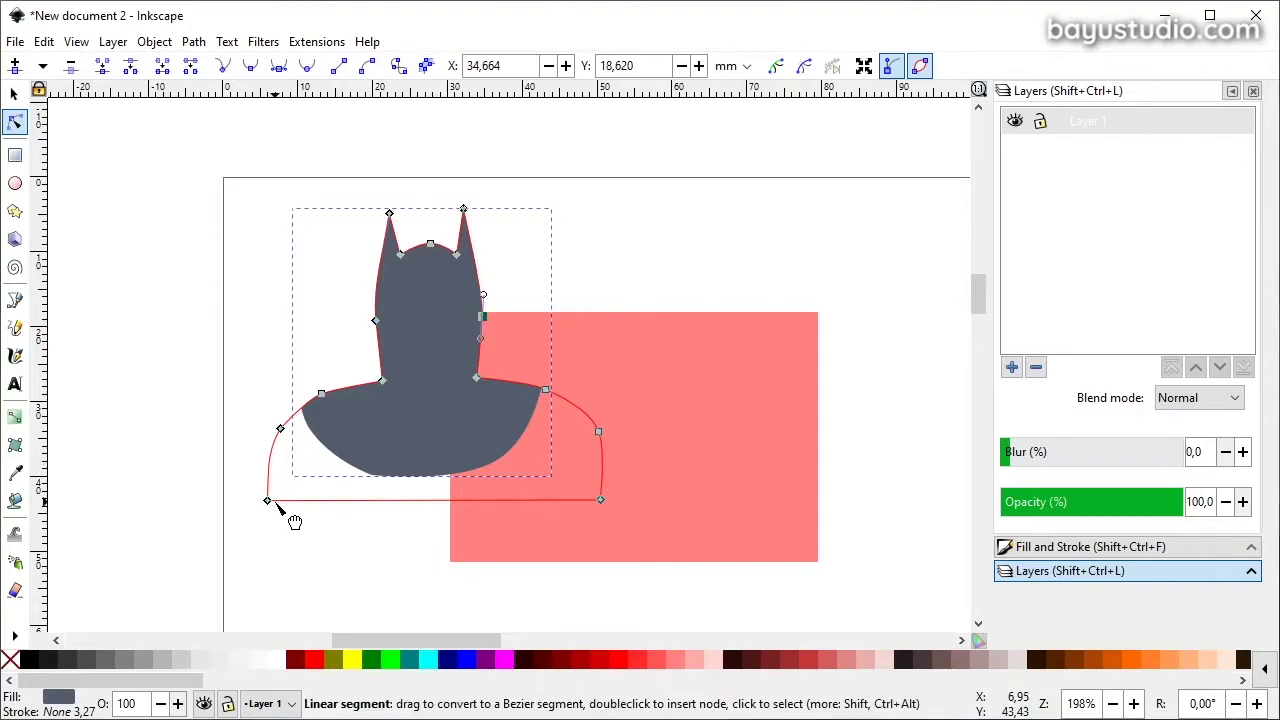
left_click_drag(268, 500, 268, 505)
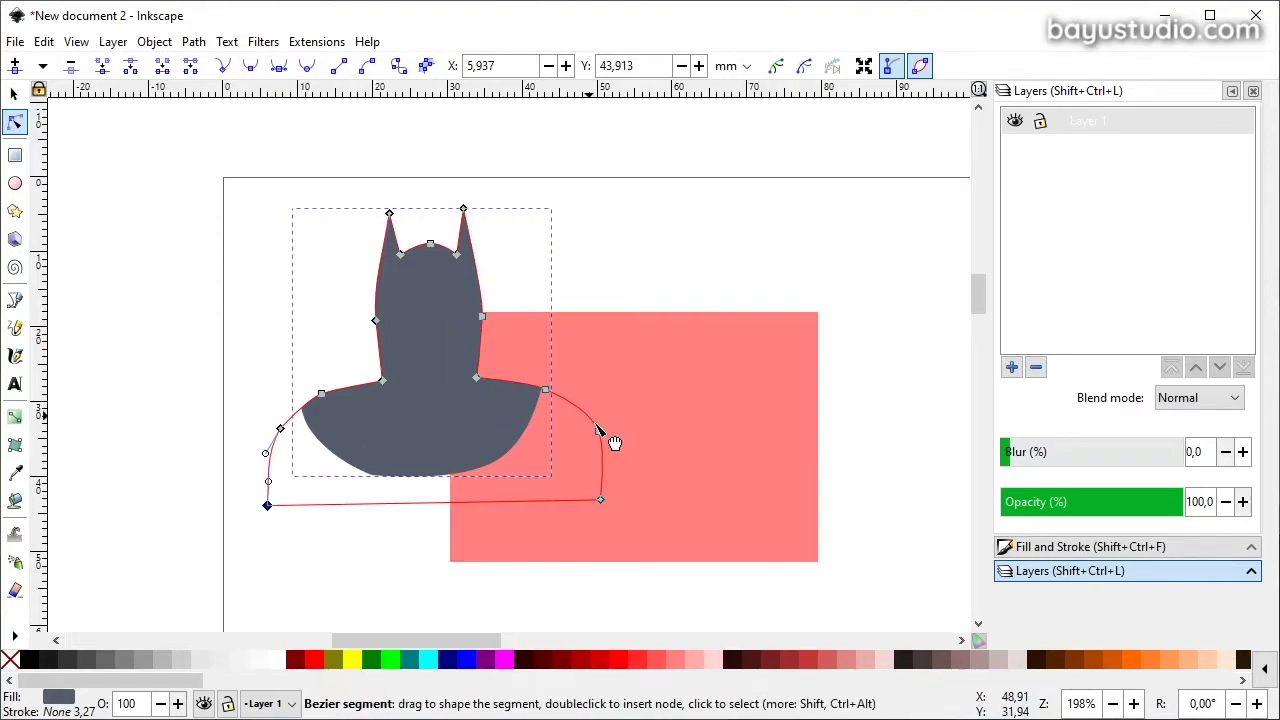
left_click_drag(601, 505, 607, 522)
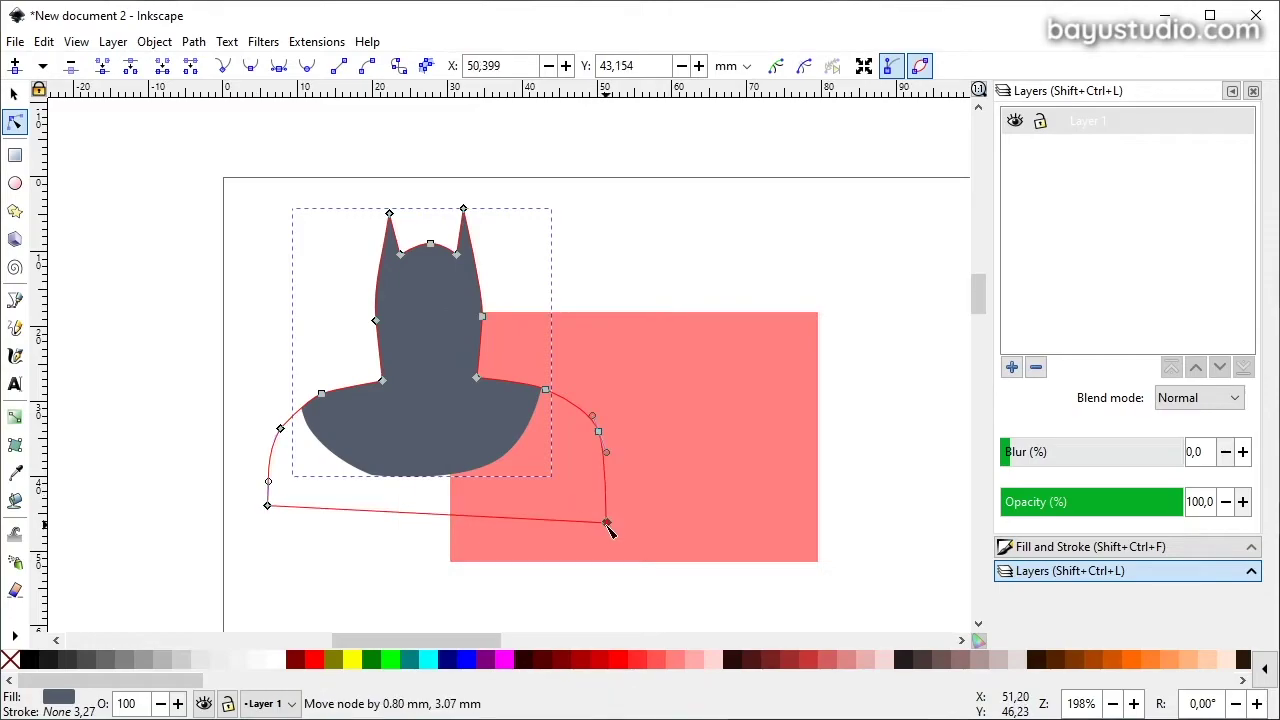
left_click_drag(268, 505, 269, 526)
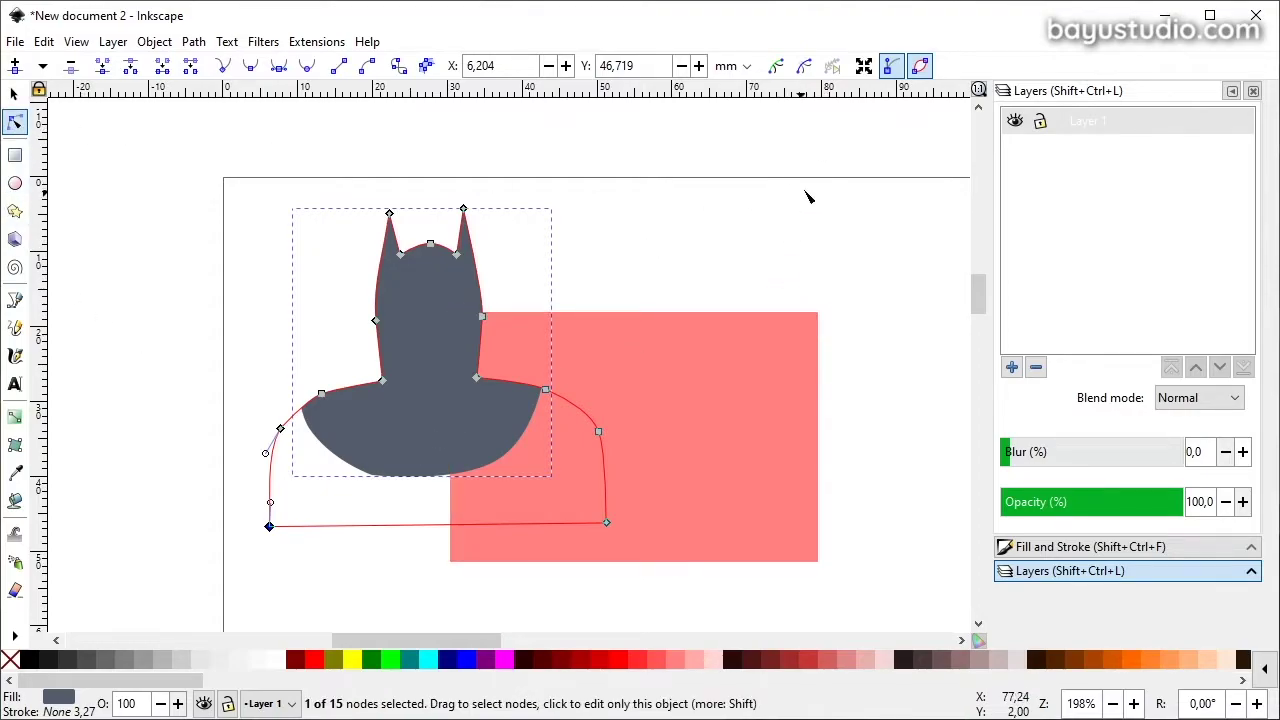
Show the clipping path and reshape its top node and bottom curve.
left_click(777, 67)
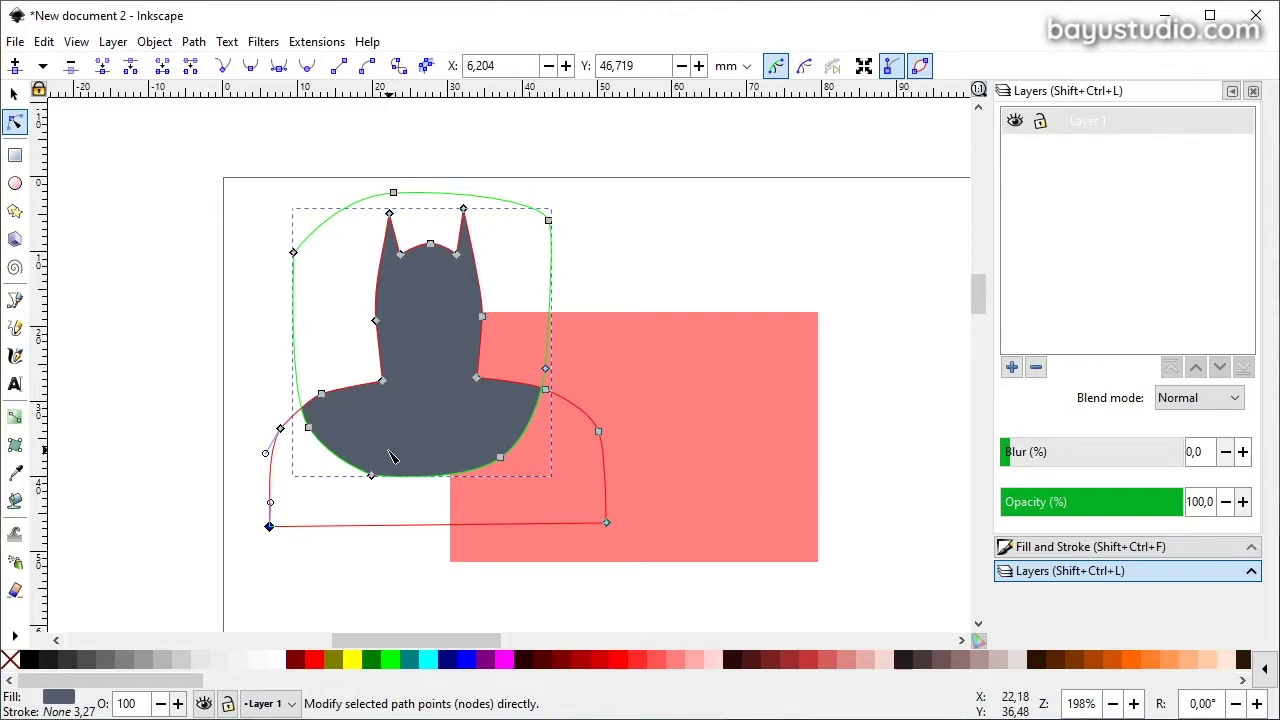
left_click_drag(393, 192, 381, 189)
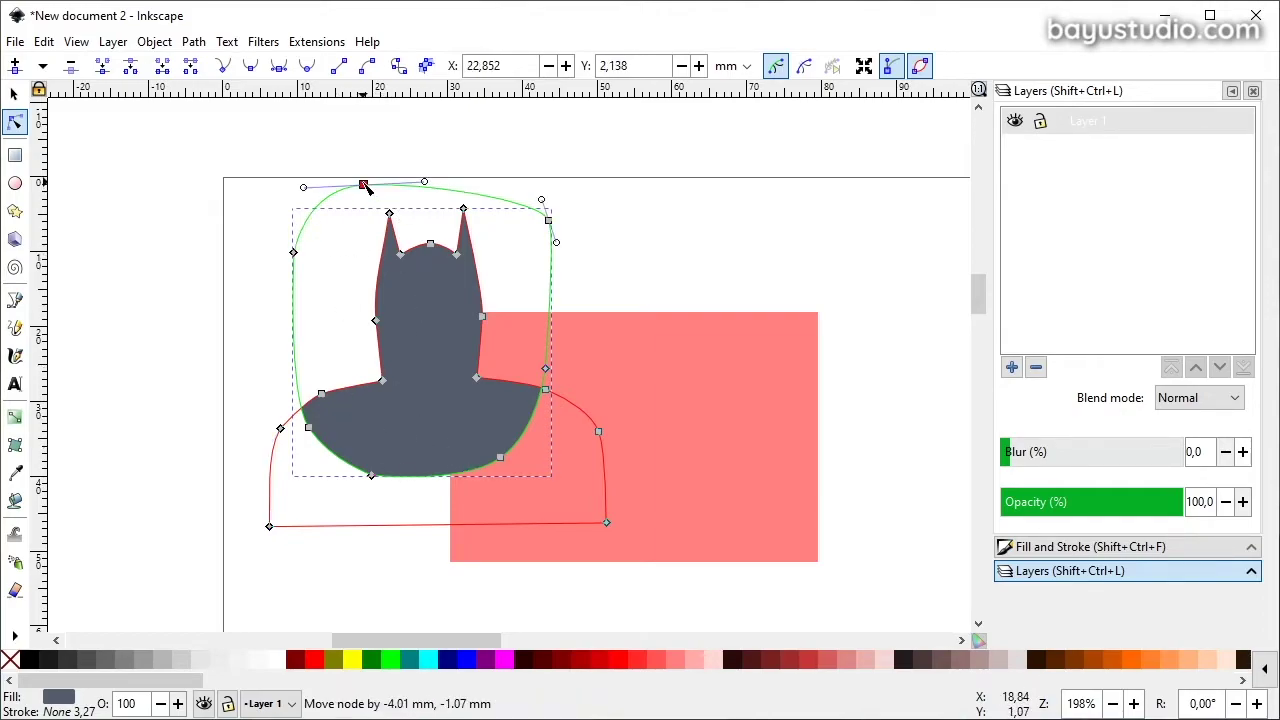
left_click_drag(500, 457, 517, 491)
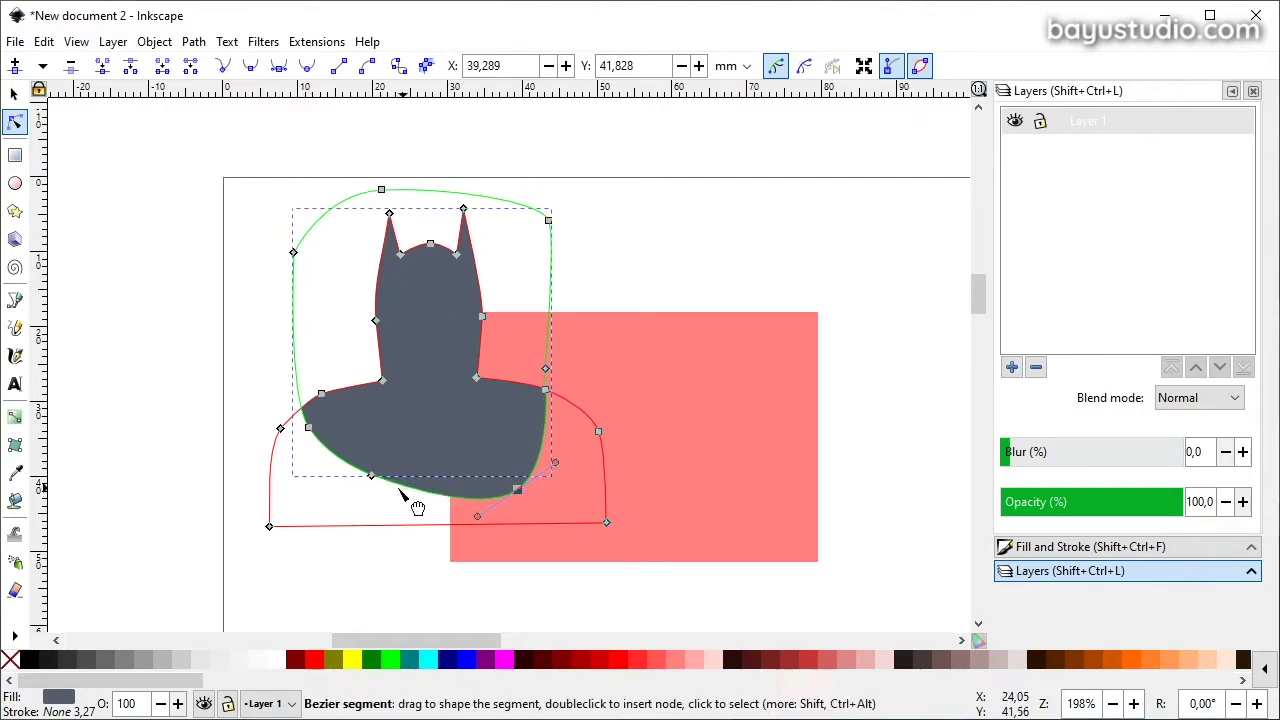
left_click_drag(371, 475, 353, 494)
left_click_drag(517, 491, 511, 459)
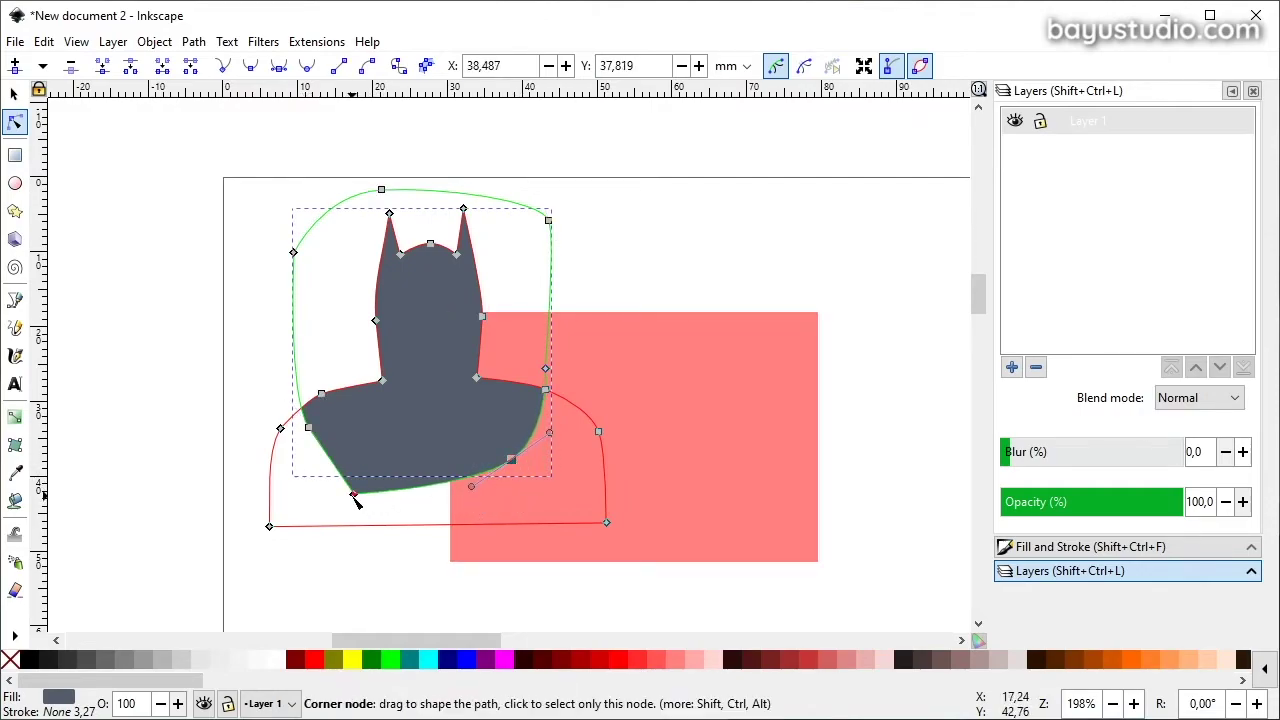
left_click_drag(353, 494, 357, 469)
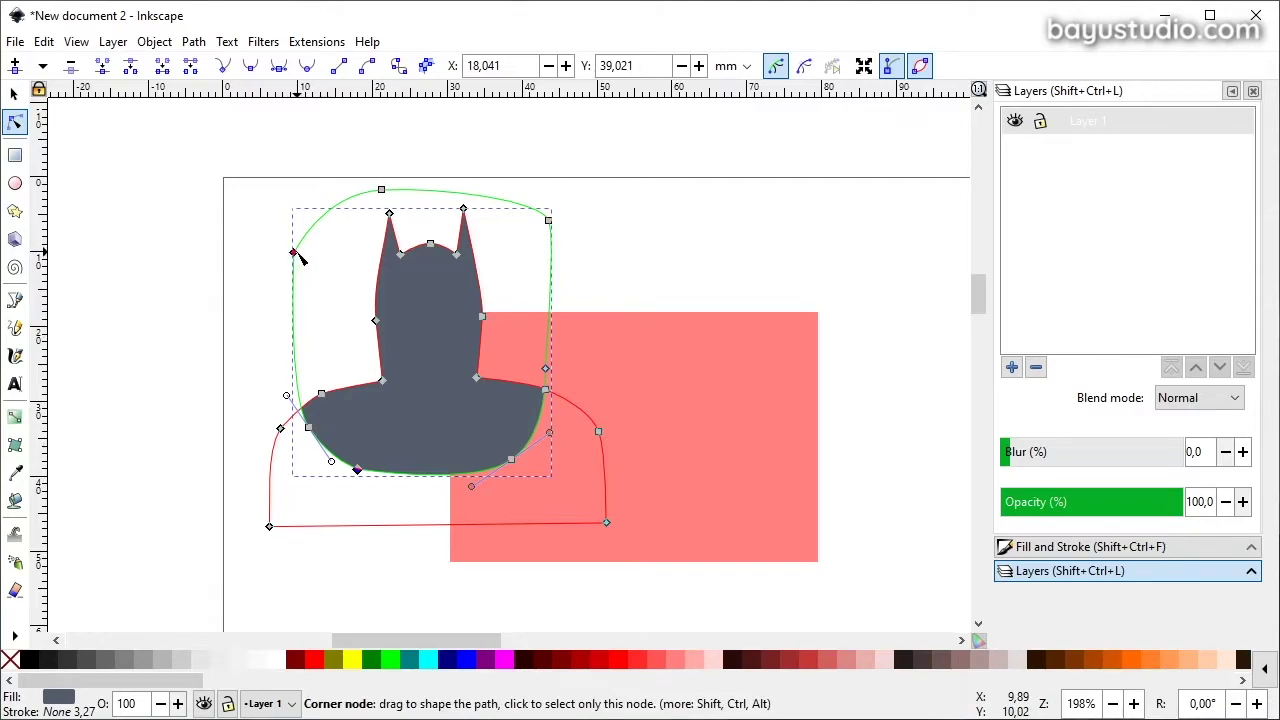
Apply an inverse clip to the figure and move it left.
key("s")
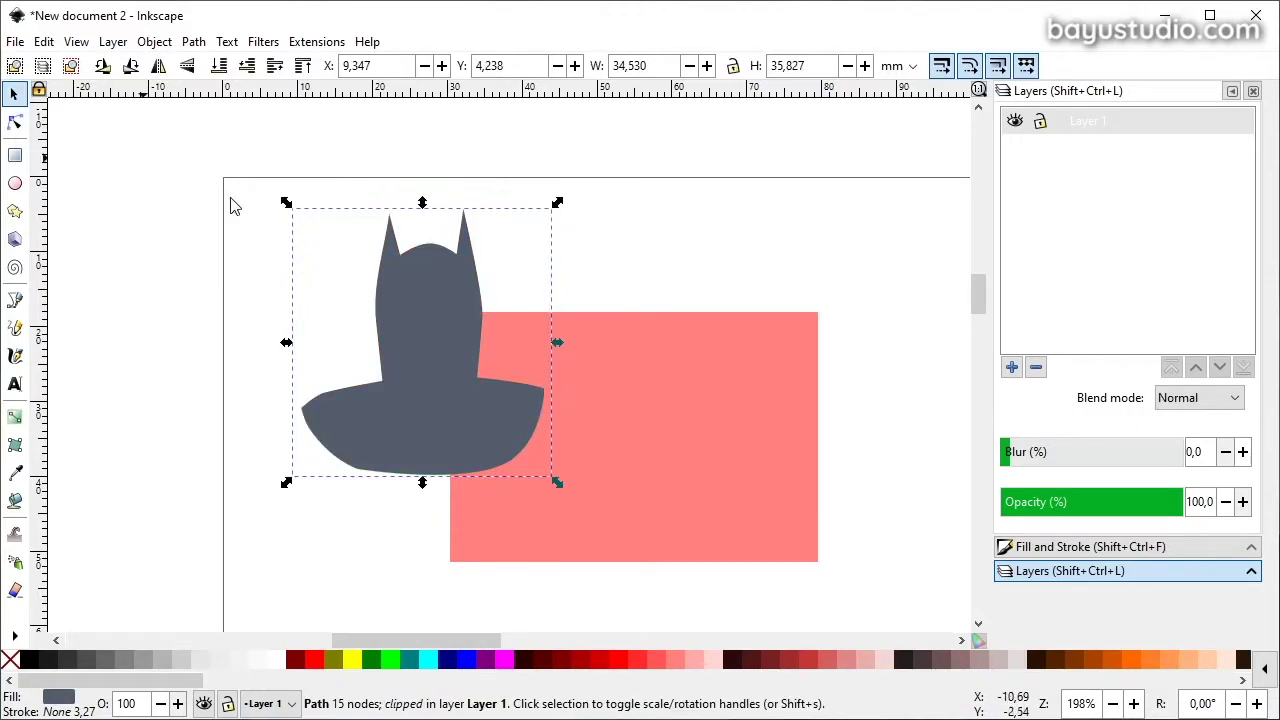
left_click(154, 41)
mouse_move(161, 264)
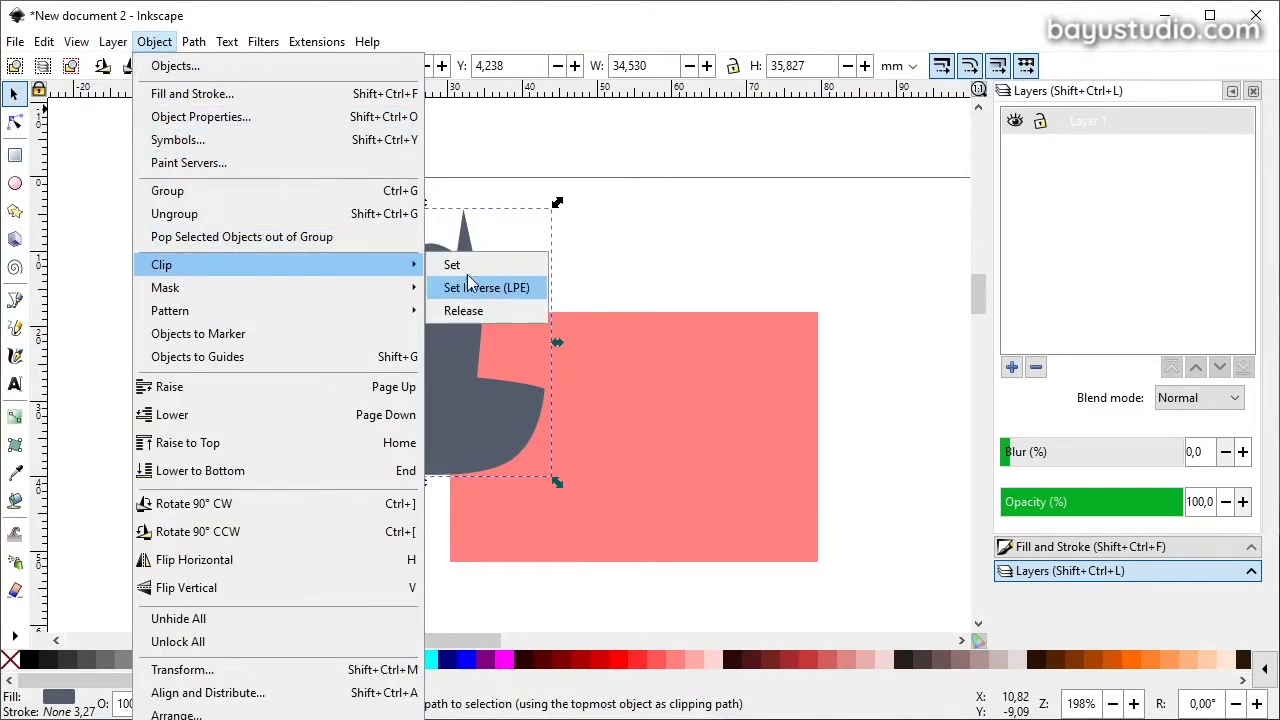
left_click(468, 283)
left_click_drag(461, 315, 387, 308)
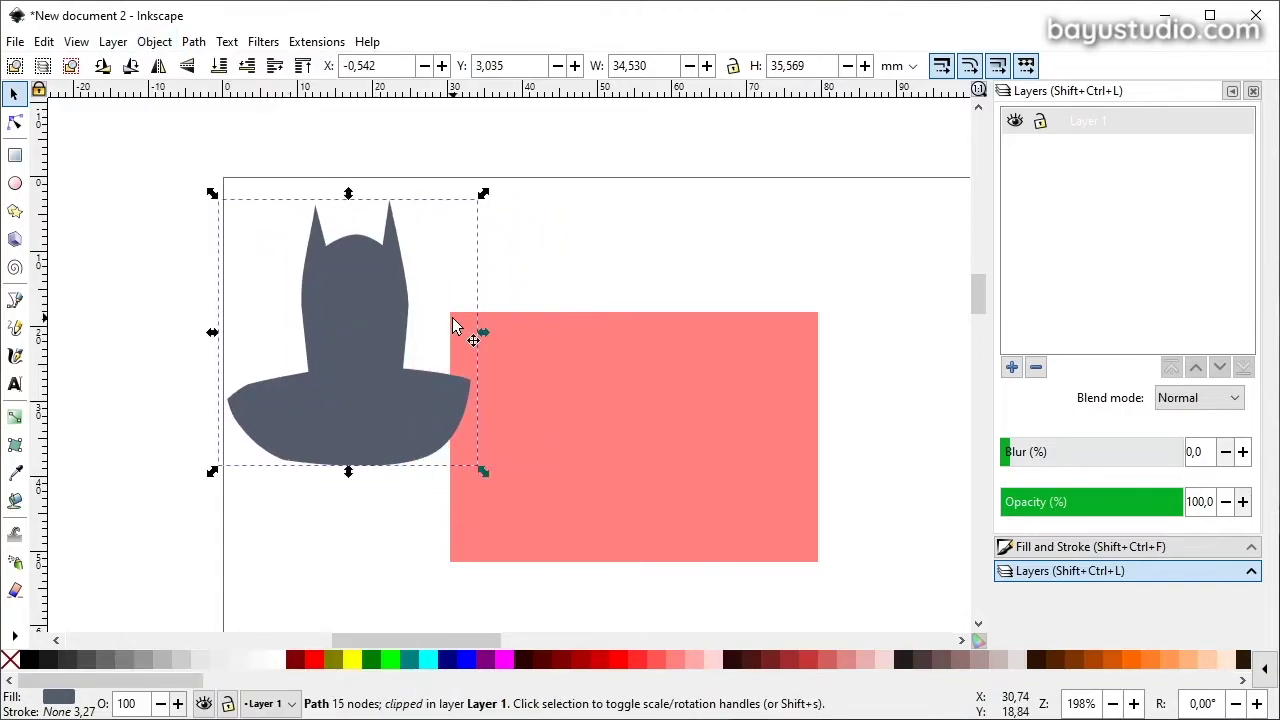
Duplicate the clipped figure and place the copy up-right over the rectangle.
key("ctrl+c")
key("ctrl+v")
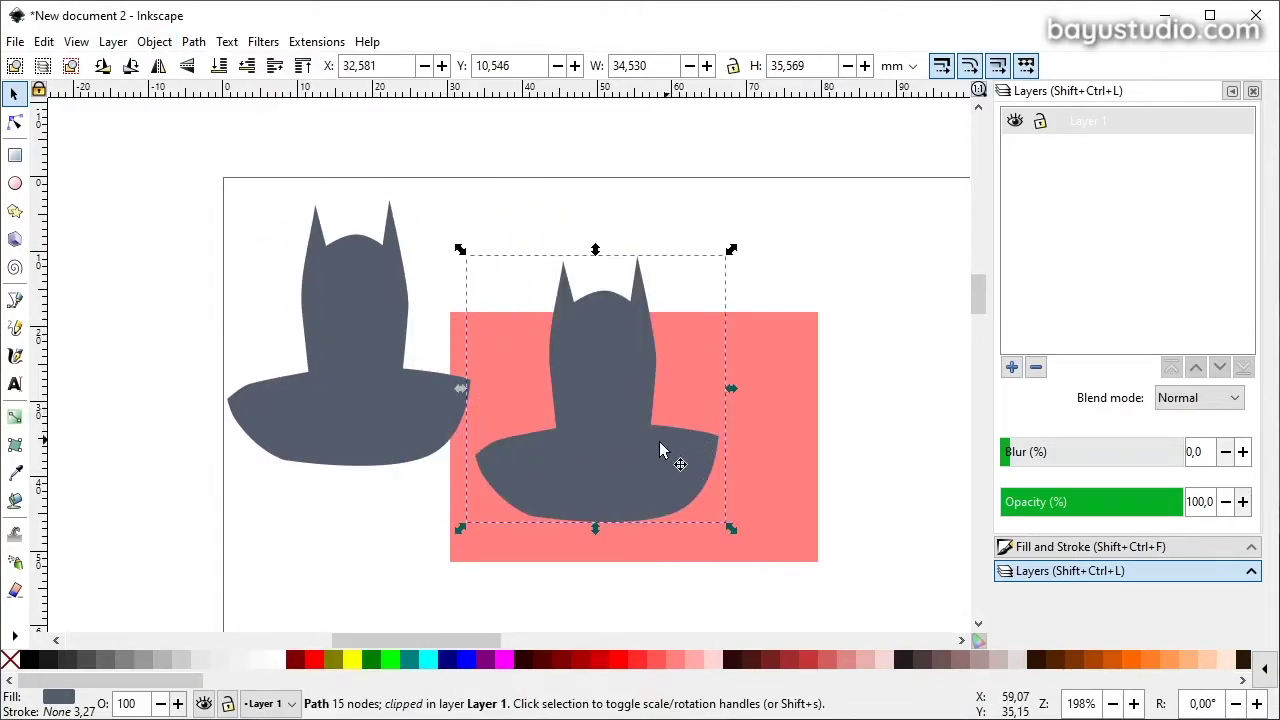
left_click_drag(660, 450, 834, 368)
scroll(771, 398, "right", 5)
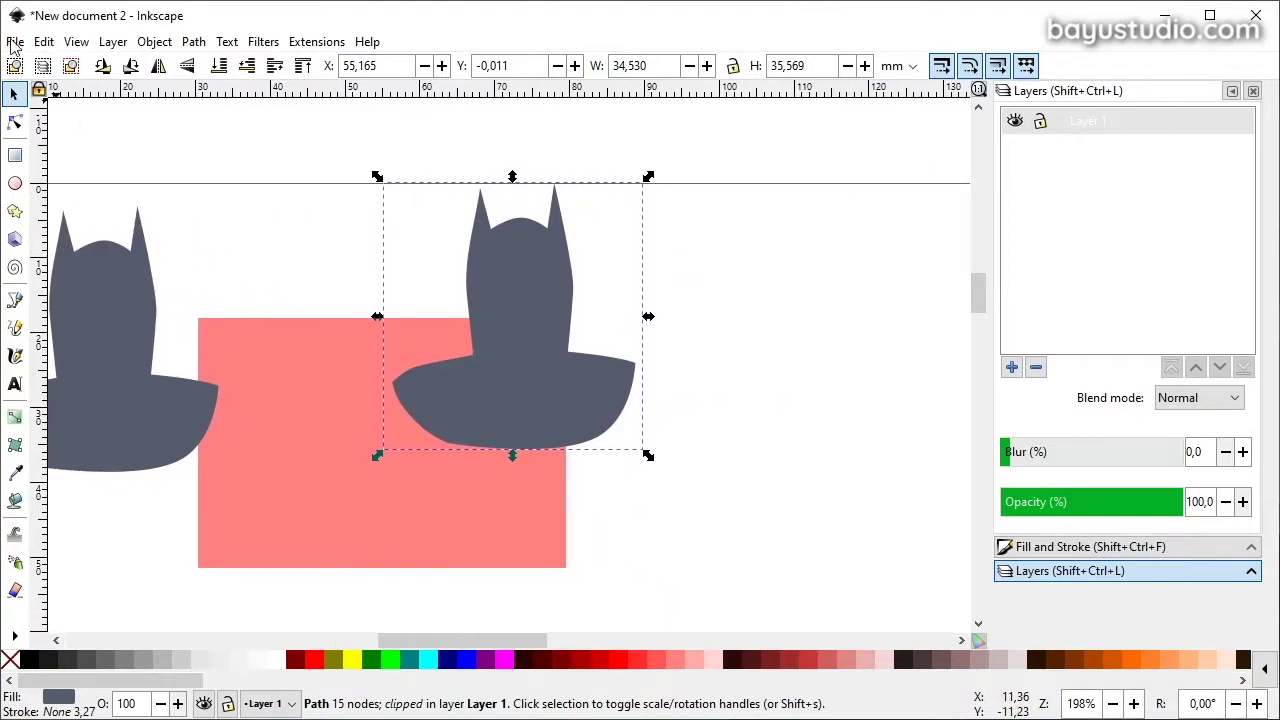
Release the copy's clip and nudge the revealed pink shape slightly right.
left_click(113, 42)
mouse_move(161, 265)
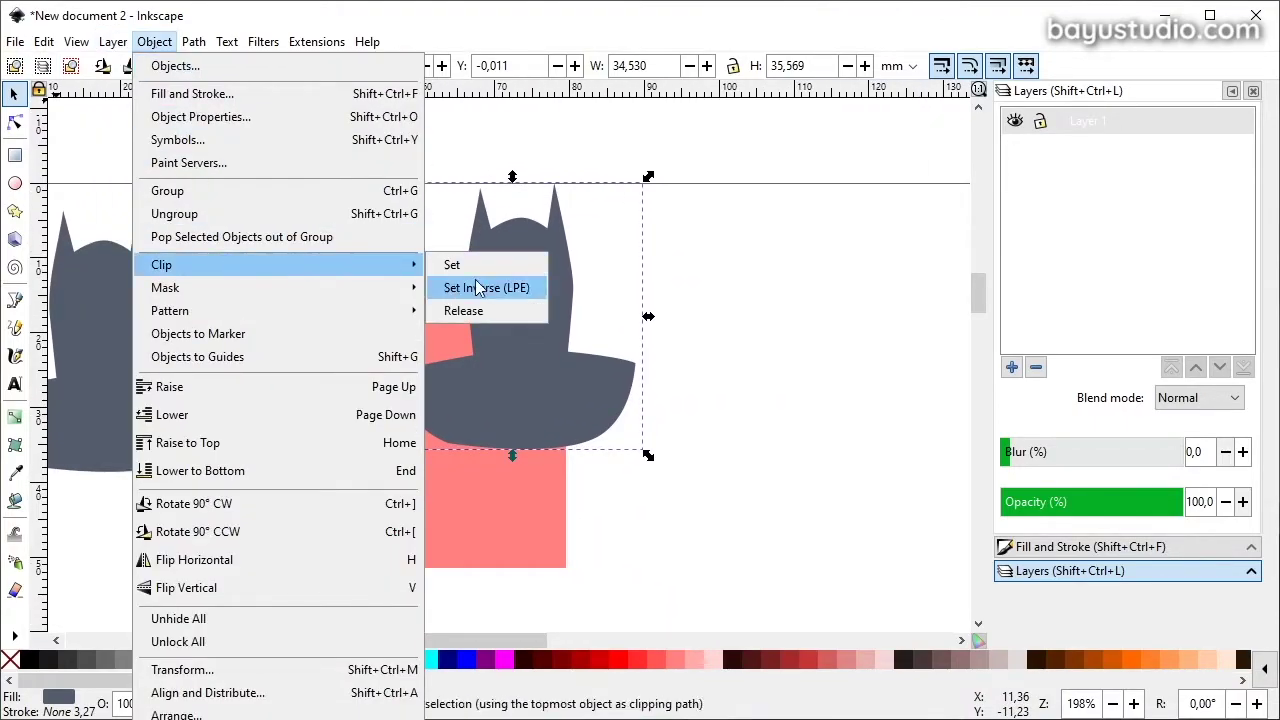
left_click(470, 310)
left_click(786, 363)
mouse_move(512, 330)
left_mouse_down()
mouse_move(531, 333)
mouse_move(529, 322)
left_mouse_up()
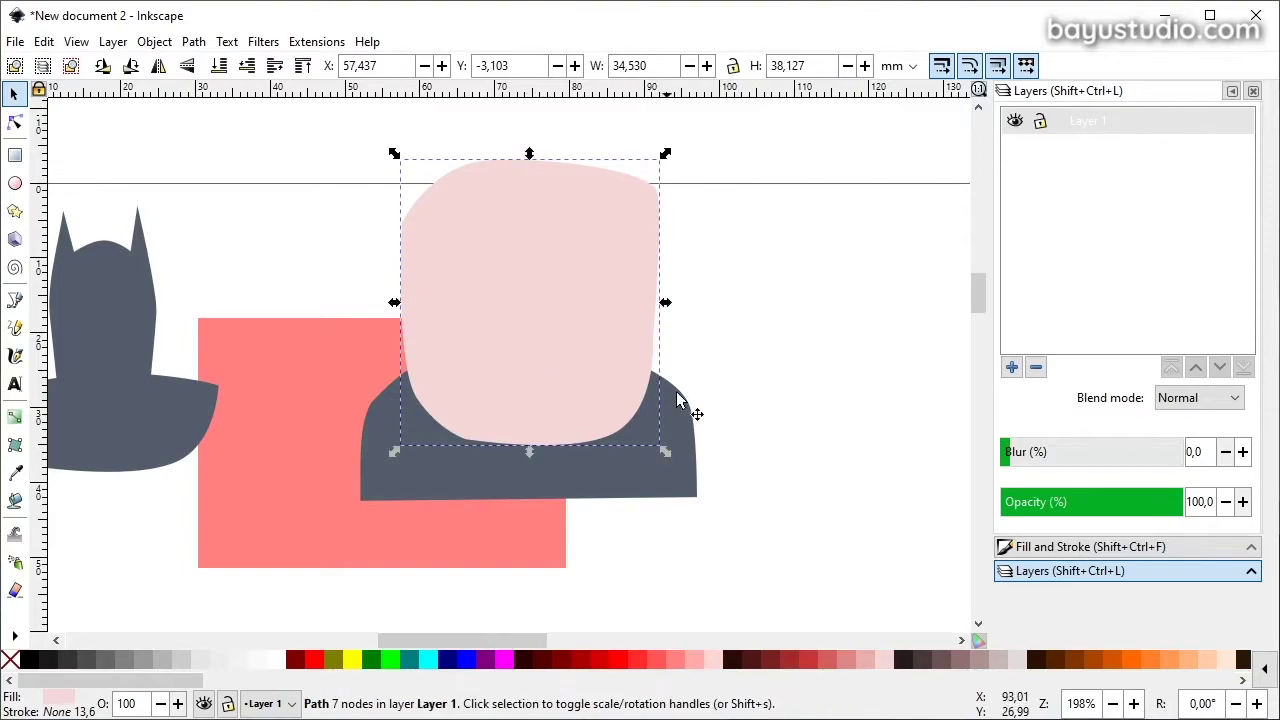
Inverse-clip (LPE) the dark Batman copy with the pink shape and move the shoulders onto the rectangle.
left_click(639, 479, "shift")
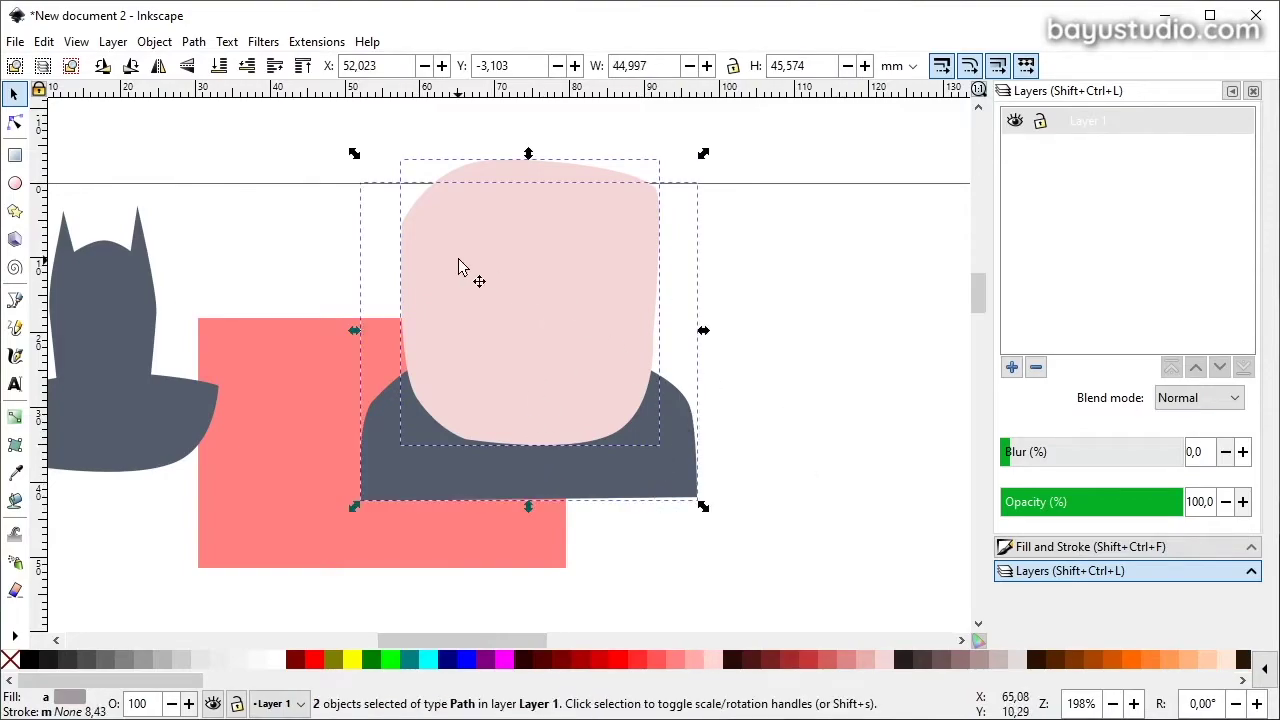
left_click(155, 42)
mouse_move(230, 265)
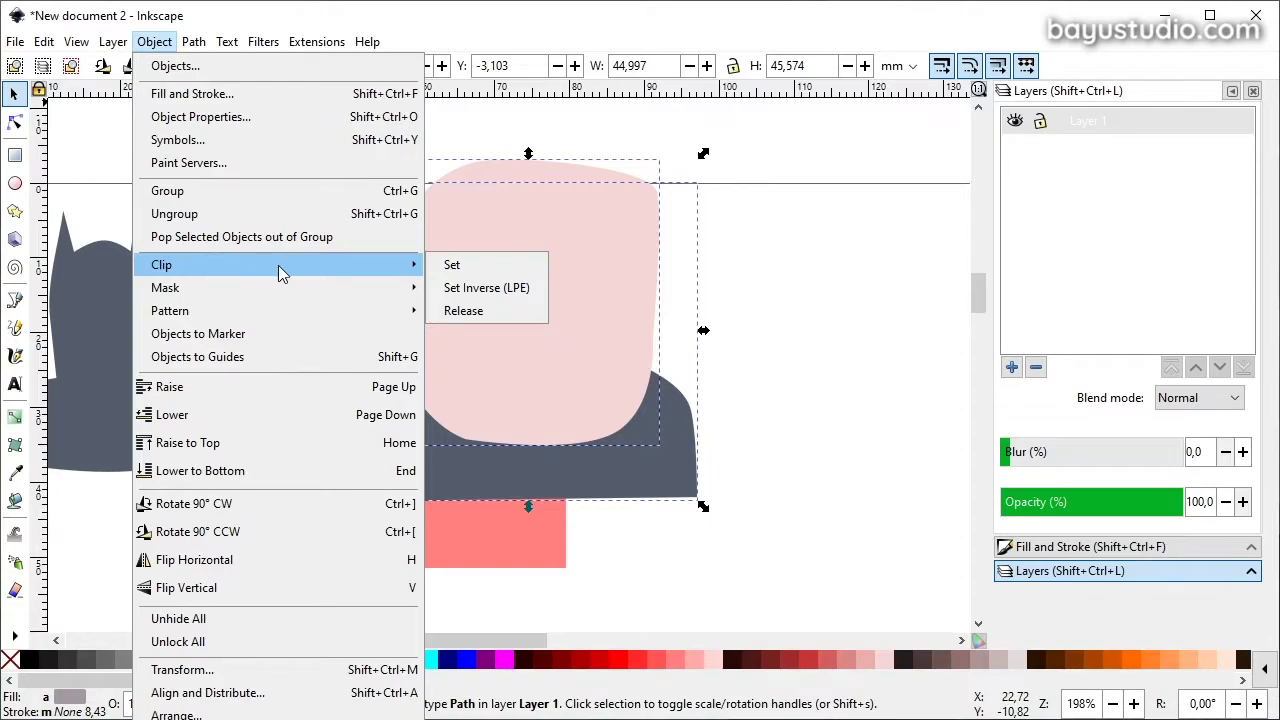
left_click(492, 294)
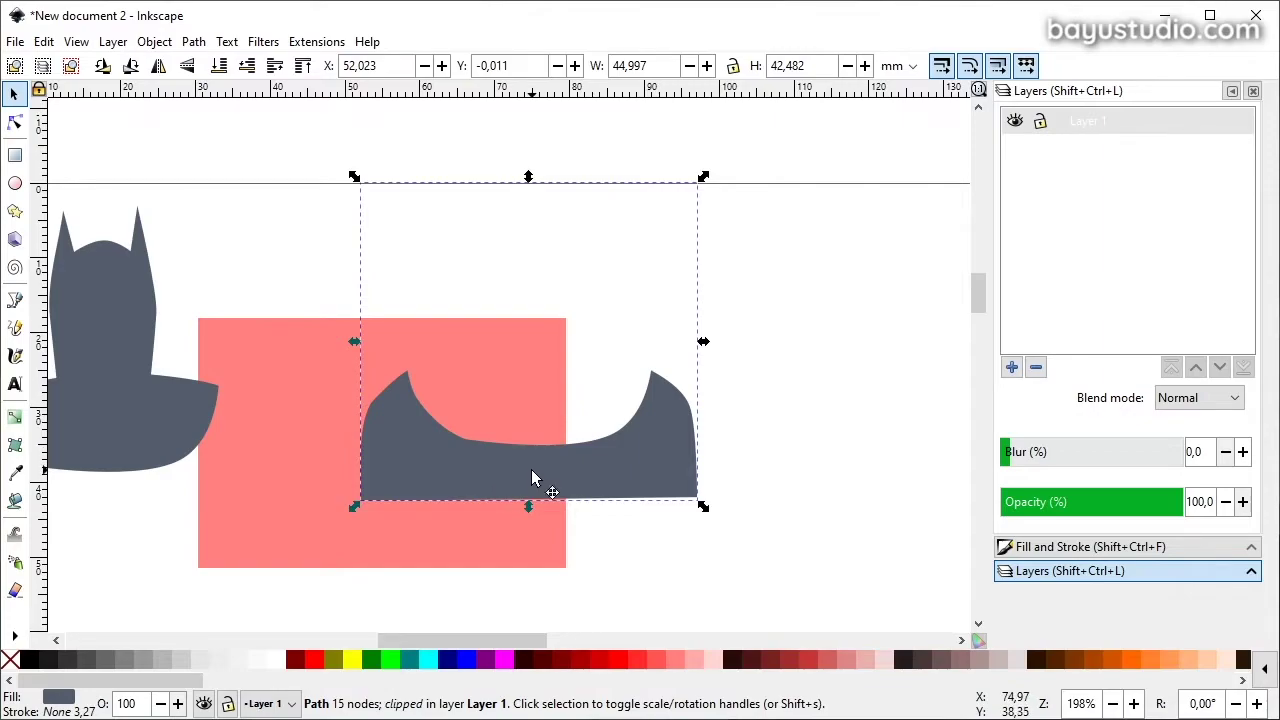
left_click_drag(531, 477, 441, 479)
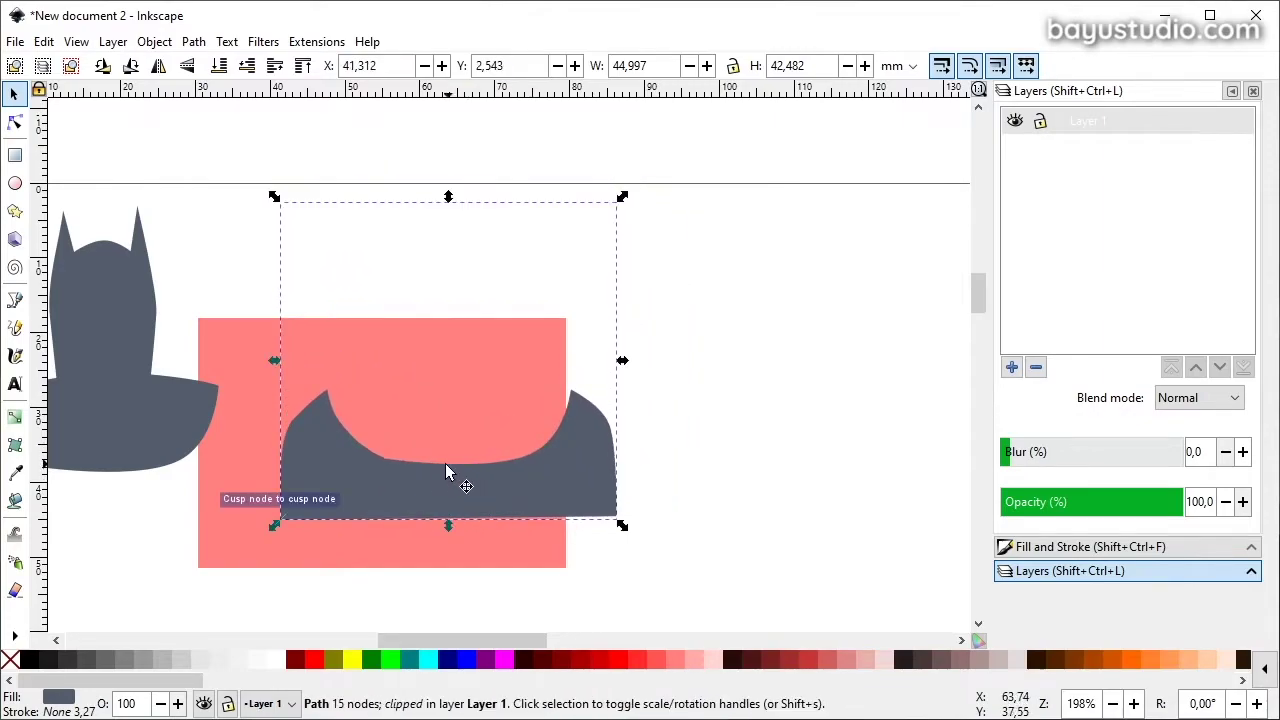
left_click(15, 183)
Draw a large pink circle and a smaller red ellipse centred and shrunk inside it.
left_click_drag(677, 412, 902, 203)
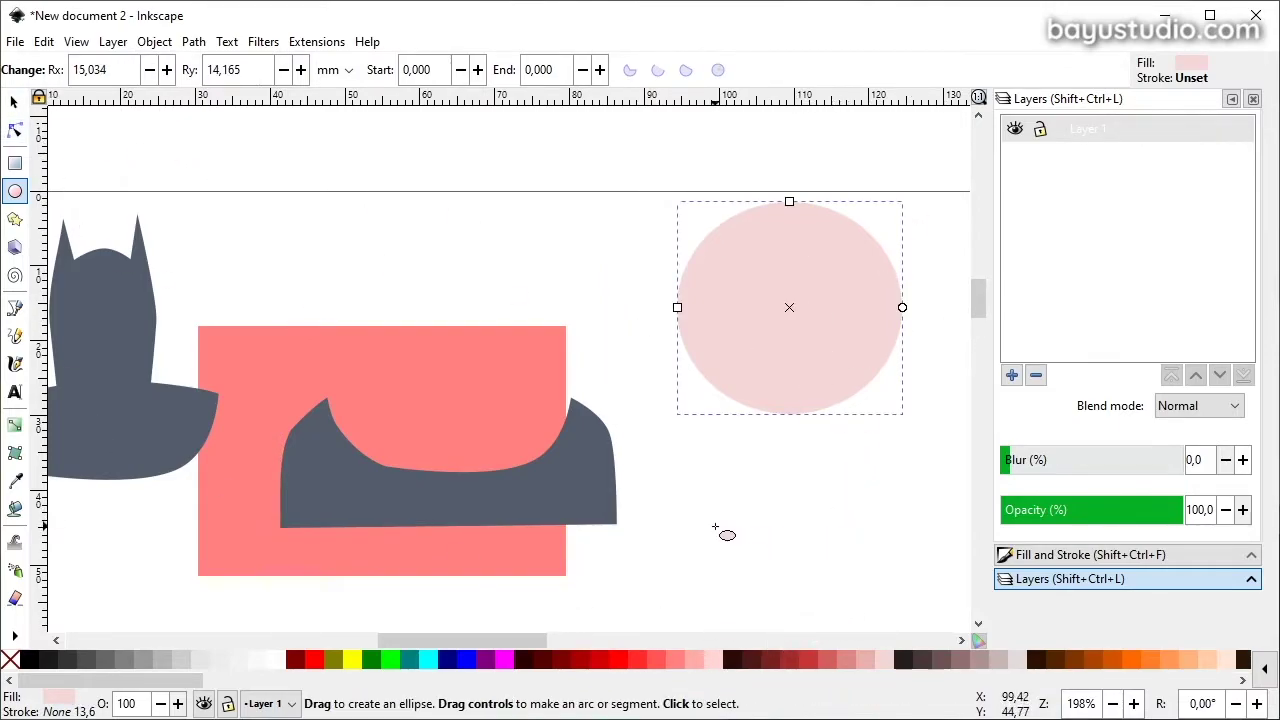
left_click_drag(715, 526, 851, 419)
left_click(810, 658)
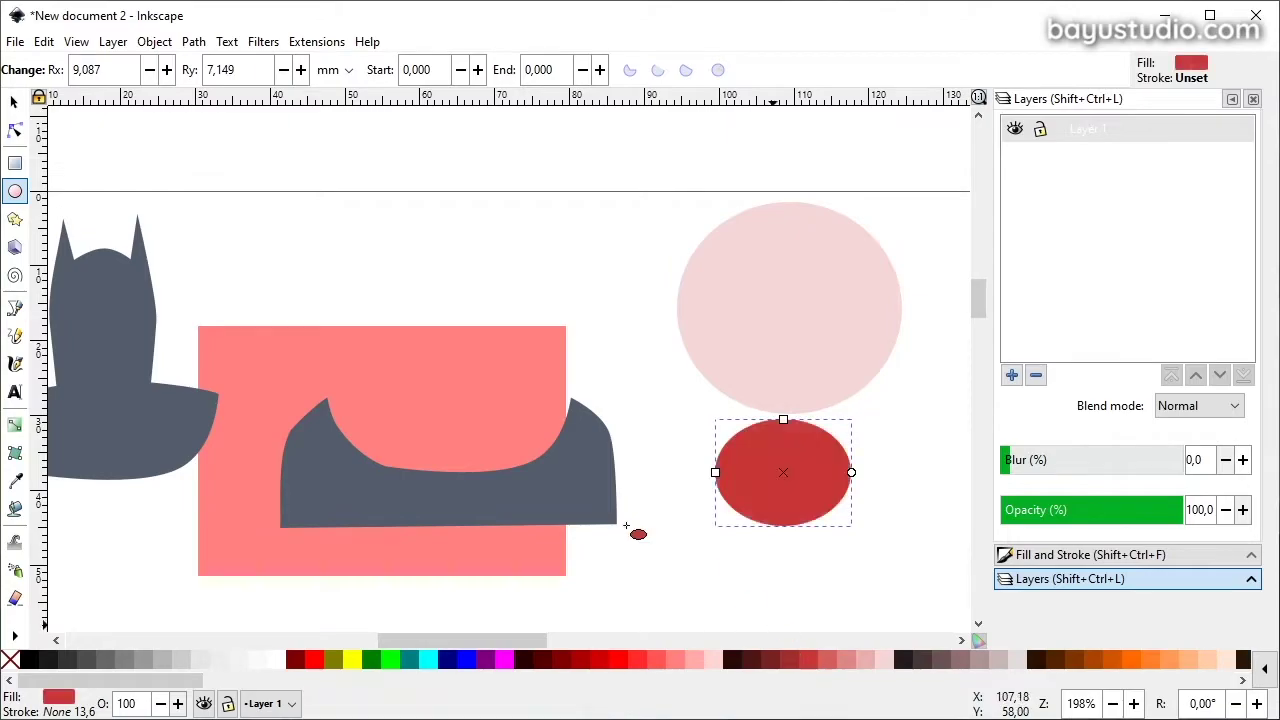
left_click(15, 101)
left_click_drag(783, 411, 783, 382)
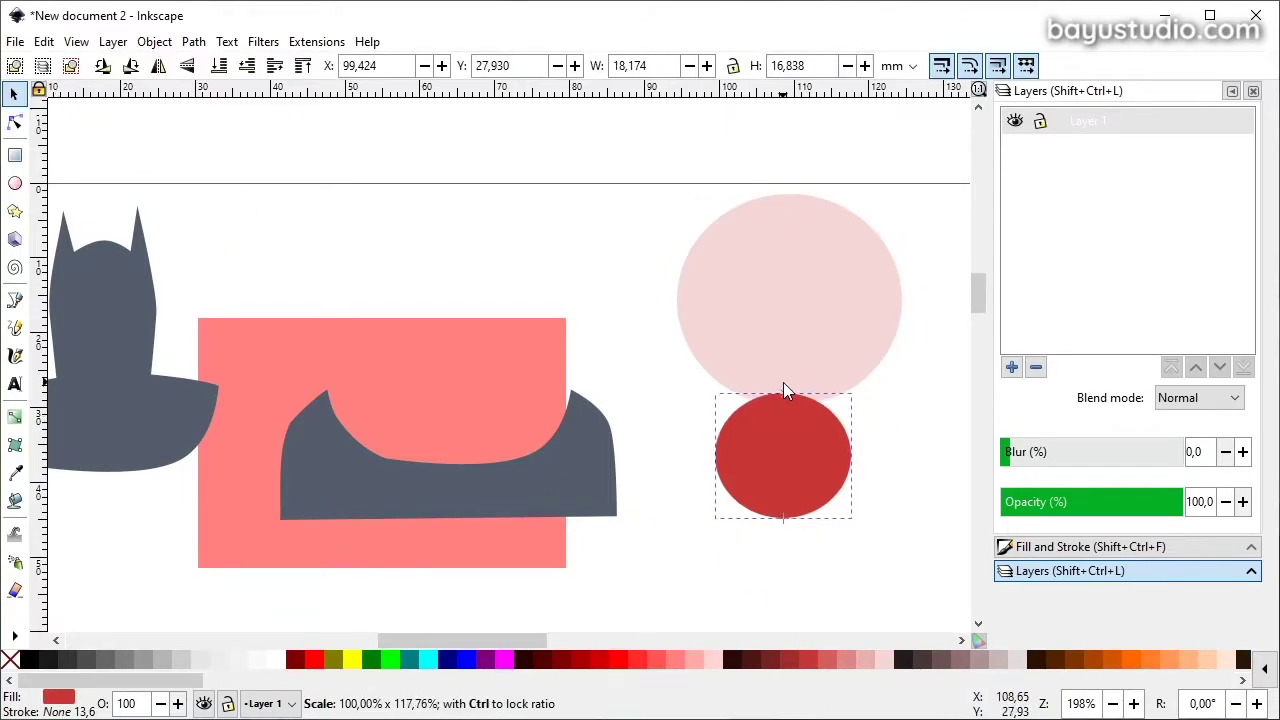
left_click_drag(800, 450, 810, 295)
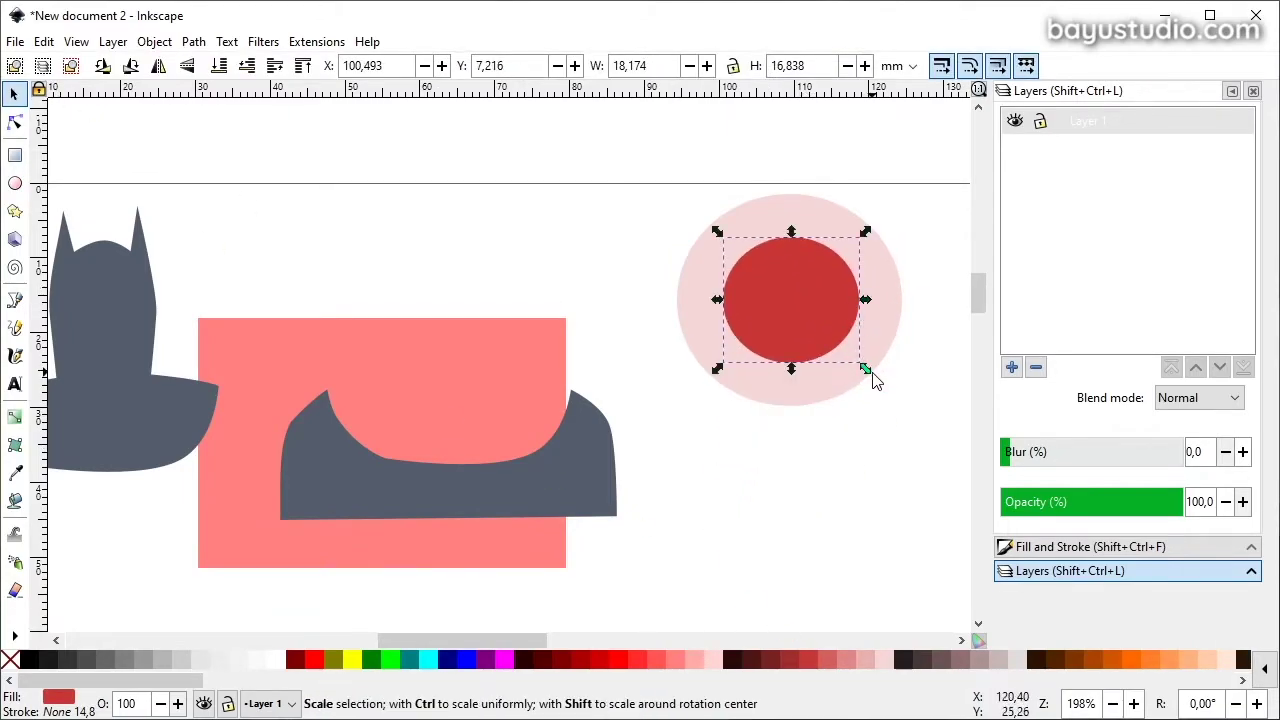
left_click_drag(872, 373, 850, 353)
left_click_drag(717, 231, 729, 244)
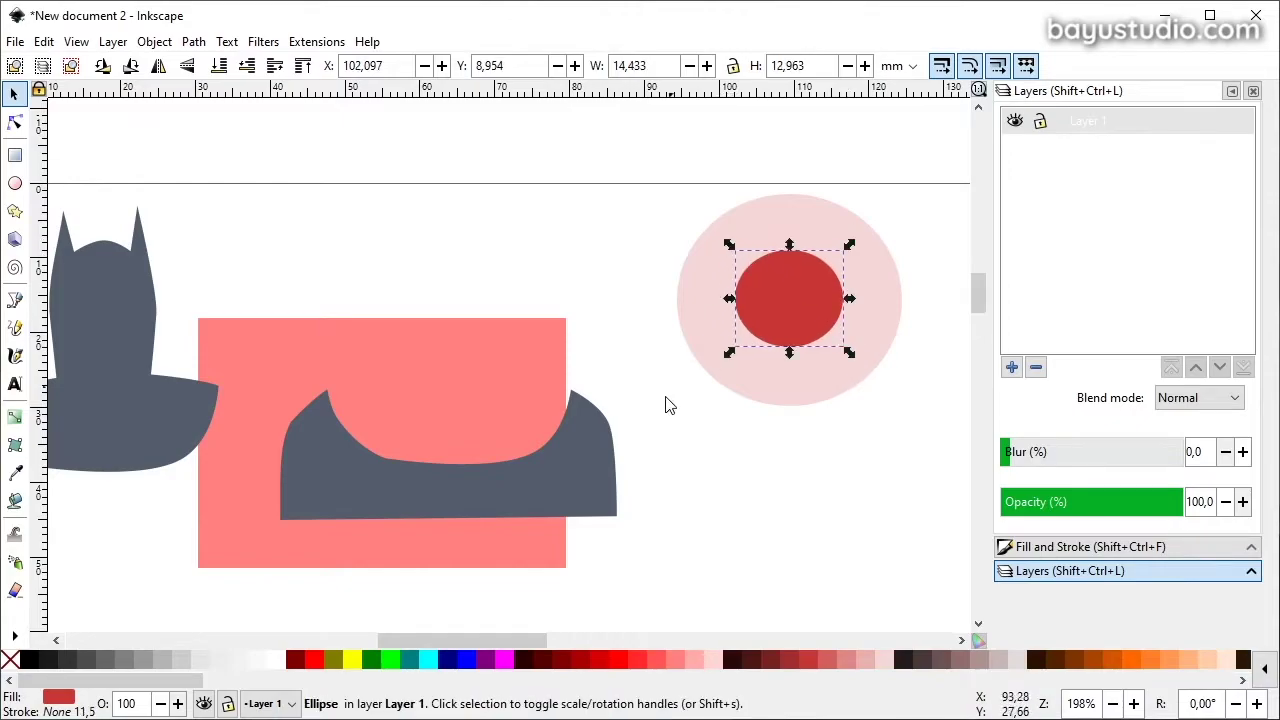
Inverse-clip the red ellipse out of the pink circle, then reposition the ring and shoulder piece.
left_click_drag(645, 442, 948, 172)
left_click(155, 42)
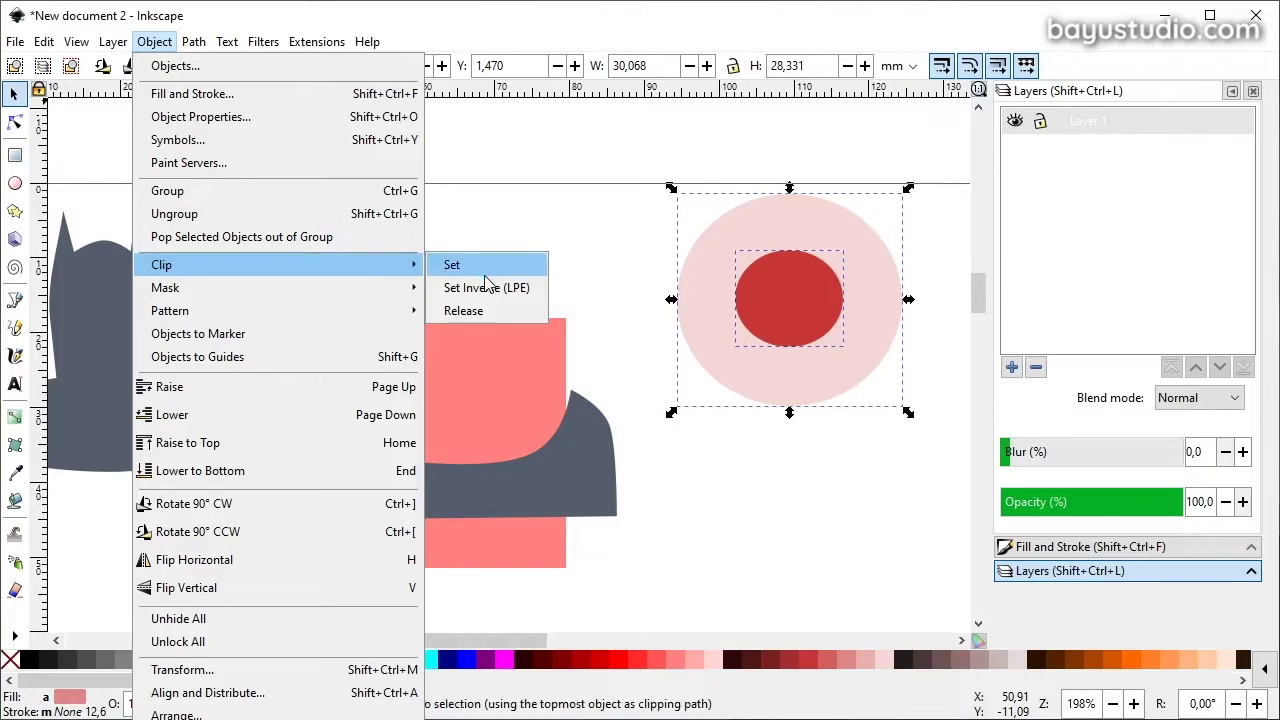
left_click(488, 294)
left_click(894, 474)
mouse_move(817, 366)
left_mouse_down()
mouse_move(580, 386)
mouse_move(793, 339)
left_mouse_up()
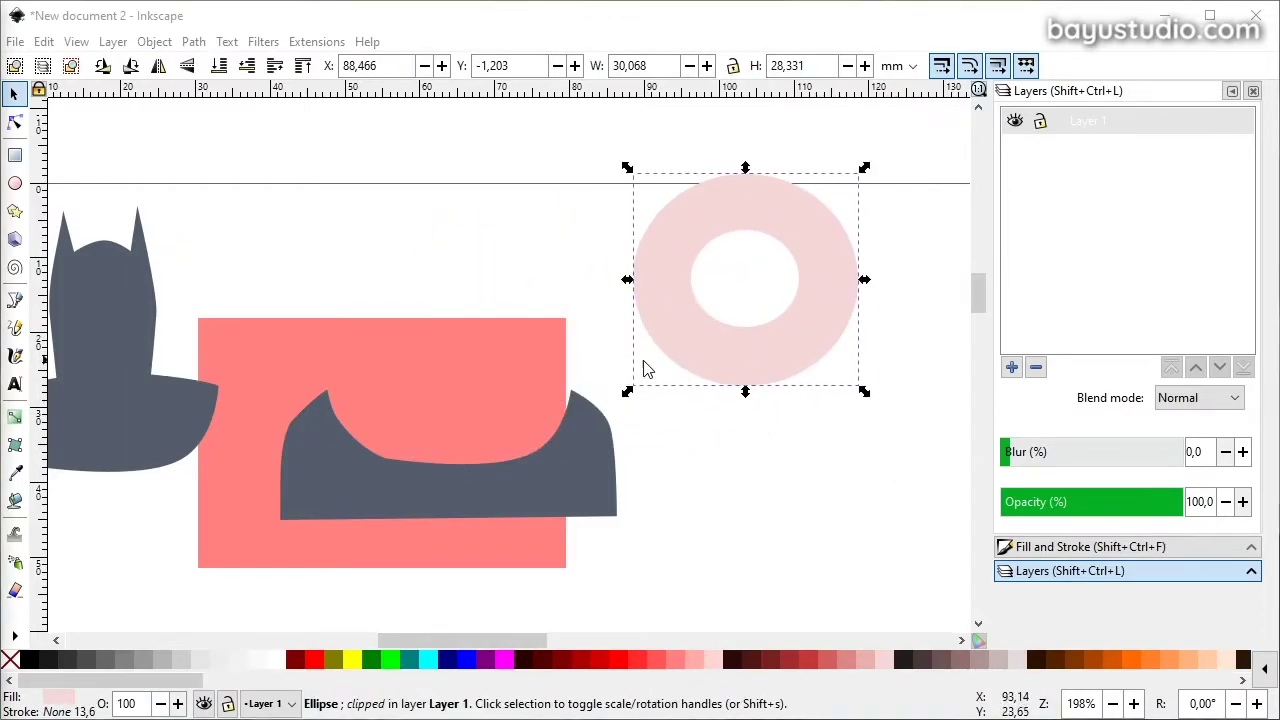
left_click_drag(572, 497, 962, 522)
left_click_drag(314, 420, 560, 303)
Duplicate the original Batman head and move the copy down.
left_click(420, 307)
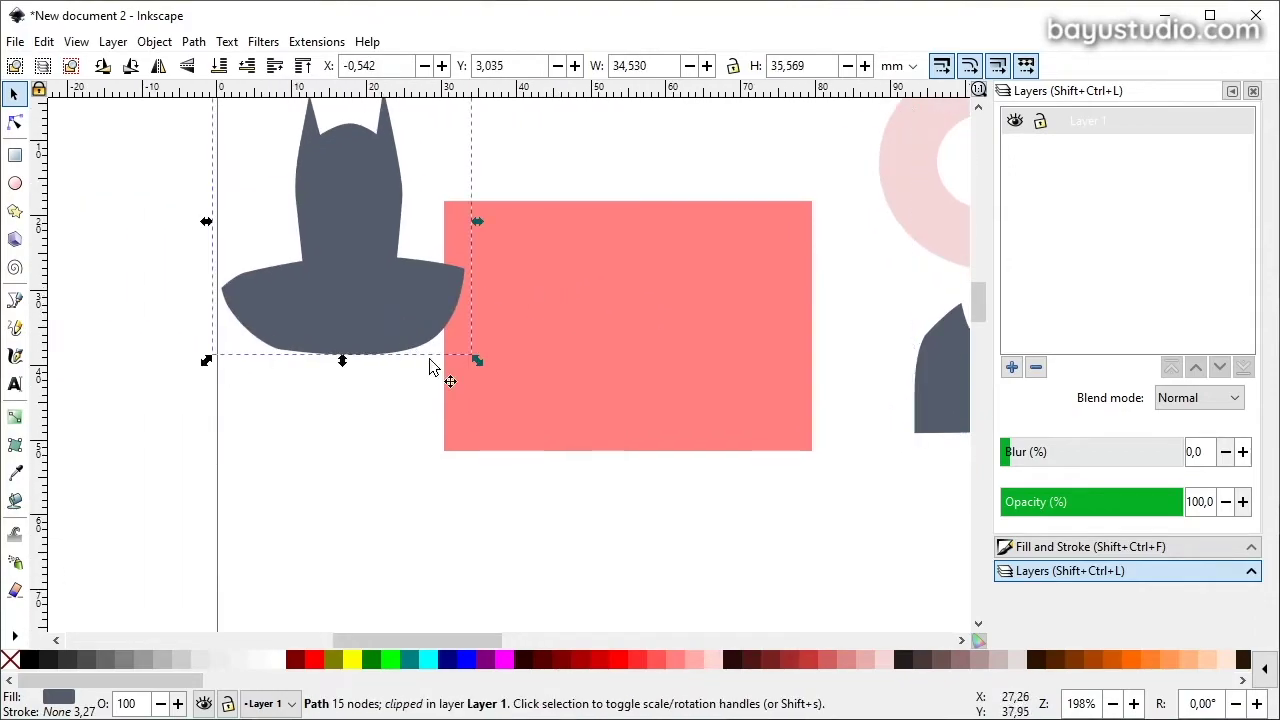
key("ctrl+d")
left_click_drag(407, 308, 395, 511)
scroll(430, 350, "down", 5)
scroll(585, 466, "down", 2)
scroll(510, 440, "down", 1)
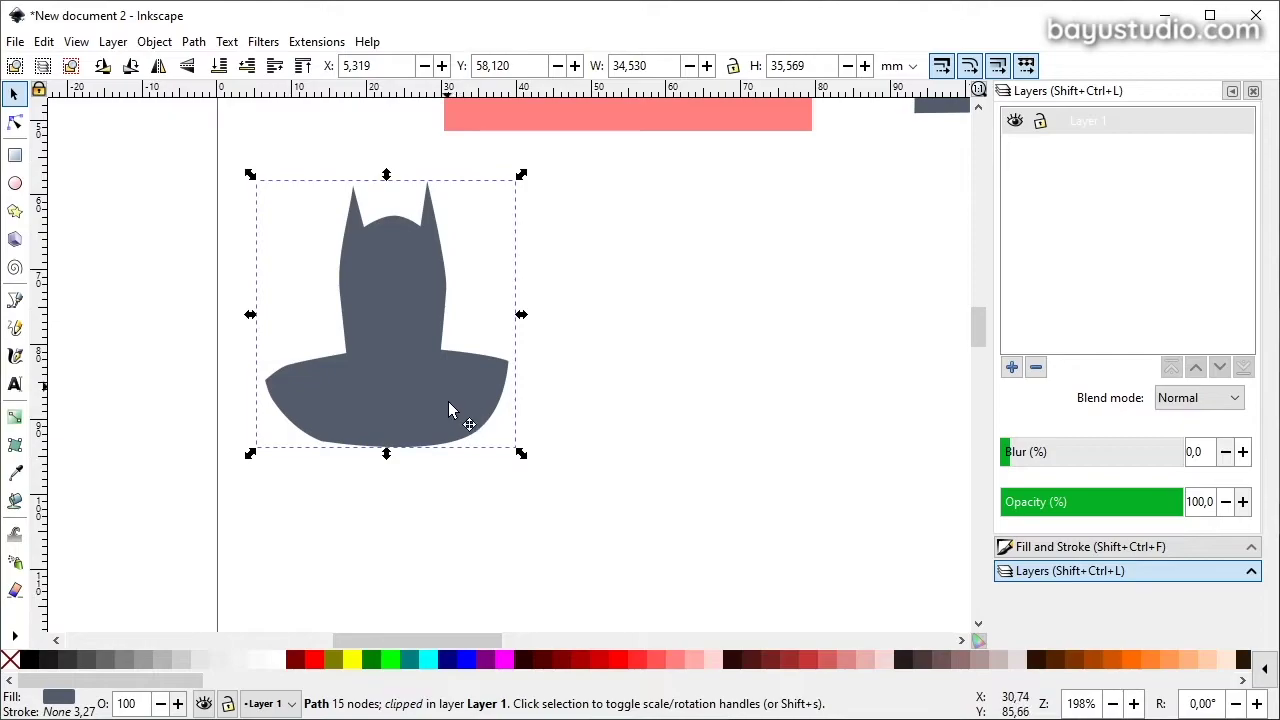
left_click_drag(449, 409, 453, 438)
Release the clip on the head copy and delete the pink clip shape.
left_click(154, 42)
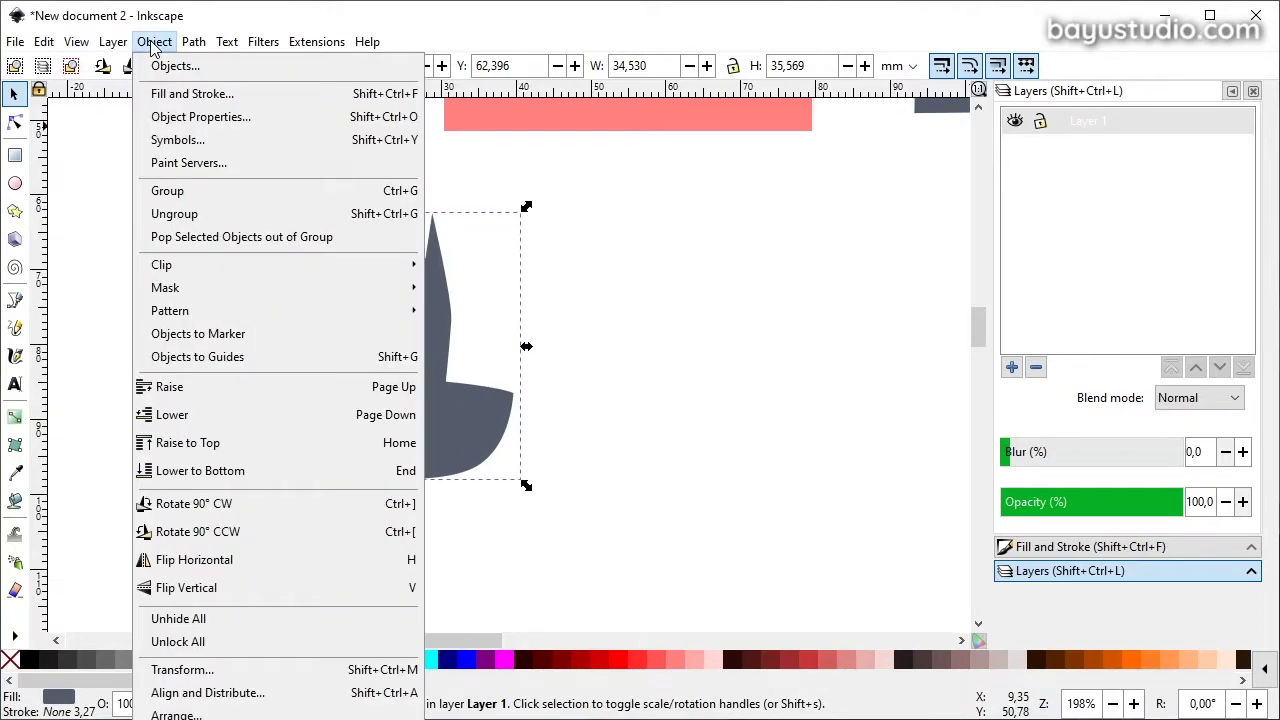
mouse_move(161, 264)
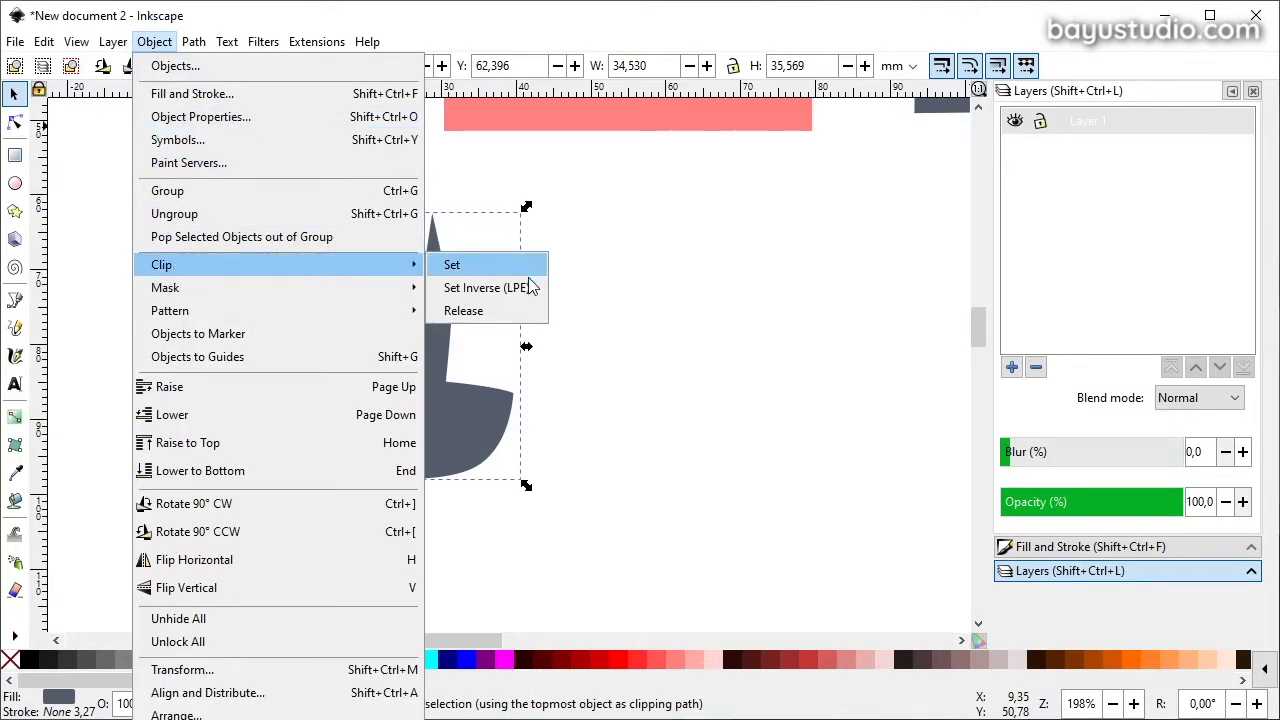
left_click(463, 311)
left_click(368, 338)
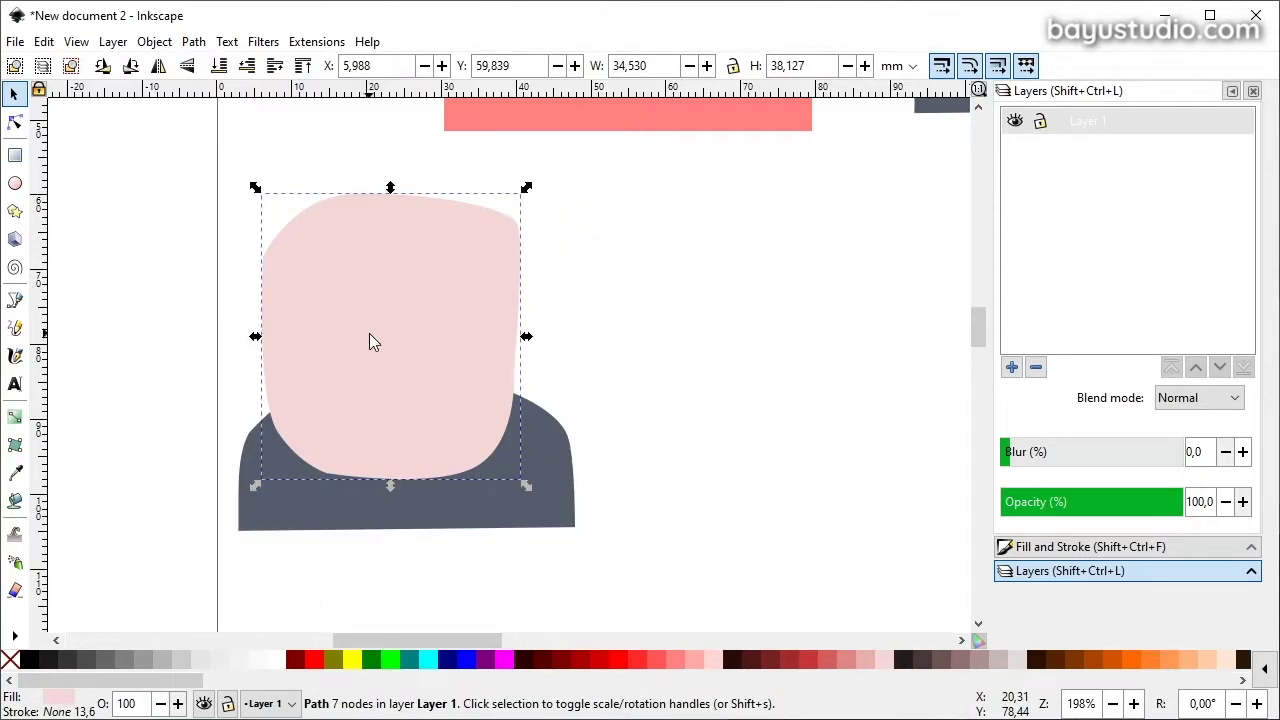
key("Delete")
left_click(420, 308)
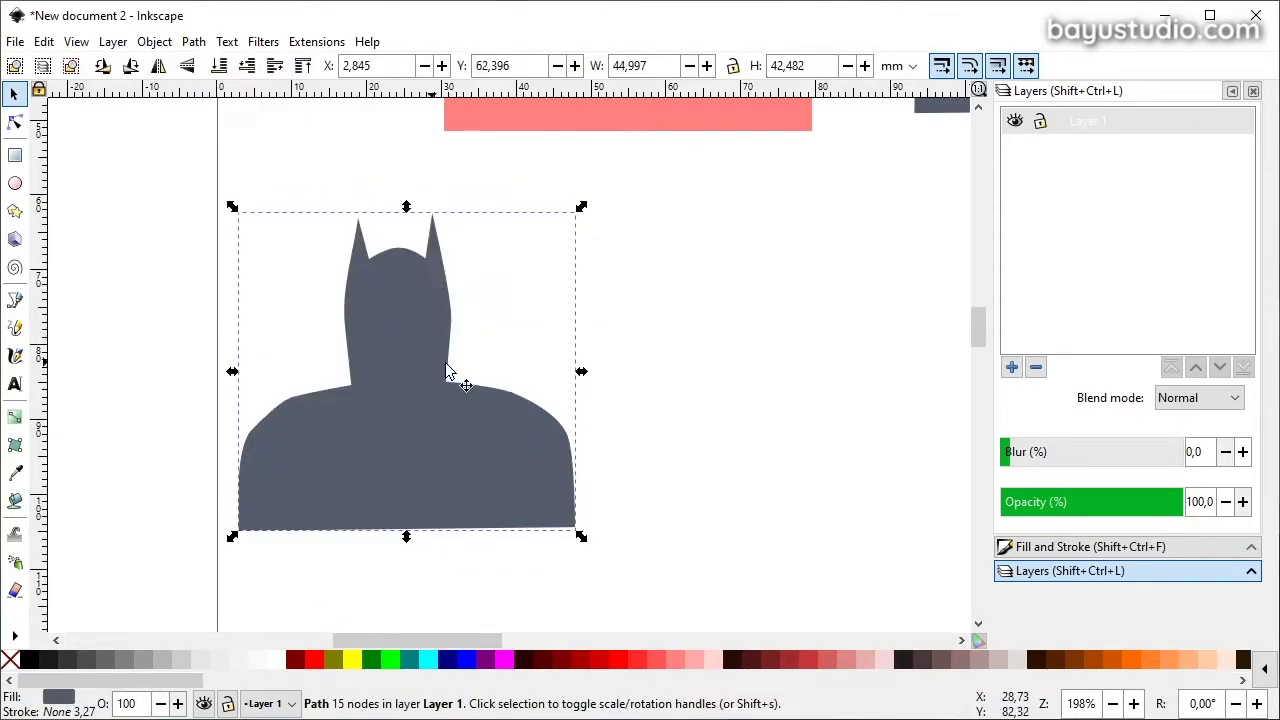
left_click(712, 384)
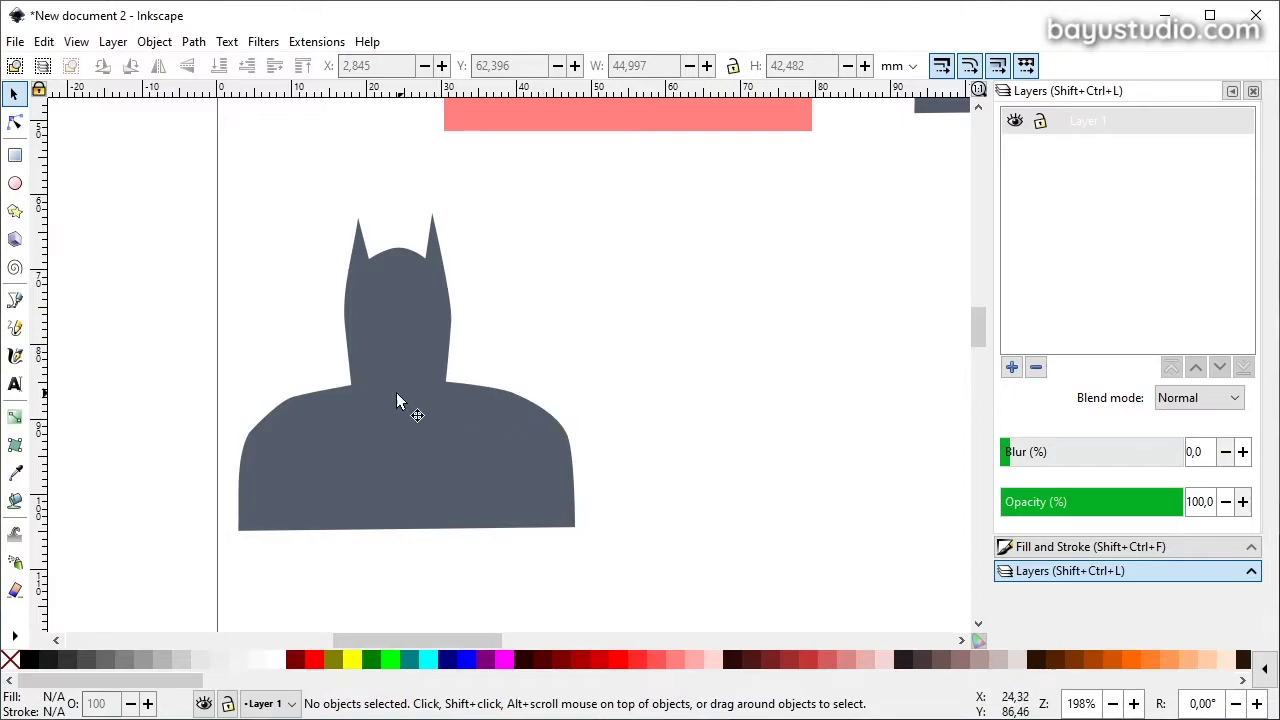
left_click(408, 365)
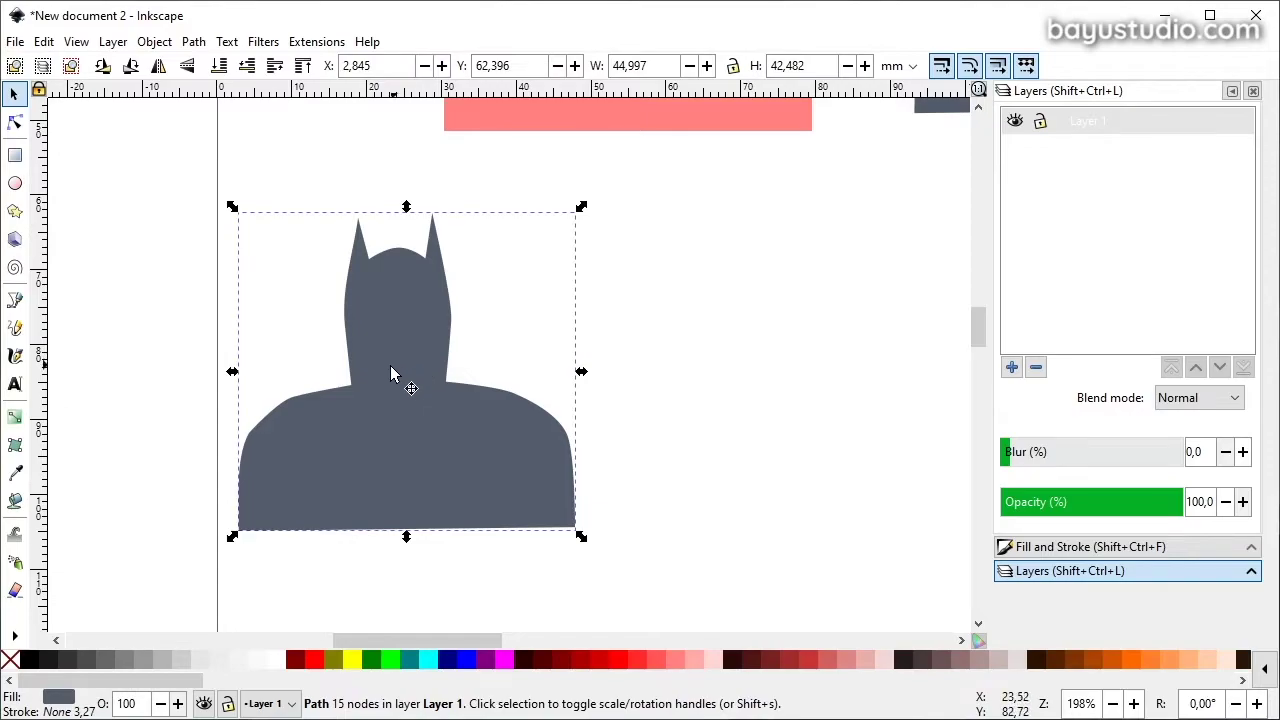
Draw a white oval eye on the Batman mask and duplicate it for the second eye.
scroll(387, 360, "up", 1)
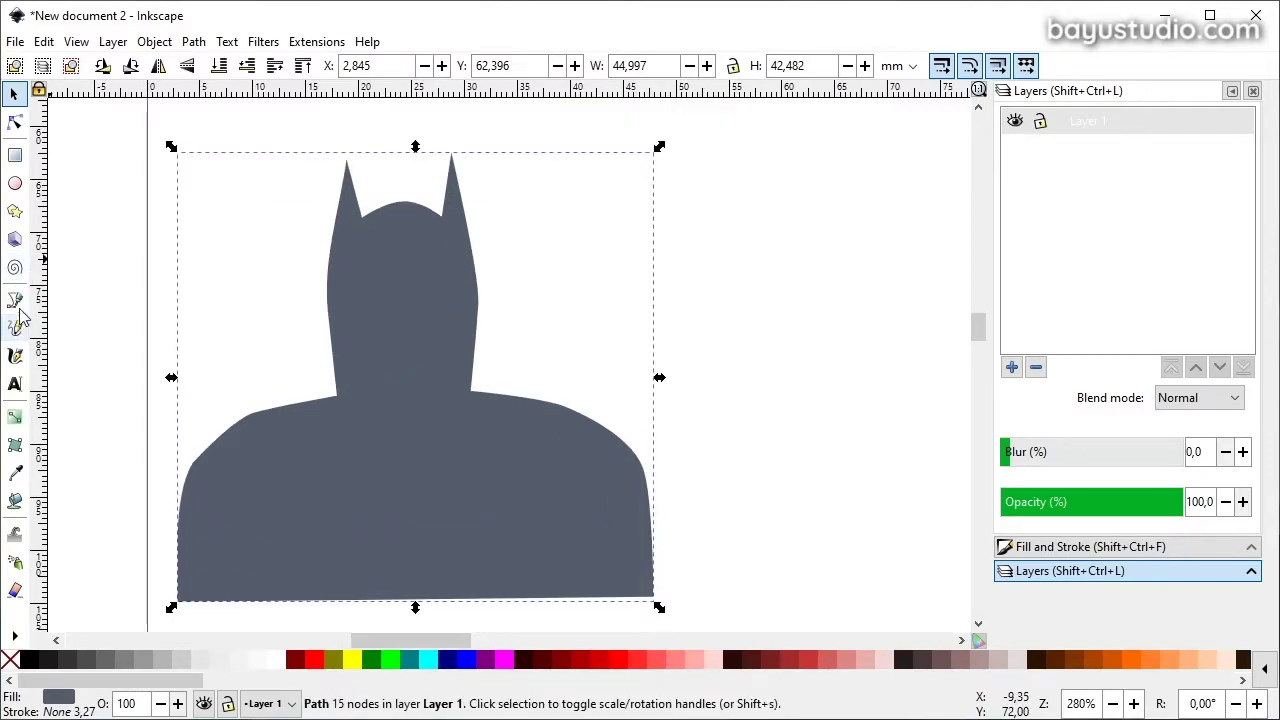
left_click(15, 183)
mouse_move(346, 276)
left_mouse_down()
mouse_move(390, 298)
mouse_move(438, 294)
left_mouse_up()
key("s")
key("ctrl+d")
Draw a light peach lower-face shape and round its curves with node editing.
key("b")
left_click(349, 337)
left_click(460, 333)
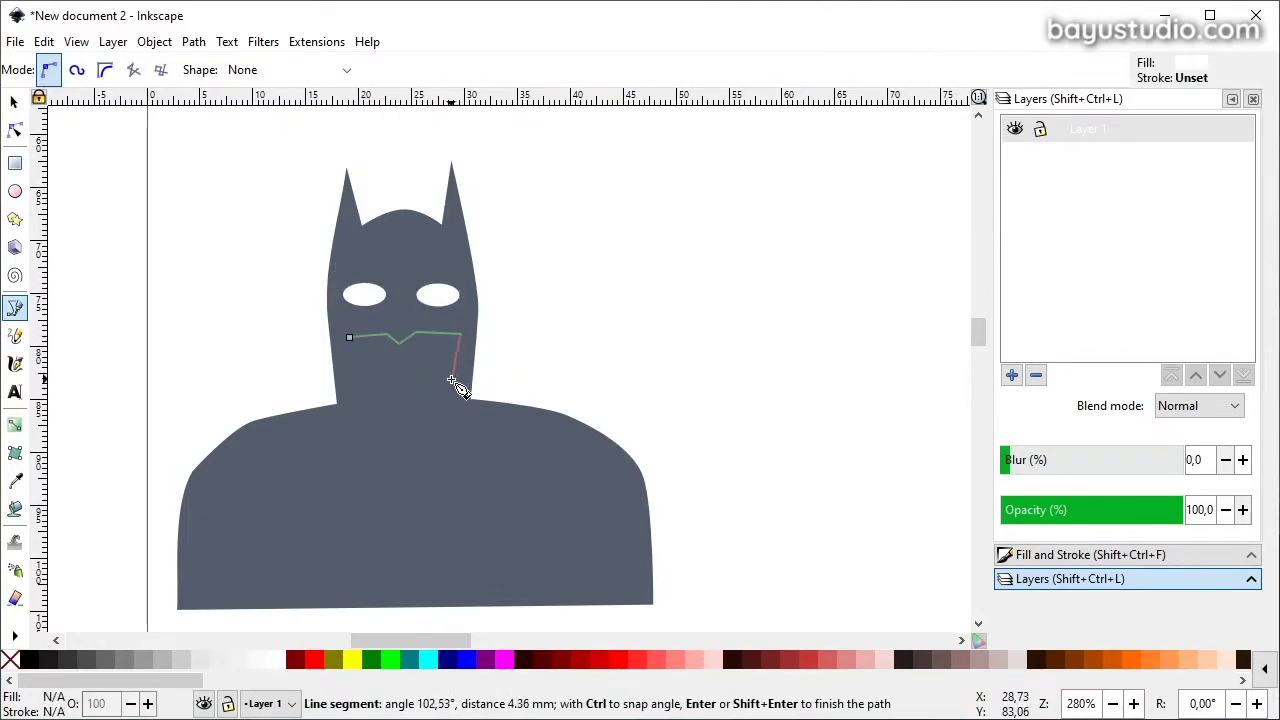
left_click(455, 385)
left_click(349, 337)
left_click(1128, 659)
key("n")
scroll(400, 365, "up", 3)
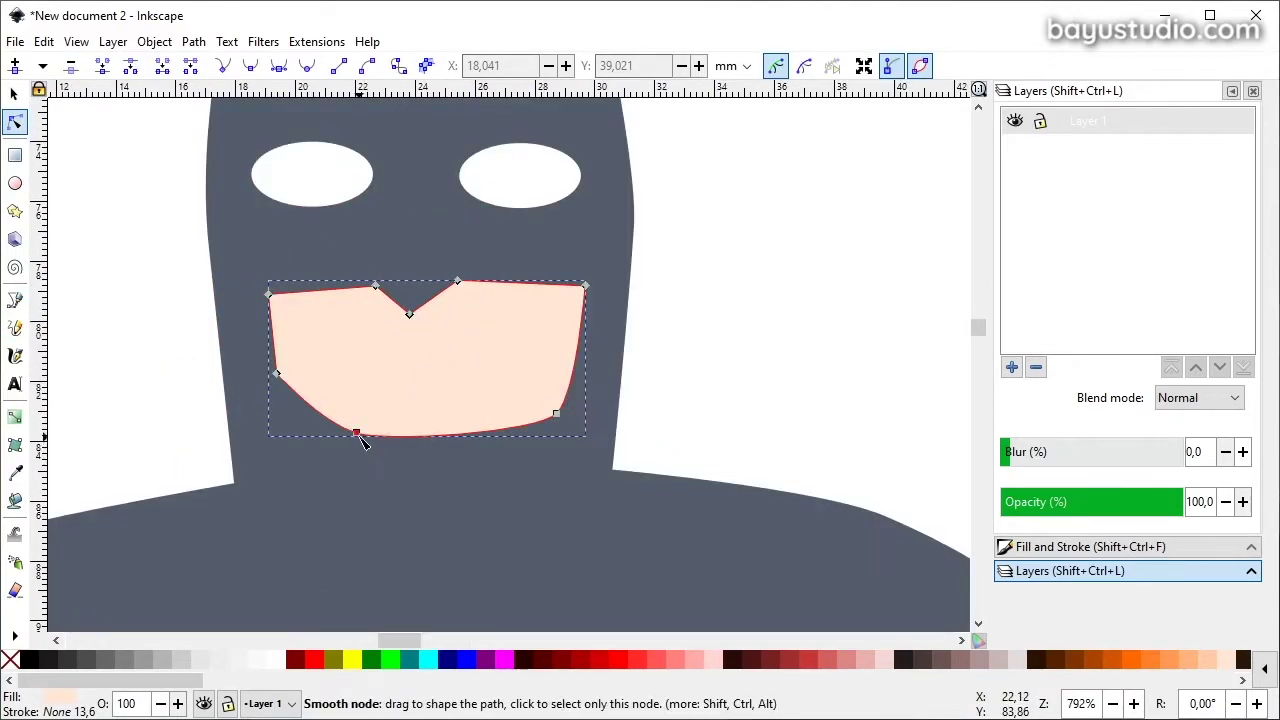
left_click_drag(363, 443, 280, 343)
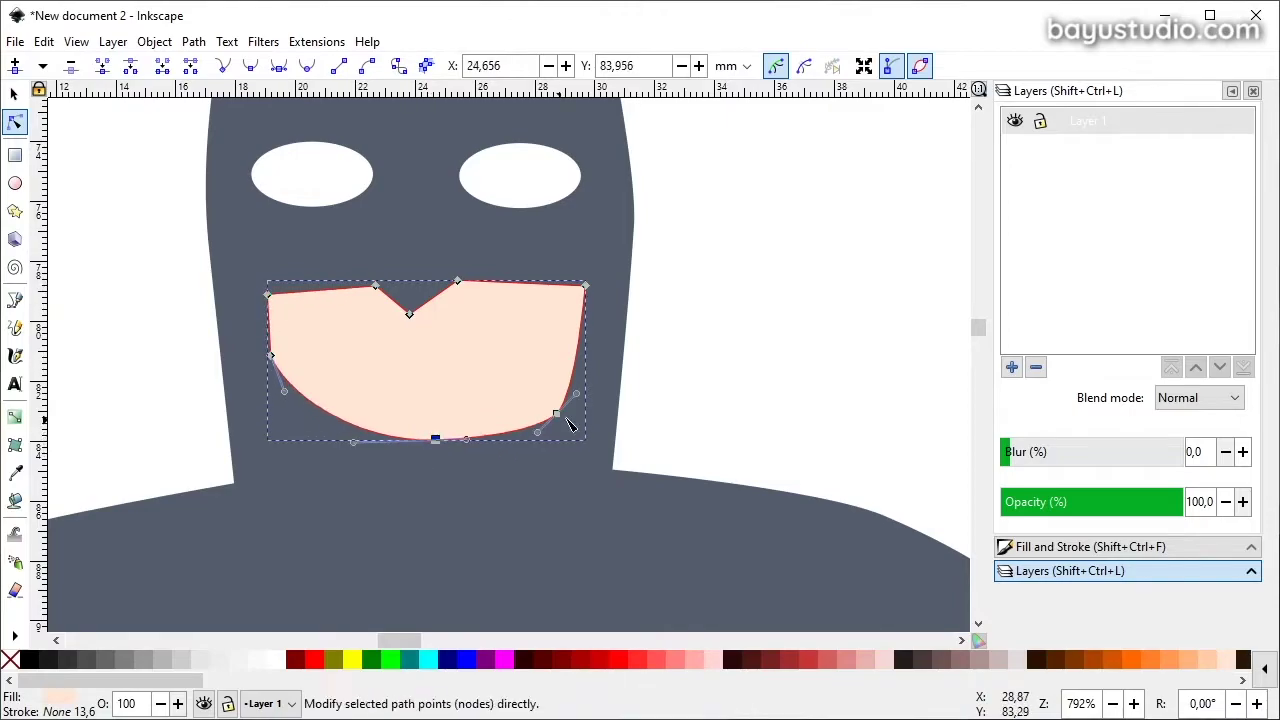
left_click_drag(567, 424, 534, 437)
key("s")
left_click_drag(417, 331, 417, 308)
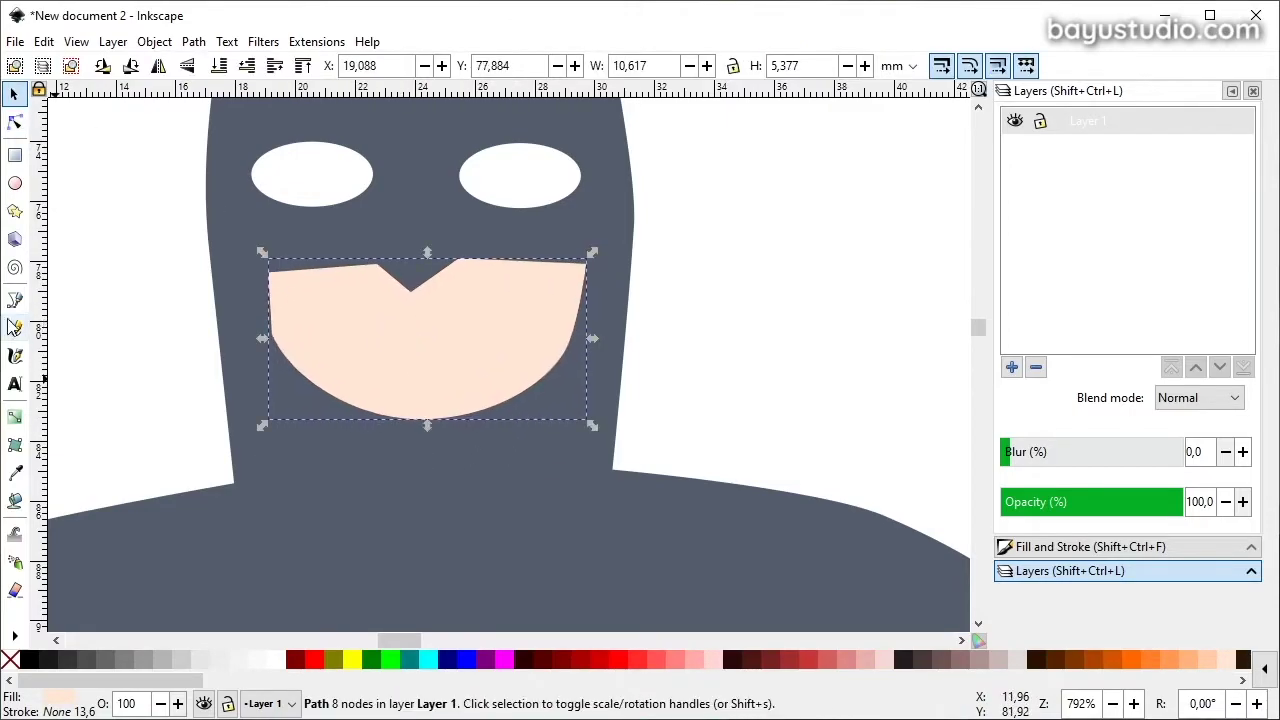
Draw a curved smile path across the face.
left_click(14, 328)
left_click(314, 326)
left_click_drag(531, 306, 514, 357)
key("Return")
Give the smile a black stroke of 0,2 mm width in Fill and Stroke.
left_click(1150, 554)
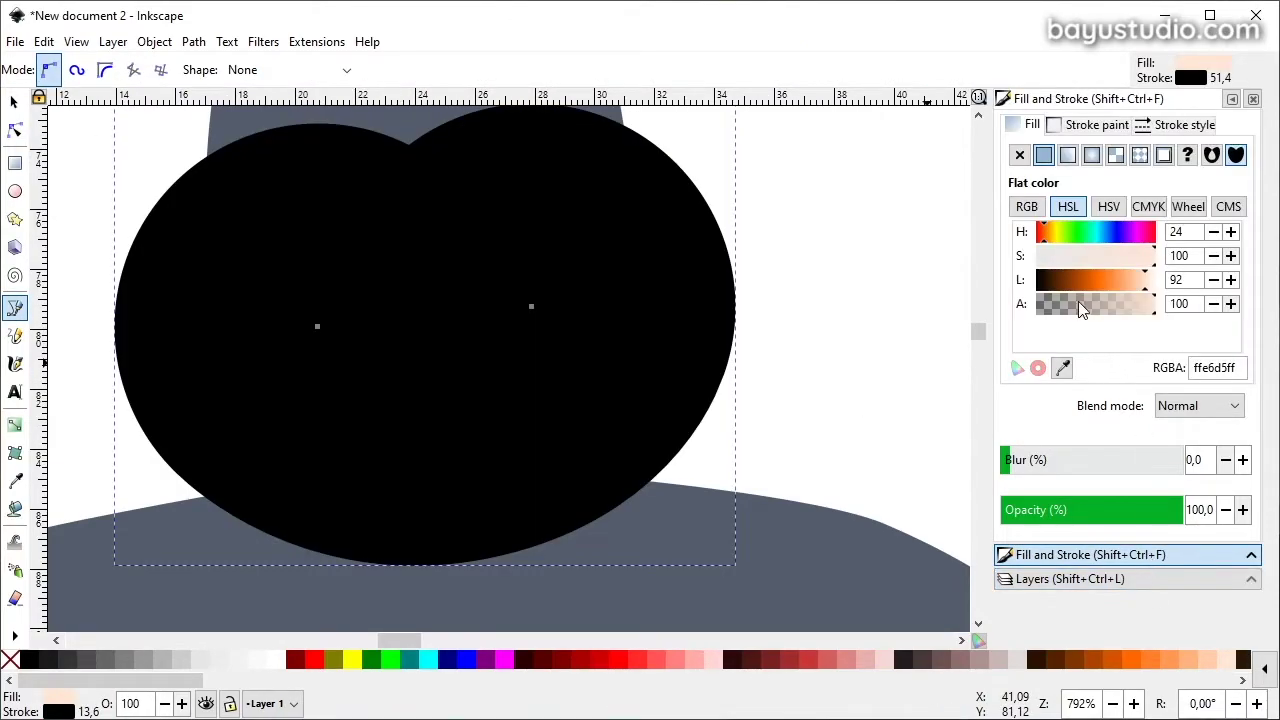
left_click(1097, 125)
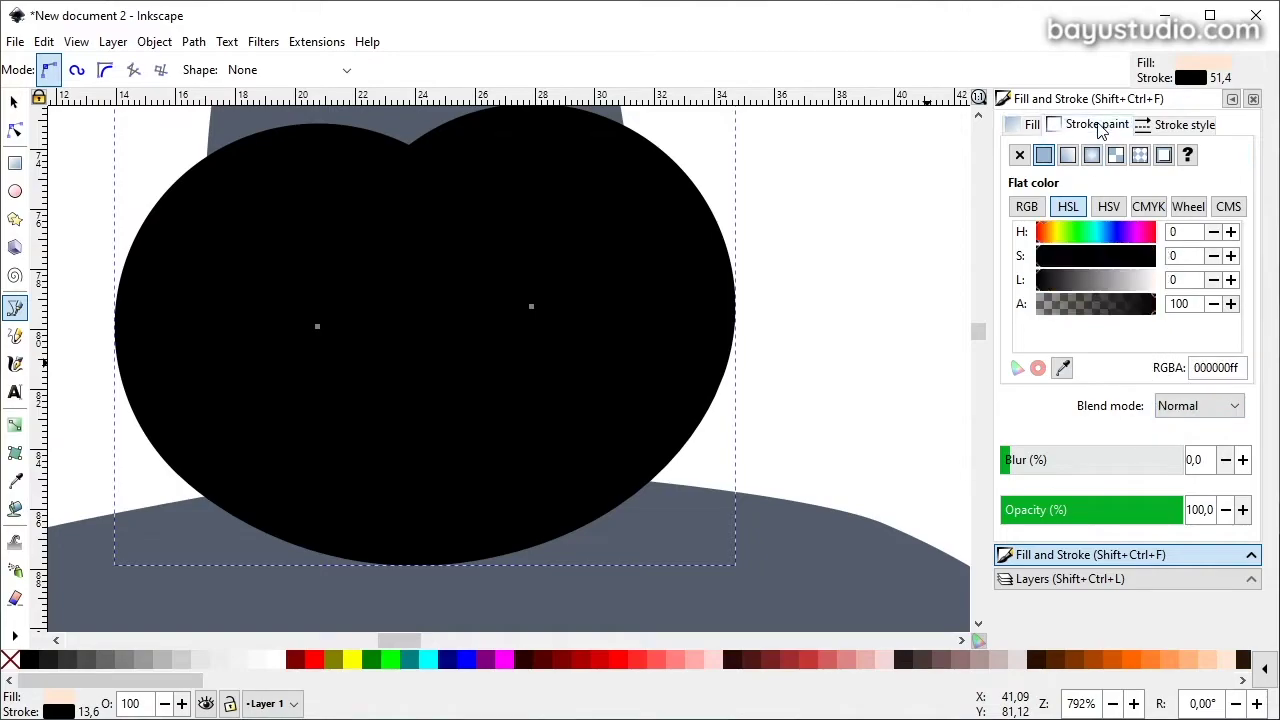
left_click(1162, 127)
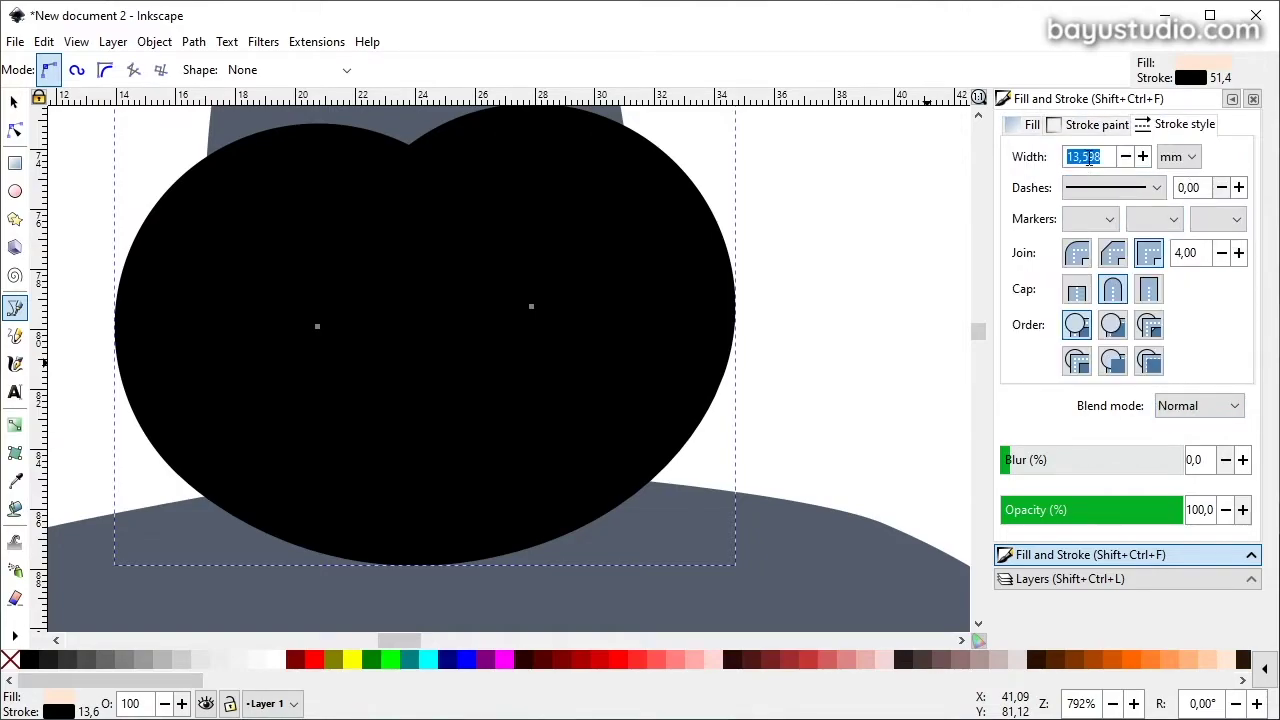
left_click_drag(1110, 157, 1007, 167)
key("Return")
type("0,2")
key("Return")
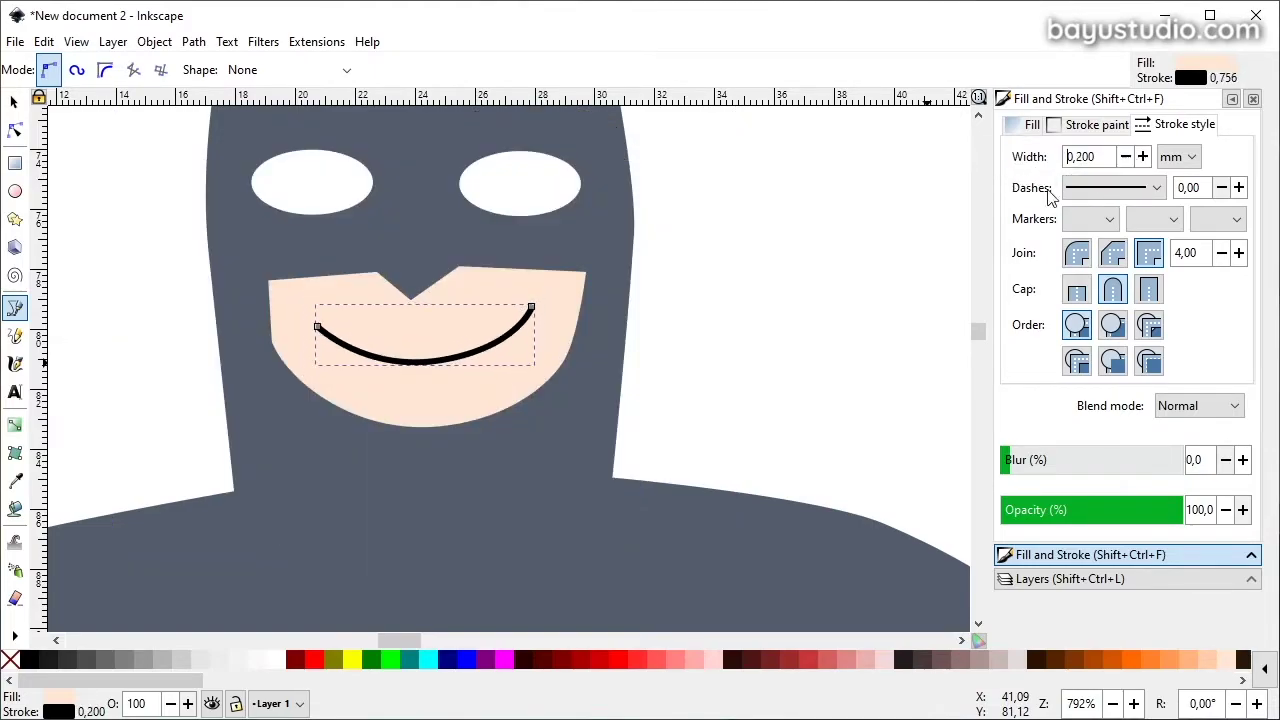
key("minus")
key("minus")
key("minus")
key("F1")
key("Escape")
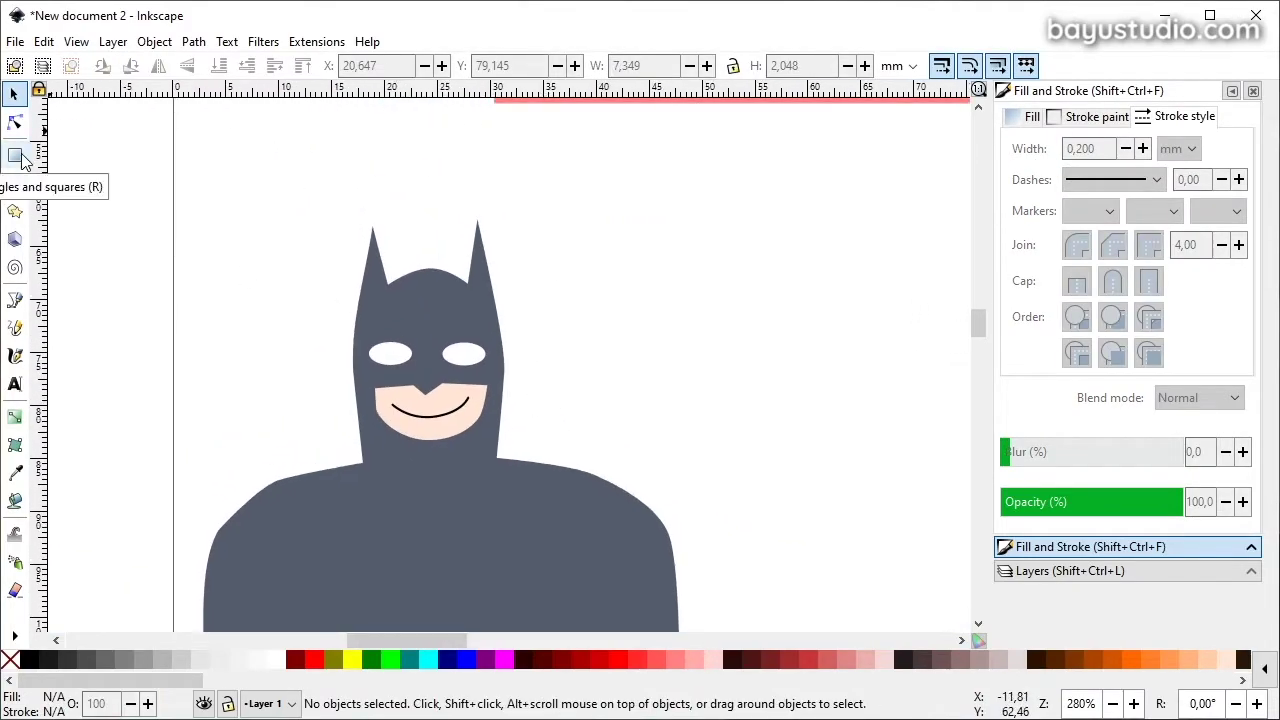
Draw a black rectangle covering Batman and send it to the back as the night sky.
left_click(15, 155)
left_click_drag(218, 591, 677, 152)
key("F1")
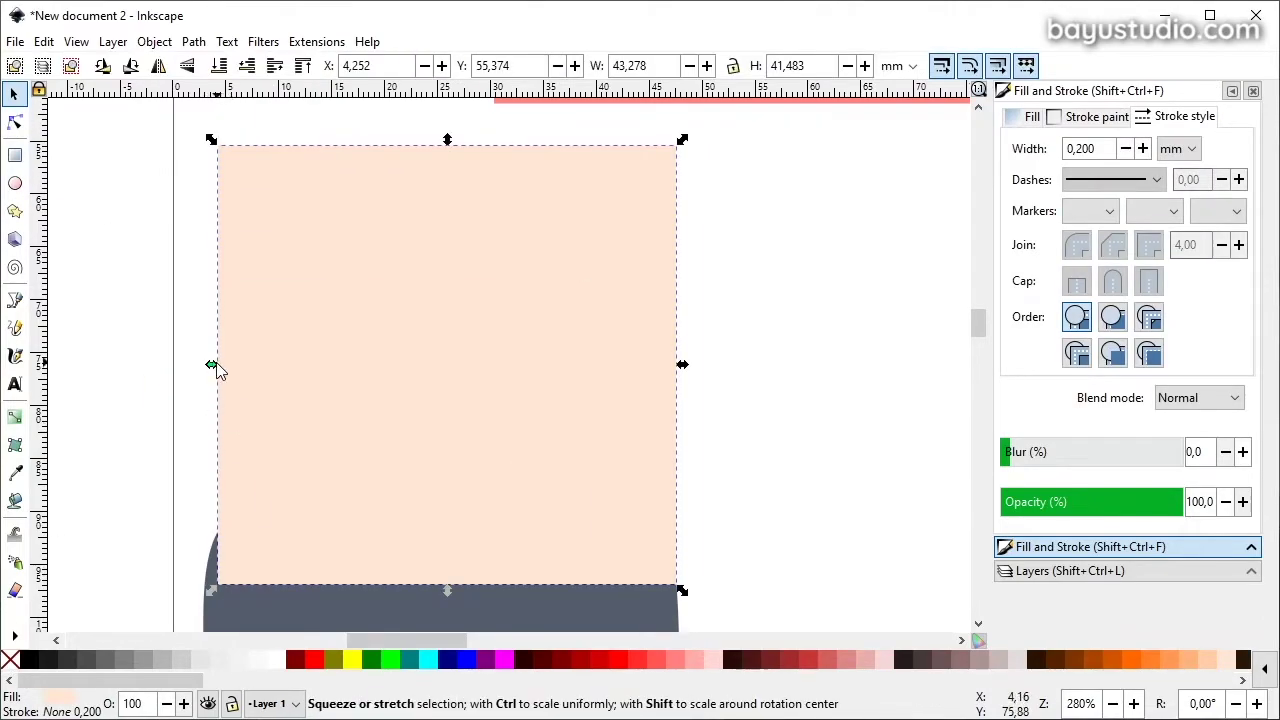
left_click_drag(212, 366, 199, 366)
key("End")
left_click(29, 659)
key("End")
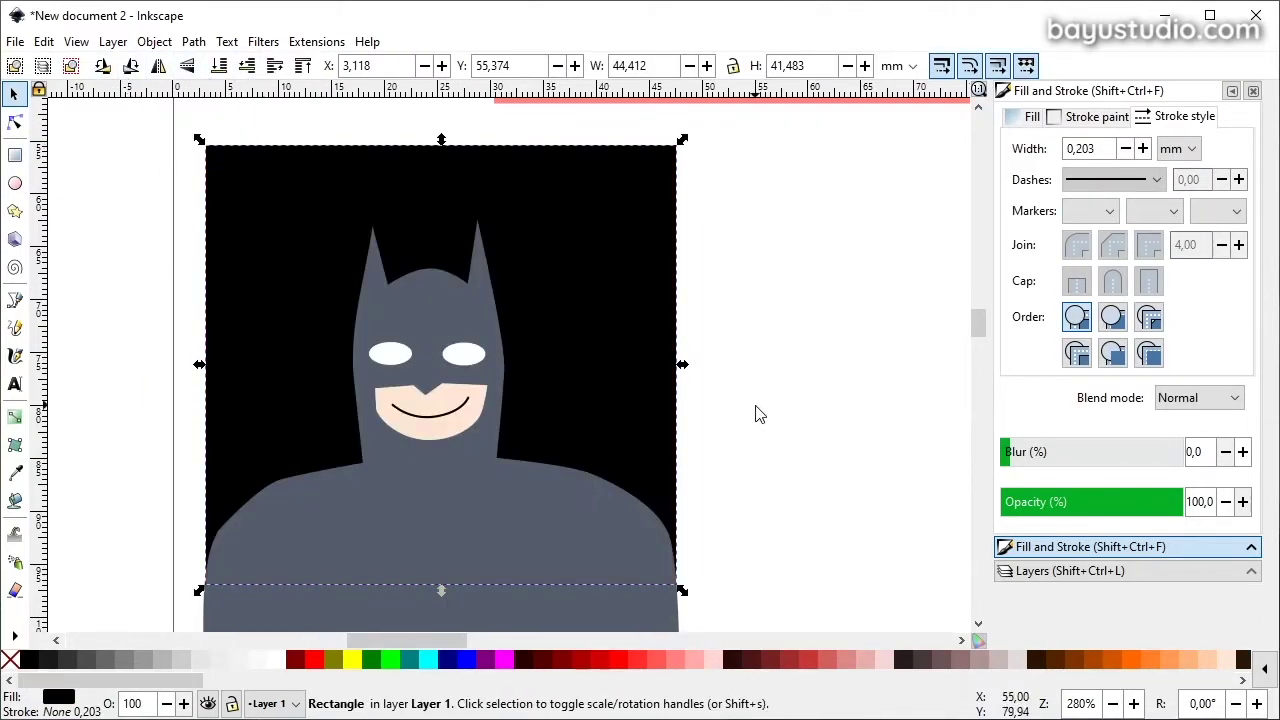
Draw a yellow ellipse moon in the upper-right sky.
key("Escape")
left_click(15, 183)
mouse_move(542, 204)
left_mouse_down()
mouse_move(641, 291)
mouse_move(570, 262)
left_mouse_up()
left_click(352, 659)
key("F1")
key("Escape")
Draw seven yellow building rectangles around Batman.
key("F4")
left_click_drag(218, 538, 282, 362)
left_click_drag(282, 508, 307, 433)
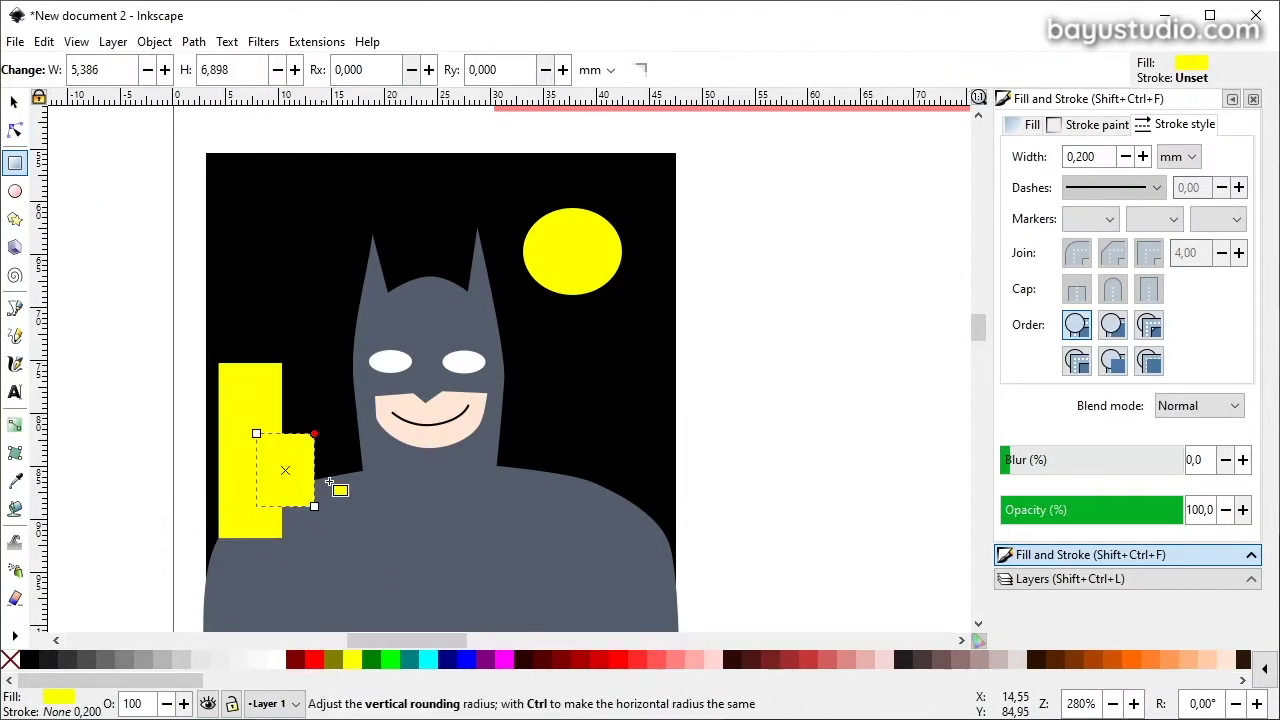
left_click_drag(307, 542, 353, 385)
left_click_drag(545, 513, 614, 334)
left_click_drag(592, 535, 664, 443)
left_click_drag(336, 554, 604, 491)
left_click_drag(506, 491, 530, 408)
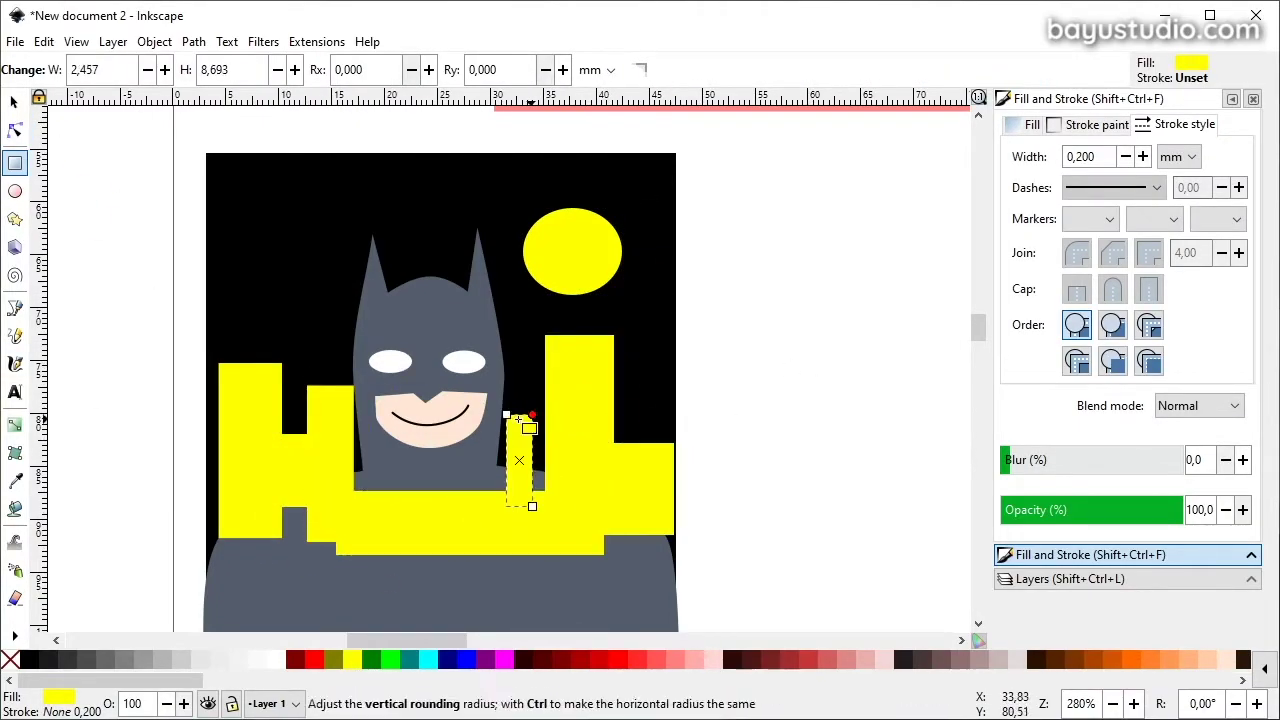
Group the seven buildings, recolour them pinkish-grey, and layer them just above the sky, behind Batman.
key("F1")
left_click(260, 482)
left_click(295, 465, "shift")
left_click(330, 480, "shift")
left_click(652, 487, "shift")
left_click(477, 617, "shift")
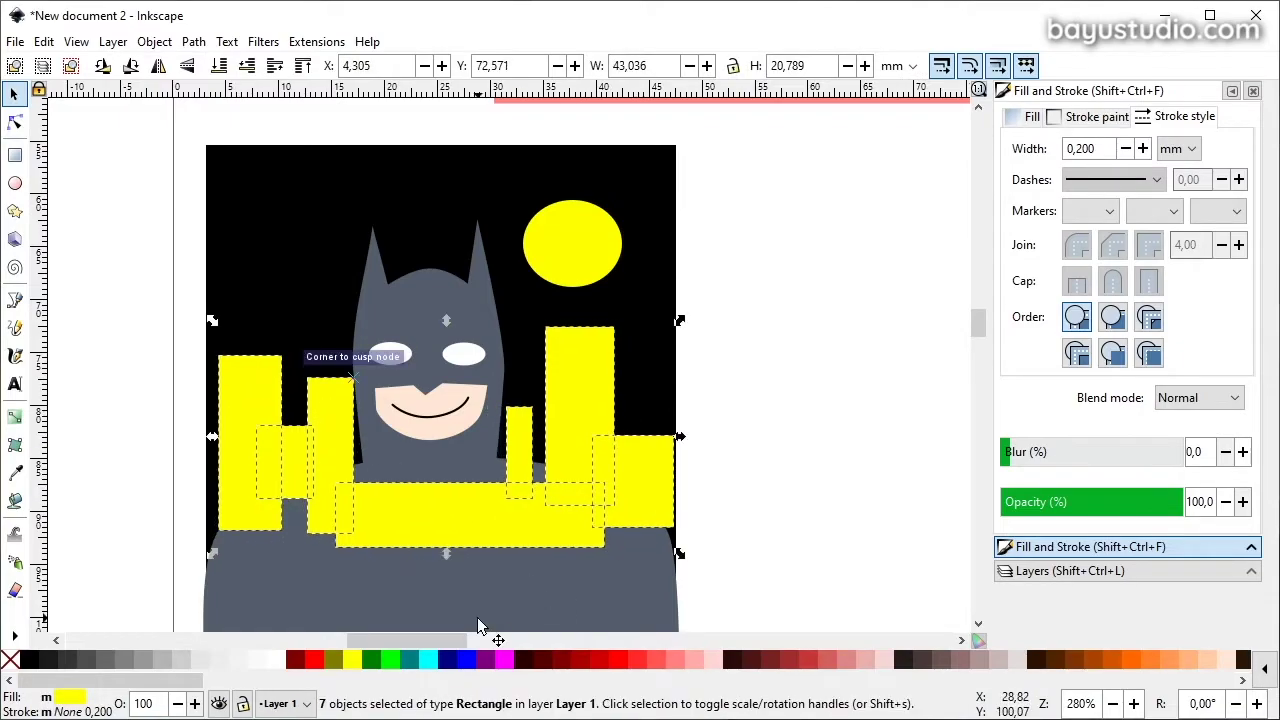
key("ctrl+g")
left_click(1016, 661)
left_click(219, 65)
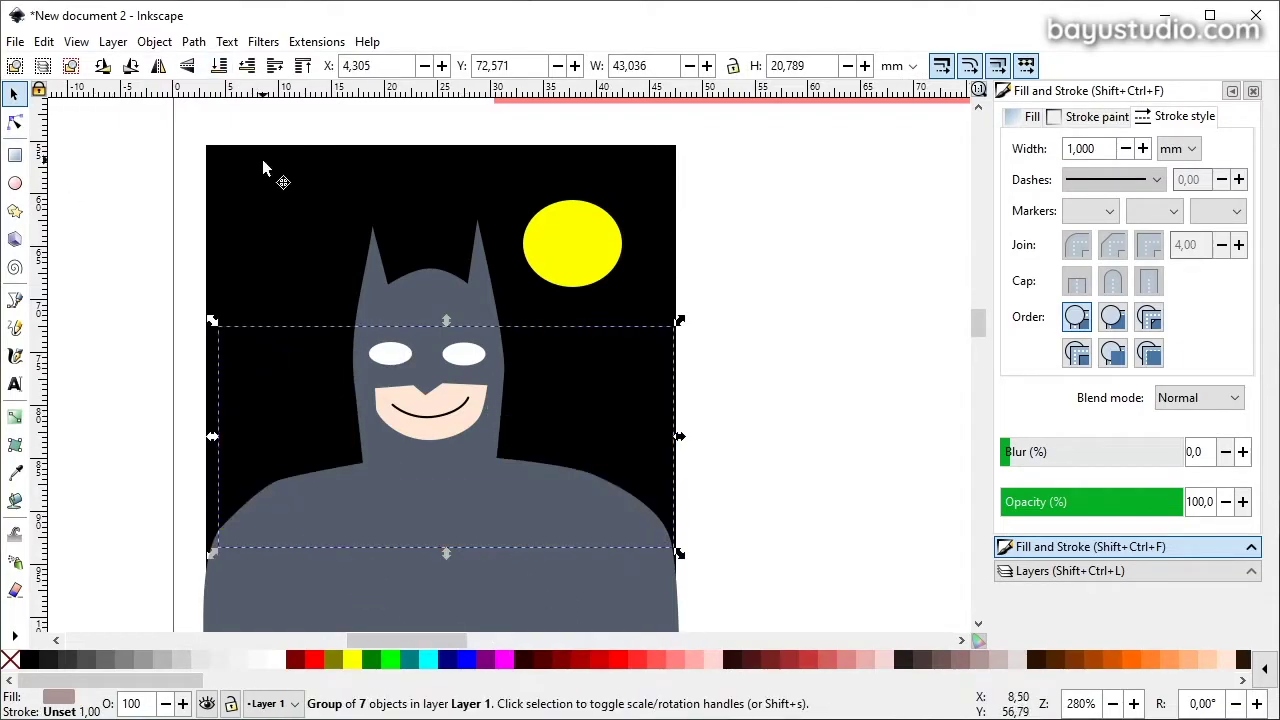
left_click(275, 65)
left_click(247, 65)
Stretch the building group left, down and right, then begin saving the drawing.
left_click_drag(212, 437, 186, 453)
left_click_drag(433, 553, 433, 585)
left_click_drag(681, 453, 694, 453)
left_click(780, 430)
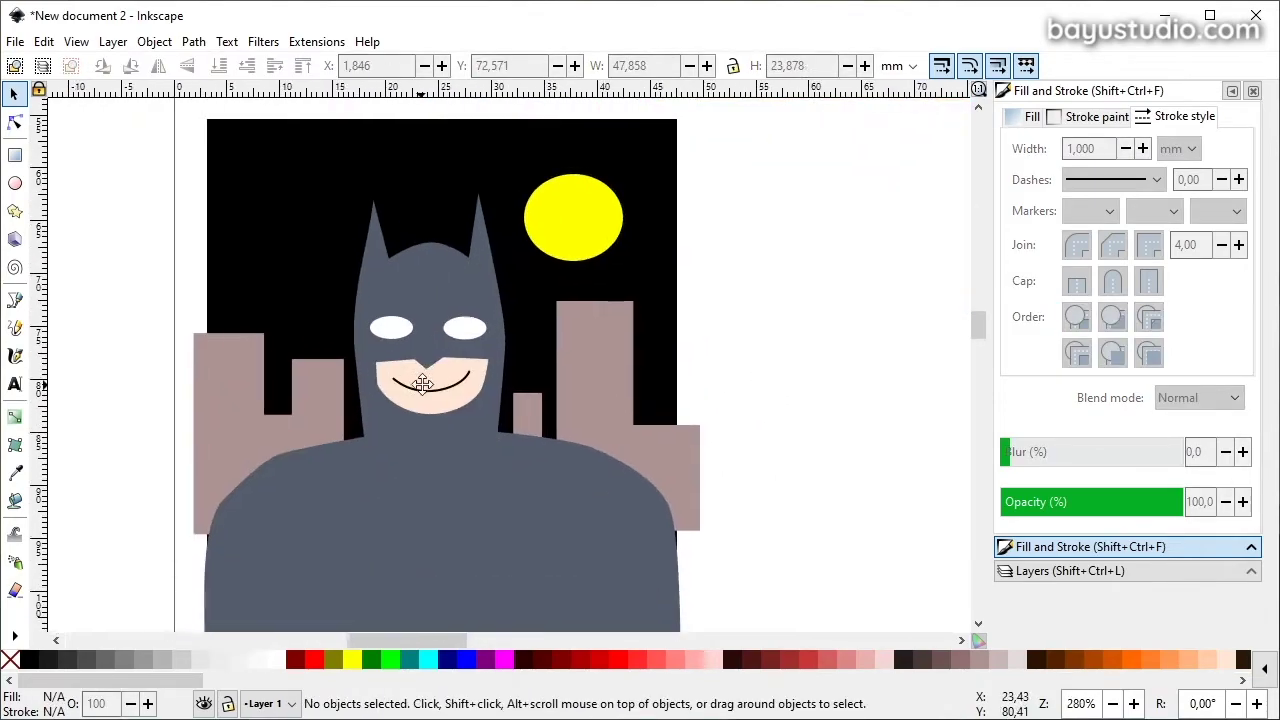
key("ctrl+s")
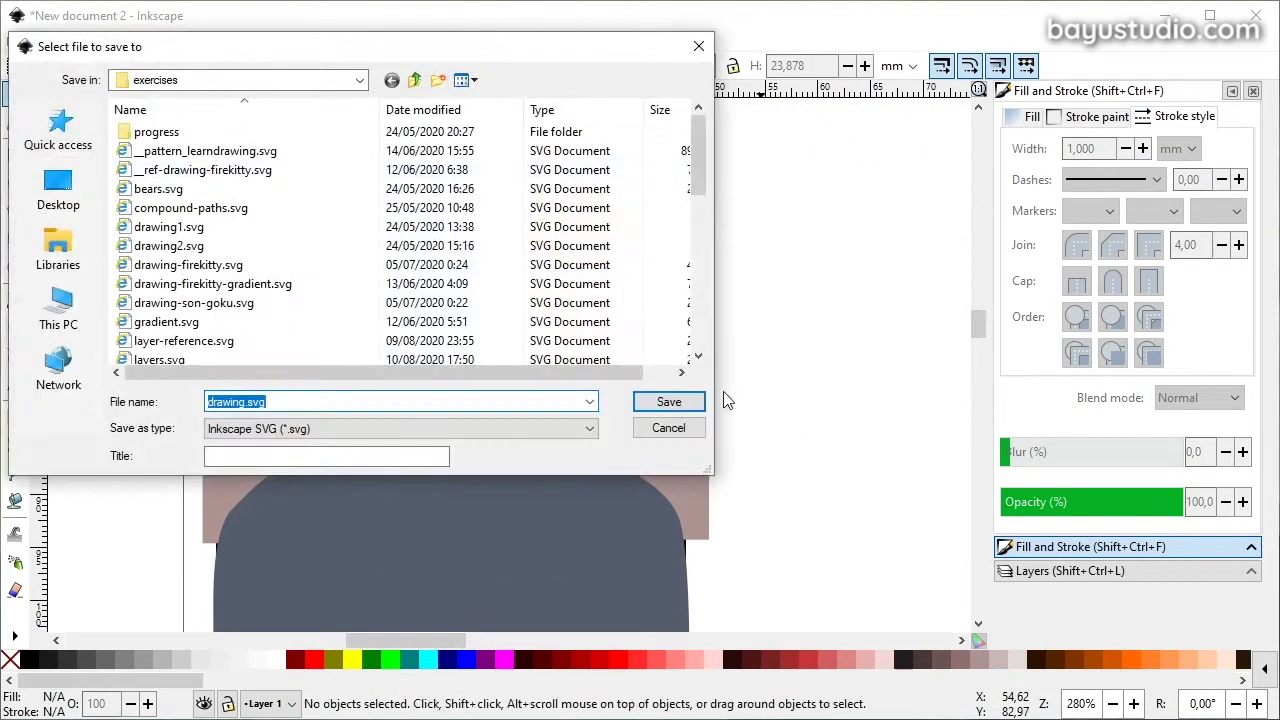
Save the drawing as drawing-clip.svg.
left_click(238, 401)
type("-clip")
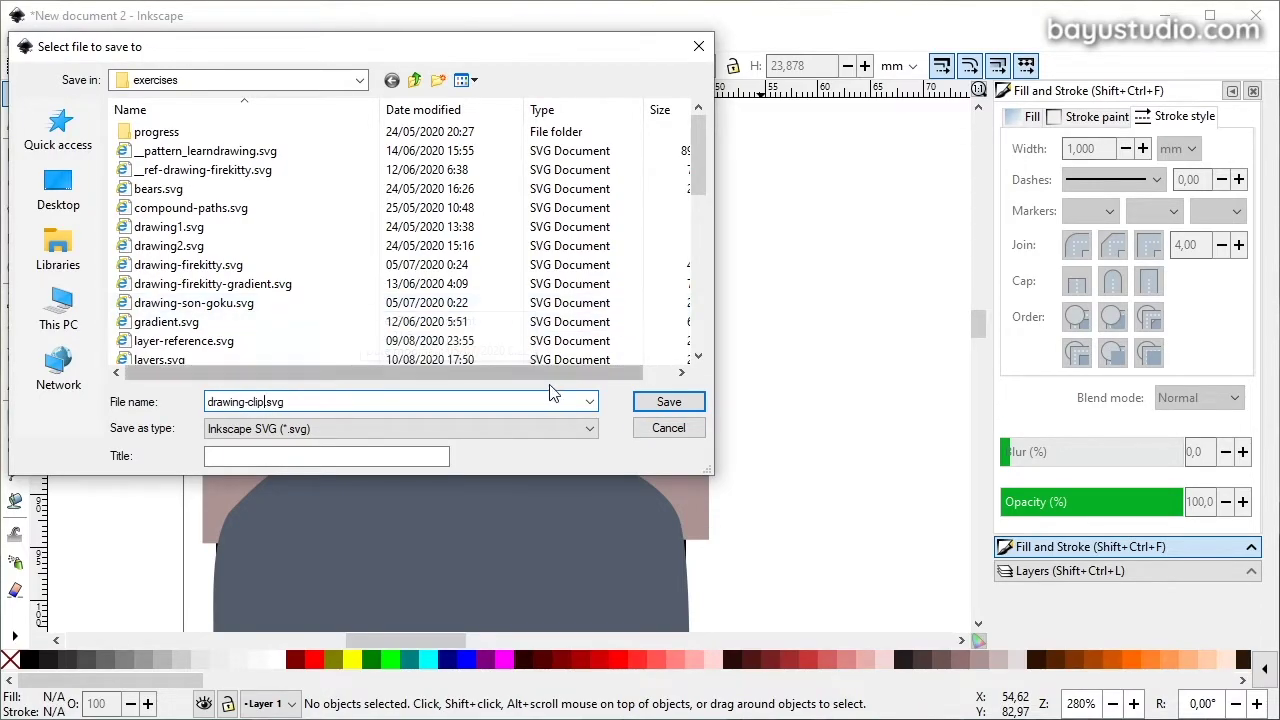
left_click(676, 408)
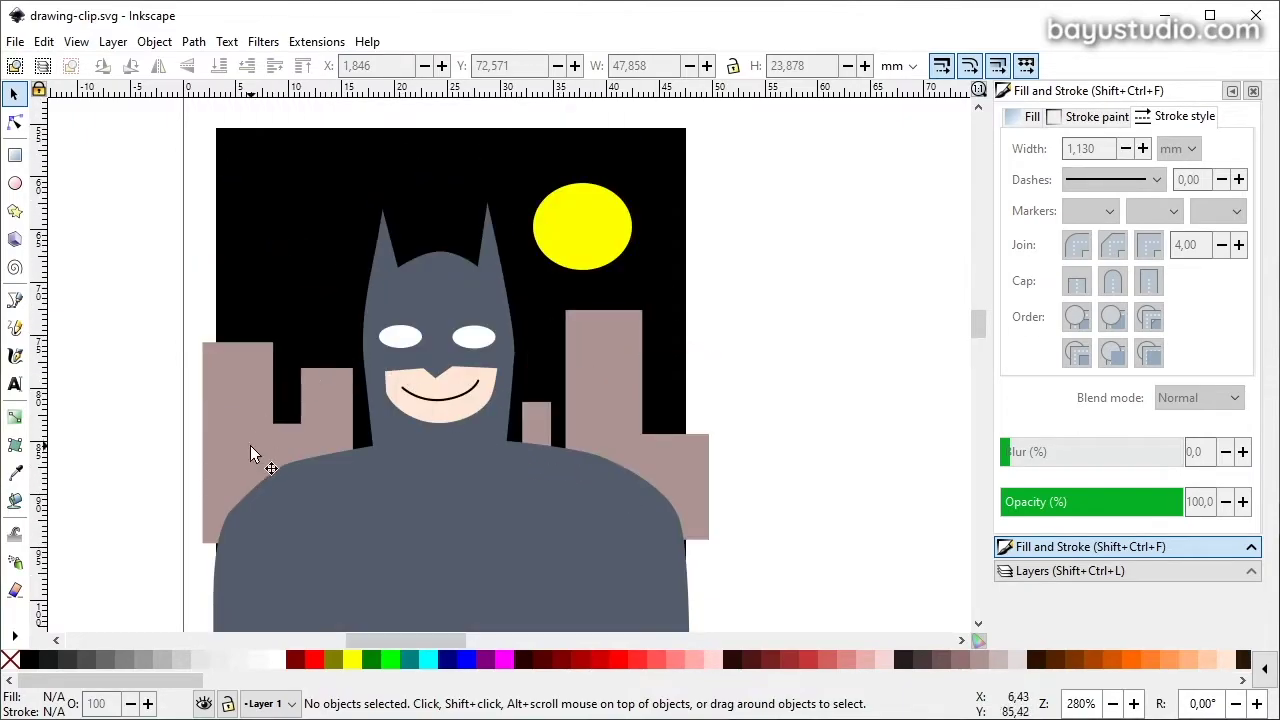
Select all eight Batman scene objects and group them with Object > Group.
left_click(485, 289)
left_click(754, 285)
left_click(582, 248)
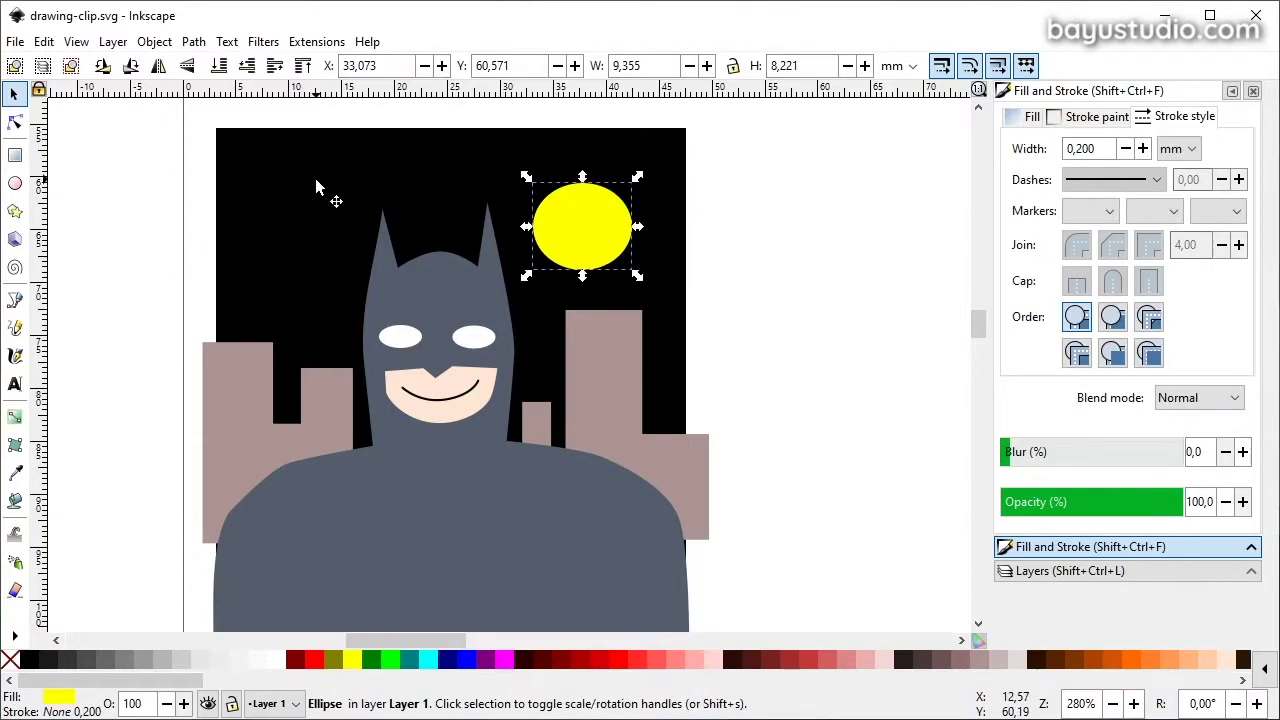
left_click(329, 200)
scroll(740, 308, "down", 1)
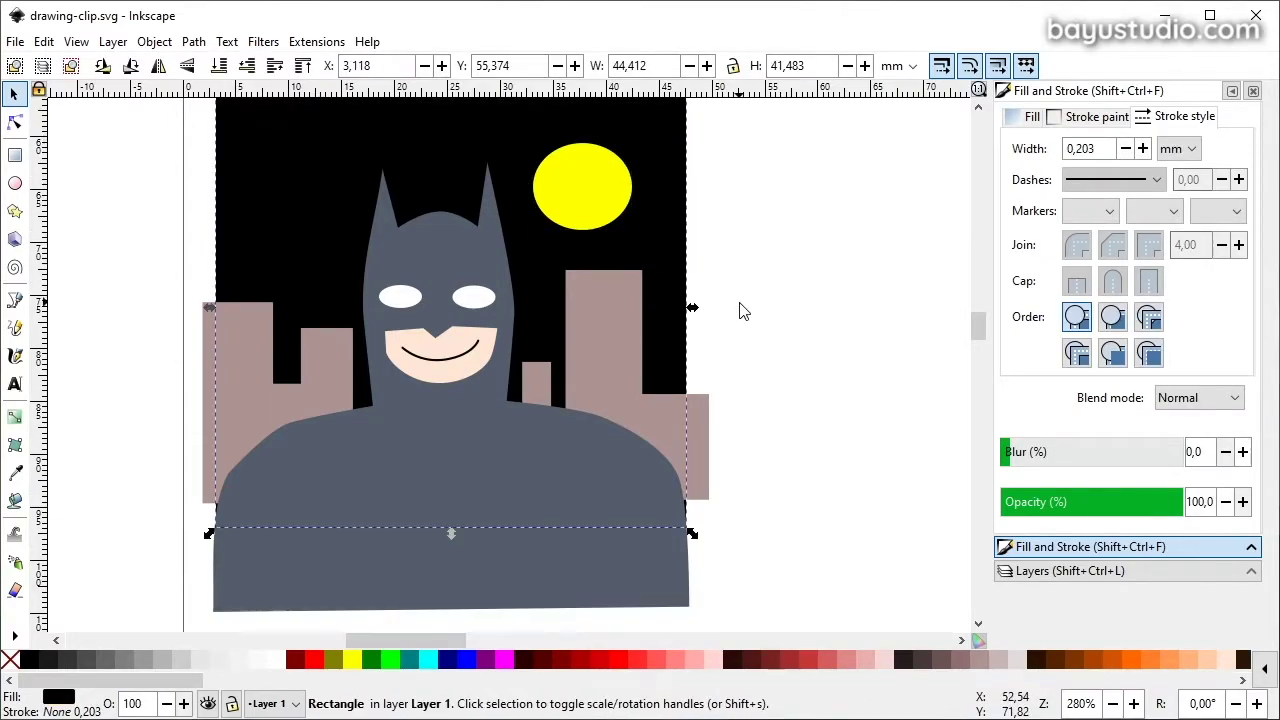
scroll(740, 308, "down", 1, "ctrl")
scroll(740, 308, "down", 1, "ctrl")
left_click_drag(829, 178, 829, 179)
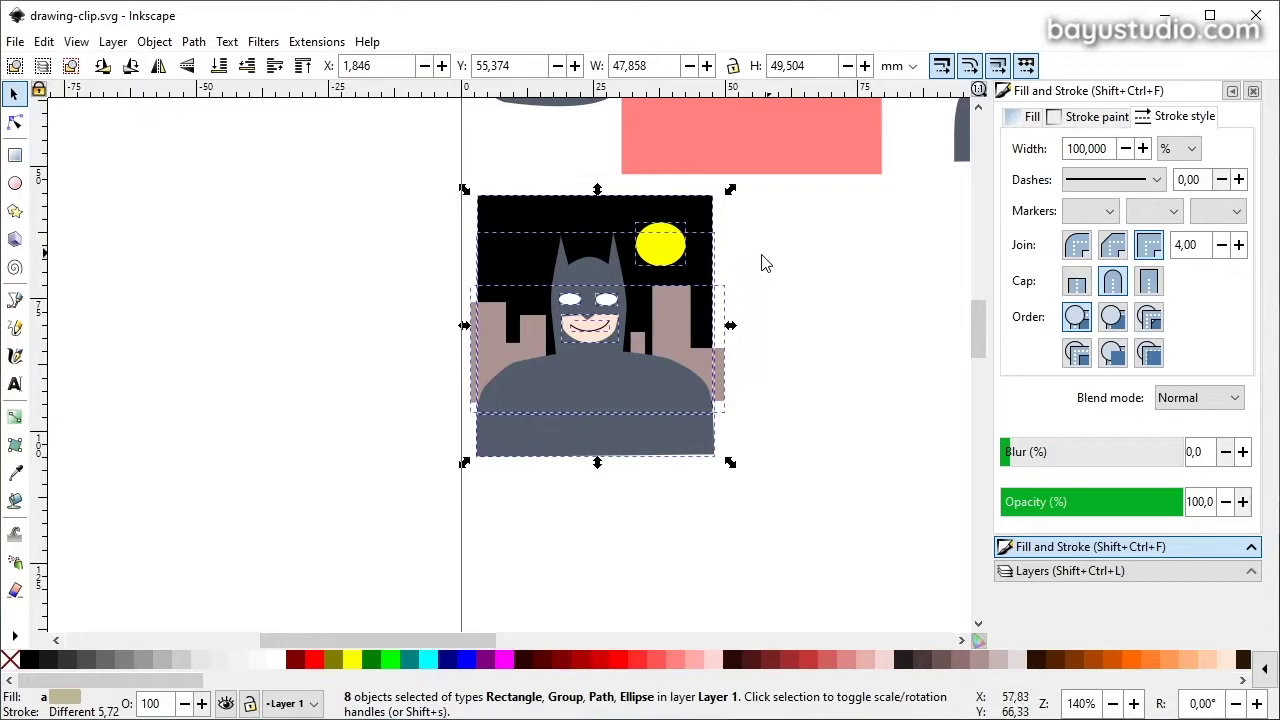
left_click(154, 41)
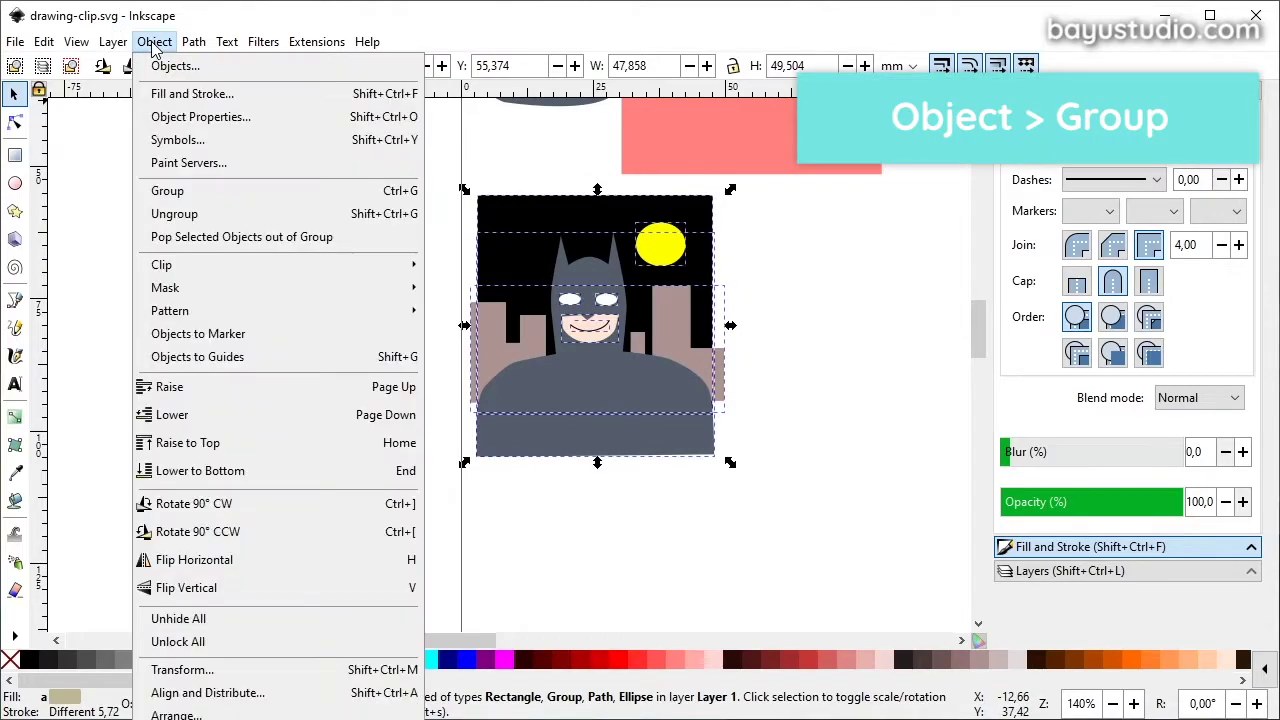
left_click(167, 190)
scroll(676, 281, "up", 2, "ctrl")
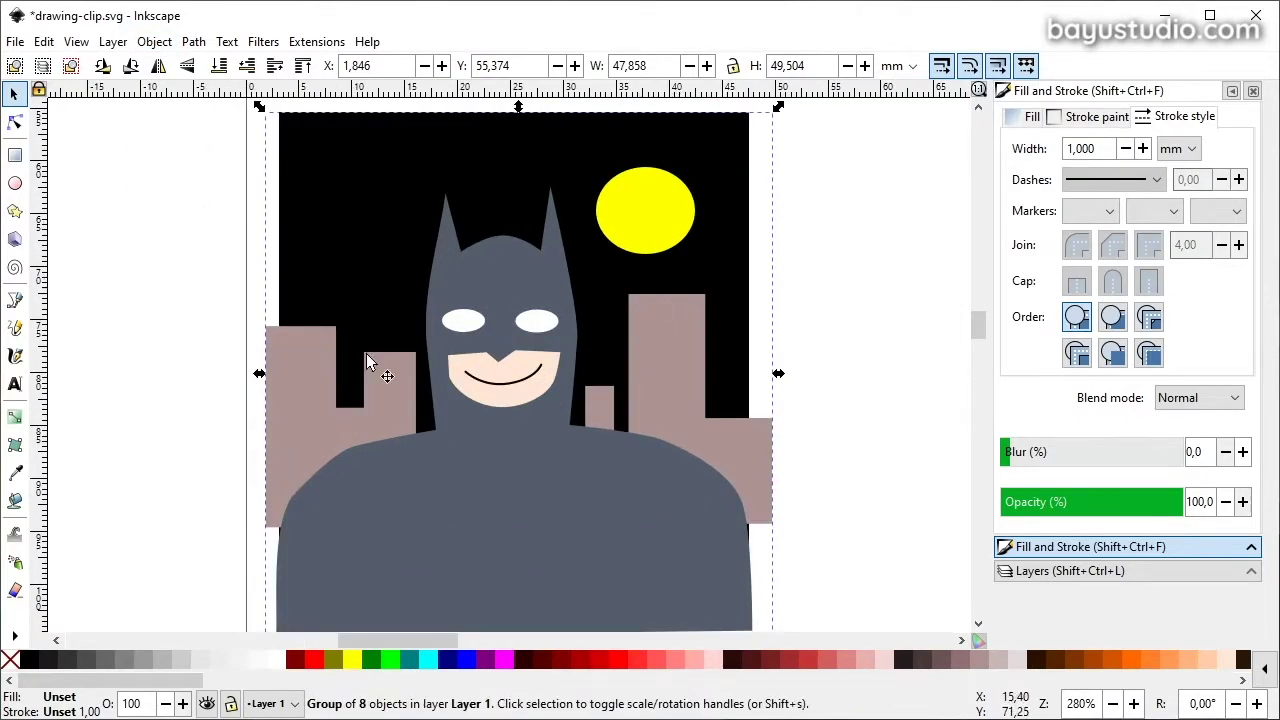
scroll(585, 357, "up", 2)
scroll(576, 372, "down", 2)
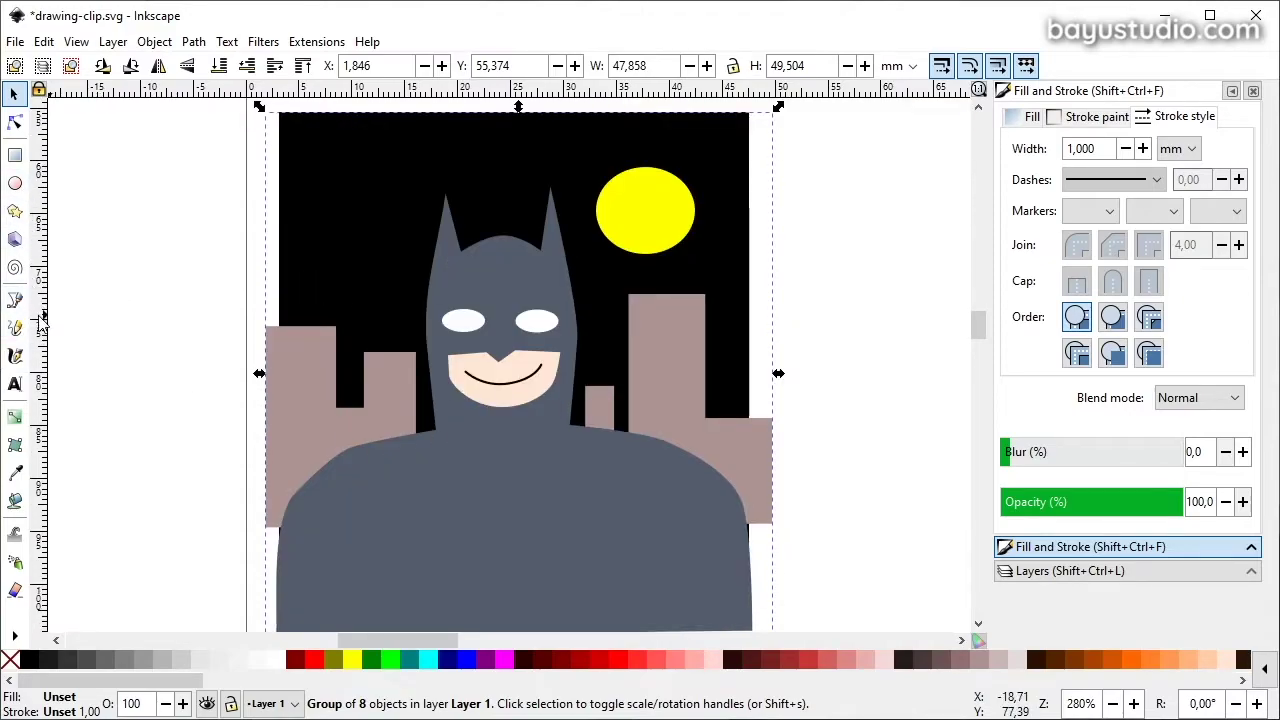
Draw a large light pink circle over Batman's face and duplicate it to the right.
left_click(15, 183)
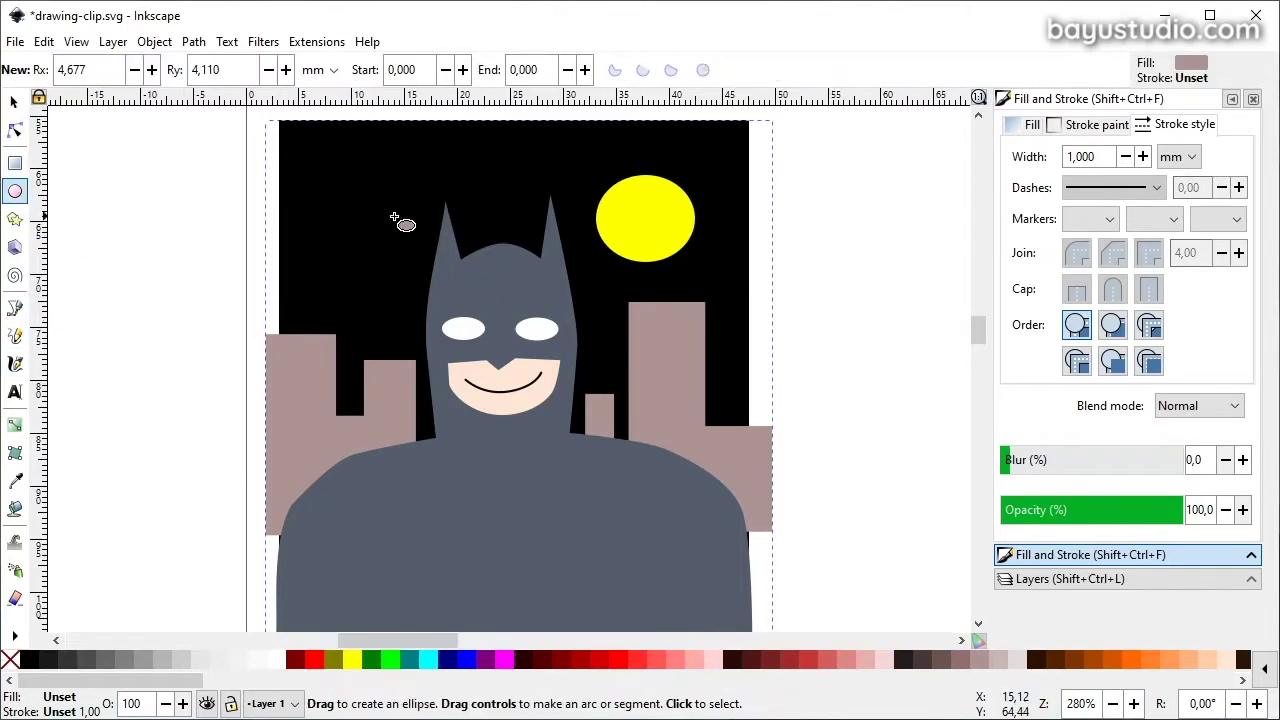
left_click_drag(279, 151, 540, 400)
key("s")
left_click(712, 659)
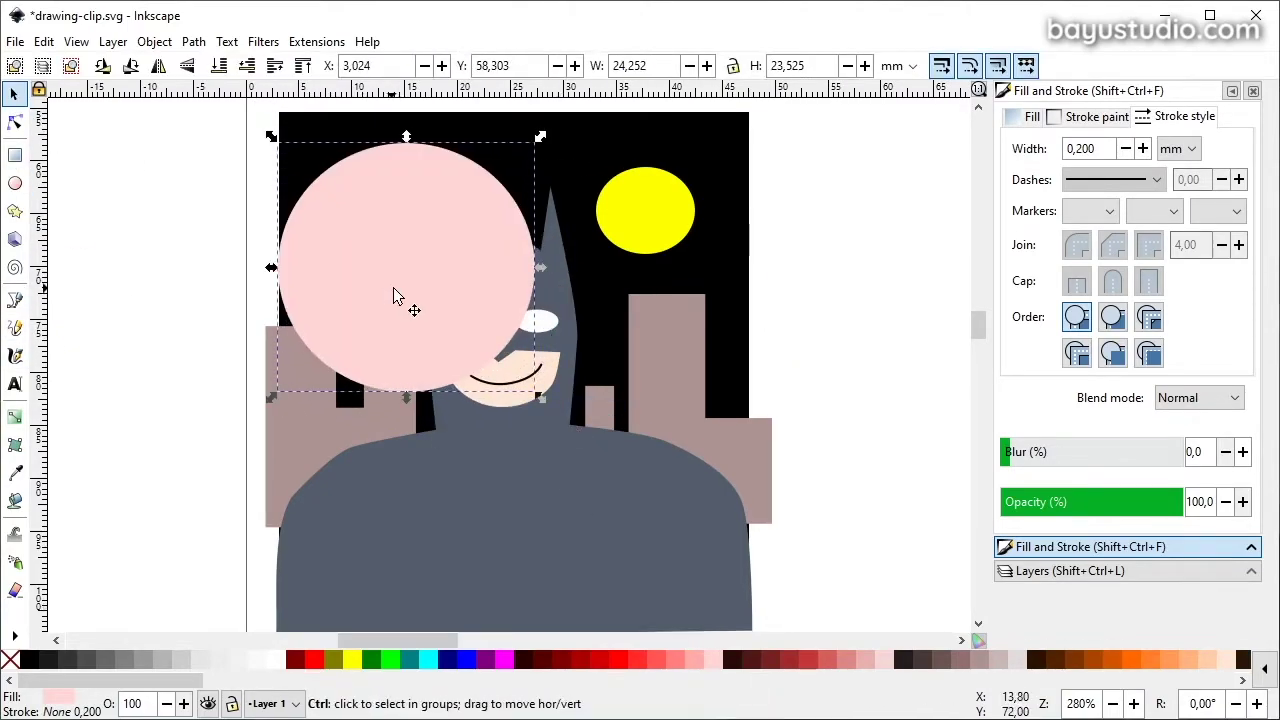
key("ctrl+d")
left_click_drag(395, 295, 600, 295)
Draw a closed triangle path beneath the circles for the heart's point.
left_click(15, 299)
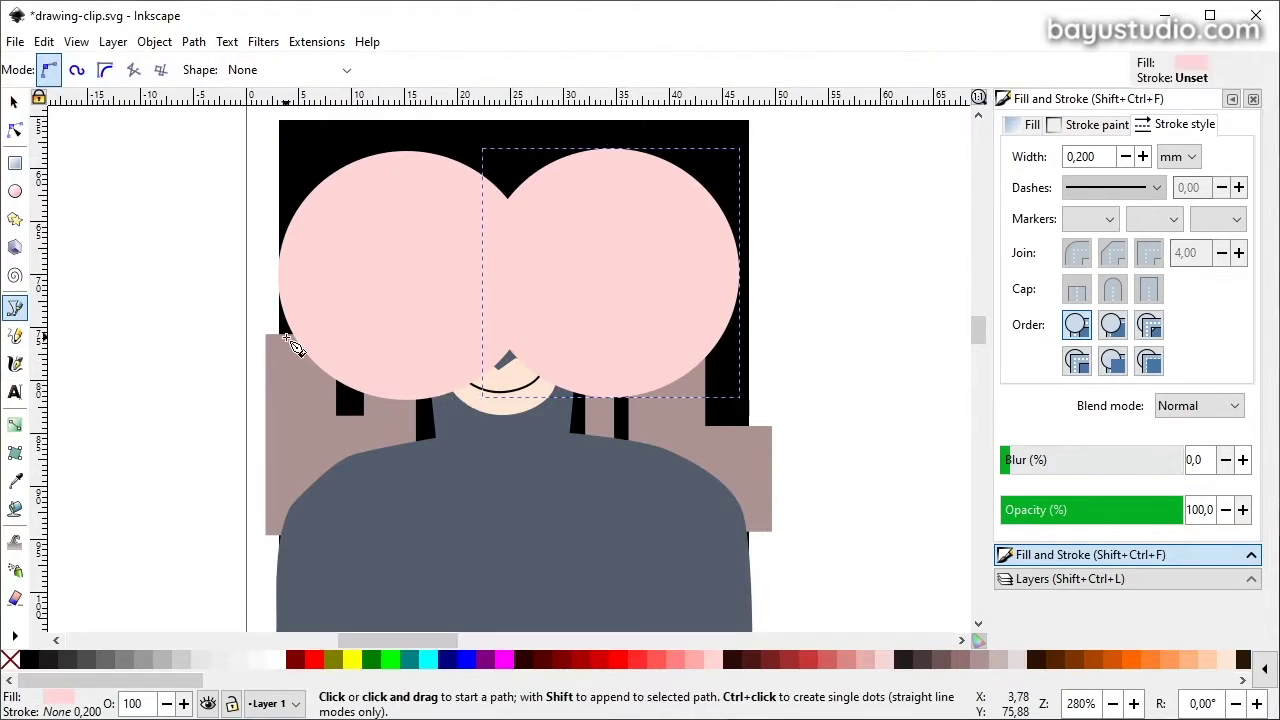
left_click(294, 336)
left_click(505, 560)
left_click(718, 333)
left_click(294, 336)
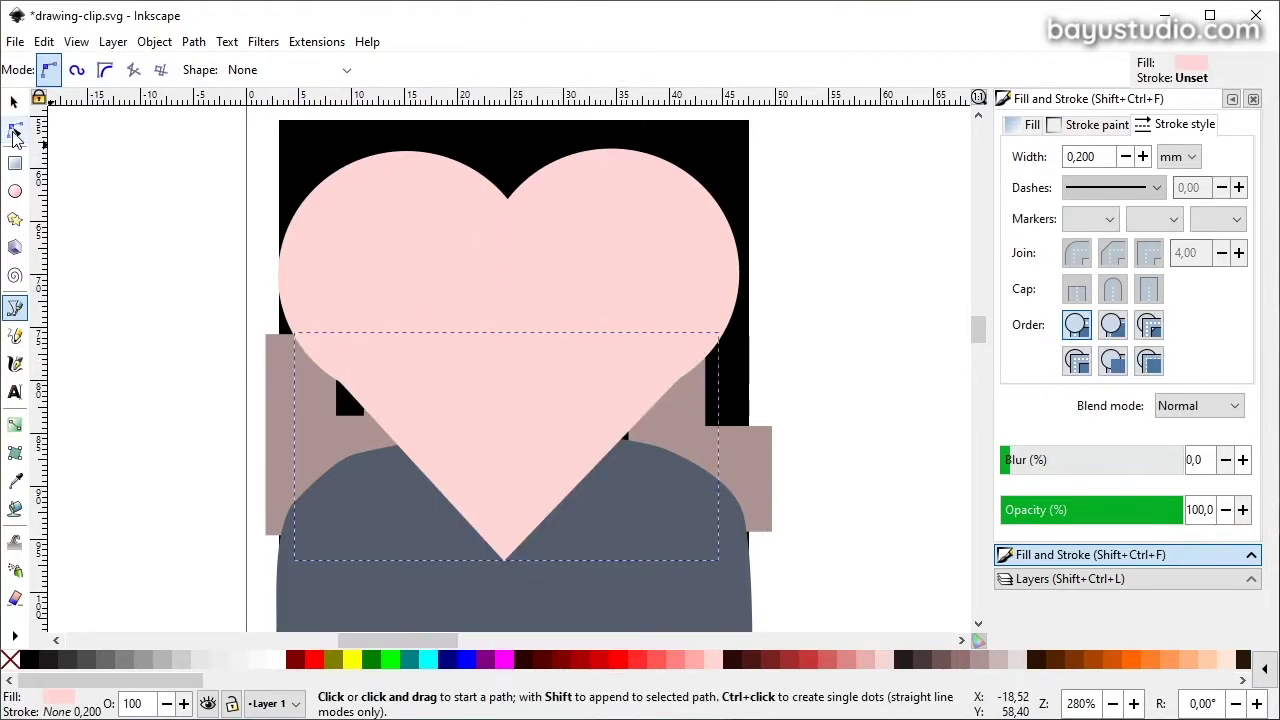
Curve the triangle's sides into heart shape and shift the heart pieces slightly down-right.
left_click(15, 130)
left_click_drag(294, 328, 285, 303)
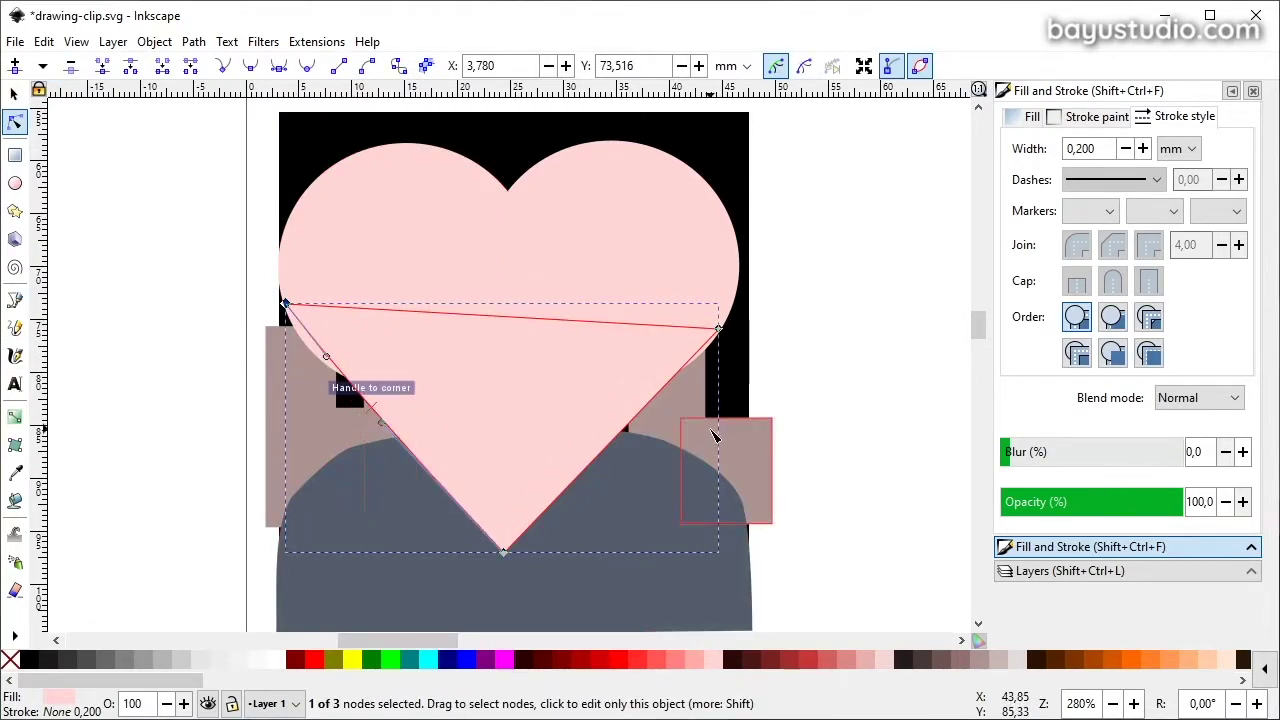
left_click_drag(620, 440, 666, 463)
left_click_drag(423, 463, 400, 478)
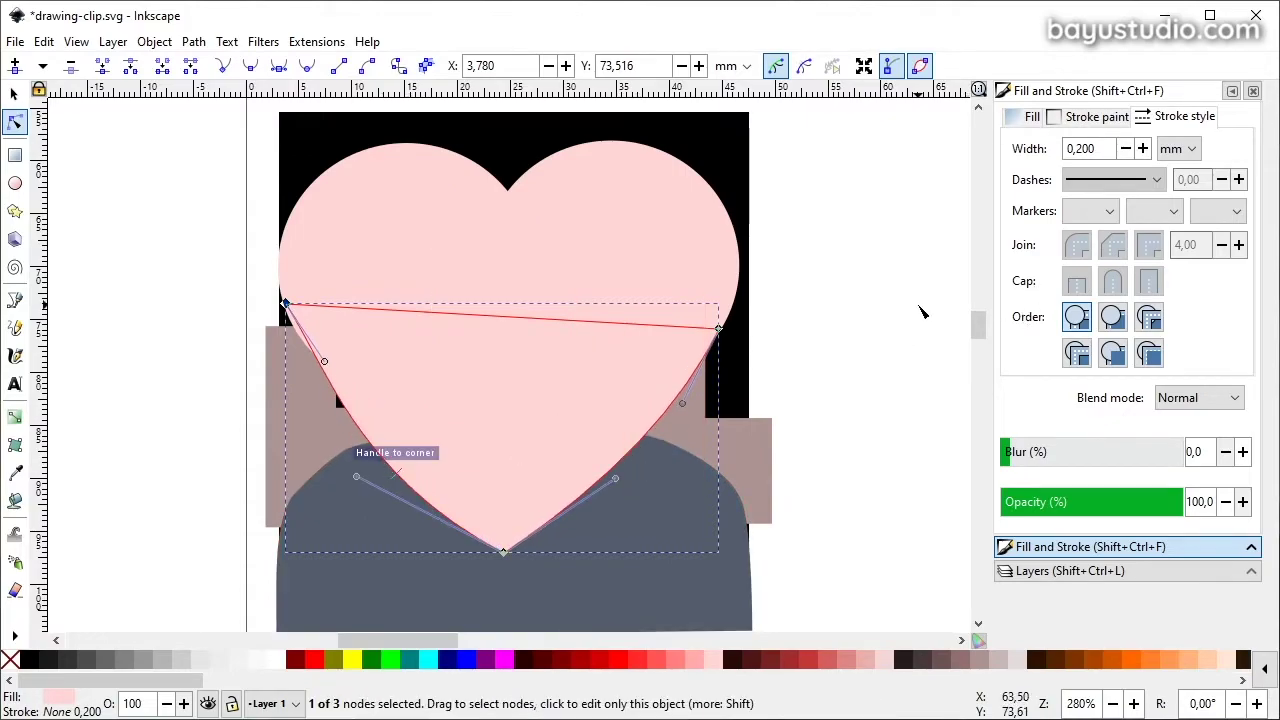
left_click_drag(324, 361, 295, 357)
left_click_drag(503, 551, 515, 551)
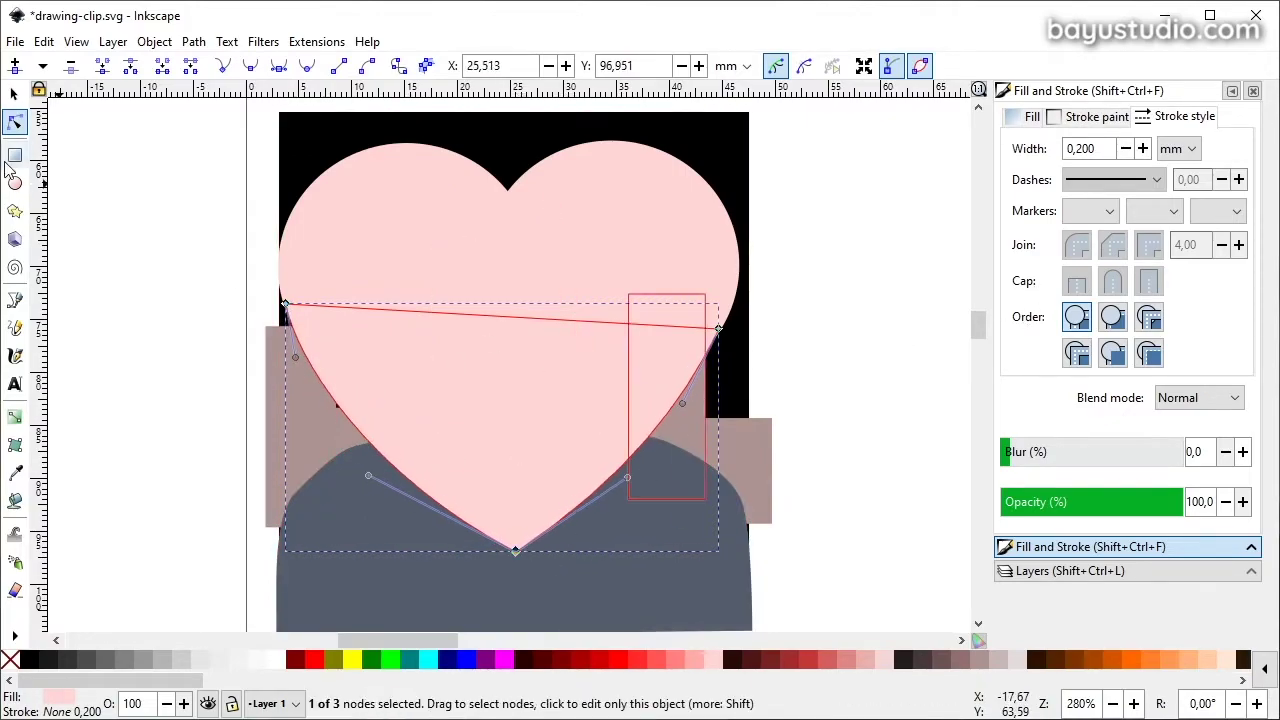
key("s")
left_click(397, 243, "shift")
mouse_move(639, 241)
left_mouse_down()
mouse_move(677, 282)
mouse_move(649, 264)
left_mouse_up()
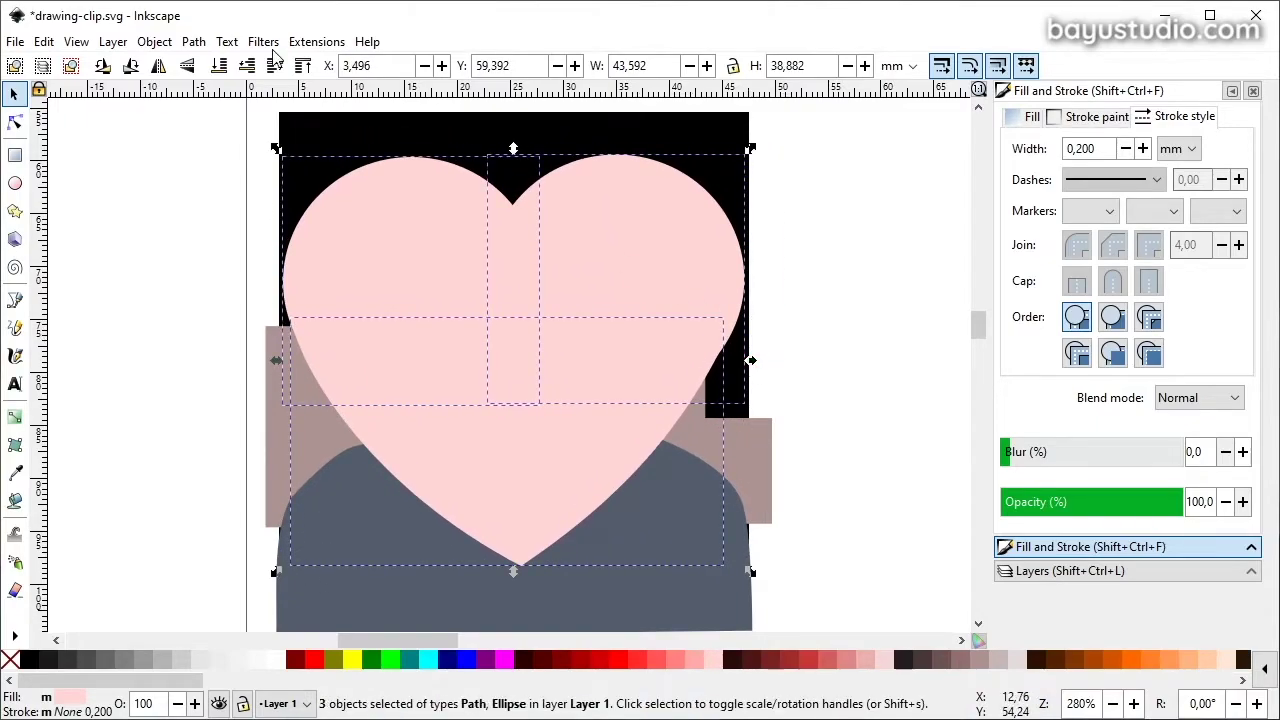
Group the three heart pieces into one object and move it aside to the right.
left_click(155, 41)
left_click(178, 191)
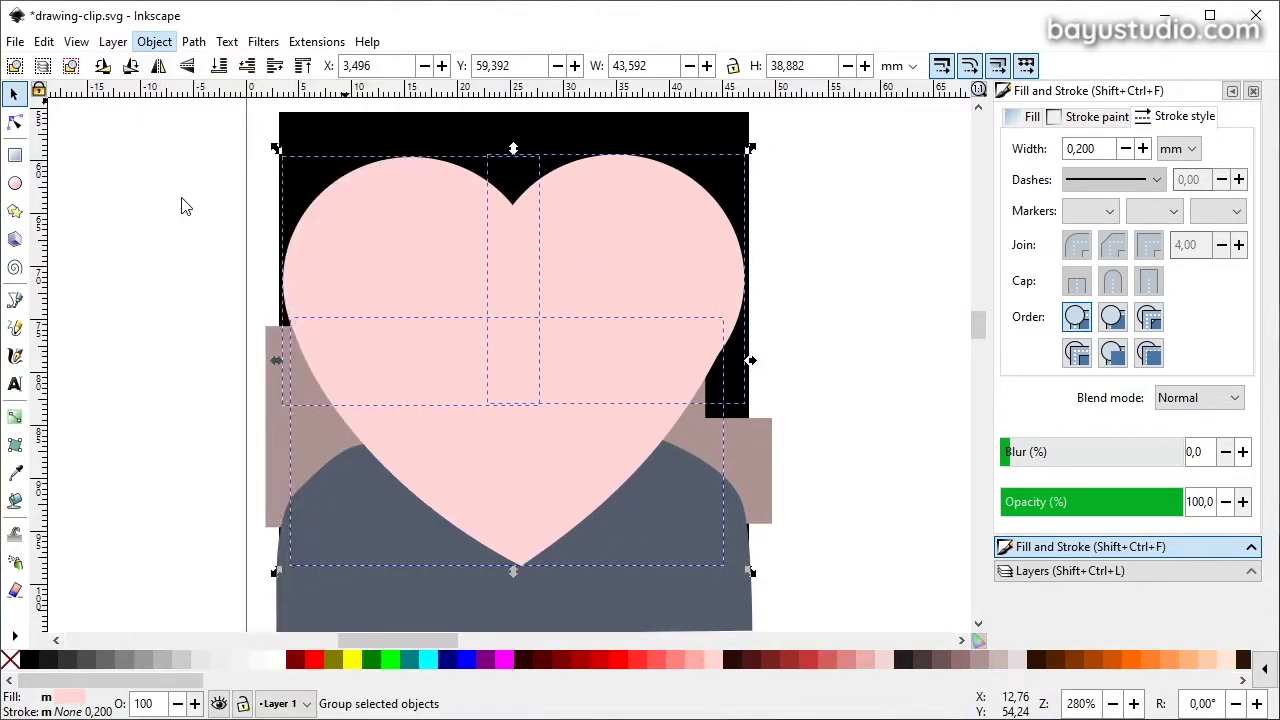
left_click_drag(538, 360, 726, 365)
Position the heart group centred over Batman's face in the Batman scene.
left_click(357, 300)
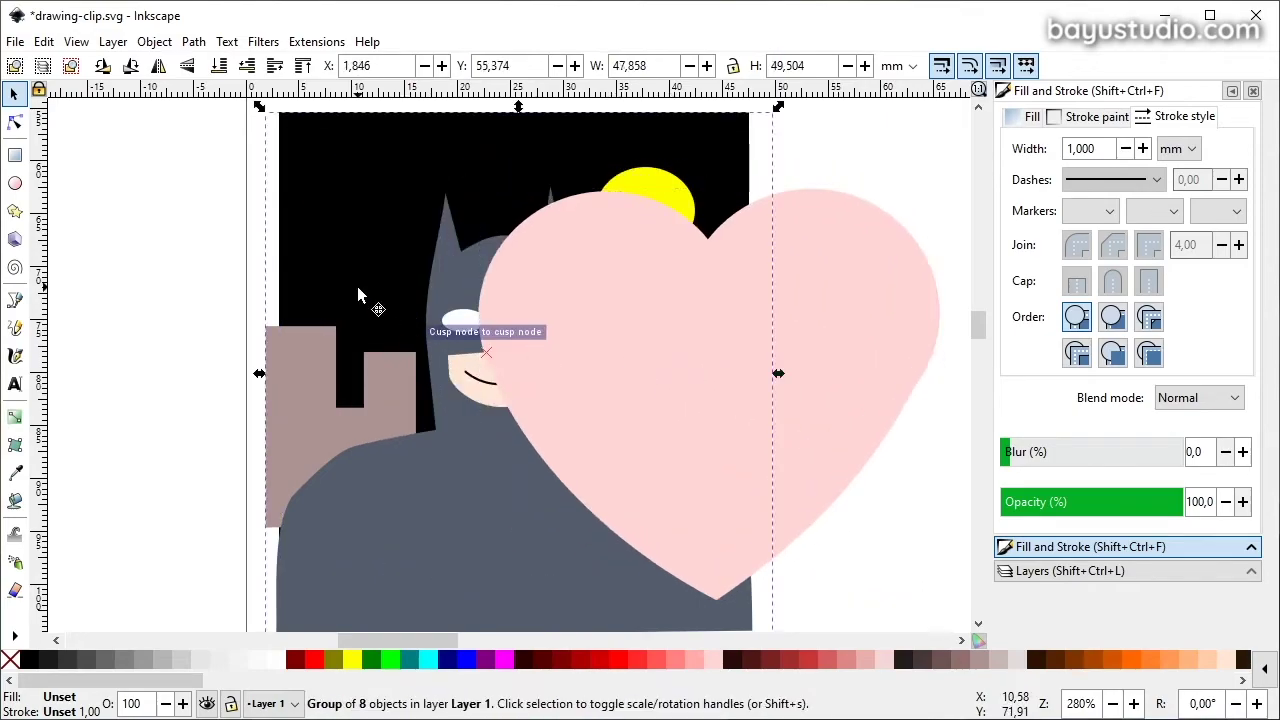
mouse_move(357, 300)
left_mouse_down()
mouse_move(343, 303)
mouse_move(352, 312)
left_mouse_up()
left_click(826, 343)
left_click(357, 263)
left_click(635, 370)
left_click(318, 268)
left_click(857, 350)
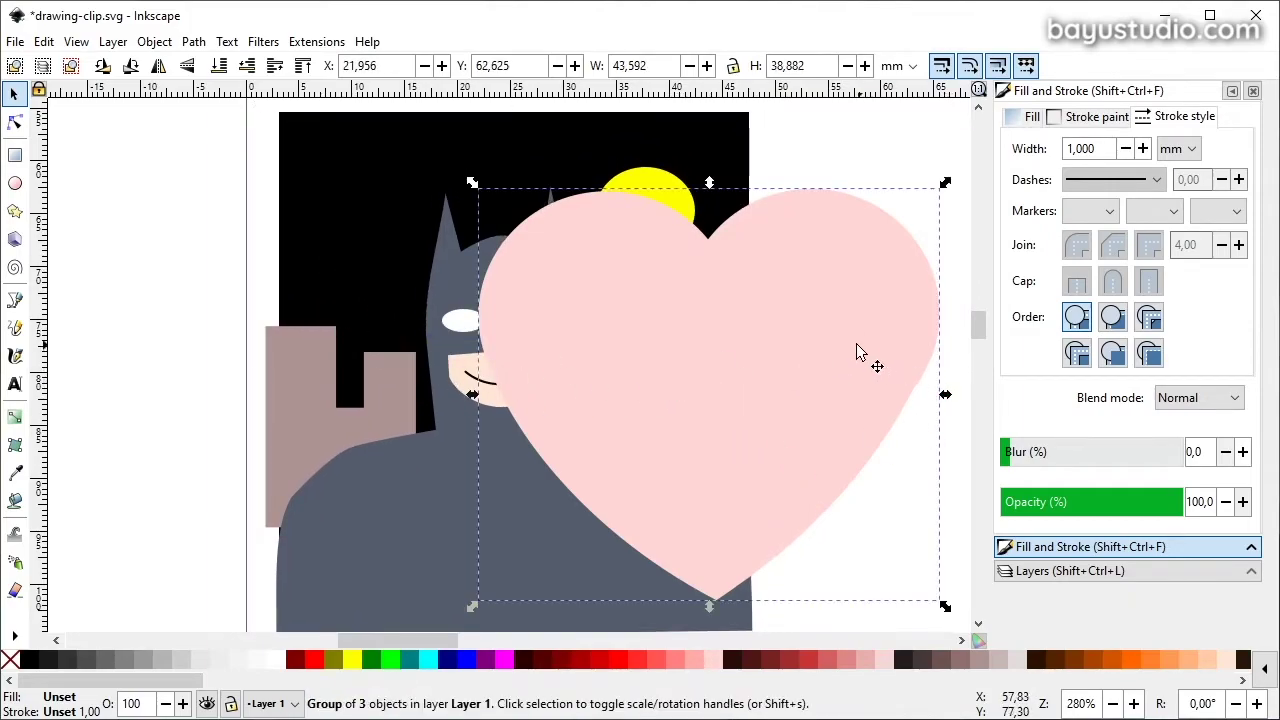
mouse_move(857, 350)
left_mouse_down()
mouse_move(878, 336)
mouse_move(871, 349)
left_mouse_up()
left_click(449, 325)
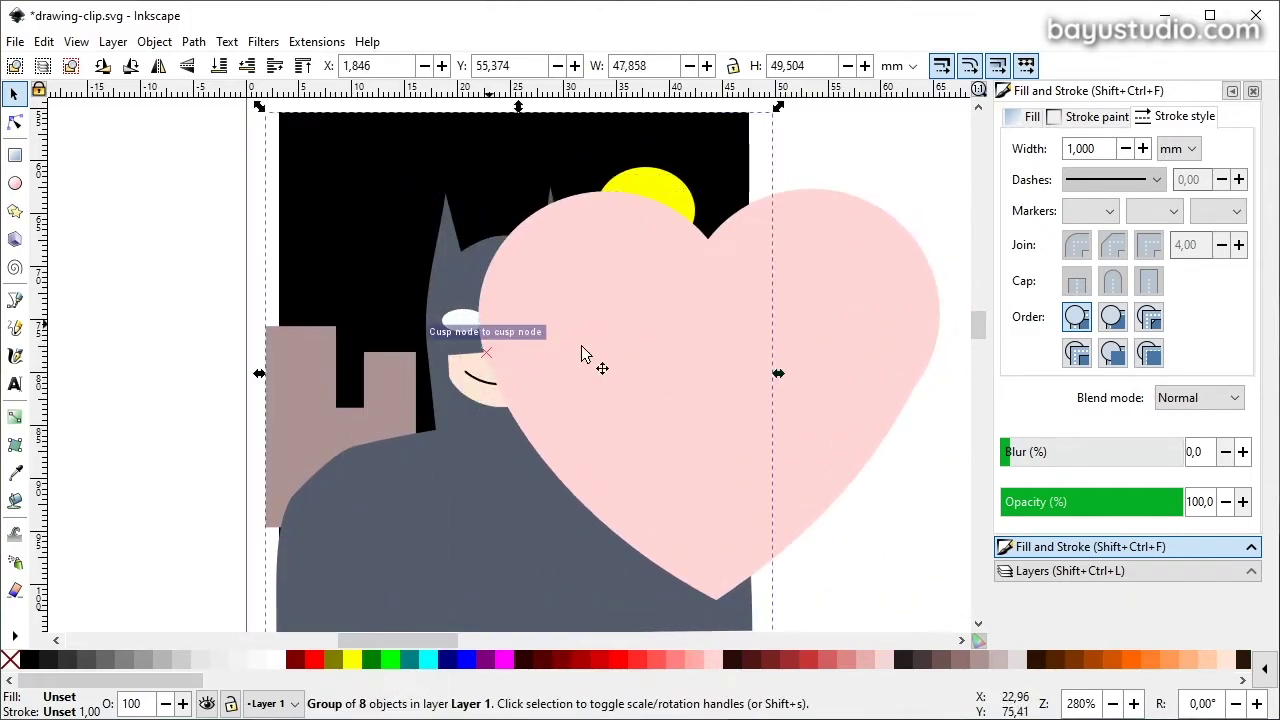
left_click(700, 388)
left_click_drag(791, 379, 581, 351)
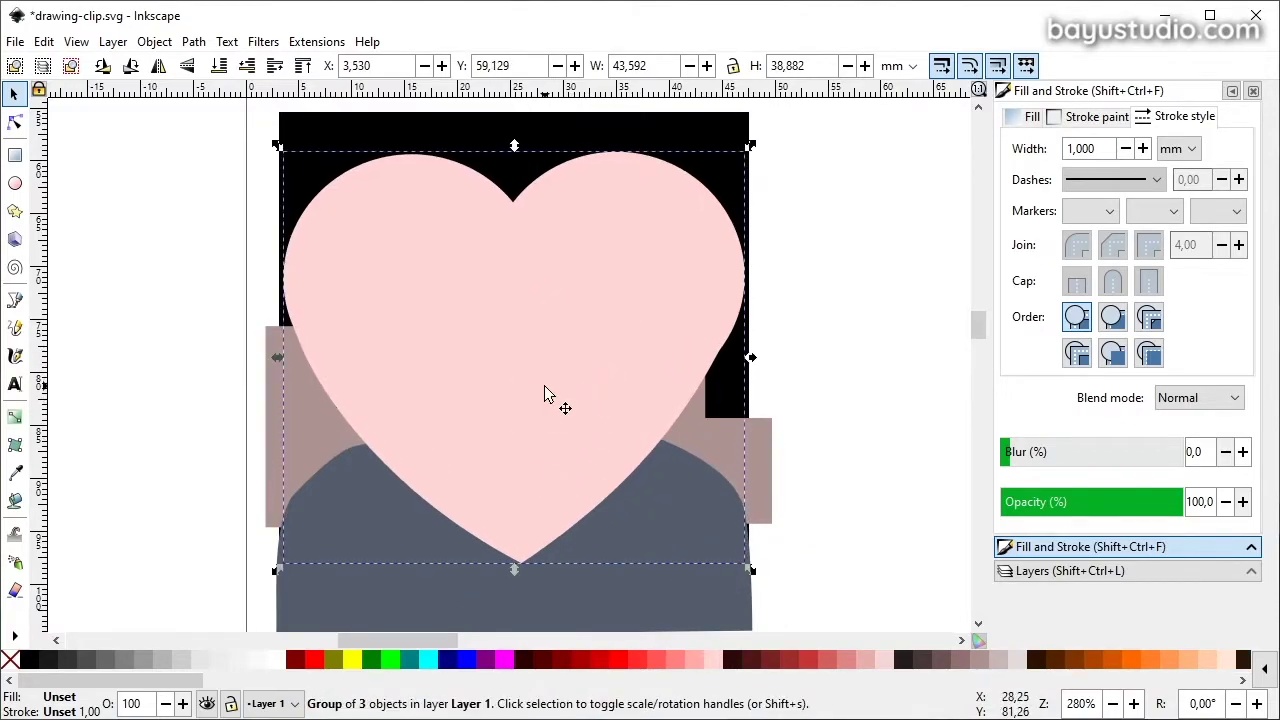
scroll(545, 393, "down", 1)
Select the heart and Batman scene together and clip the scene to the heart.
left_click_drag(286, 582, 797, 188)
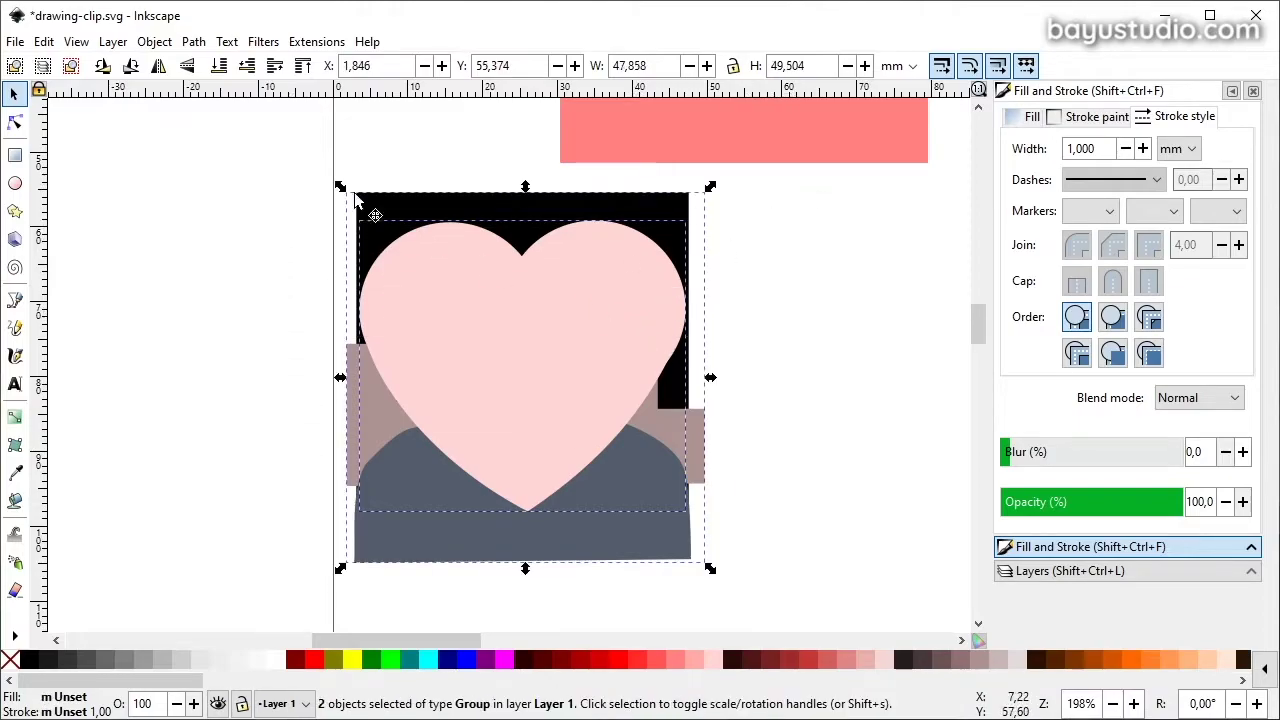
left_click(154, 41)
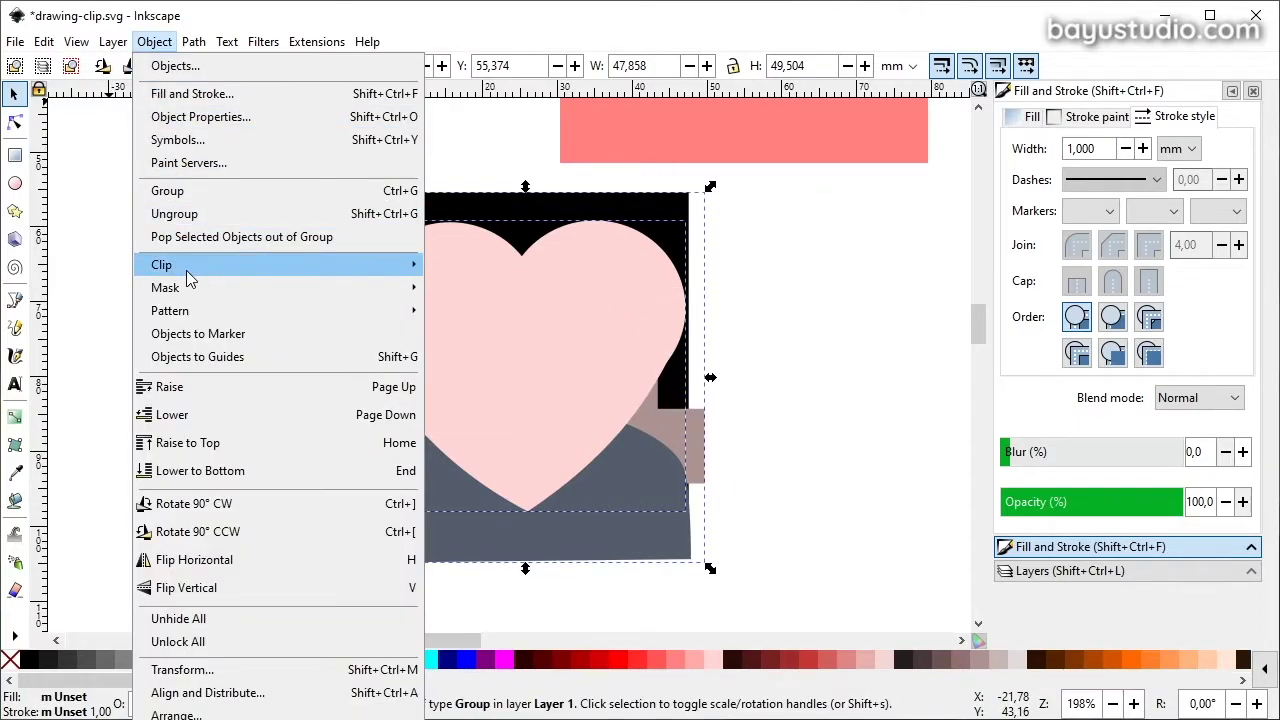
left_click(510, 266)
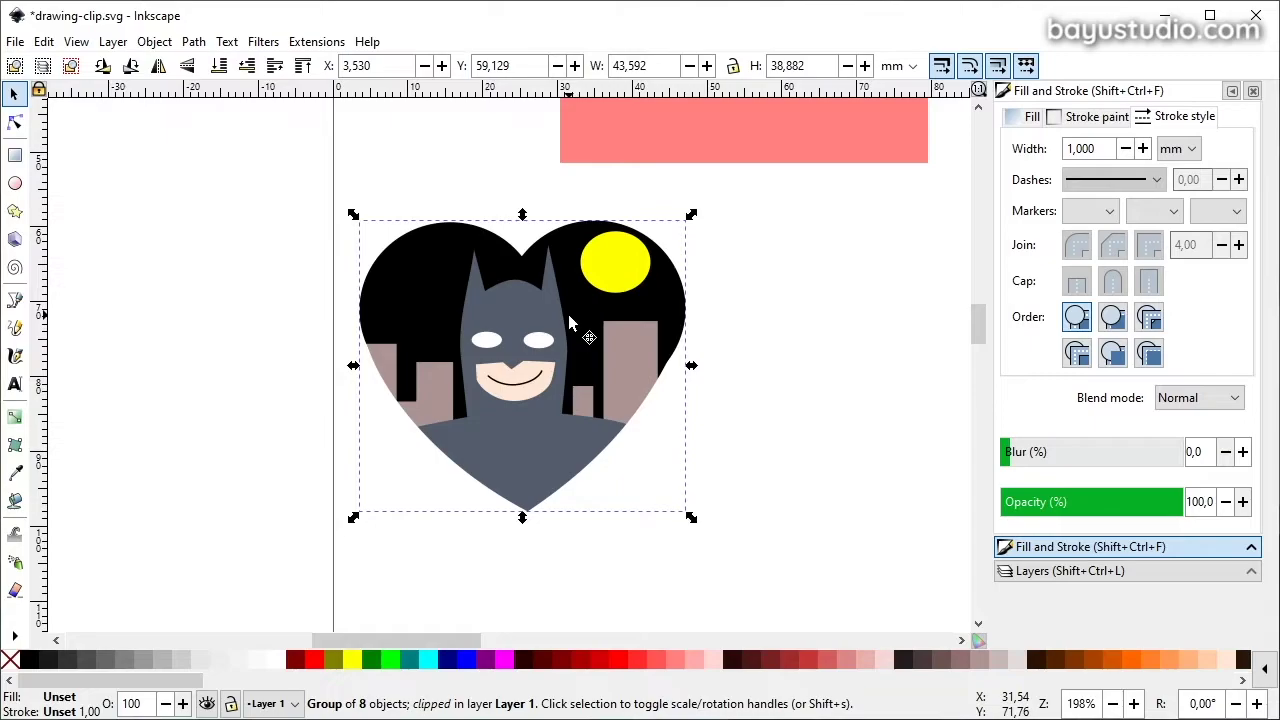
Inspect the heart clip path with the Node tool, then return to the Selector.
key("n")
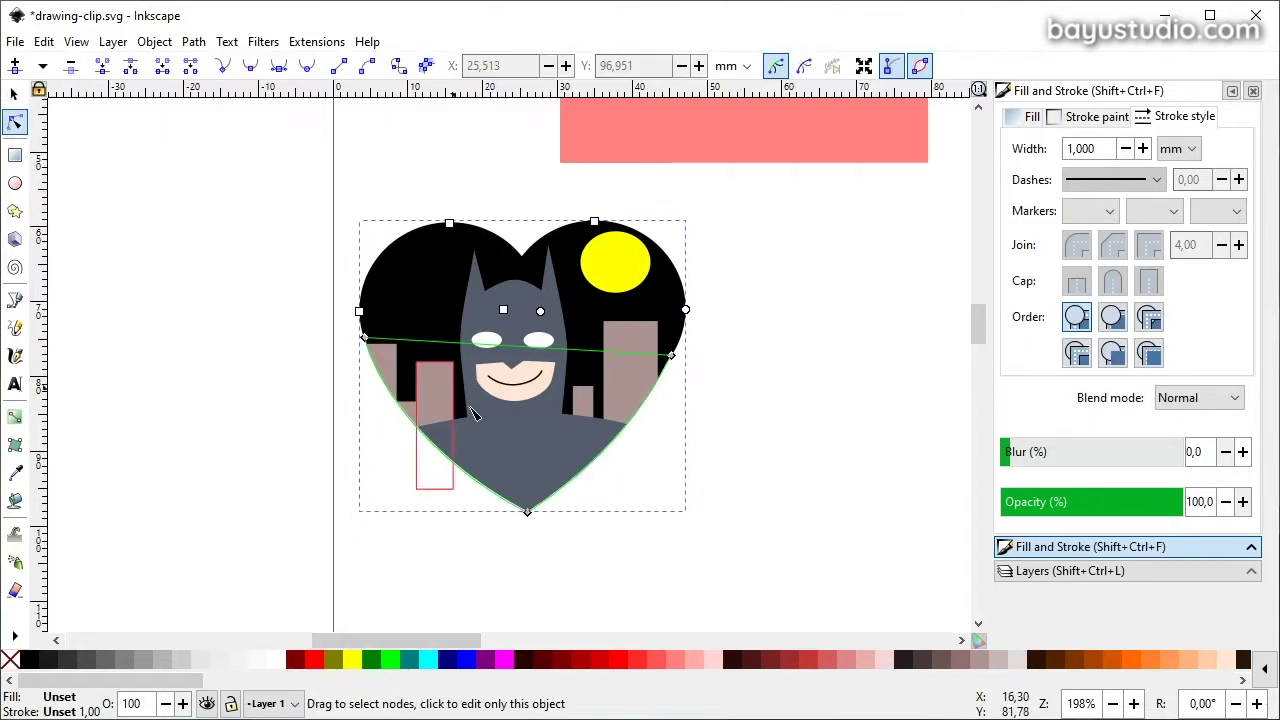
left_click(797, 455)
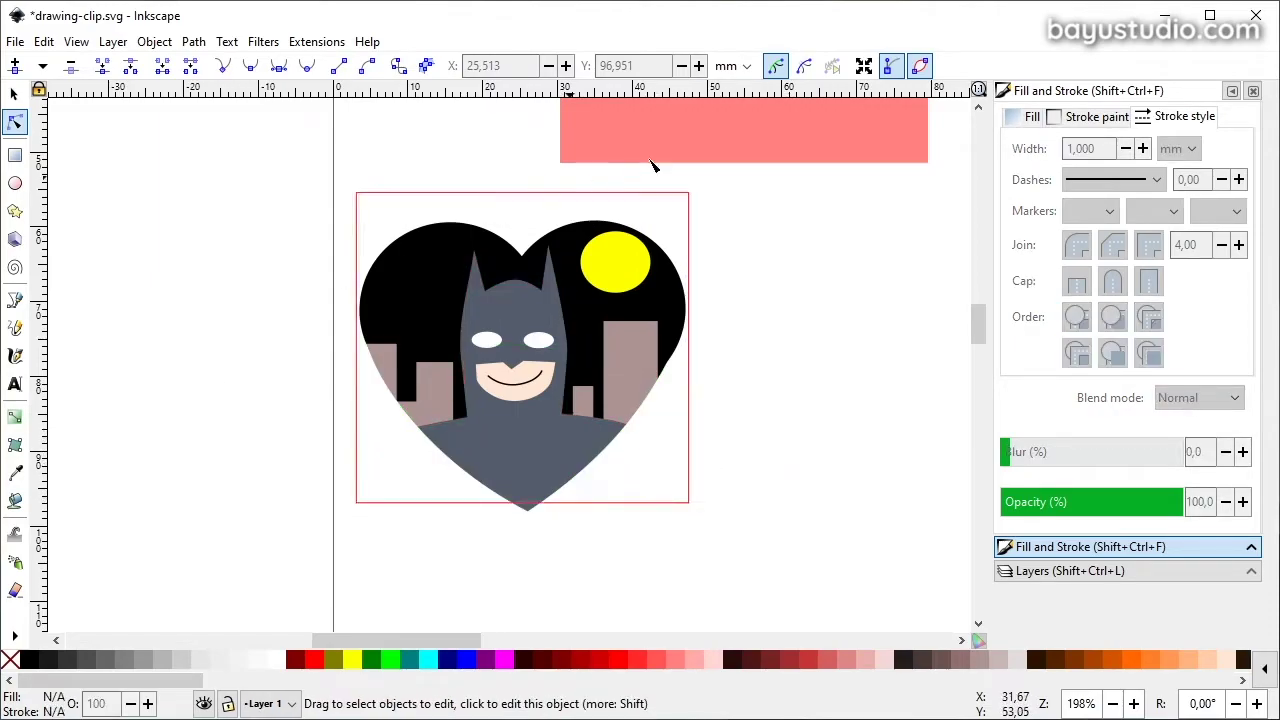
left_click(776, 66)
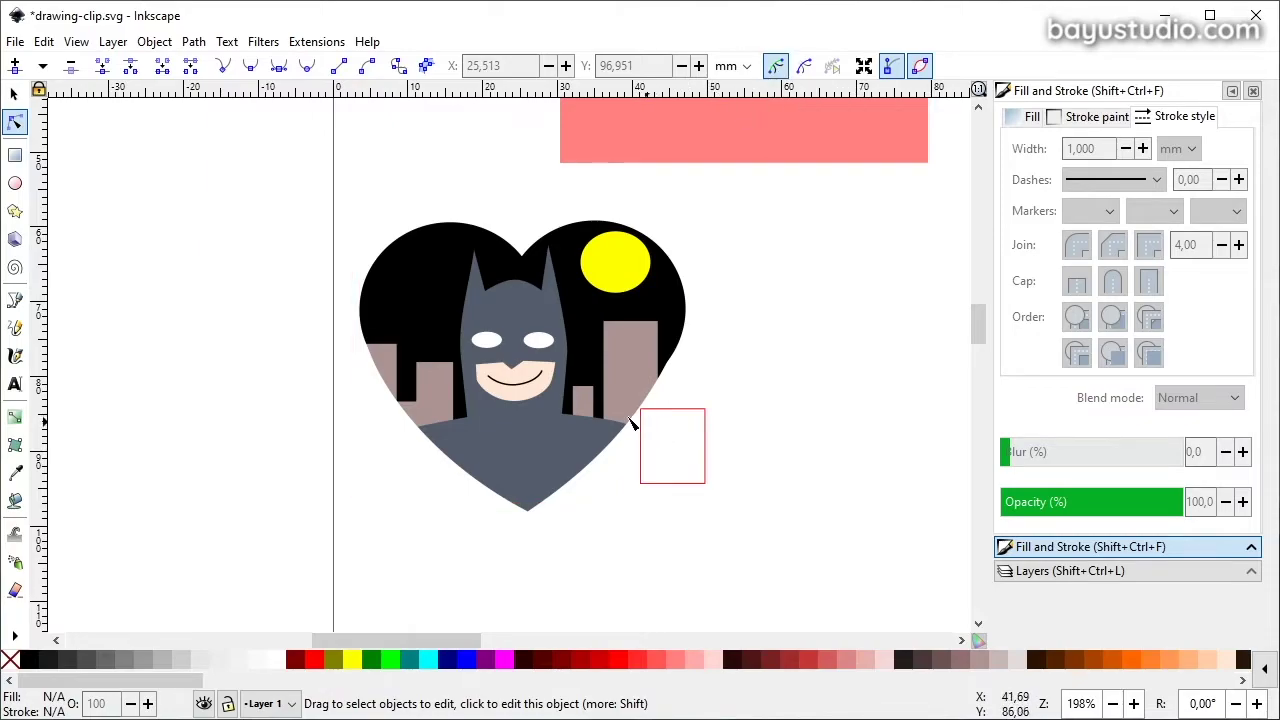
left_click(558, 375)
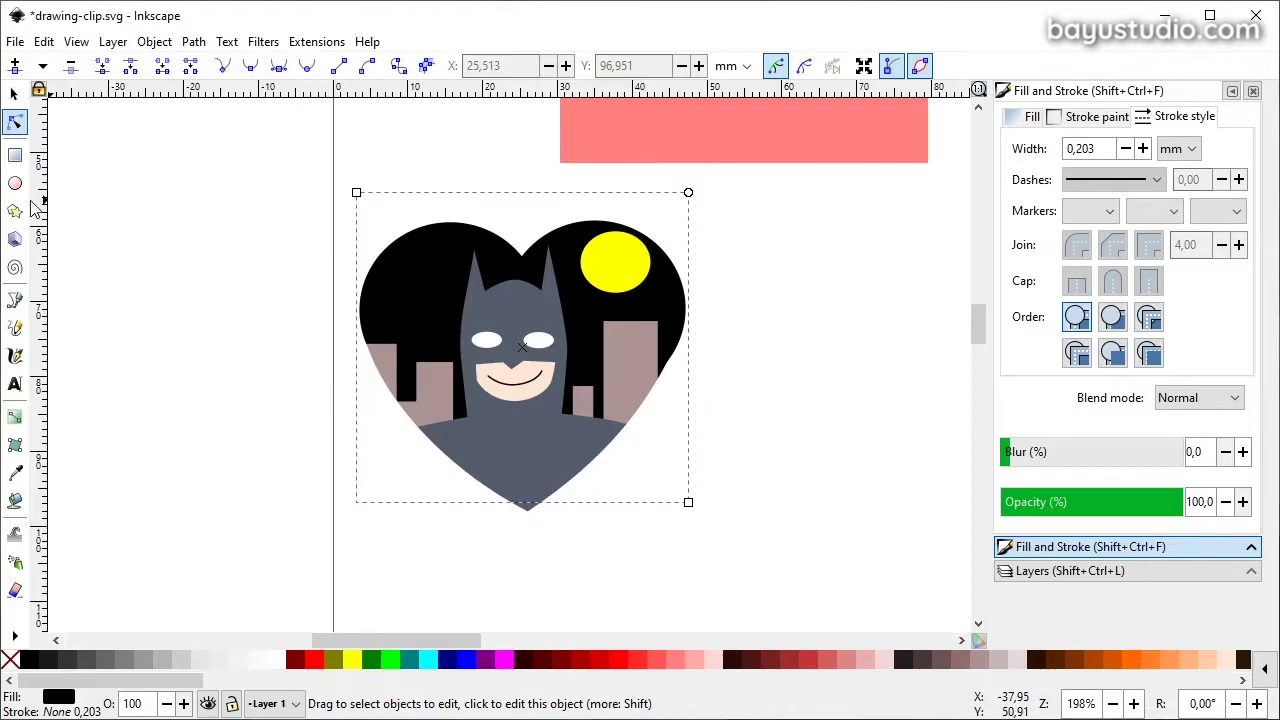
left_click(14, 93)
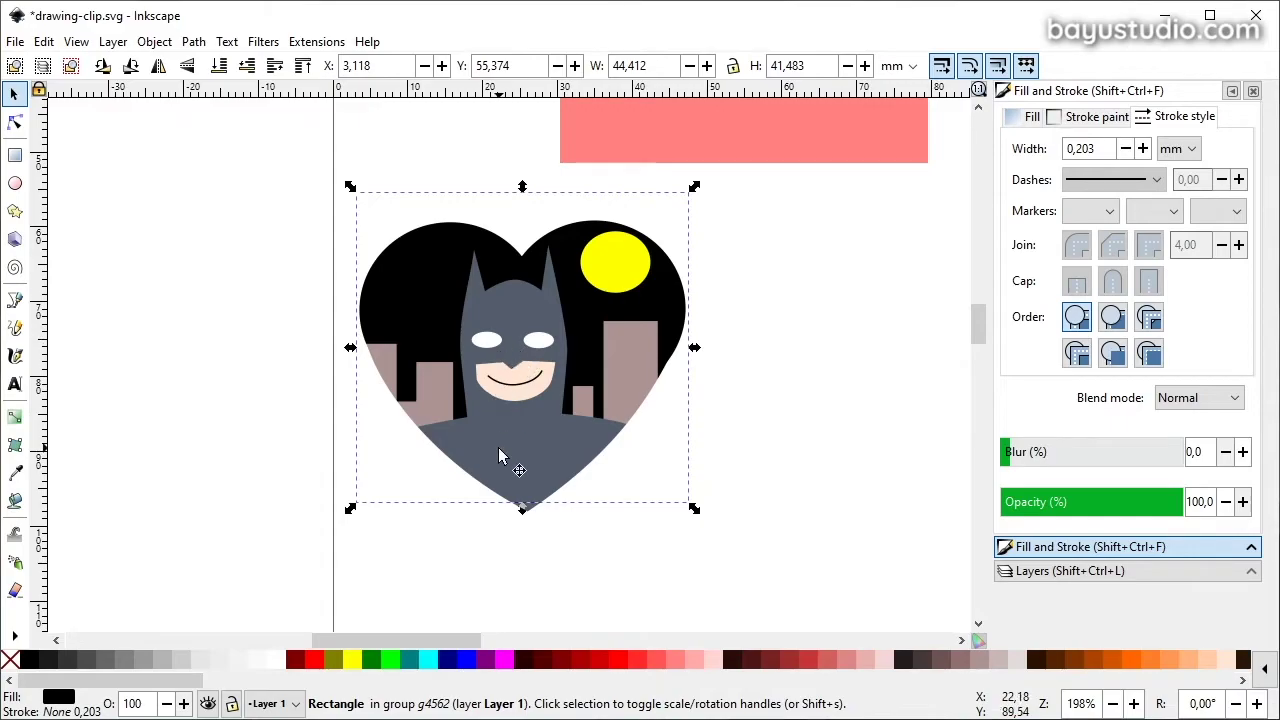
Enter the clipped group, trial-move Batman's head and buildings, then undo both moves.
left_click(800, 440)
left_click(537, 316)
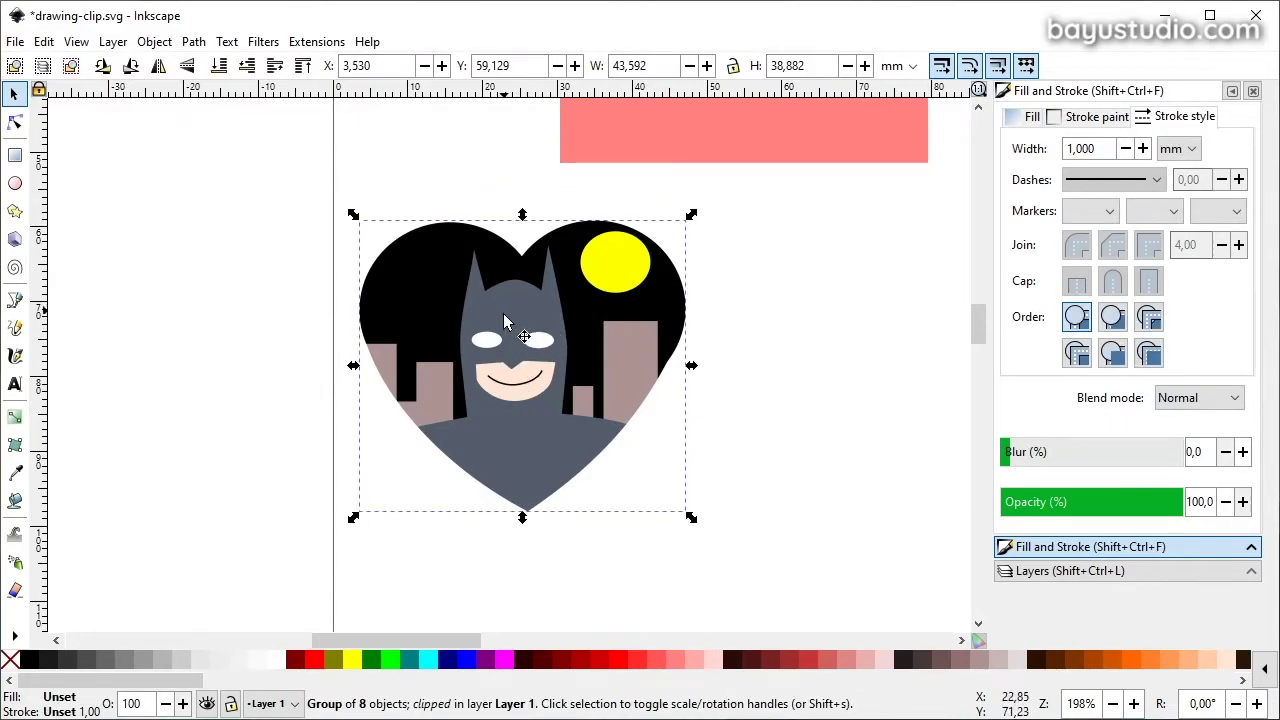
double_click(511, 307)
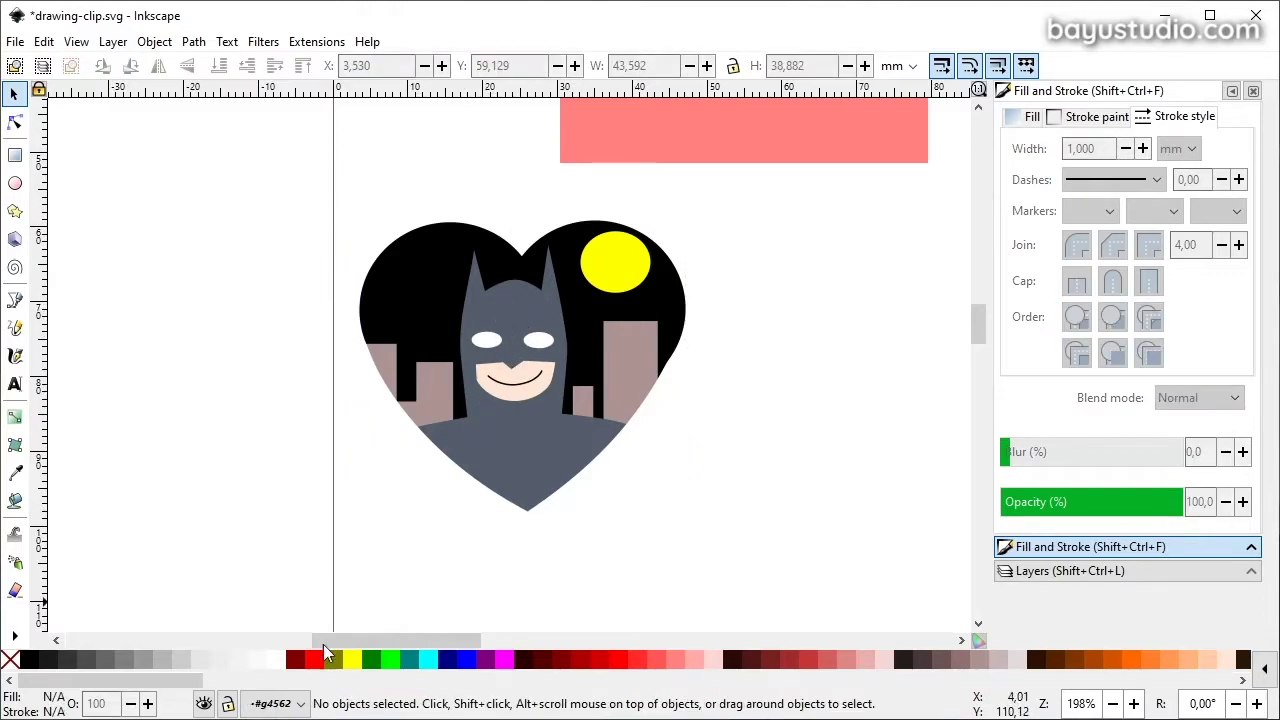
left_click(296, 705)
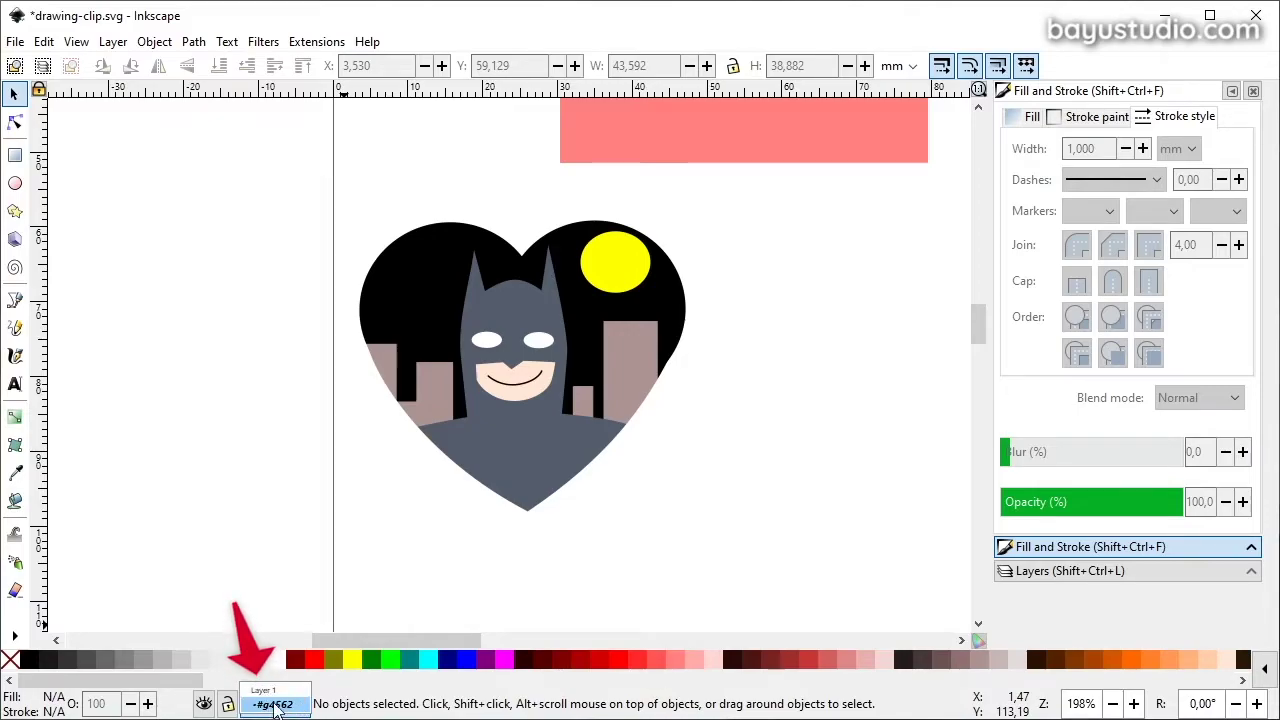
left_click(288, 706)
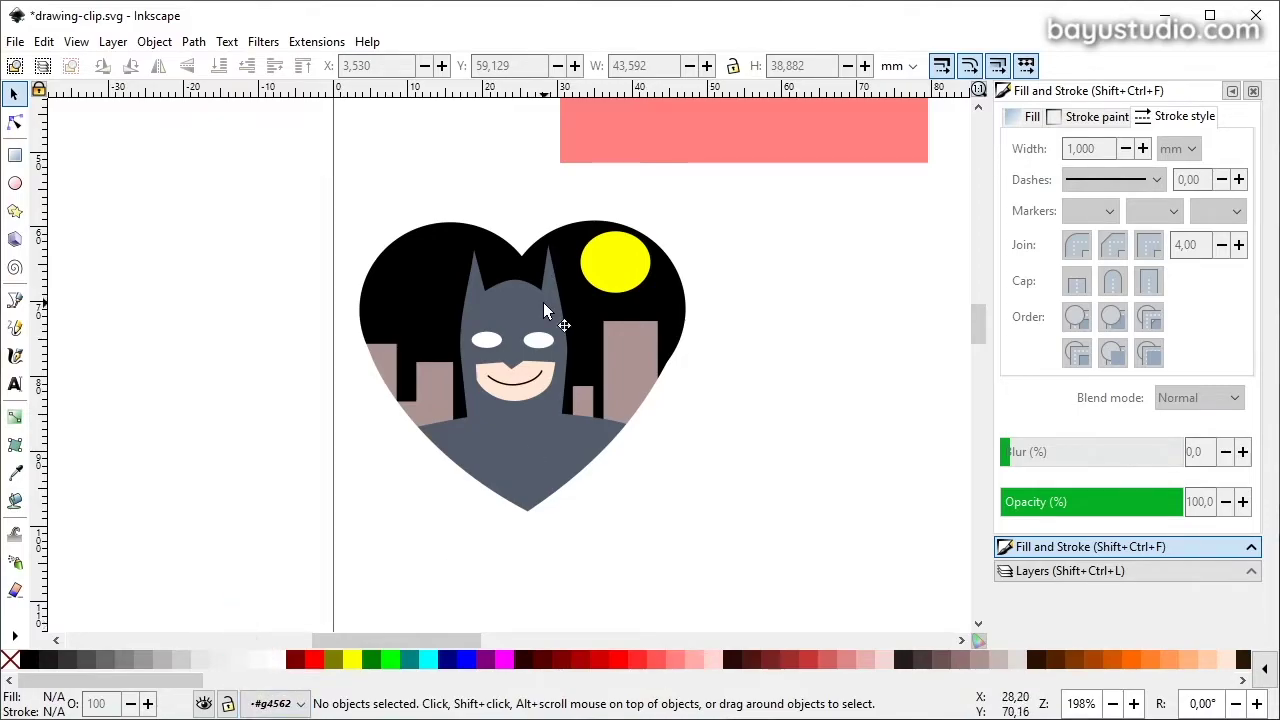
mouse_move(500, 310)
left_mouse_down()
mouse_move(537, 317)
mouse_move(535, 302)
left_mouse_up()
left_click_drag(430, 404, 412, 351)
key("ctrl+z")
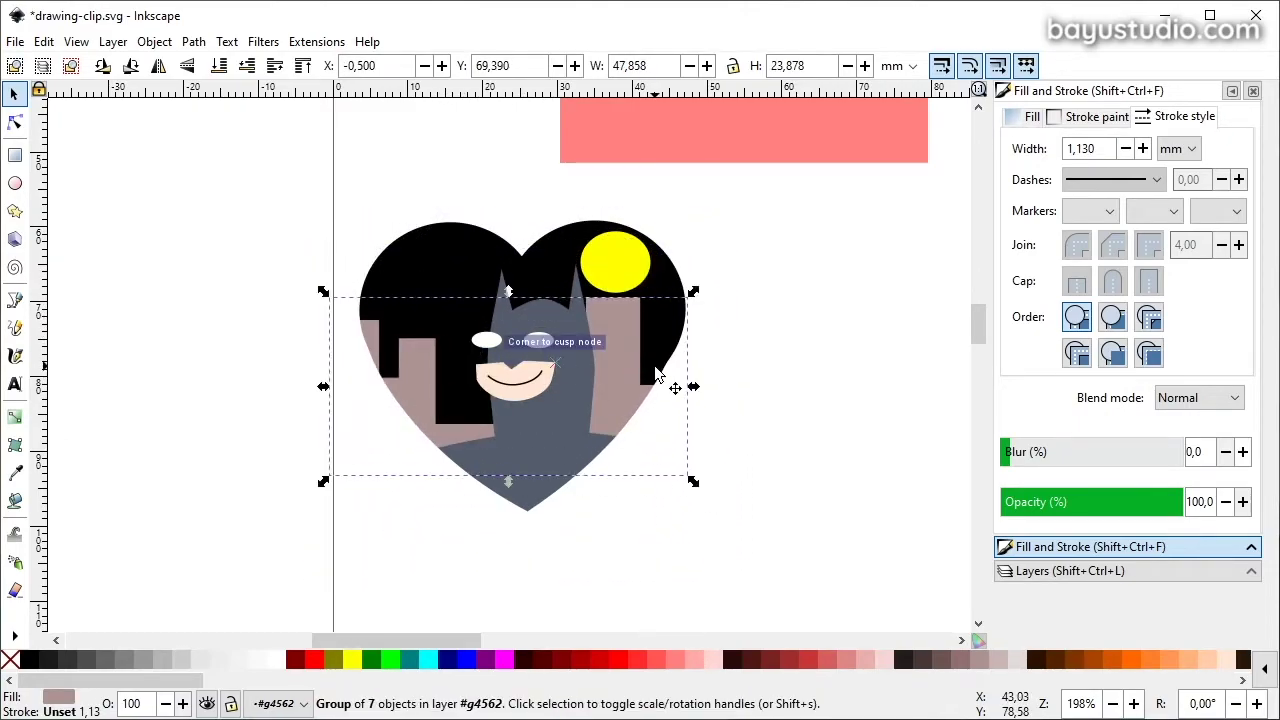
key("ctrl+z")
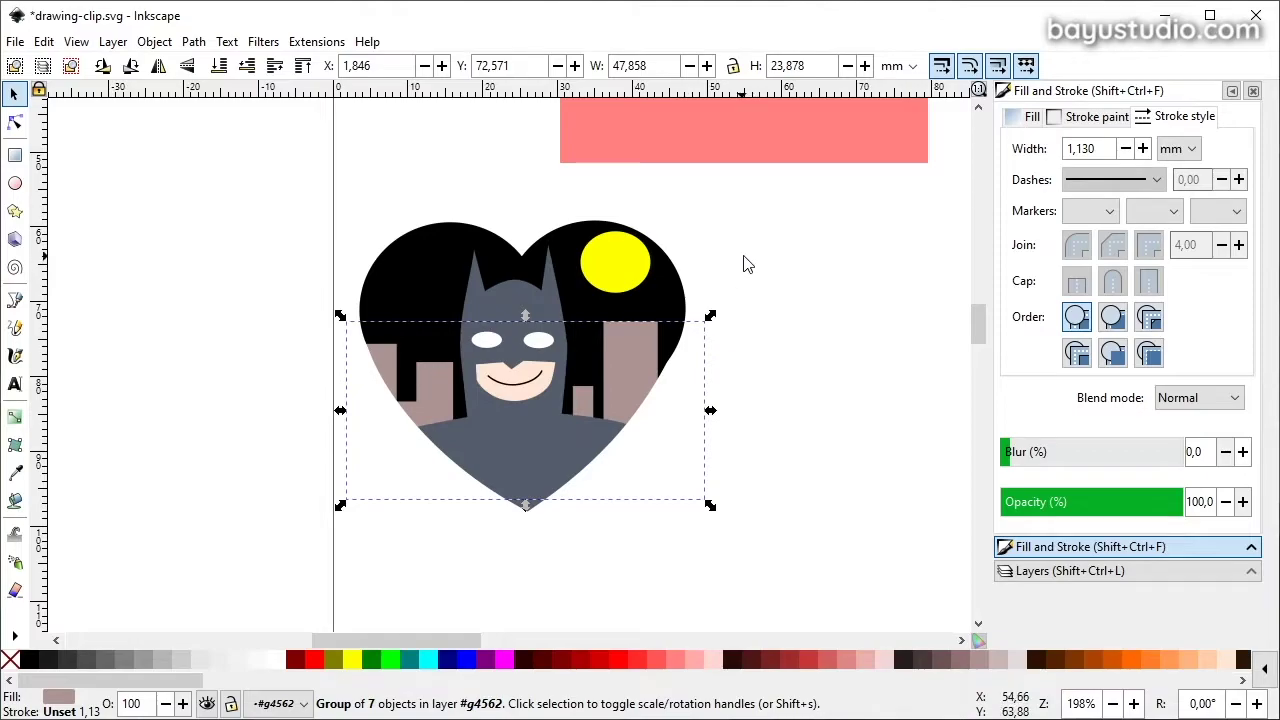
Move the whole heart-clipped Batman group slightly to the right.
left_click(785, 247)
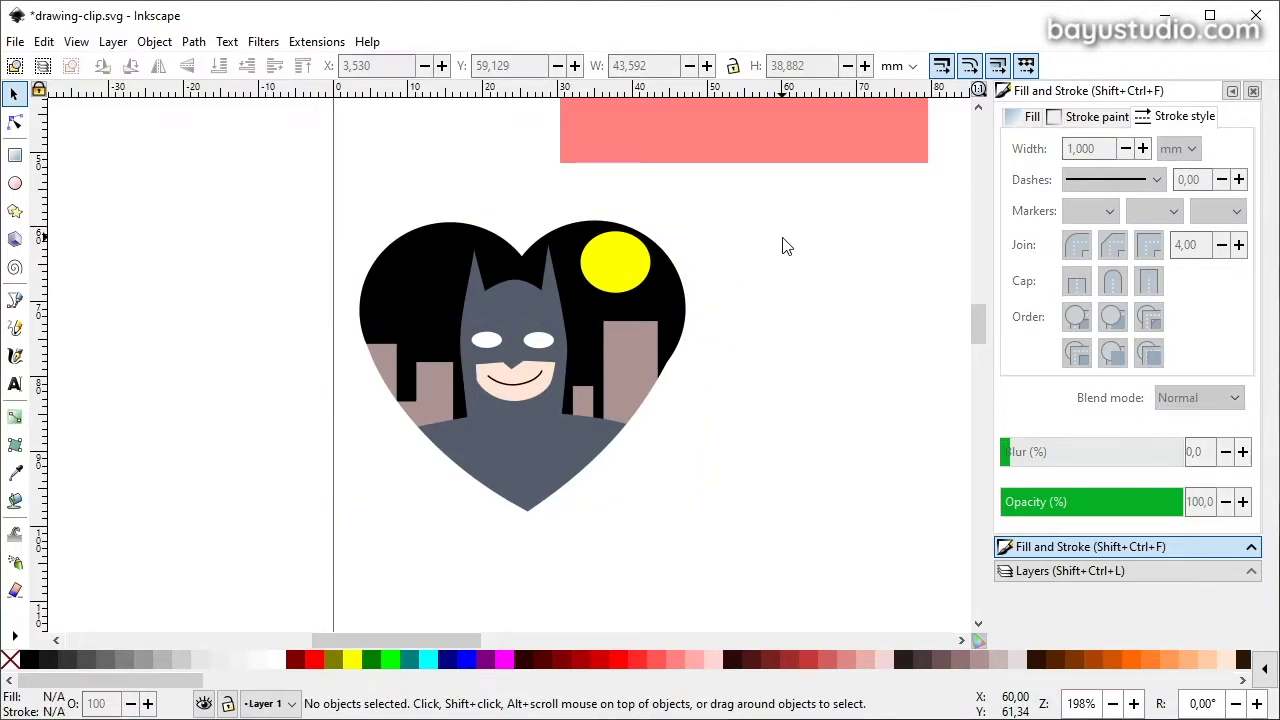
left_click(488, 368)
left_click_drag(488, 368, 512, 370)
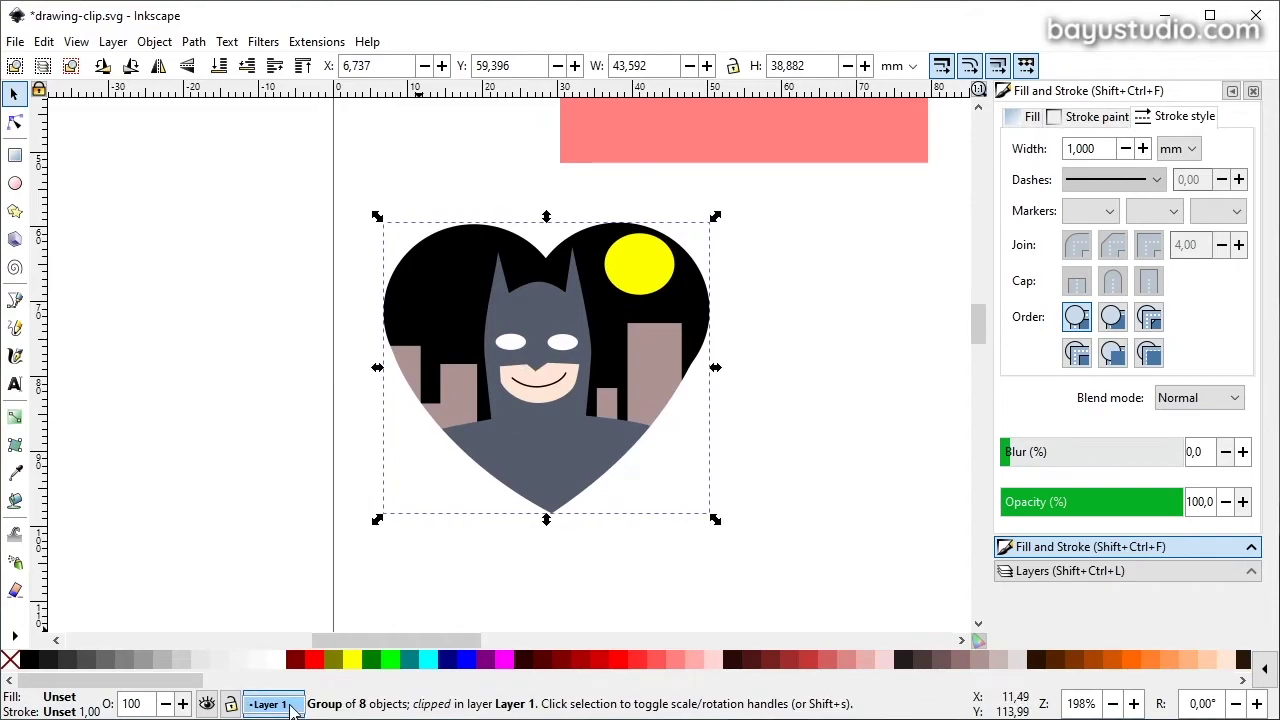
Duplicate the heart-clipped Batman, place the copy to the right, and release its clip.
key("Escape")
left_click(591, 364)
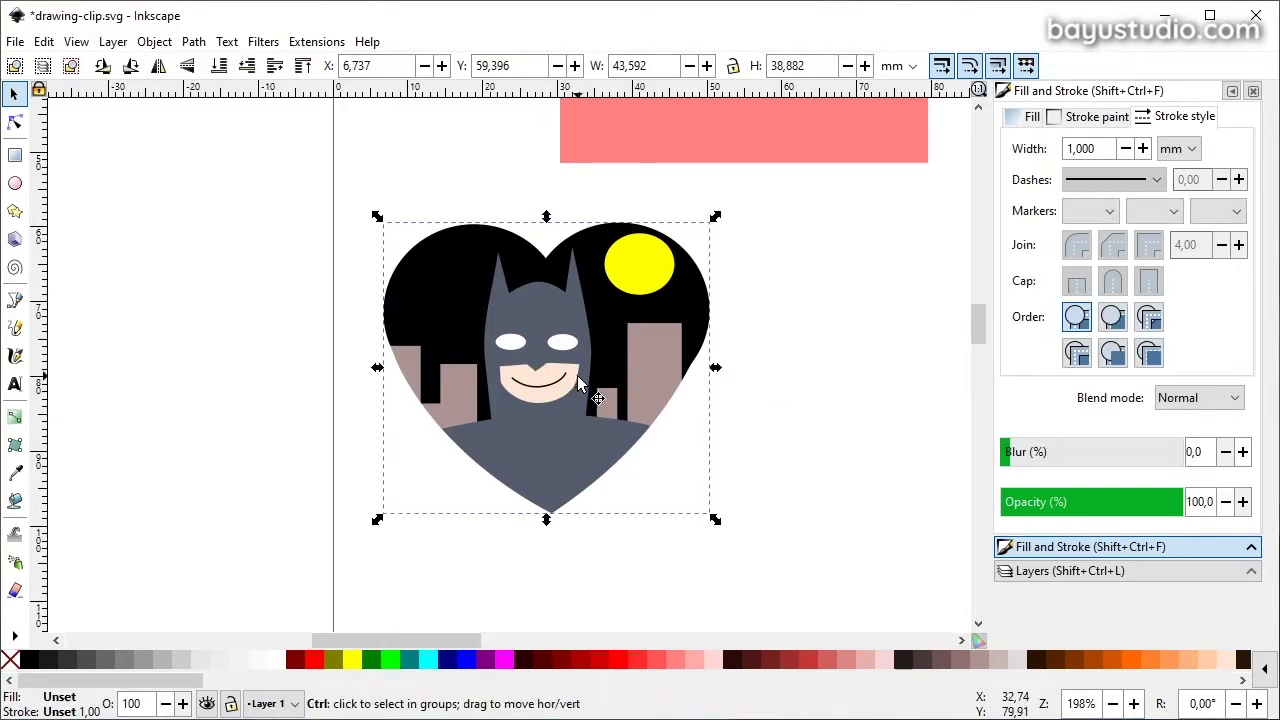
scroll(622, 408, "right", 8)
key("ctrl+v")
mouse_move(529, 391)
left_mouse_down()
mouse_move(709, 356)
mouse_move(705, 340)
left_mouse_up()
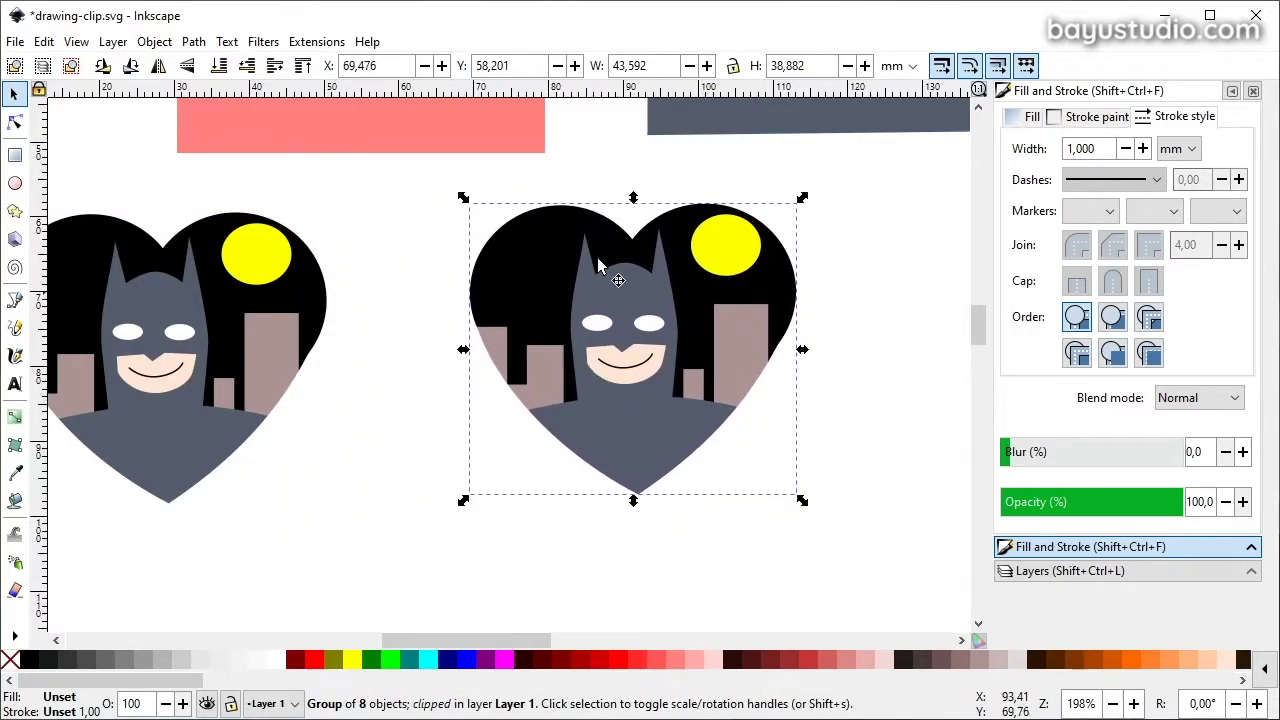
left_click(153, 41)
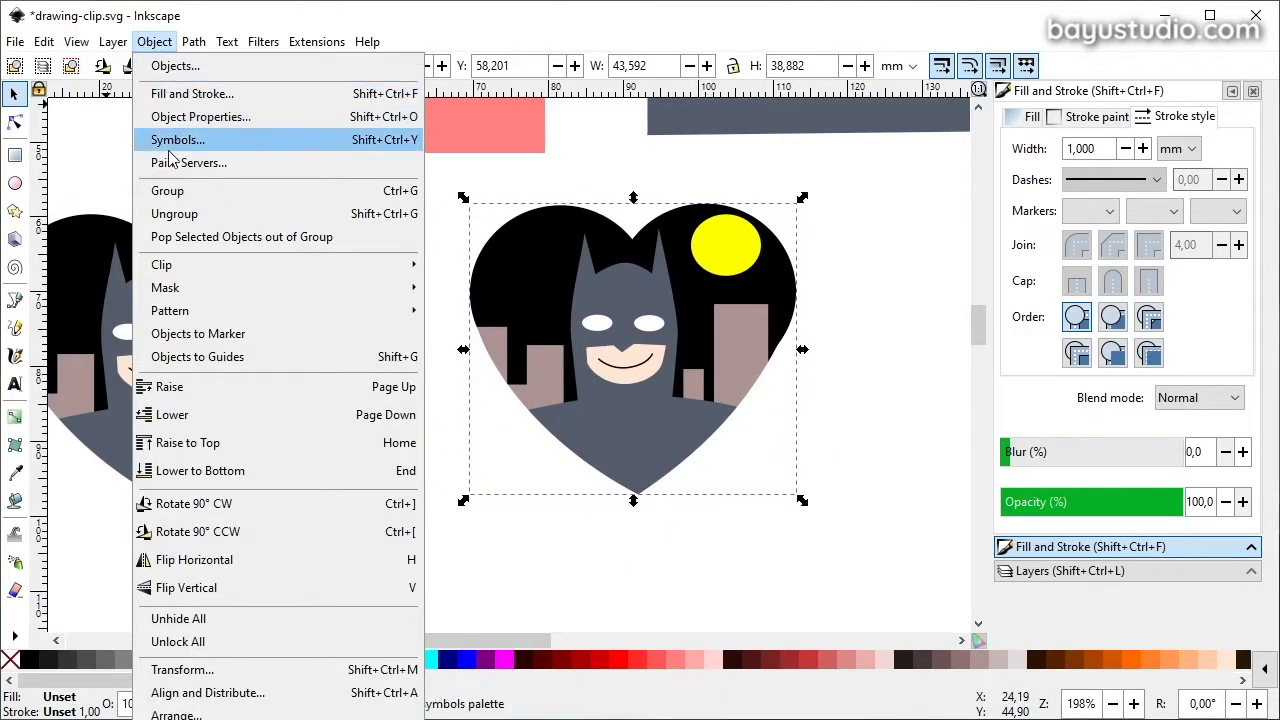
mouse_move(161, 264)
left_click(519, 292)
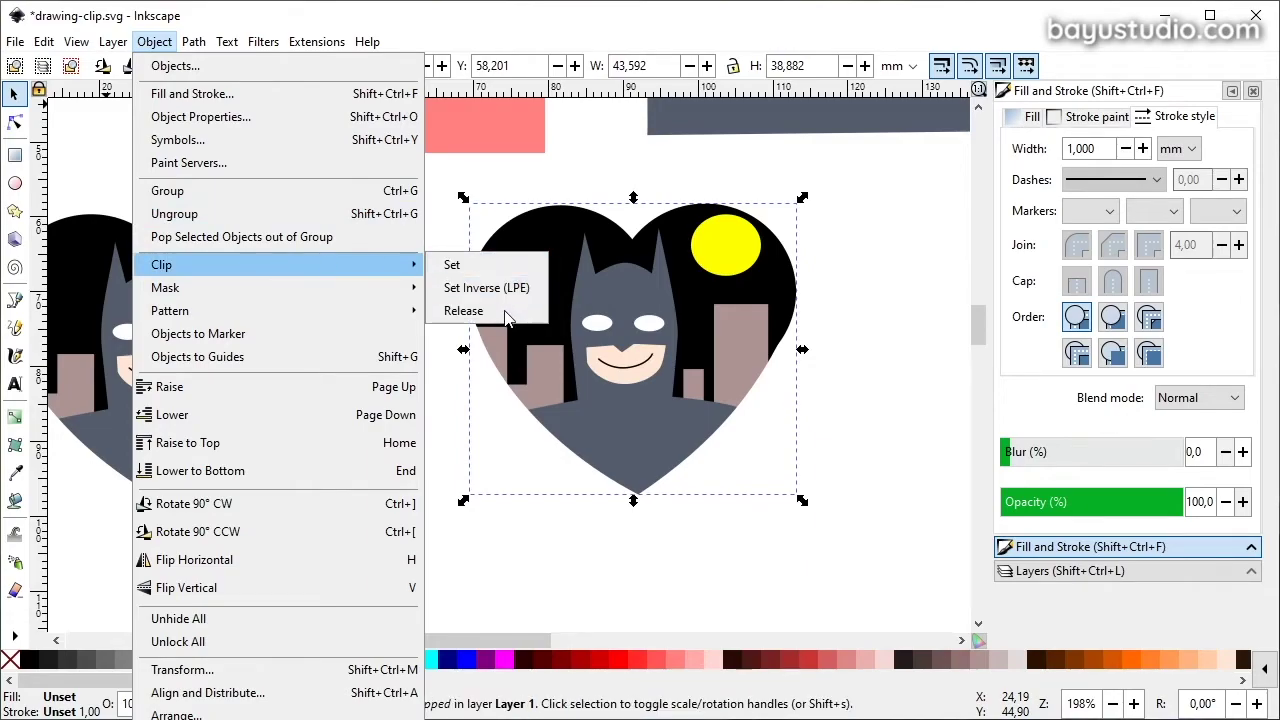
Add the text 'BAT' on the unclipped Batman scene and fill it light pink.
left_click(14, 383)
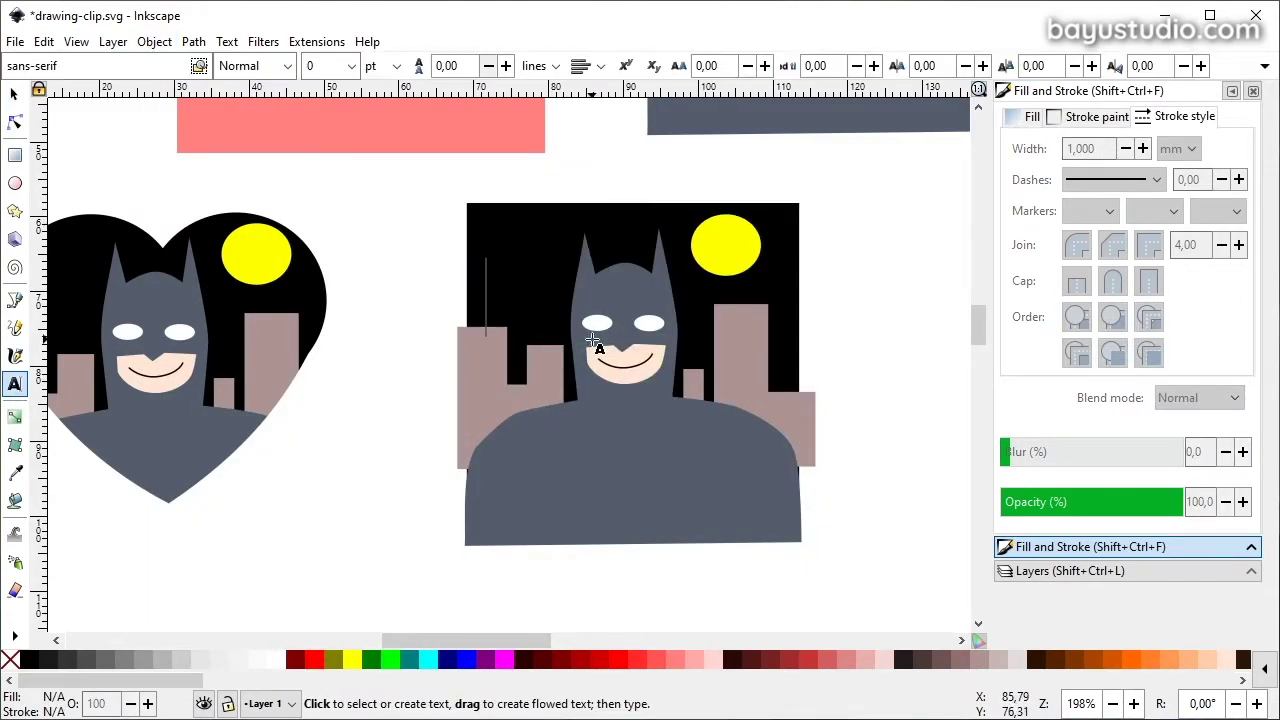
left_click(497, 333)
type("BAT")
left_click(14, 93)
left_click_drag(565, 310, 620, 395)
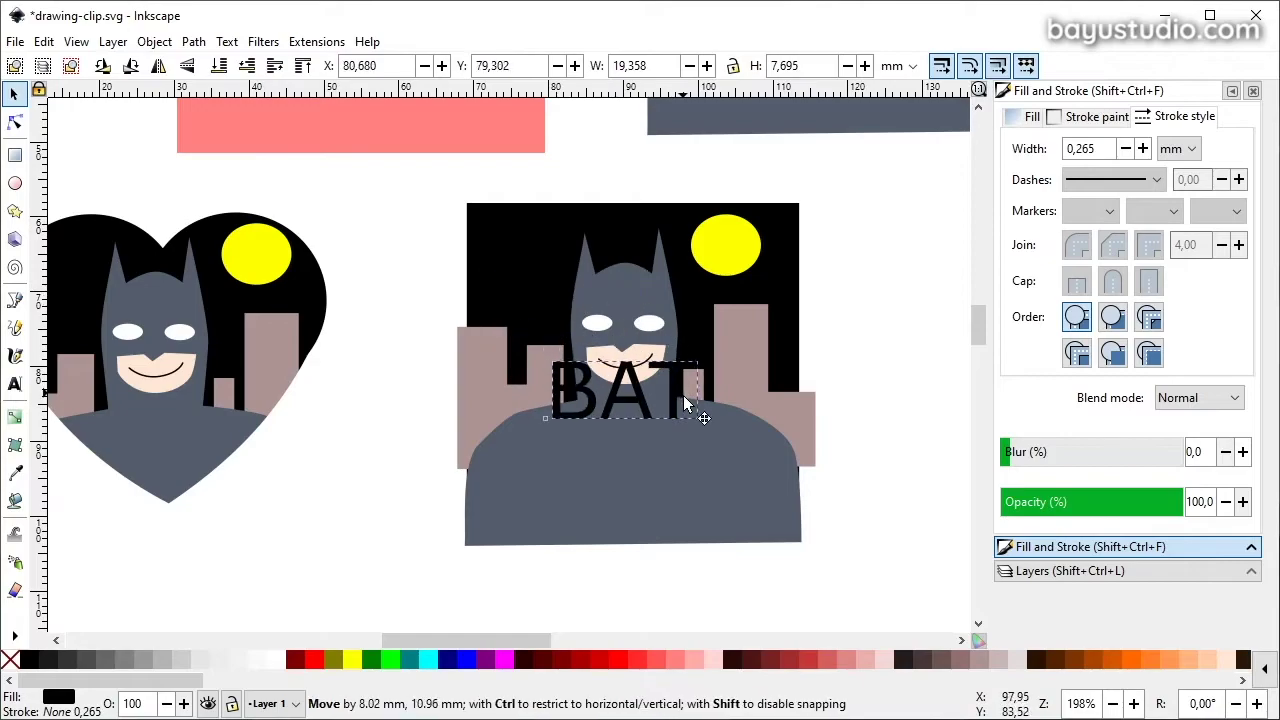
left_click(707, 659)
Change the BAT text's font family and set its style to Bold.
key("t")
left_click(199, 65)
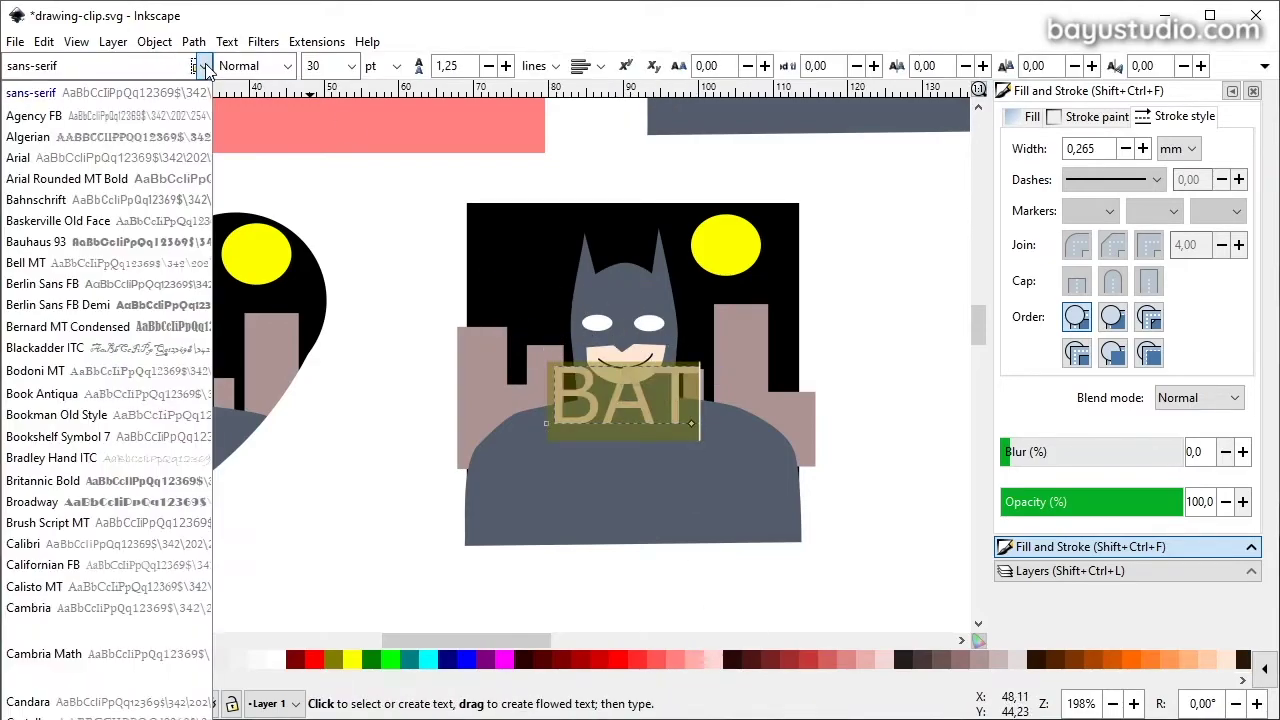
left_click(40, 160)
left_click(287, 65)
left_click(258, 149)
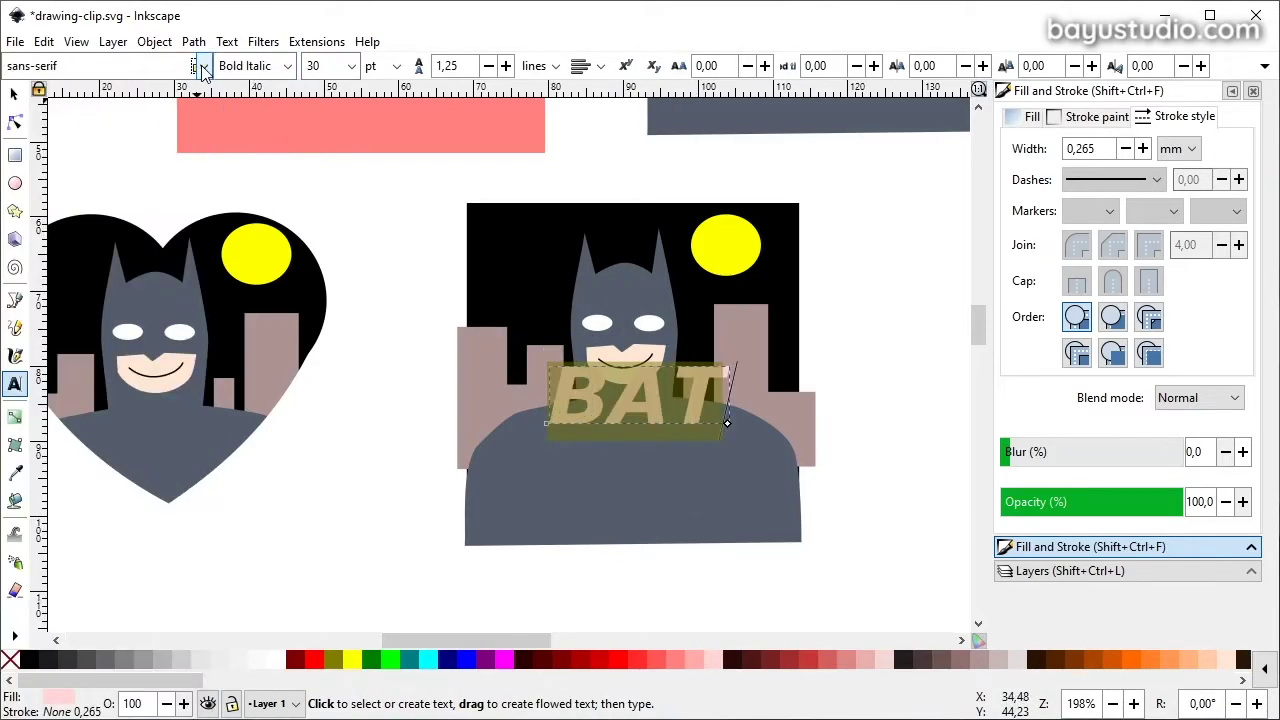
left_click(287, 65)
left_click(257, 128)
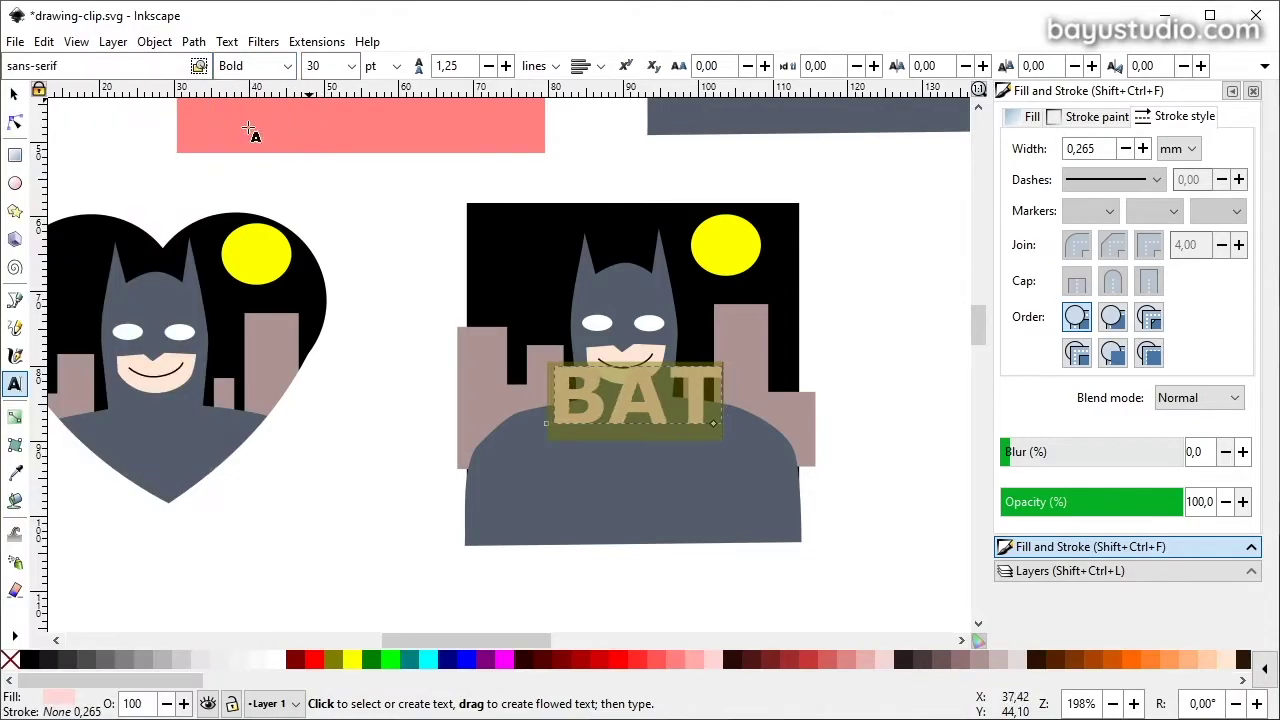
Enlarge the BAT text across the scene and select it together with the Batman scene.
key("F1")
left_click_drag(650, 400, 583, 428)
mouse_move(655, 400)
left_mouse_down()
mouse_move(803, 338)
mouse_move(764, 329)
left_mouse_up()
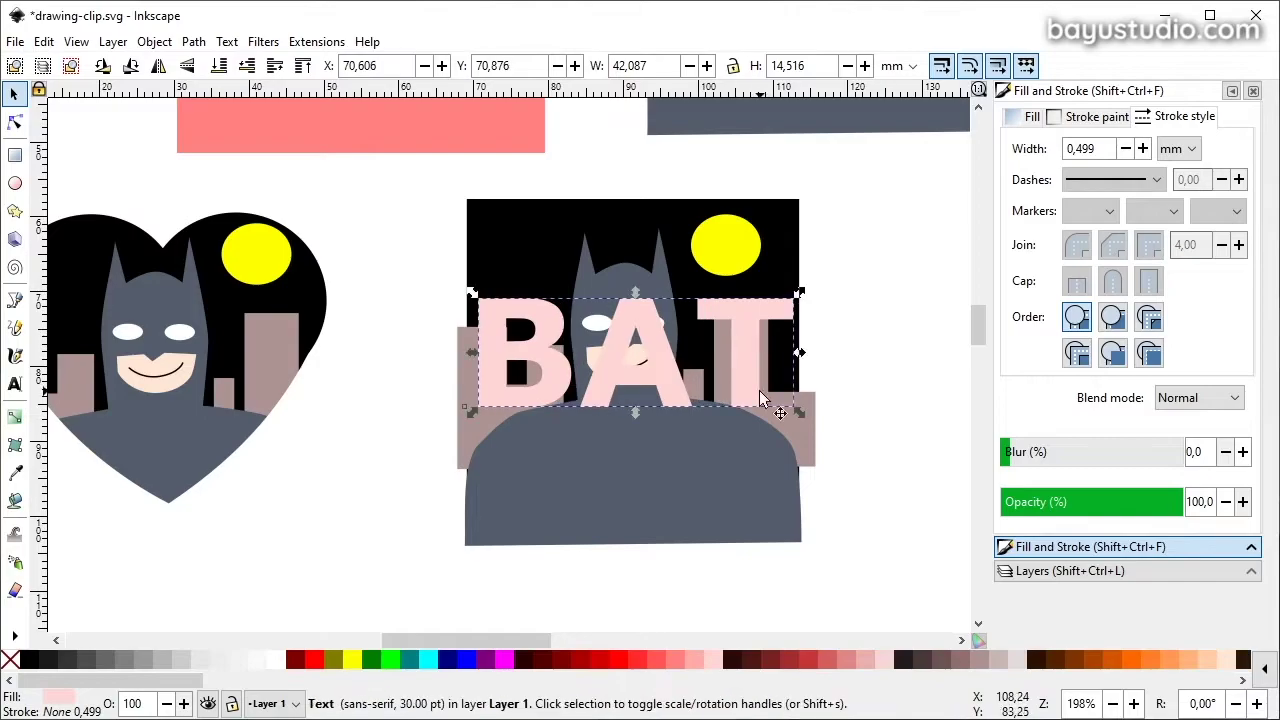
left_click(658, 265)
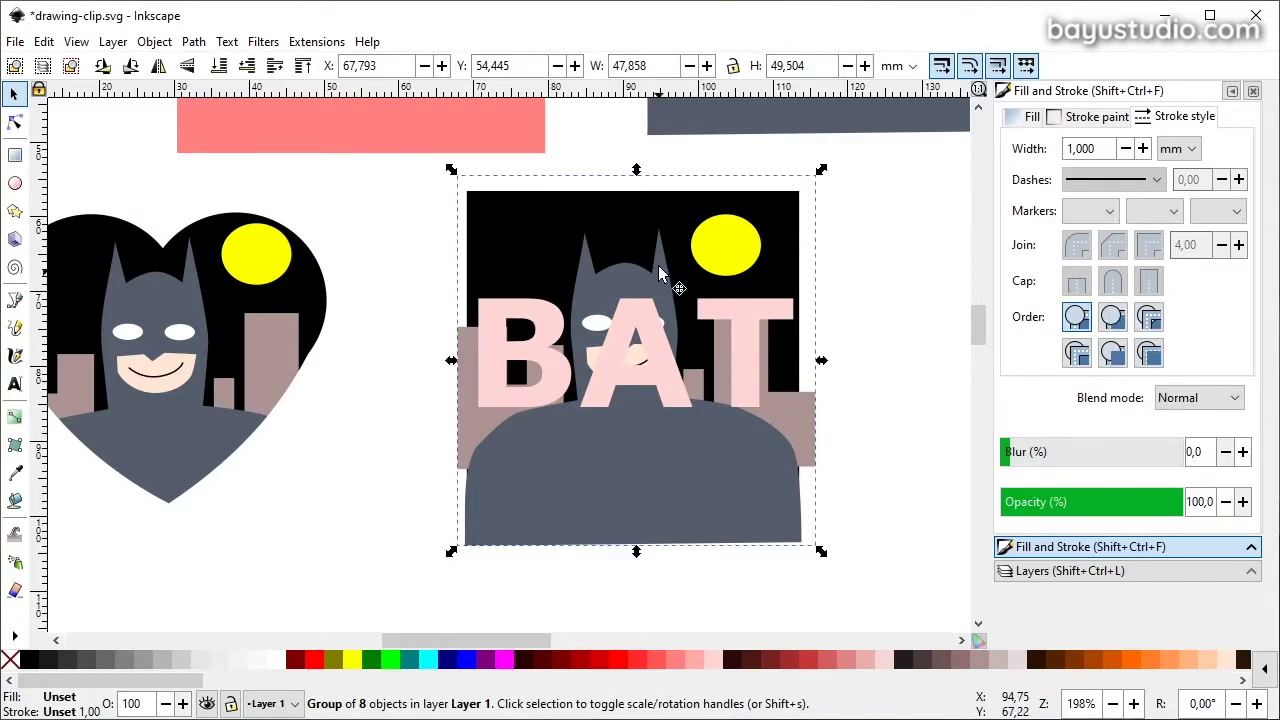
left_click_drag(658, 265, 648, 268)
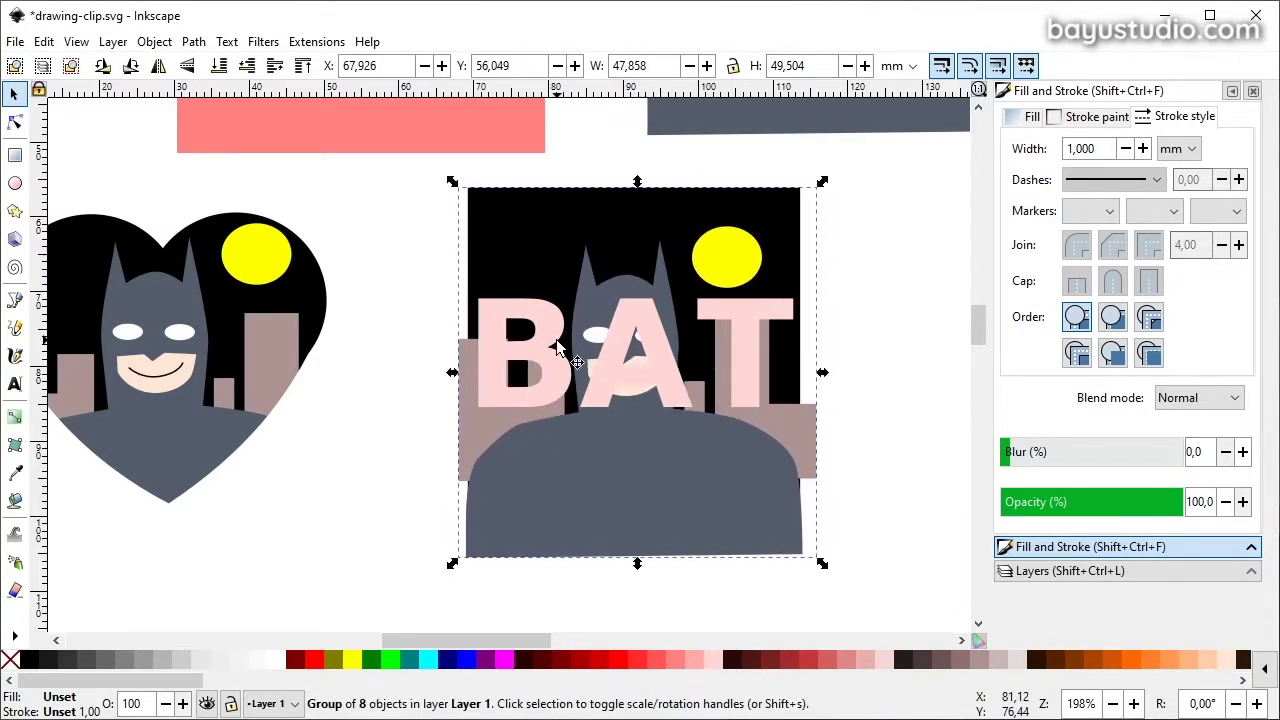
left_click_drag(549, 338, 545, 359)
left_click_drag(384, 604, 870, 183)
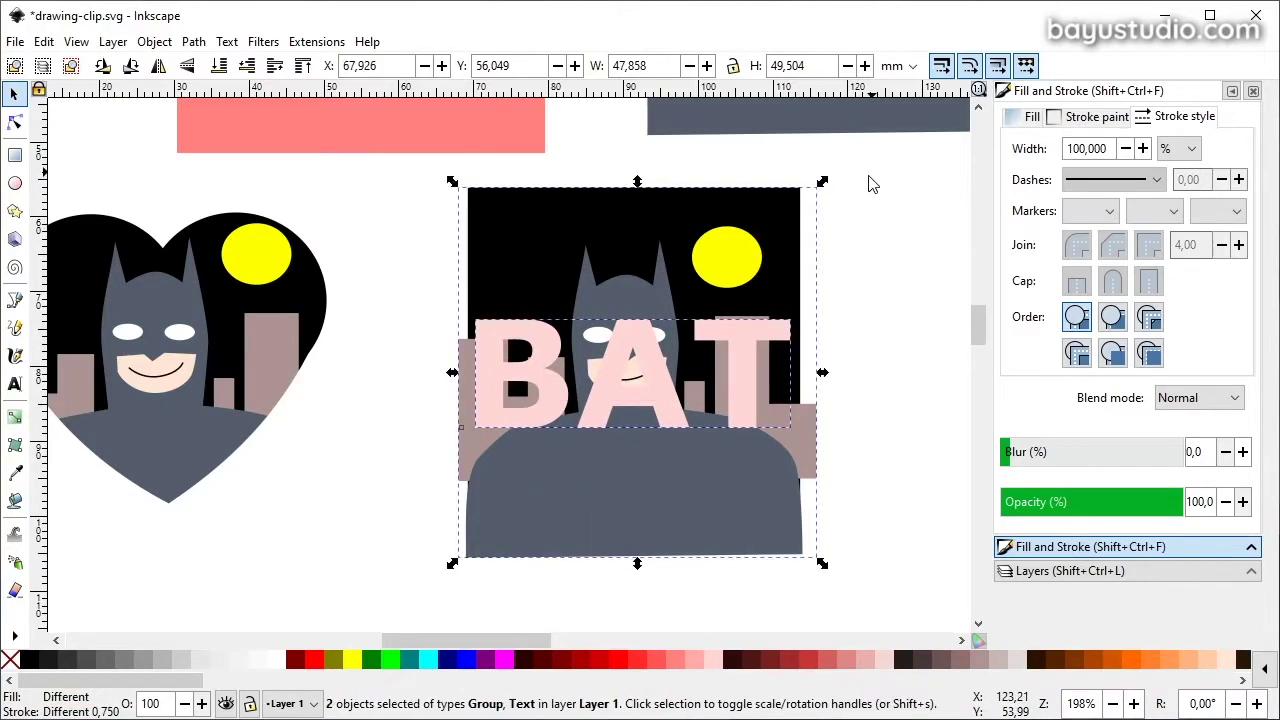
left_click(154, 41)
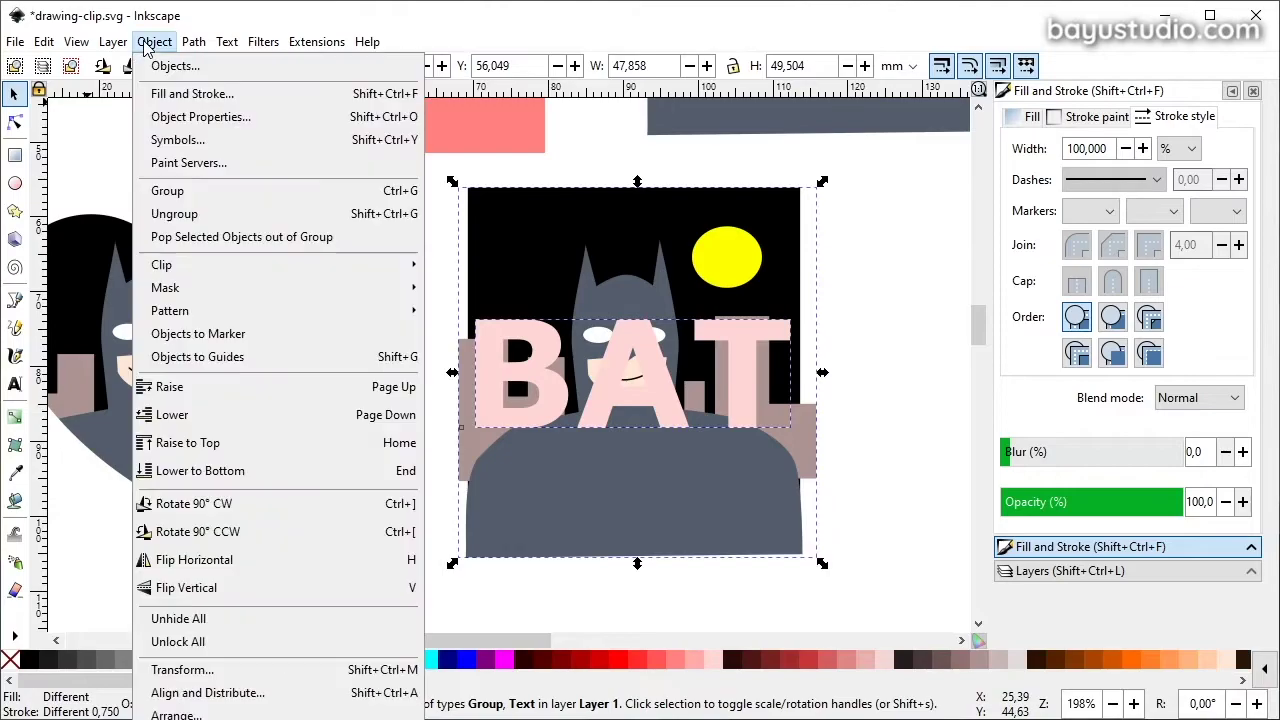
Clip the Batman scene copy into the BAT lettering and select the result.
left_click(440, 264)
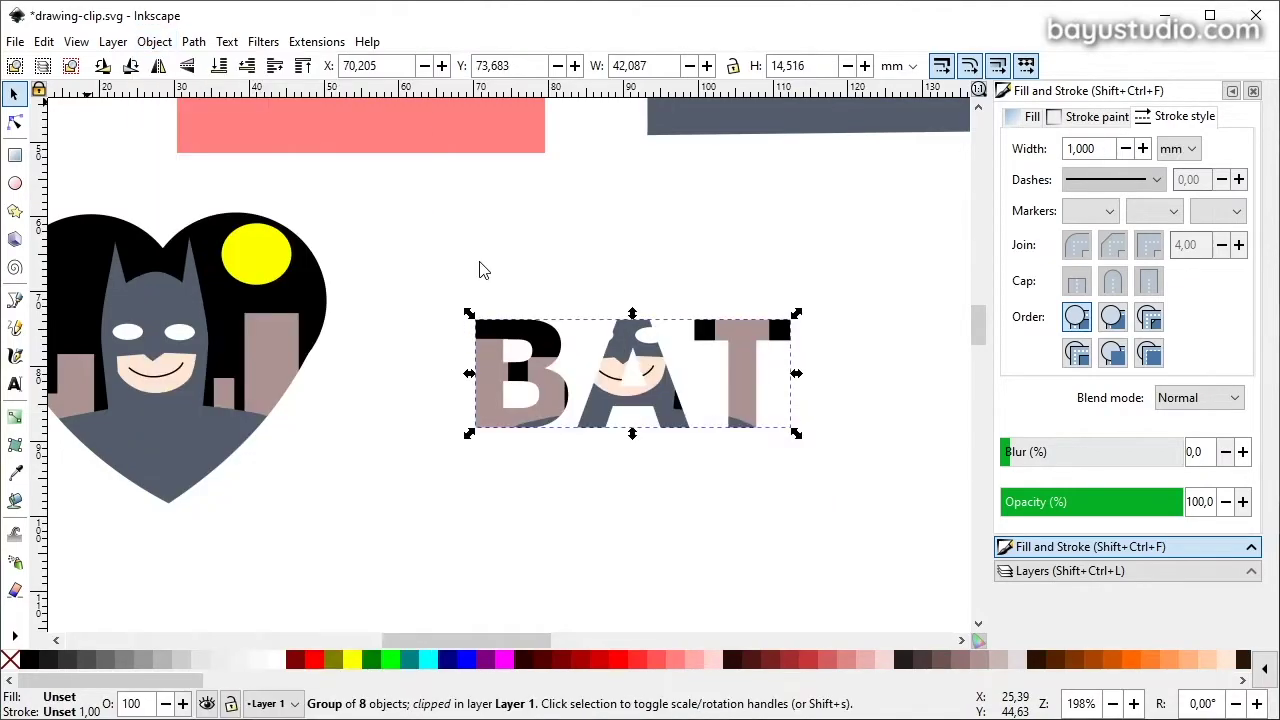
left_click(655, 517)
left_click(612, 385)
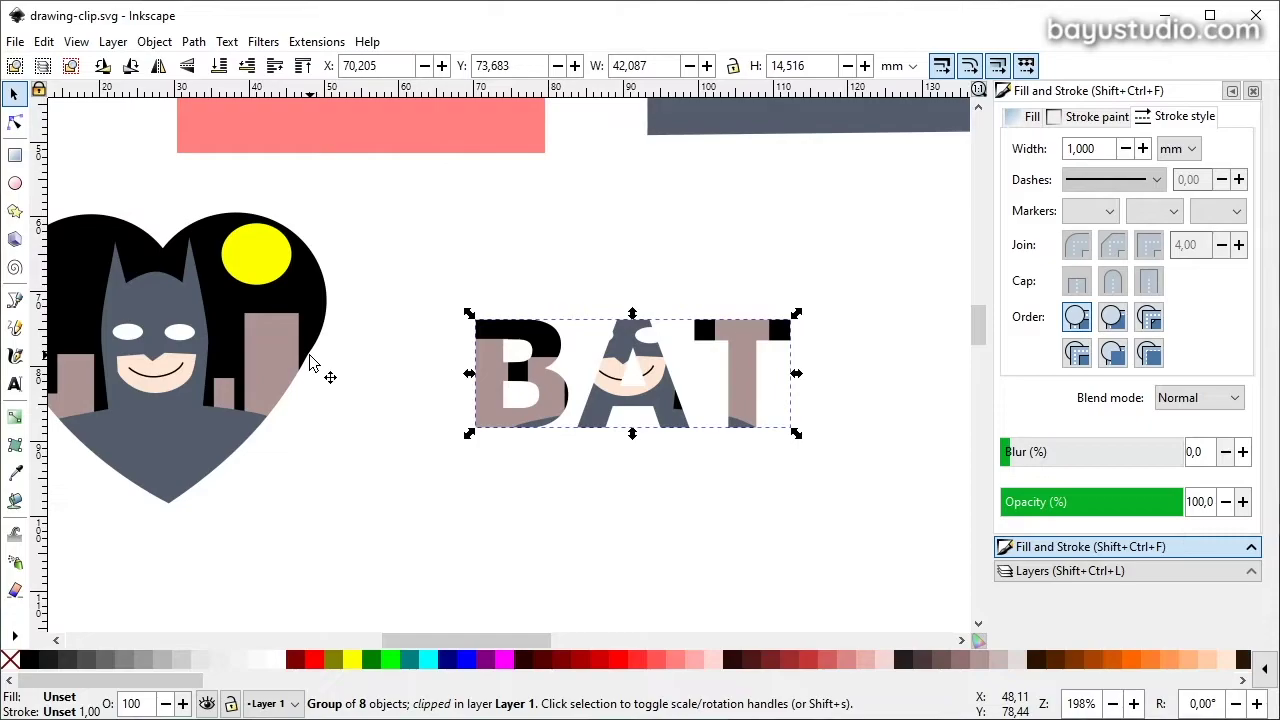
scroll(320, 362, "down", 4)
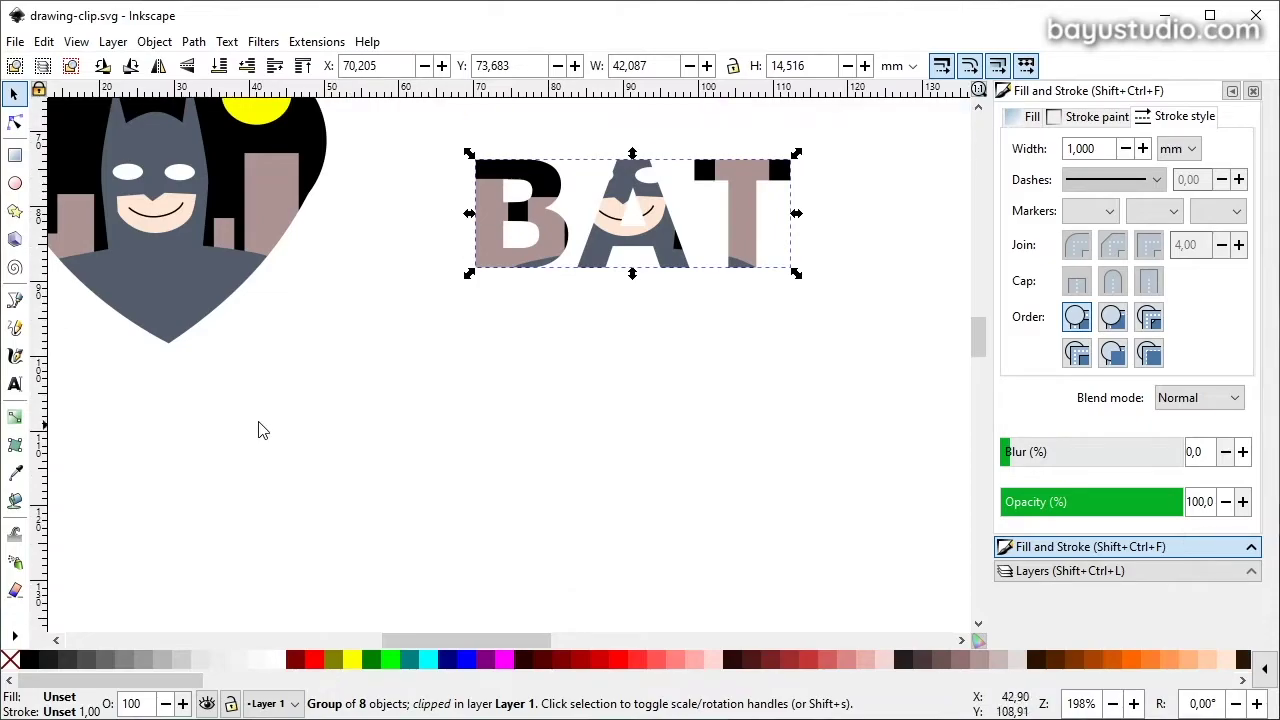
Select the green ellipse and widen it.
key("b")
left_click(240, 386)
left_click_drag(300, 500, 394, 486)
left_click(408, 405)
left_click(240, 386)
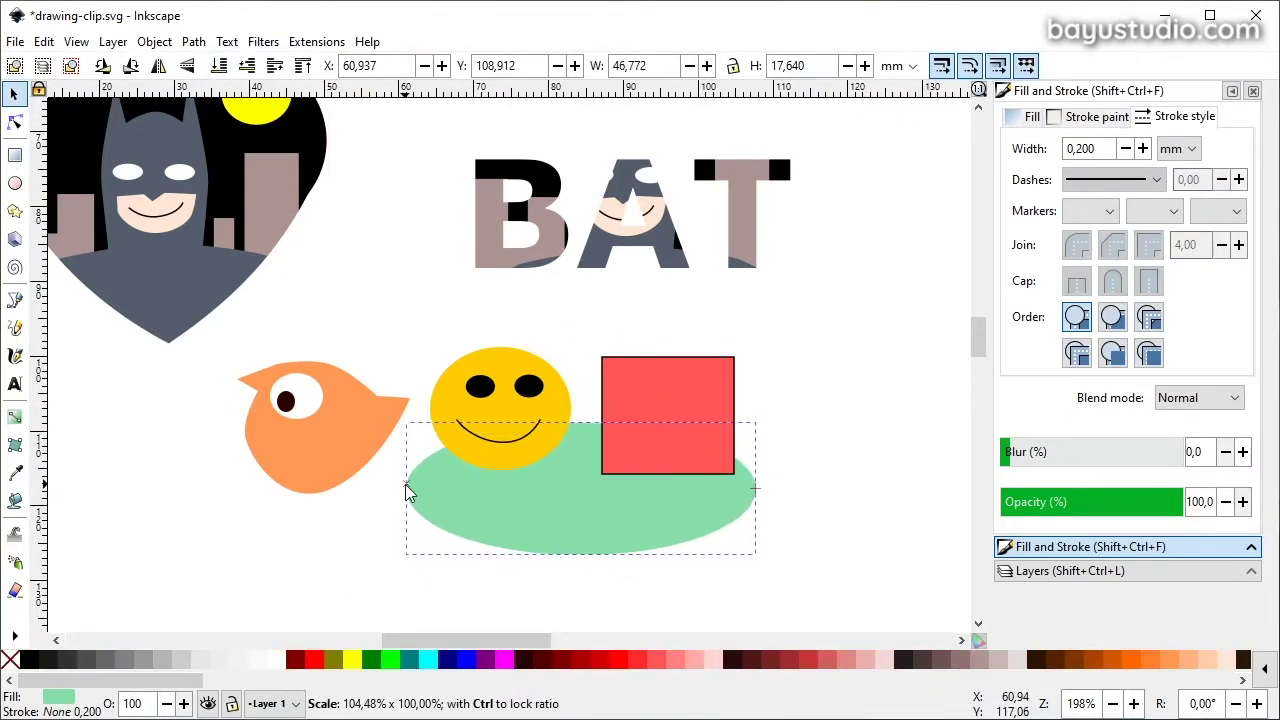
left_click_drag(397, 490, 394, 494)
left_click(400, 600)
left_click_drag(407, 640, 418, 641)
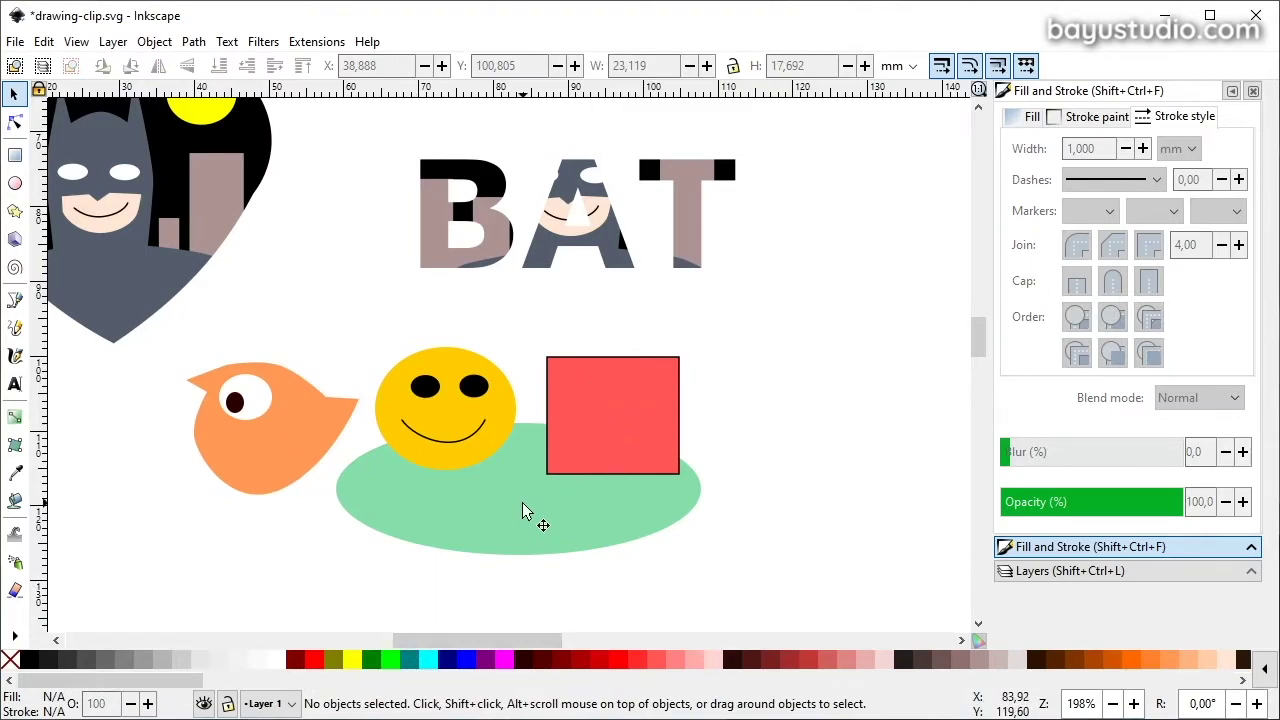
Draw a closed pen polygon spanning the bird, smiley, red square and green ellipse.
key("r")
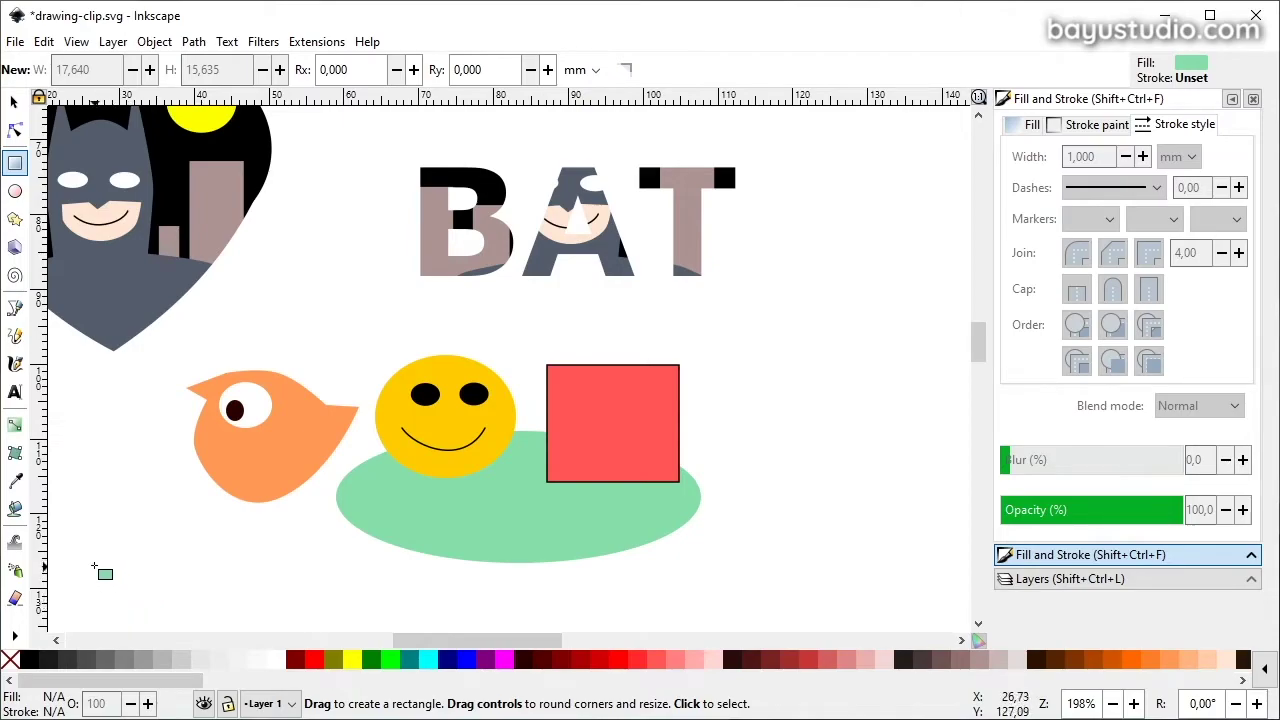
key("b")
left_click(153, 586)
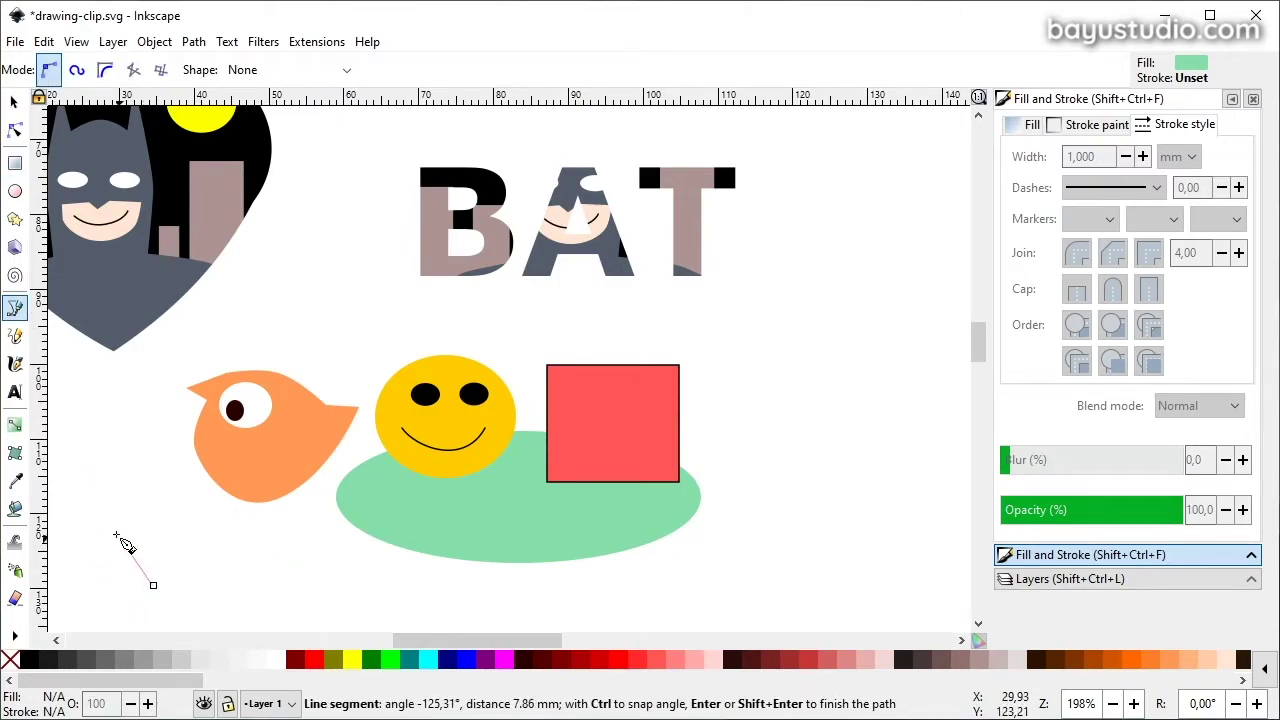
left_click(108, 522)
left_click(140, 466)
left_click(695, 418)
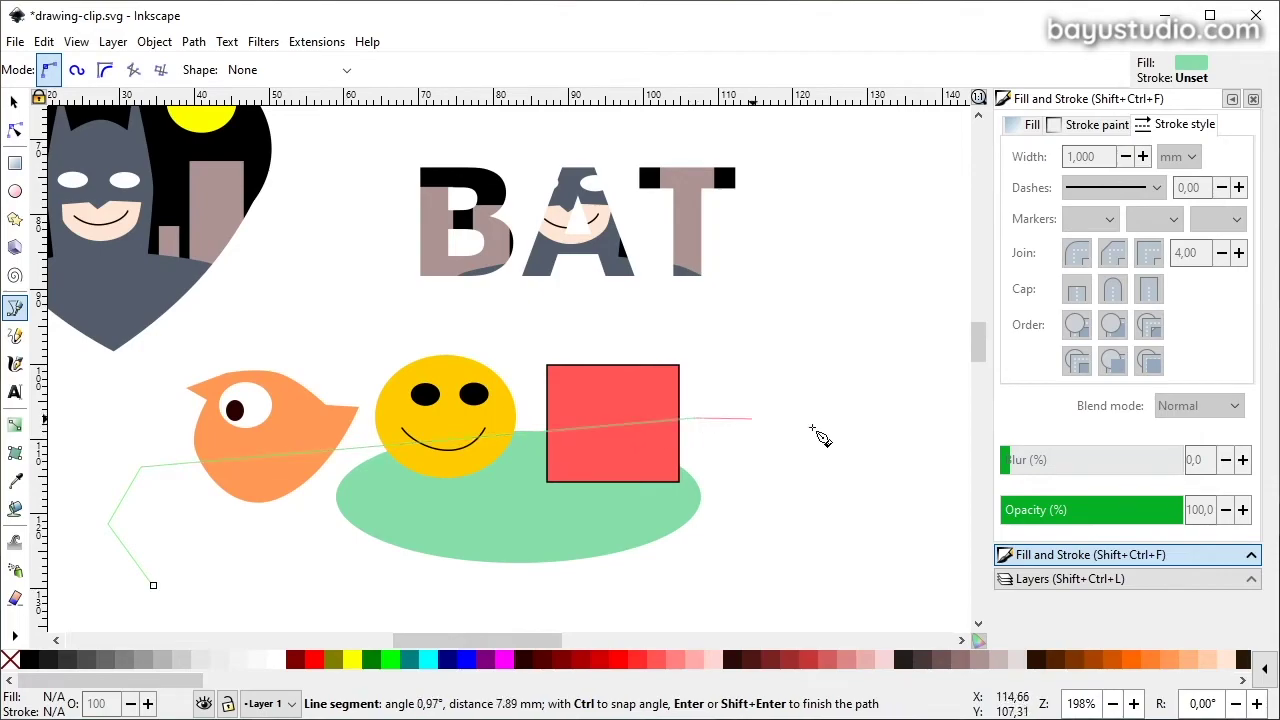
left_click(848, 442)
left_click(826, 557)
left_click_drag(643, 612, 630, 614)
left_click(153, 586)
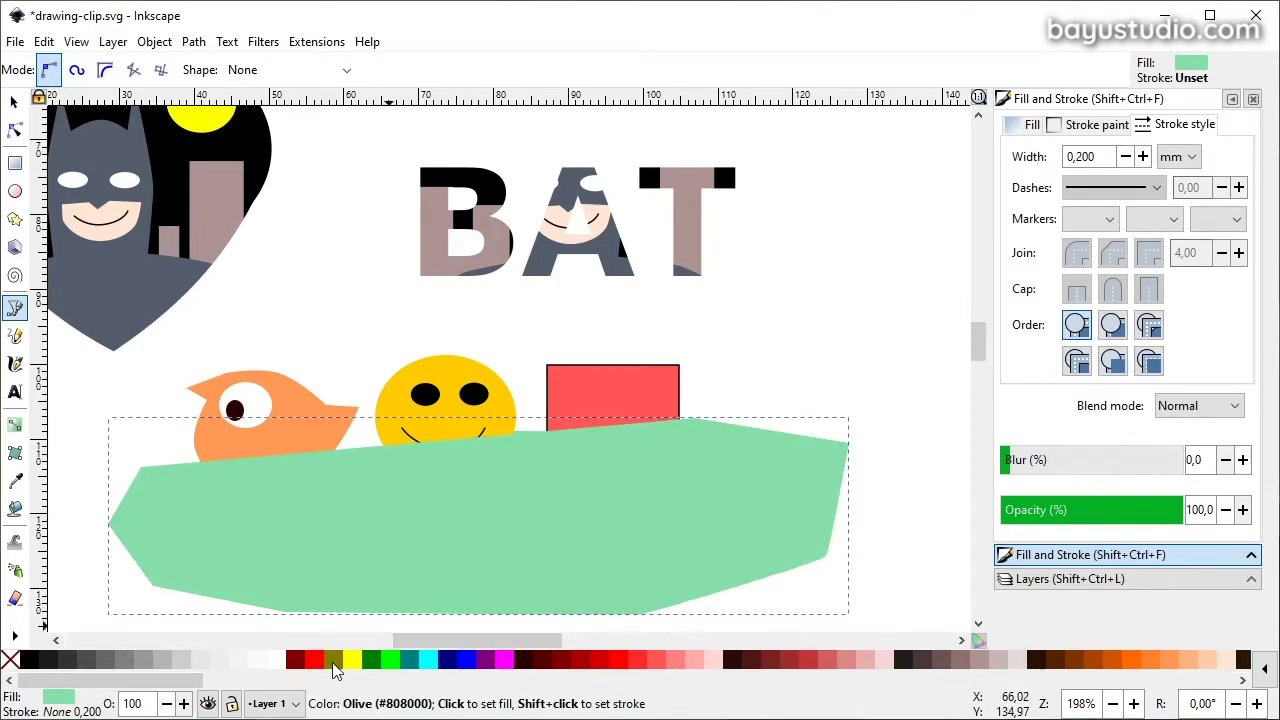
Give the band a black outline and light-pink fill, squashed to about half height.
left_click(333, 660)
left_click(30, 660, "shift")
key("s")
left_click_drag(978, 340, 978, 352)
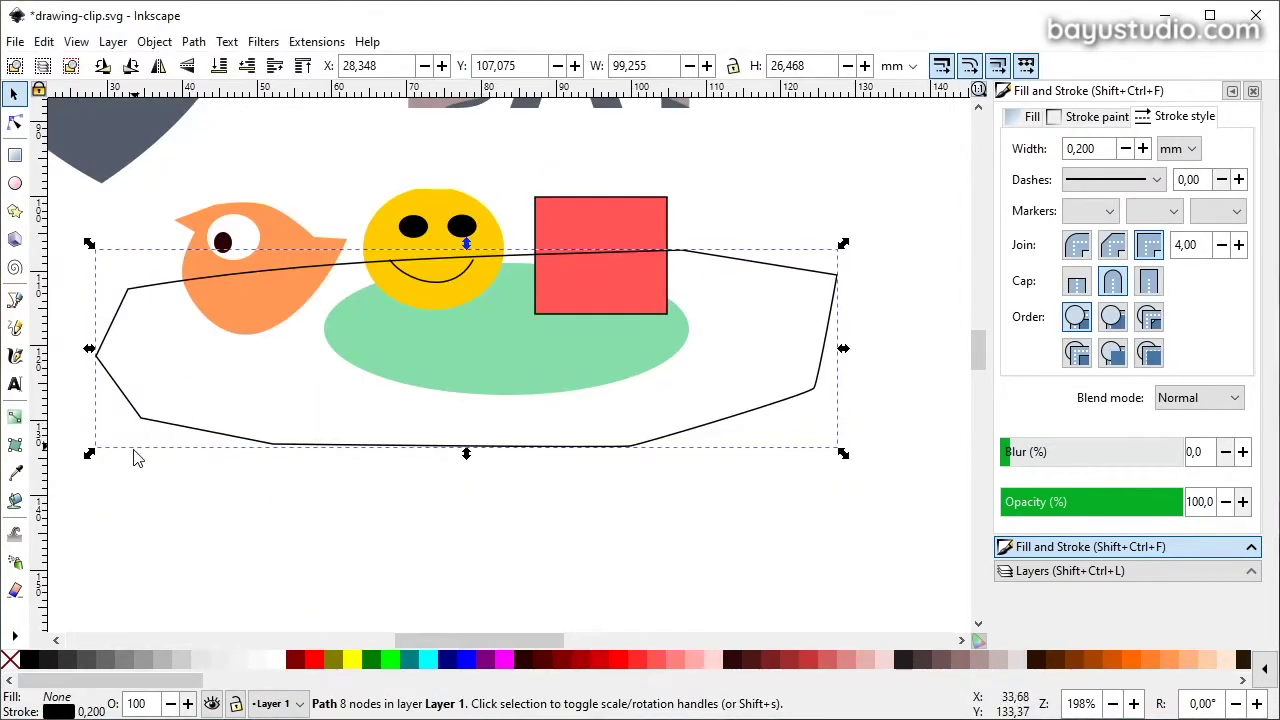
left_click_drag(466, 453, 466, 345)
left_click(850, 660)
key("Escape")
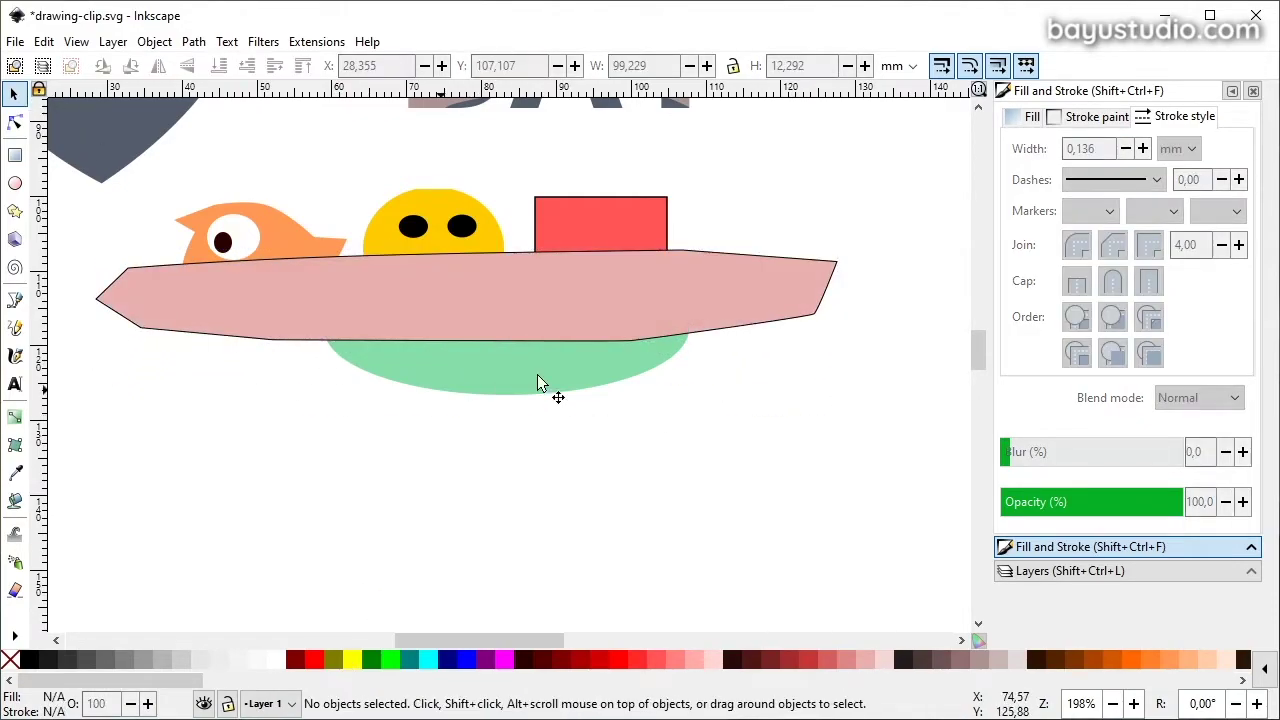
Select the pink band with the bird, smiley, red square and green ellipse, and clip them.
left_click(545, 268)
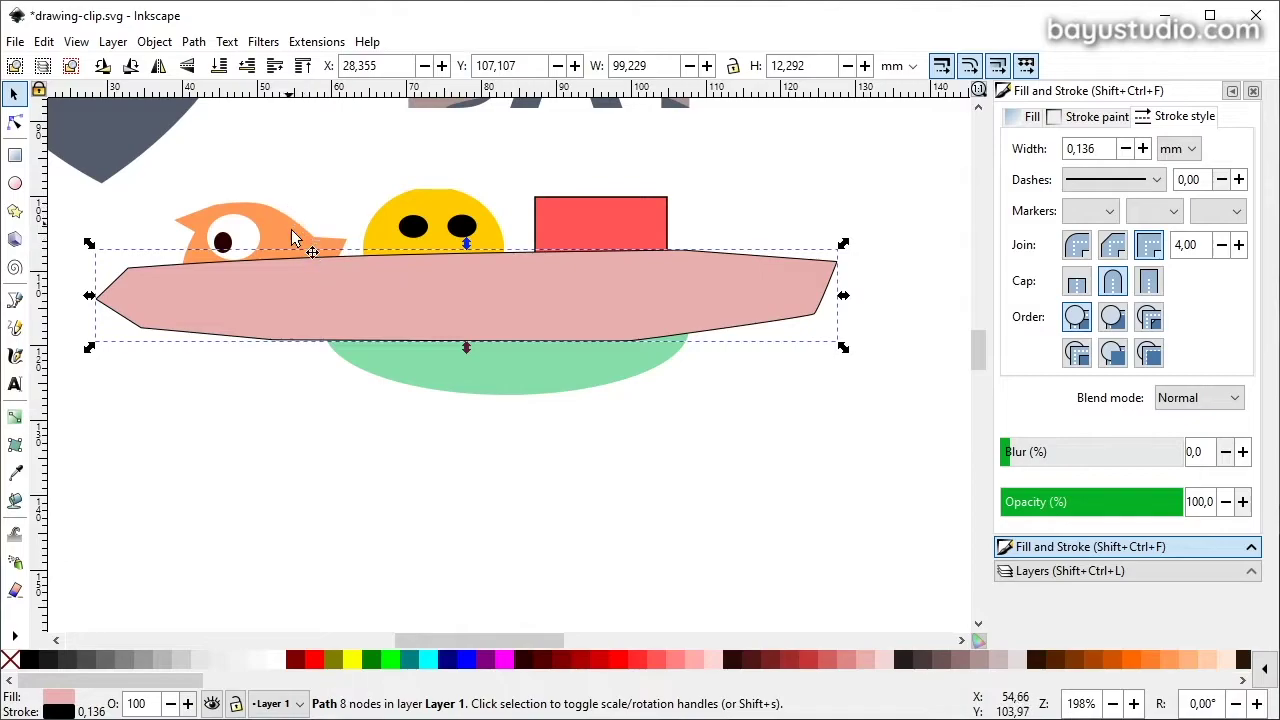
left_click_drag(79, 441, 913, 184)
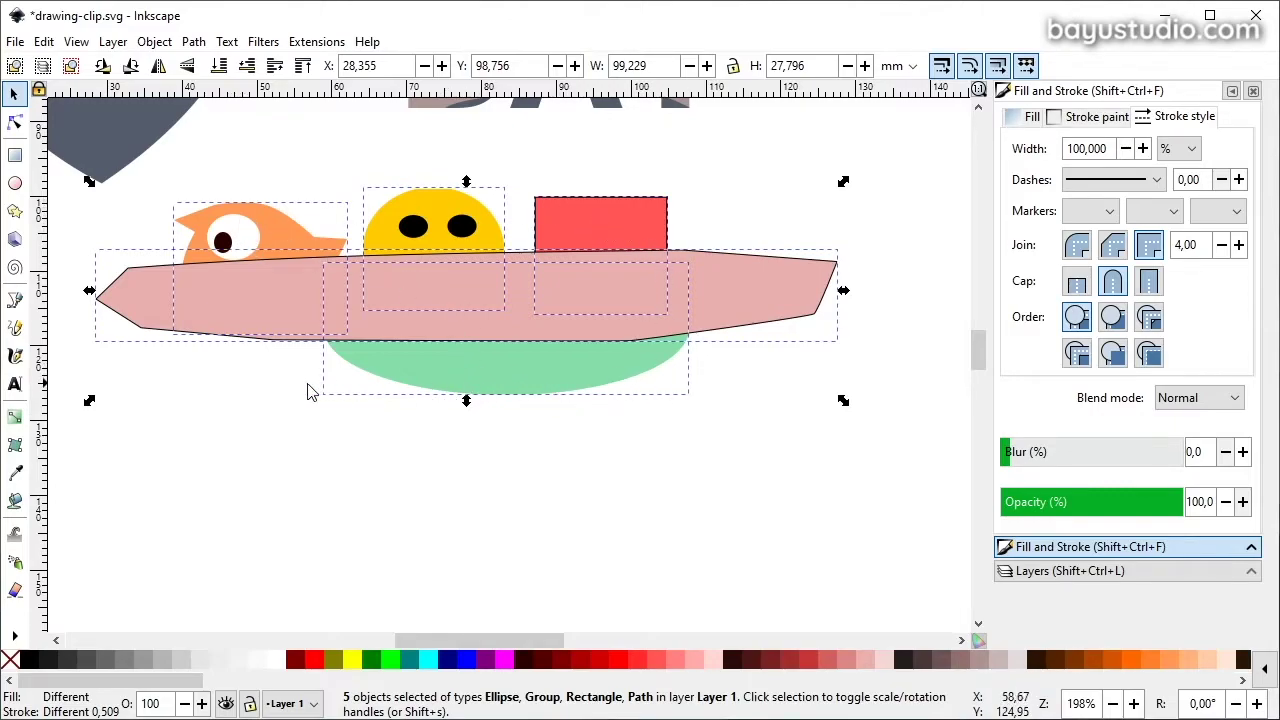
left_click(155, 42)
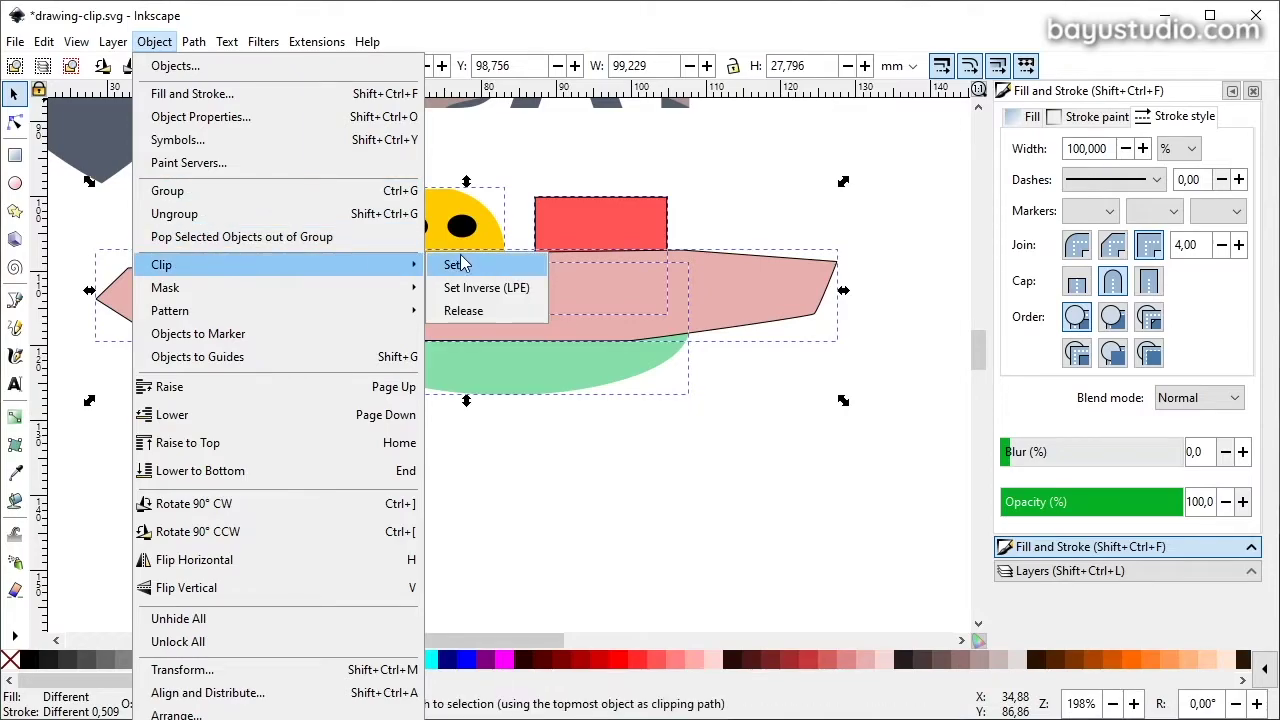
left_click(462, 260)
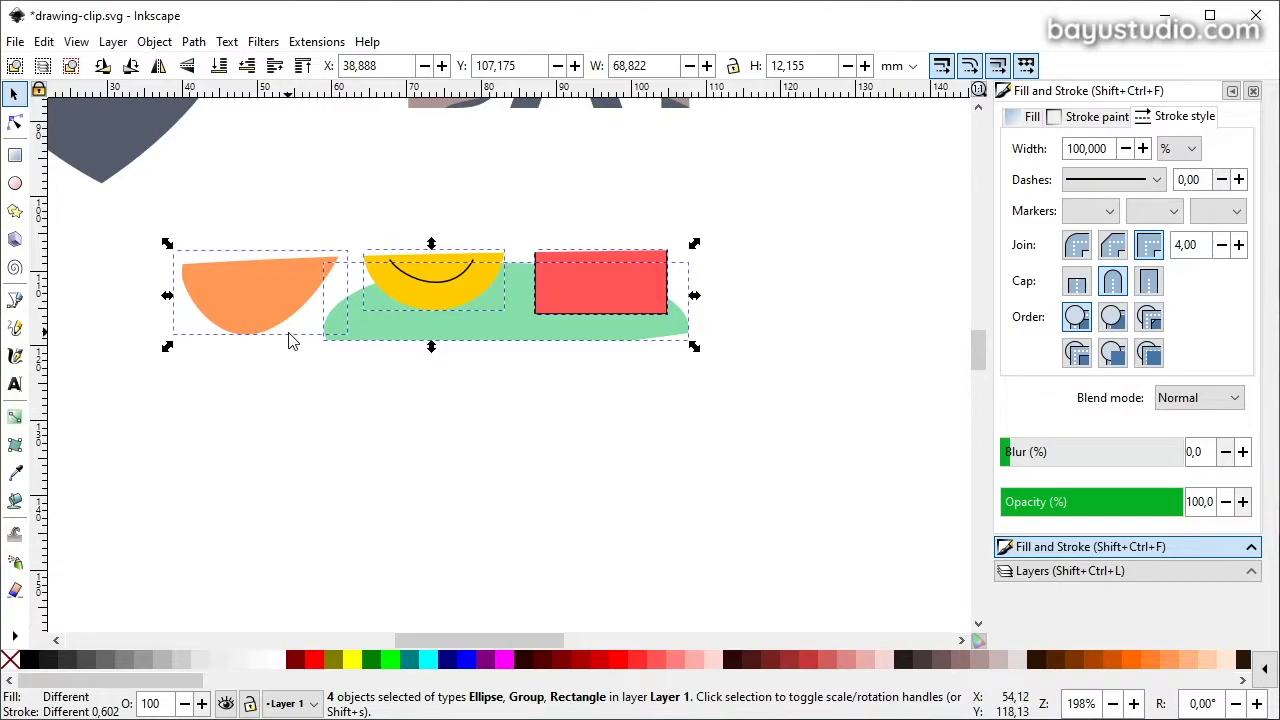
Drag the clipped bird, green ellipse, smiley and red rectangle strips to separate positions.
left_click(285, 380)
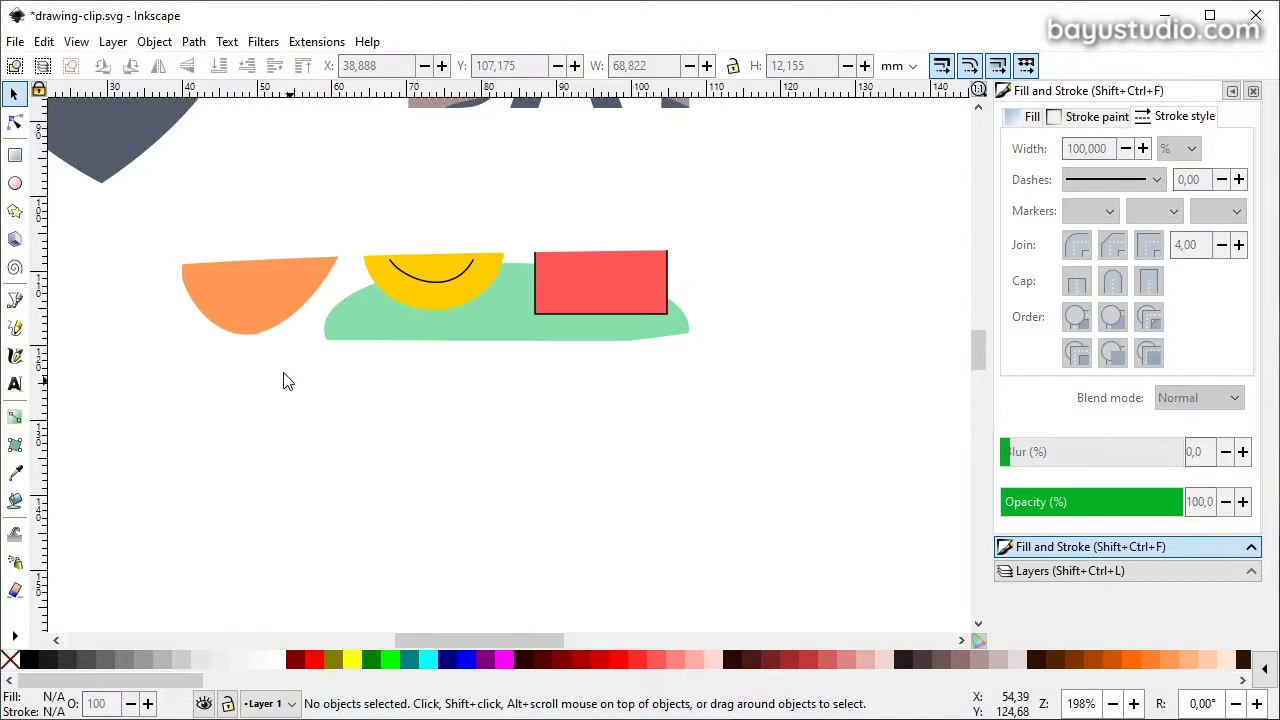
left_click(277, 309)
left_click_drag(277, 309, 200, 282)
left_click(479, 337)
left_click_drag(479, 337, 503, 417)
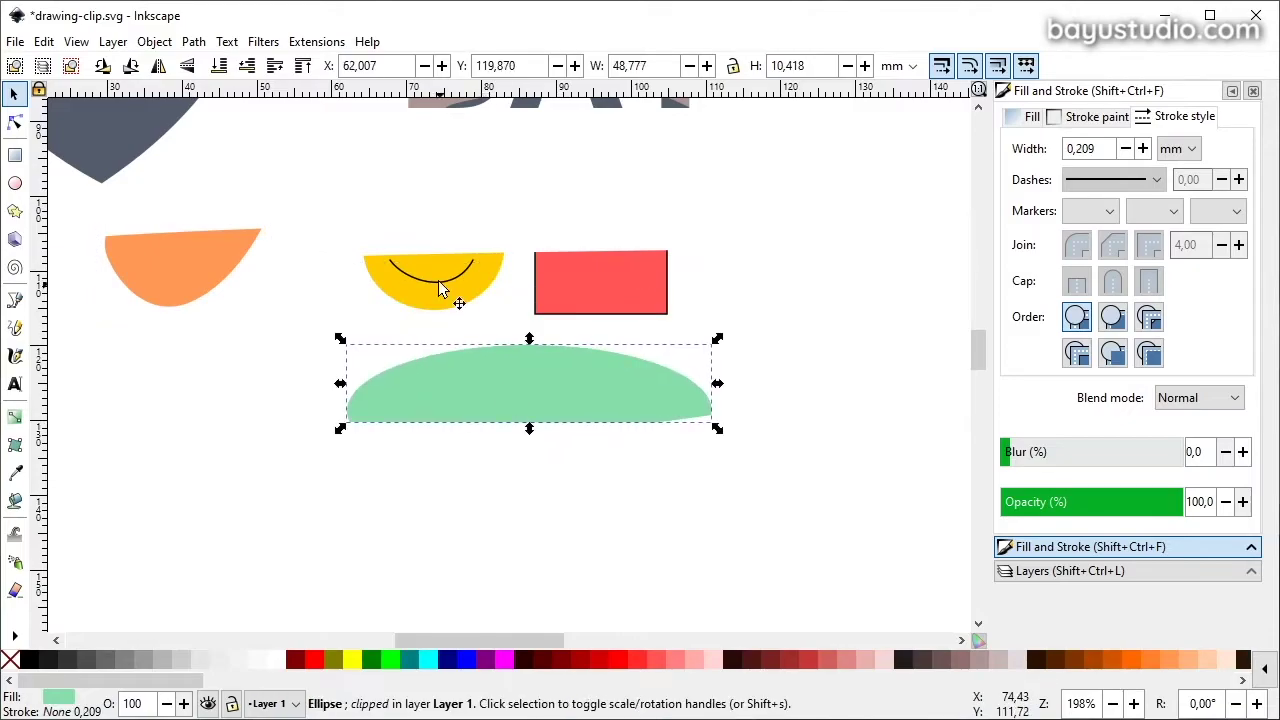
left_click_drag(440, 290, 448, 268)
left_click(571, 292)
left_click_drag(571, 292, 741, 309)
mouse_move(185, 272)
left_mouse_down()
mouse_move(194, 317)
mouse_move(215, 323)
left_mouse_up()
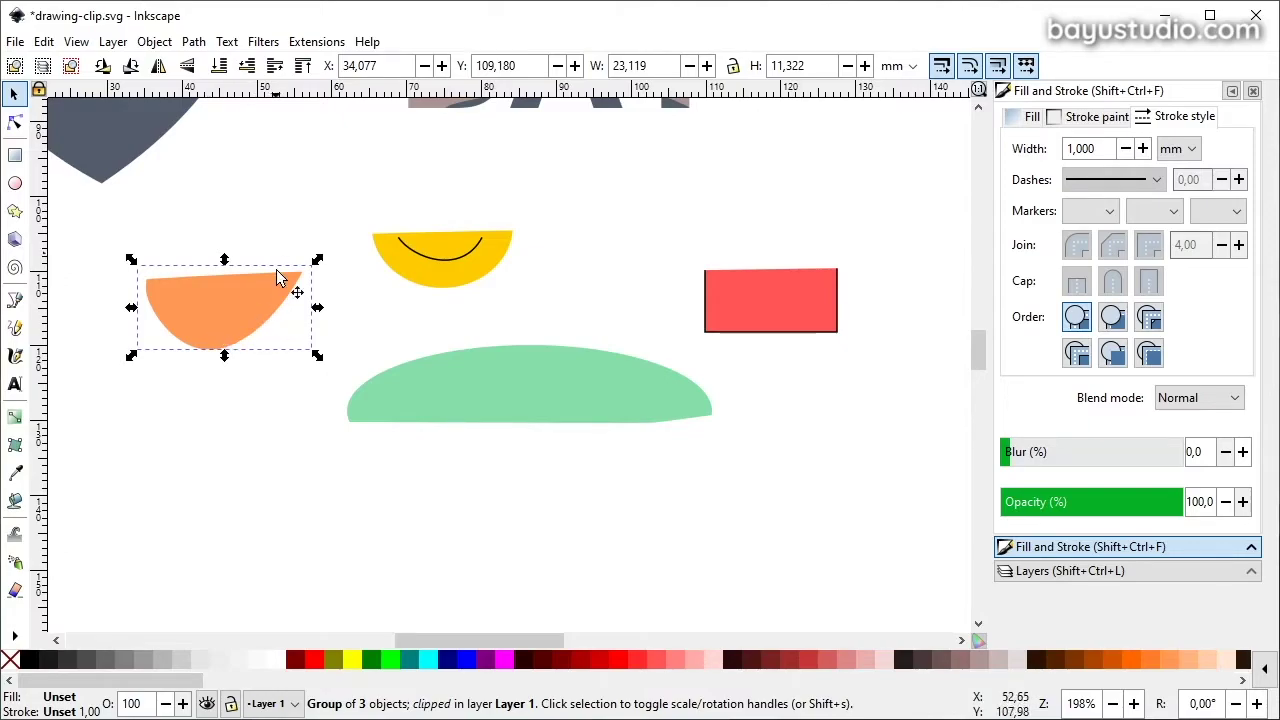
left_click(154, 42)
mouse_move(161, 264)
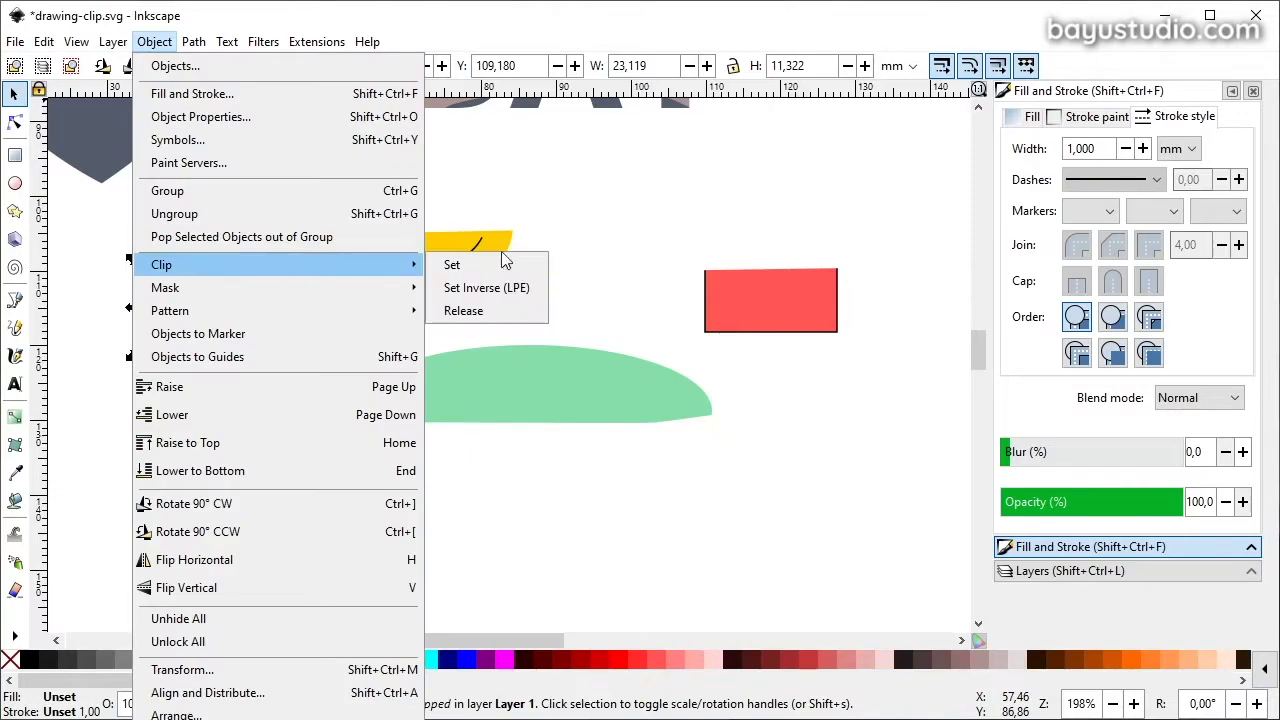
left_click(490, 320)
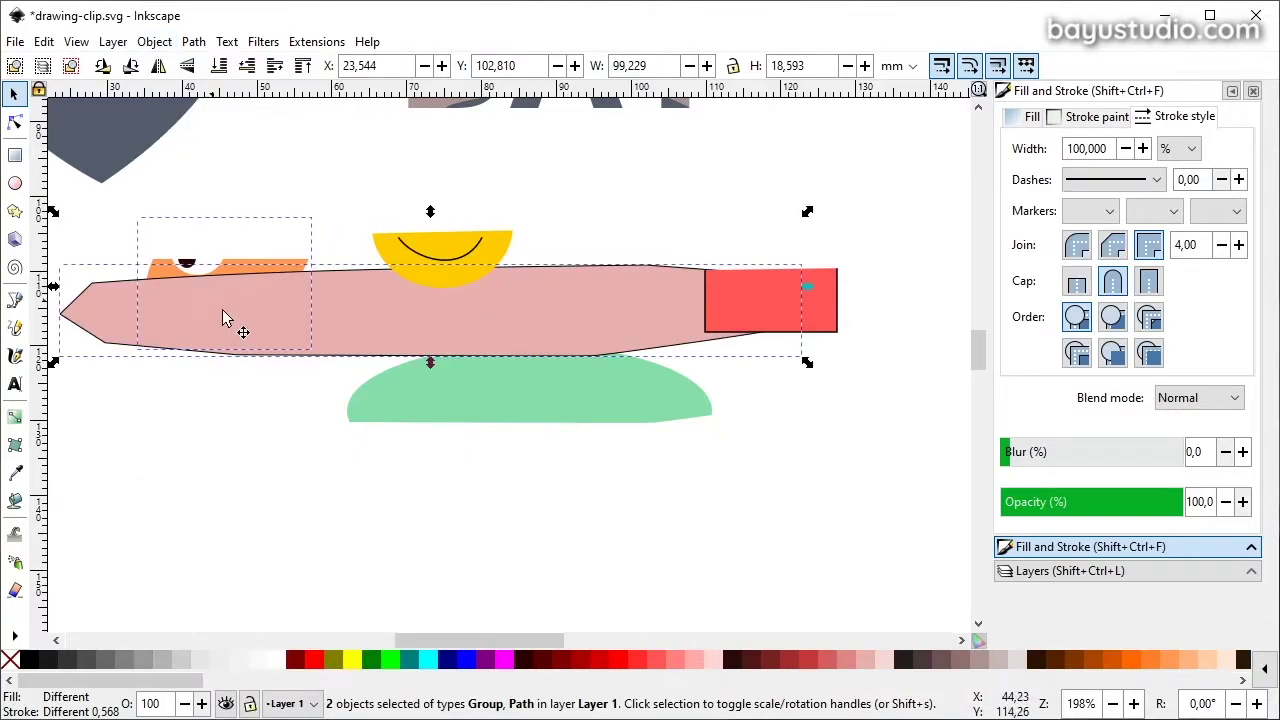
left_click_drag(257, 317, 373, 496)
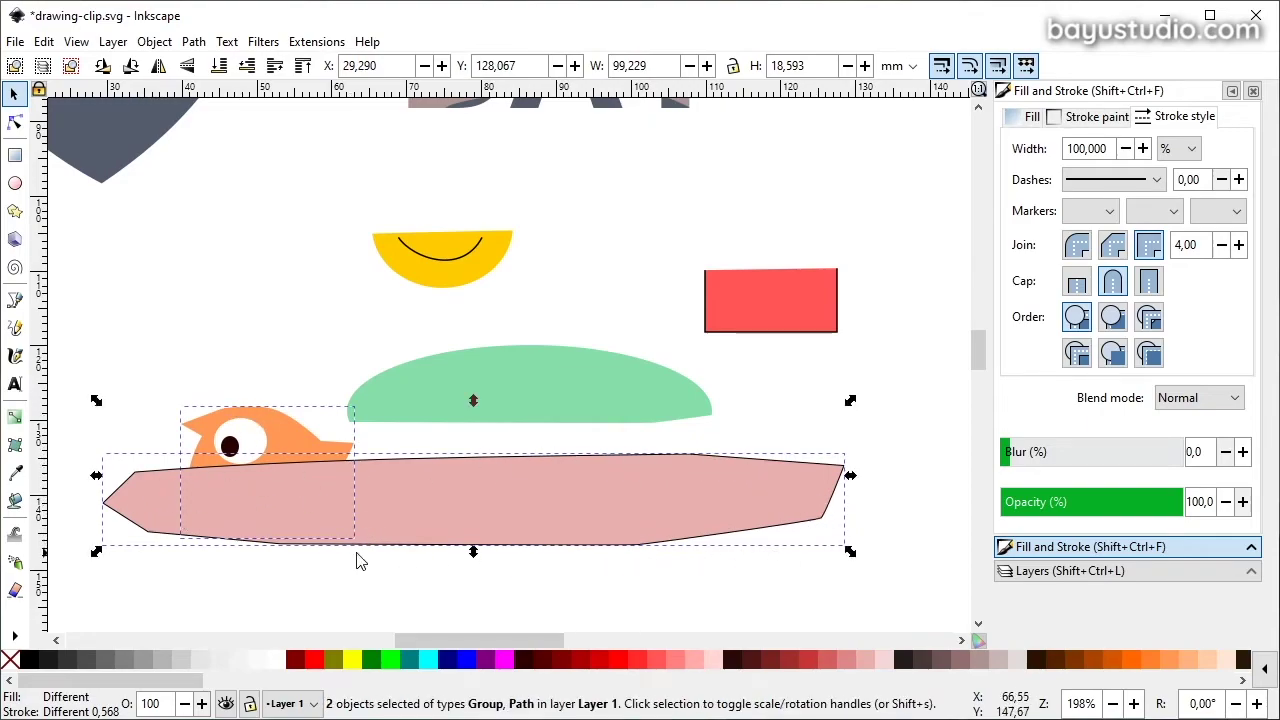
left_click_drag(433, 252, 383, 239)
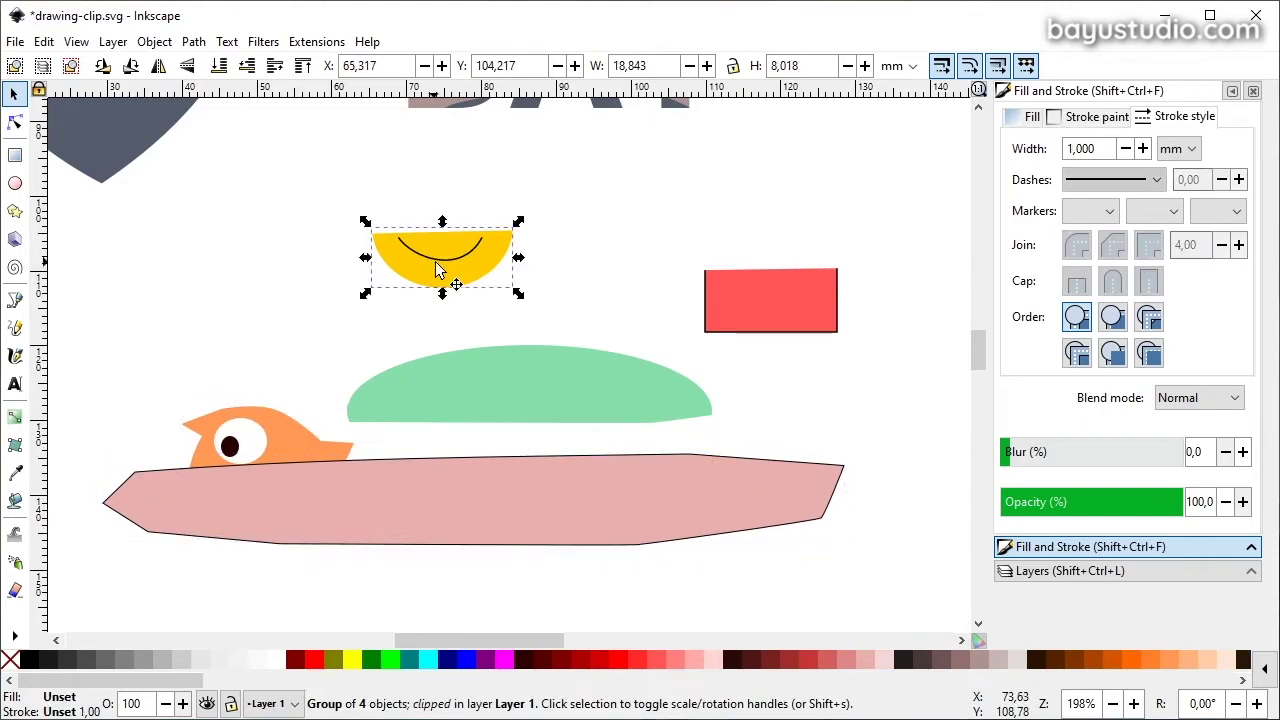
left_click(154, 41)
mouse_move(161, 264)
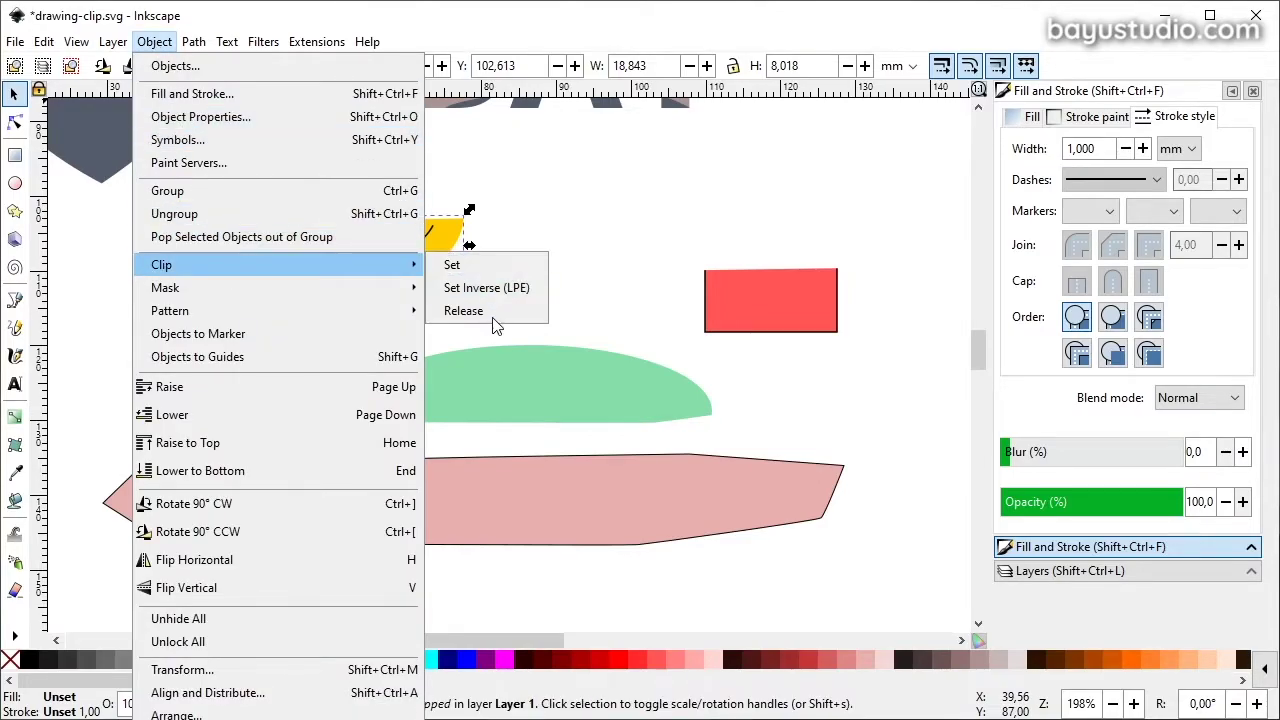
left_click(491, 316)
left_click_drag(434, 277, 448, 282)
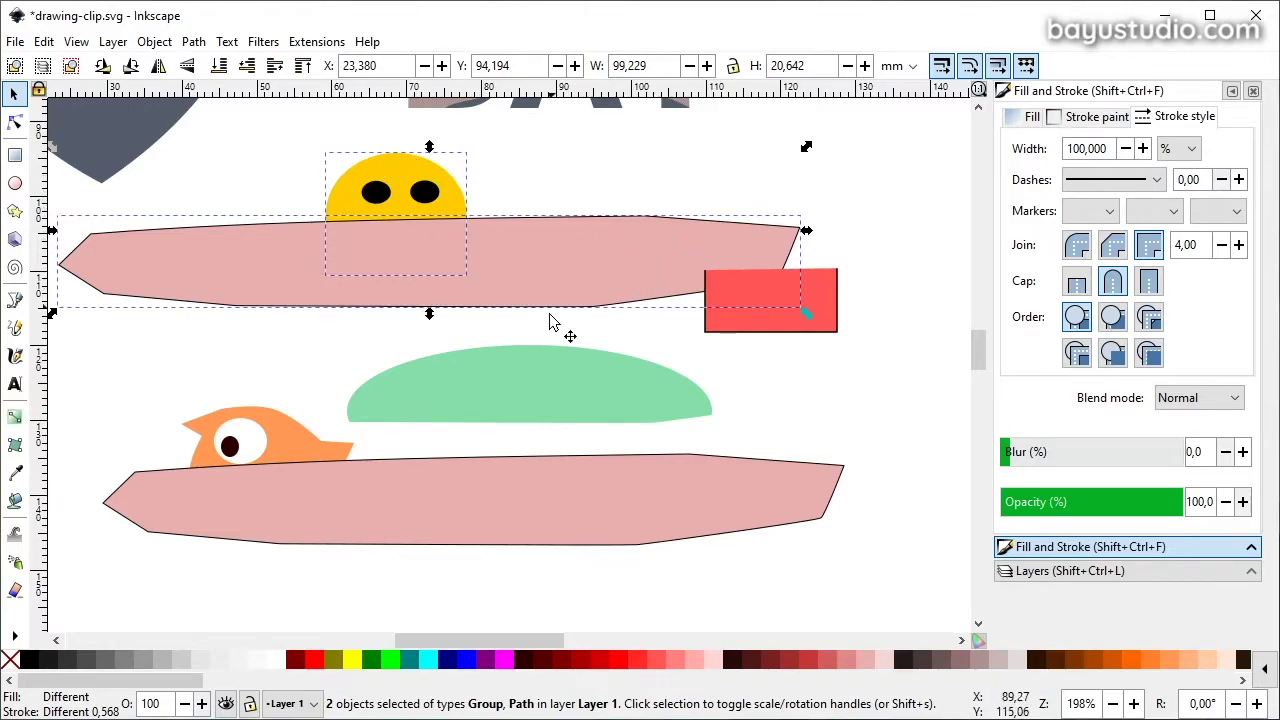
left_click(595, 325)
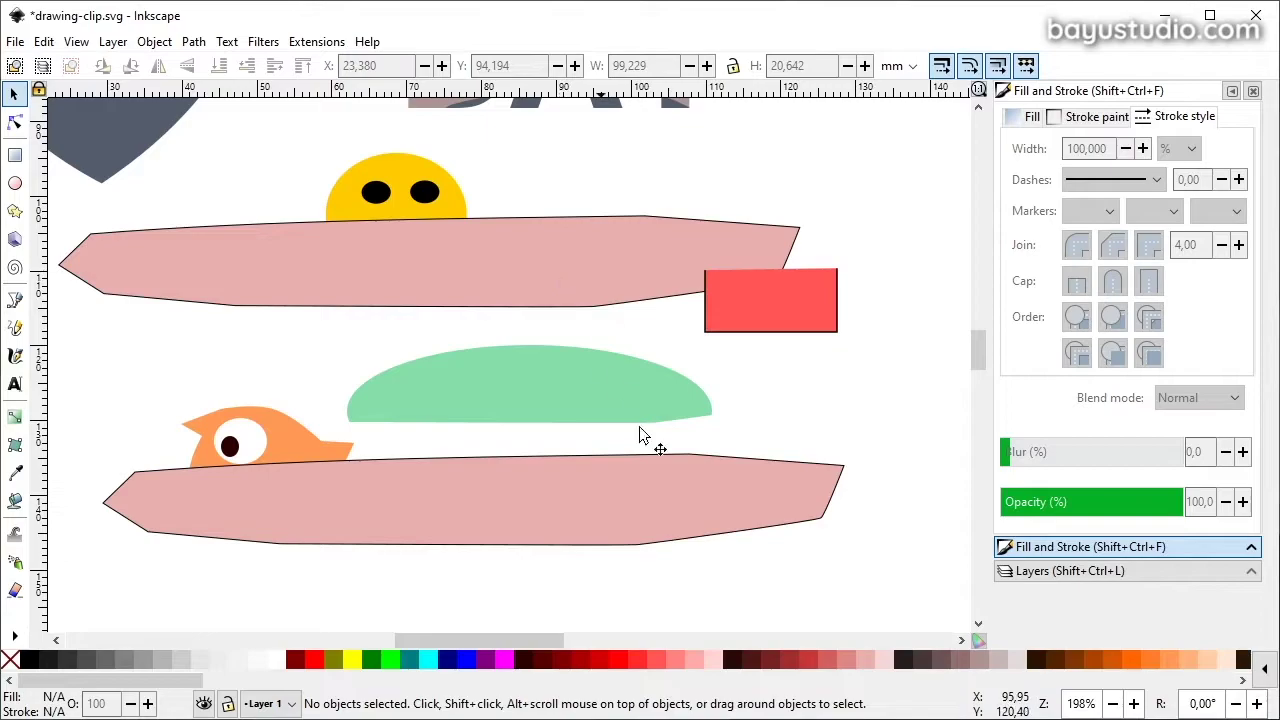
left_click(677, 495)
left_click(604, 380)
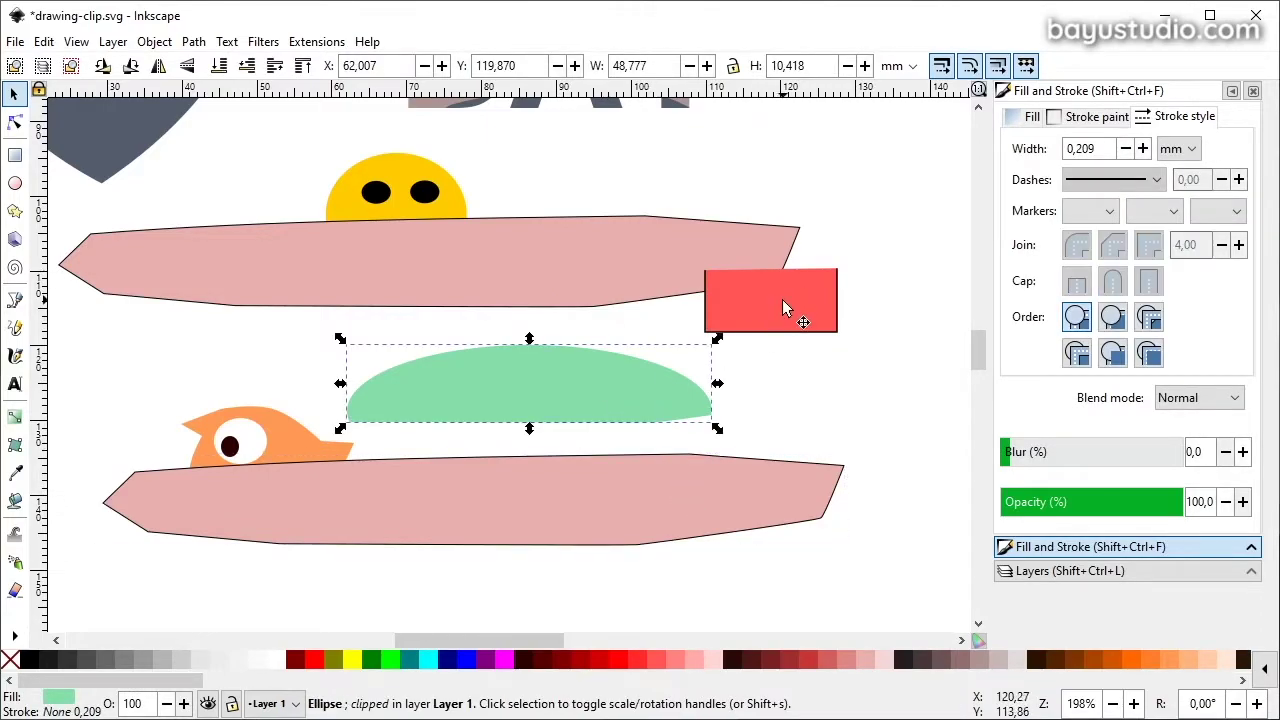
left_click(154, 42)
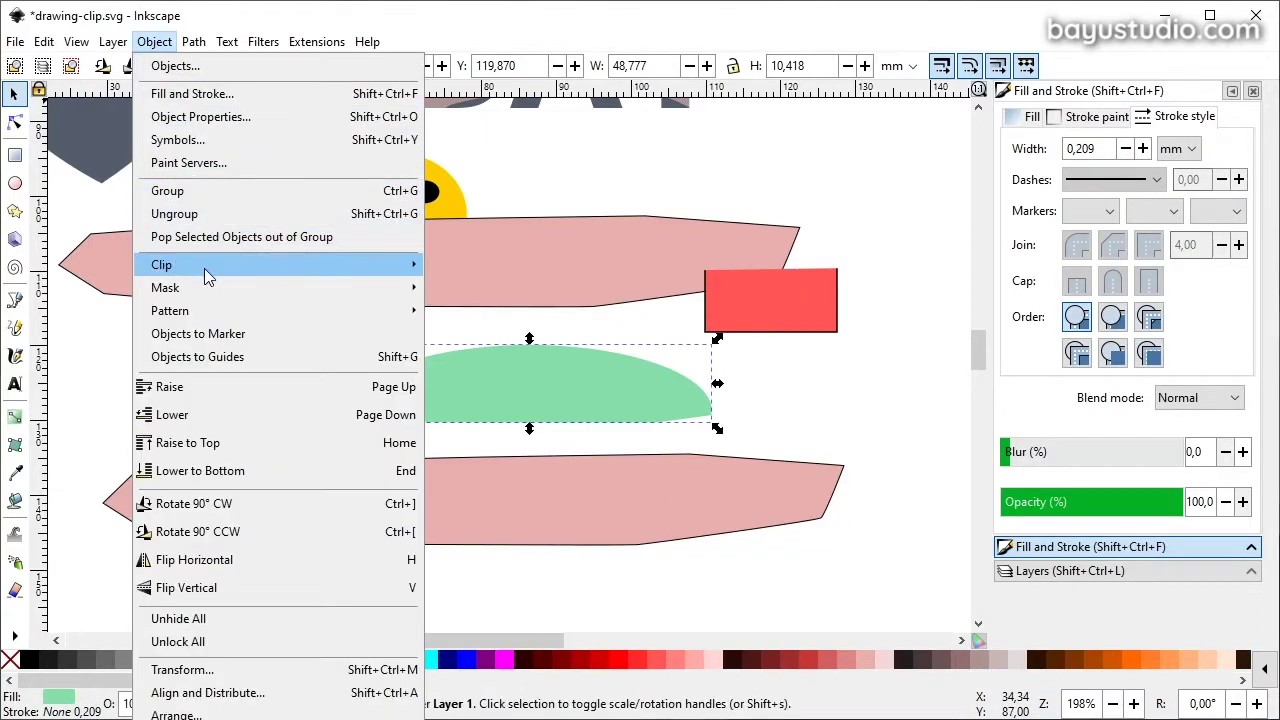
mouse_move(161, 264)
left_click(486, 291)
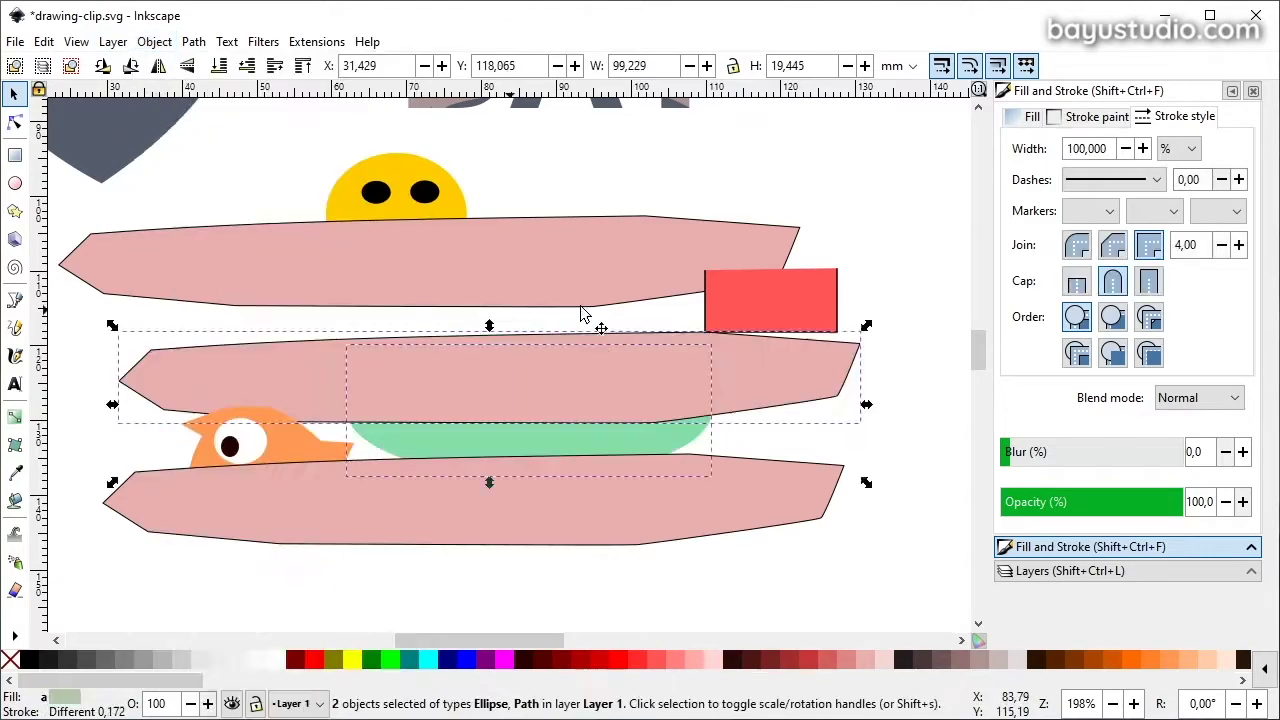
left_click(768, 284)
left_click(156, 42)
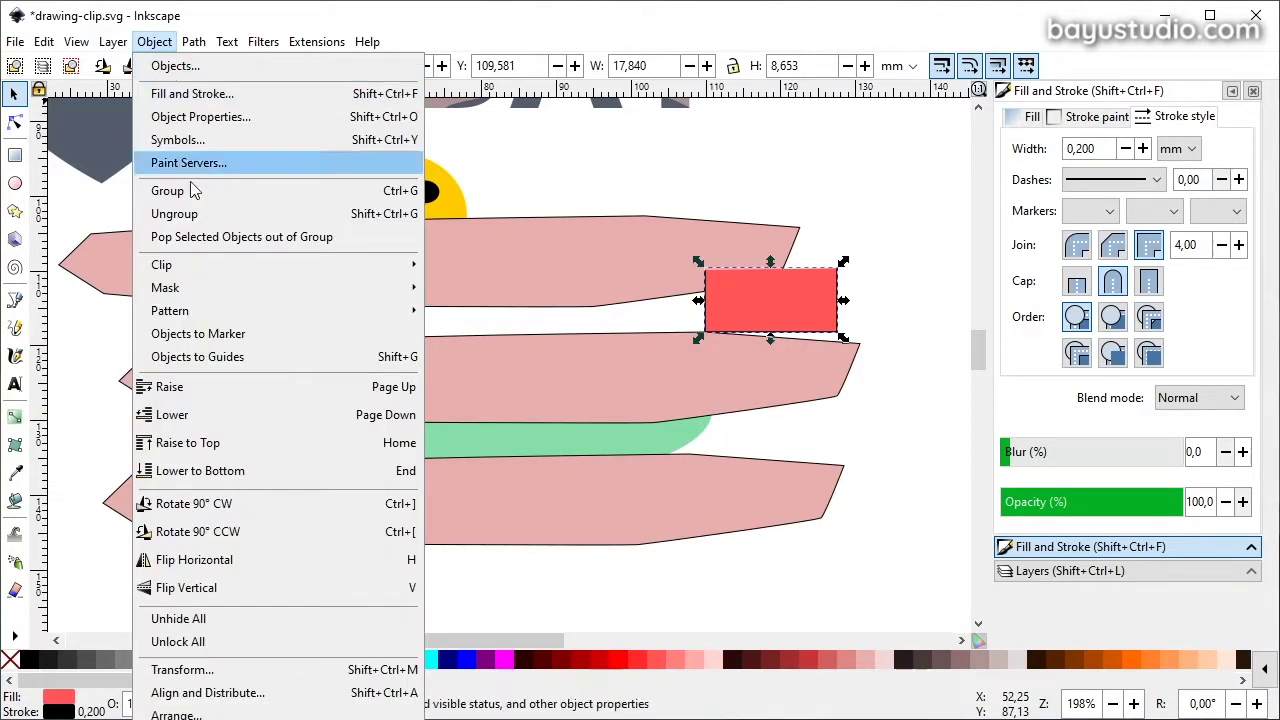
mouse_move(161, 265)
left_click(463, 310)
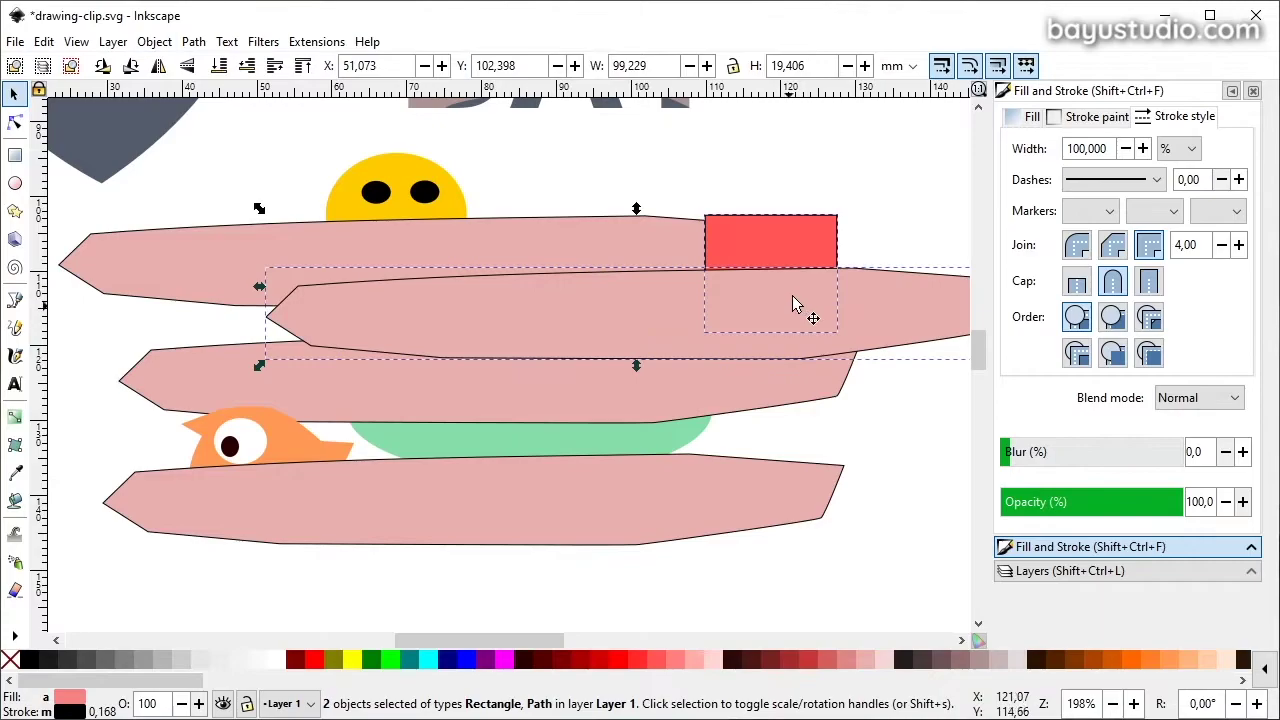
mouse_move(794, 295)
left_mouse_down()
mouse_move(843, 245)
mouse_move(923, 295)
left_mouse_up()
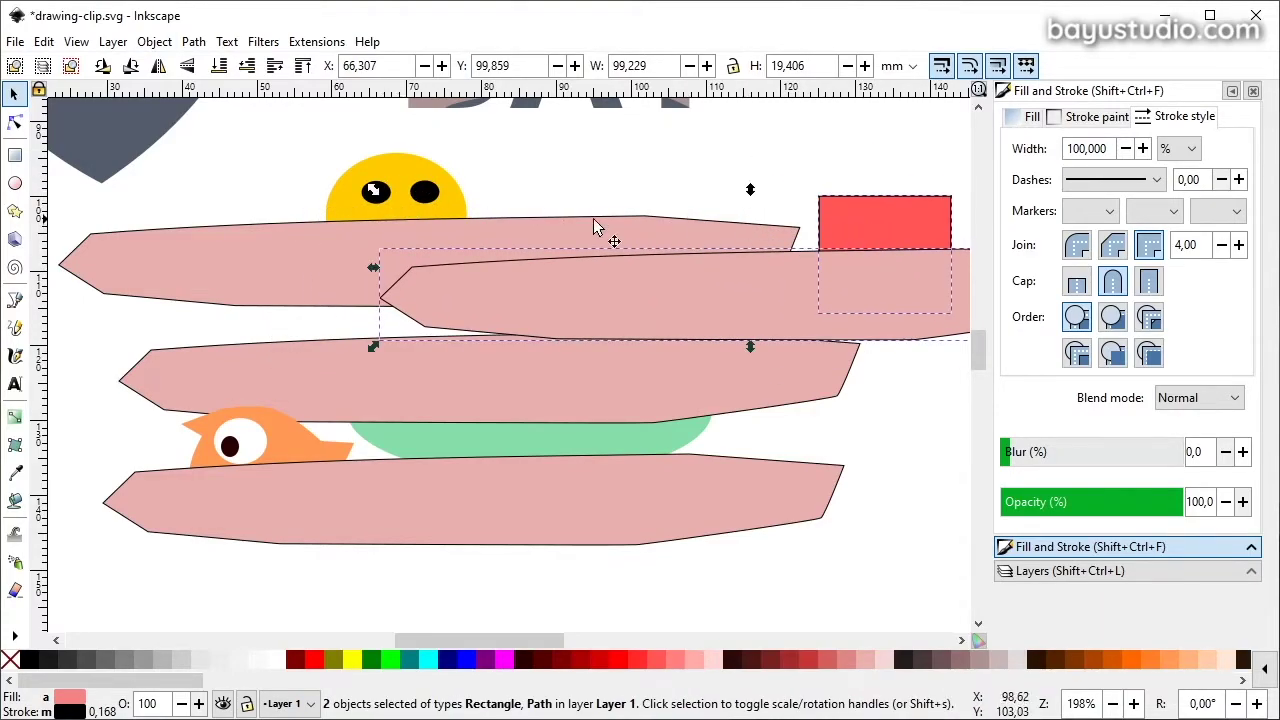
left_click(265, 259)
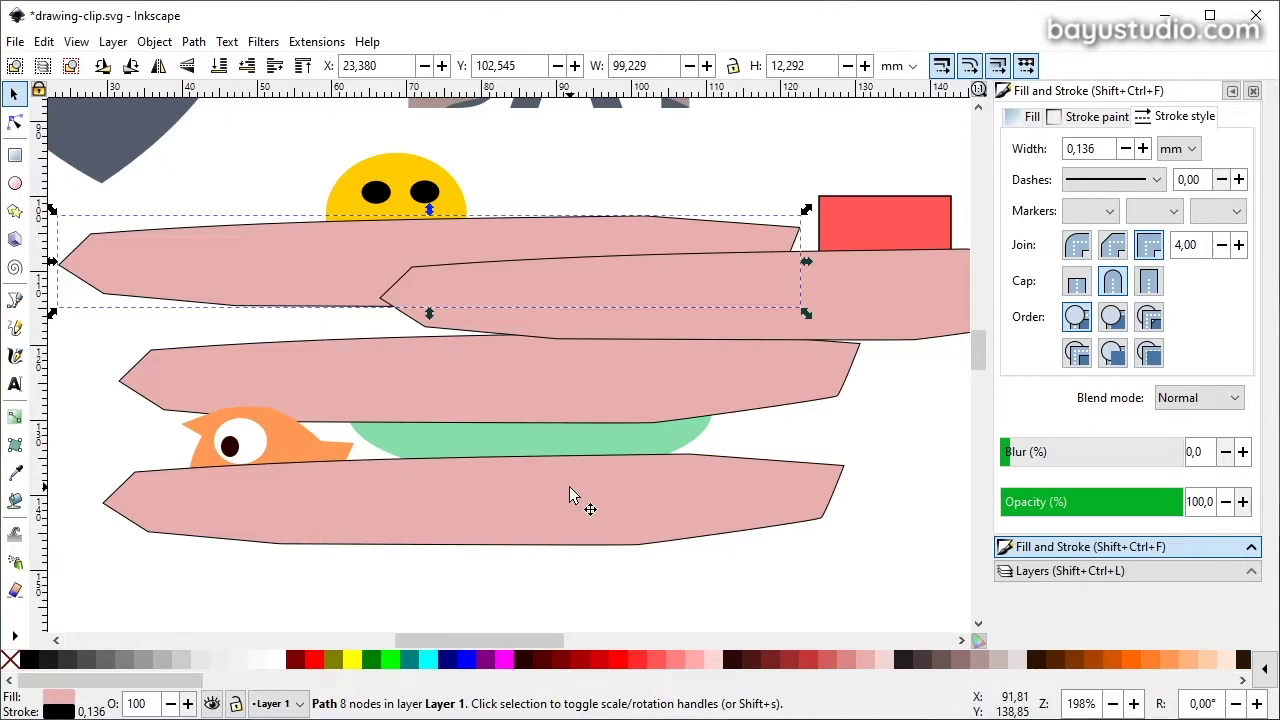
Zoom out to show the whole page with the heart, BAT and strip clips.
key("minus")
key("minus")
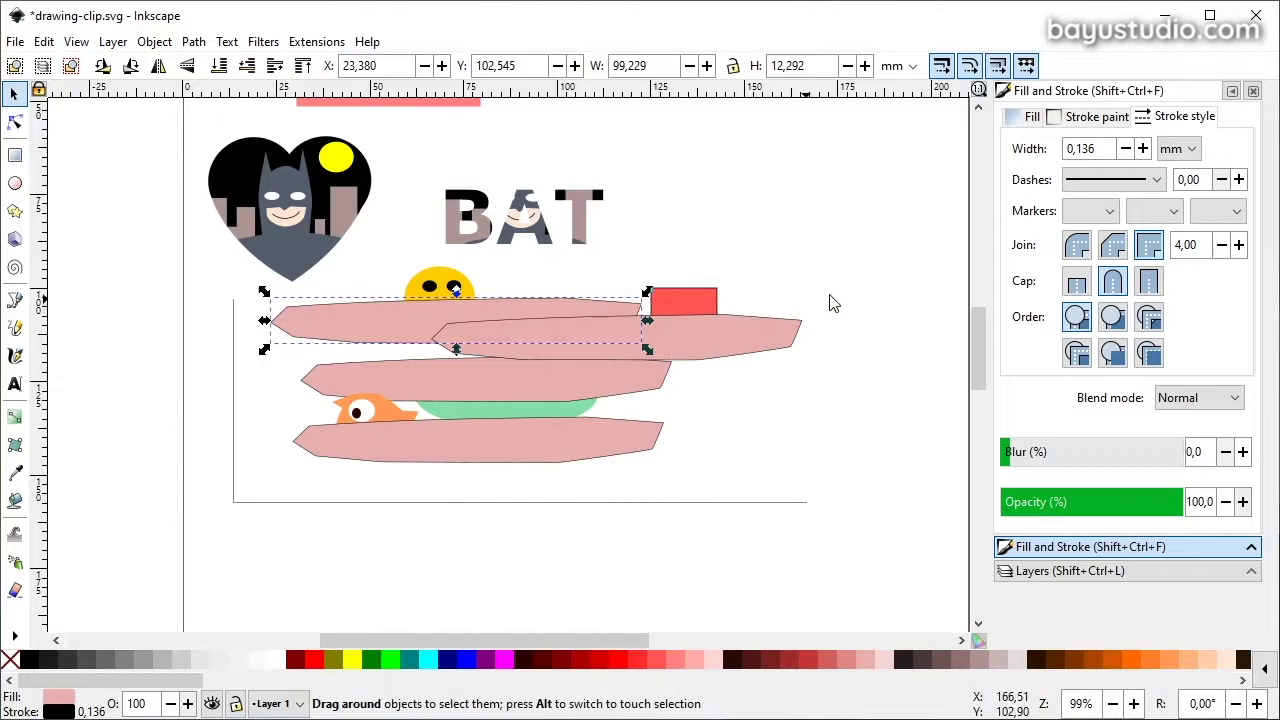
Move all the pink-strip scene objects to the upper right of the page and save the drawing.
key("ctrl+a")
left_click_drag(434, 371, 937, 212)
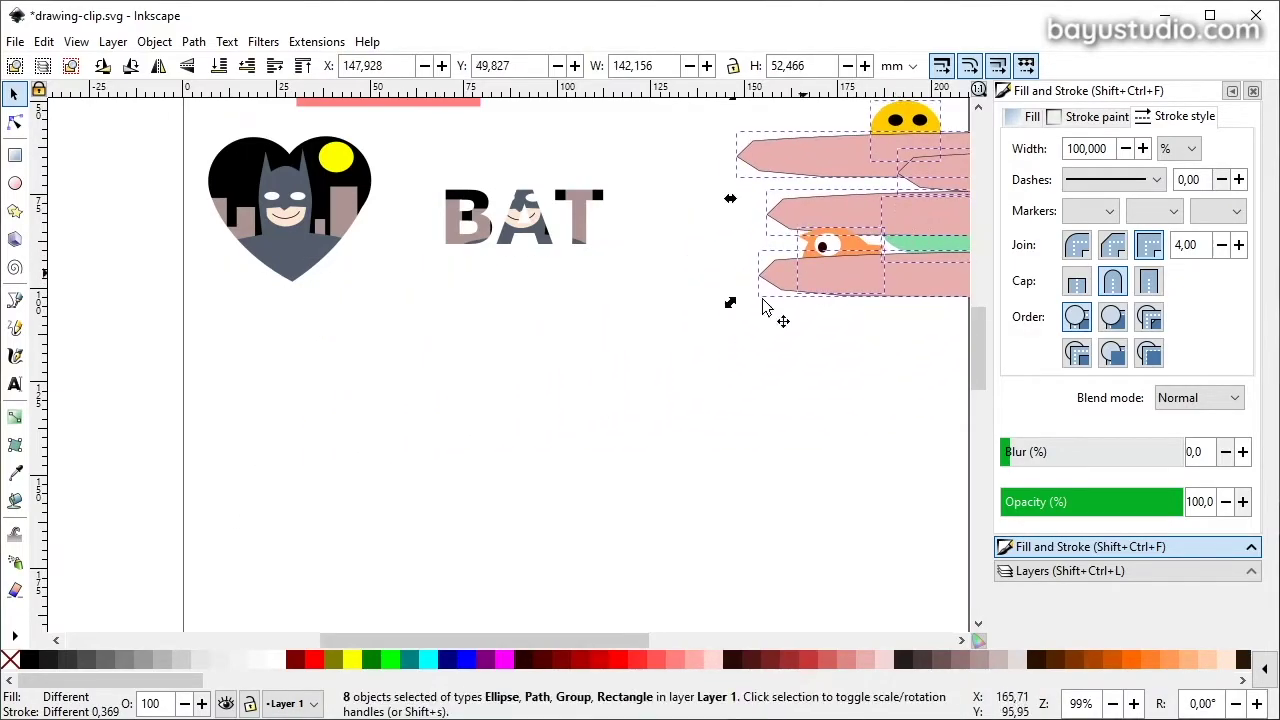
scroll(651, 336, "up", 2)
scroll(651, 336, "up", 1)
key("ctrl+s")
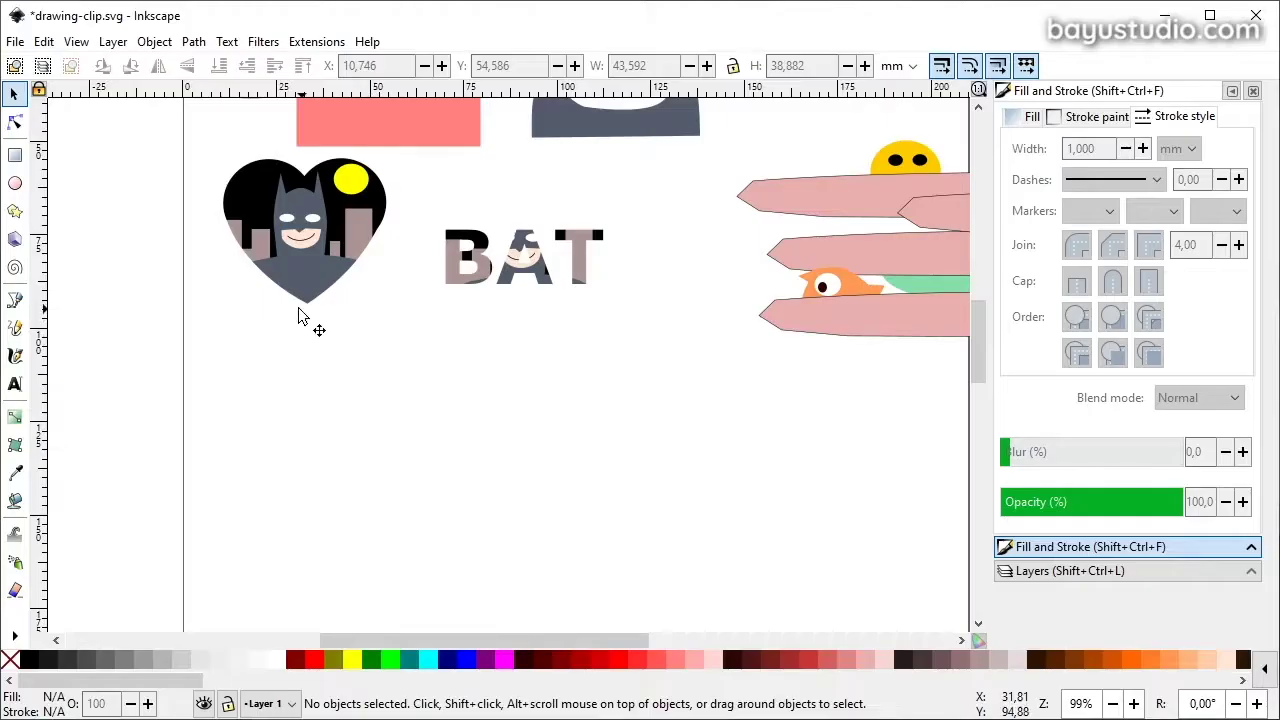
Duplicate the heart-clipped Batman picture and move the copy down into the empty area.
left_click(345, 228)
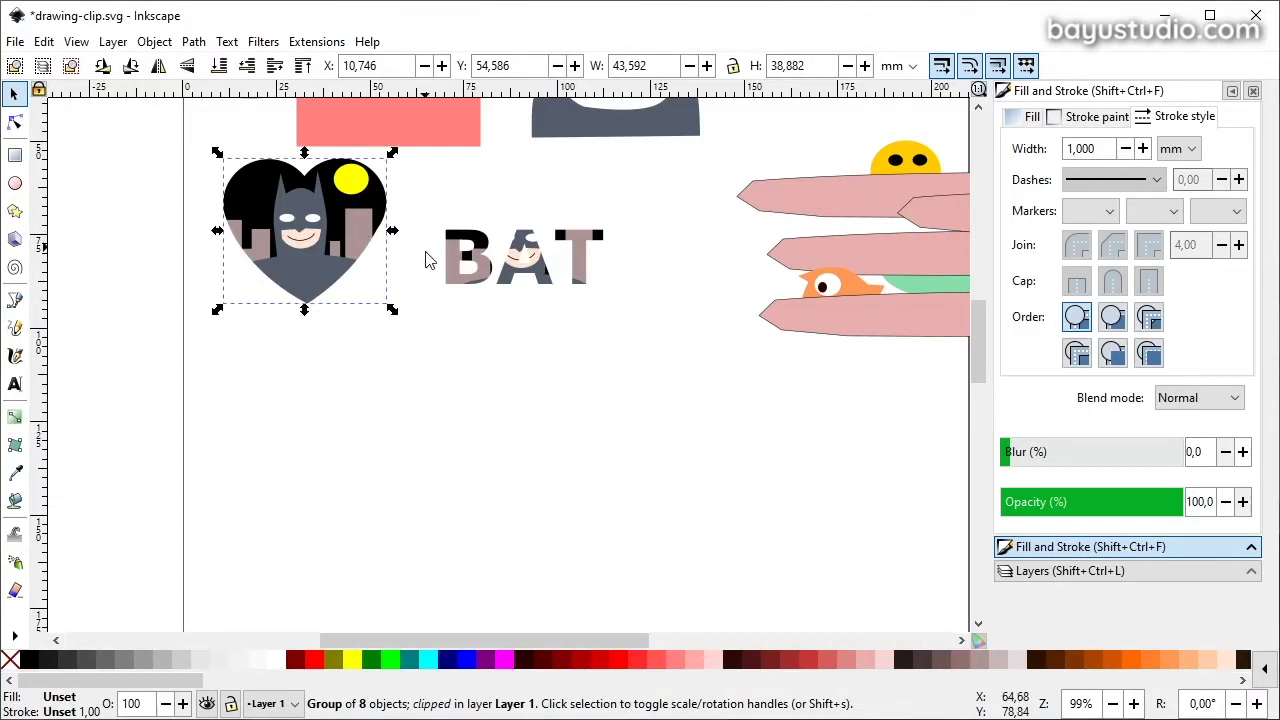
key("ctrl+c")
key("ctrl+v")
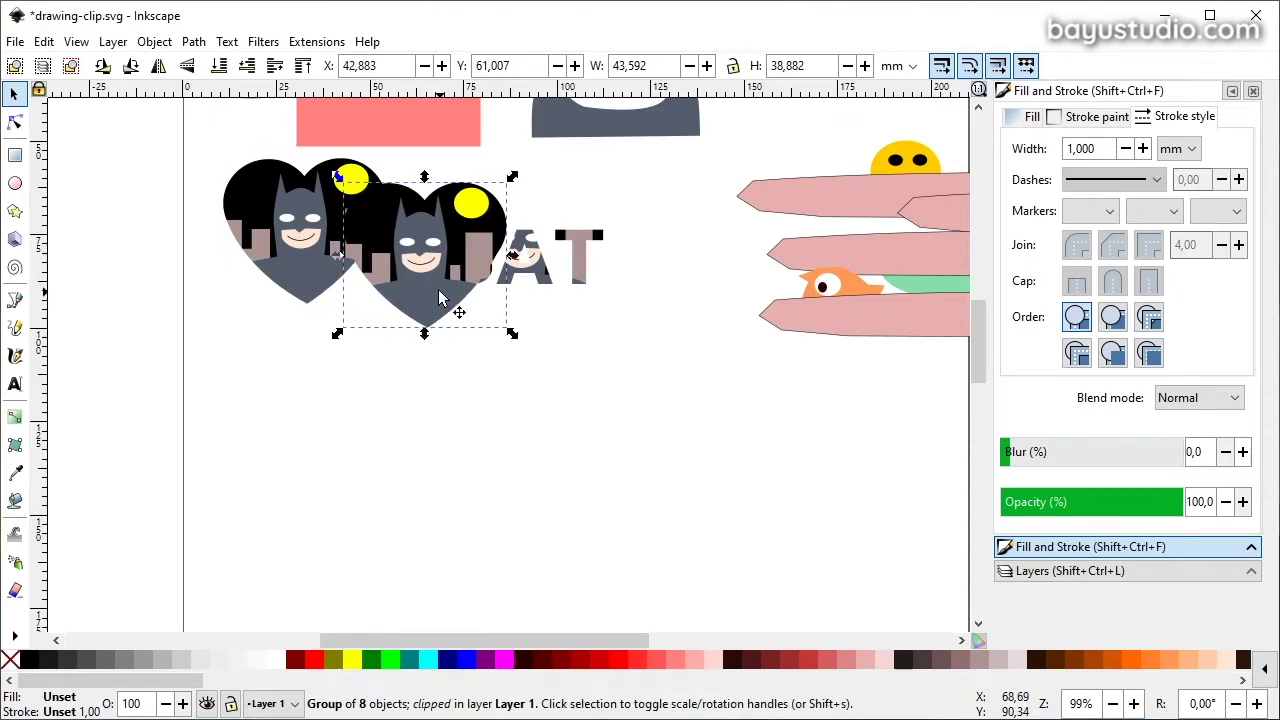
left_click_drag(428, 262, 386, 539)
scroll(386, 539, "down", 5)
left_click_drag(386, 312, 338, 342)
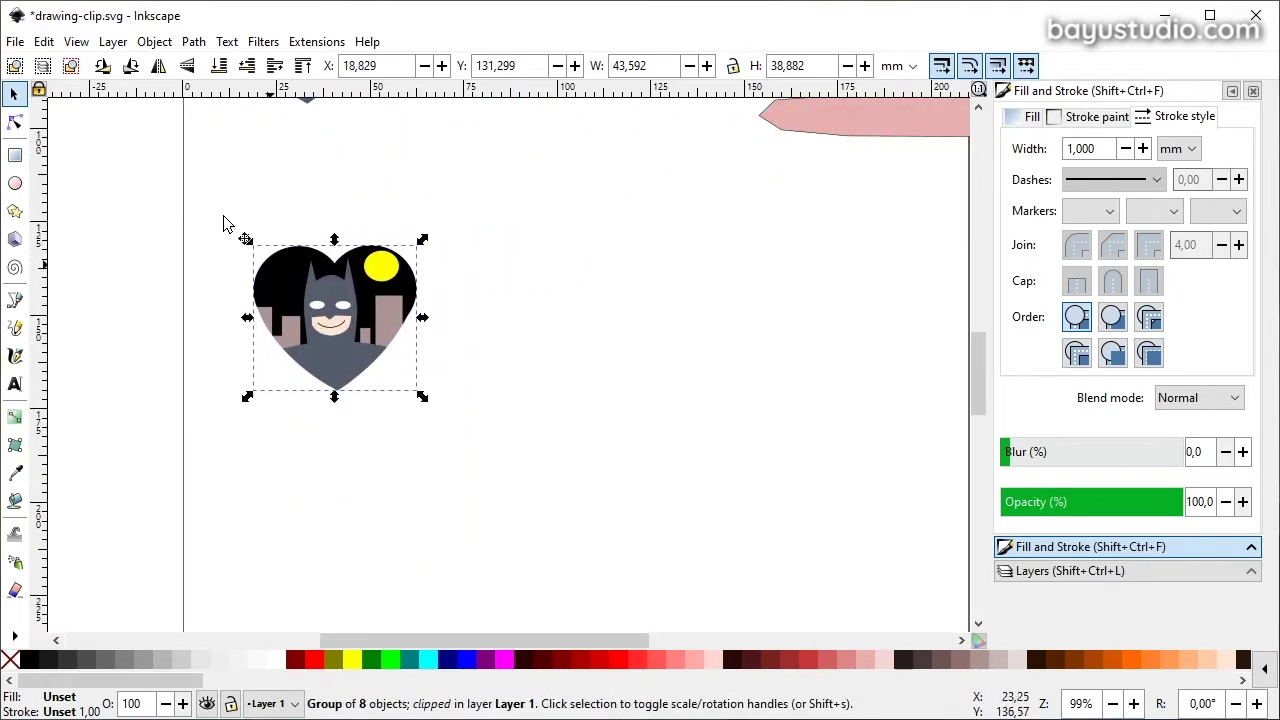
Release the clip on the copy, sliding the pink heart right of the full Batman picture.
left_click(154, 41)
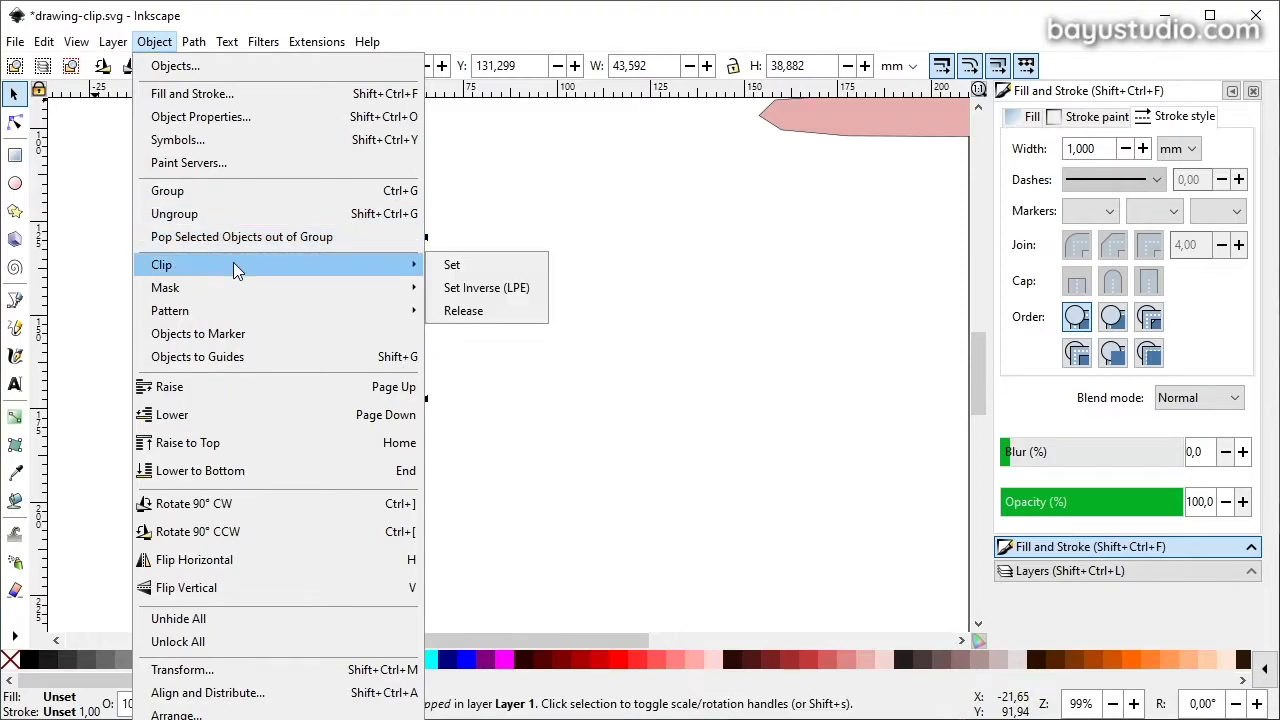
left_click(486, 314)
left_click(466, 430)
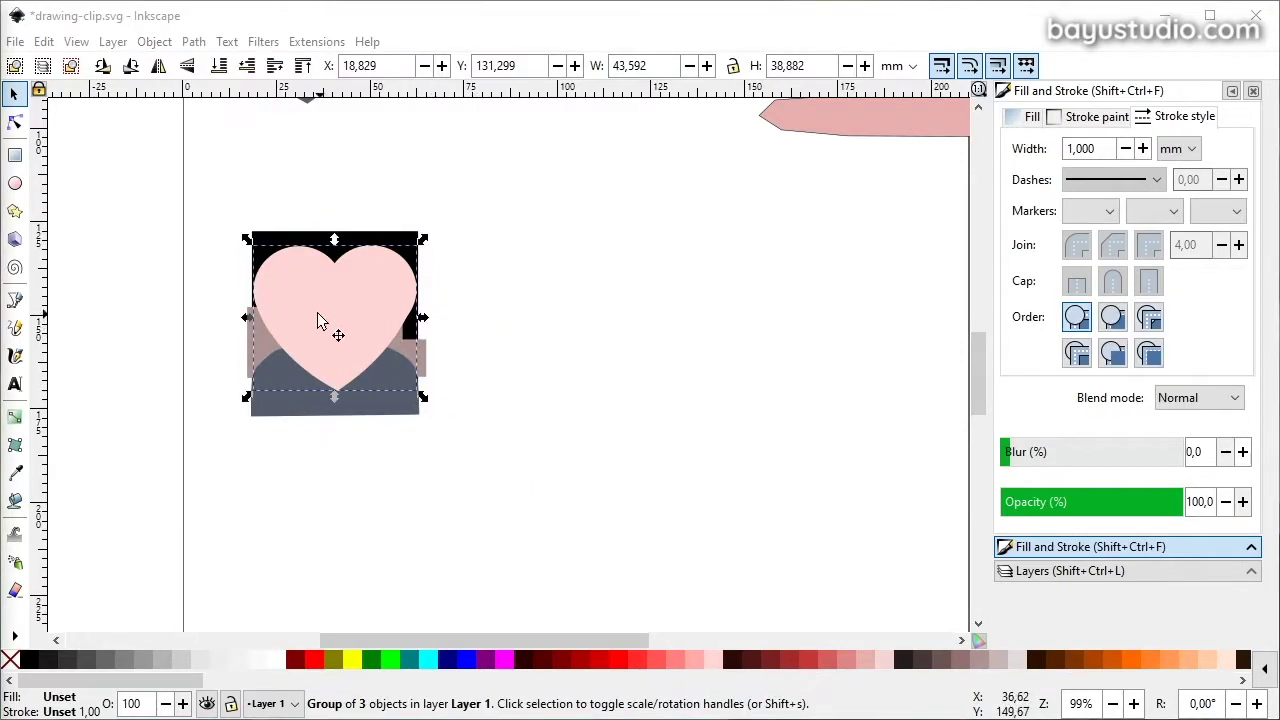
left_click_drag(323, 320, 537, 330)
left_click(385, 323)
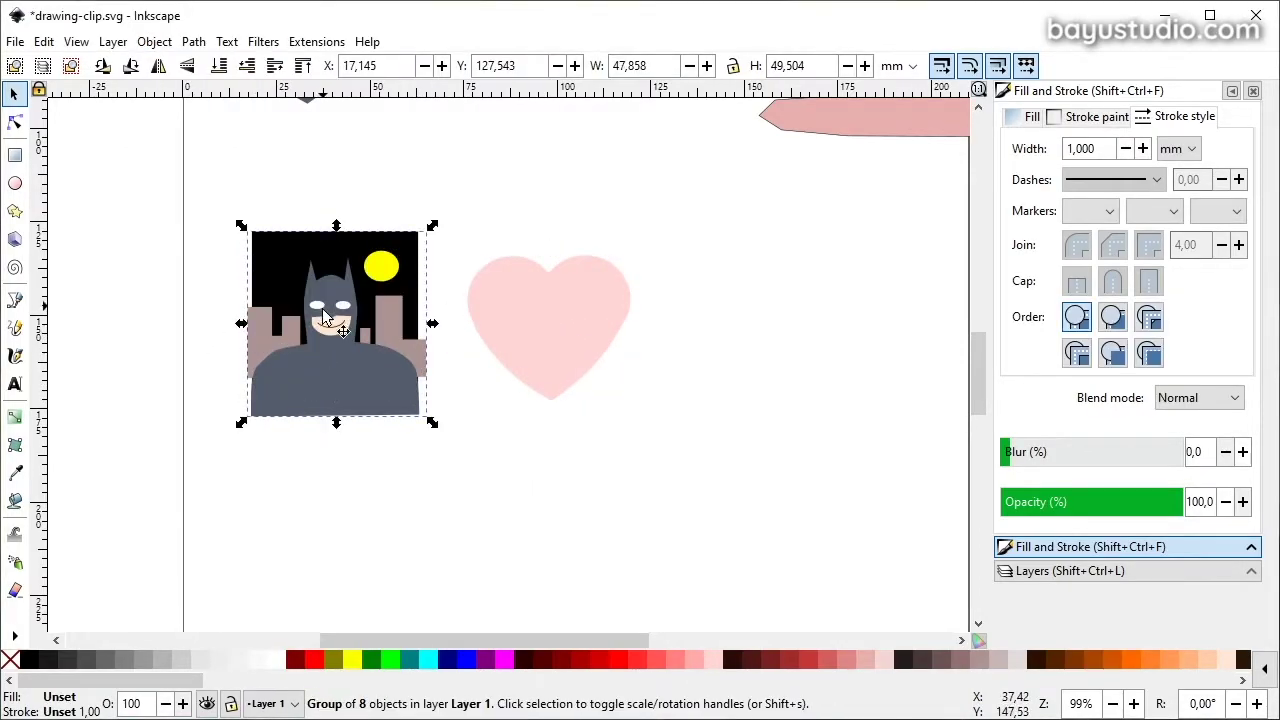
scroll(300, 350, "up", 2)
scroll(363, 405, "up", 1, "ctrl")
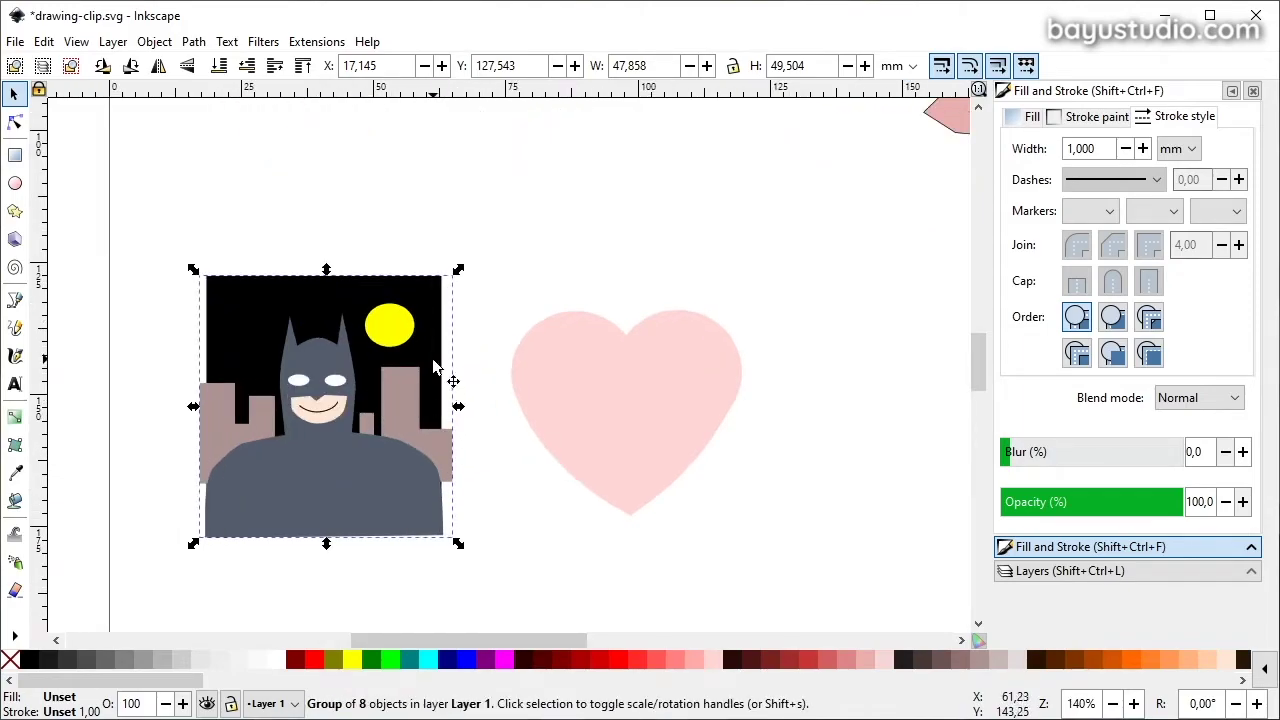
Place the pink heart over the Batman picture and fill it white.
left_click(600, 412)
mouse_move(605, 392)
left_mouse_down()
mouse_move(619, 322)
mouse_move(702, 390)
left_mouse_up()
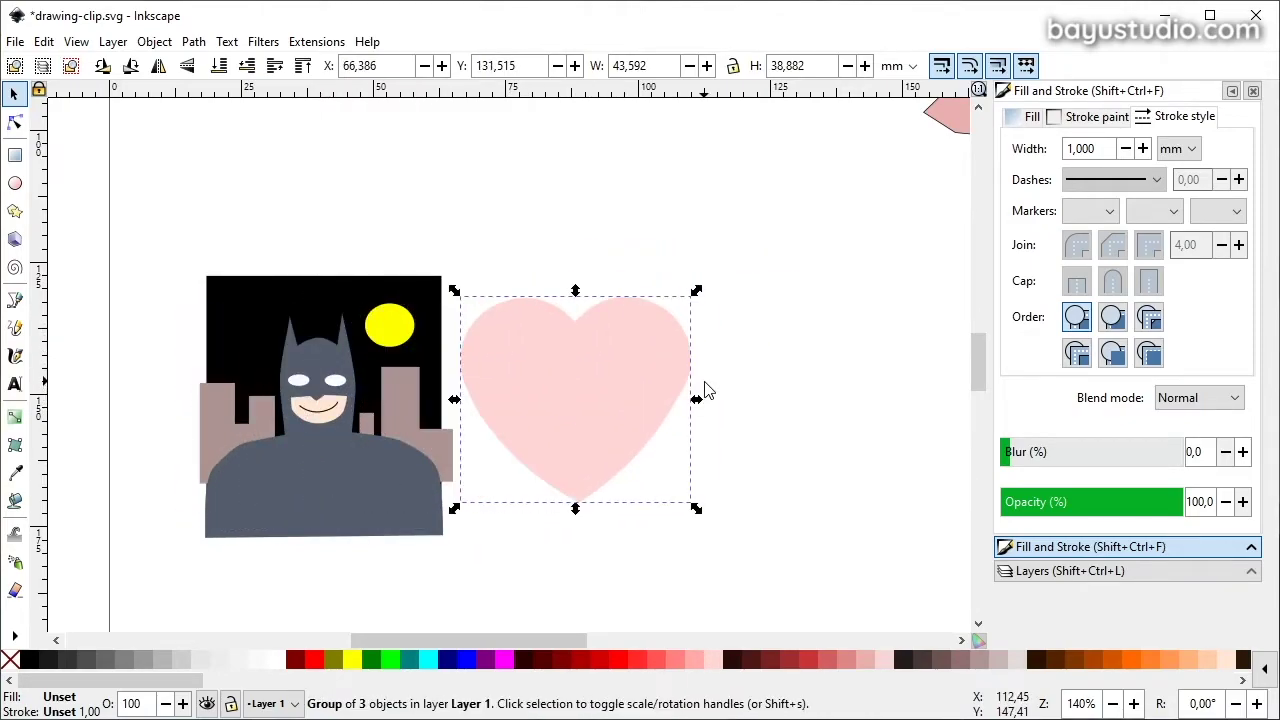
left_click_drag(587, 397, 531, 384)
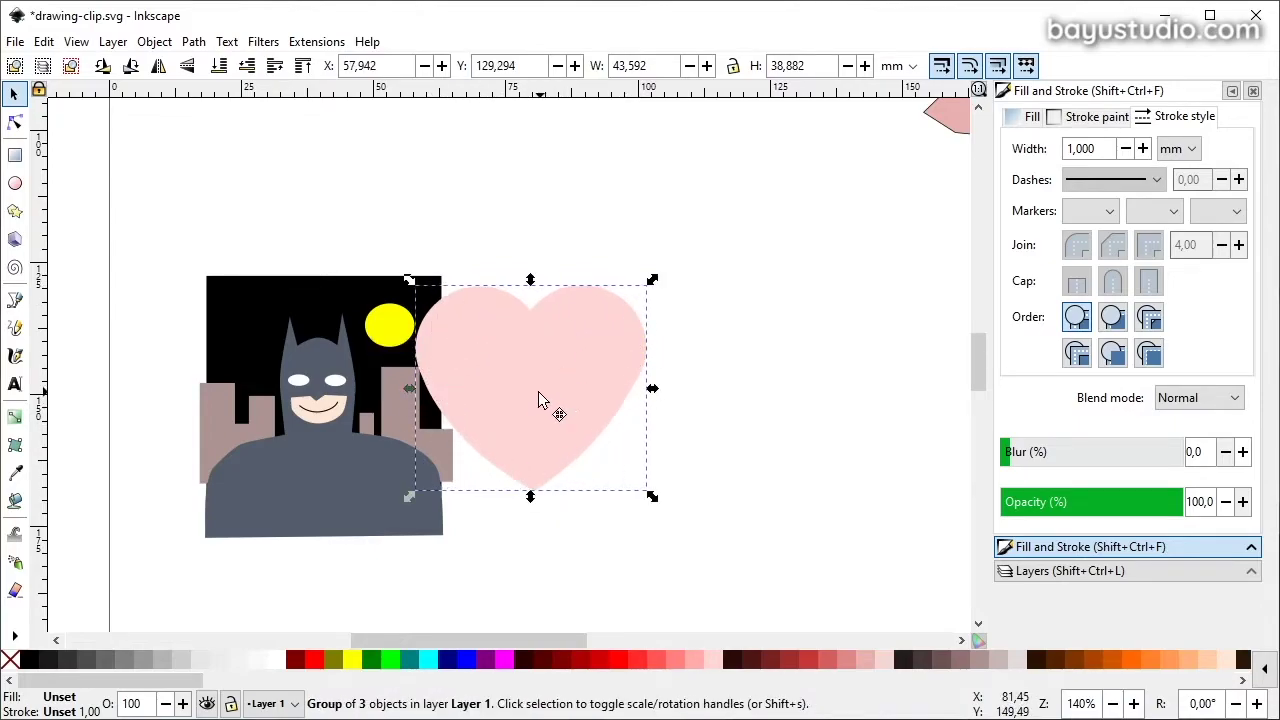
mouse_move(538, 391)
left_mouse_down()
mouse_move(474, 409)
mouse_move(330, 391)
left_mouse_up()
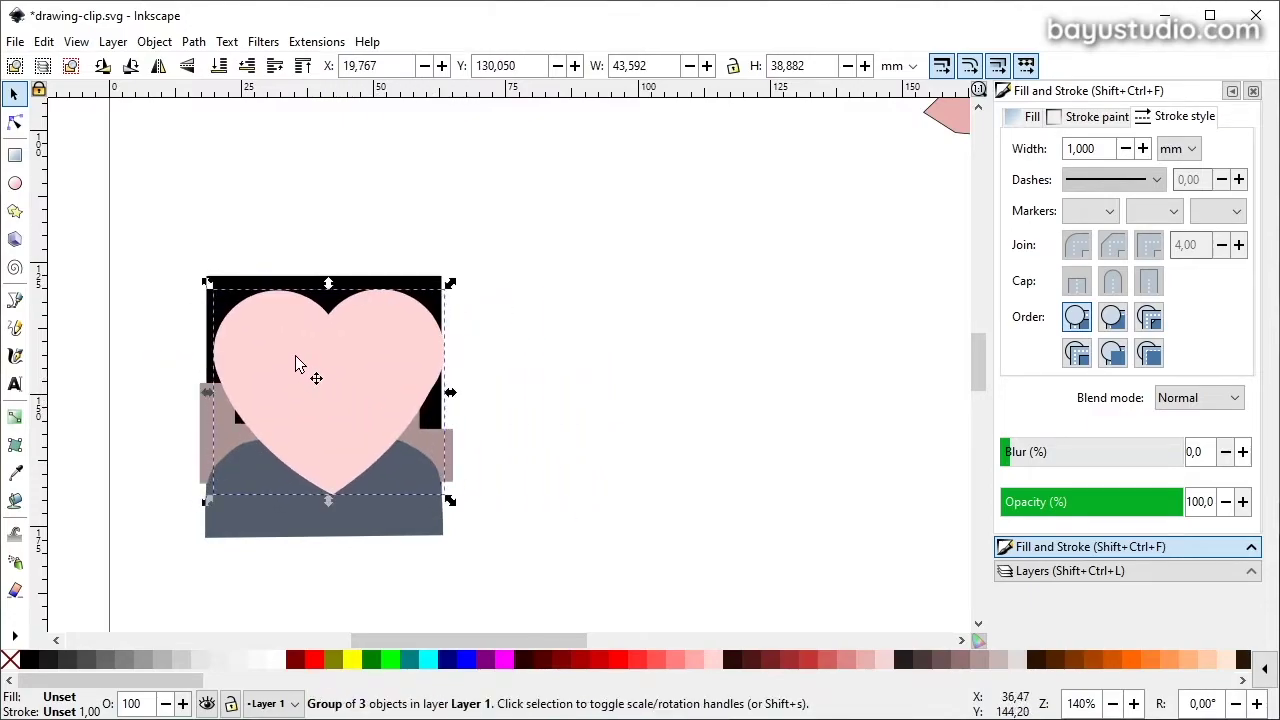
left_click(268, 660)
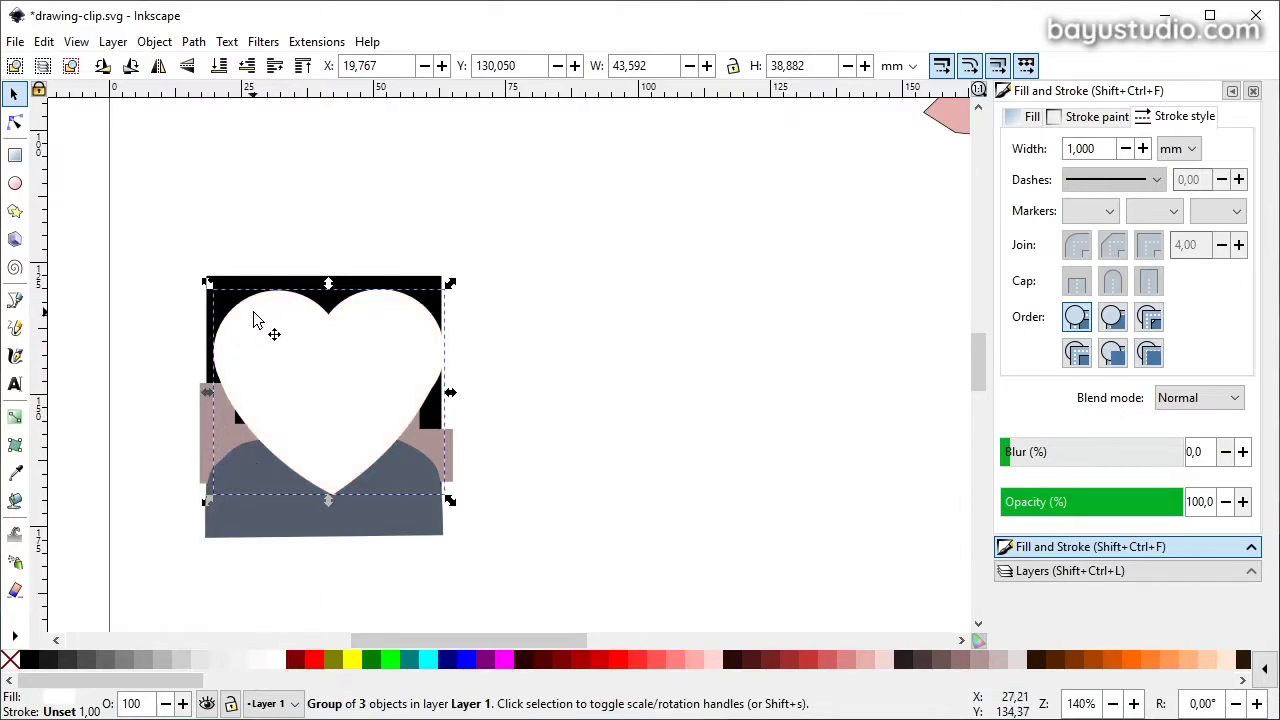
mouse_move(323, 320)
left_mouse_down()
mouse_move(340, 392)
mouse_move(366, 392)
left_mouse_up()
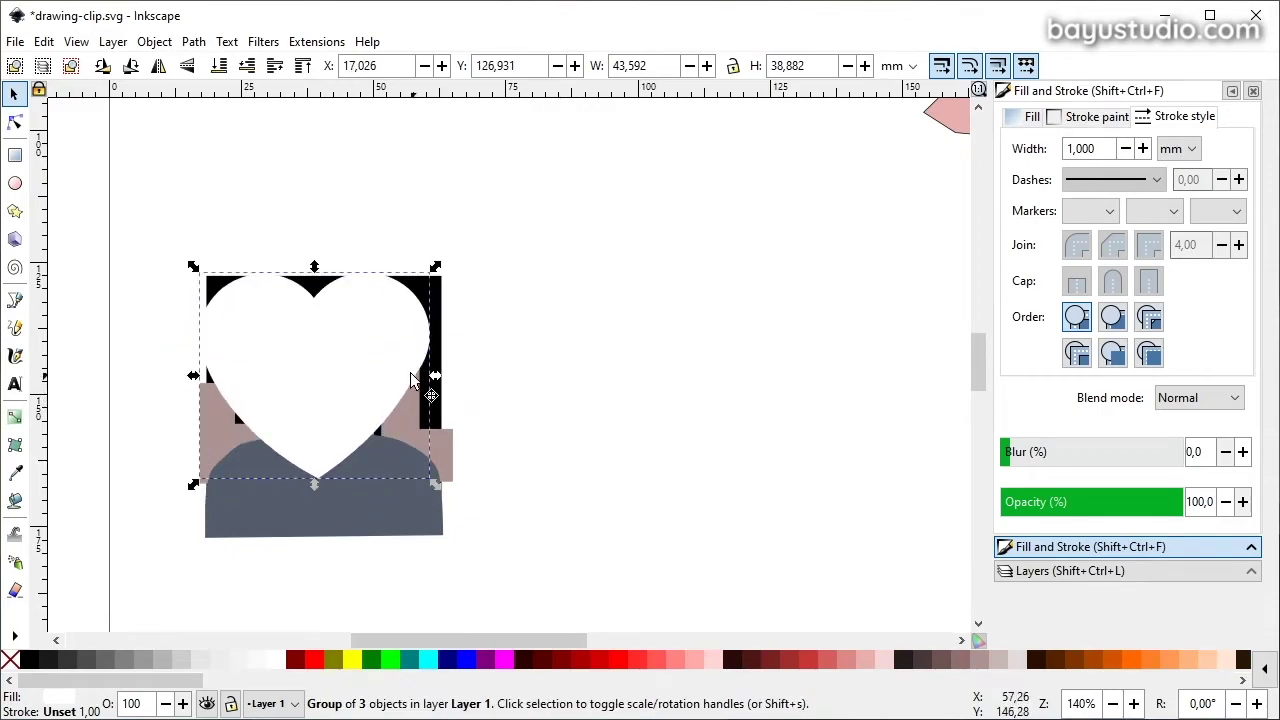
left_click_drag(312, 371, 329, 380)
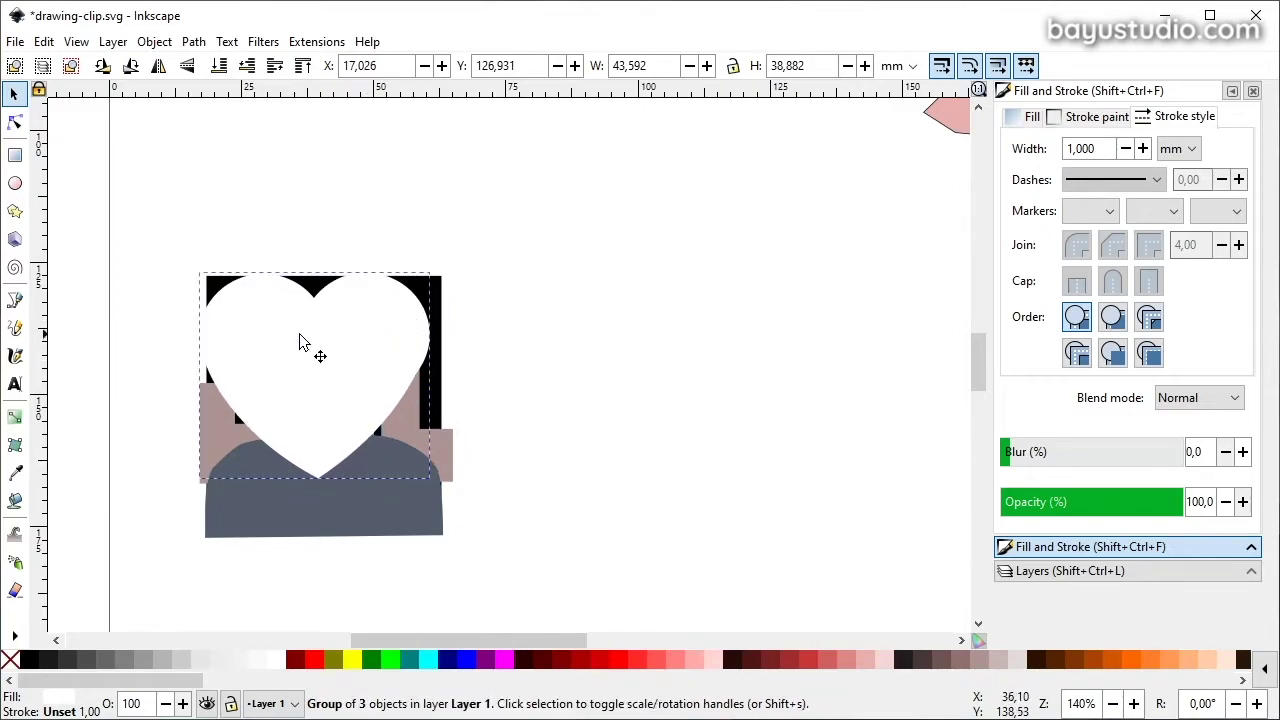
Select the white heart and picture together and apply the heart as a mask.
left_click_drag(132, 592, 568, 224)
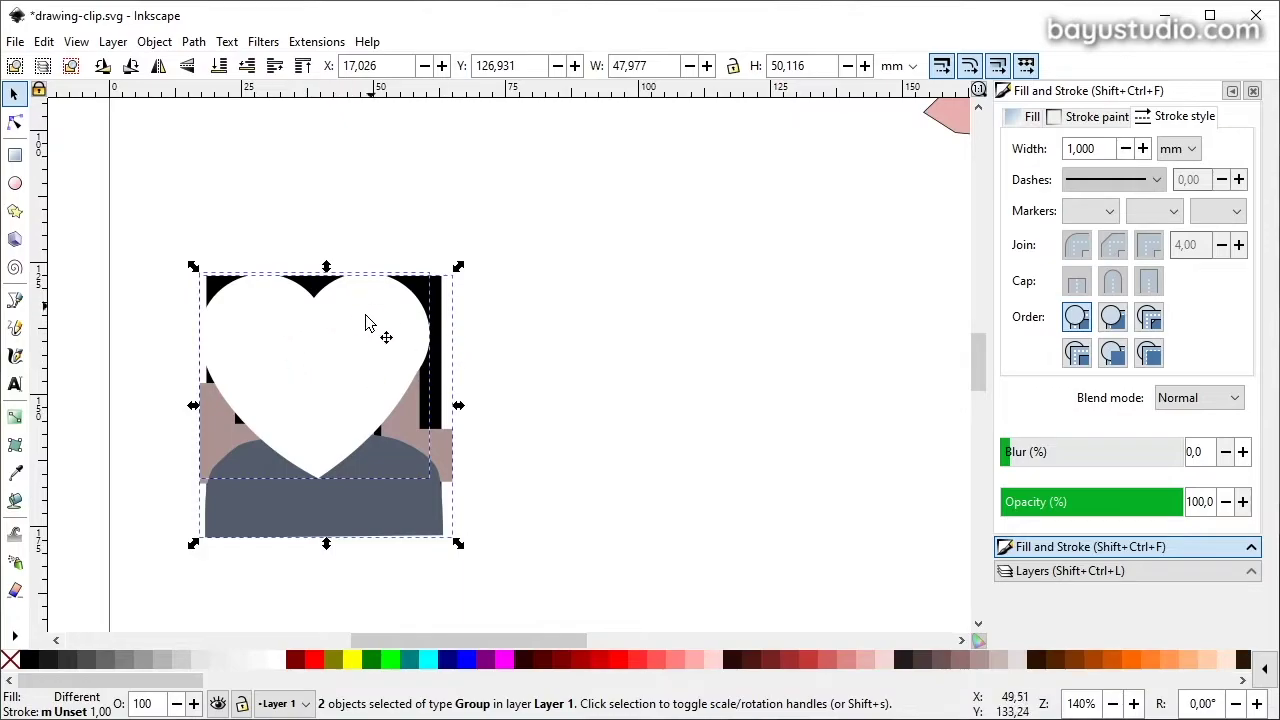
left_click(155, 42)
mouse_move(165, 288)
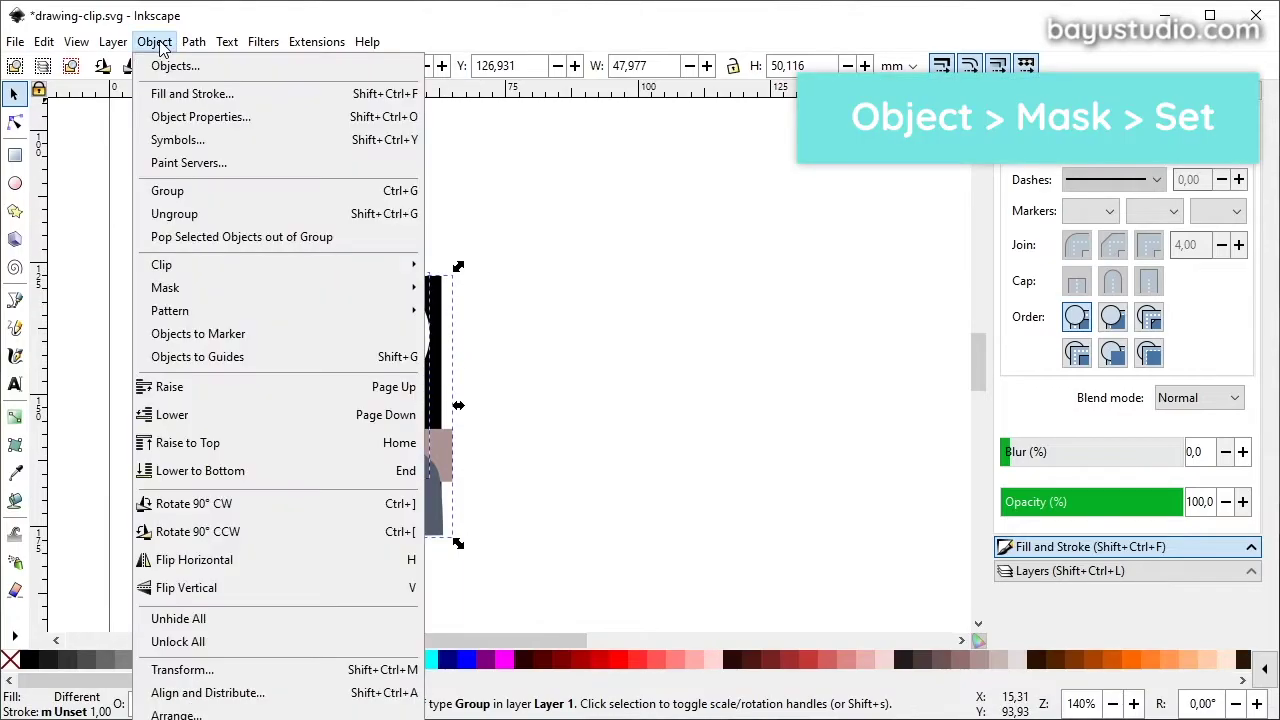
left_click(452, 288)
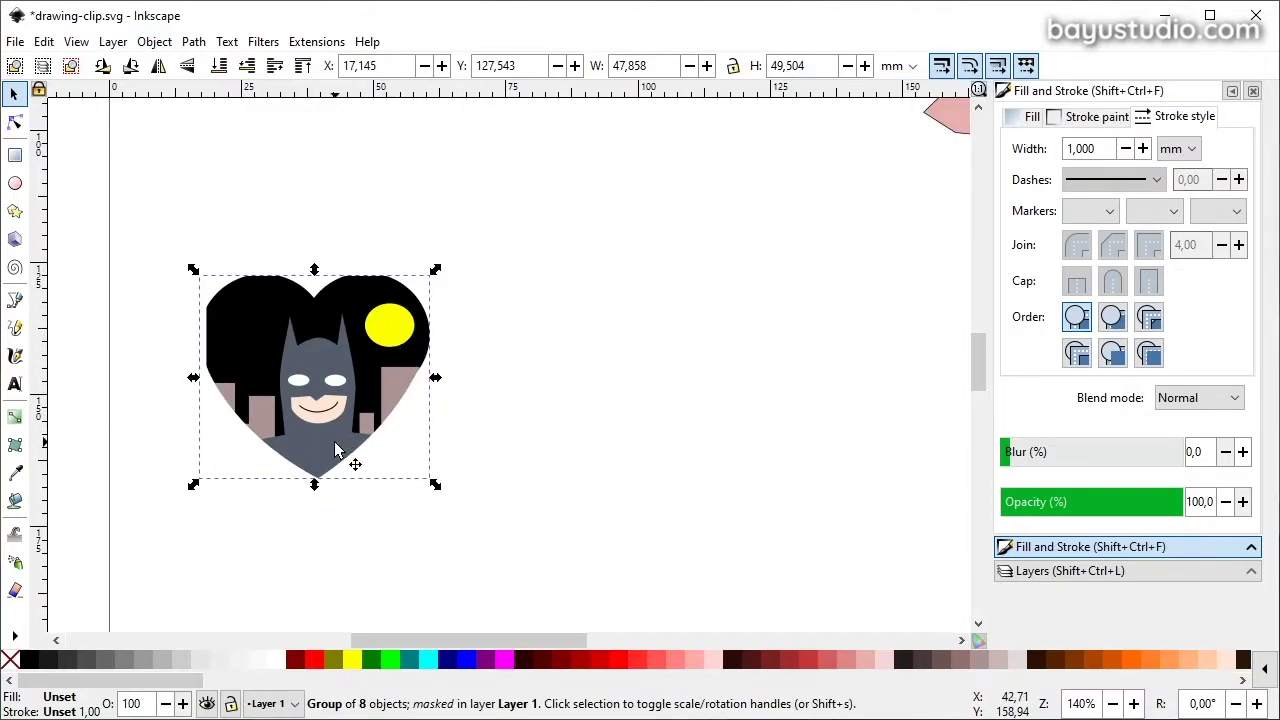
Undo the white-heart mask and fill the heart black.
key("ctrl+z")
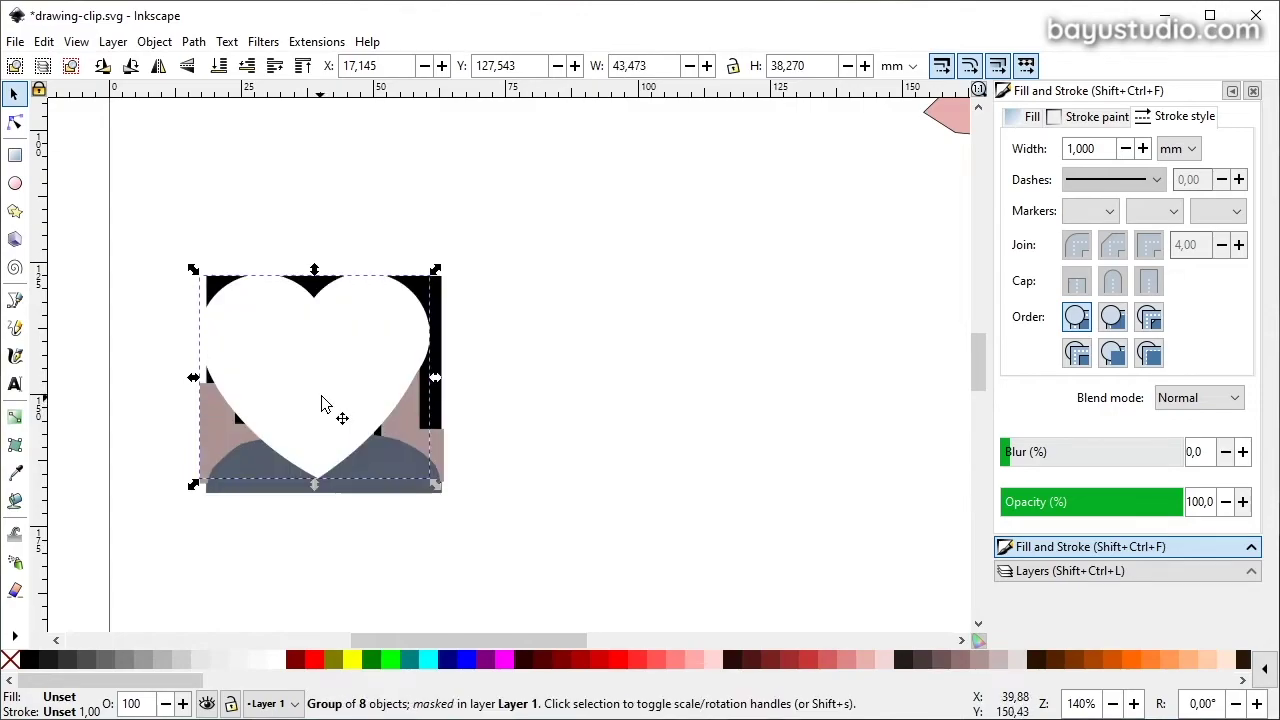
key("ctrl+z")
left_click_drag(274, 380, 286, 380)
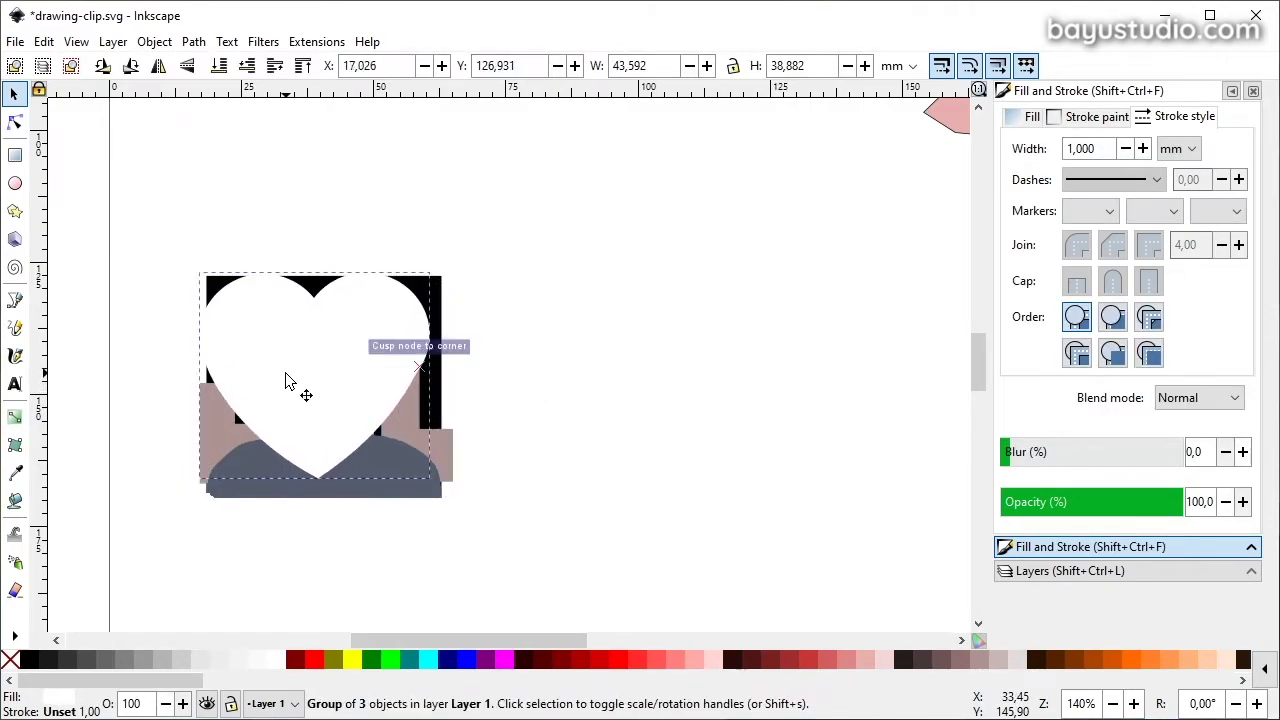
left_click(28, 659)
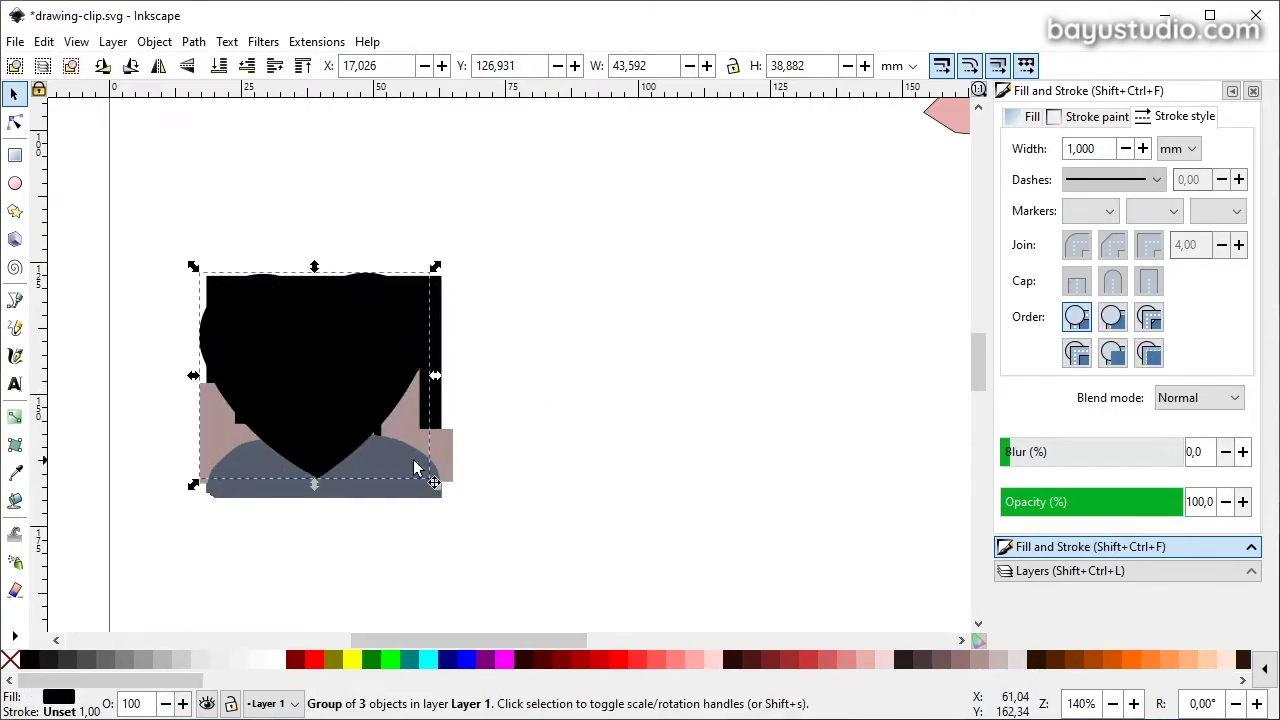
Mask the picture with the black heart, then undo that mask.
left_click_drag(153, 565, 594, 170)
left_click(153, 41)
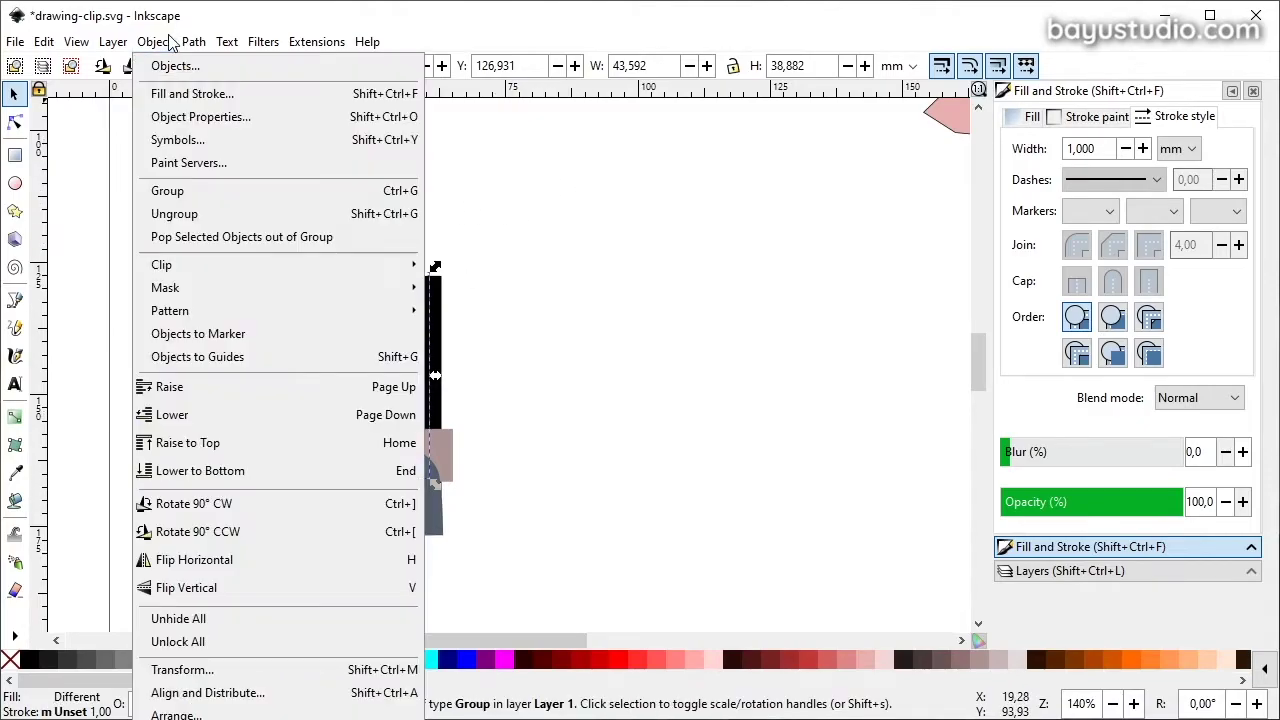
mouse_move(165, 287)
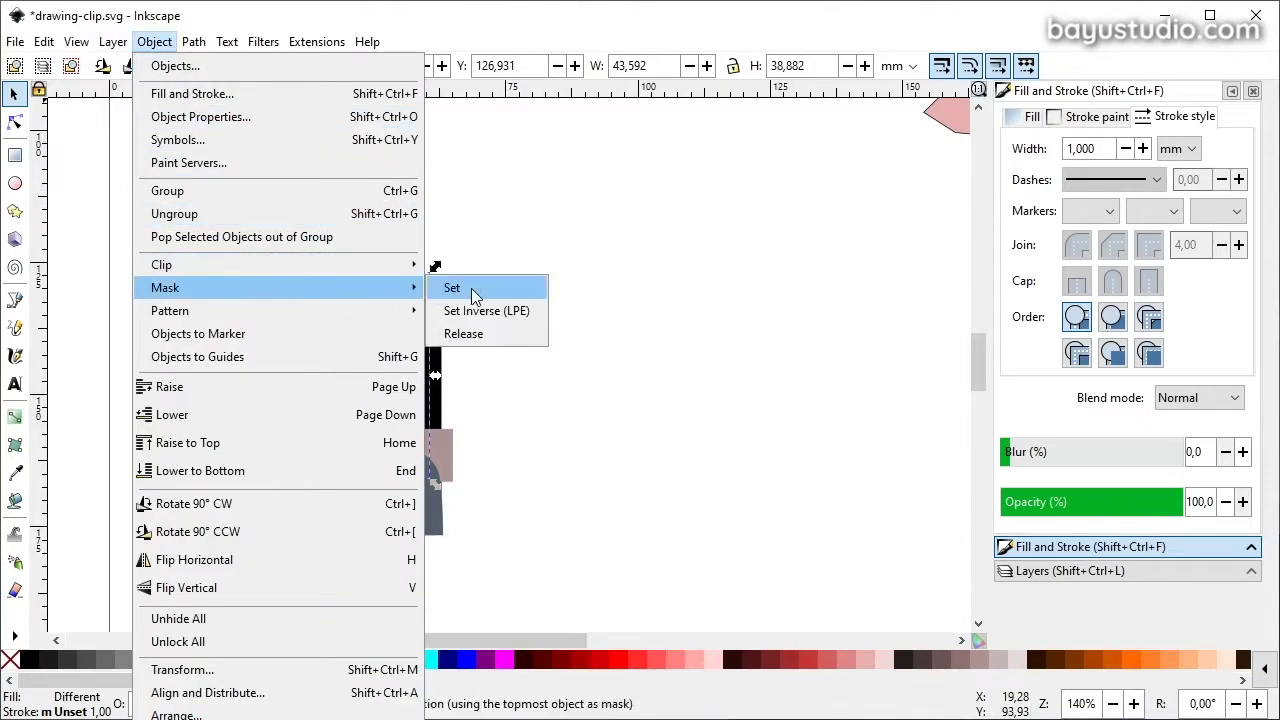
left_click(472, 288)
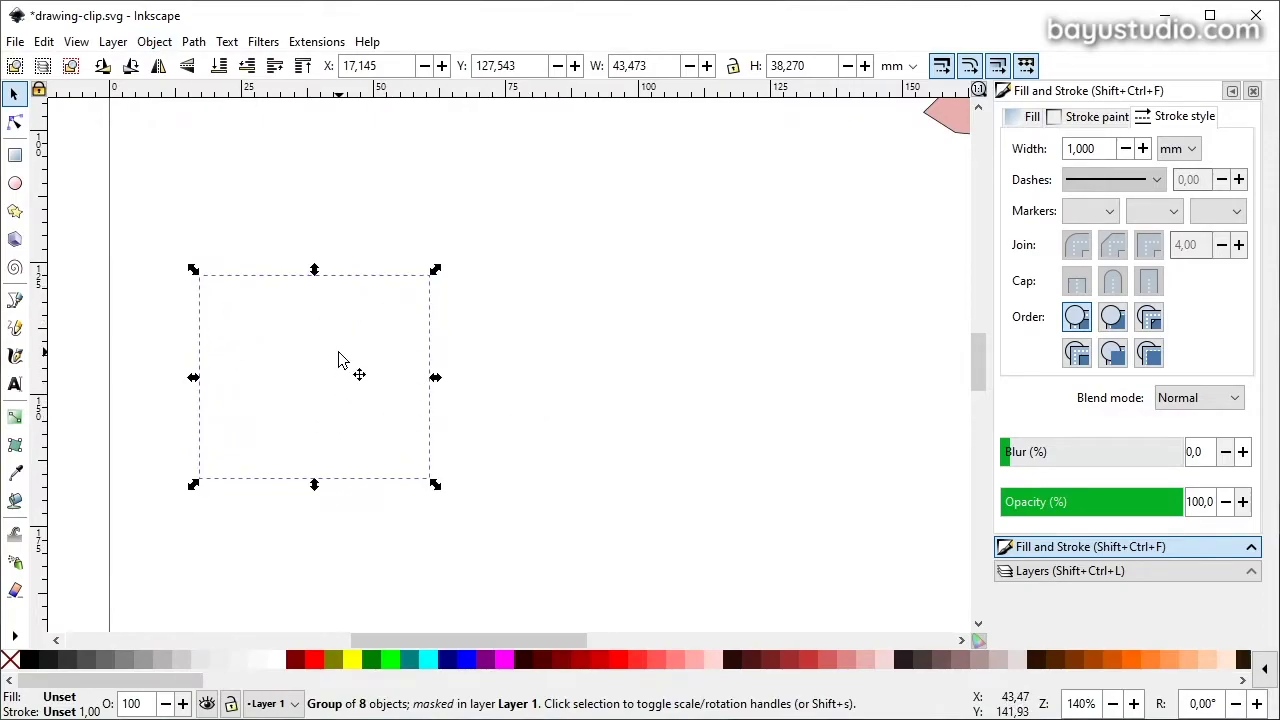
key("ctrl+z")
Settle the heart back over the Batman picture and fill it grey.
left_click(298, 368)
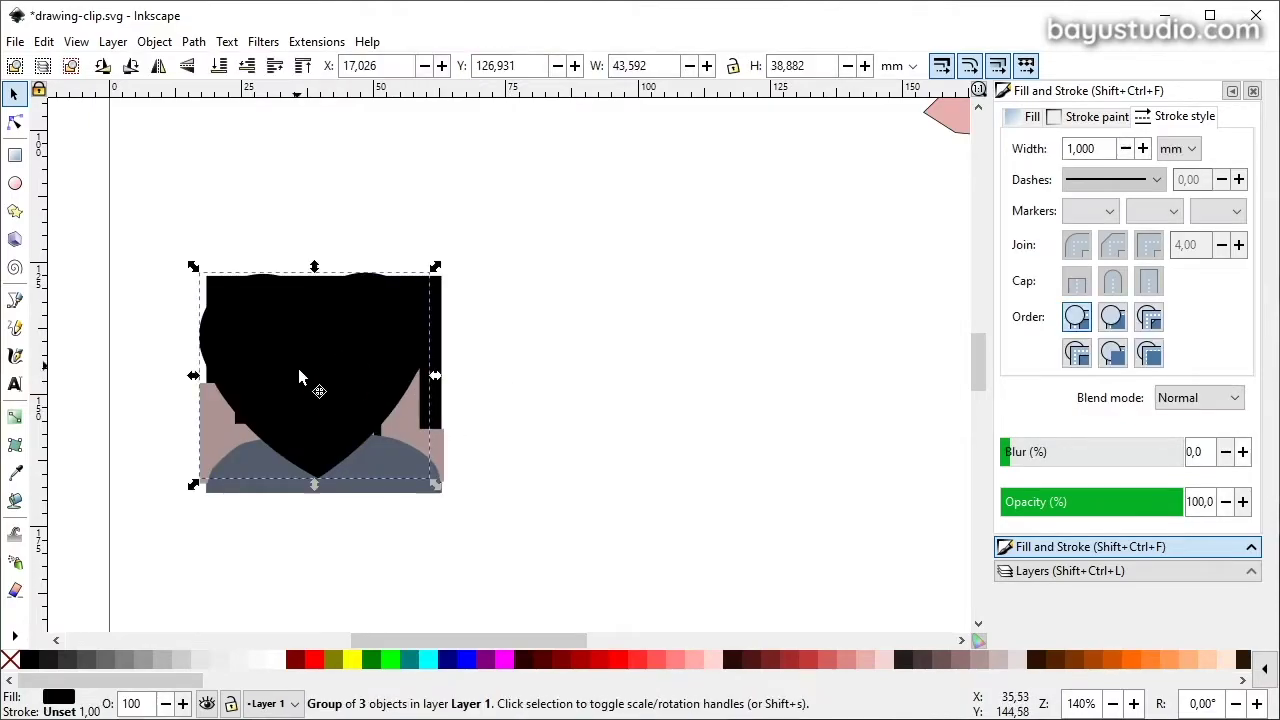
left_click_drag(298, 368, 356, 377)
left_click(142, 657)
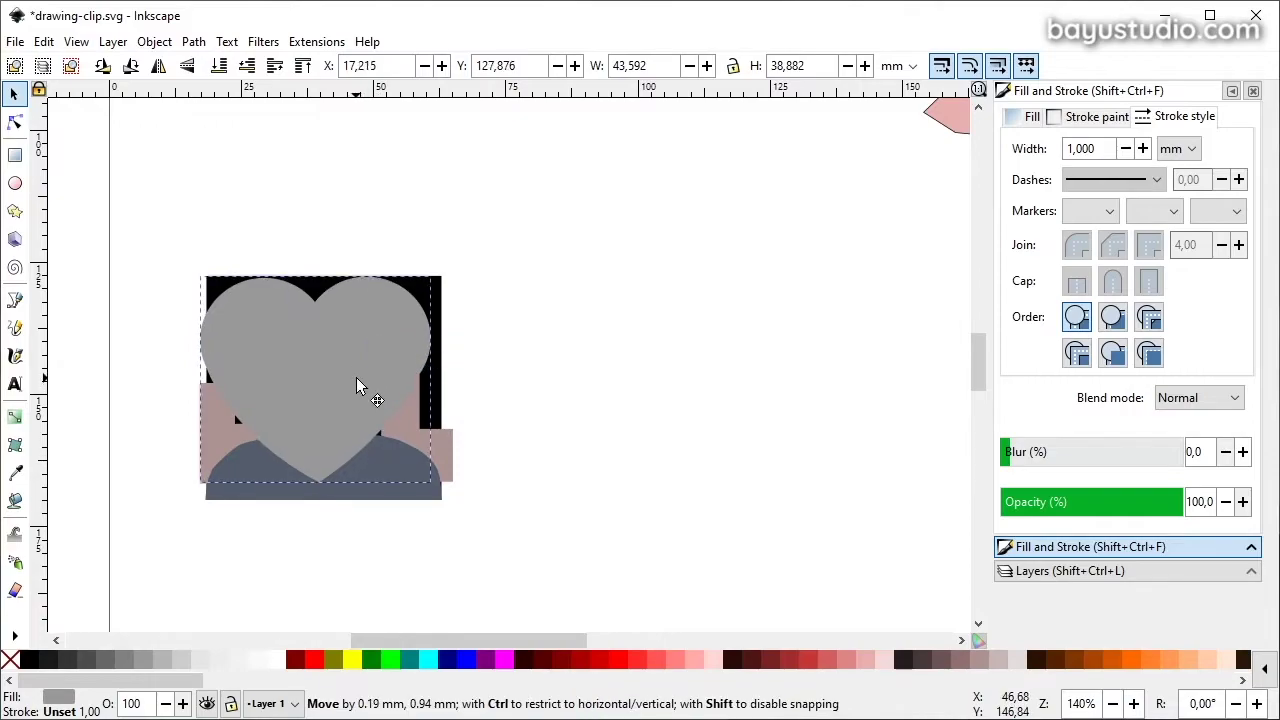
Mask the picture with the grey heart and shift the masked scene slightly left.
scroll(286, 528, "right", 2)
left_click_drag(89, 603, 551, 210)
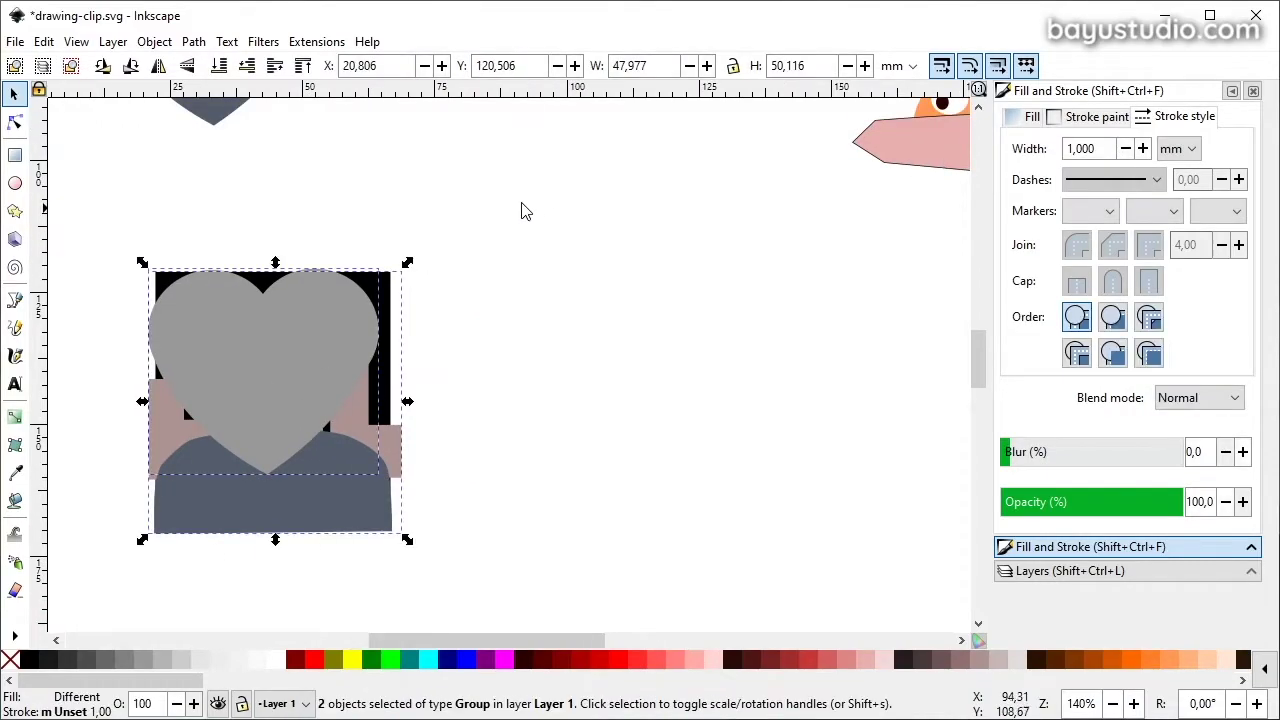
left_click(156, 42)
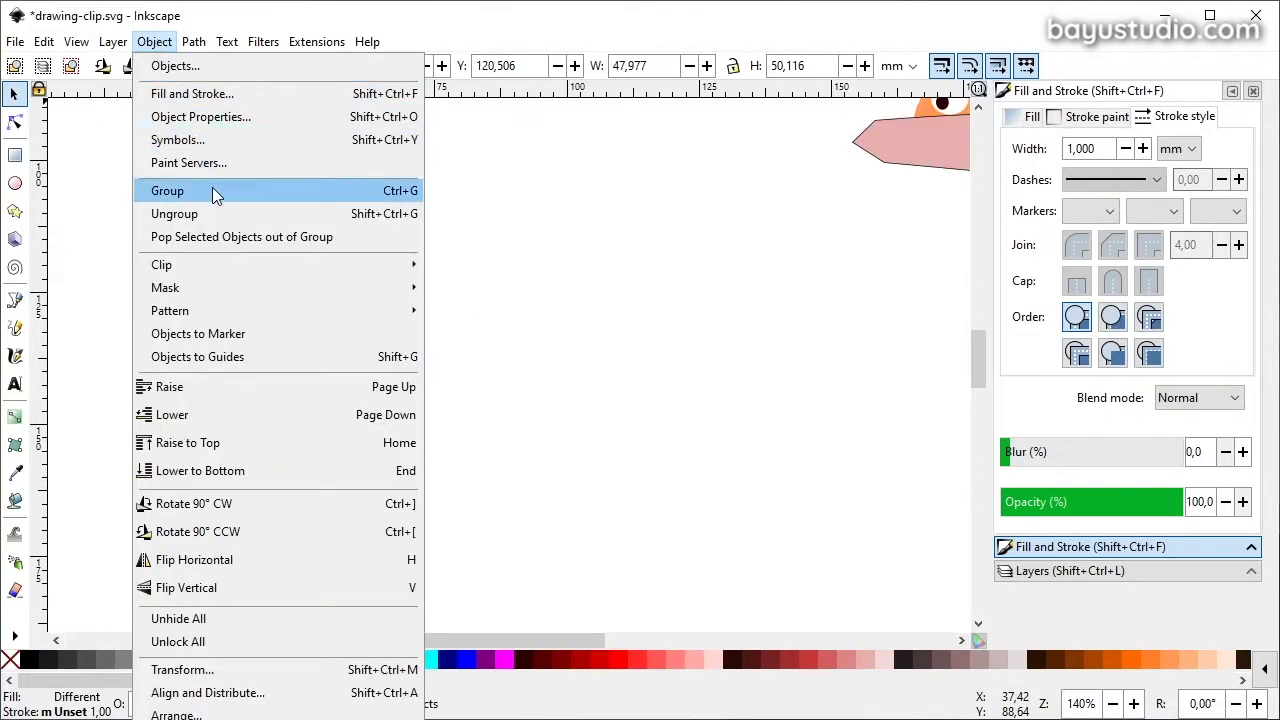
mouse_move(166, 288)
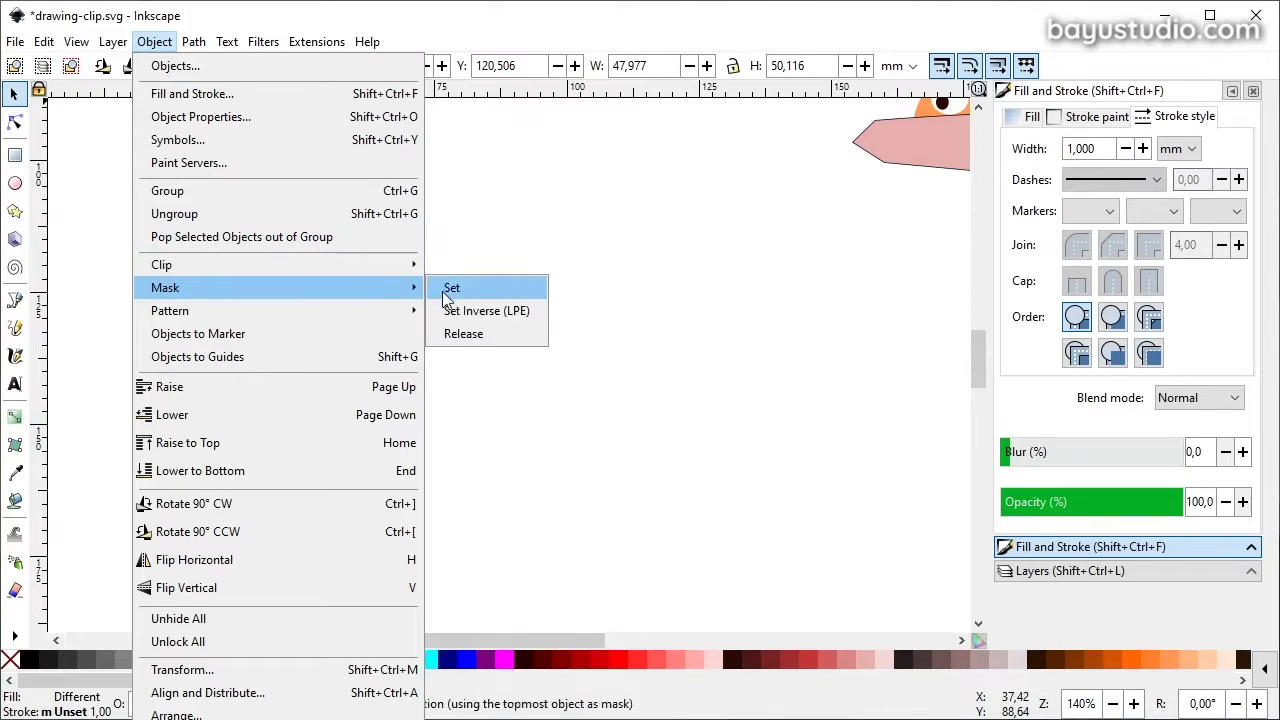
left_click(449, 289)
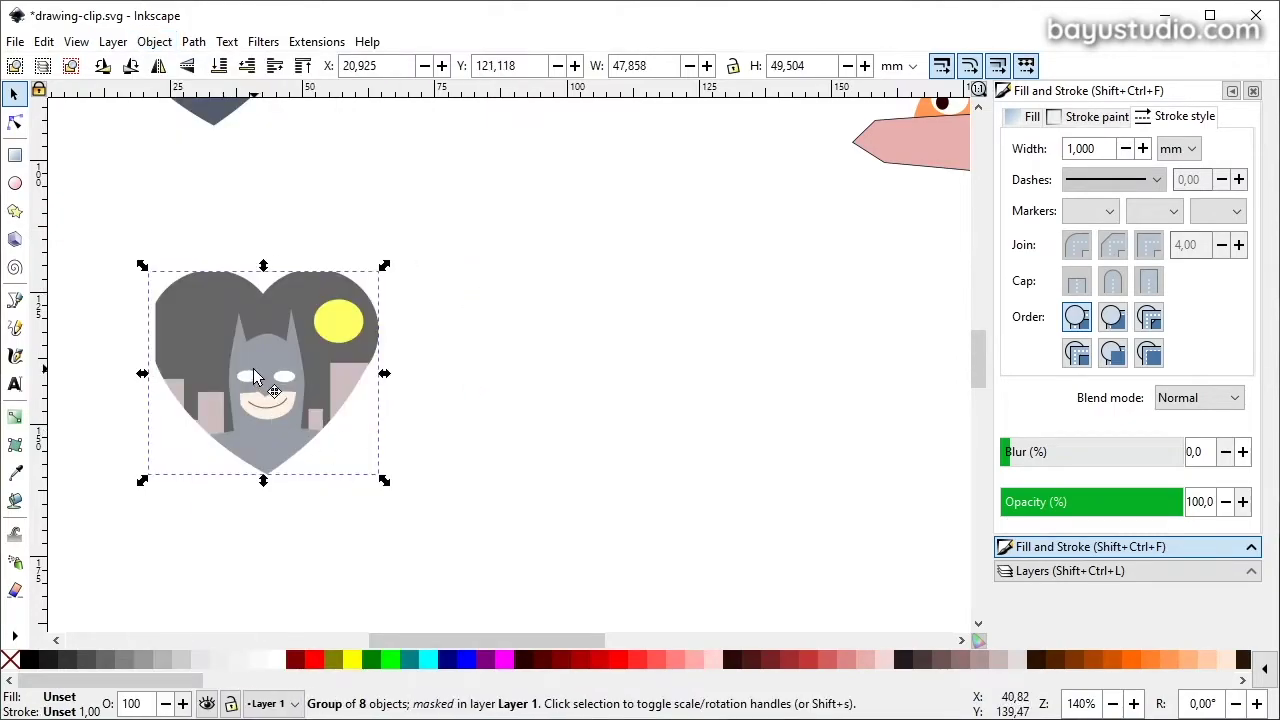
left_click_drag(253, 368, 250, 367)
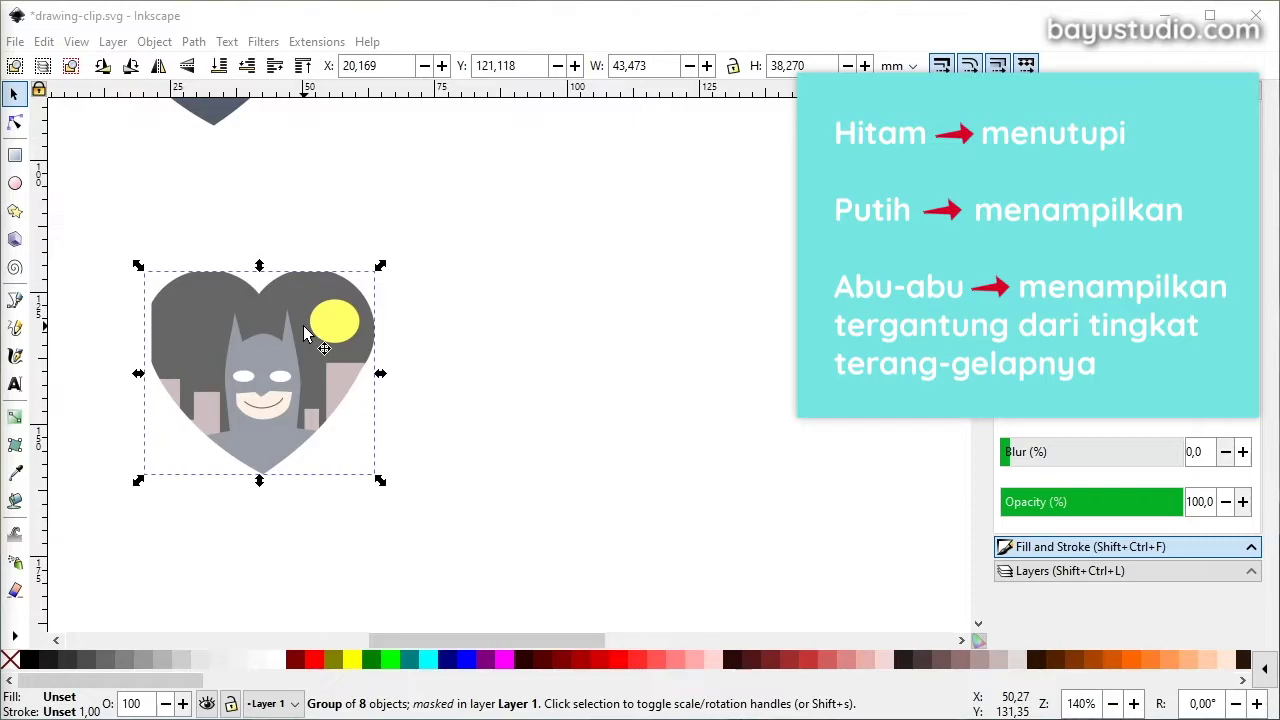
Drag the grey-heart-masked group around, then undo the moves and the mask.
left_click_drag(305, 333, 313, 215)
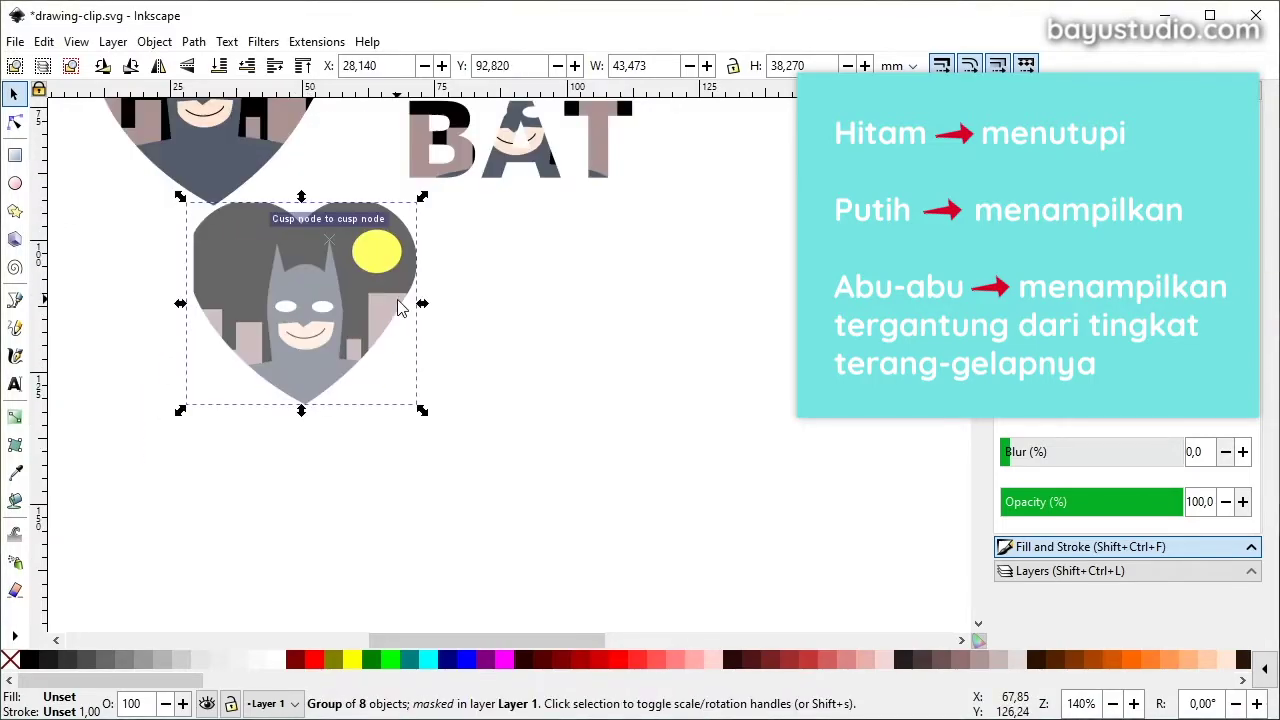
mouse_move(307, 288)
left_mouse_down()
mouse_move(295, 281)
mouse_move(350, 408)
mouse_move(281, 405)
left_mouse_up()
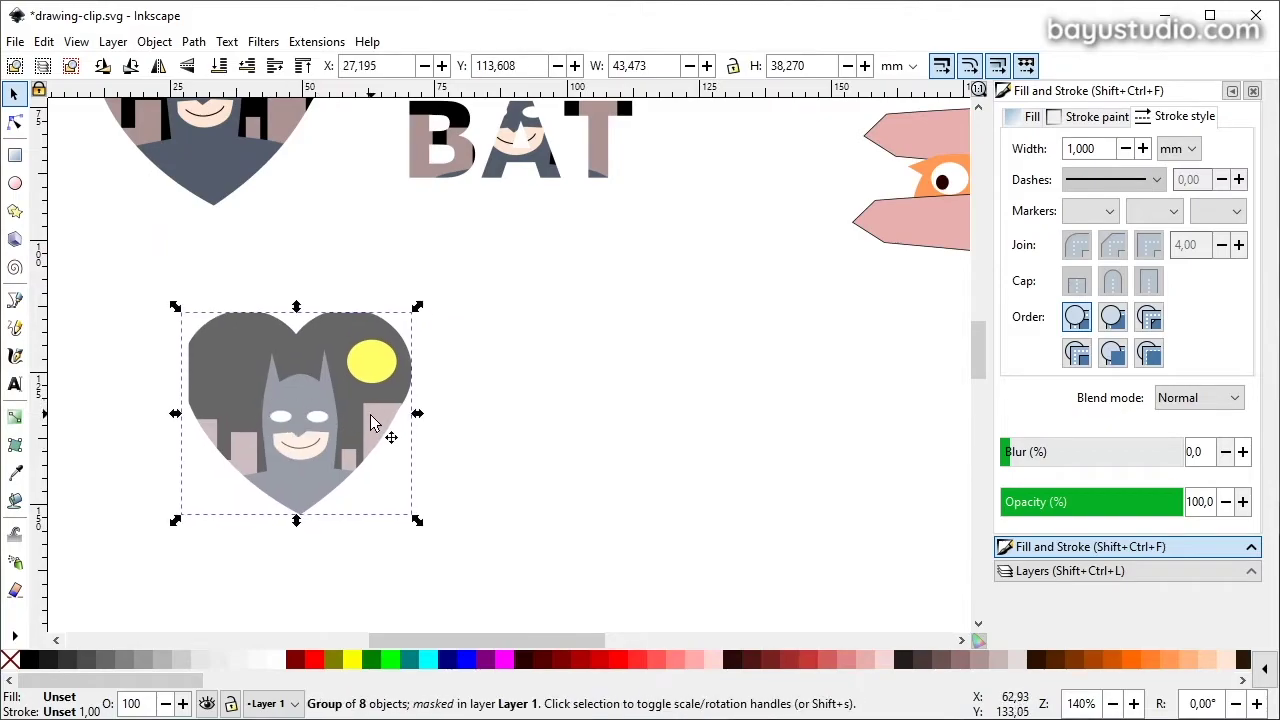
key("ctrl+z")
key("ctrl+z")
key("ctrl+z")
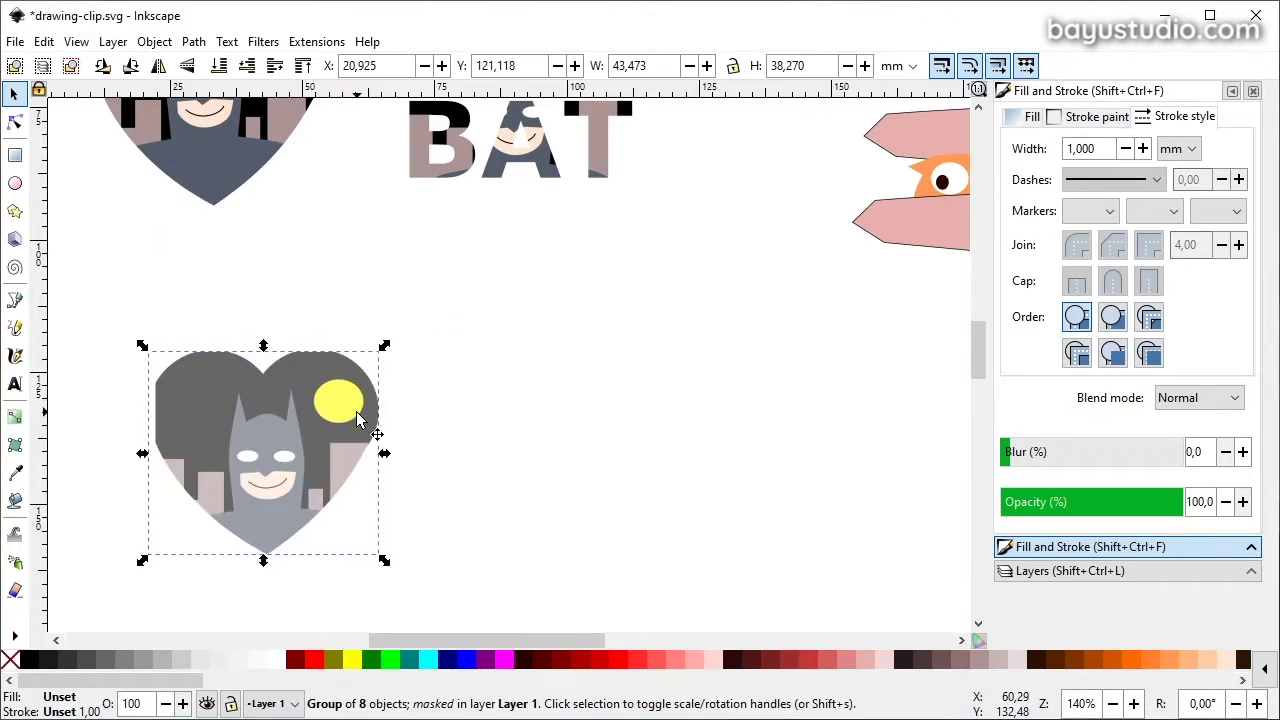
key("ctrl+z")
key("ctrl+z")
Move the grey heart right of the scene and draw a square over the Batman picture.
left_click(629, 463)
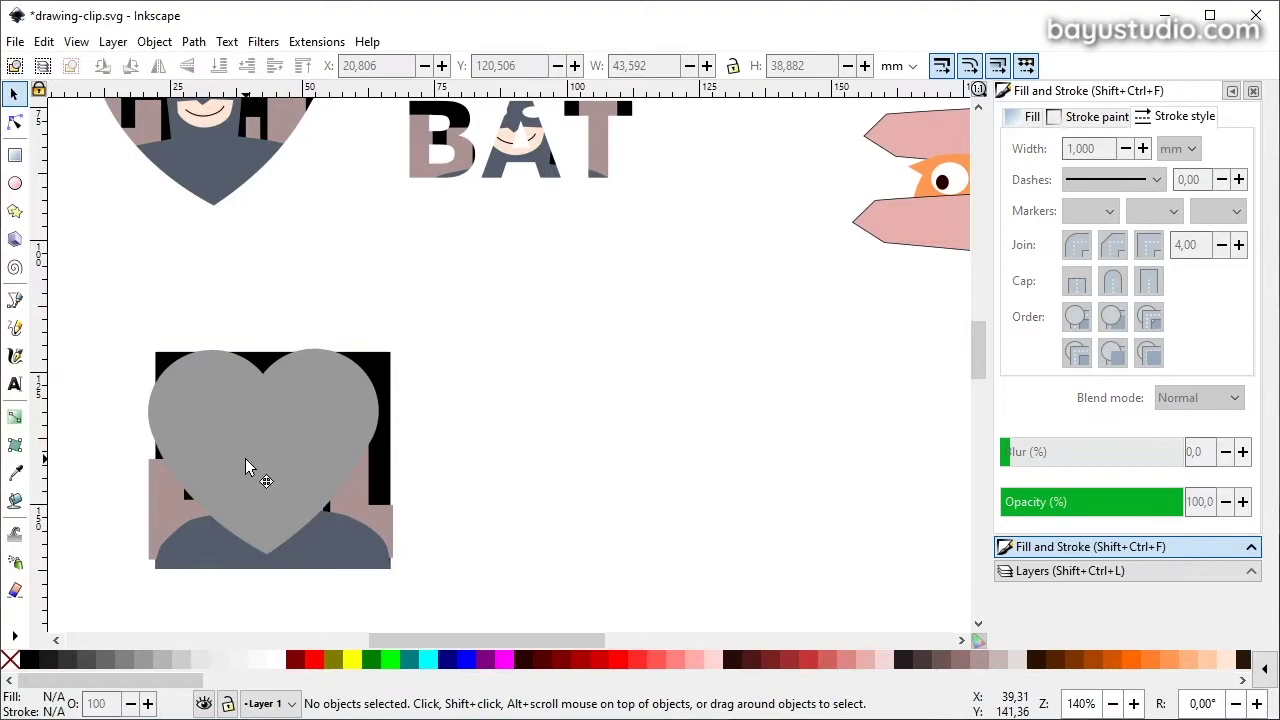
left_click_drag(286, 453, 701, 410)
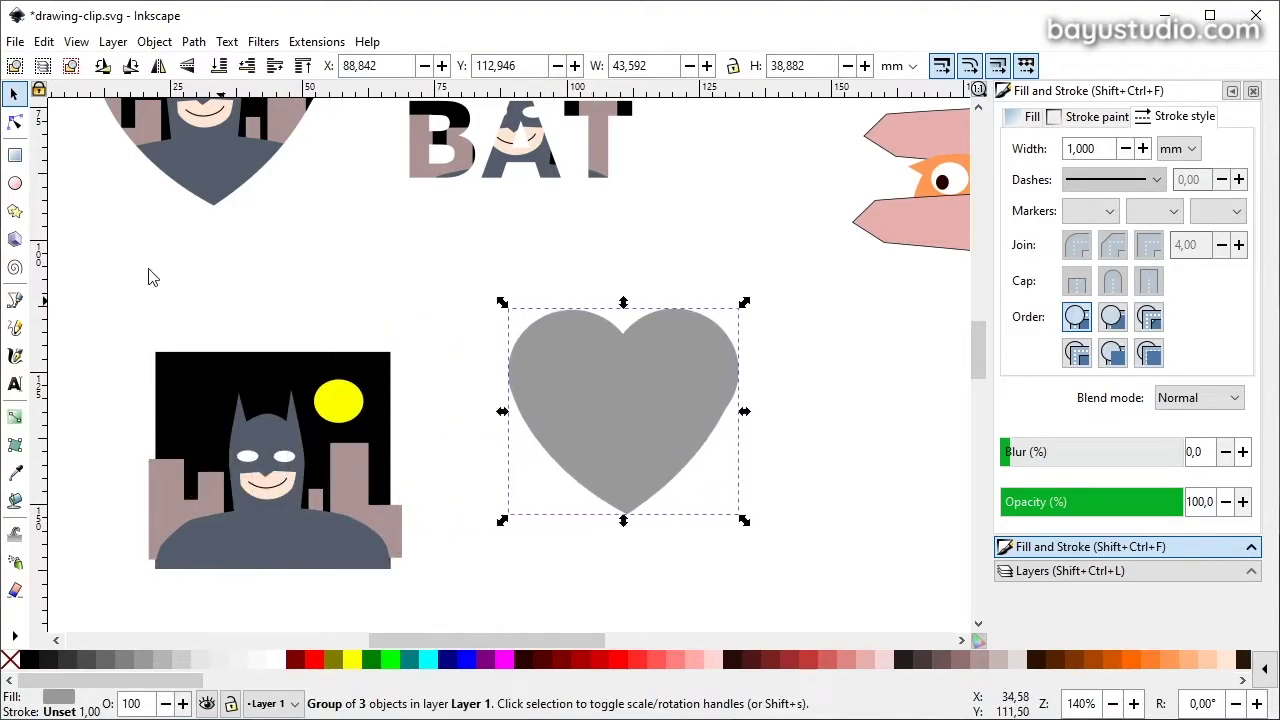
left_click(15, 155)
left_click_drag(137, 628, 413, 349)
scroll(86, 330, "down", 2)
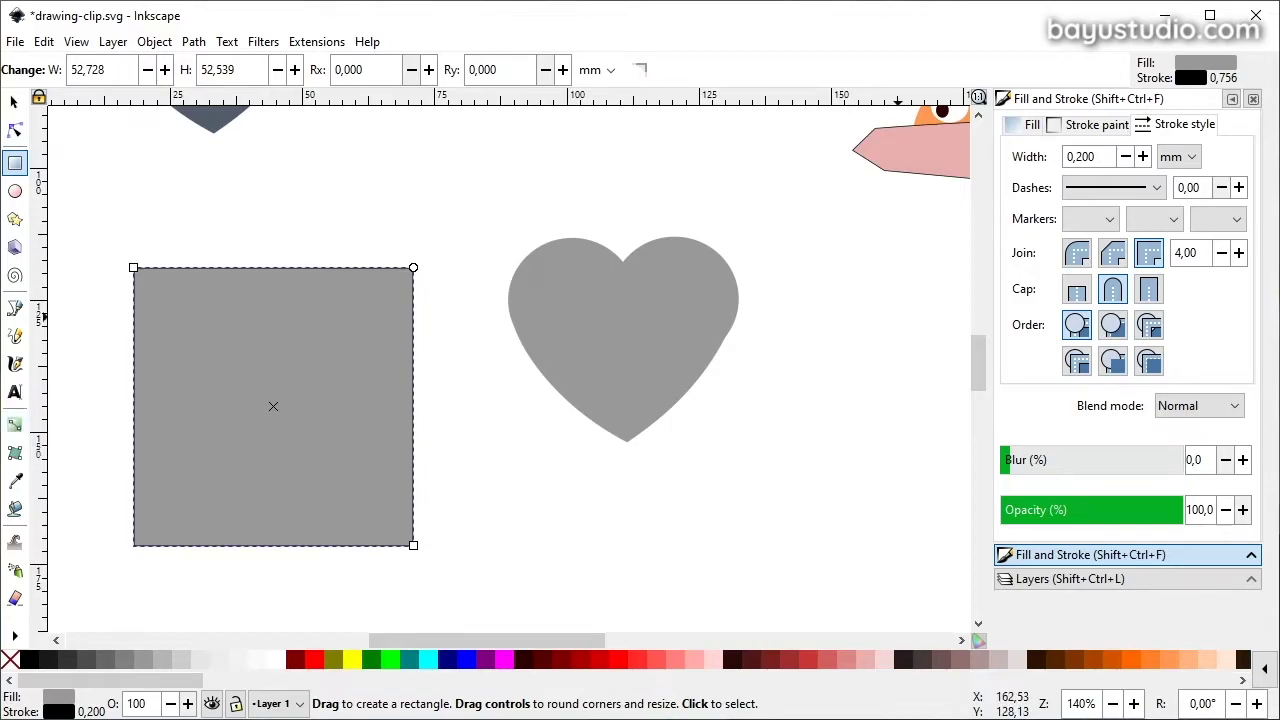
Fill the square with a vertical linear gradient, white at top to black at bottom.
left_click(1015, 128)
left_click(1067, 154)
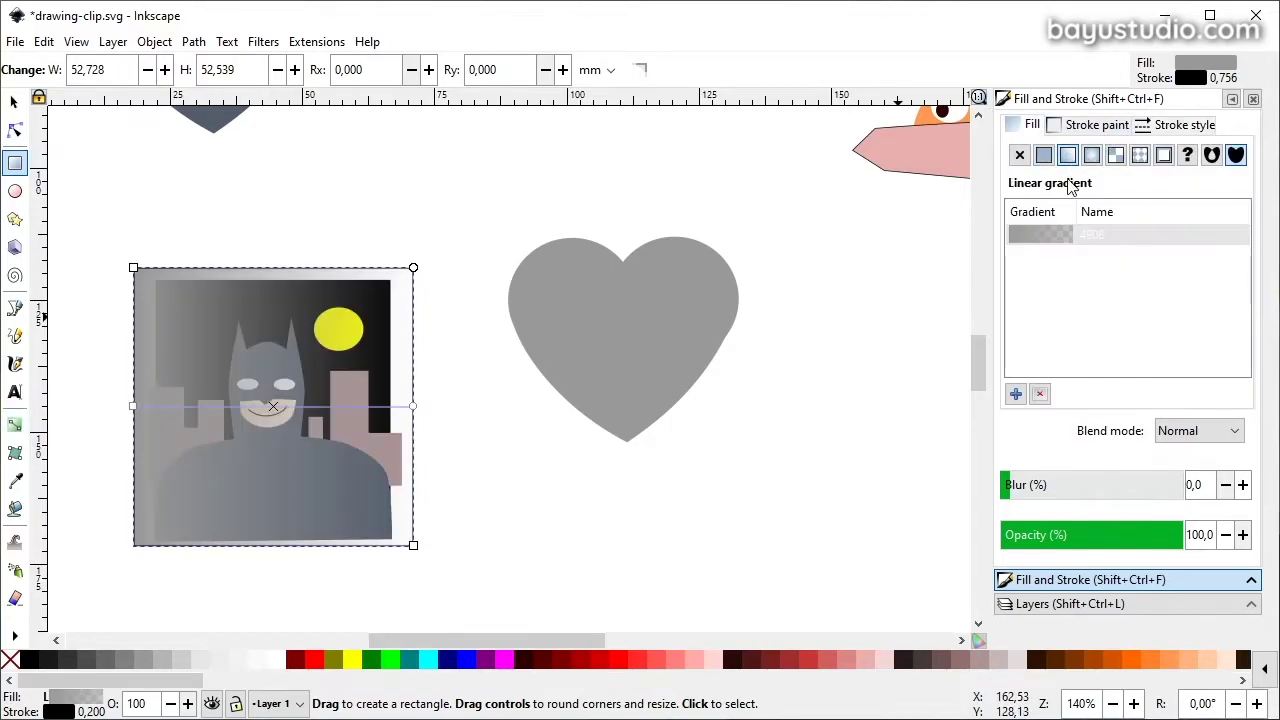
mouse_move(133, 406)
left_mouse_down()
mouse_move(237, 345)
mouse_move(281, 528)
left_mouse_up()
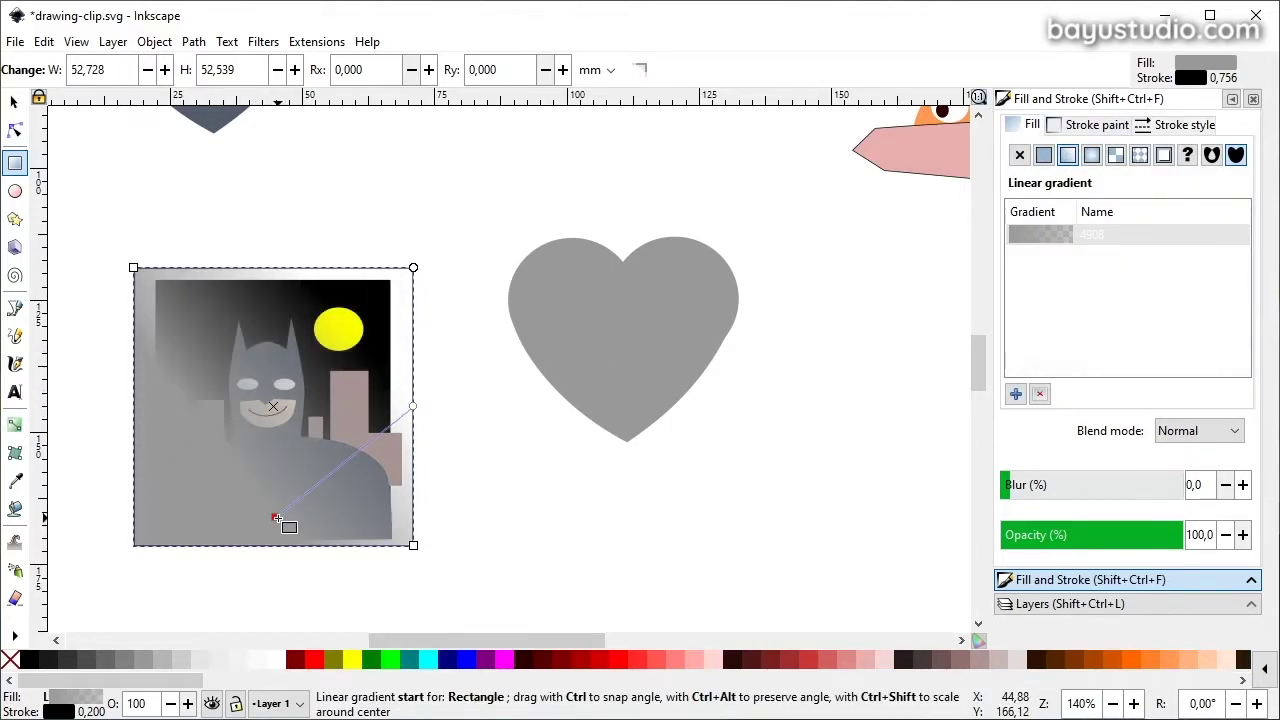
mouse_move(412, 406)
left_mouse_down()
mouse_move(340, 310)
mouse_move(284, 281)
left_mouse_up()
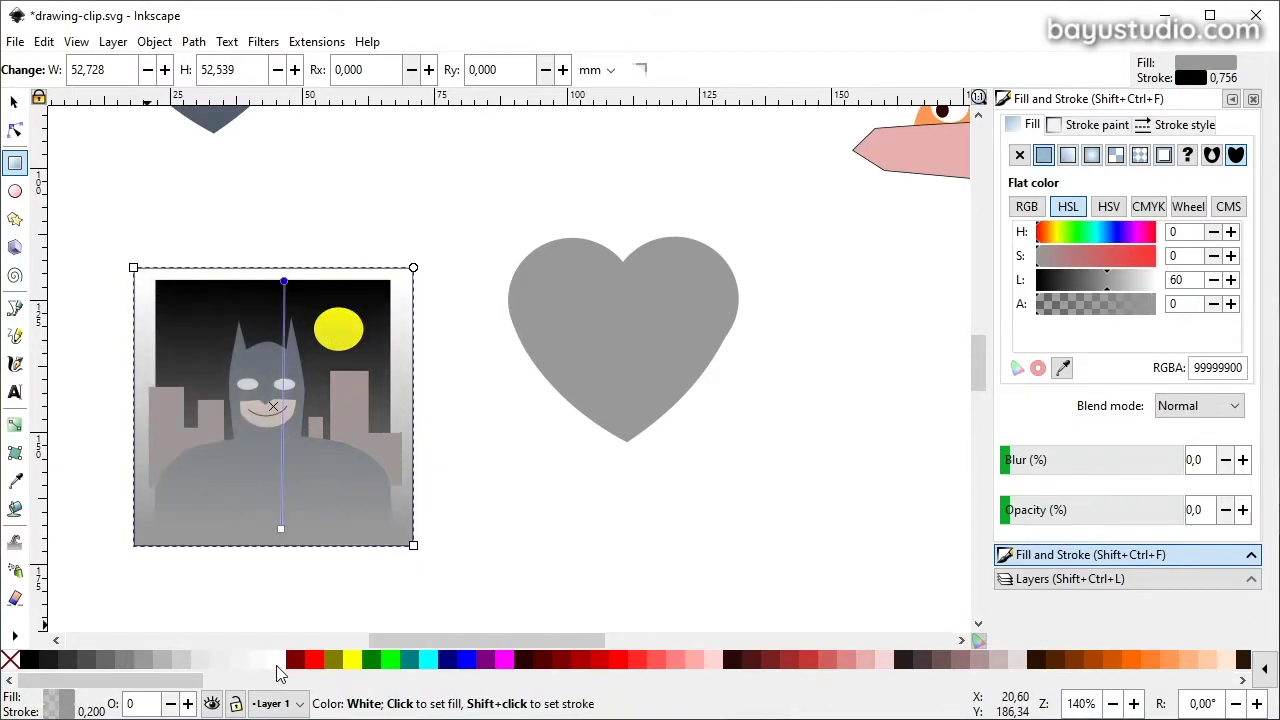
left_click(268, 659)
left_click(27, 660)
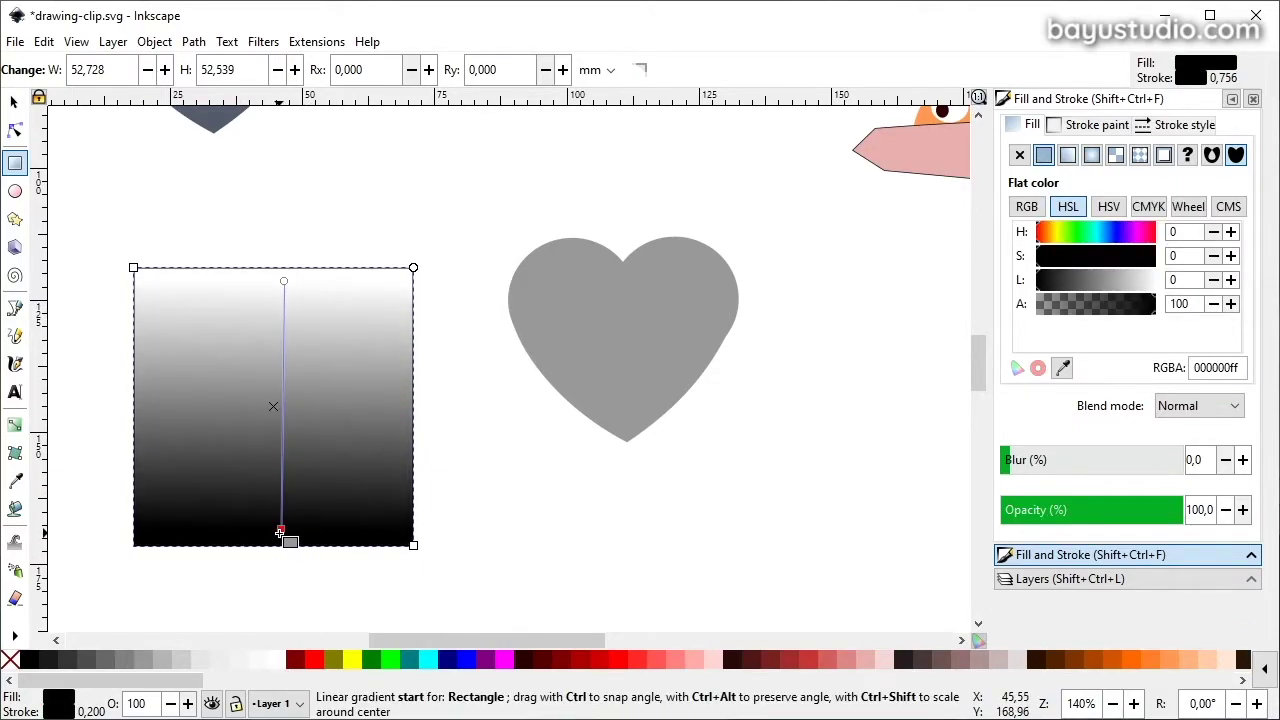
left_click_drag(281, 528, 284, 537)
left_click_drag(284, 281, 284, 270)
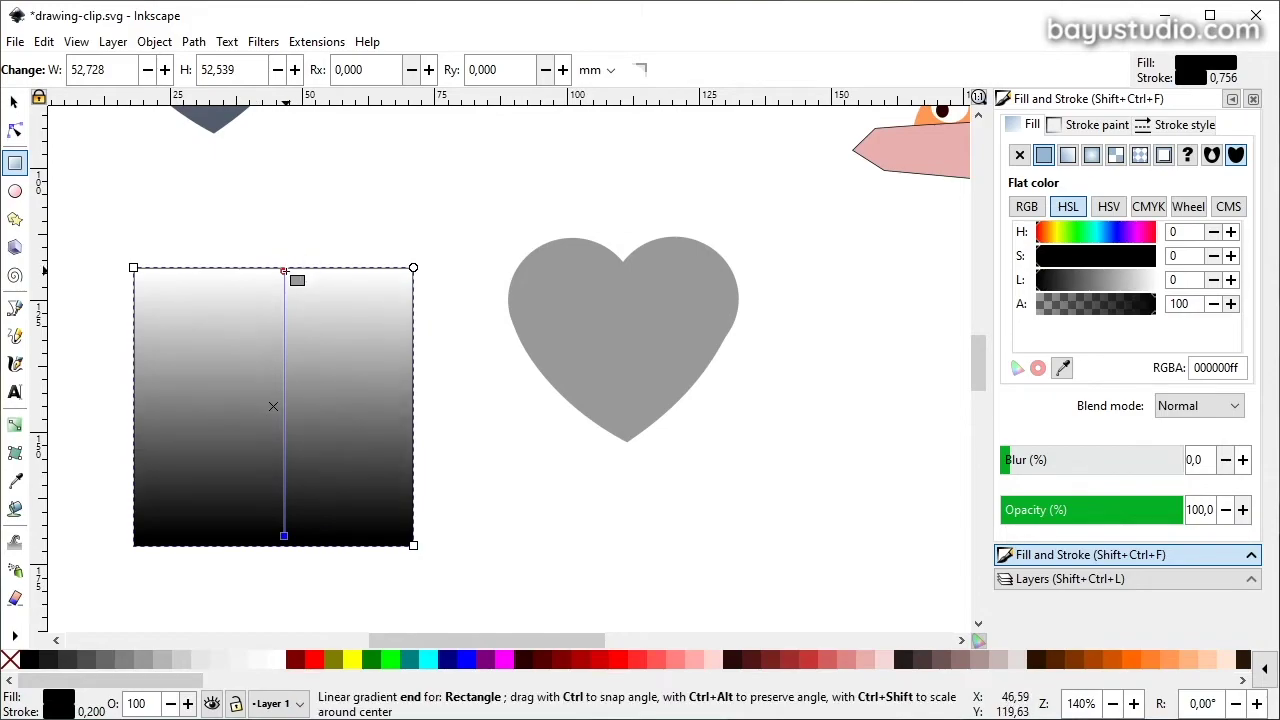
Nudge the gradient square into place and select it together with the scene.
key("s")
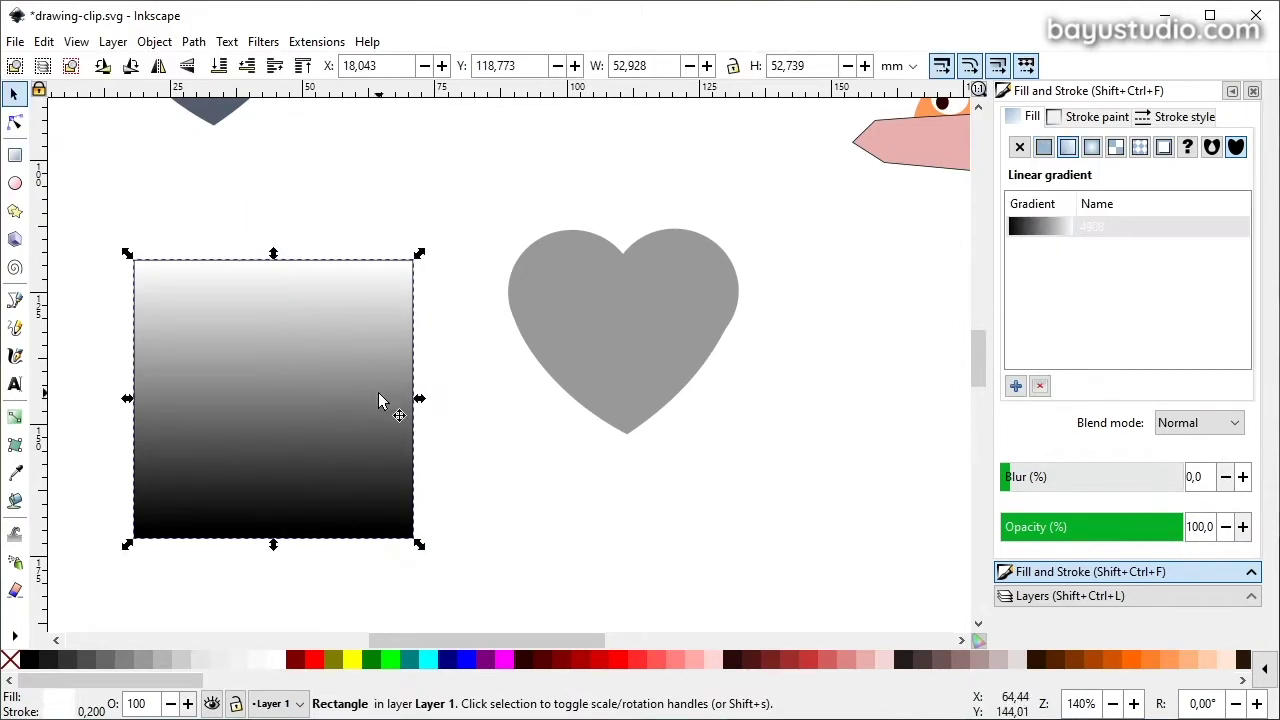
key("Escape")
mouse_move(255, 451)
left_mouse_down()
mouse_move(277, 448)
mouse_move(238, 451)
left_mouse_up()
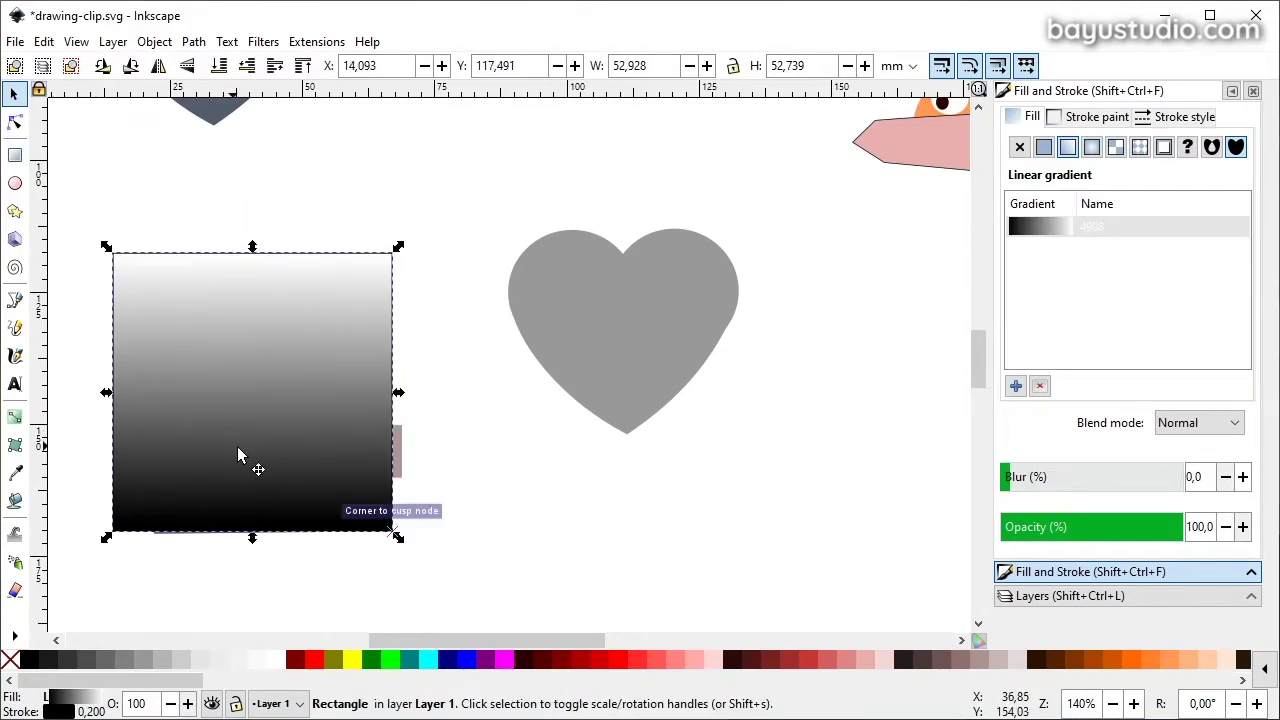
left_click_drag(66, 596, 455, 211)
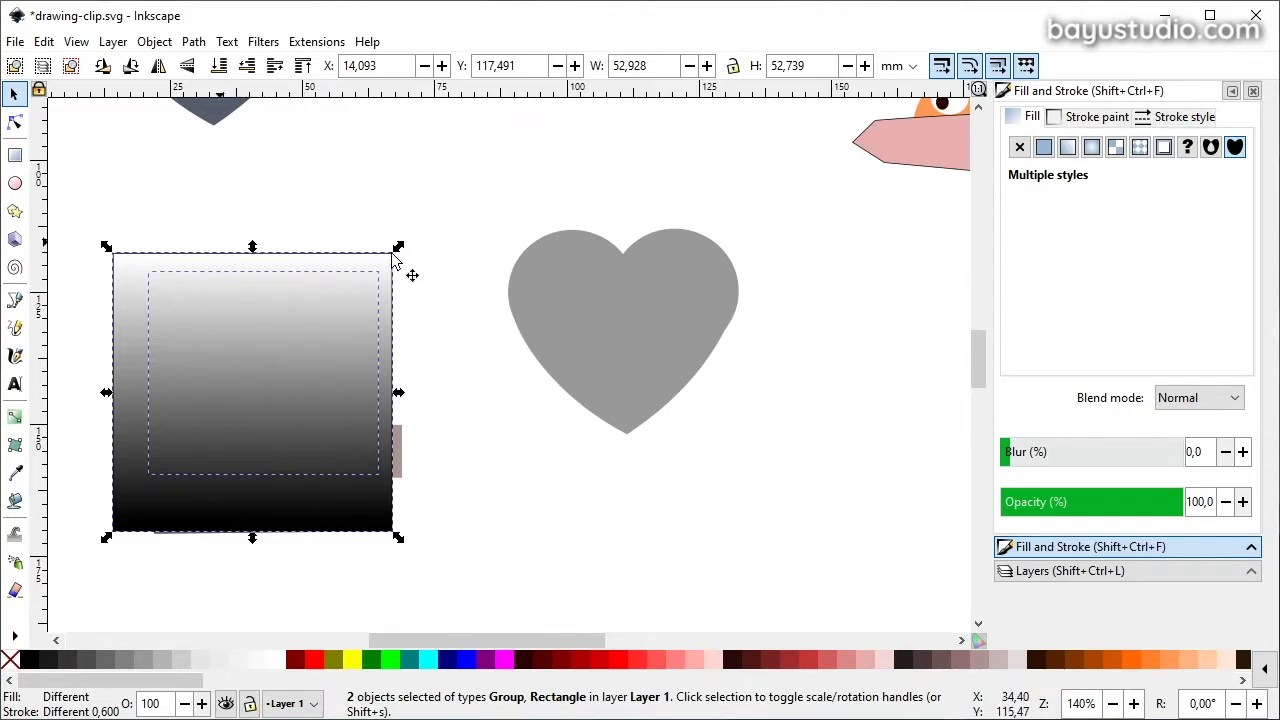
Mask the Batman scene with the gradient square, then drag the faded result over the grey heart and back.
left_click(141, 44)
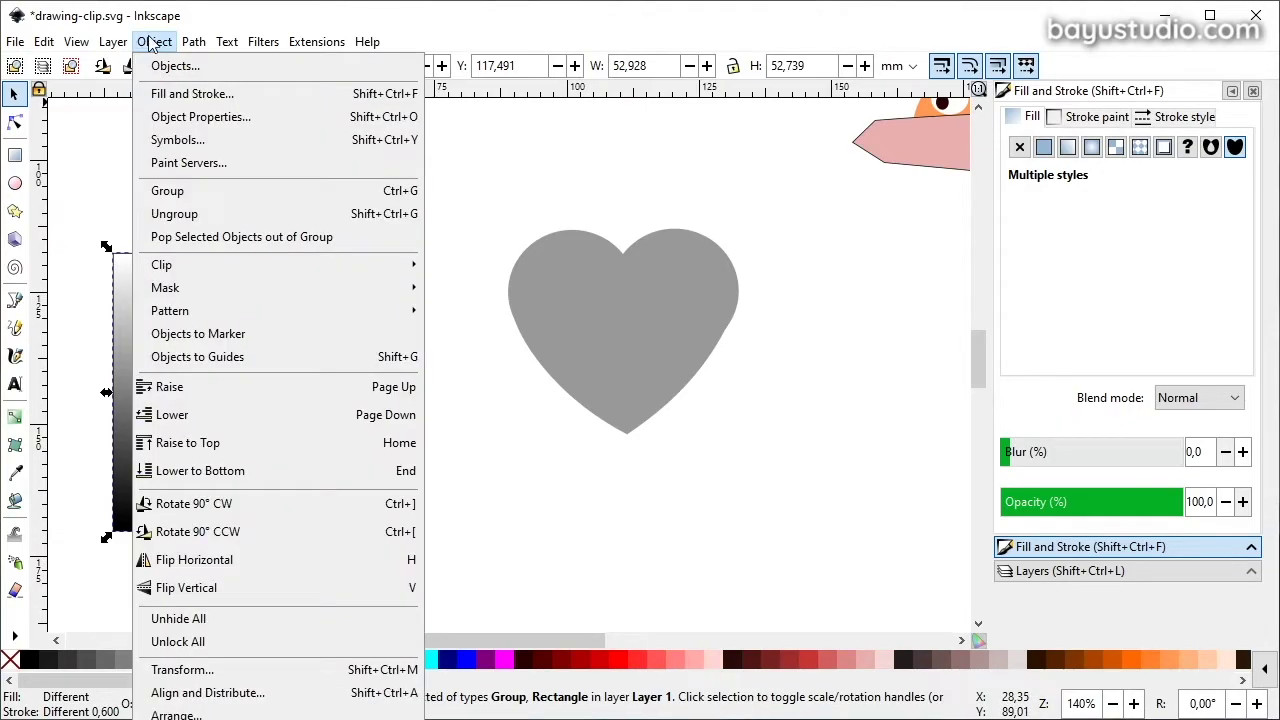
left_click(502, 284)
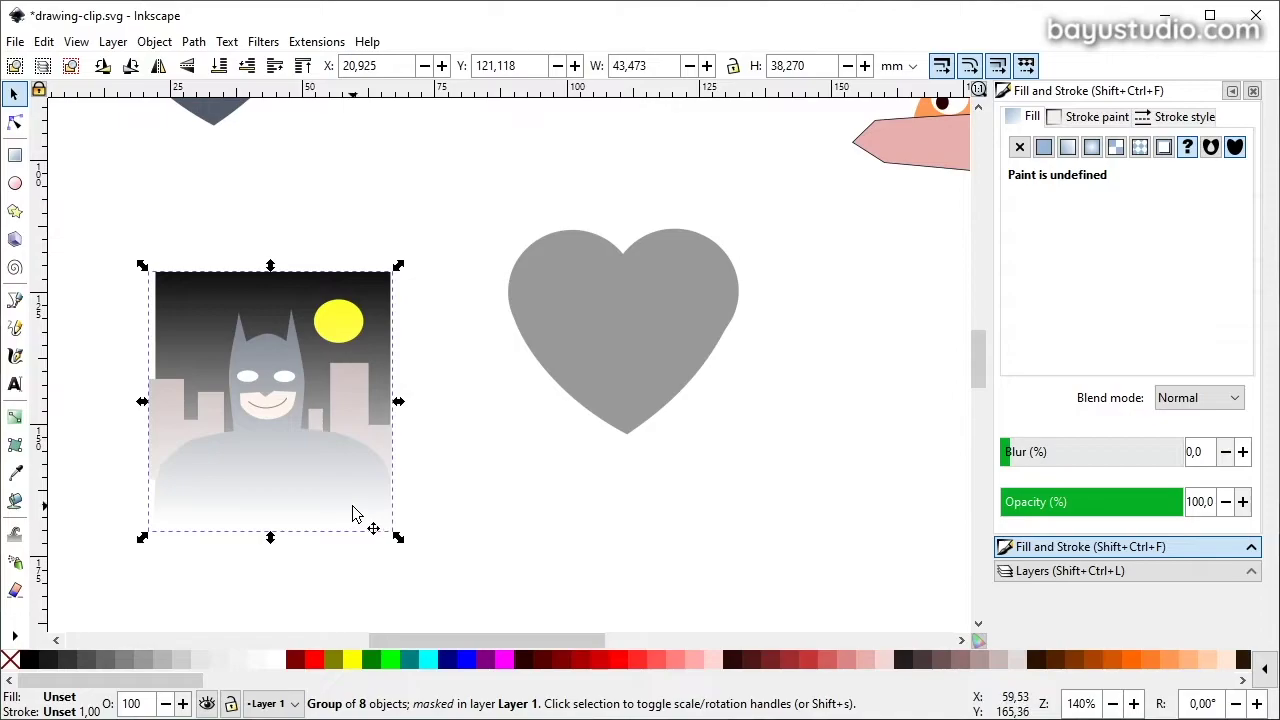
mouse_move(229, 429)
left_mouse_down()
mouse_move(478, 323)
mouse_move(543, 470)
mouse_move(545, 445)
left_mouse_up()
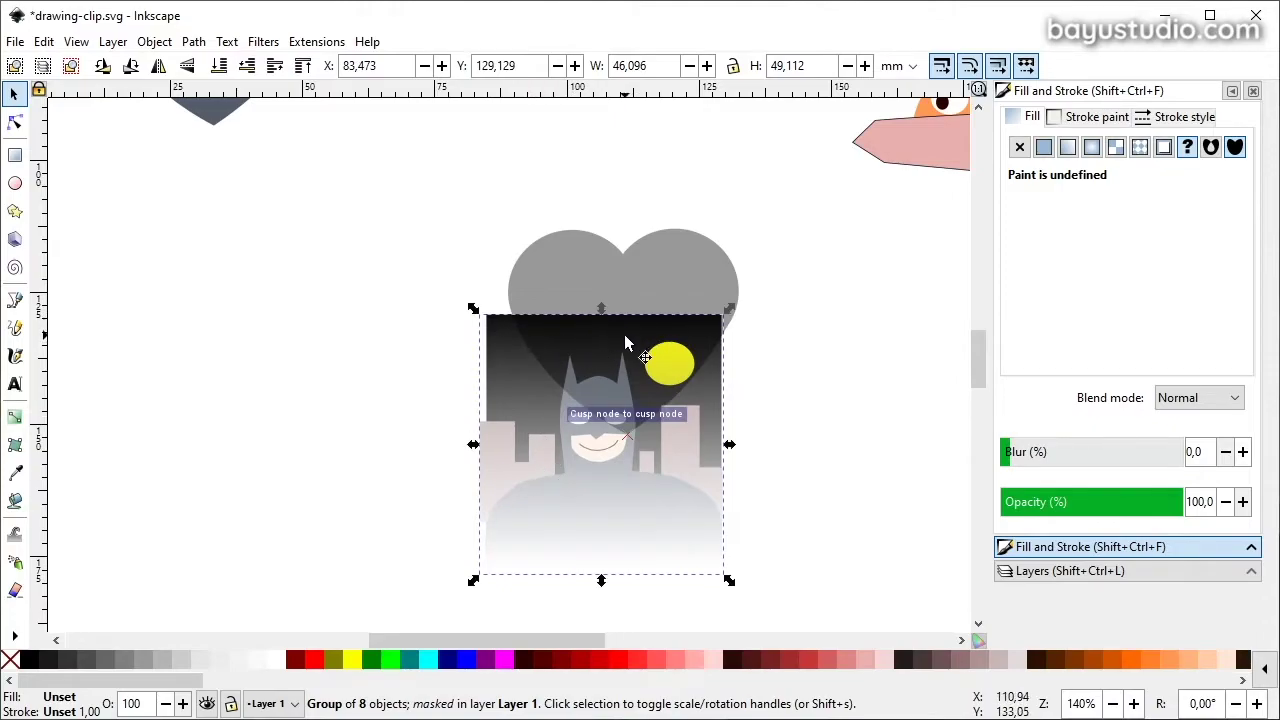
left_click_drag(612, 375, 612, 368)
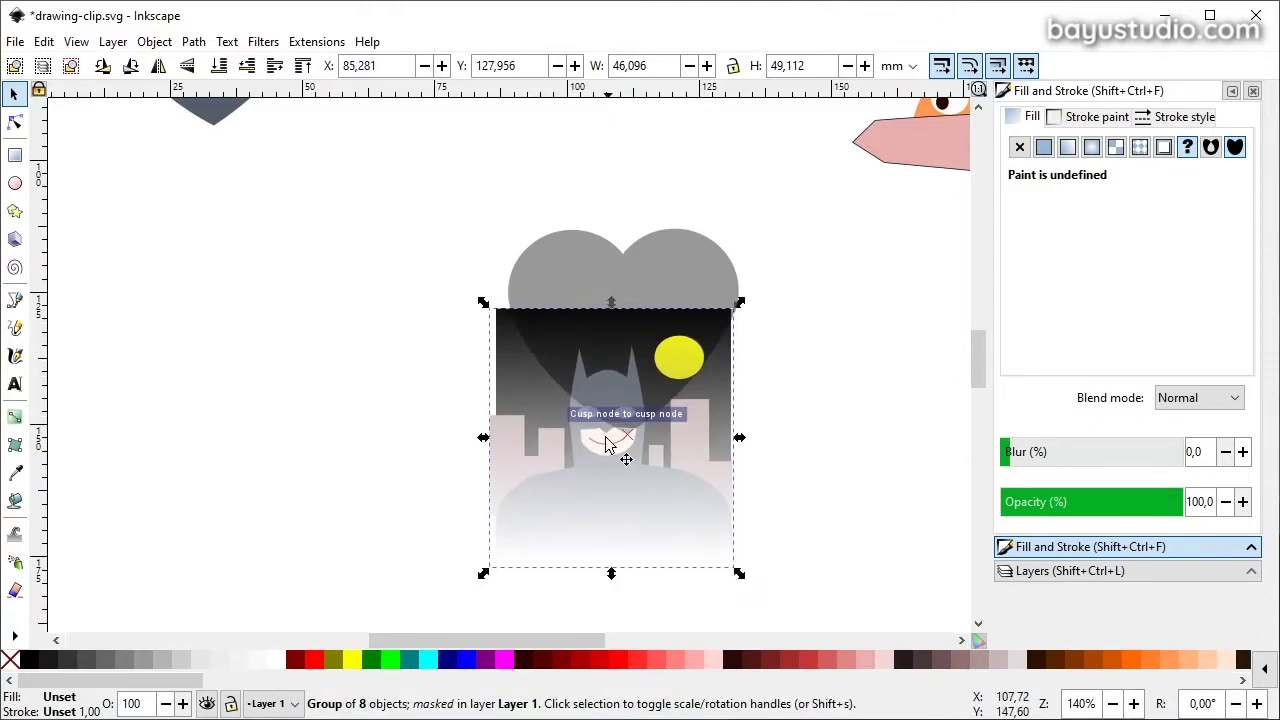
mouse_move(601, 495)
left_mouse_down()
mouse_move(597, 357)
mouse_move(552, 276)
mouse_move(326, 468)
left_mouse_up()
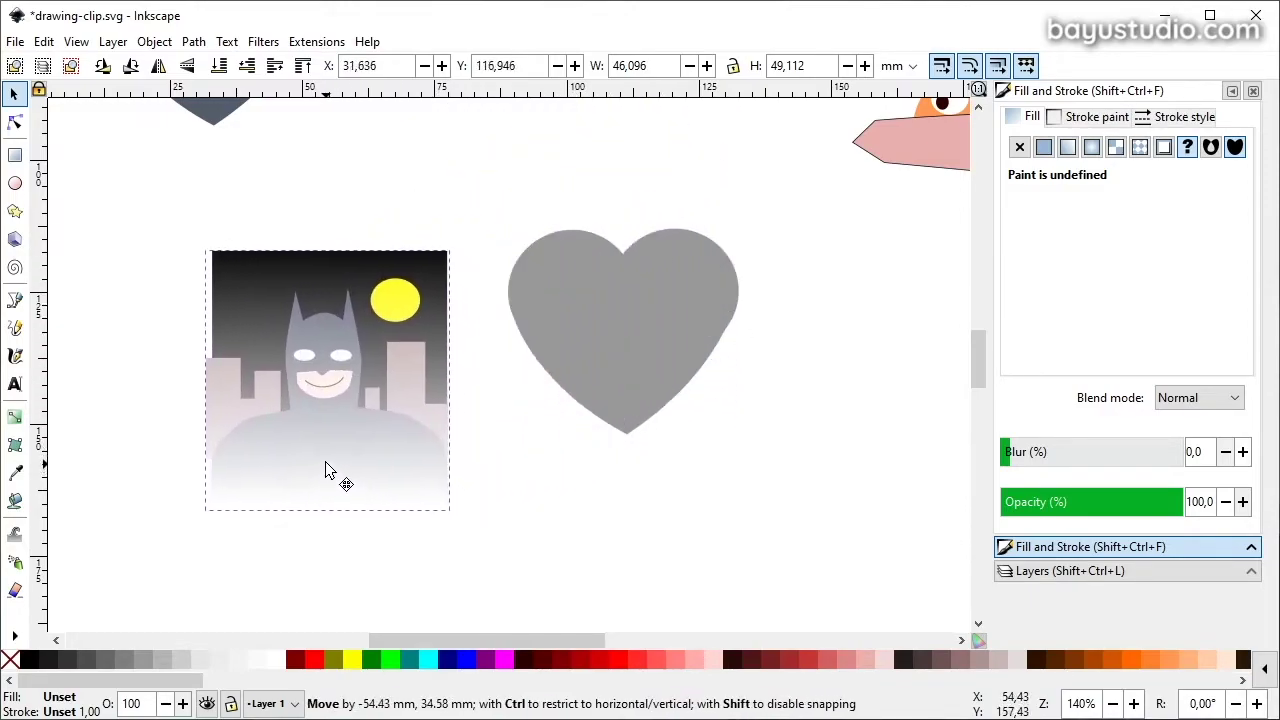
left_click_drag(325, 463, 582, 334)
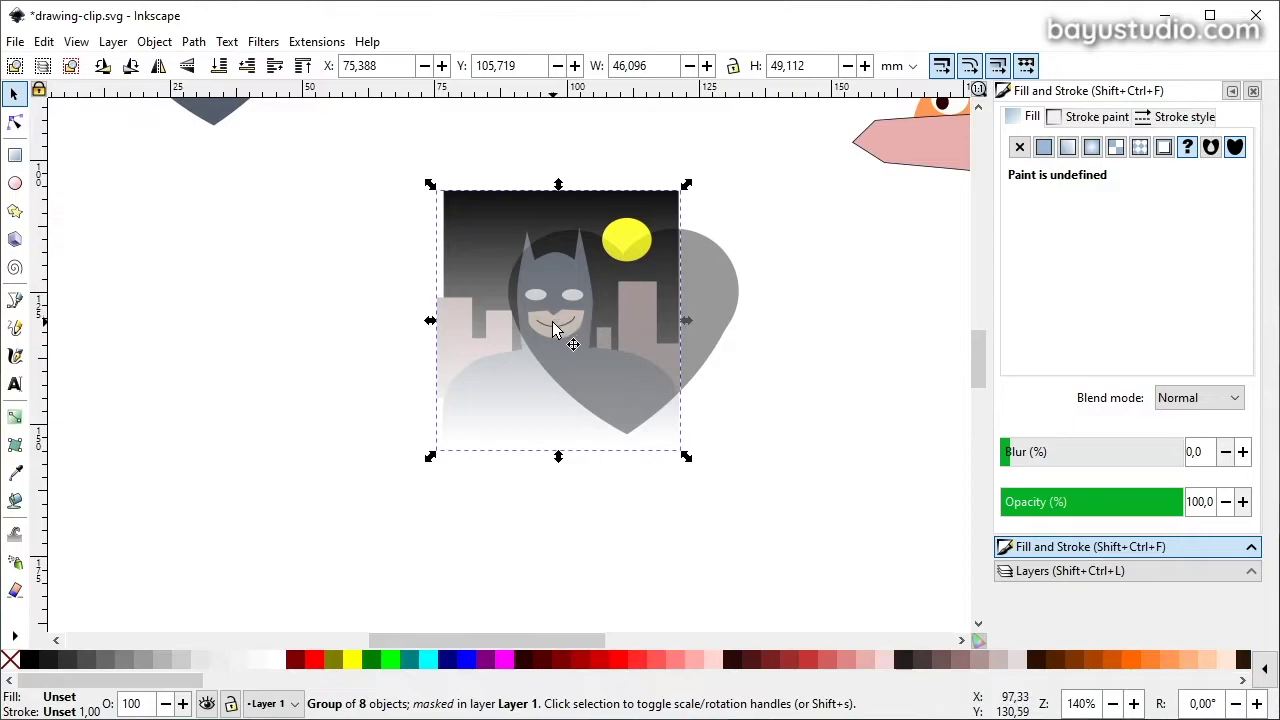
mouse_move(548, 330)
left_mouse_down()
mouse_move(347, 328)
mouse_move(317, 358)
left_mouse_up()
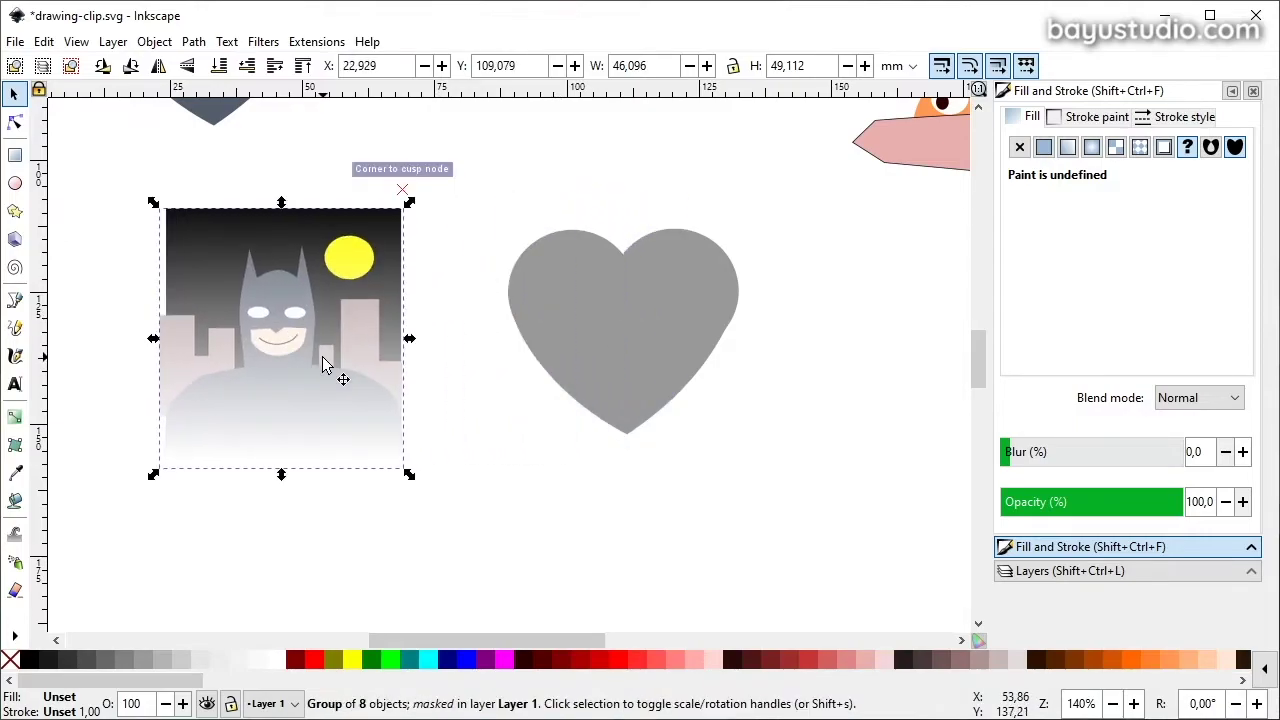
Release the gradient mask and move the gradient square right onto the grey heart.
left_click(168, 43)
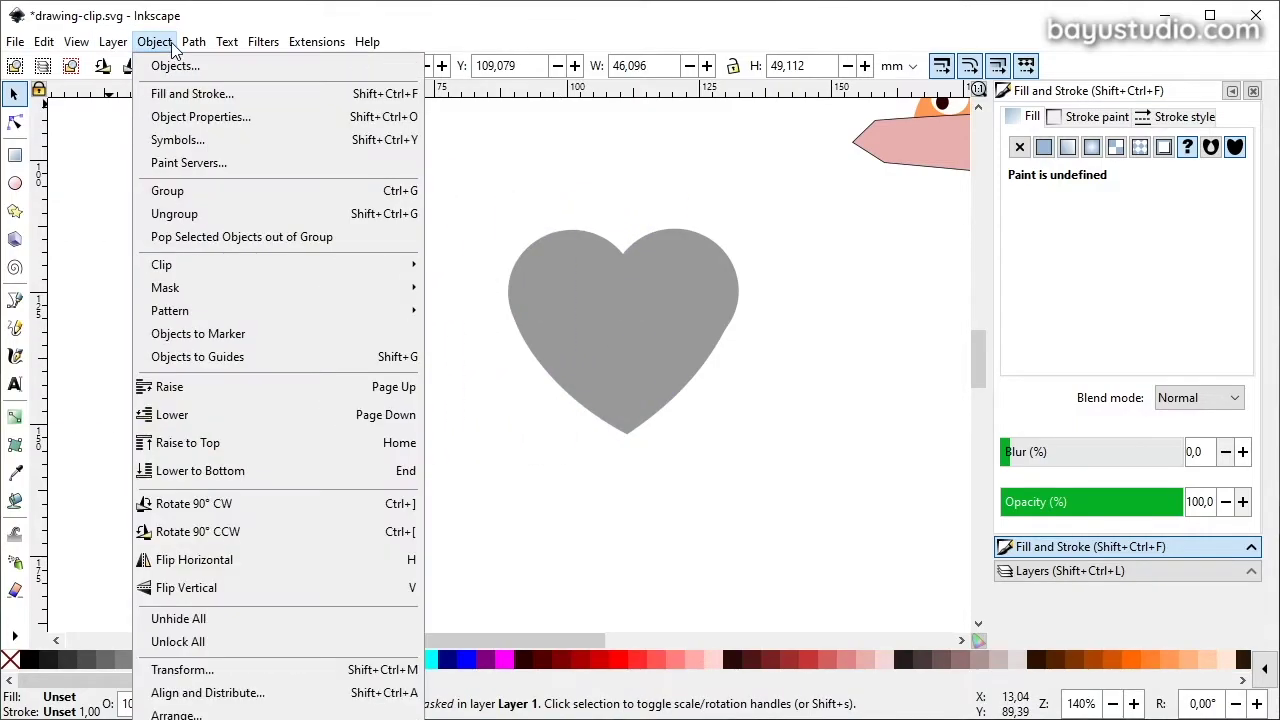
left_click(478, 312)
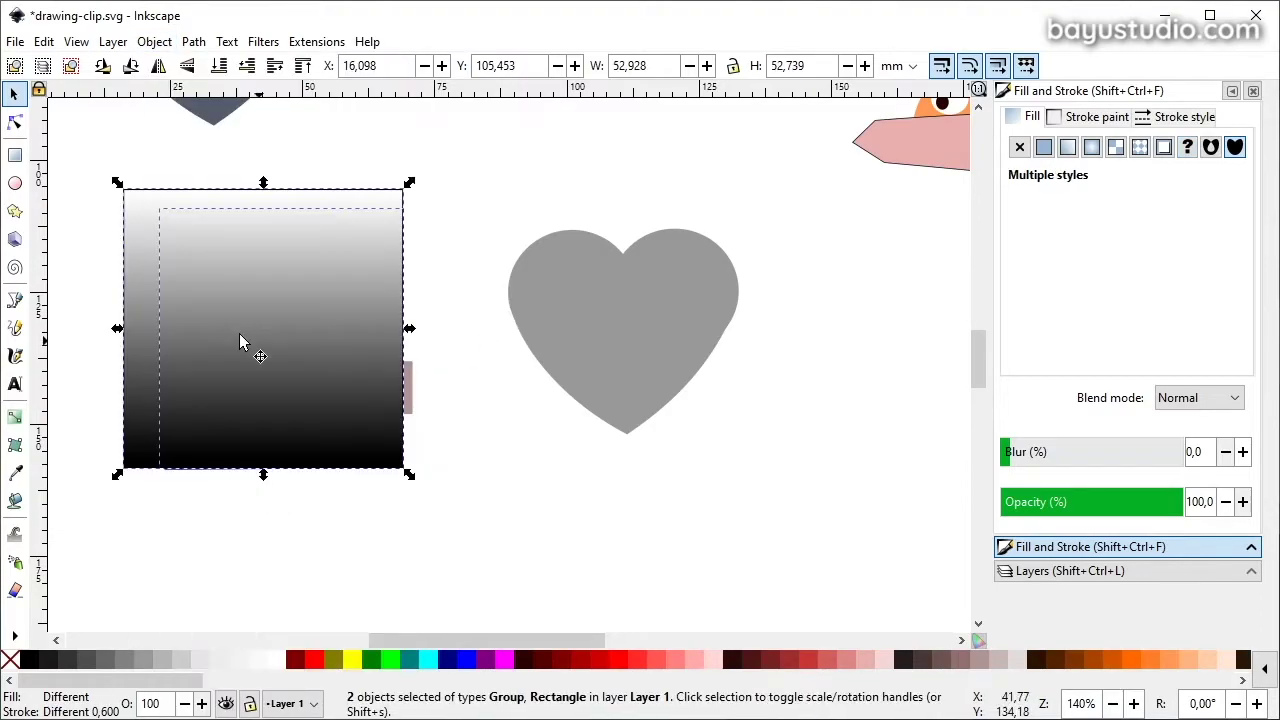
key("Escape")
left_click_drag(128, 277, 148, 296)
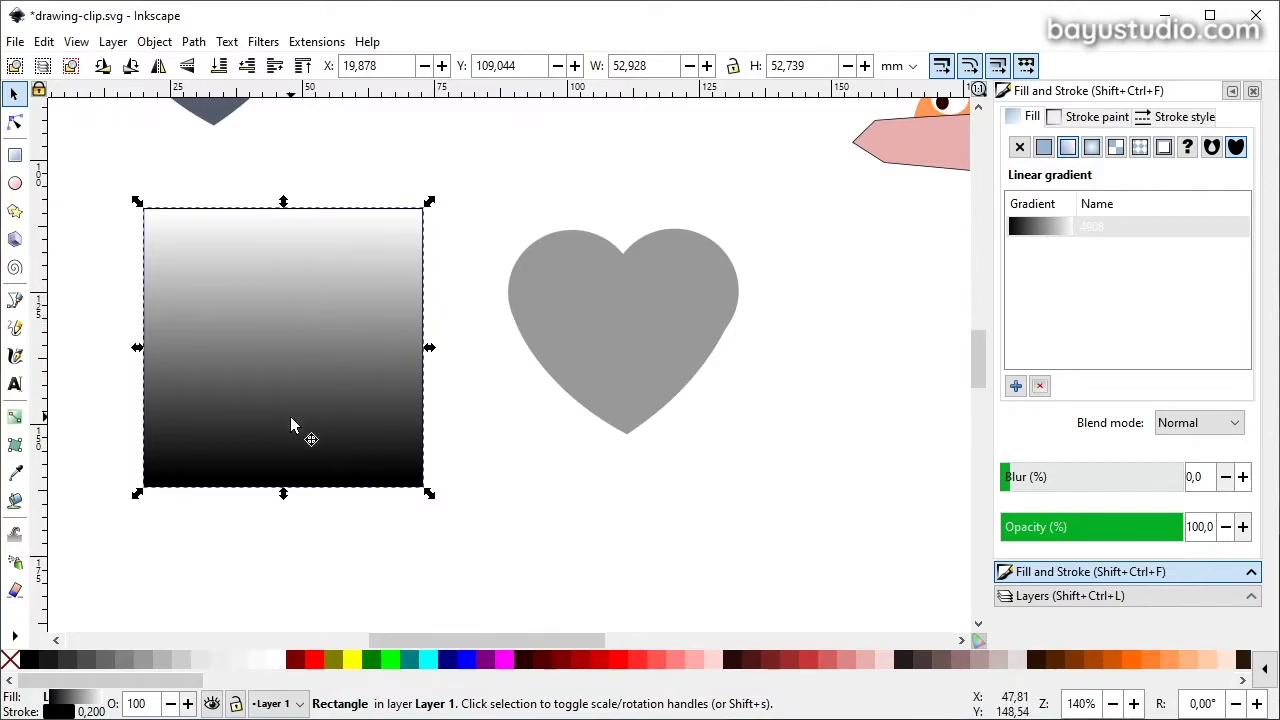
left_click_drag(258, 378, 587, 408)
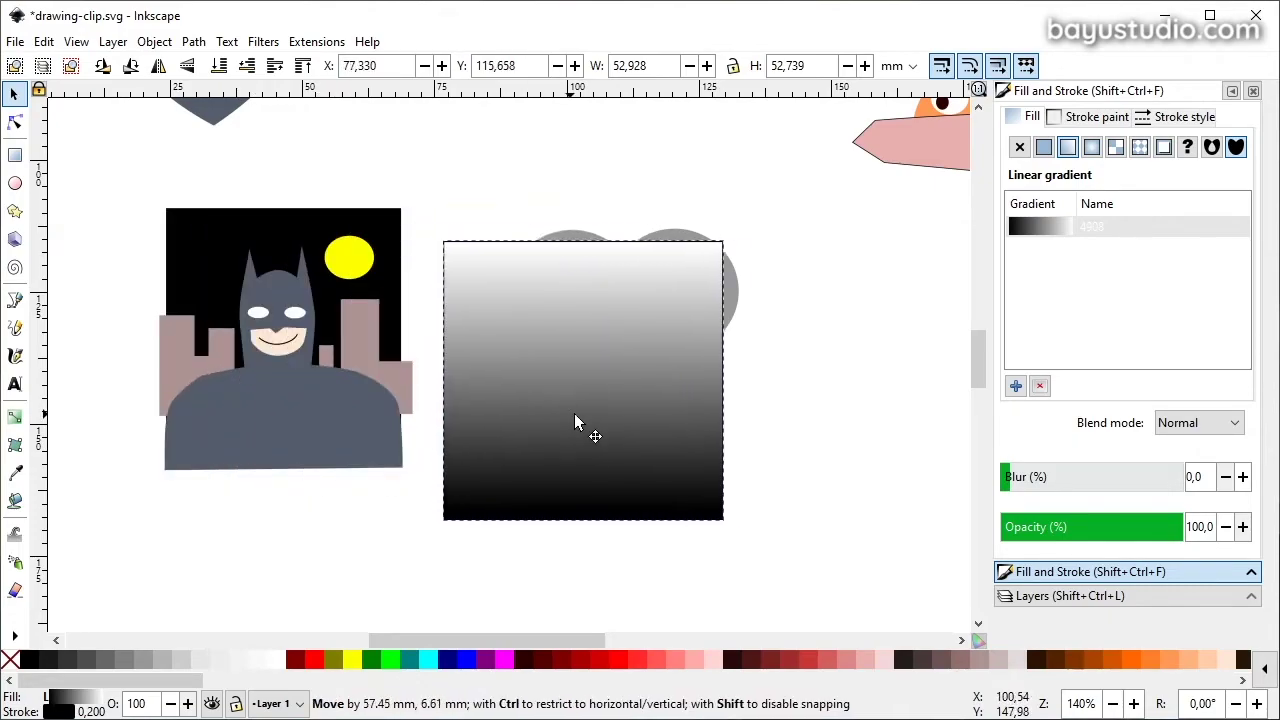
Draw a red ellipse over the Batman scene and a smaller yellow one overlapping its lower right.
left_click(15, 183)
left_click_drag(159, 424, 357, 288)
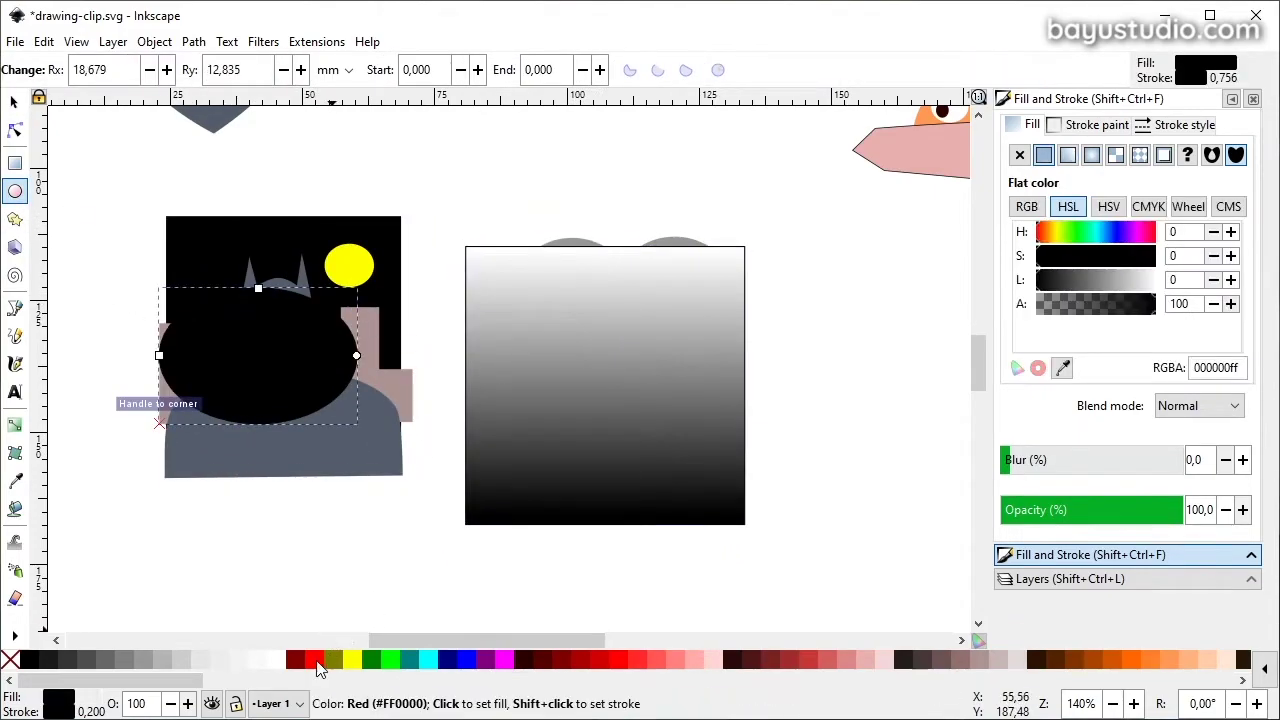
left_click(313, 665)
left_click_drag(249, 462, 391, 364)
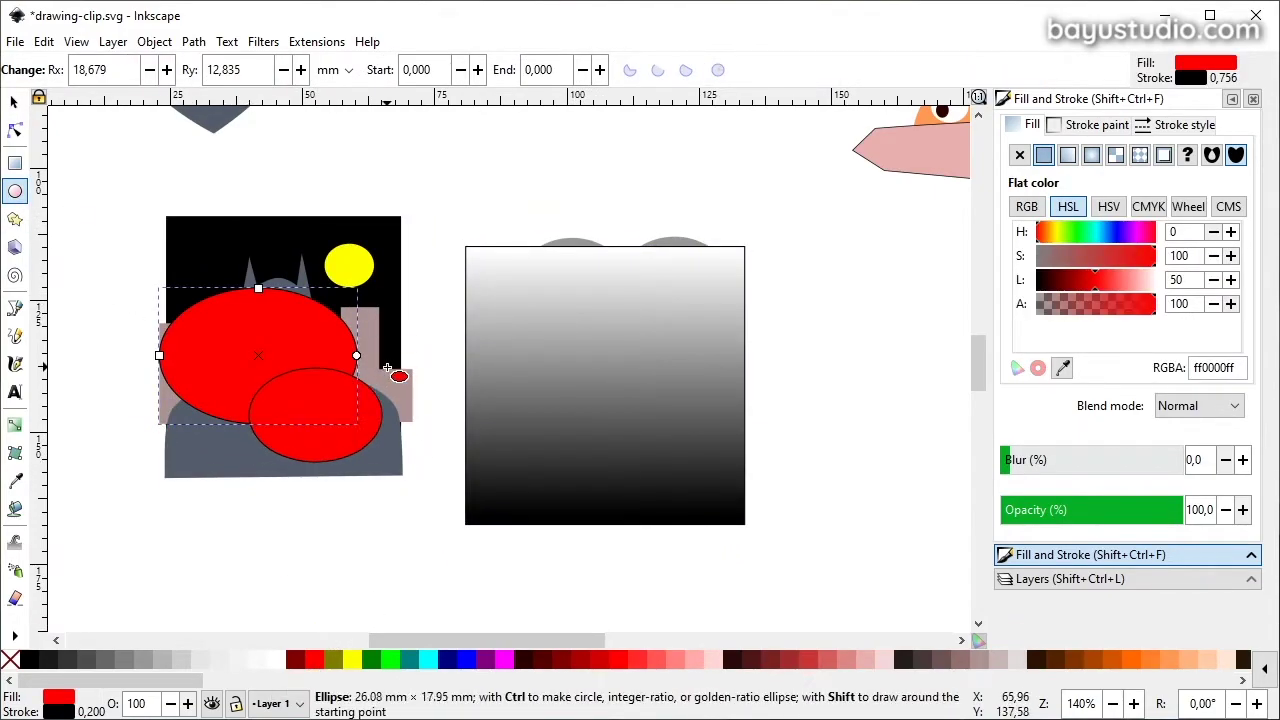
left_click(352, 660)
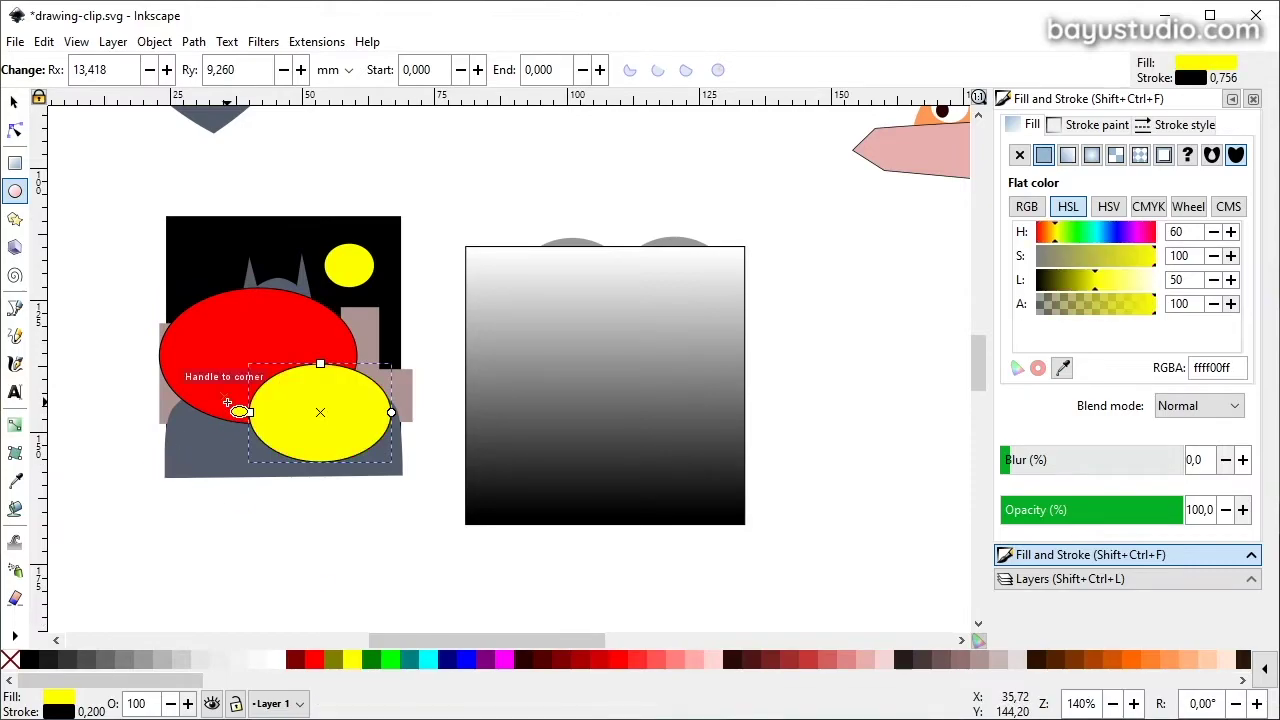
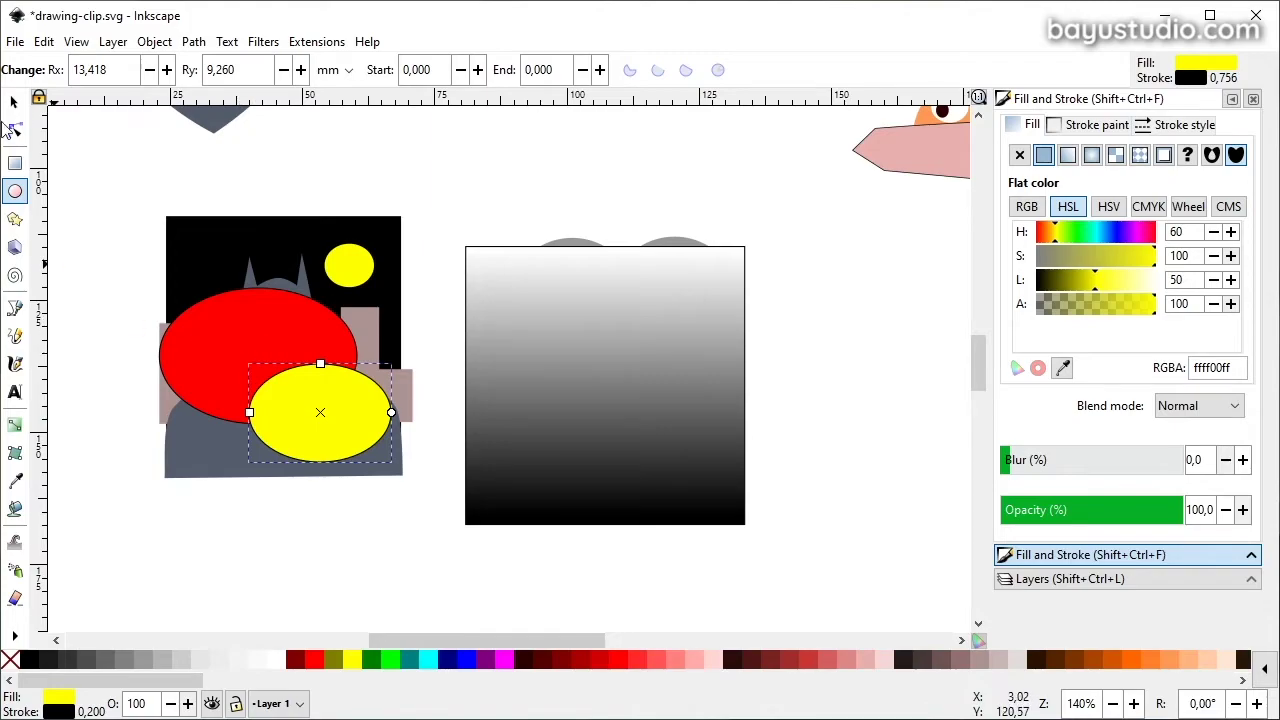
Fill the red ellipse with the darker red aa0000.
left_click(14, 101)
left_click(201, 317)
left_click(782, 660)
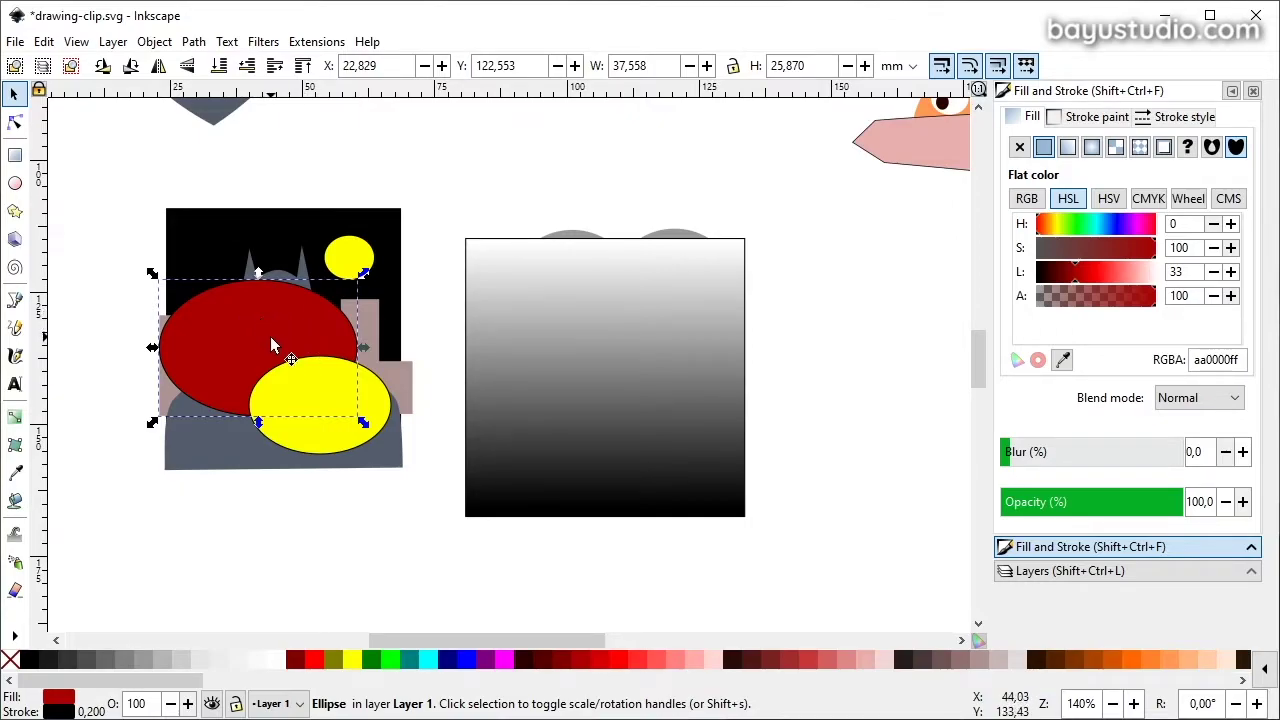
Group the red and yellow ellipses, shift the group up, and select it with the Batman picture.
left_click(330, 438, "shift")
key("ctrl+g")
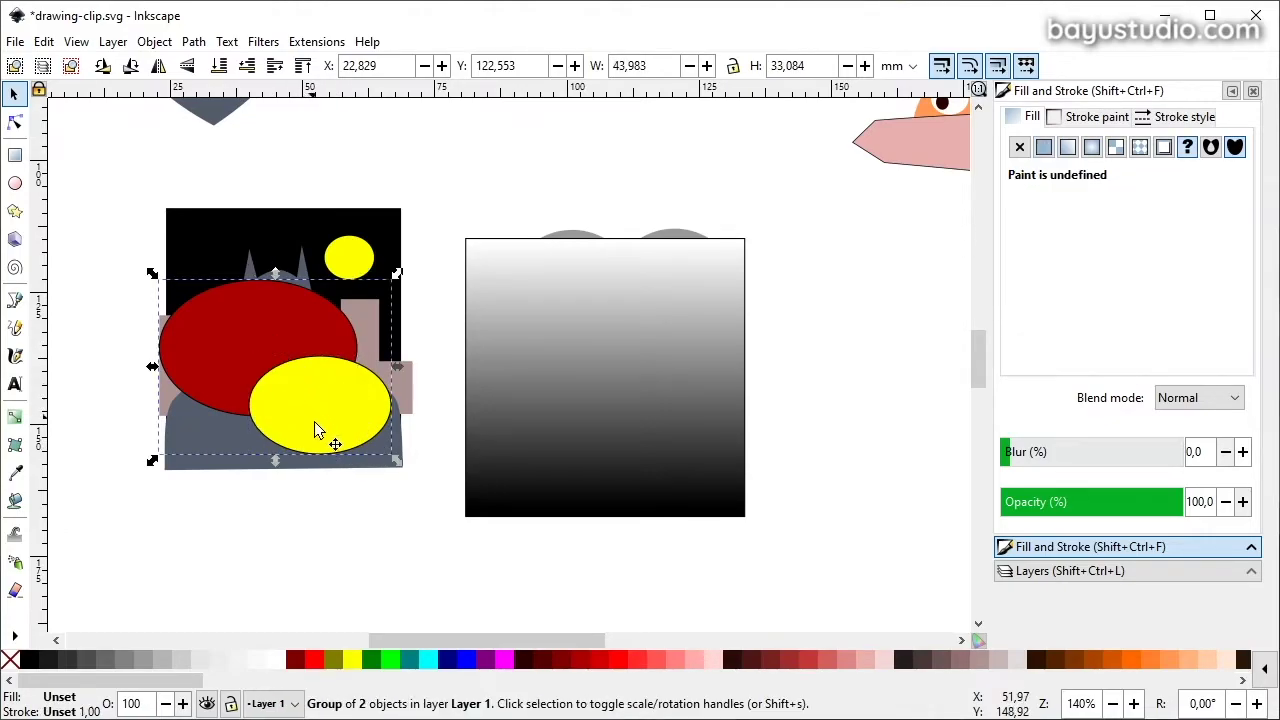
left_click_drag(316, 385, 327, 366)
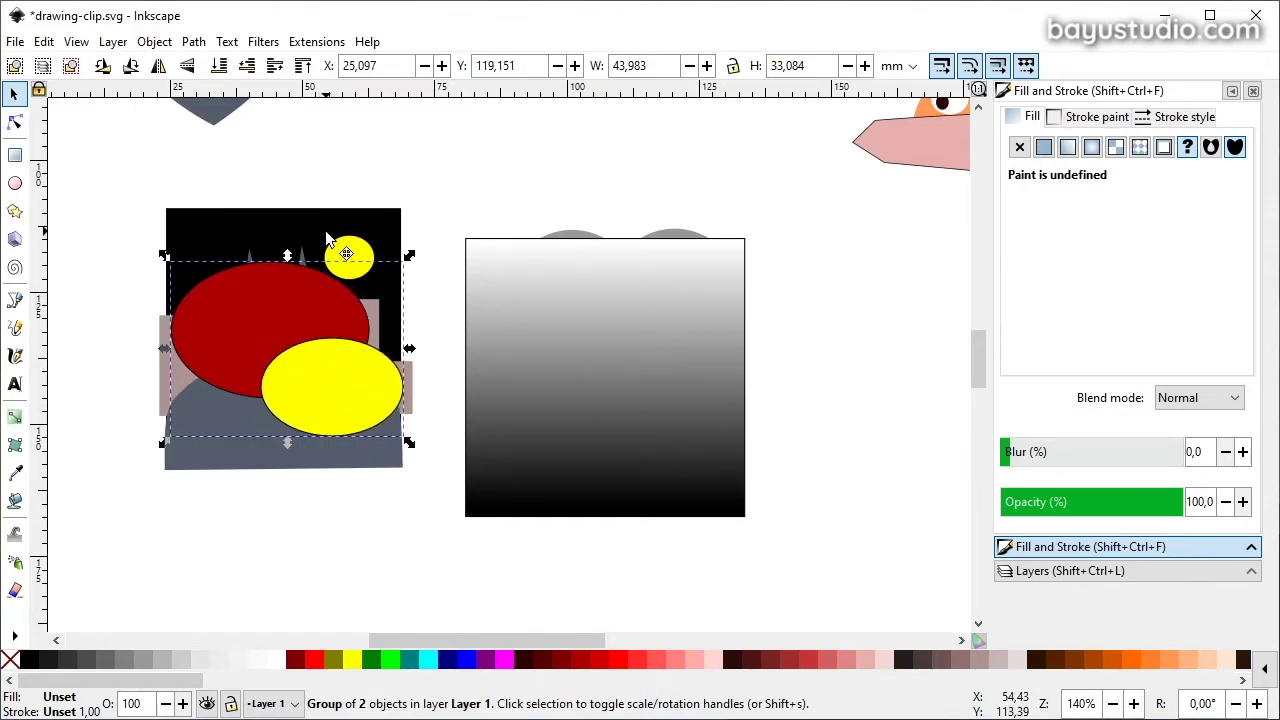
left_click_drag(110, 545, 463, 170)
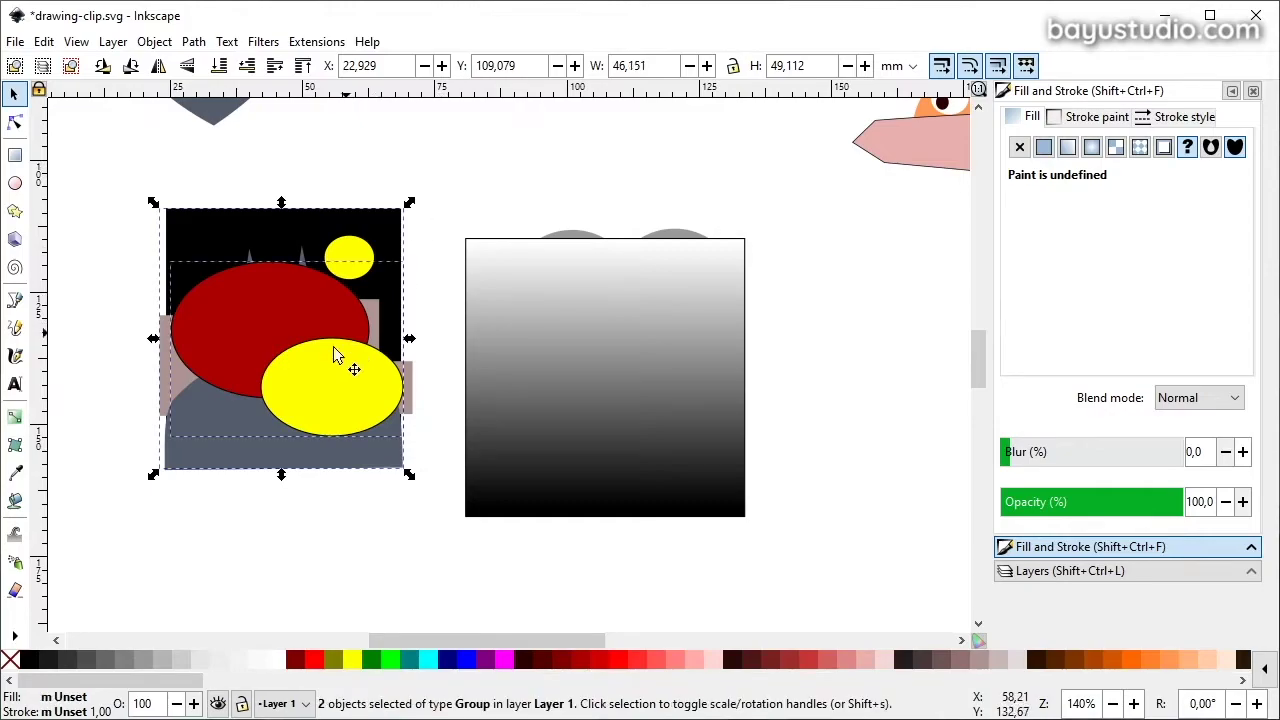
left_click(150, 43)
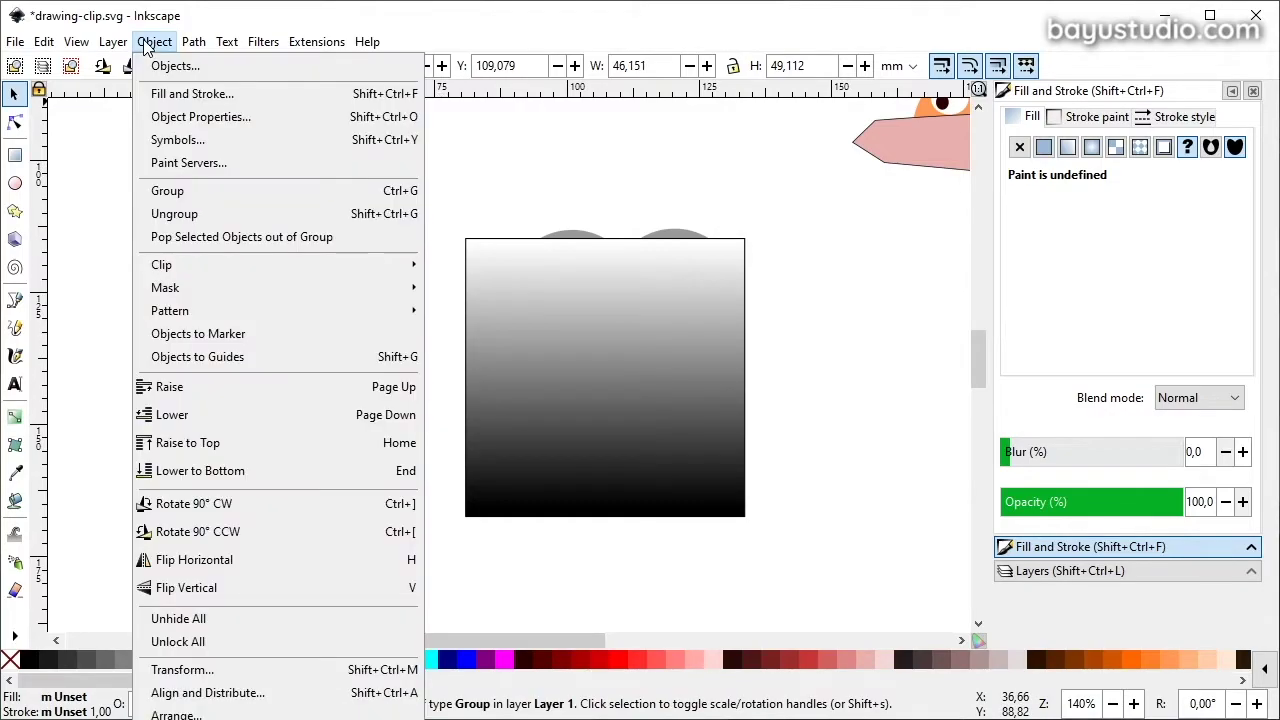
mouse_move(166, 288)
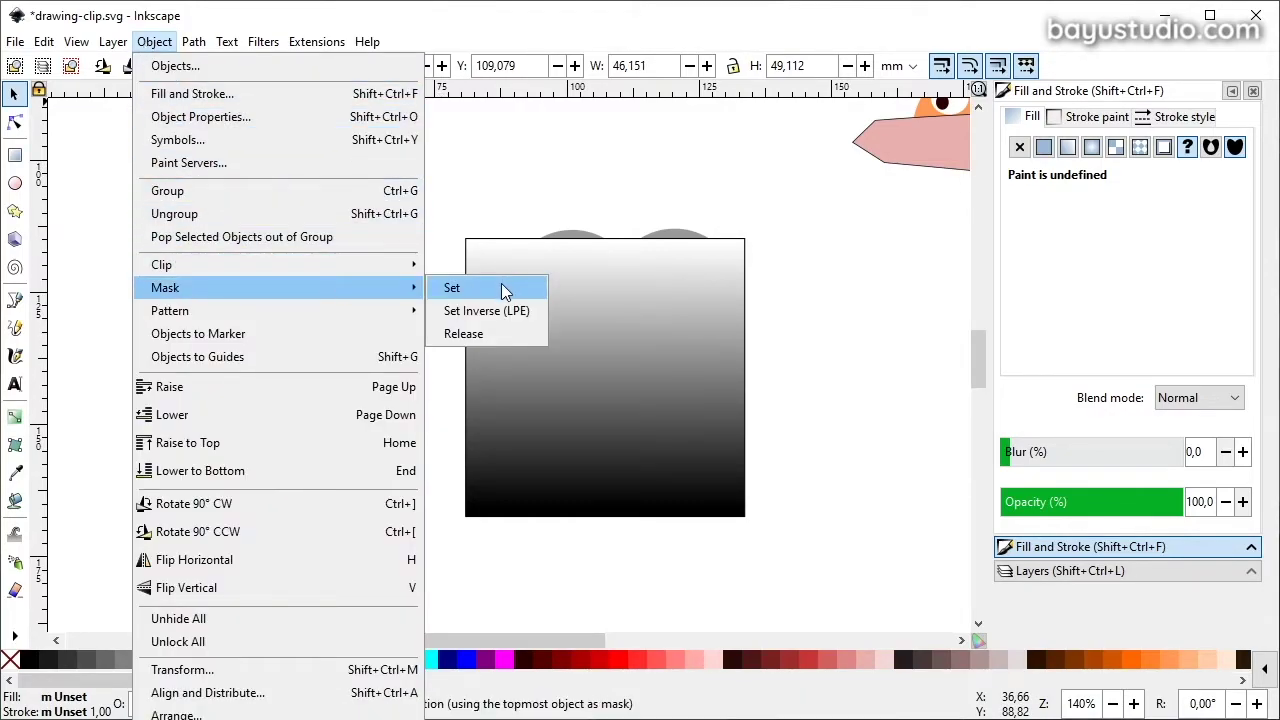
Mask the Batman picture with the ellipse group and move the result up and right.
left_click(502, 289)
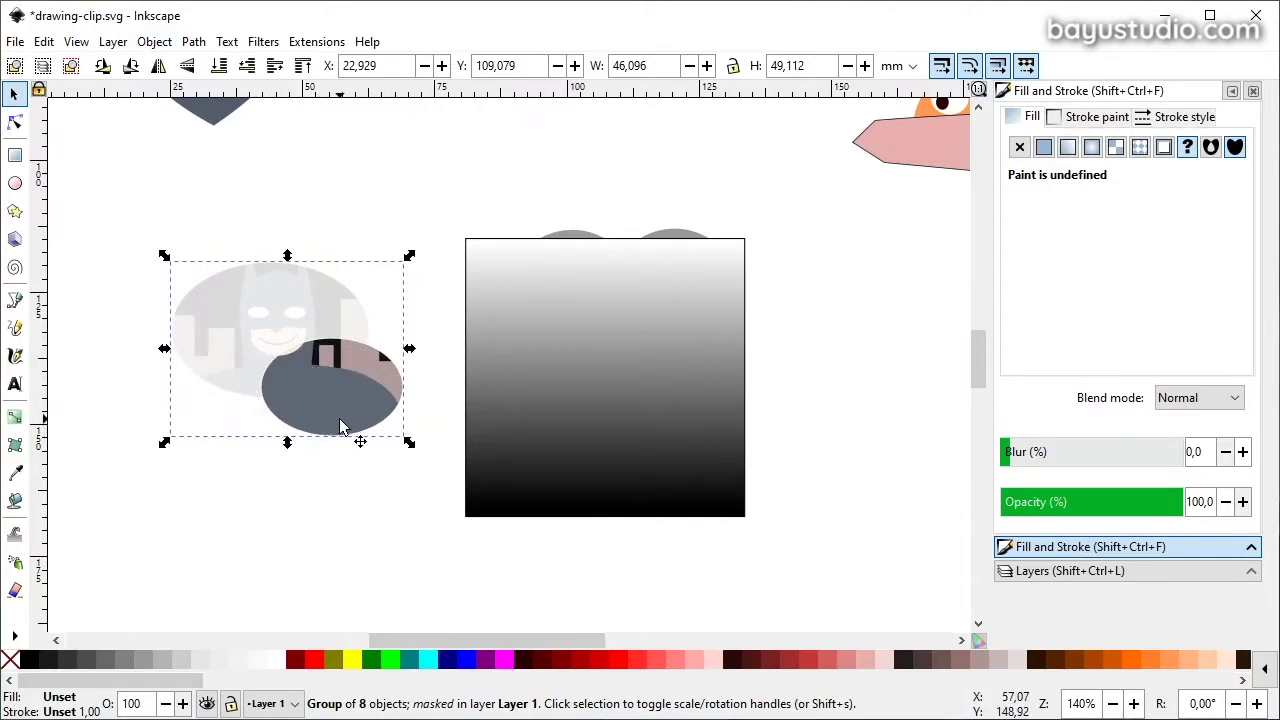
mouse_move(322, 409)
left_mouse_down()
mouse_move(326, 390)
mouse_move(424, 359)
mouse_move(437, 384)
mouse_move(431, 375)
left_mouse_up()
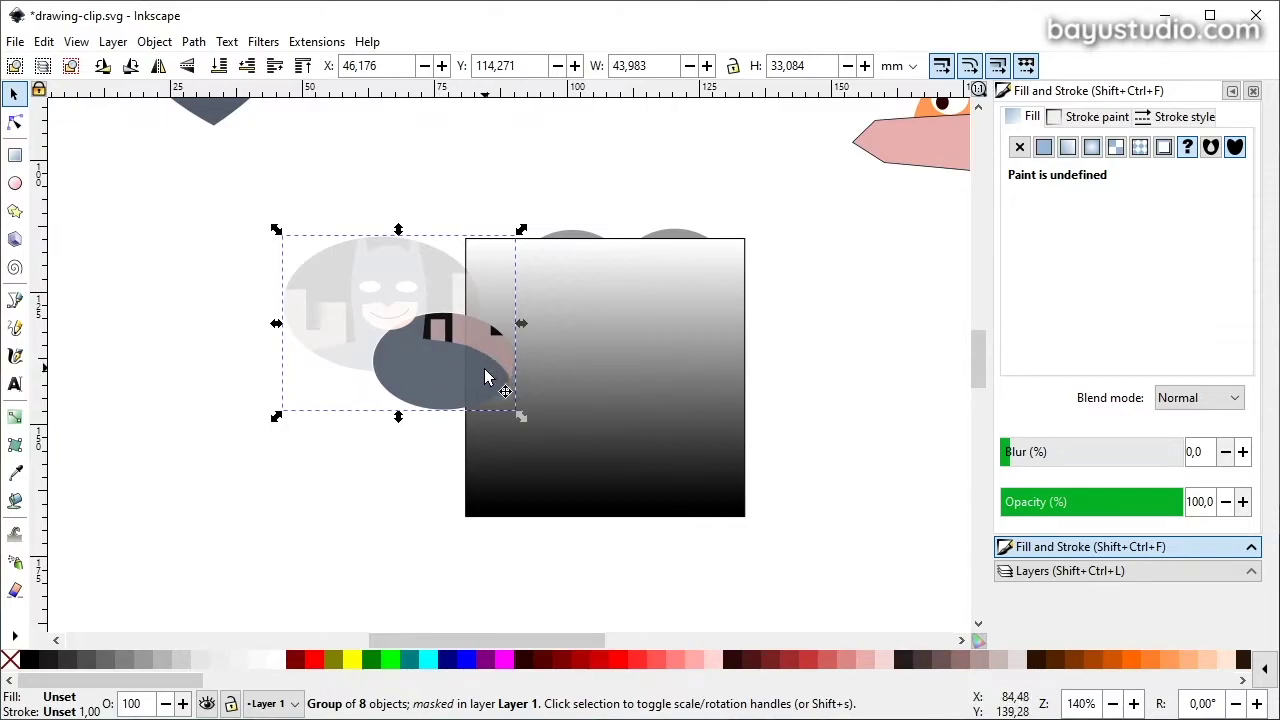
left_click_drag(485, 370, 445, 378)
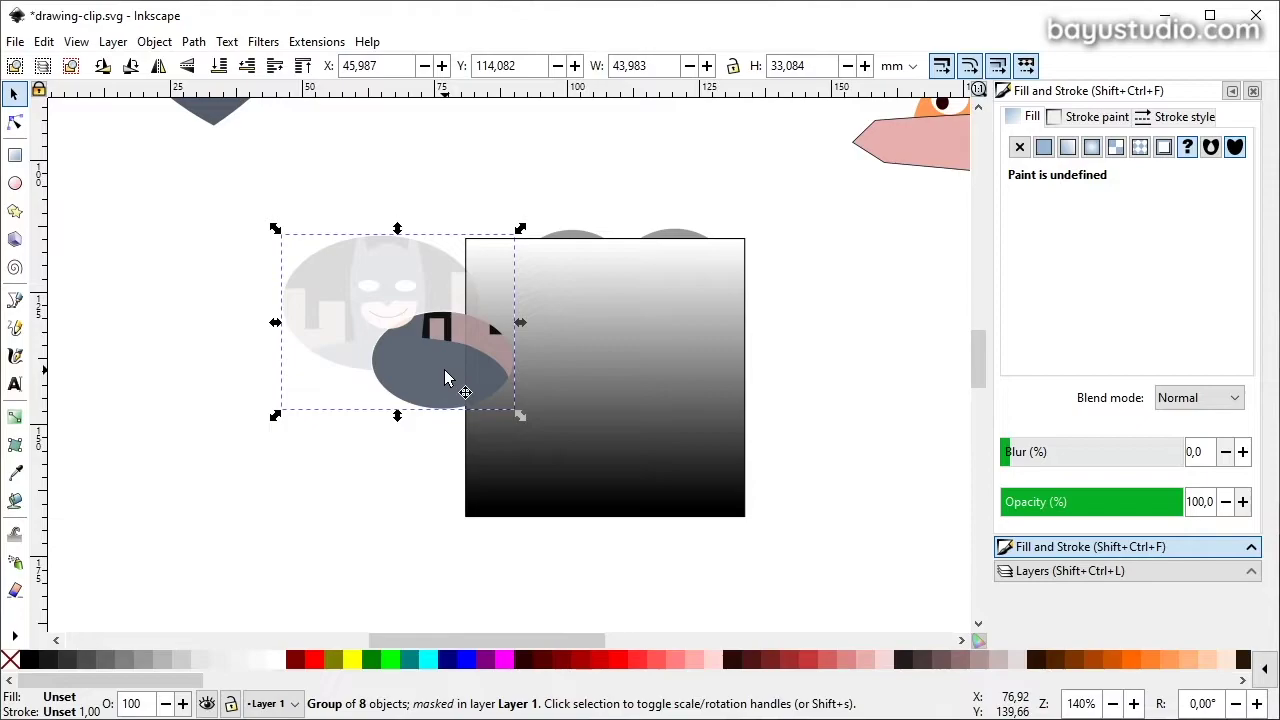
left_click_drag(444, 371, 467, 387)
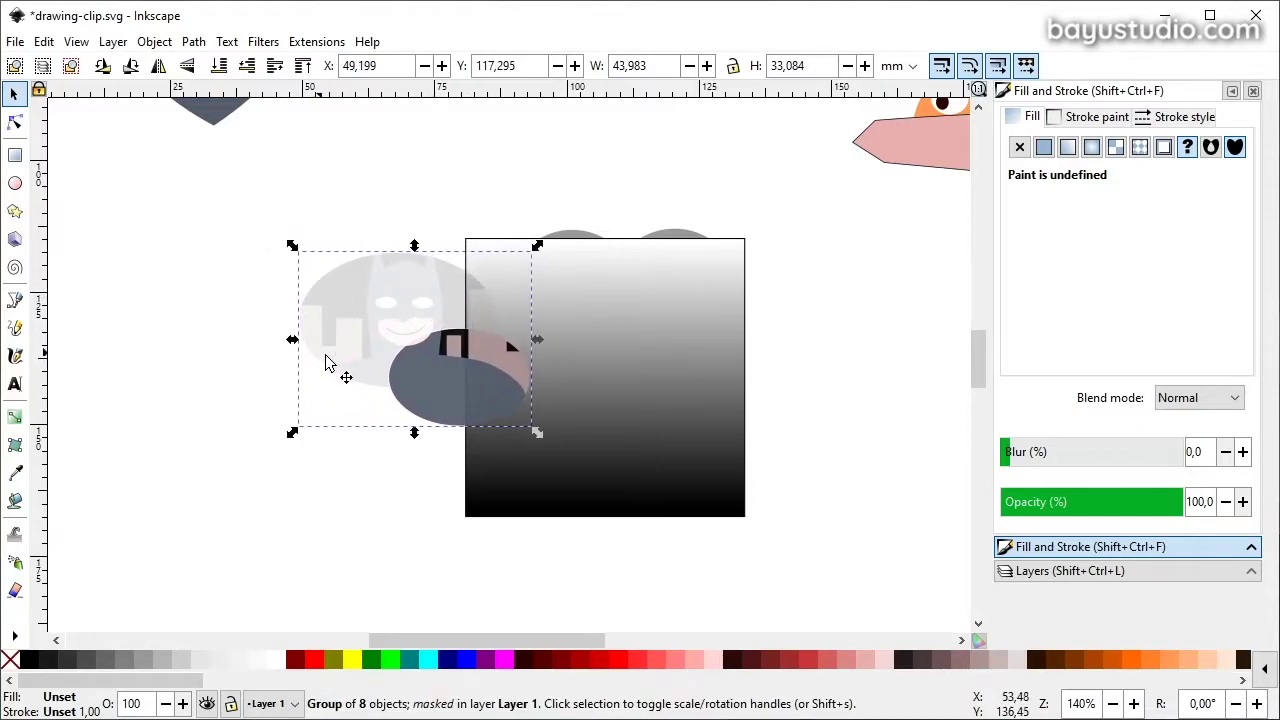
mouse_move(378, 318)
left_mouse_down()
mouse_move(456, 280)
mouse_move(340, 314)
mouse_move(268, 298)
mouse_move(249, 332)
mouse_move(740, 368)
left_mouse_up()
Duplicate the masked picture and drag the copy further right.
key("ctrl+d")
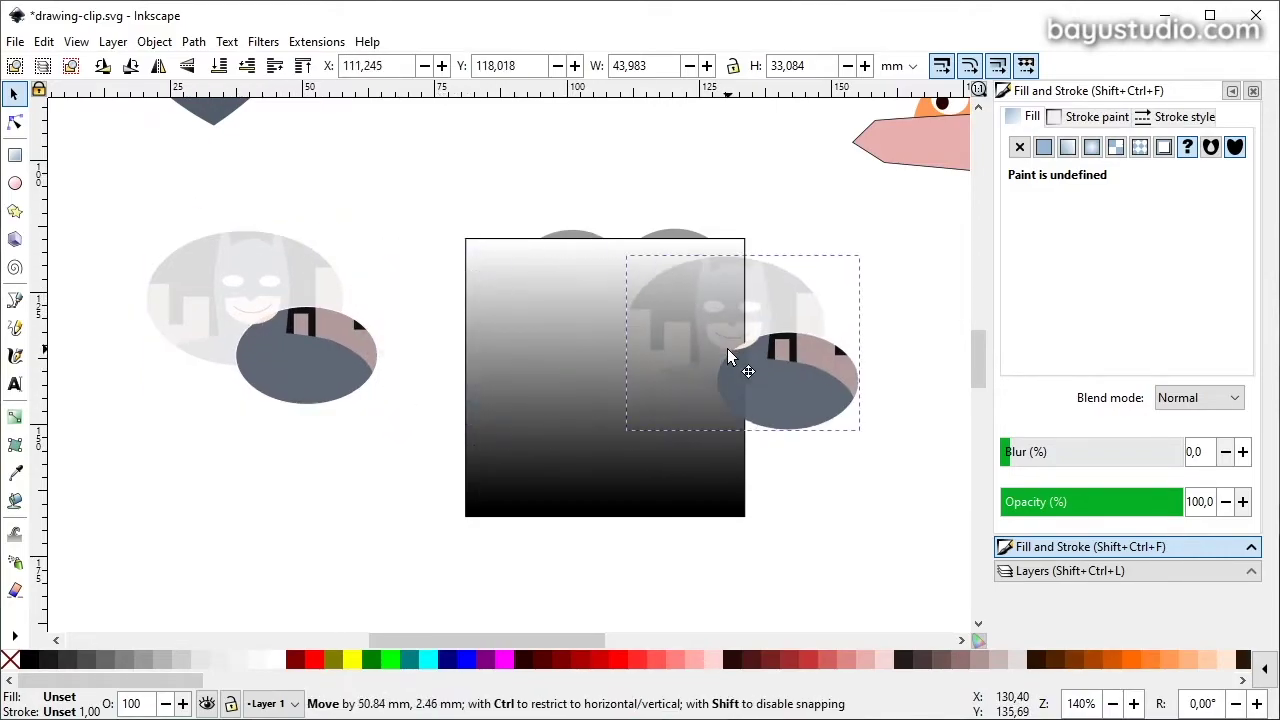
left_click_drag(658, 428, 289, 452)
left_click_drag(405, 410, 647, 406)
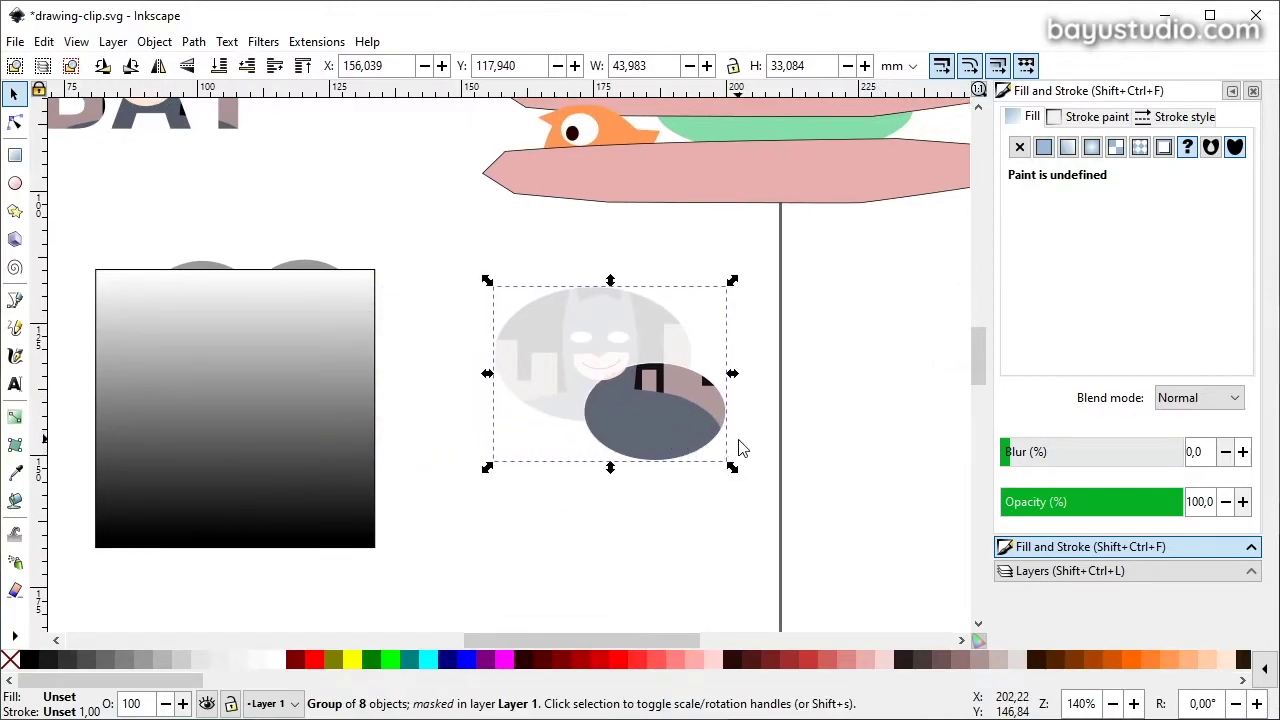
left_click(120, 42)
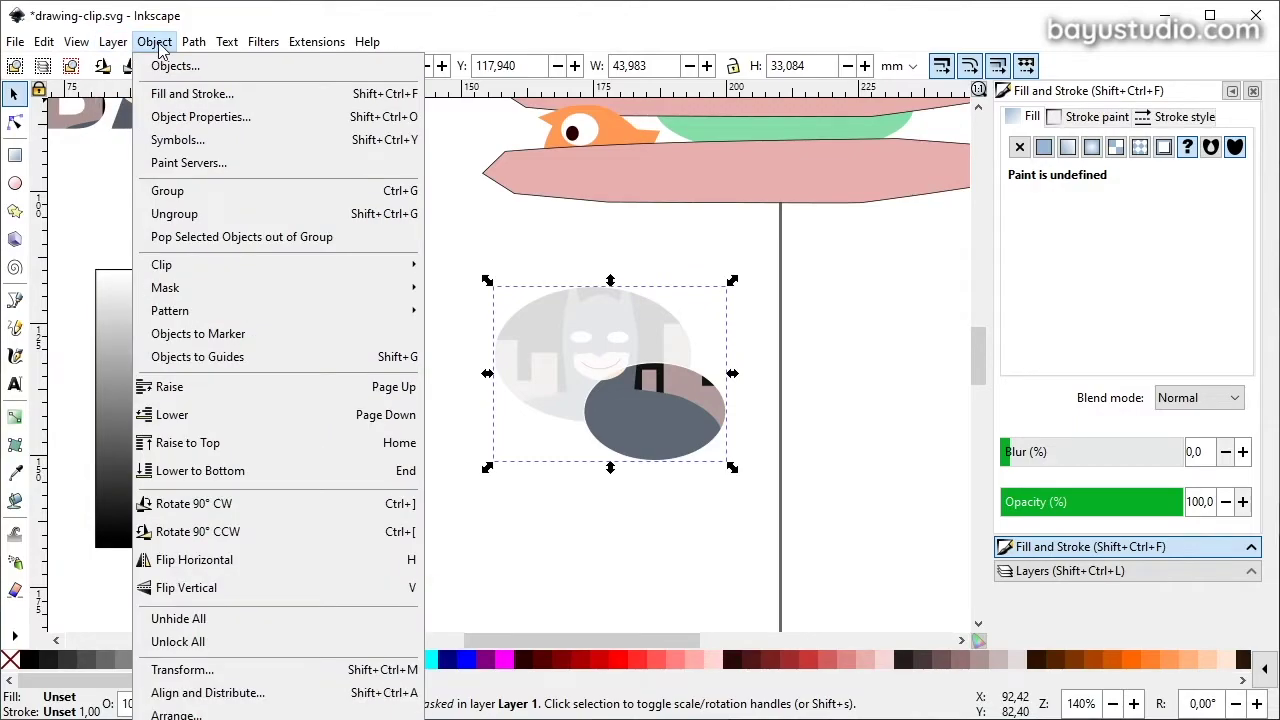
mouse_move(165, 288)
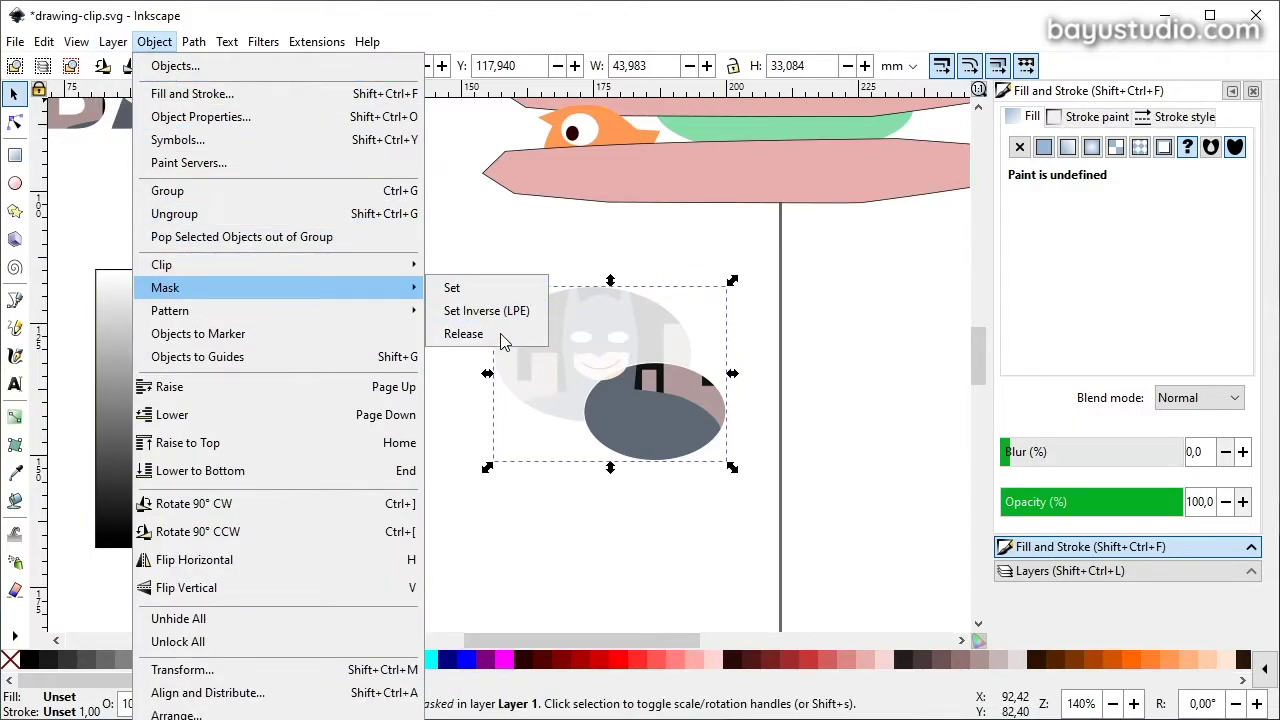
Release the mask and pull the ellipse group off the picture.
left_click(463, 334)
mouse_move(630, 394)
left_mouse_down()
mouse_move(897, 465)
mouse_move(689, 455)
mouse_move(910, 330)
left_mouse_up()
key("Escape")
scroll(620, 486, "right", 2)
Draw a new ellipse over the Batman face and fill it white.
key("e")
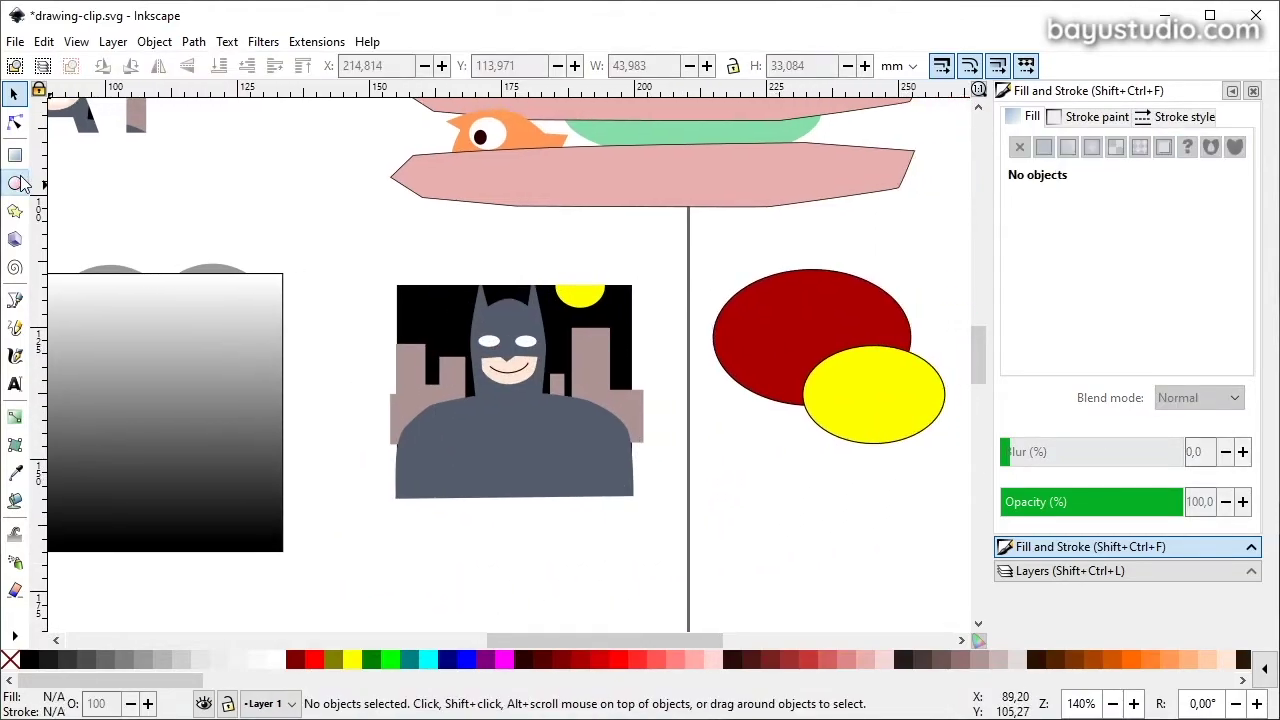
left_click_drag(455, 462, 615, 318)
key("s")
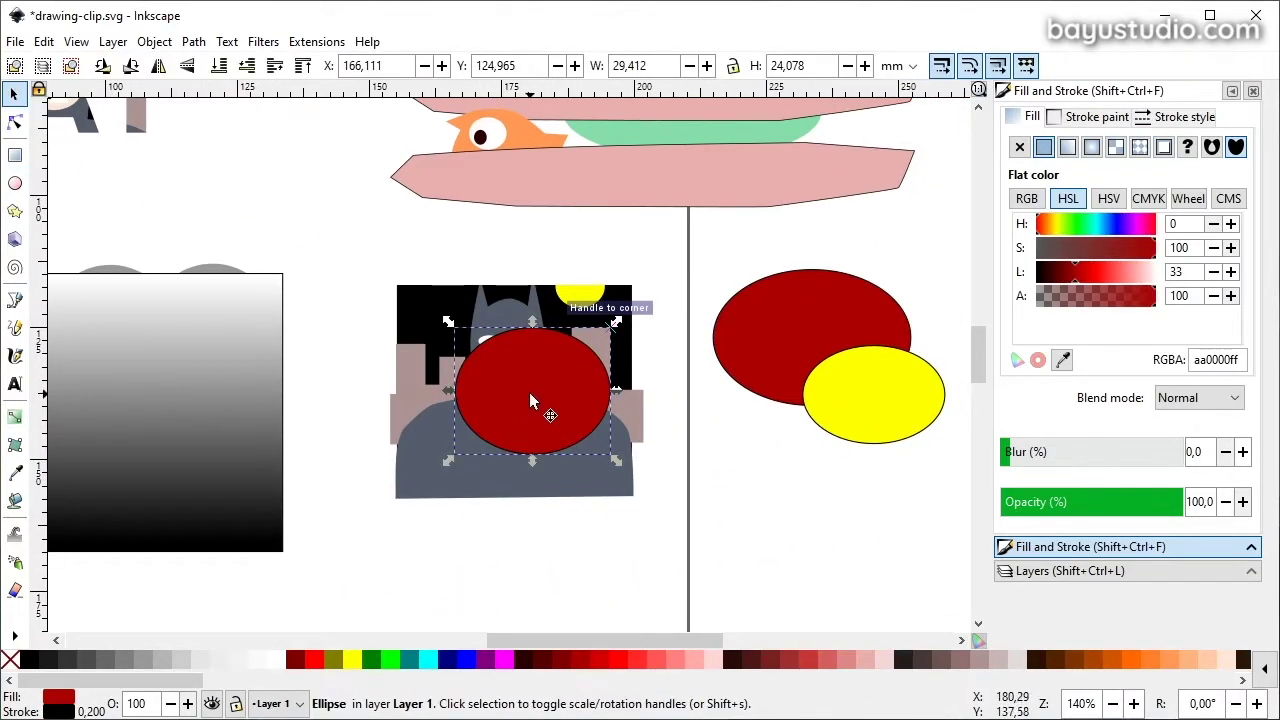
left_click_drag(529, 392, 510, 365)
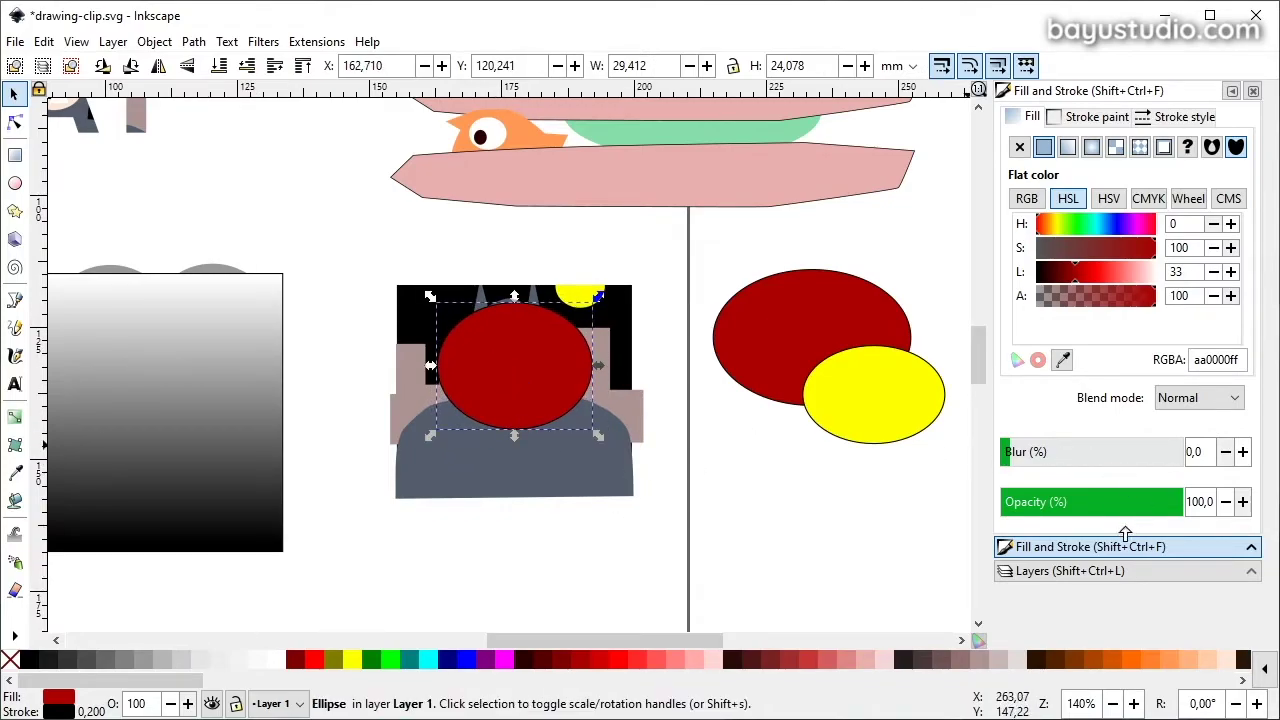
left_click(272, 658)
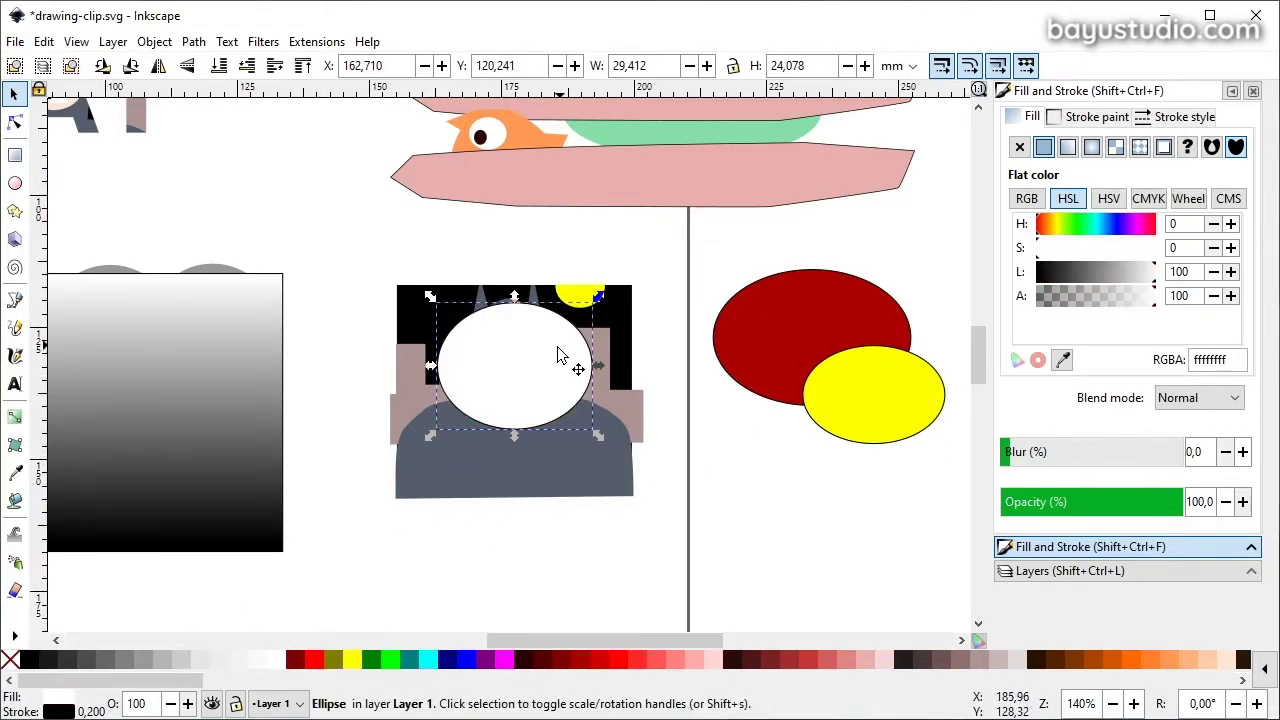
Reshape the ellipse into a circle at 47.8 opacity and select it with the picture.
left_click_drag(514, 436, 514, 458)
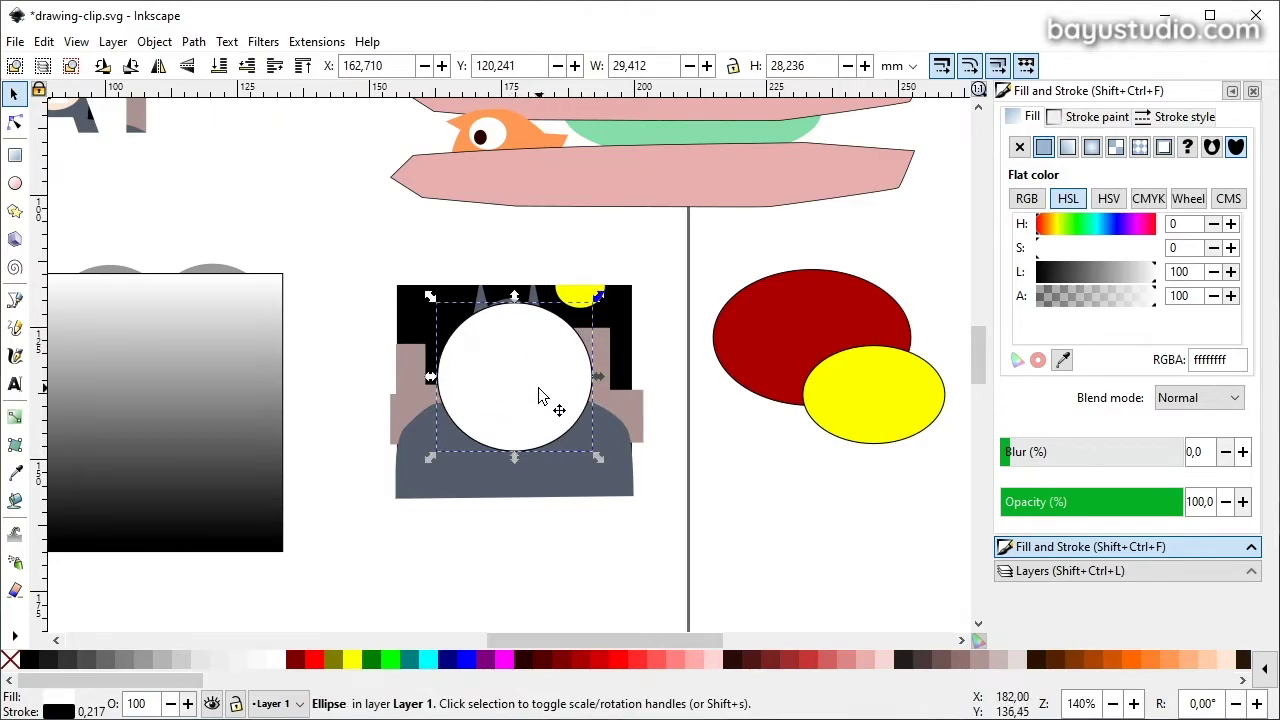
left_click_drag(538, 395, 539, 391)
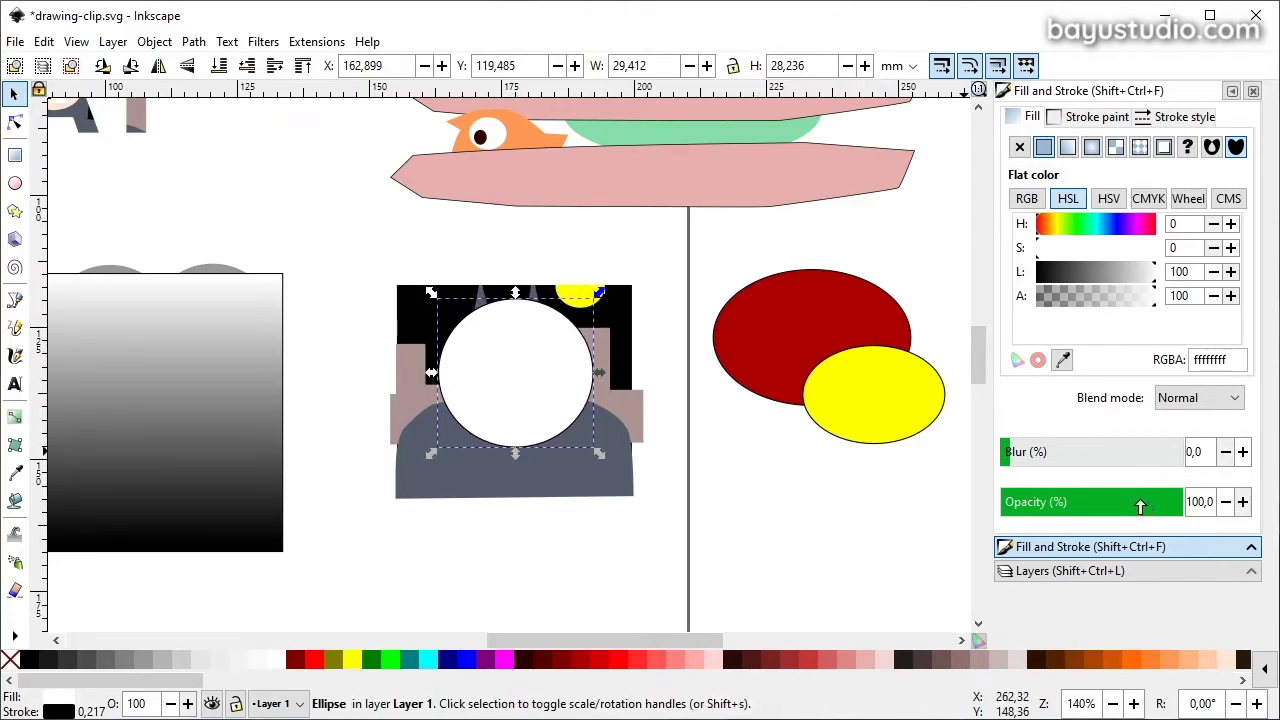
left_click_drag(1148, 503, 1088, 503)
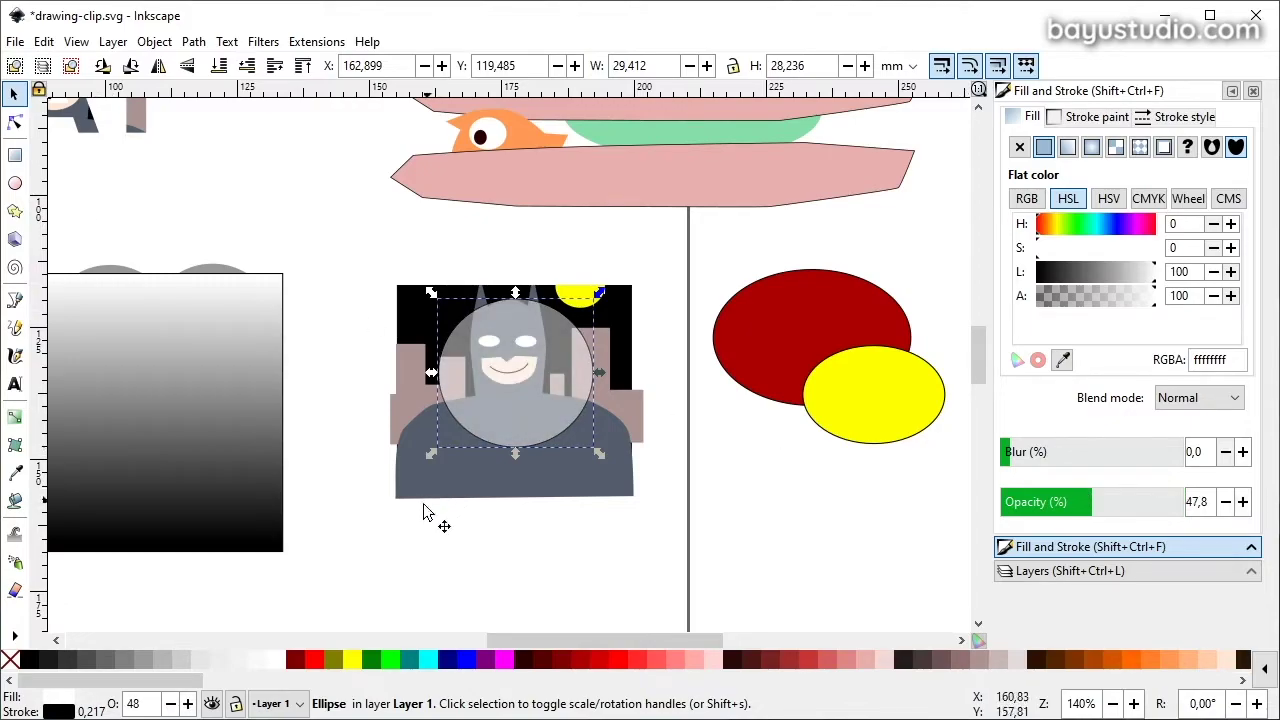
left_click_drag(356, 526, 651, 271)
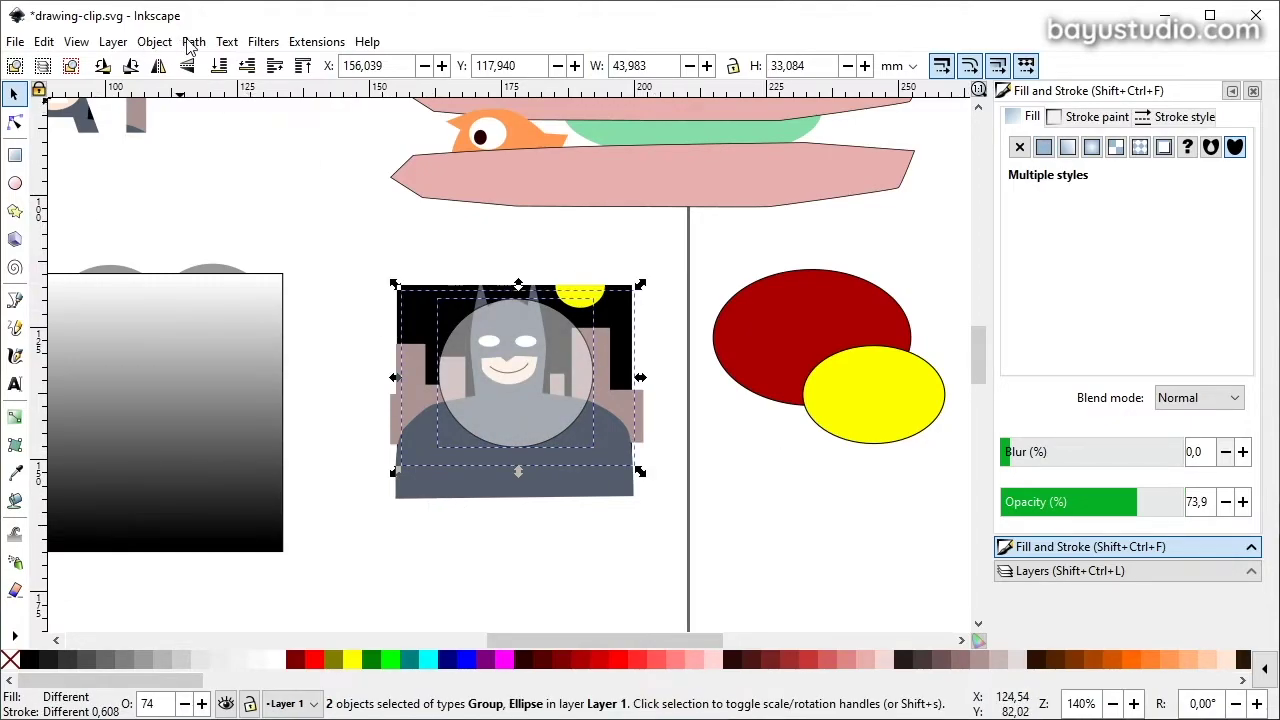
Try masking the picture with the circle, then undo the mask.
left_click(155, 41)
left_click(510, 287)
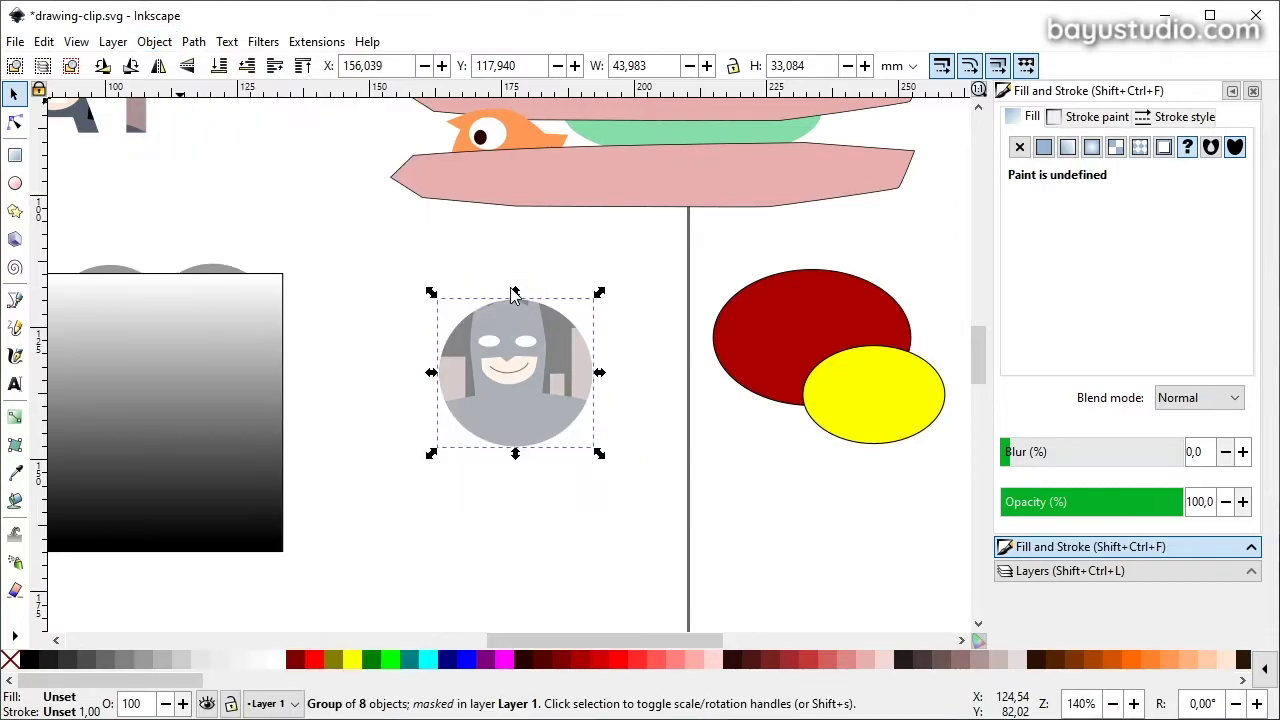
left_click_drag(486, 345, 327, 372)
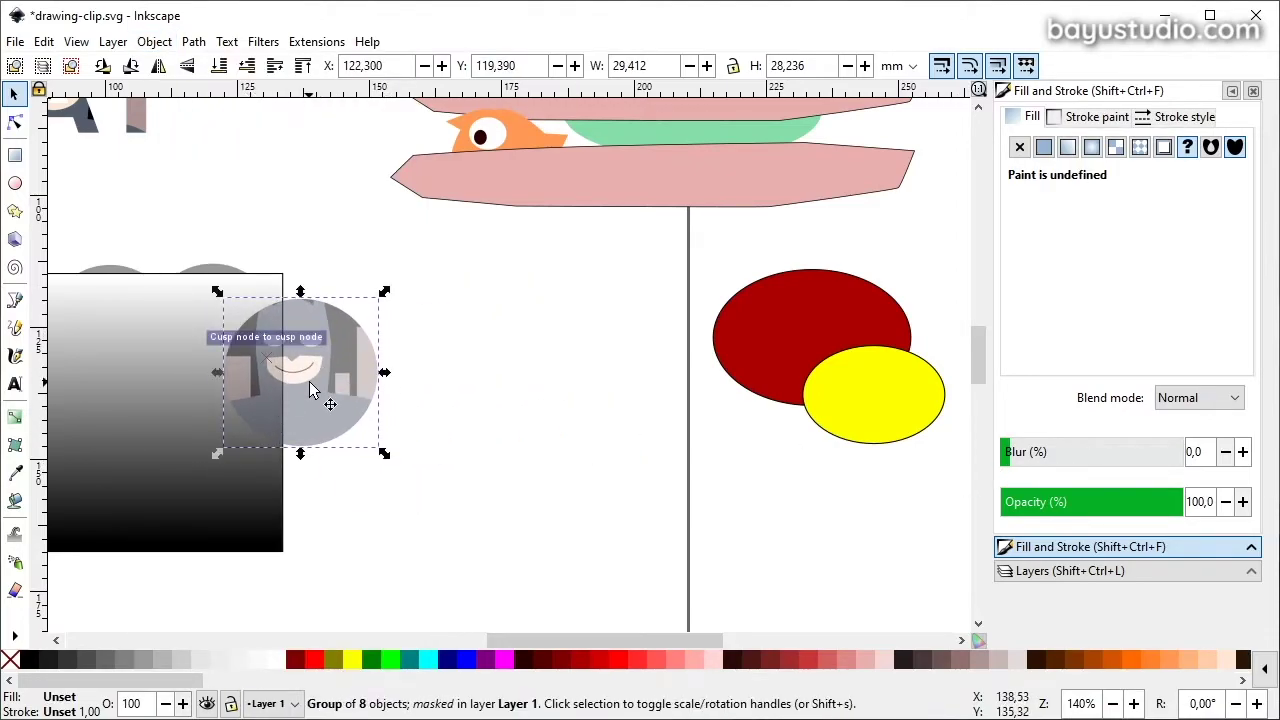
left_click_drag(329, 403, 563, 391)
key("ctrl+z")
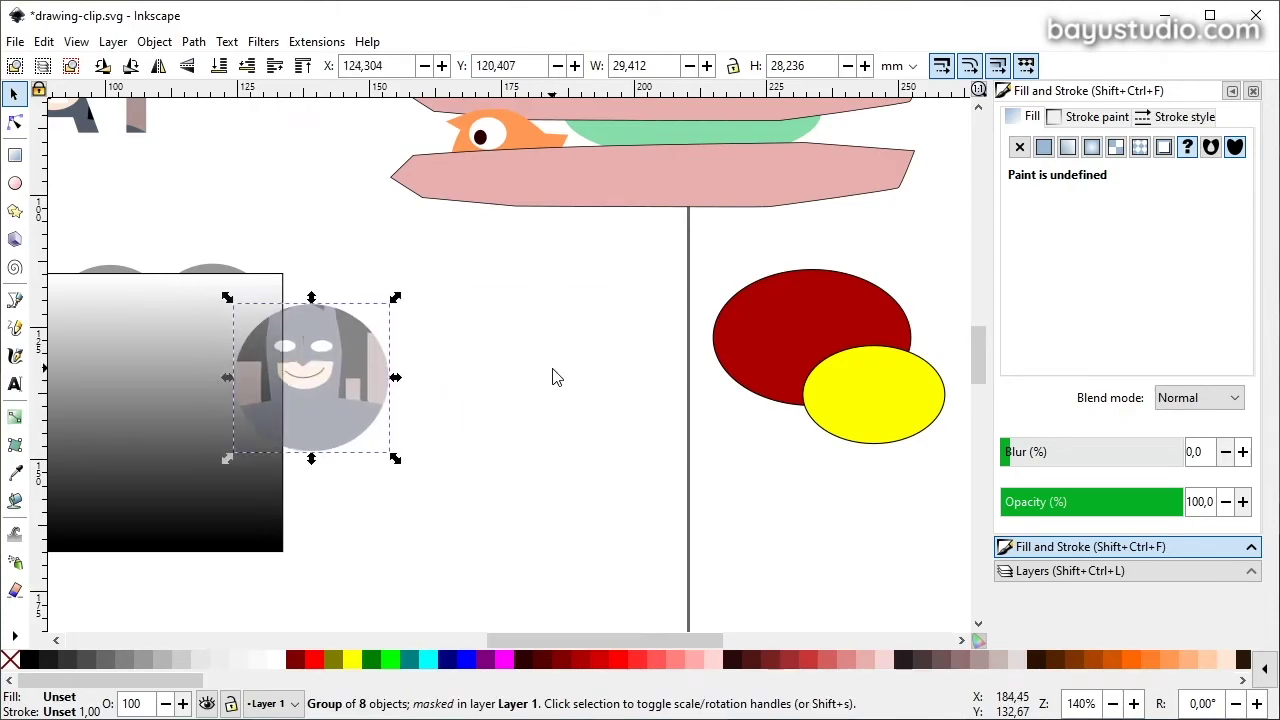
key("ctrl+z")
key("ctrl+z")
Set the circle back to 100% opacity, centre it on the face, and move it with the picture.
left_click(506, 402)
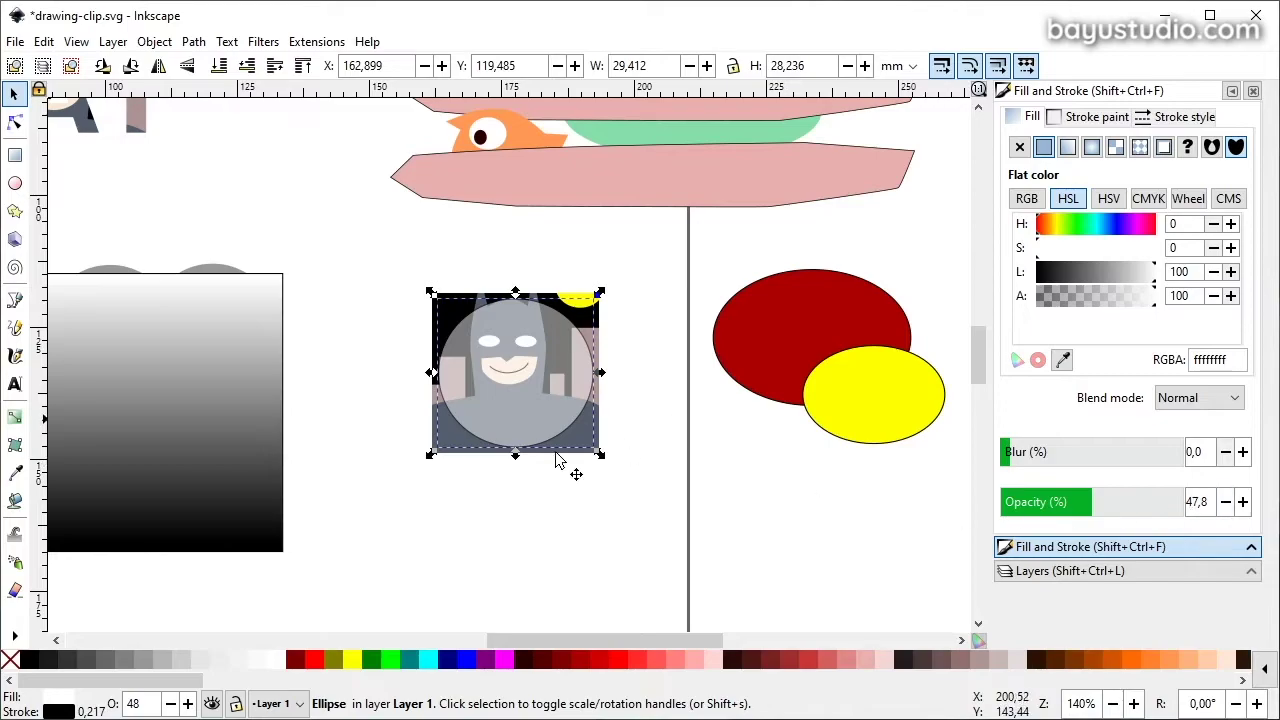
left_click_drag(386, 524, 628, 276)
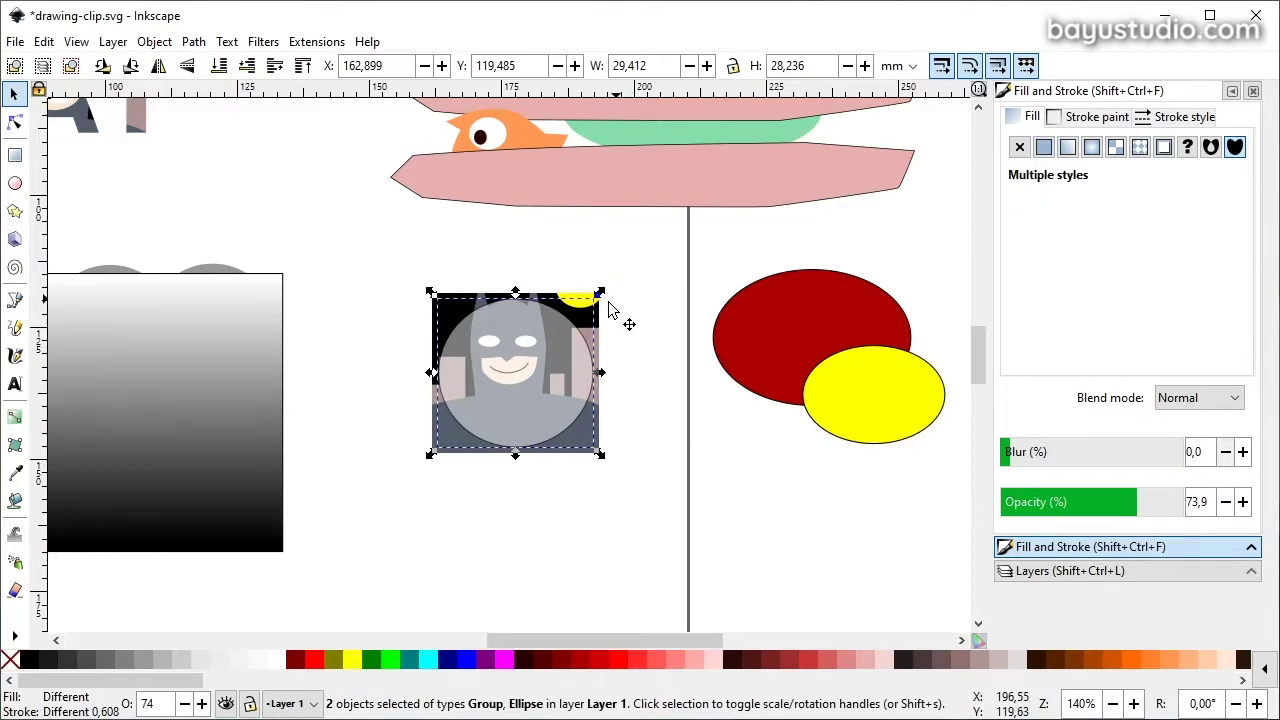
left_click(527, 390)
left_click(420, 480)
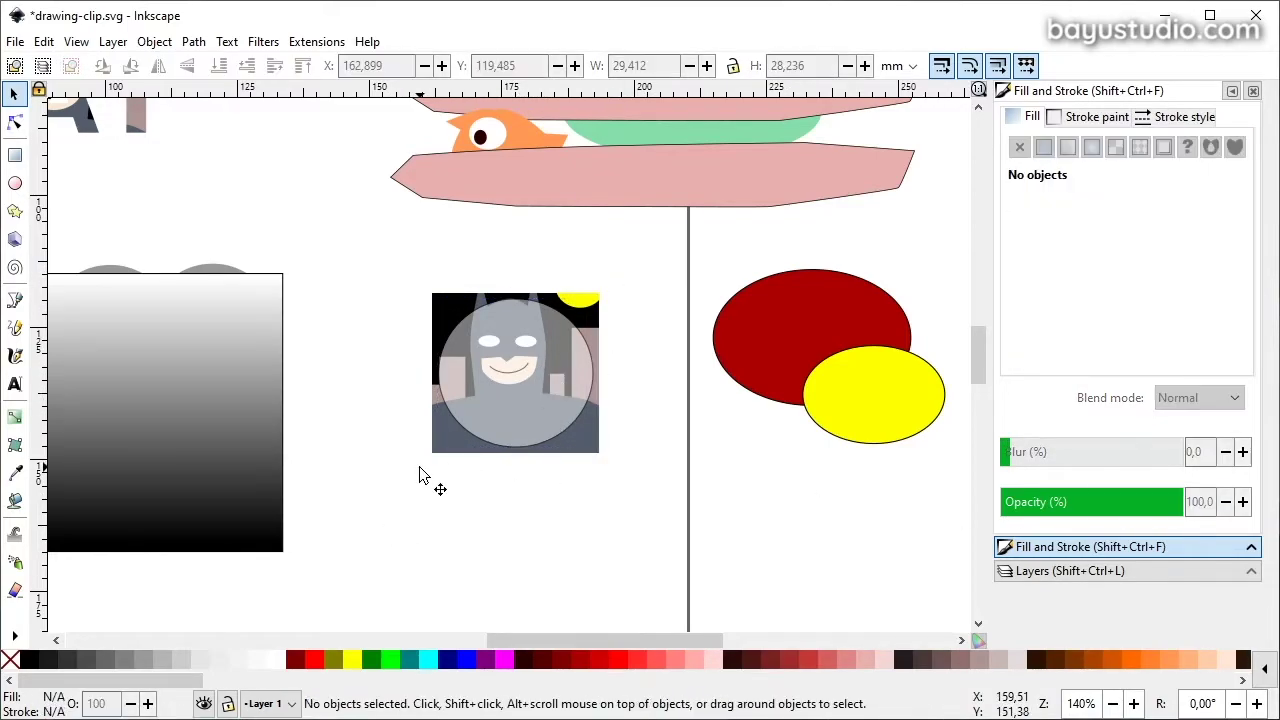
key("Tab")
mouse_move(522, 412)
left_mouse_down()
mouse_move(529, 400)
mouse_move(532, 422)
left_mouse_up()
left_click_drag(1096, 508, 1183, 502)
left_click_drag(536, 363, 524, 323)
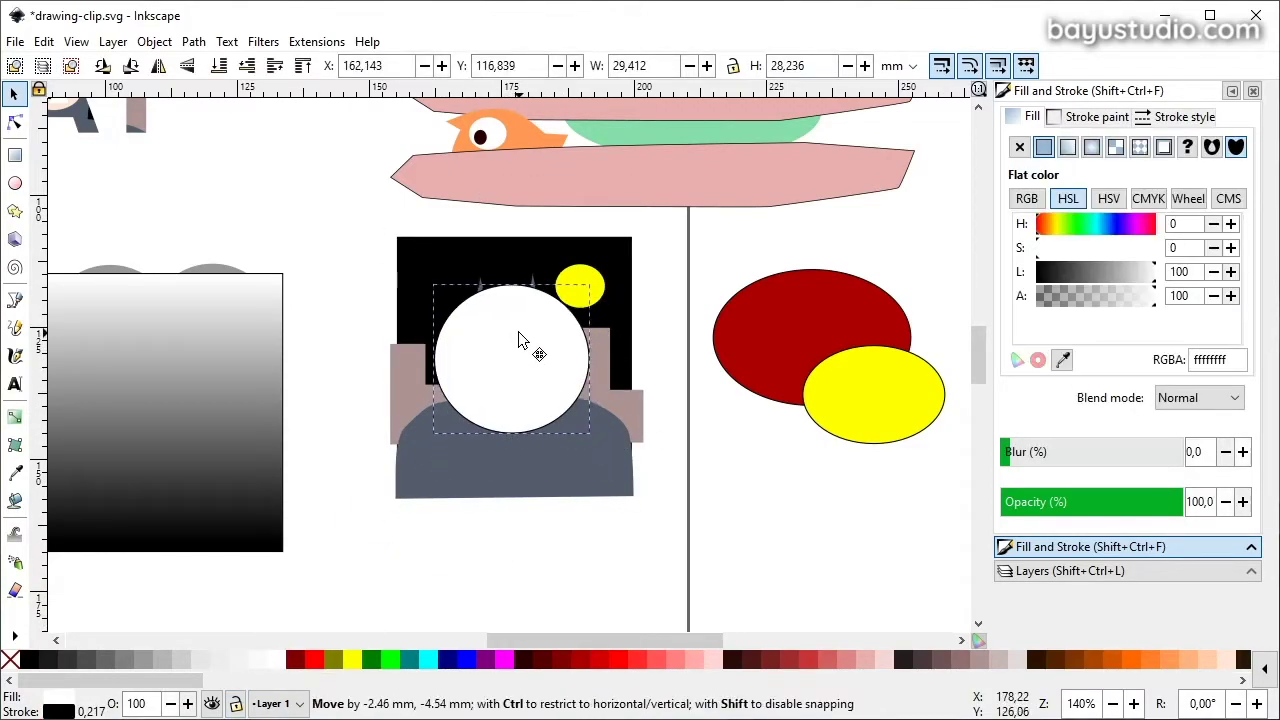
left_click_drag(359, 545, 678, 218)
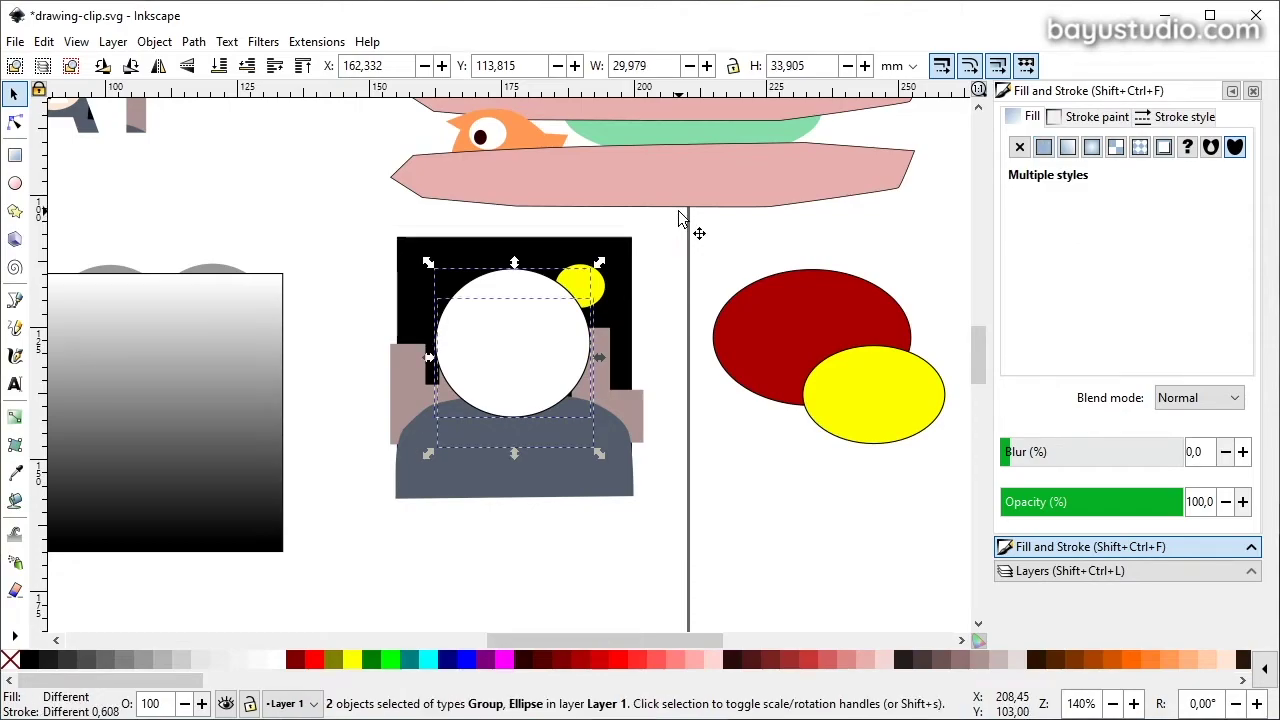
mouse_move(542, 400)
left_mouse_down()
mouse_move(563, 423)
mouse_move(516, 415)
left_mouse_up()
Trial-mask the Batman image with the circle, then lower the white circle's opacity to about 21%.
left_click(154, 41)
mouse_move(165, 288)
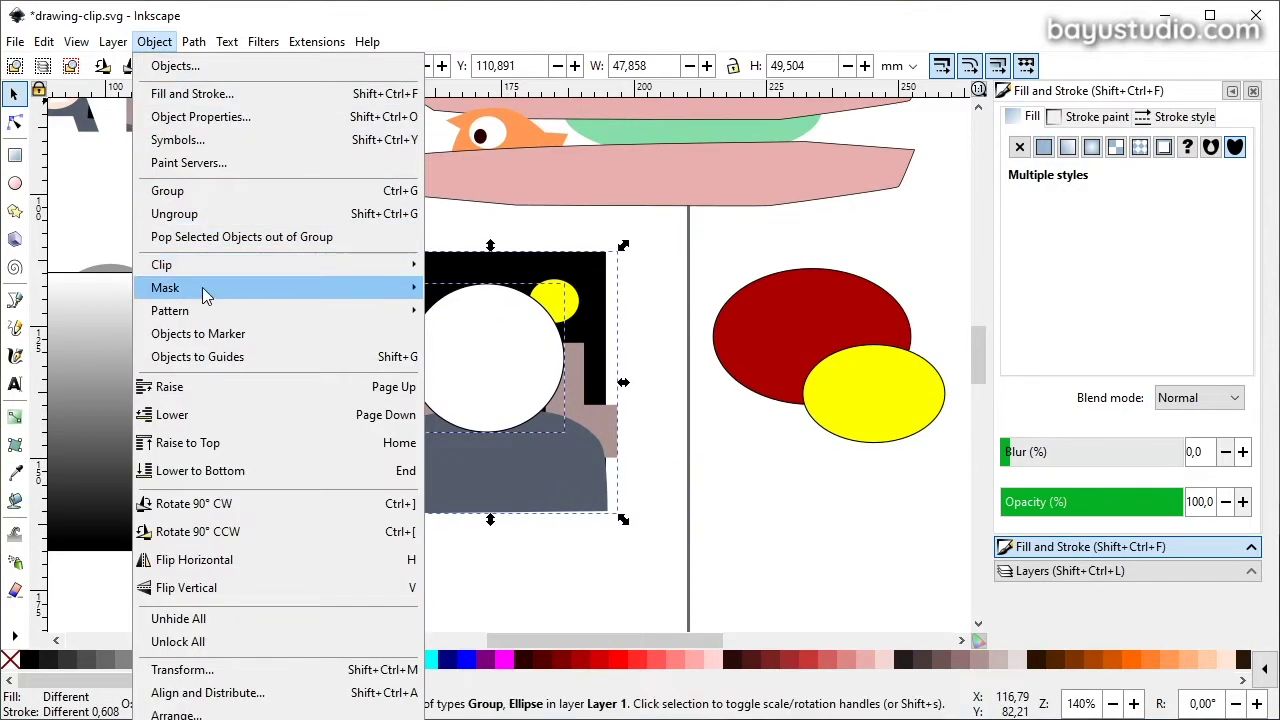
left_click(470, 290)
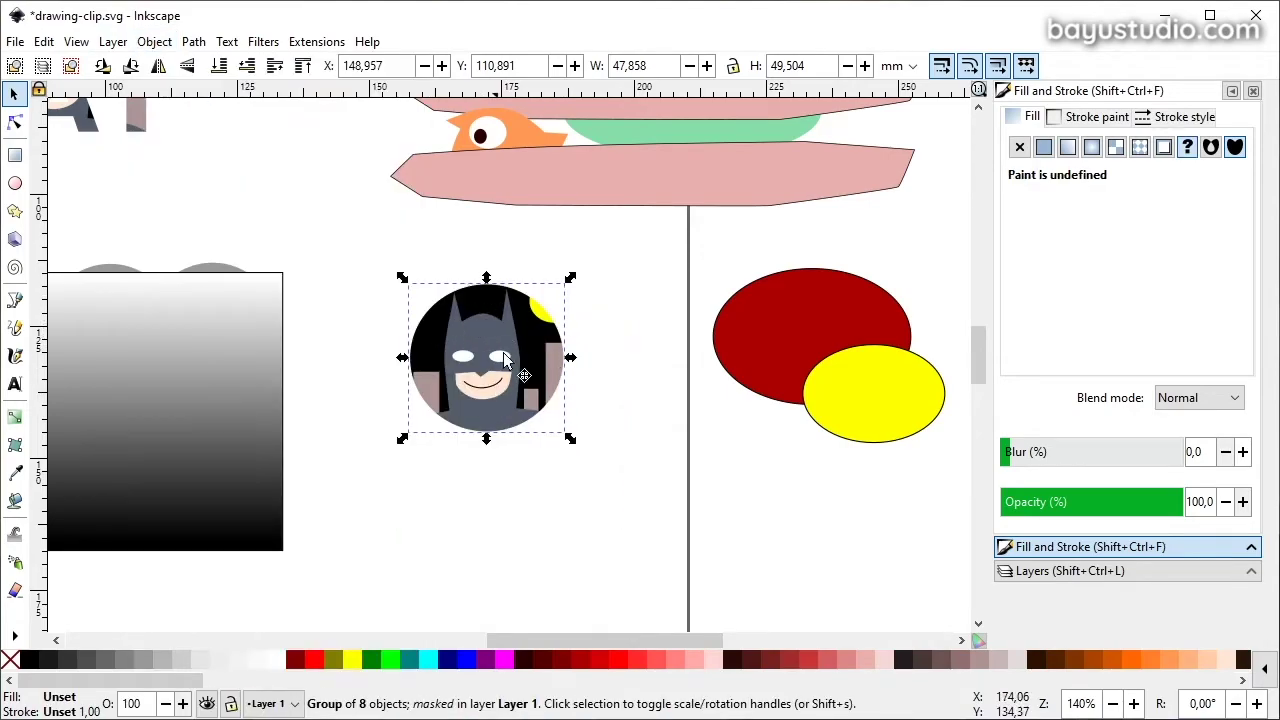
mouse_move(504, 374)
left_mouse_down()
mouse_move(303, 394)
mouse_move(550, 362)
mouse_move(515, 392)
left_mouse_up()
left_click(585, 505)
left_click(514, 356)
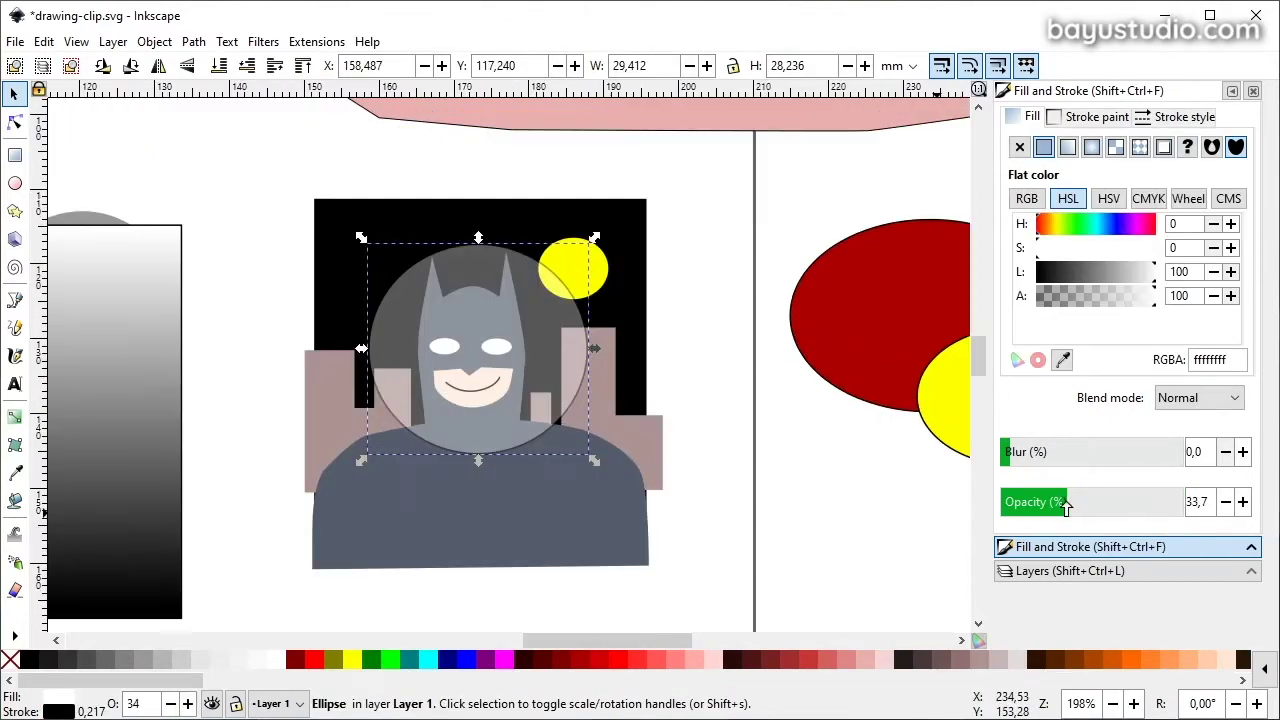
left_click_drag(1071, 500, 1042, 502)
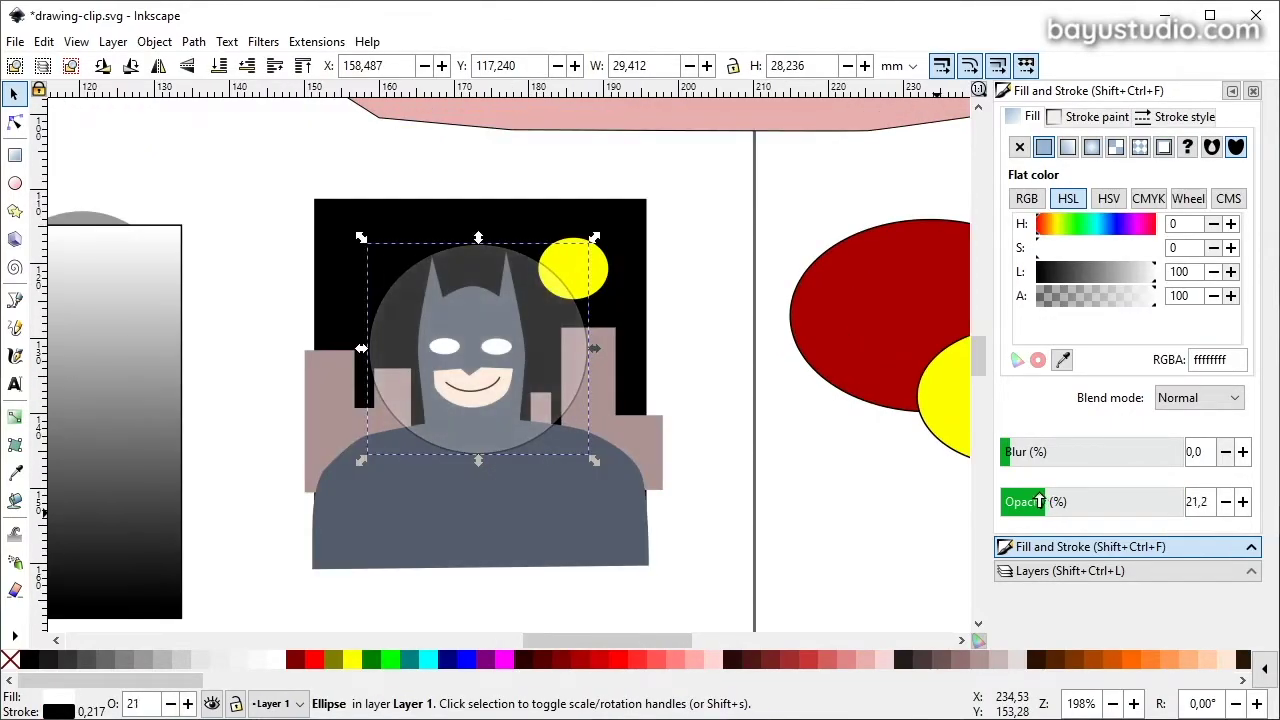
Select the Batman image and circle, apply a trial mask, and undo the move.
left_click(251, 606)
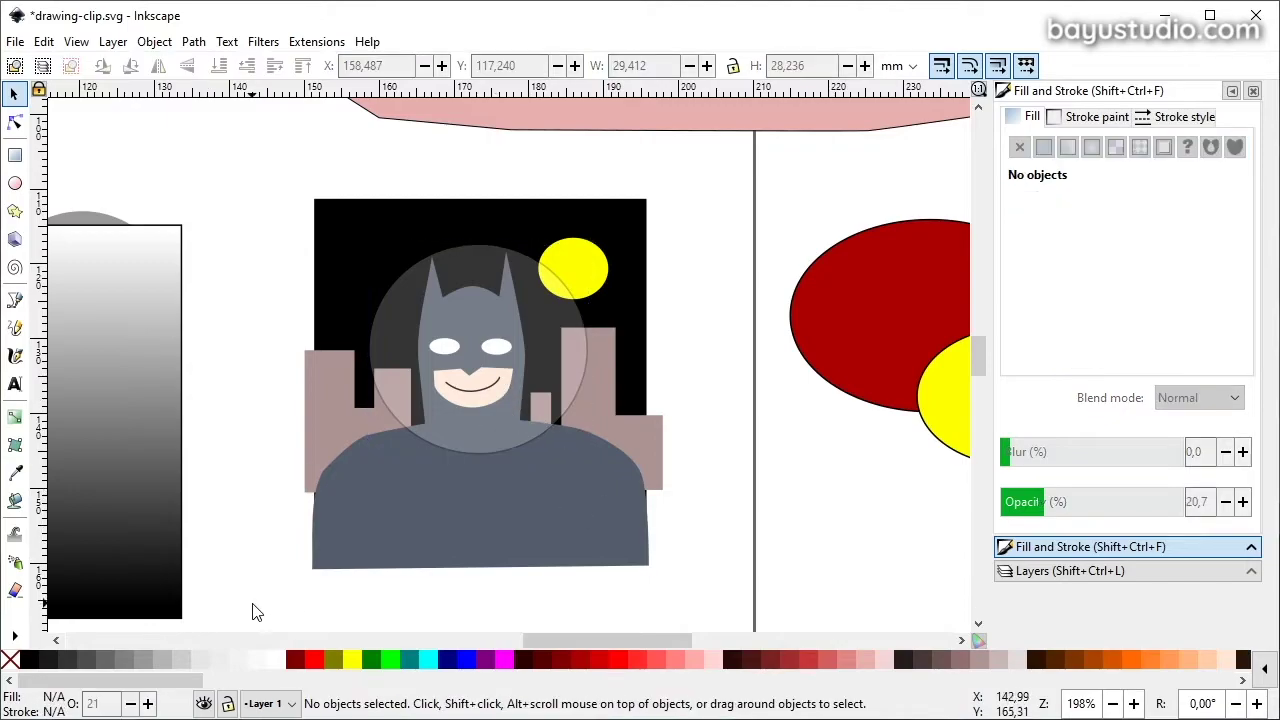
left_click_drag(251, 606, 733, 182)
left_click(158, 43)
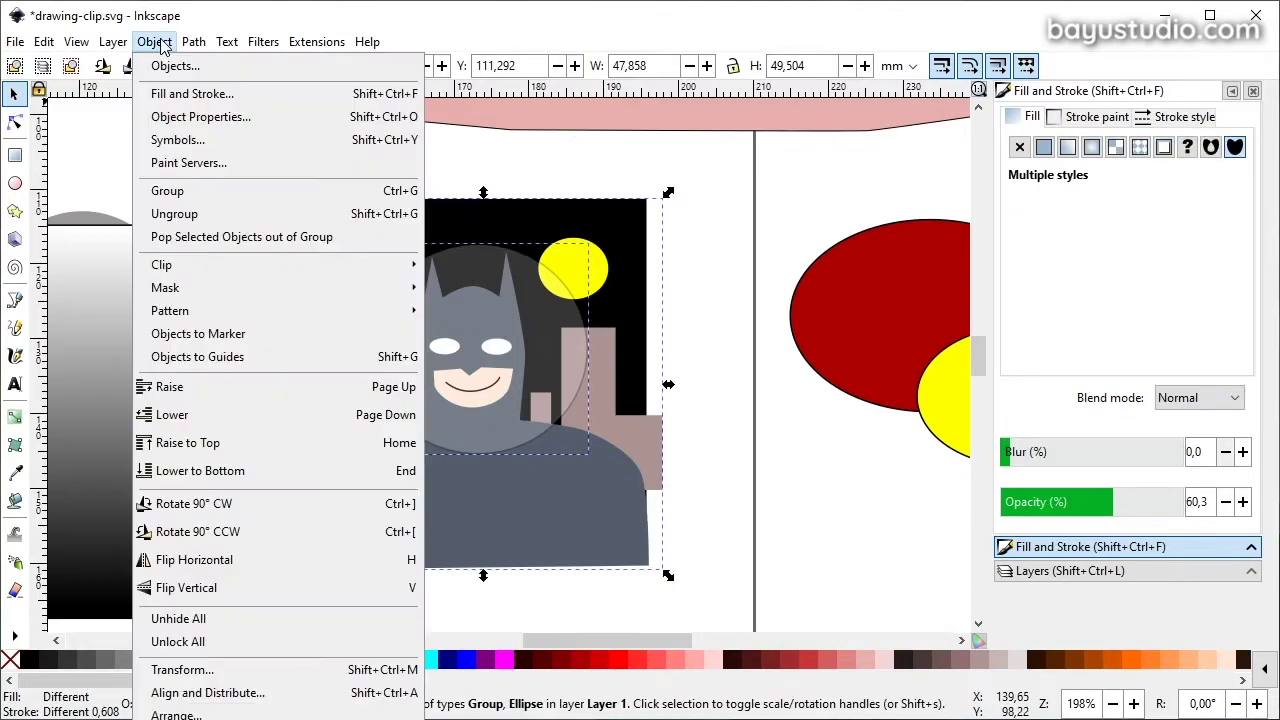
left_click(450, 289)
mouse_move(480, 291)
left_mouse_down()
mouse_move(600, 349)
mouse_move(252, 372)
mouse_move(512, 298)
left_mouse_up()
key("ctrl+z")
key("ctrl+z")
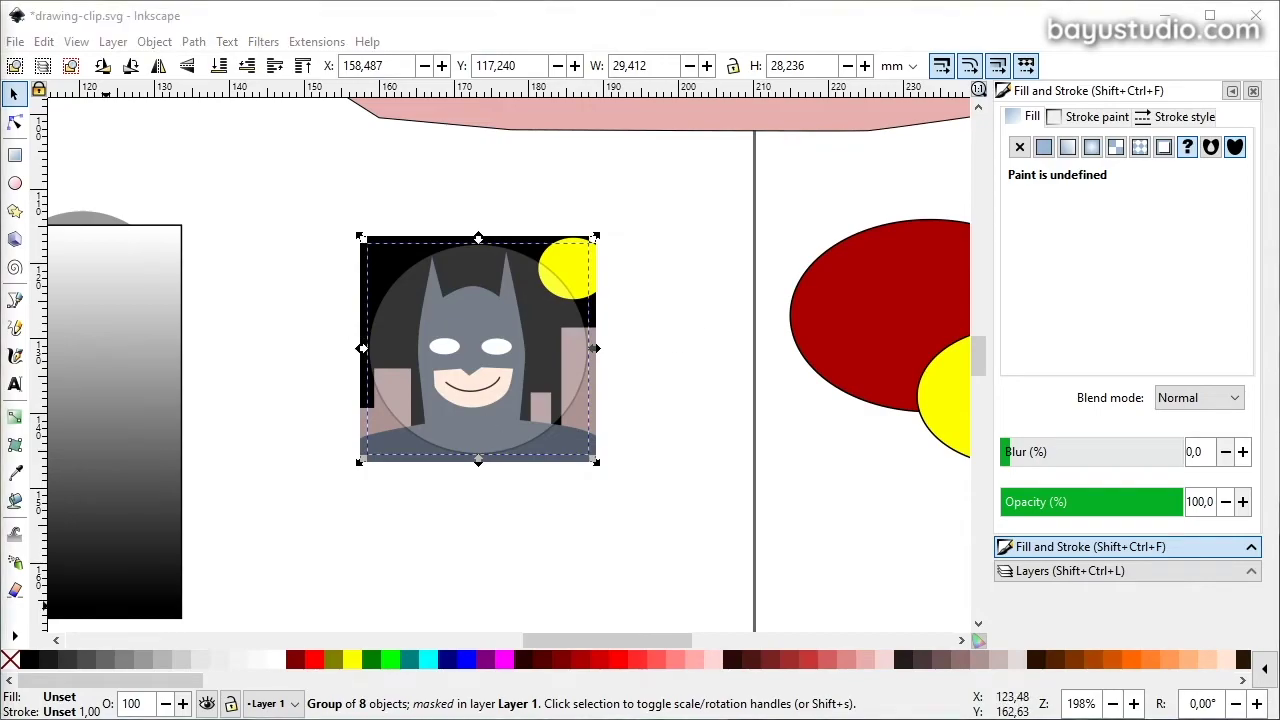
Select the white circle over the face and raise its opacity back to 100%.
left_click(141, 328)
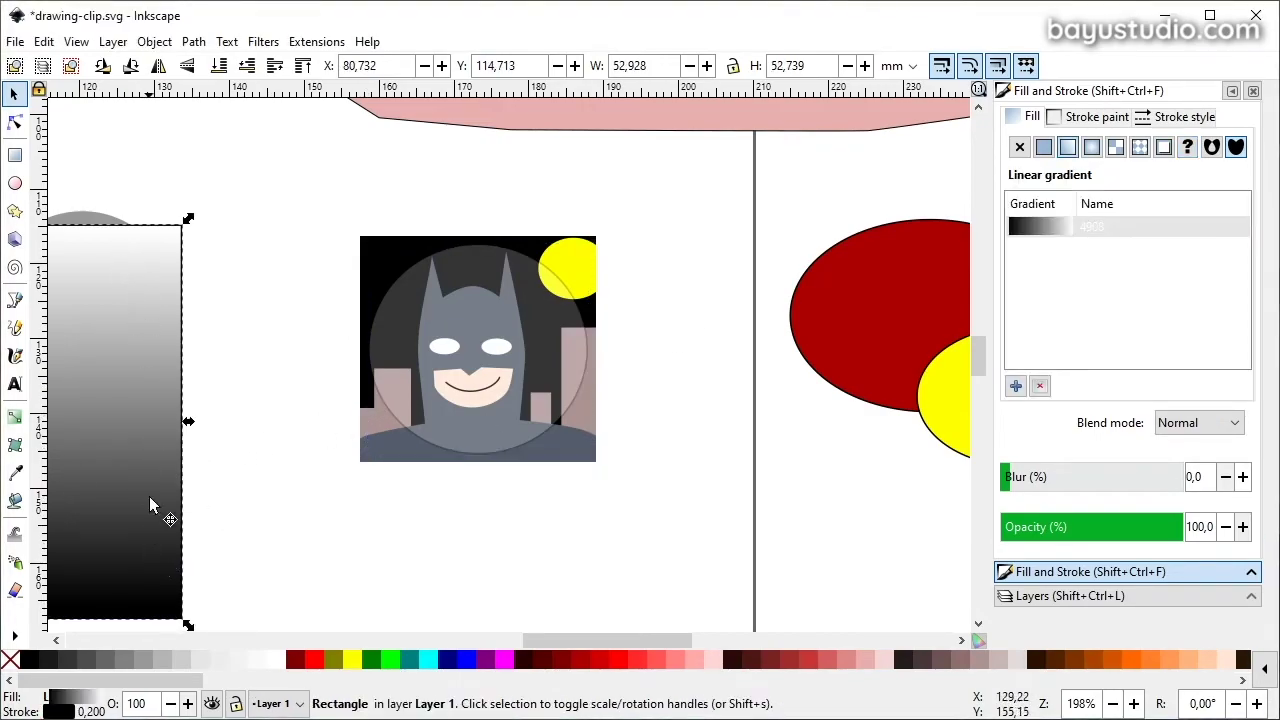
left_click_drag(604, 640, 562, 640)
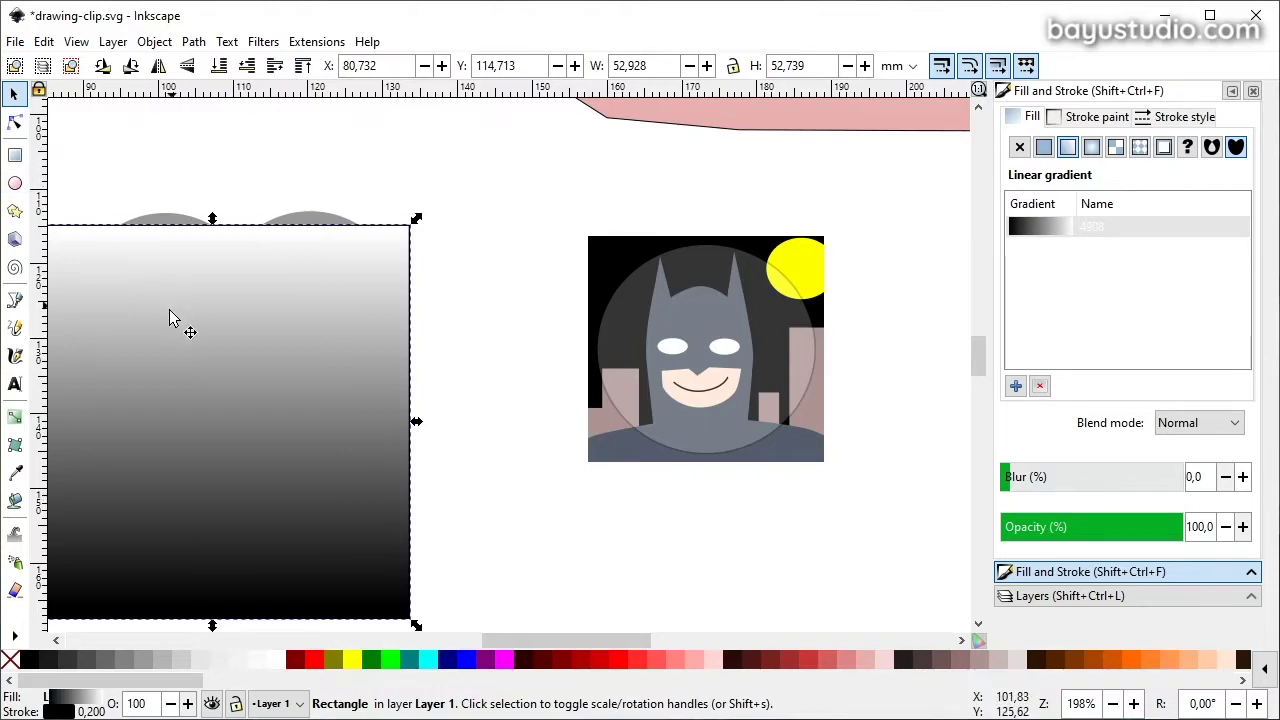
left_click(760, 362)
mouse_move(760, 362)
left_mouse_down()
mouse_move(784, 370)
mouse_move(773, 360)
left_mouse_up()
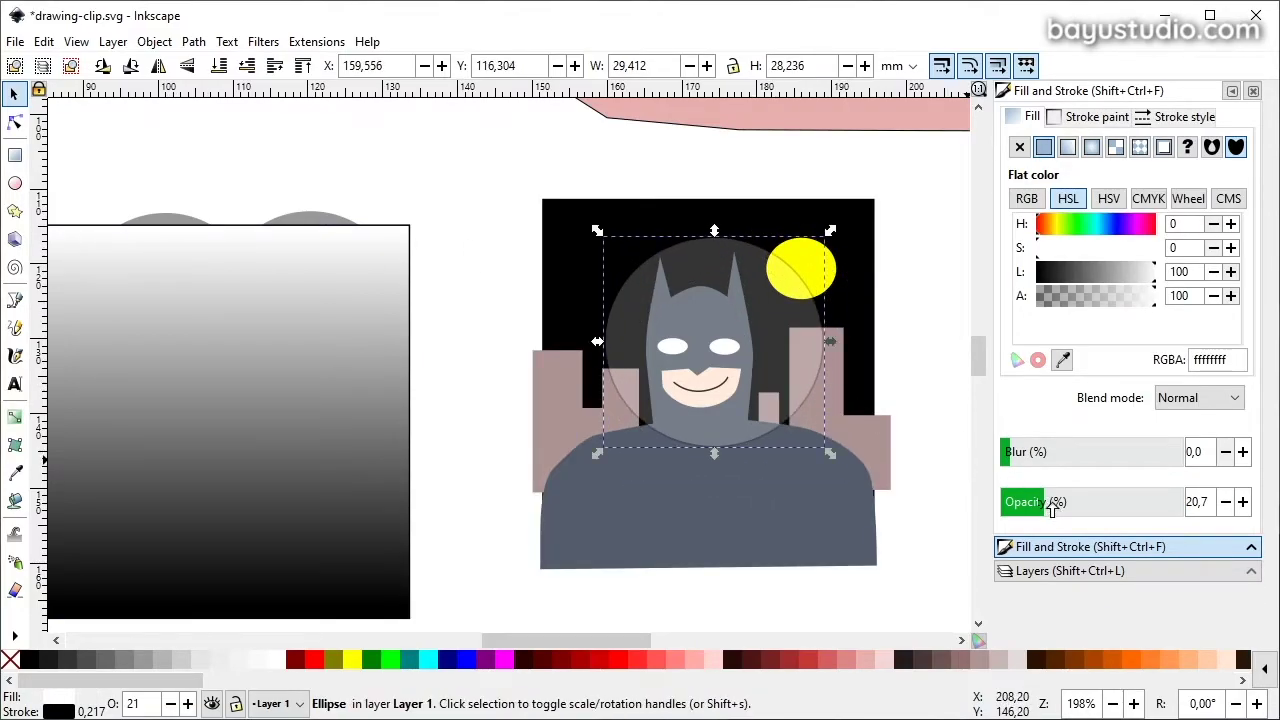
left_click_drag(1052, 505, 1185, 502)
left_click_drag(680, 389, 737, 349)
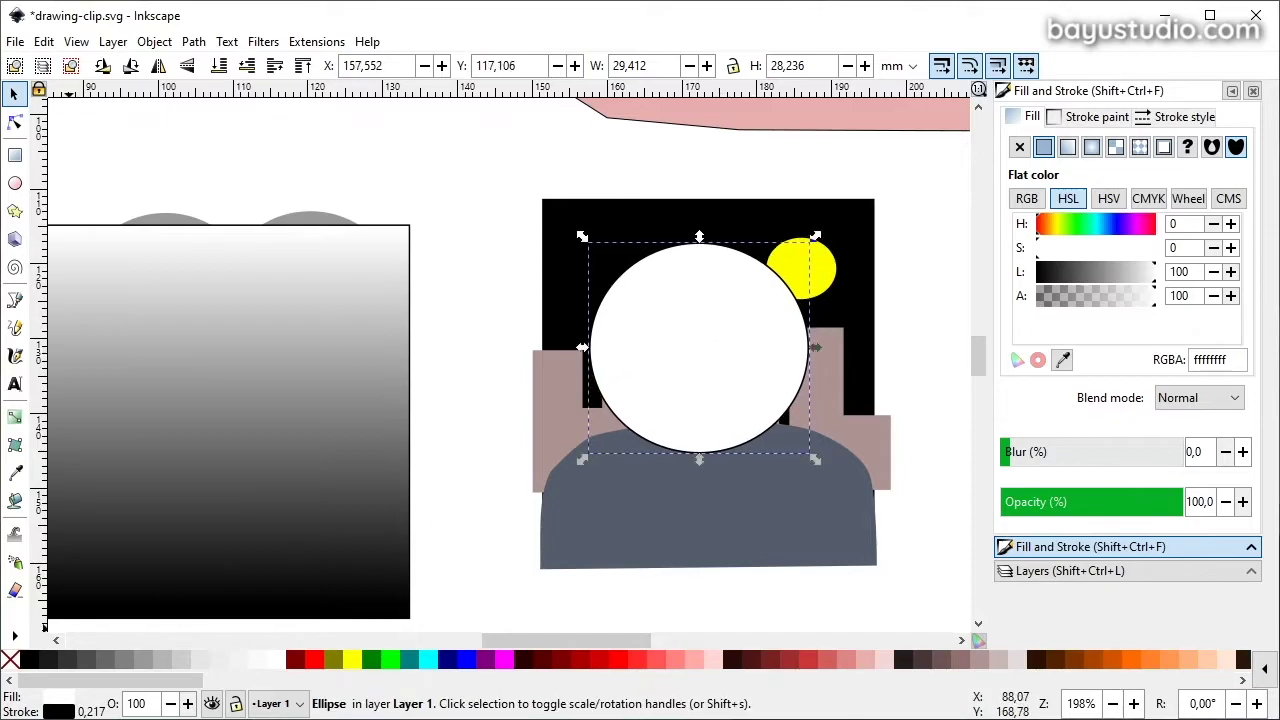
Remove the circle's stroke and blur it to 40.8.
left_click(10, 660, "shift")
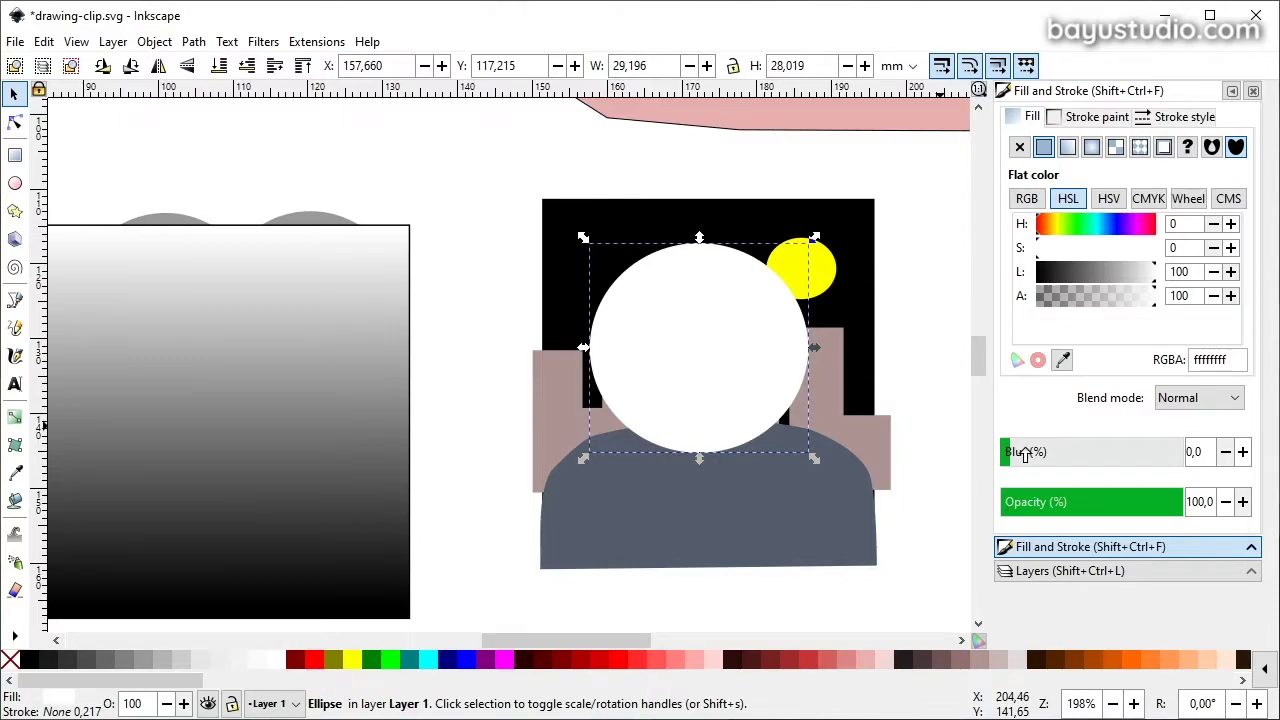
left_click_drag(1012, 452, 1075, 455)
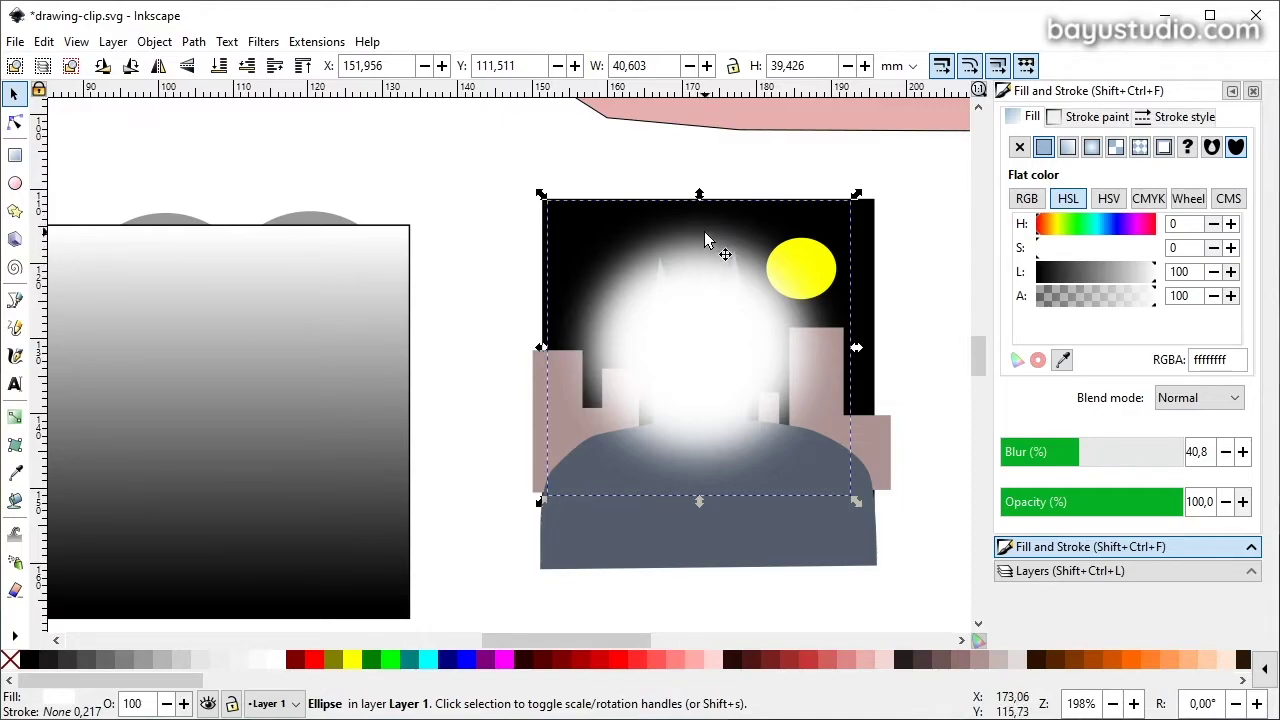
left_click_drag(722, 353, 730, 355)
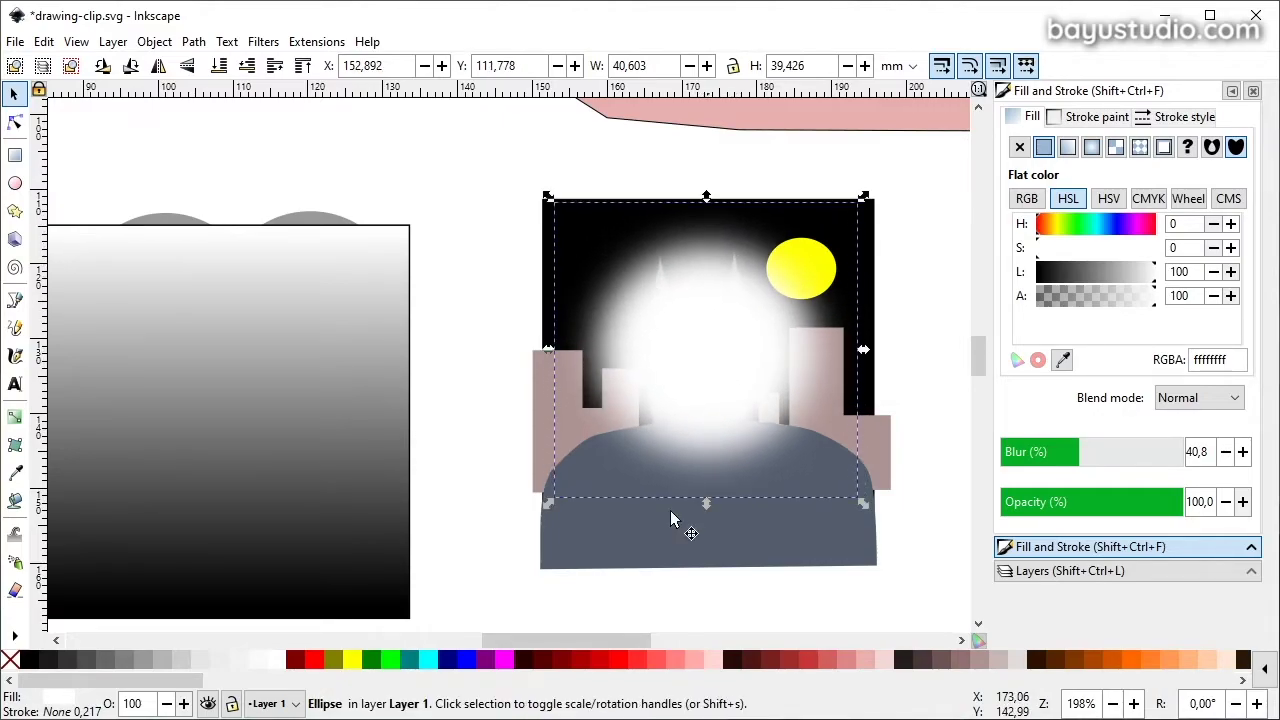
Mask the Batman image with the blurred circle and move the vignette over the gradient.
left_click_drag(508, 601, 930, 160)
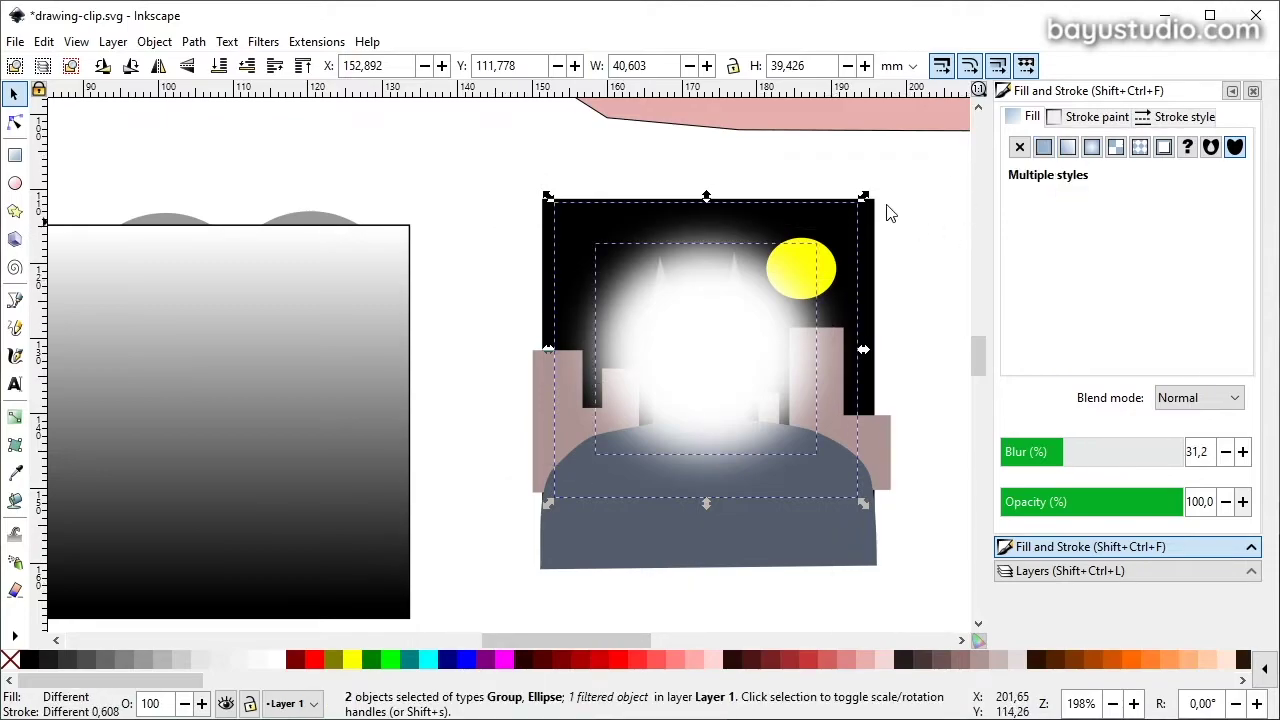
left_click_drag(710, 410, 713, 401)
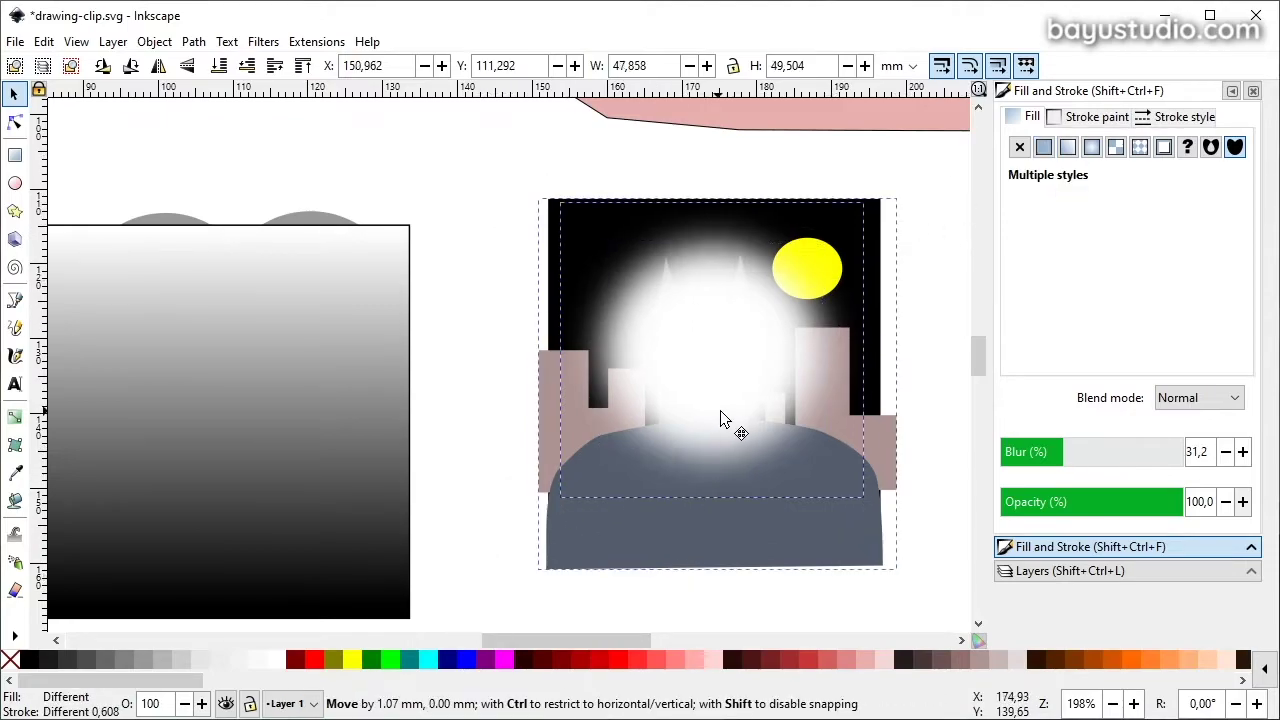
left_click(112, 42)
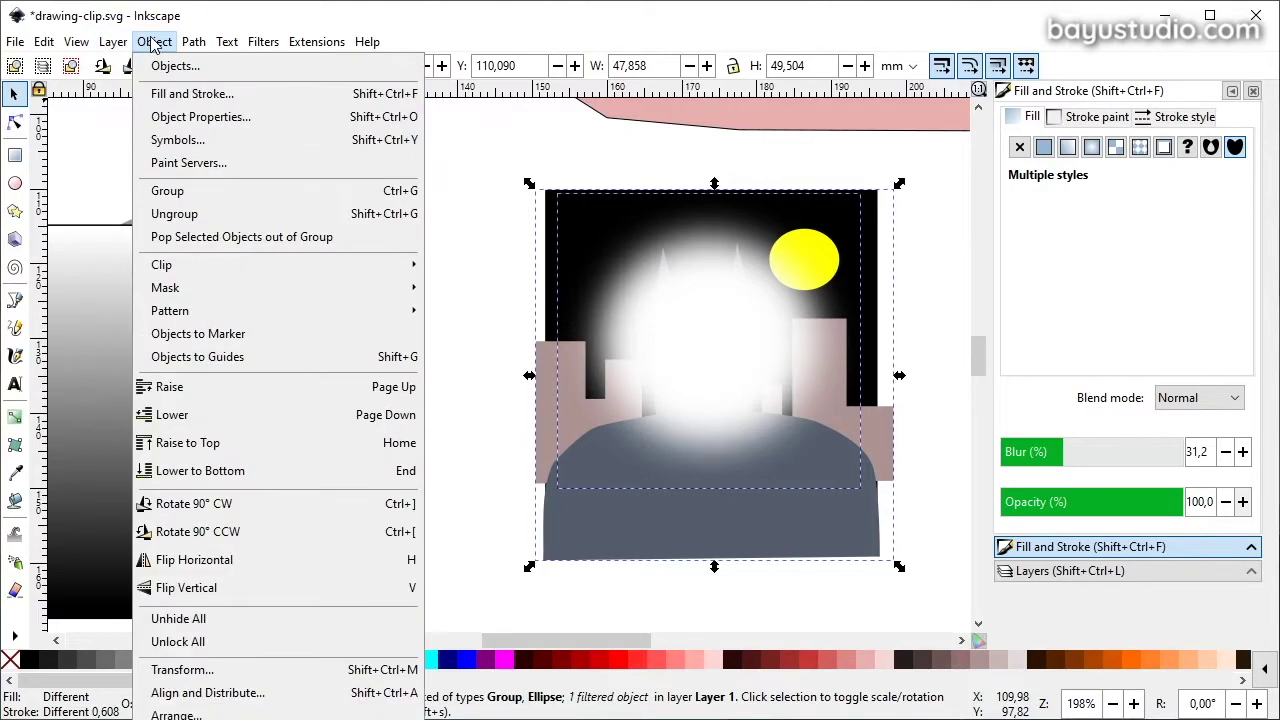
mouse_move(165, 287)
left_click(452, 287)
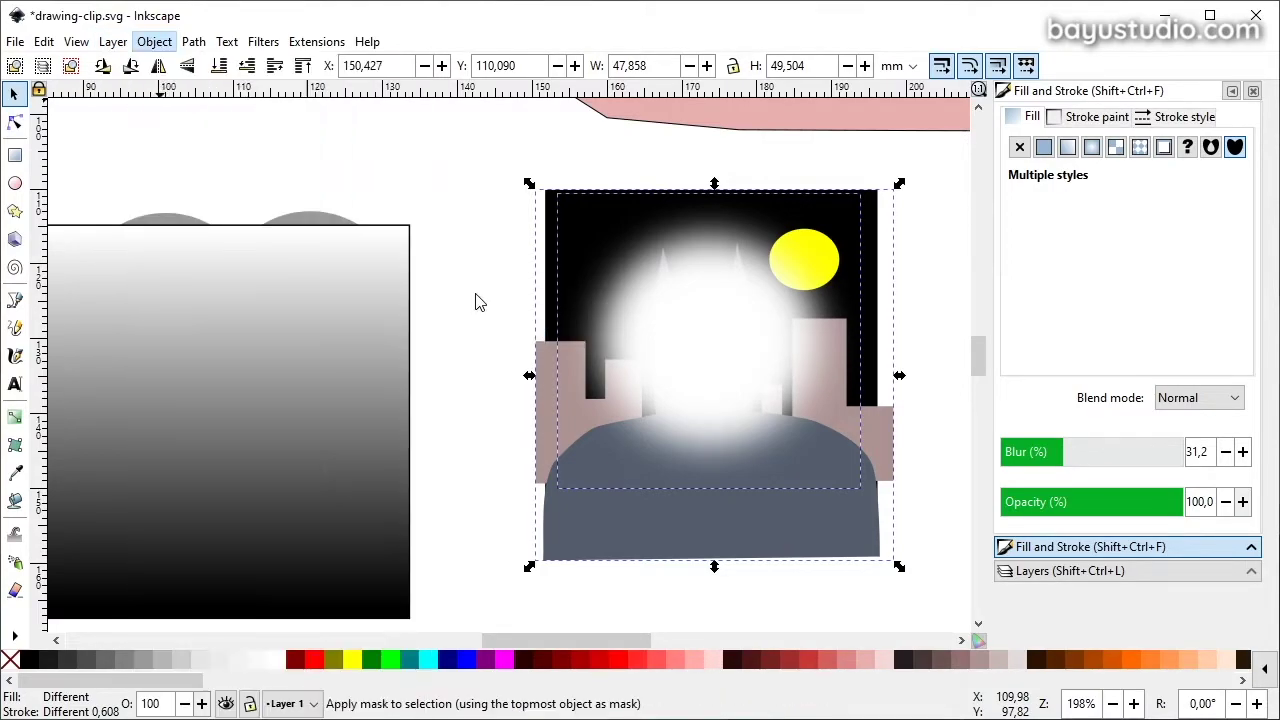
left_click_drag(746, 287, 680, 335)
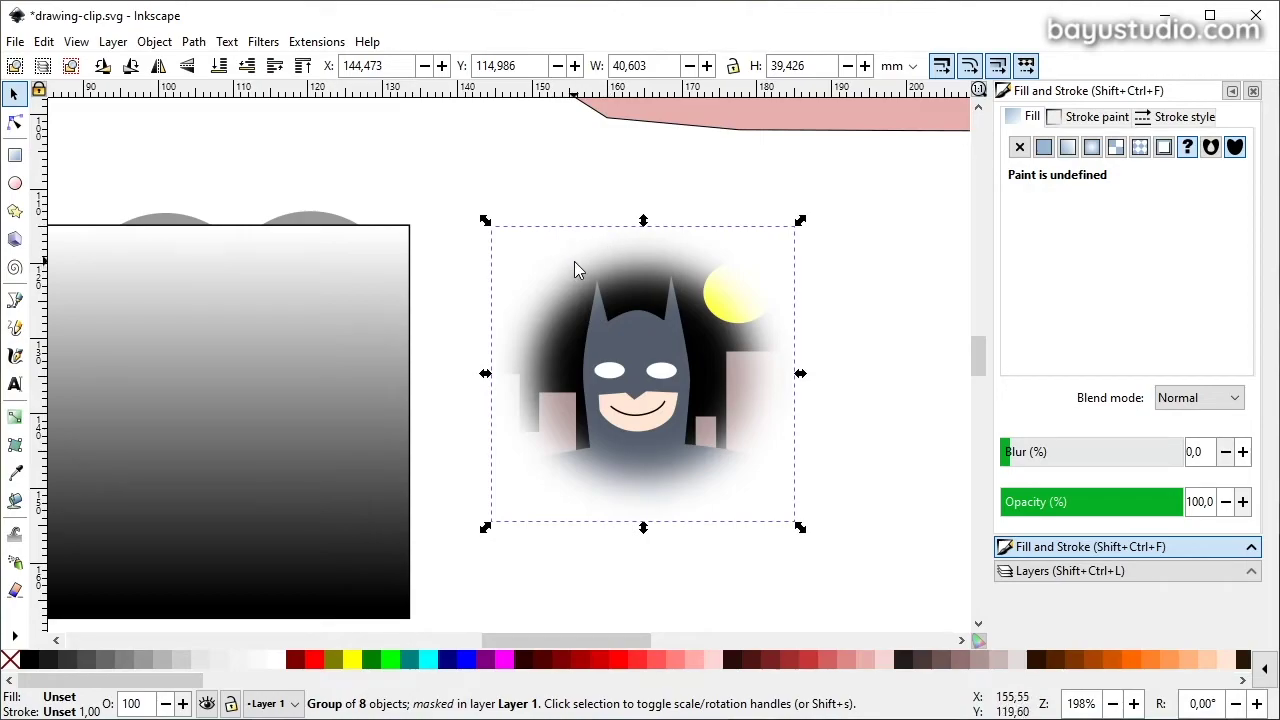
mouse_move(635, 354)
left_mouse_down()
mouse_move(382, 308)
mouse_move(367, 397)
mouse_move(662, 323)
mouse_move(666, 309)
mouse_move(695, 320)
mouse_move(697, 430)
left_mouse_up()
Duplicate the vignette, release the copy's mask, move its circle aside, and save drawing-clip.svg.
key("ctrl+d")
scroll(697, 430, "down", 6)
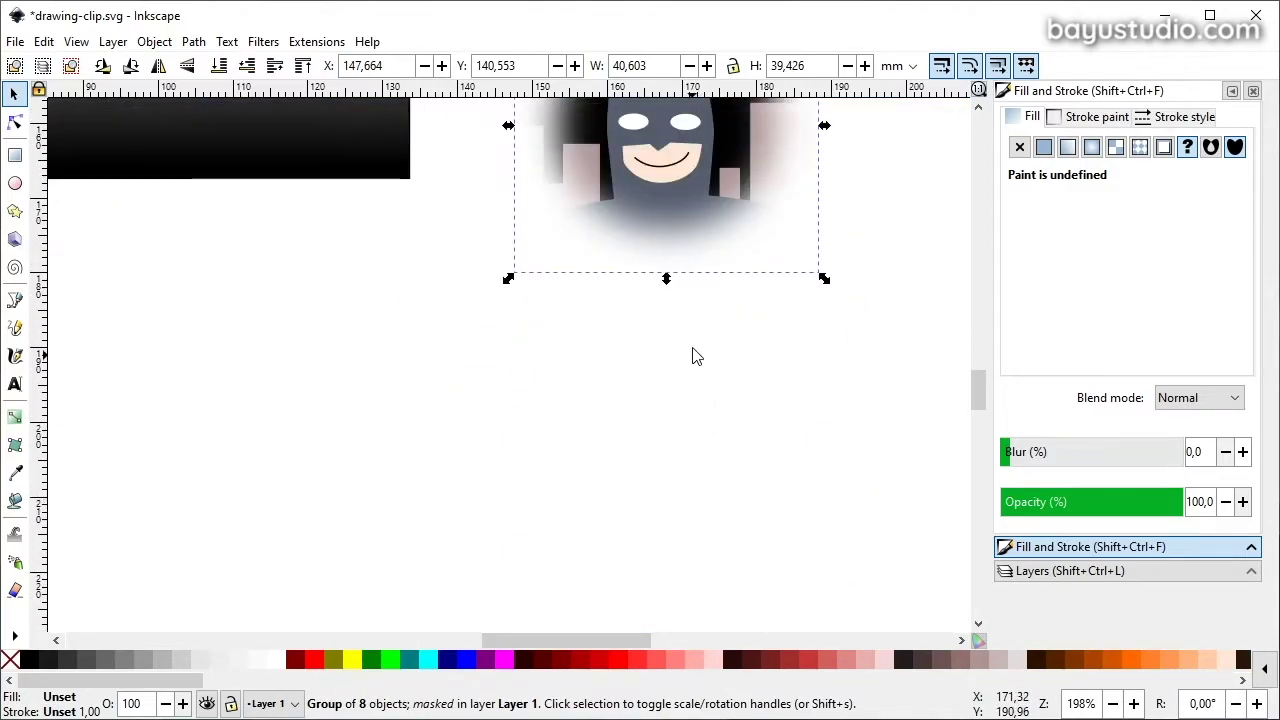
left_click_drag(666, 215, 634, 431)
left_click(155, 44)
mouse_move(165, 287)
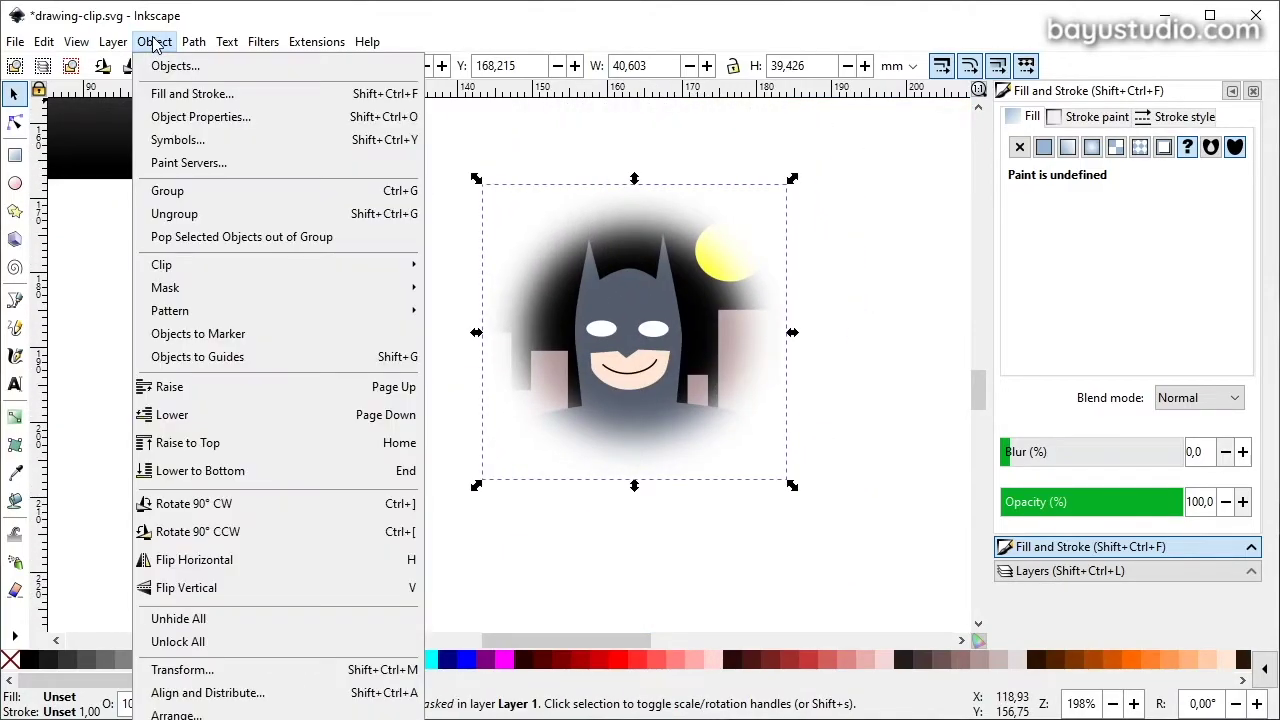
left_click(503, 336)
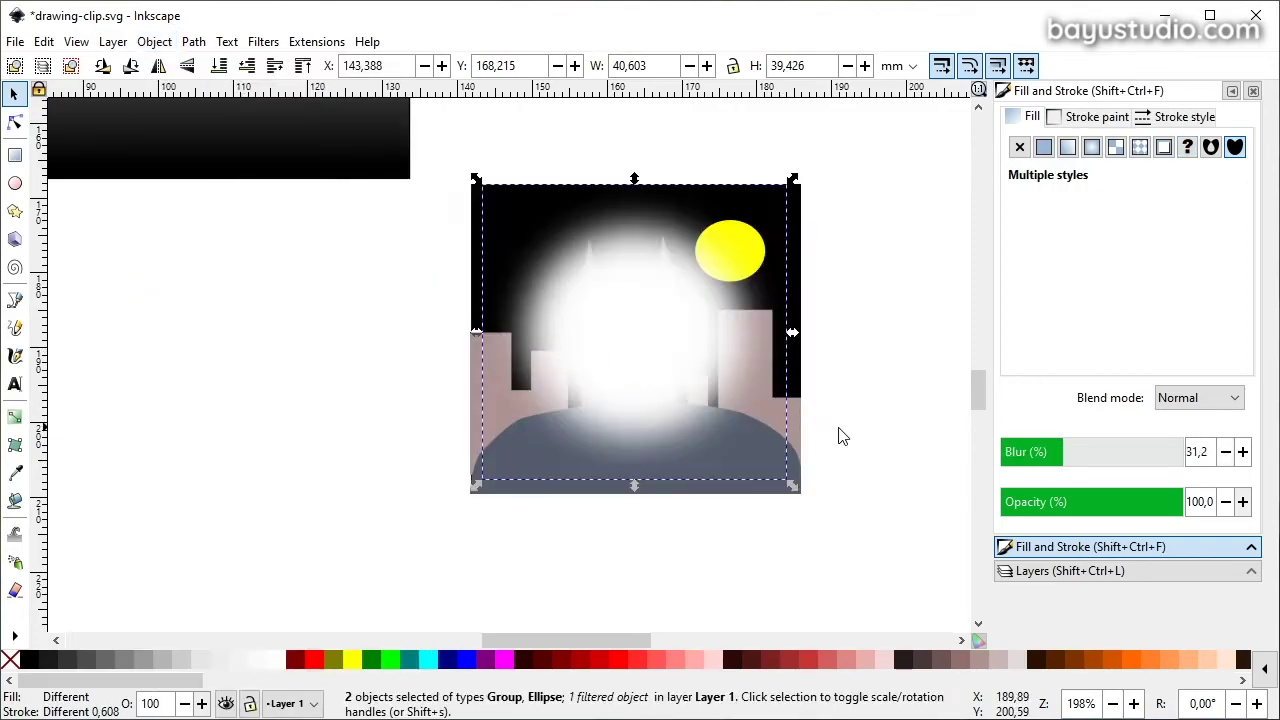
left_click(838, 434)
left_click(616, 333)
left_click_drag(616, 333, 300, 384)
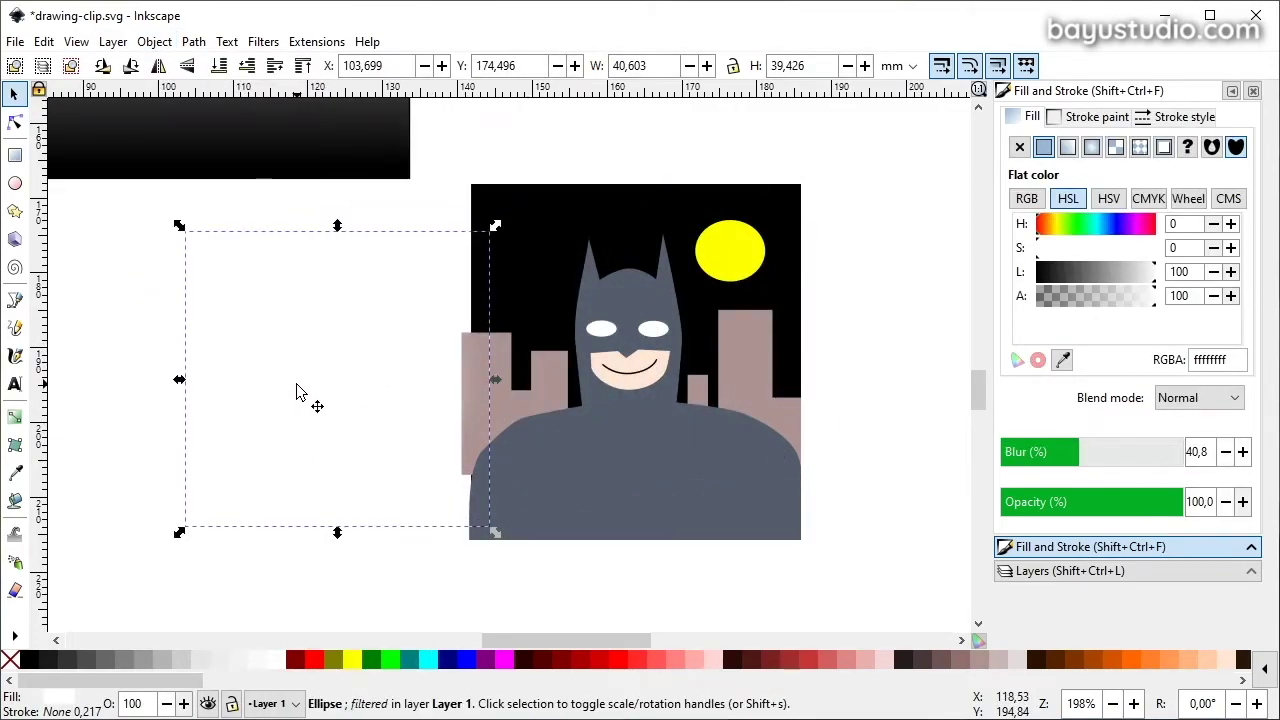
key("Escape")
key("ctrl+s")
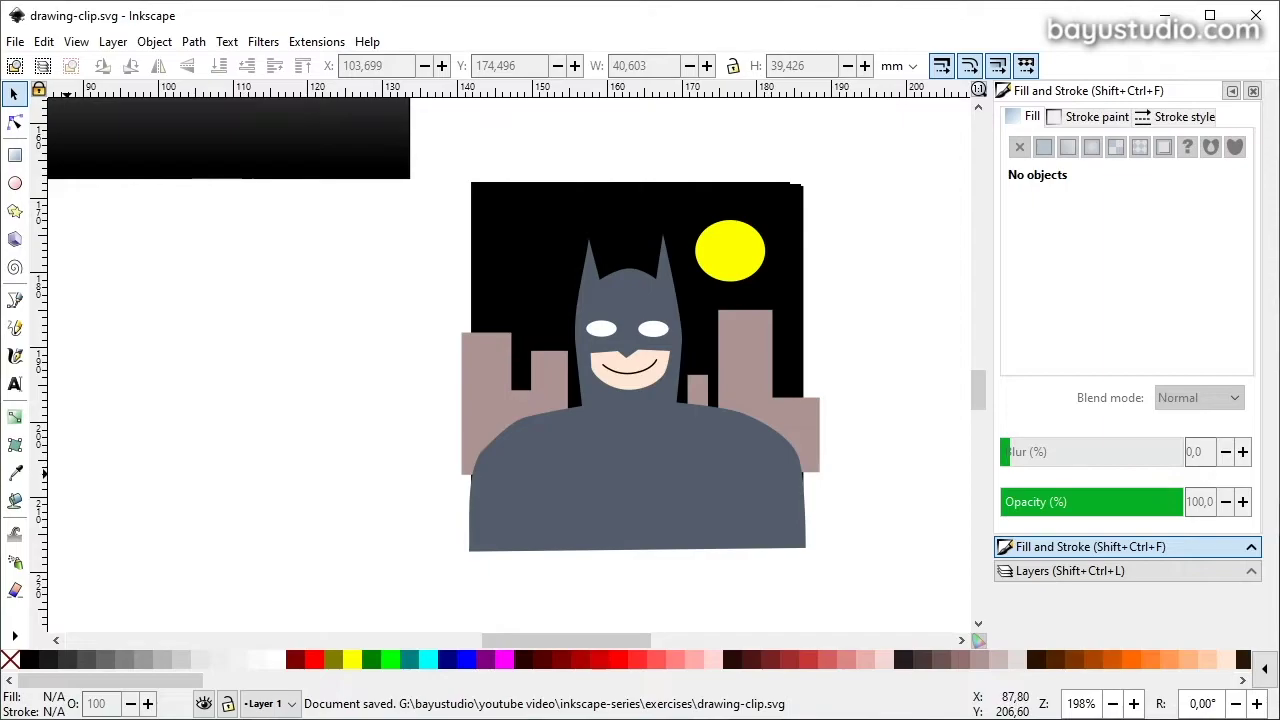
Draw a white circle over Batman's face with a 2.6 mm 50% Gray outline.
left_click(15, 183)
mouse_move(567, 478)
left_mouse_down()
mouse_move(742, 290)
mouse_move(755, 292)
left_mouse_up()
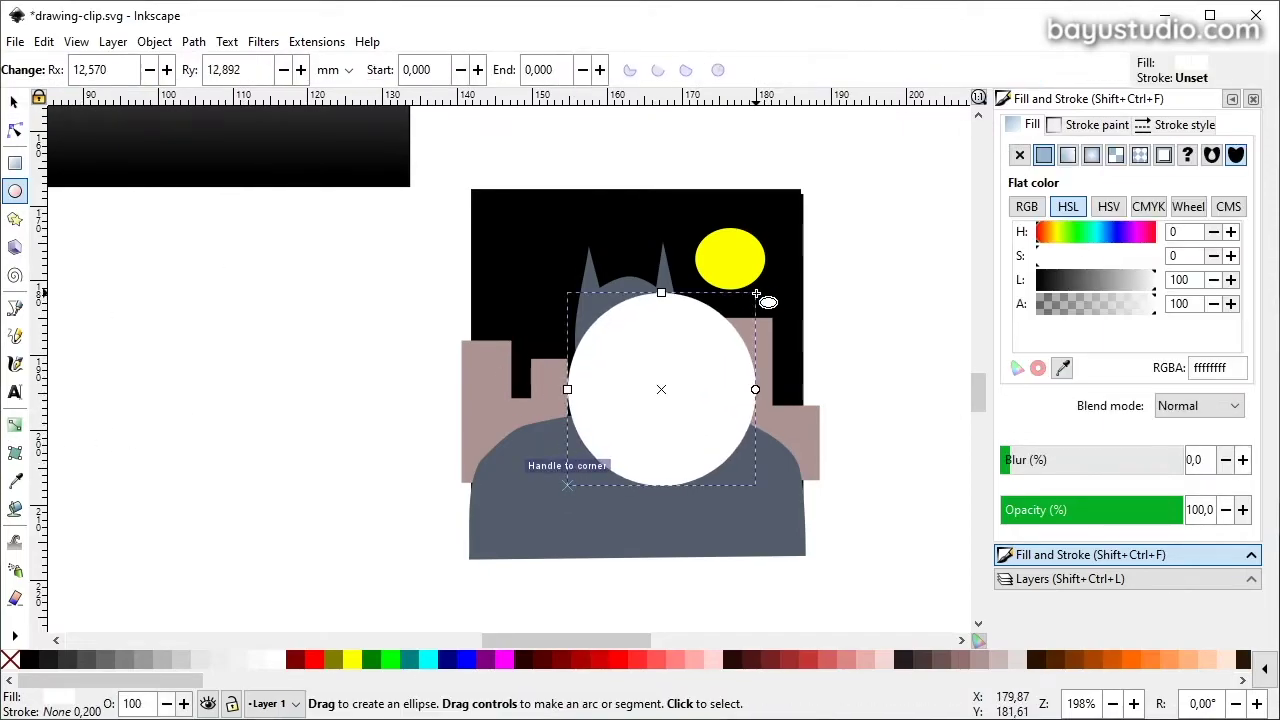
left_click(125, 660, "shift")
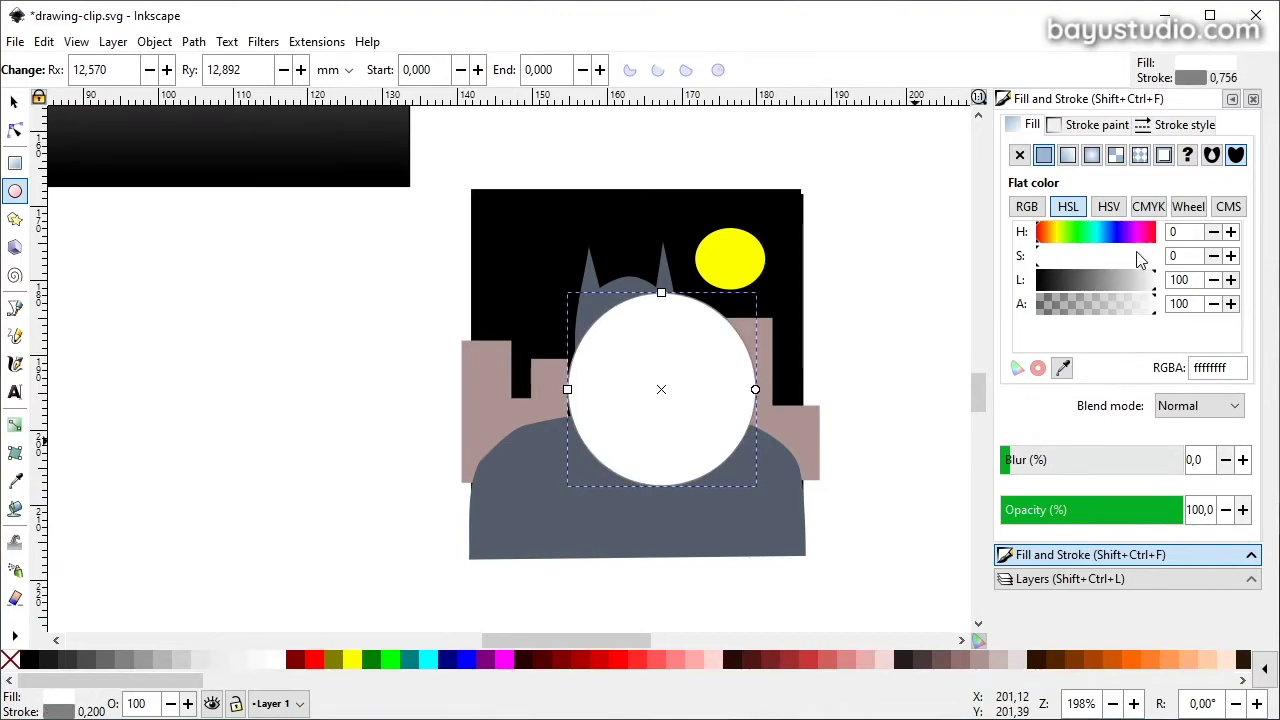
left_click(1160, 125)
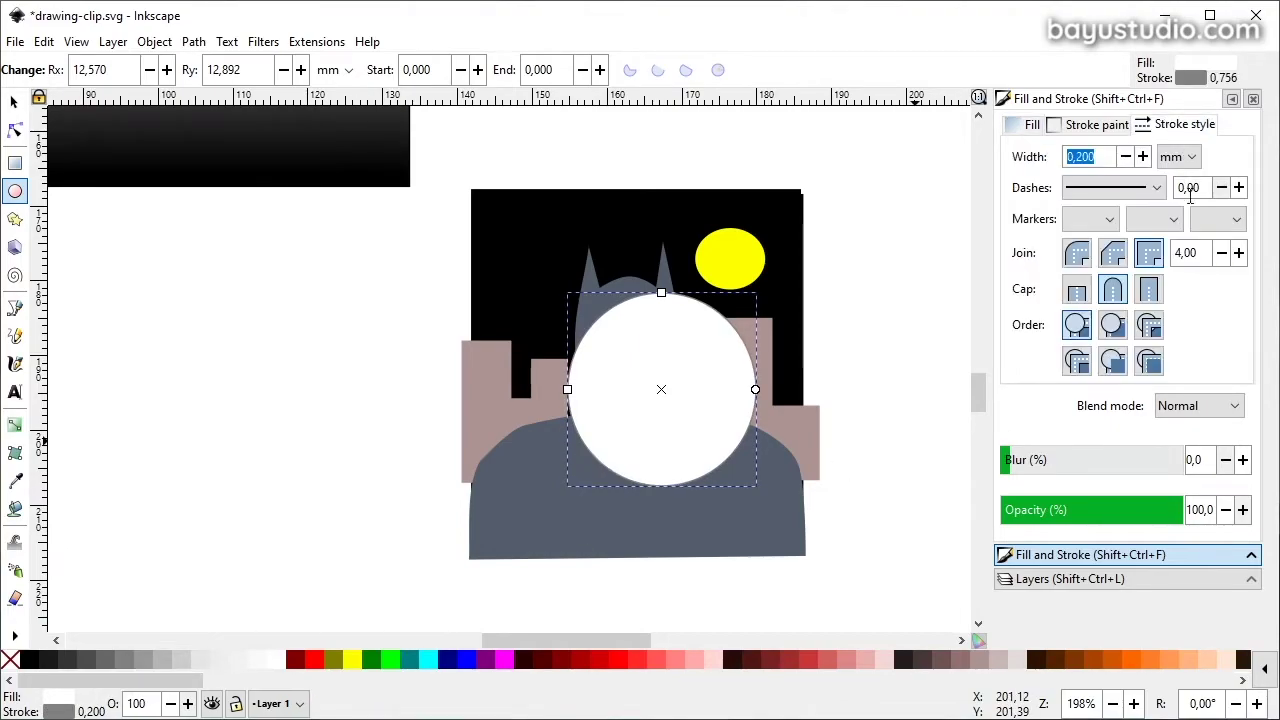
left_click(1143, 157)
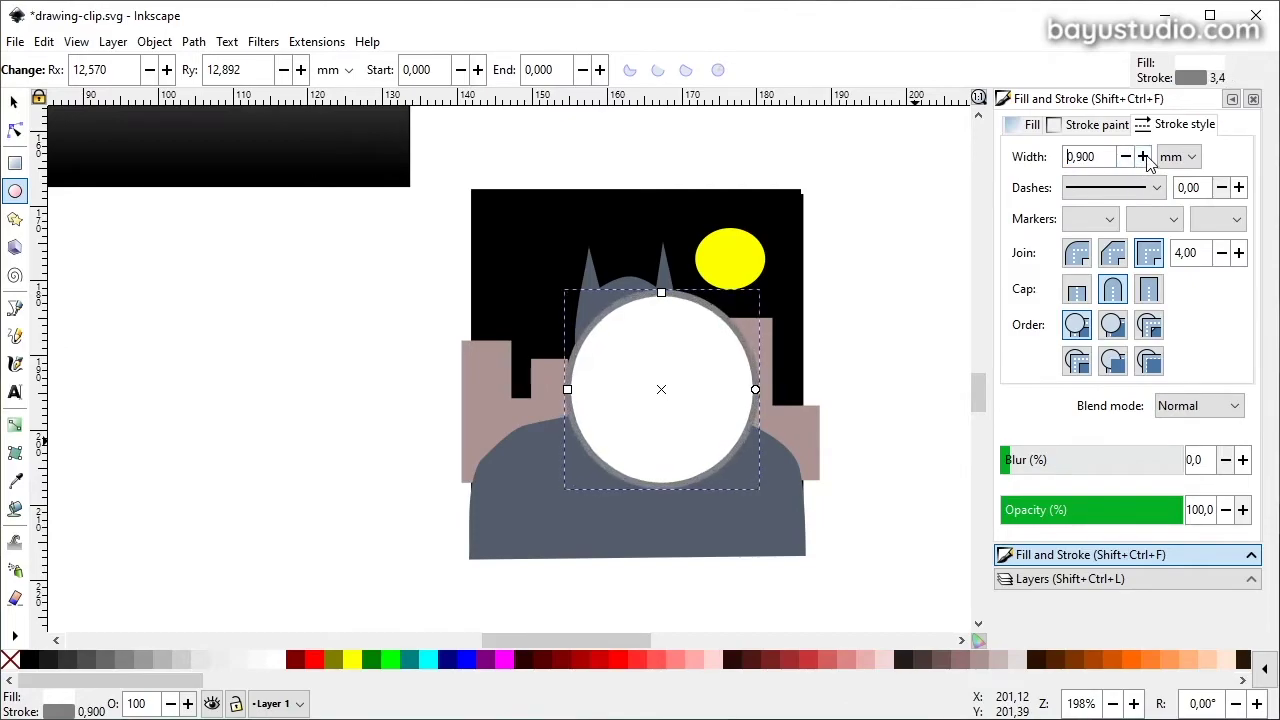
left_click(1143, 157)
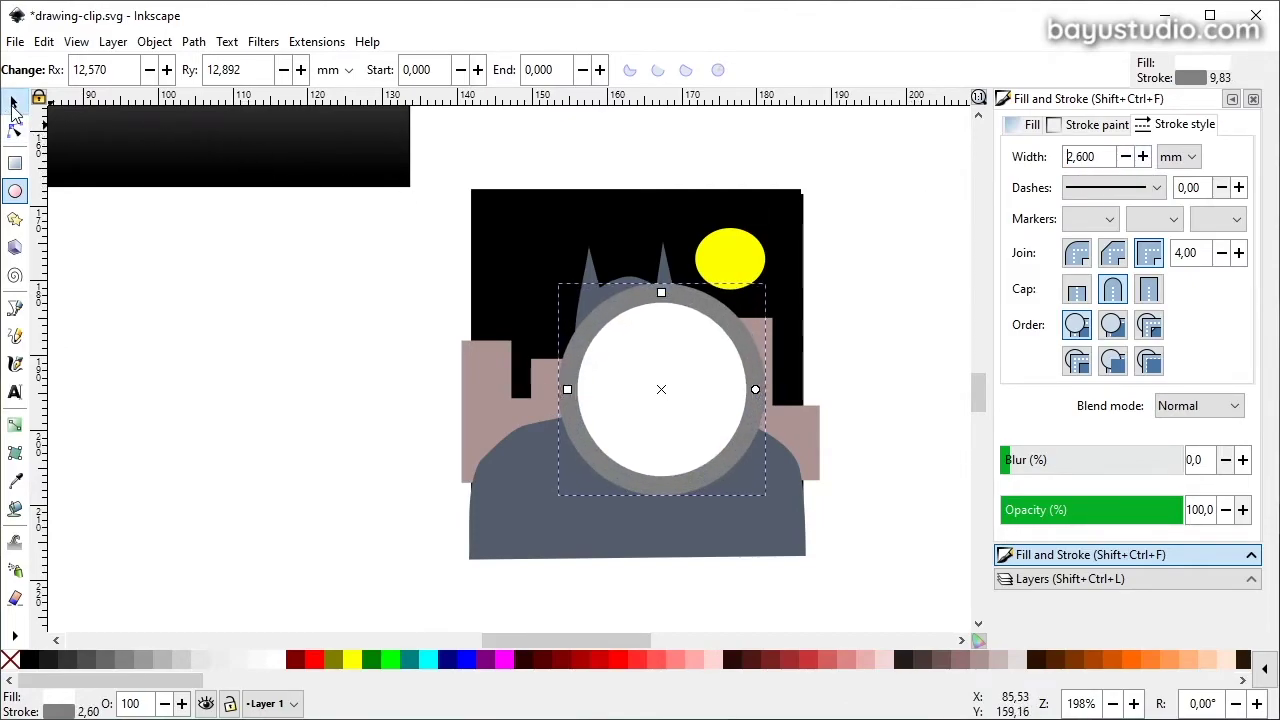
Centre the circle over Batman's head and select it together with the picture.
left_click(14, 101)
left_click_drag(676, 360, 648, 320)
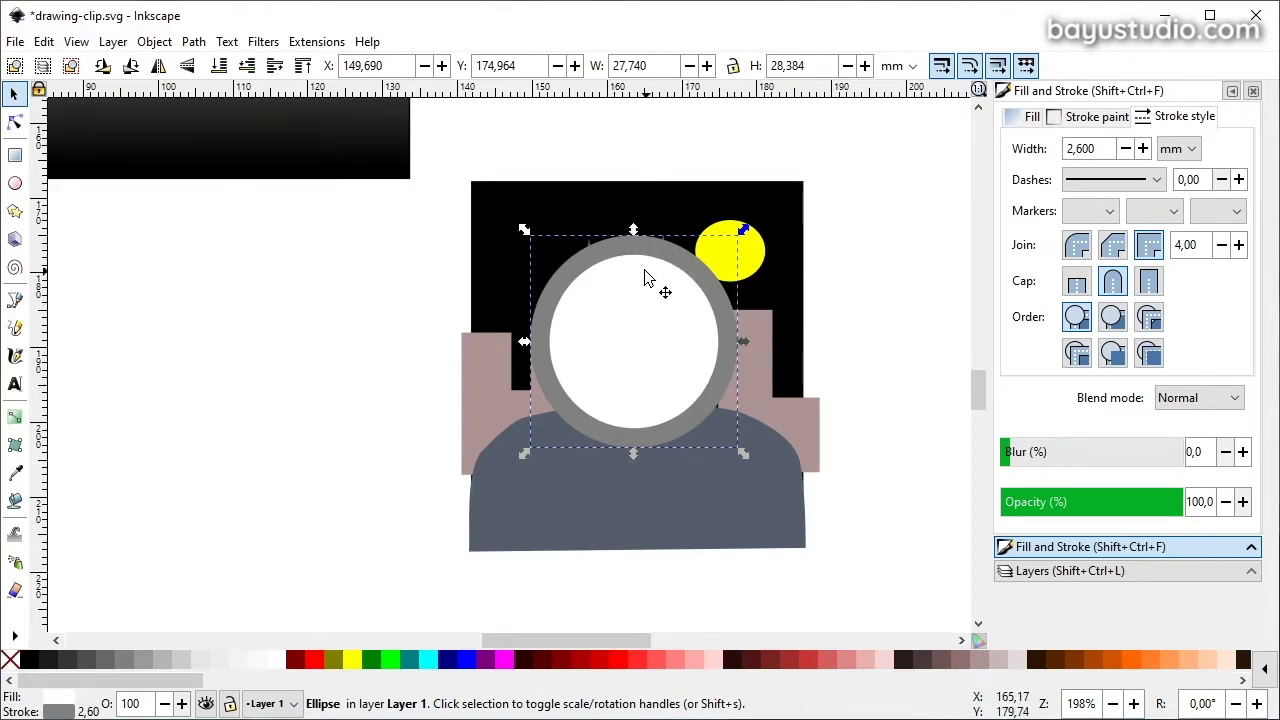
left_click_drag(645, 278, 642, 262)
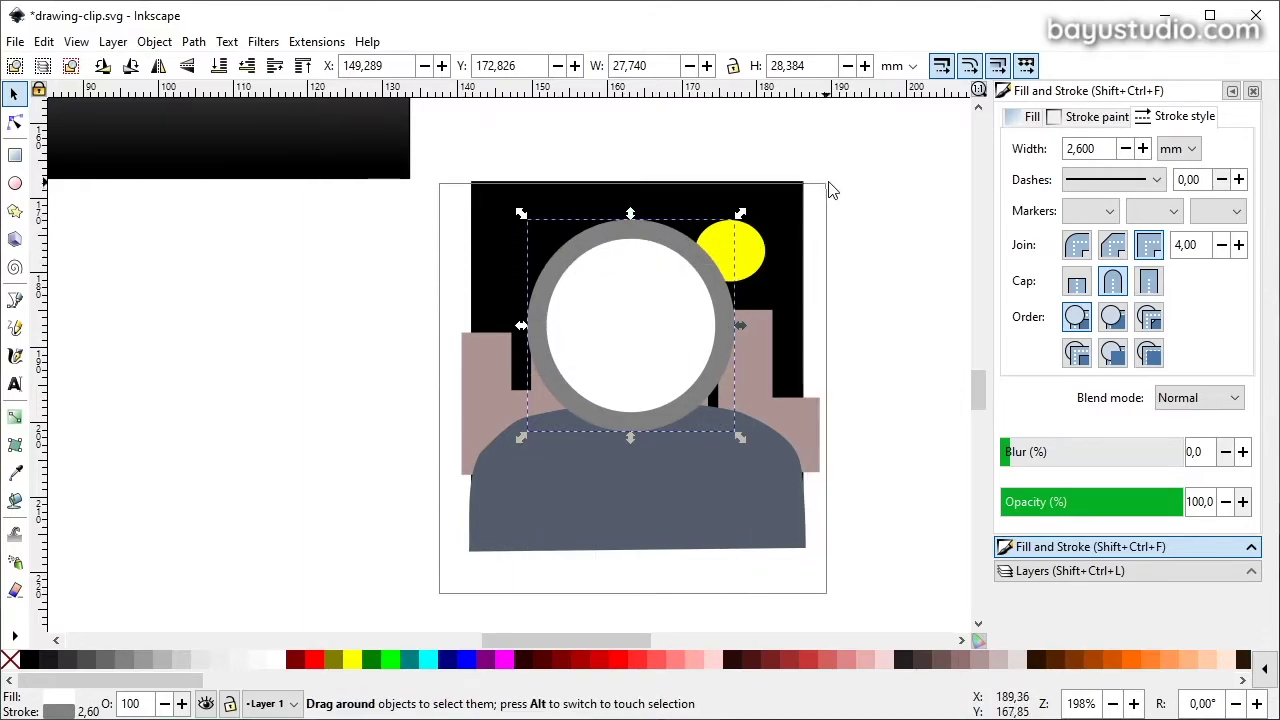
left_click_drag(444, 602, 876, 160)
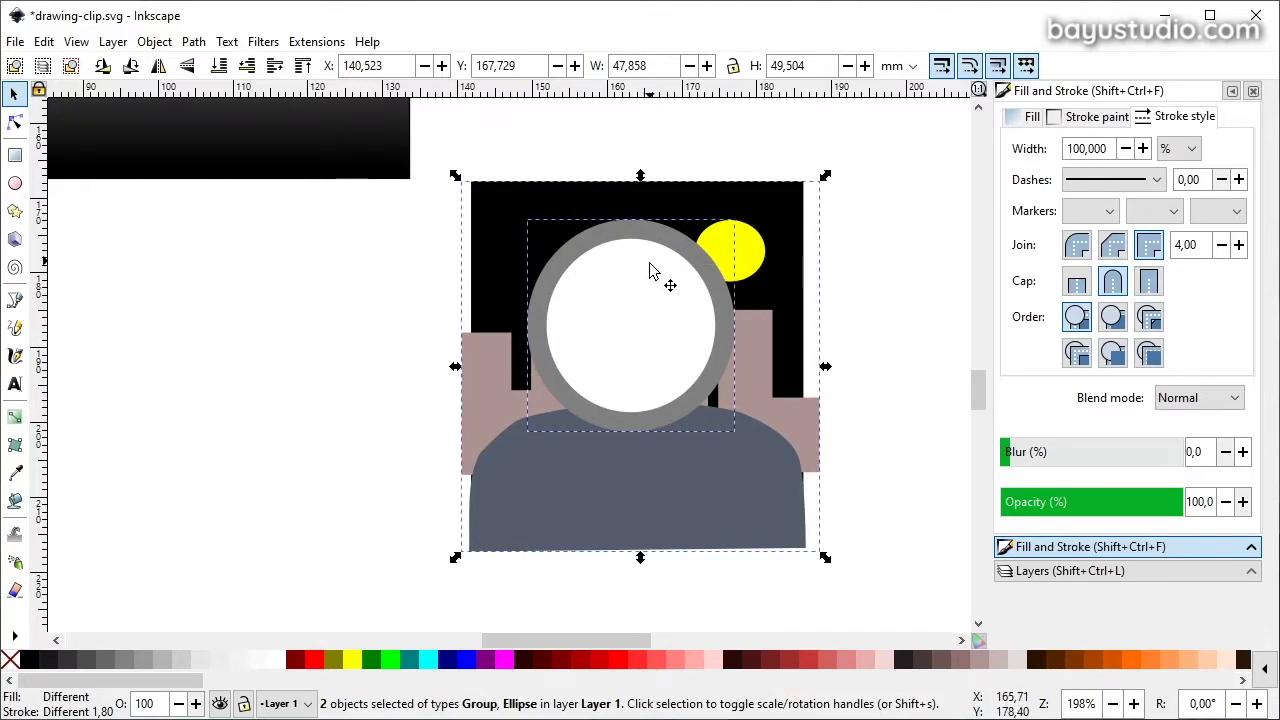
left_click(112, 42)
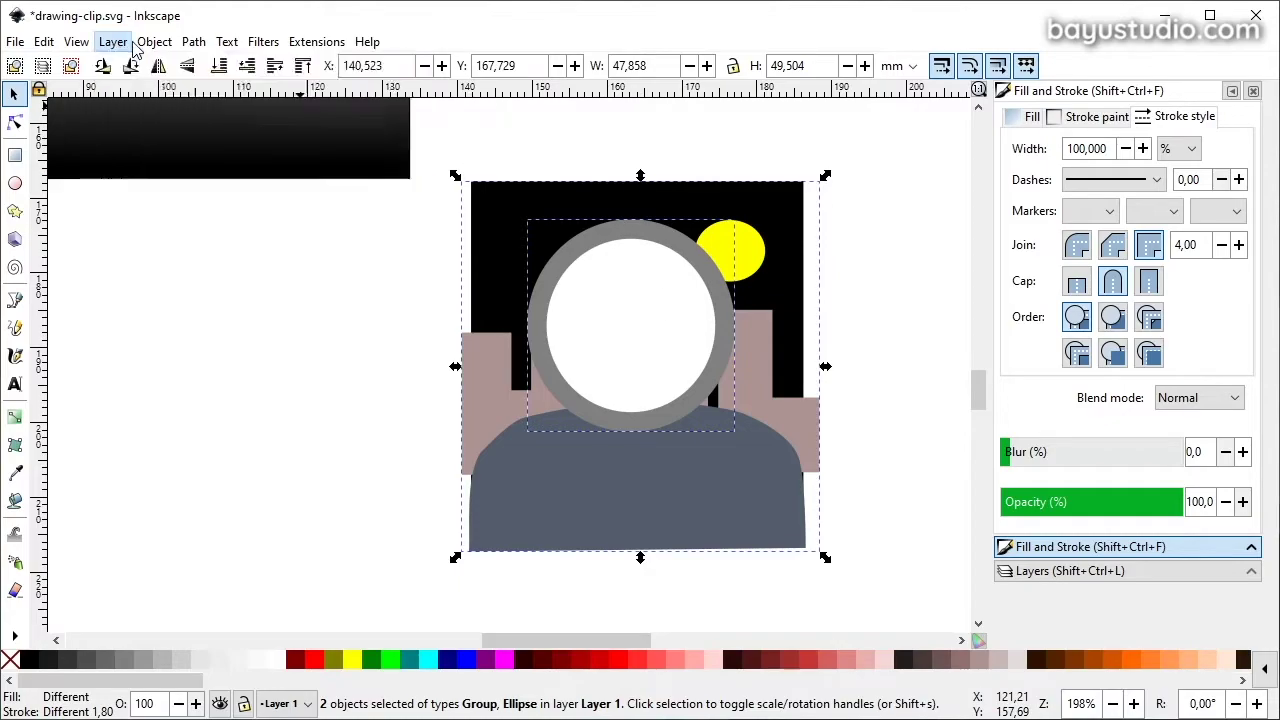
left_click(154, 42)
mouse_move(165, 287)
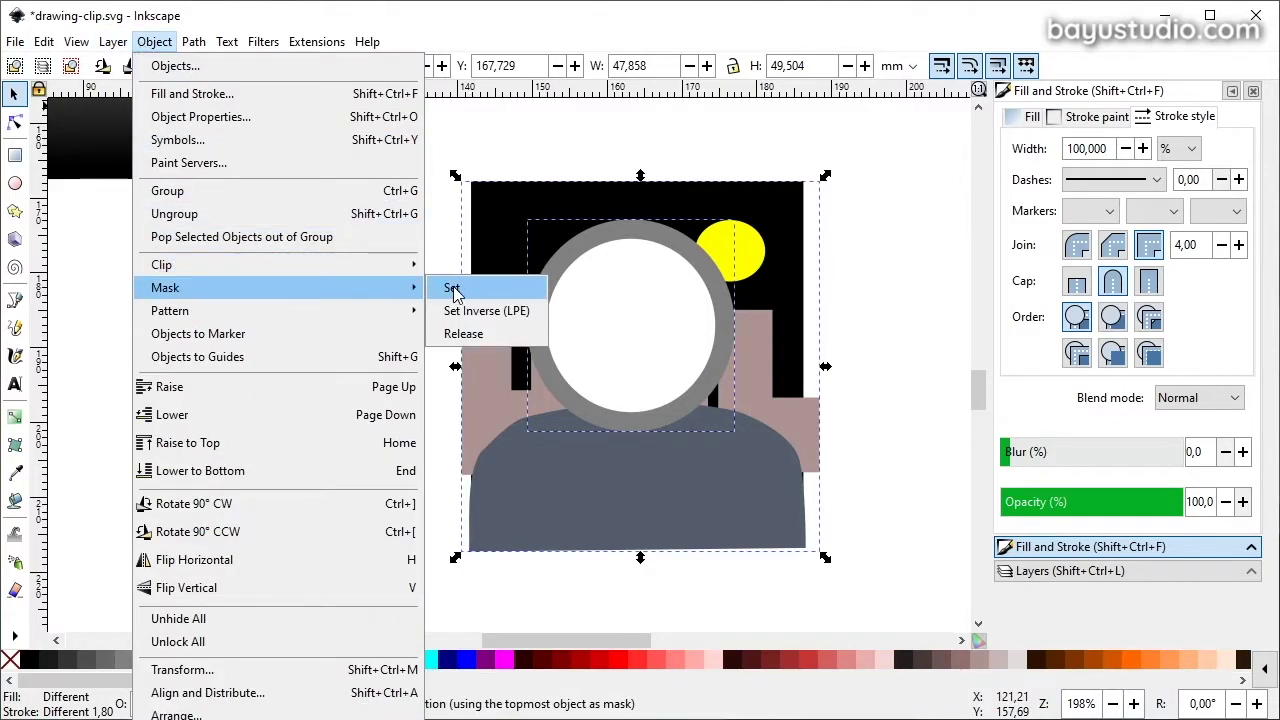
Mask the Batman picture with the circle, move the round result, and duplicate it.
left_click(452, 288)
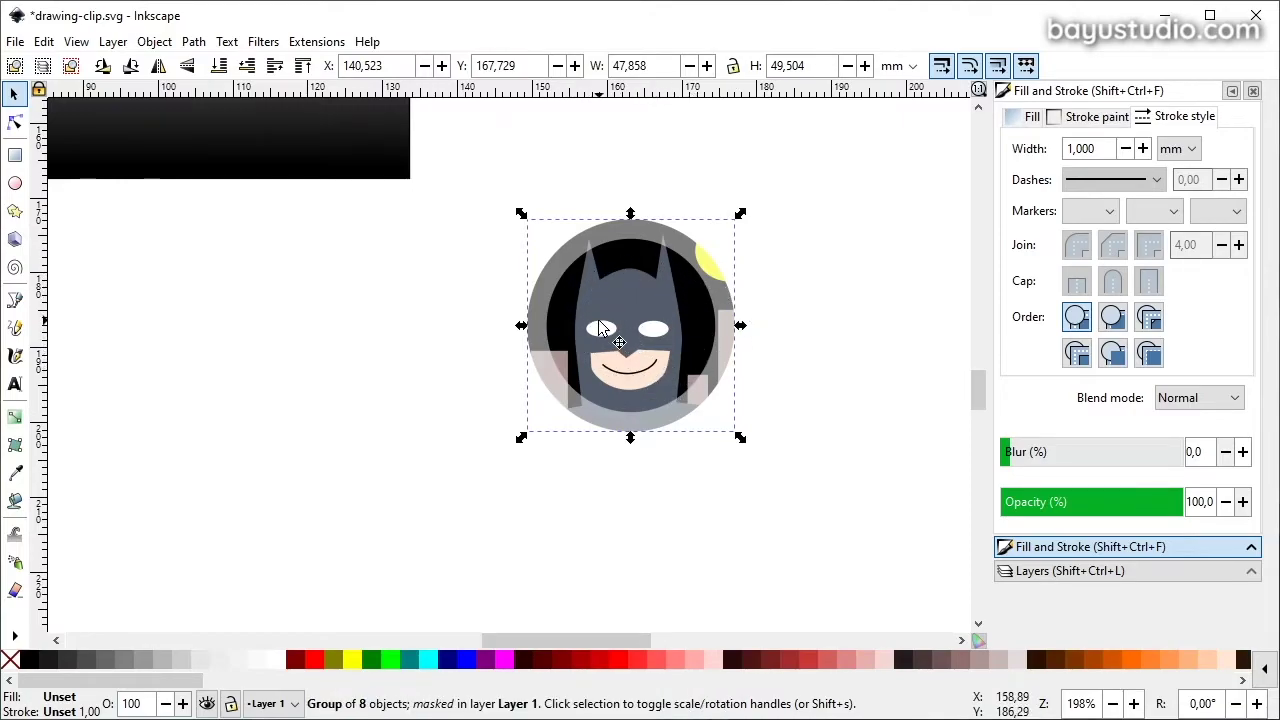
left_click_drag(600, 330, 680, 283)
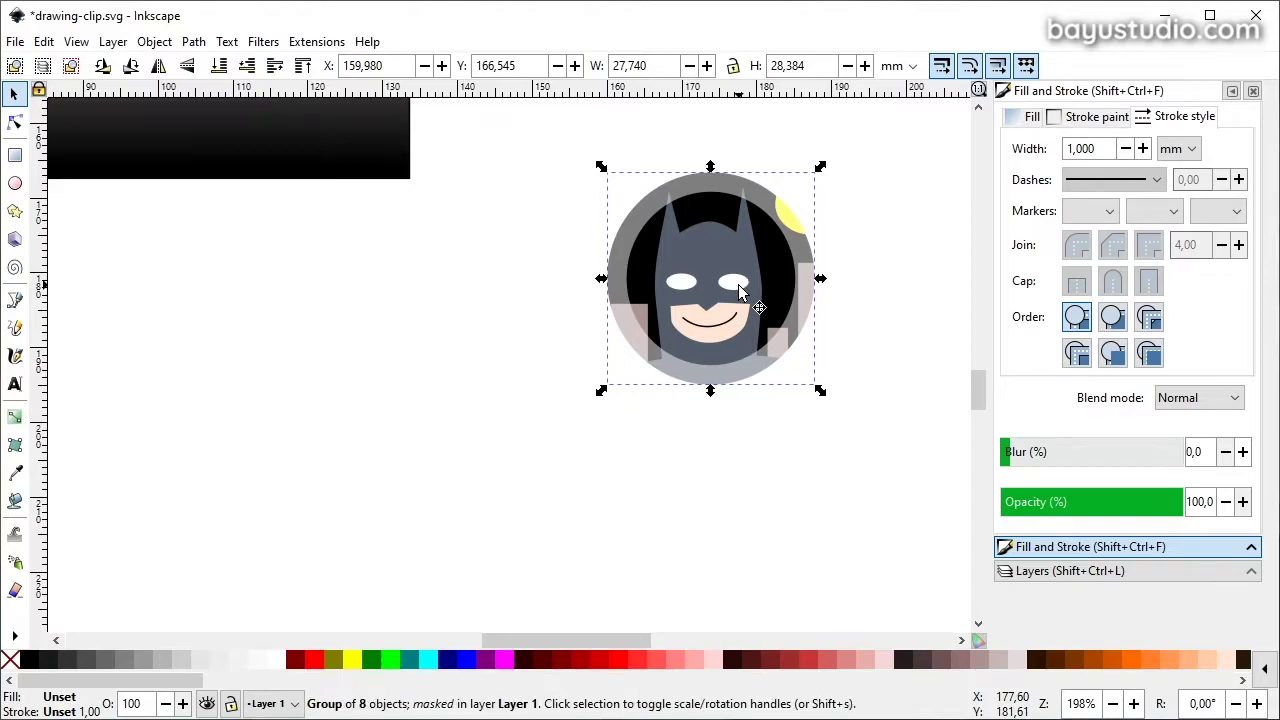
mouse_move(745, 290)
left_mouse_down()
mouse_move(762, 331)
mouse_move(216, 487)
left_mouse_up()
key("ctrl+d")
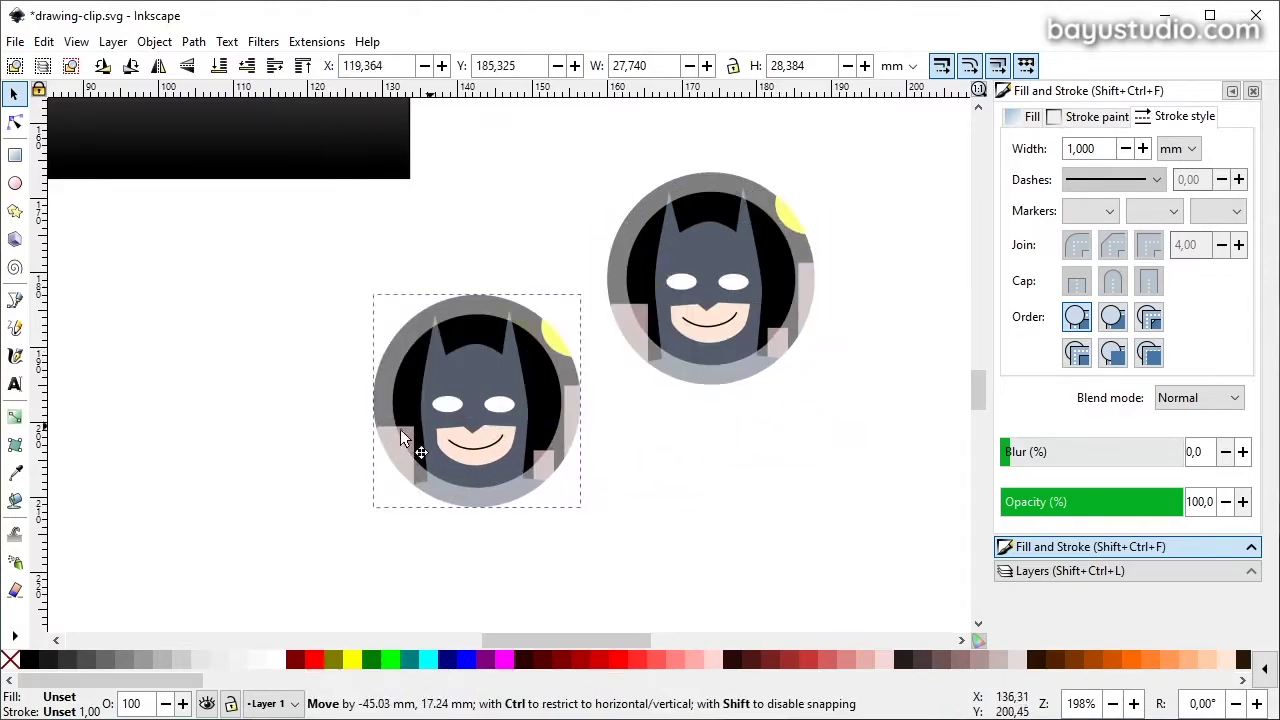
Release the copy's mask, delete its white circle, and save drawing-clip.svg.
left_click(155, 41)
mouse_move(165, 287)
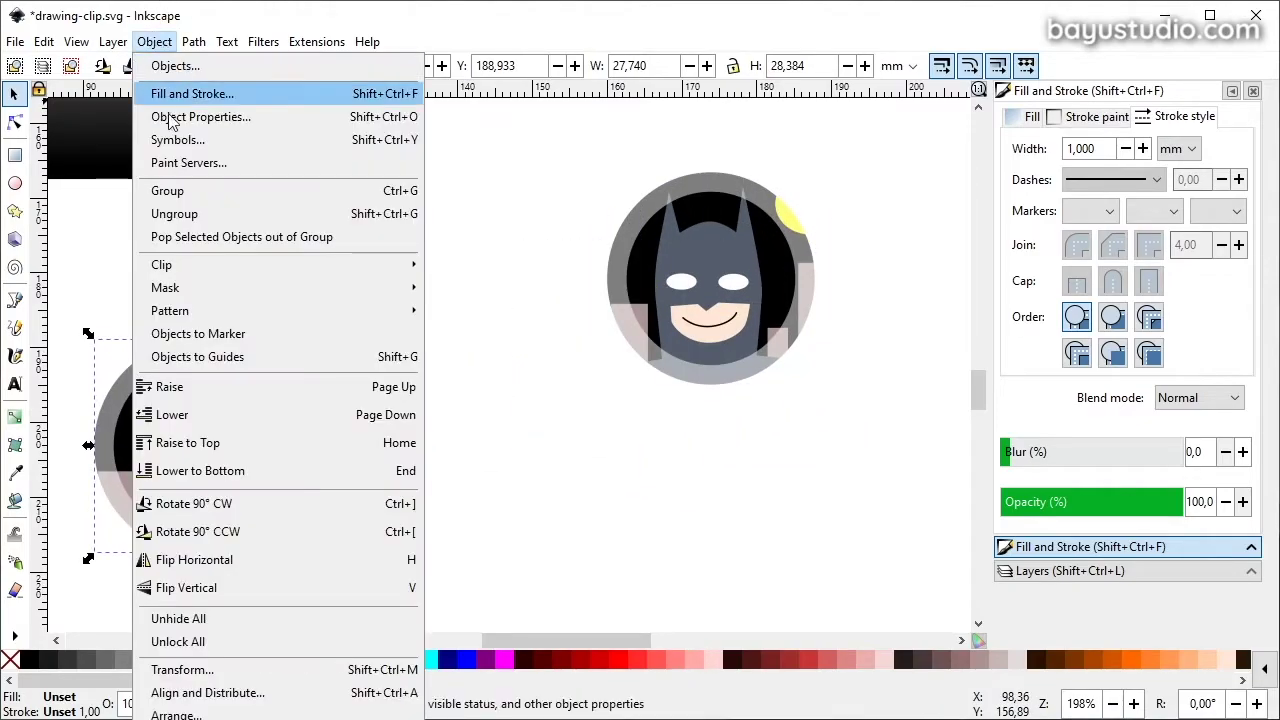
left_click(481, 335)
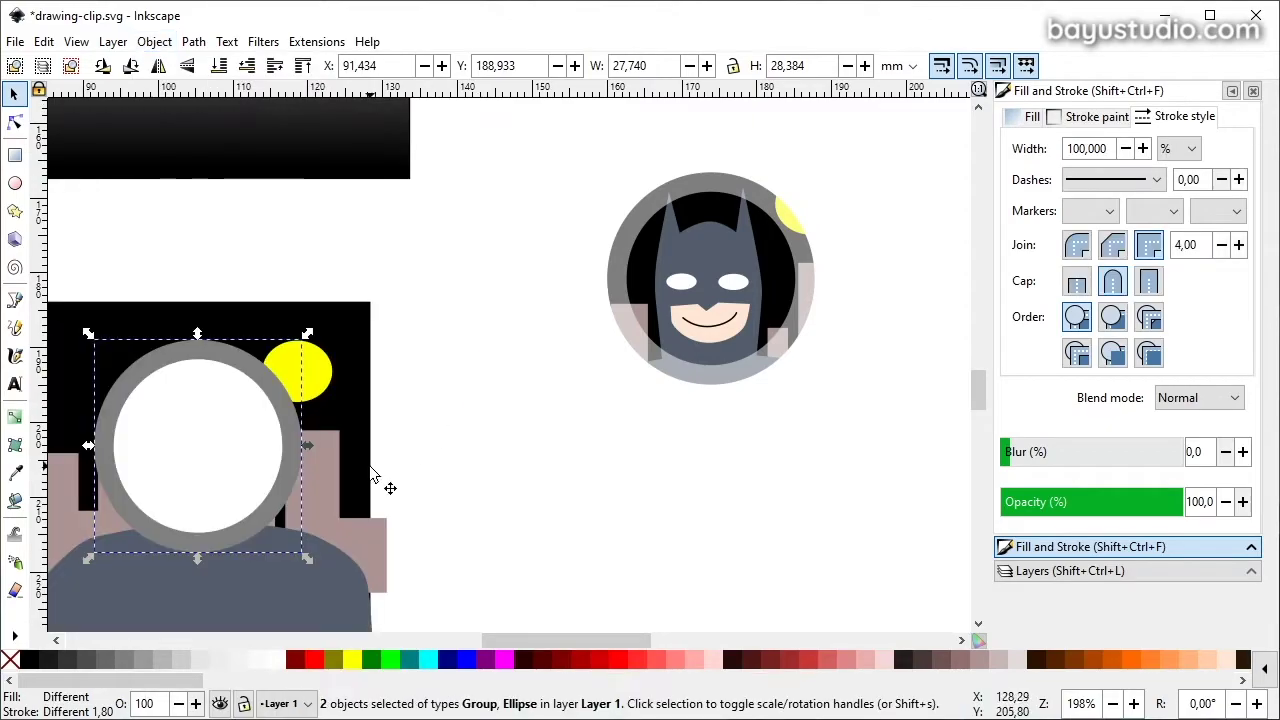
key("Escape")
left_click(195, 465)
key("Delete")
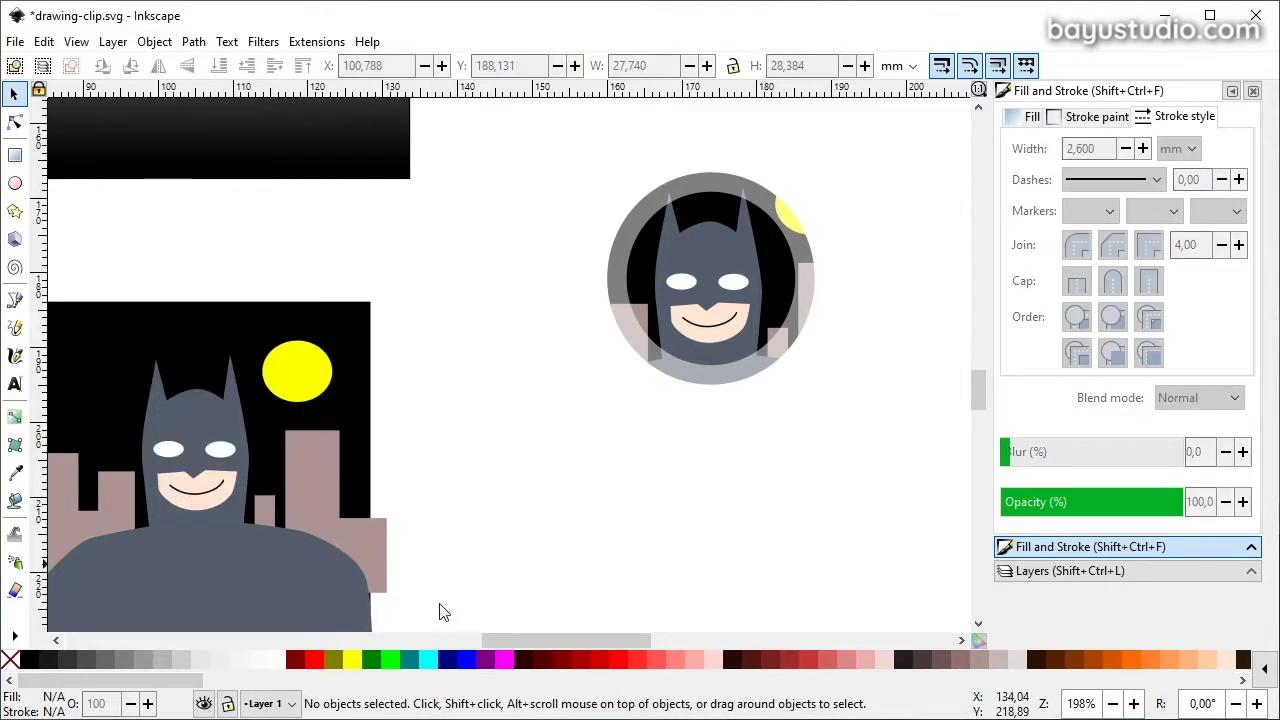
left_click_drag(504, 641, 468, 641)
scroll(434, 512, "down", 2)
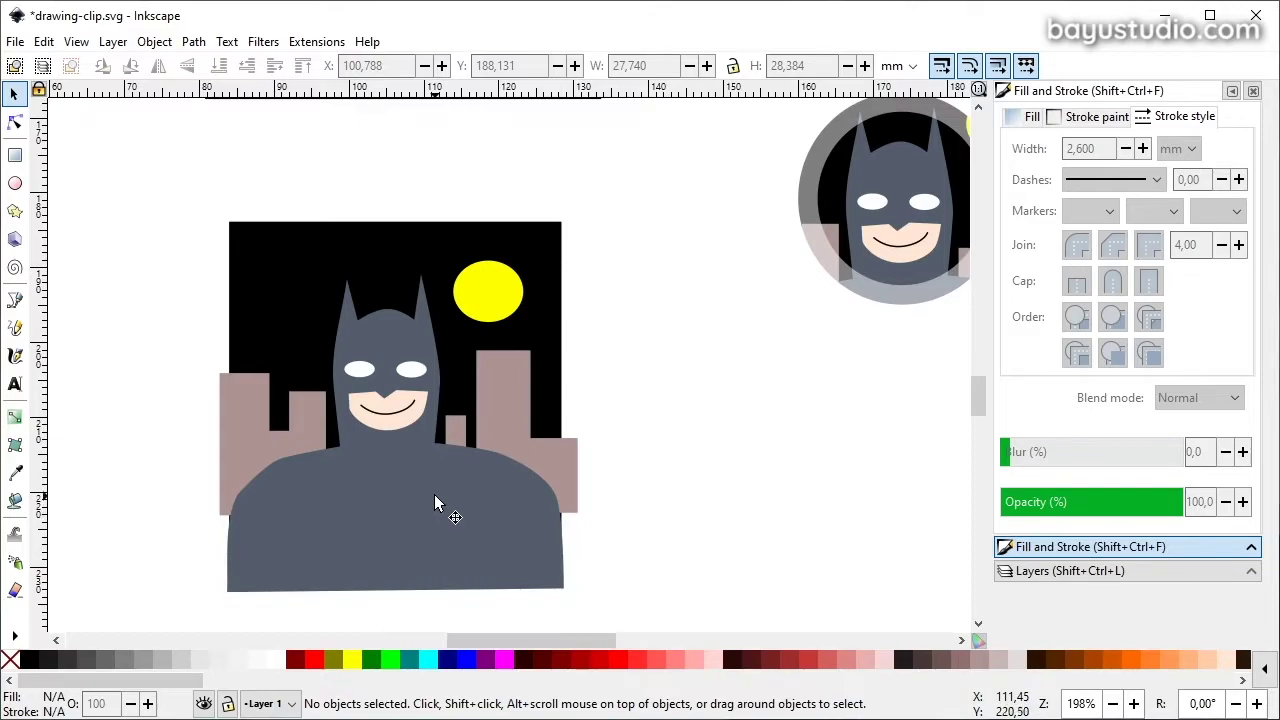
key("ctrl+s")
Draw an outline-free rectangle over the Batman picture filled with the Wavy white pattern.
left_click(15, 185)
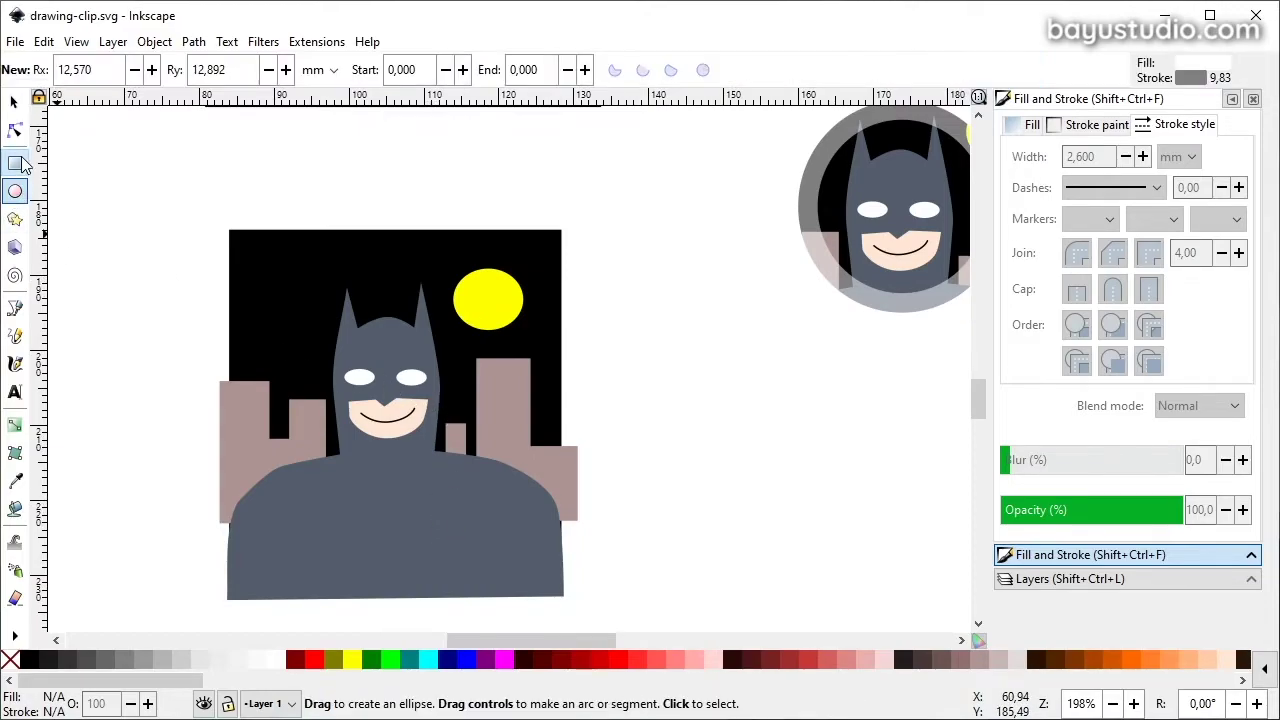
left_click(15, 163)
mouse_move(260, 530)
left_mouse_down()
mouse_move(551, 256)
mouse_move(540, 249)
left_mouse_up()
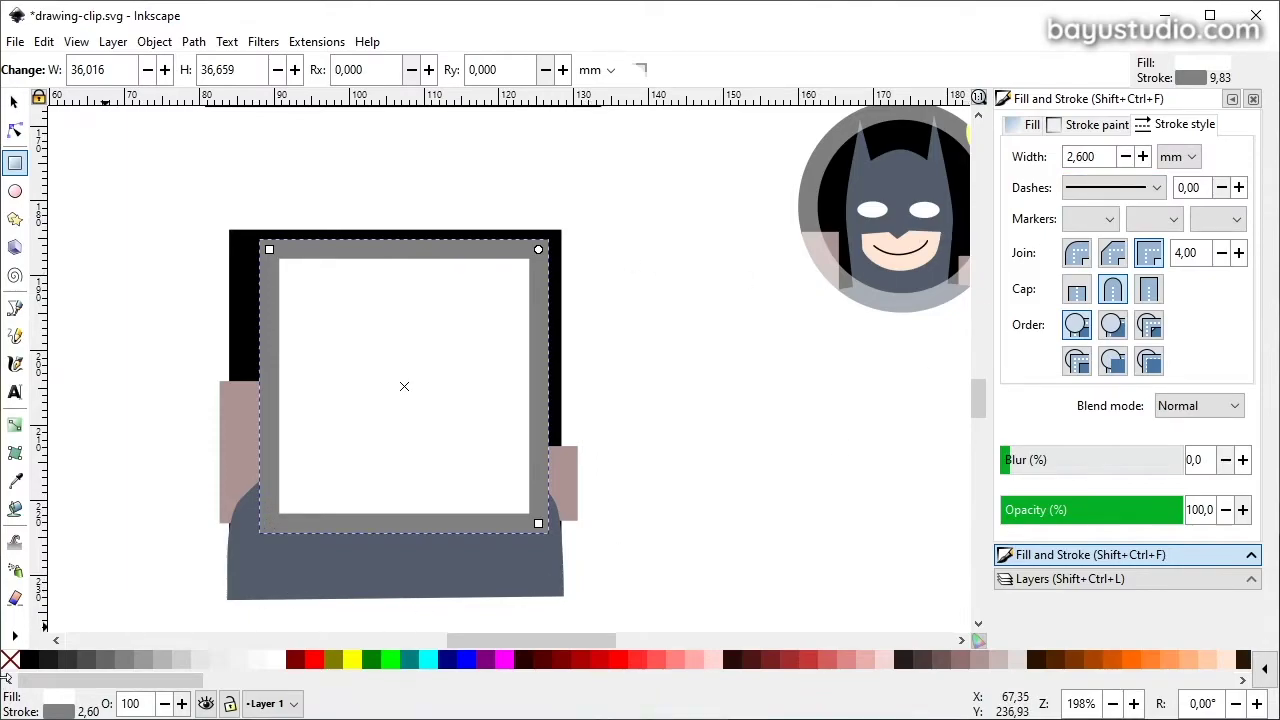
left_click(10, 660, "shift")
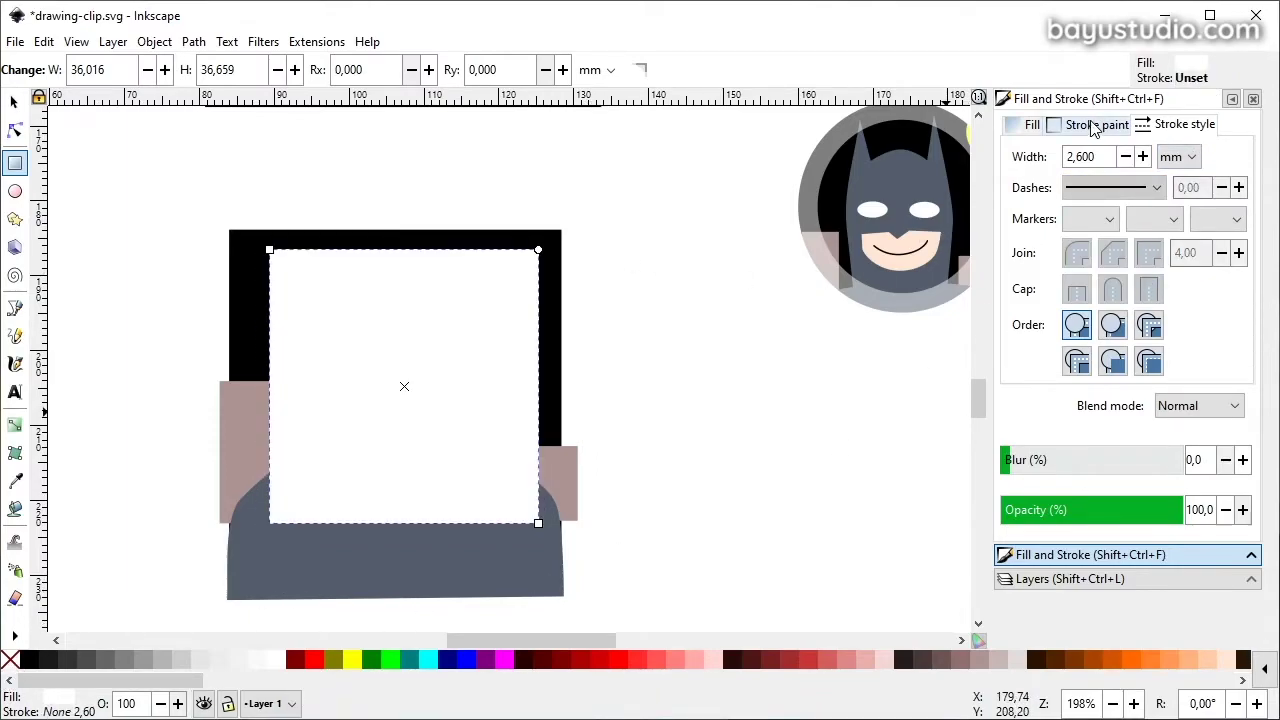
left_click(1031, 125)
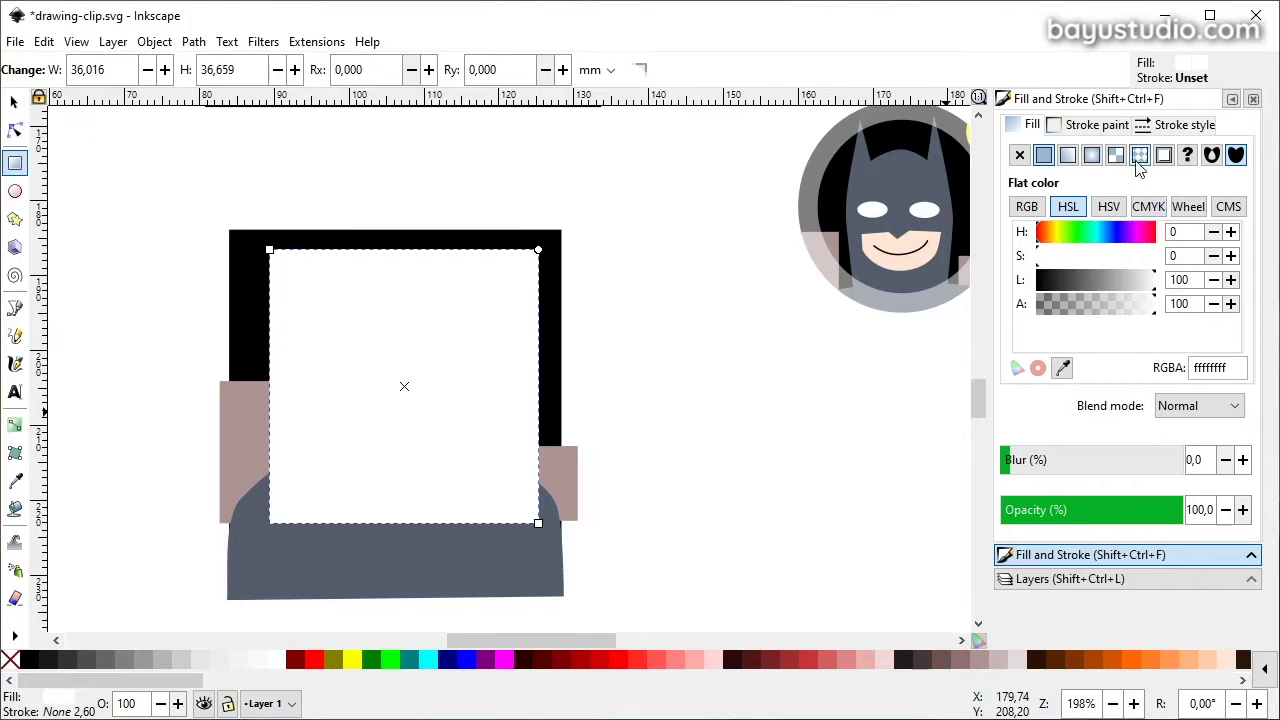
left_click(1141, 158)
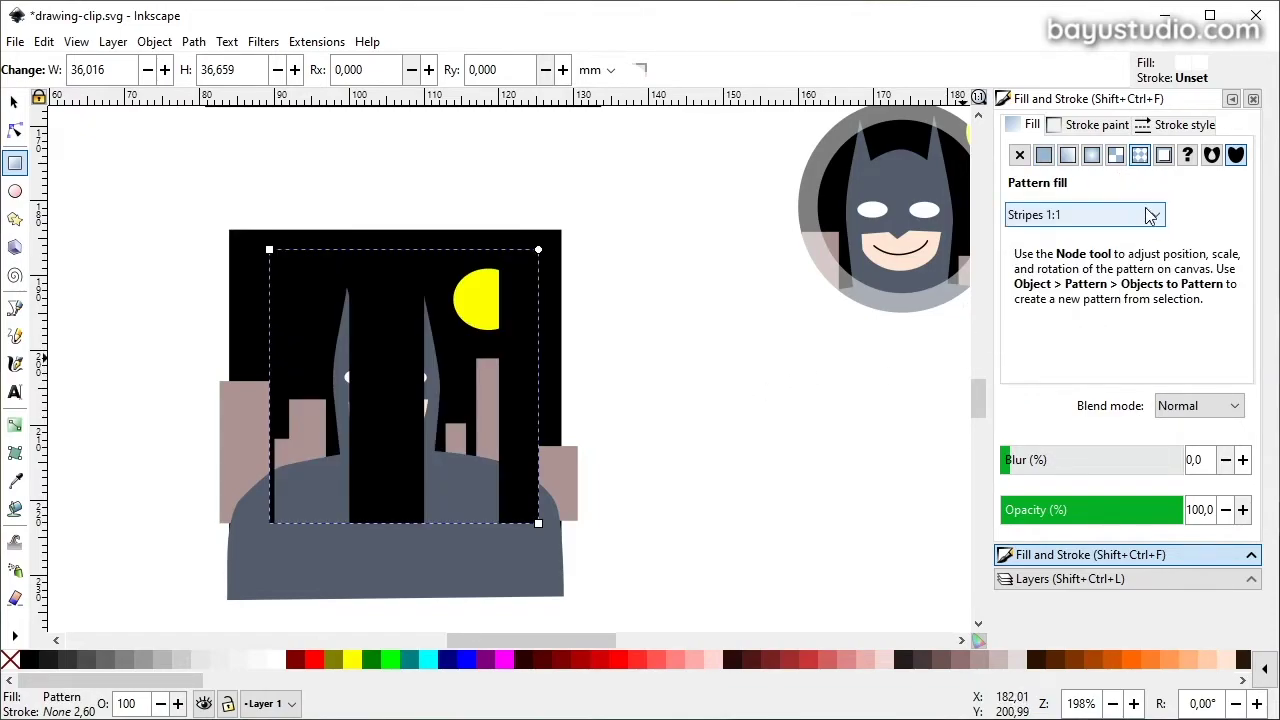
left_click(1071, 214)
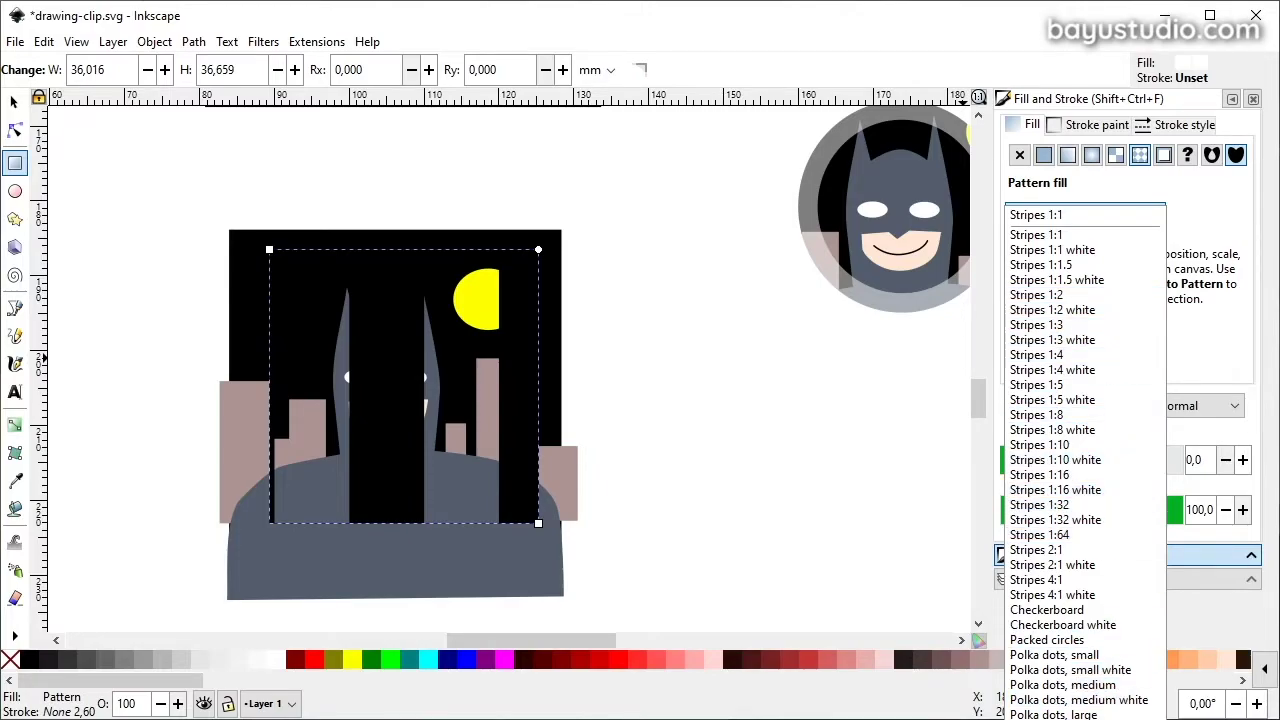
left_click(1070, 714)
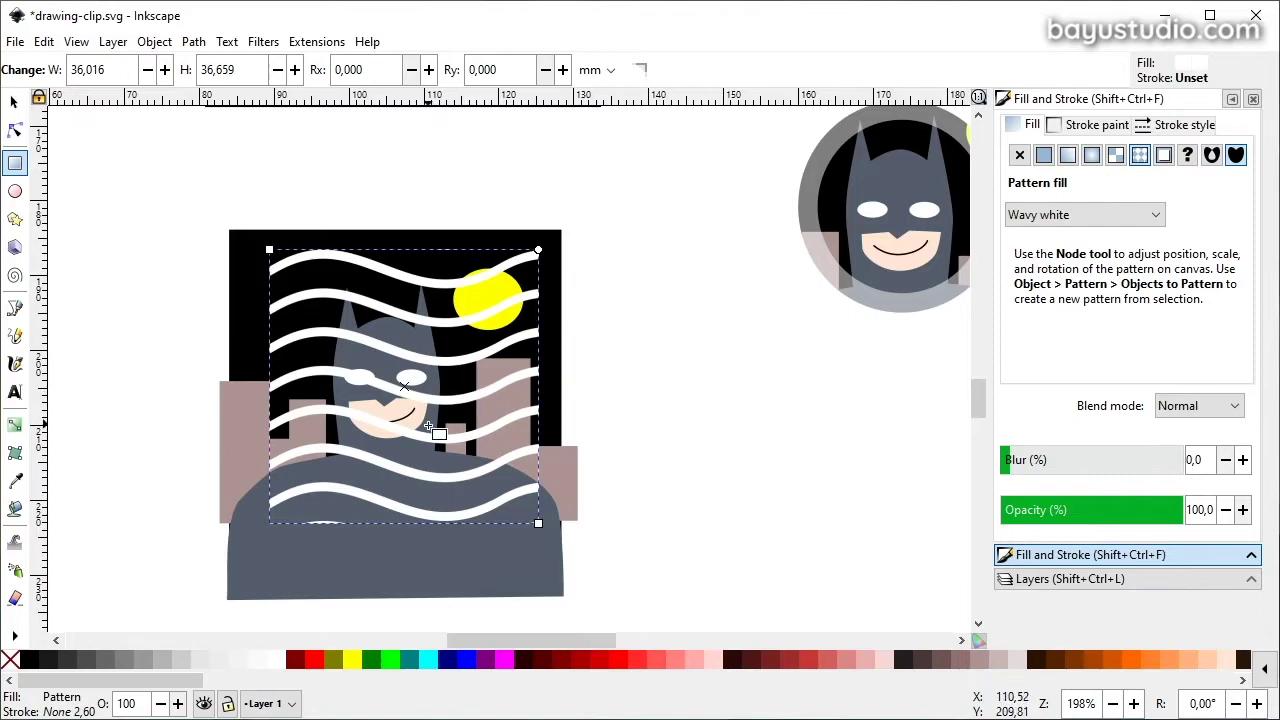
Shift the patterned rectangle slightly left and select it with the Batman picture.
left_click(14, 101)
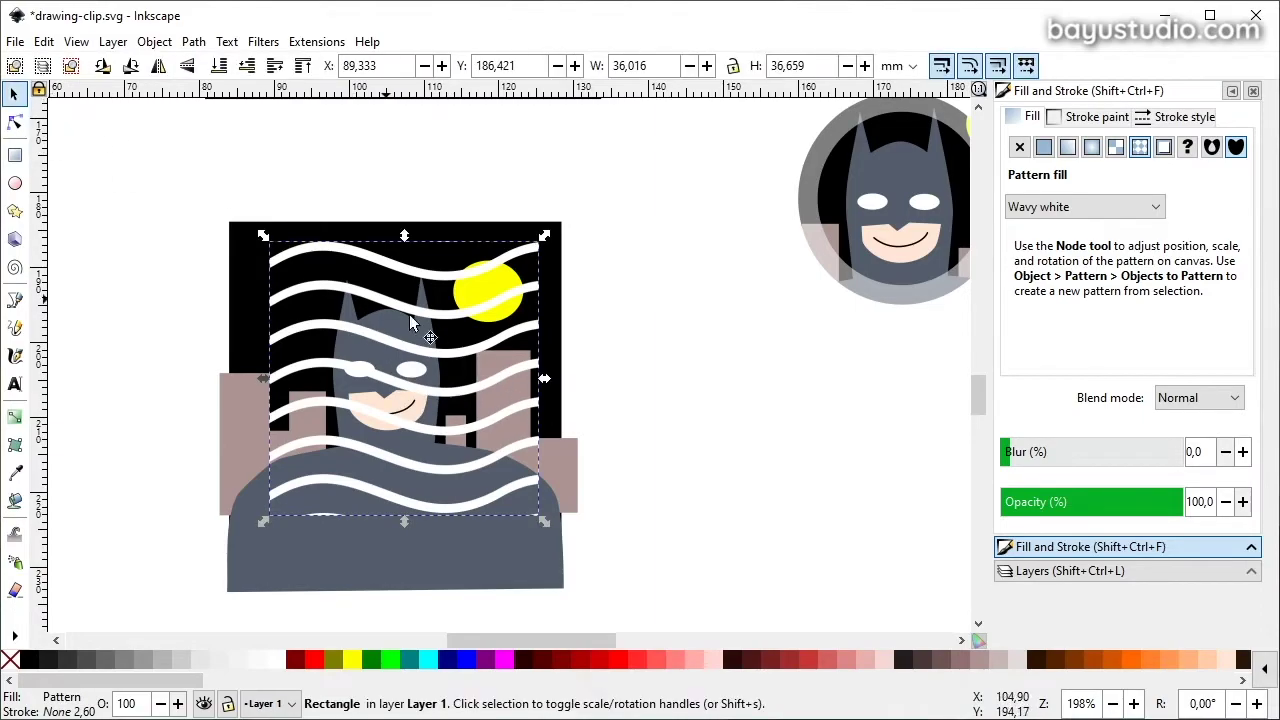
left_click_drag(438, 312, 411, 310)
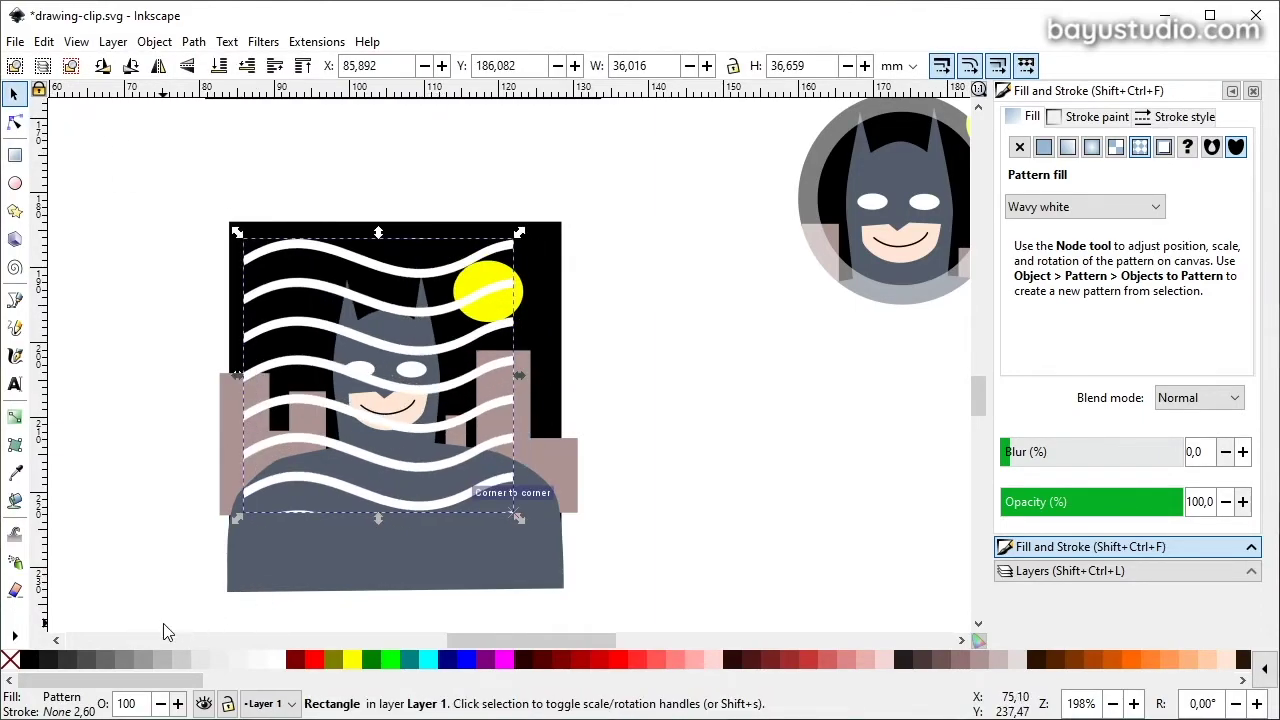
left_click_drag(166, 632, 666, 182)
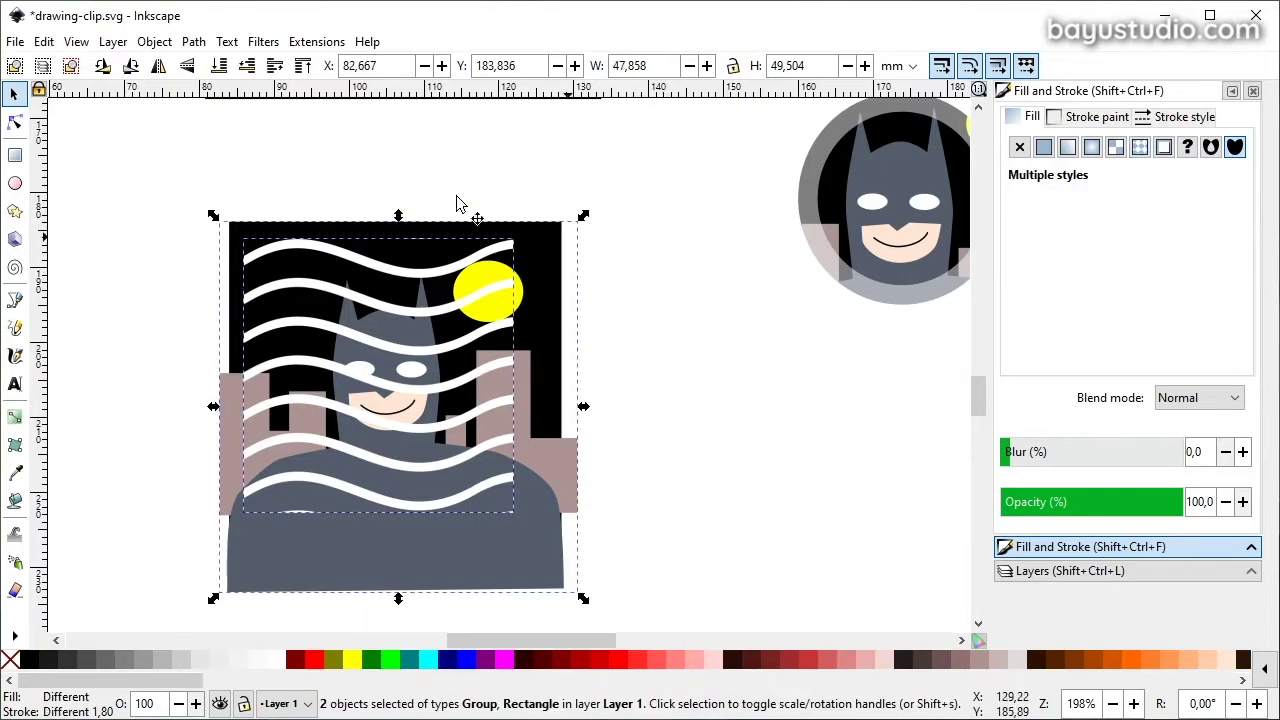
left_click(155, 41)
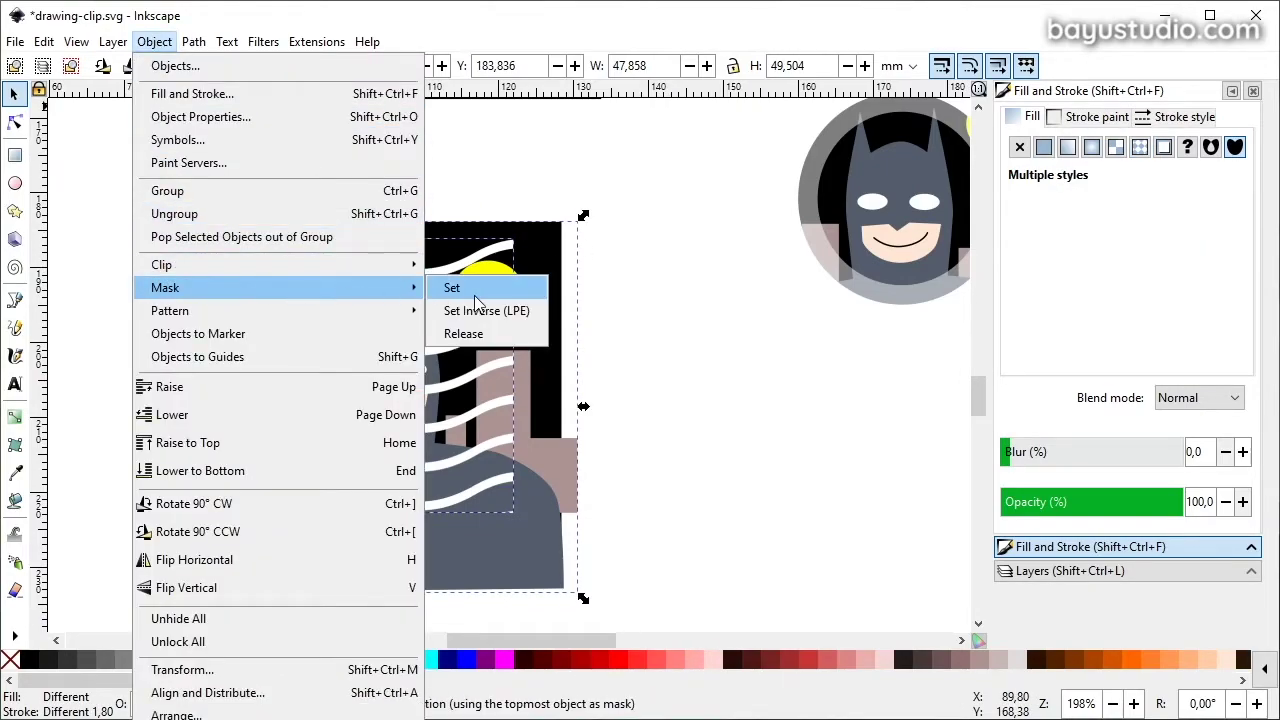
Mask the Batman picture with the wavy-stripe rectangle and move the masked result.
left_click(468, 291)
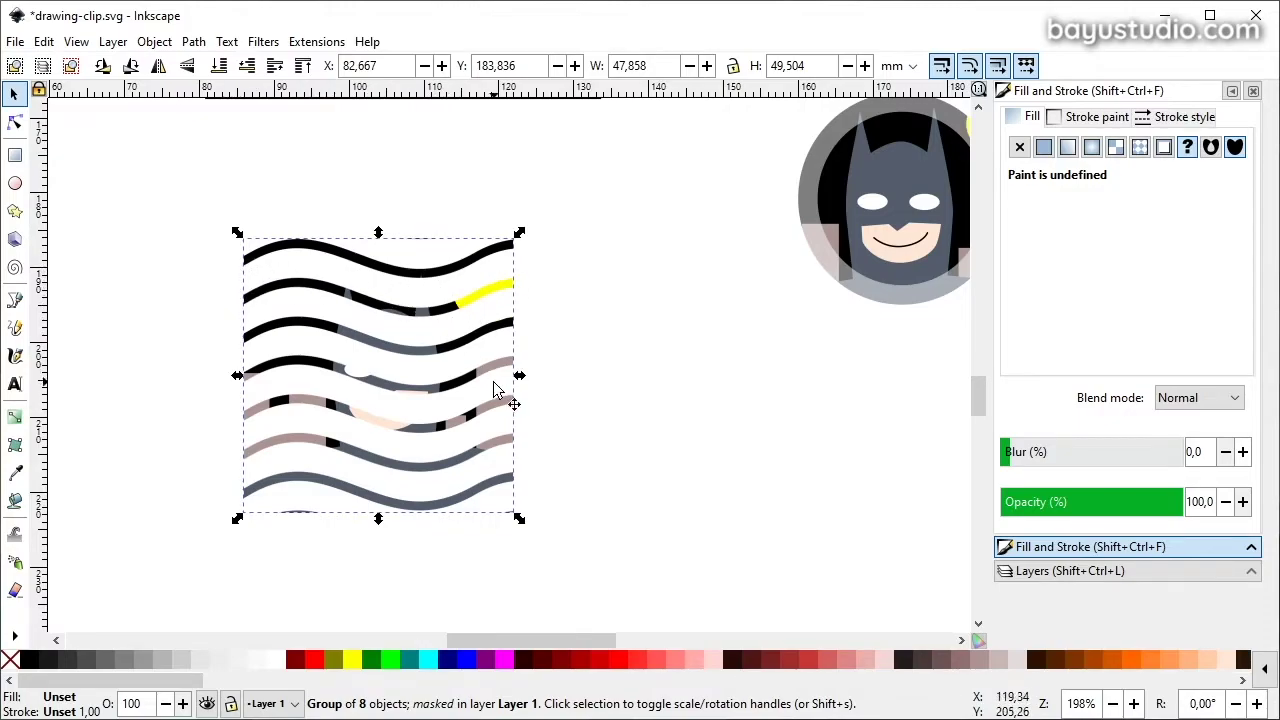
scroll(535, 376, "up", 2)
scroll(535, 380, "up", 1)
left_click_drag(423, 491, 525, 220)
scroll(571, 357, "up", 4)
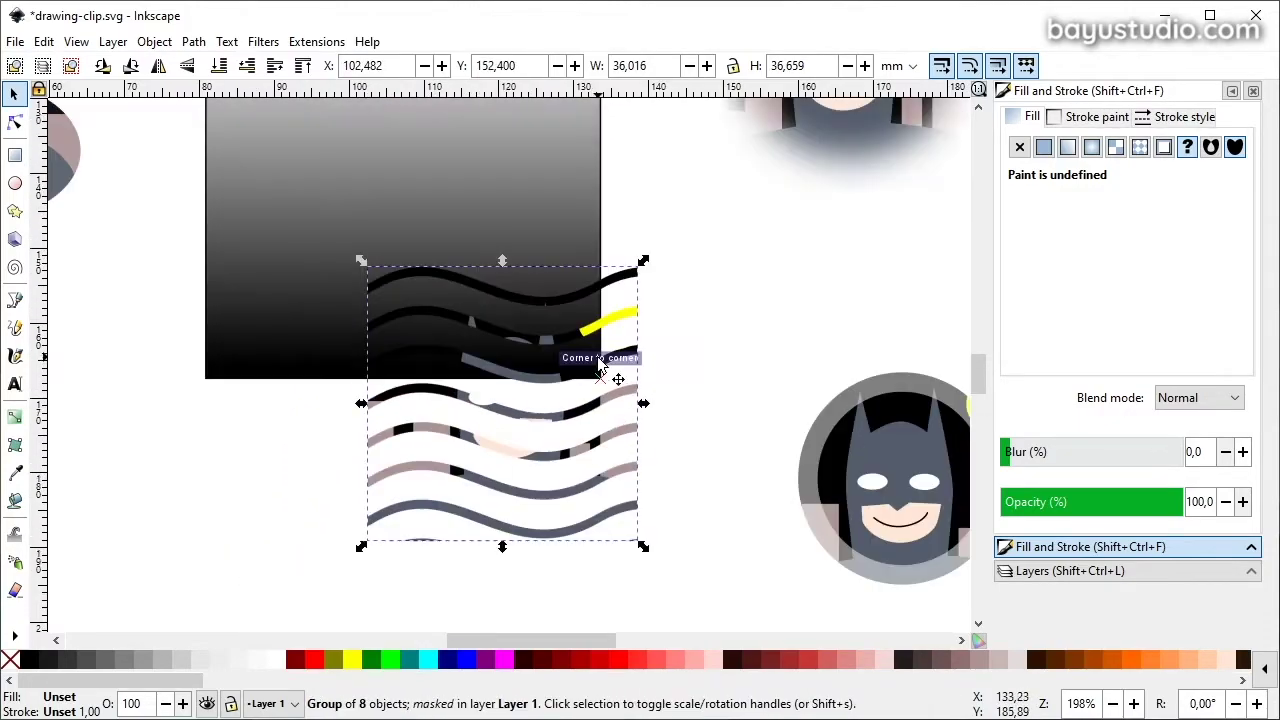
scroll(620, 422, "up", 4)
left_click_drag(620, 422, 642, 339)
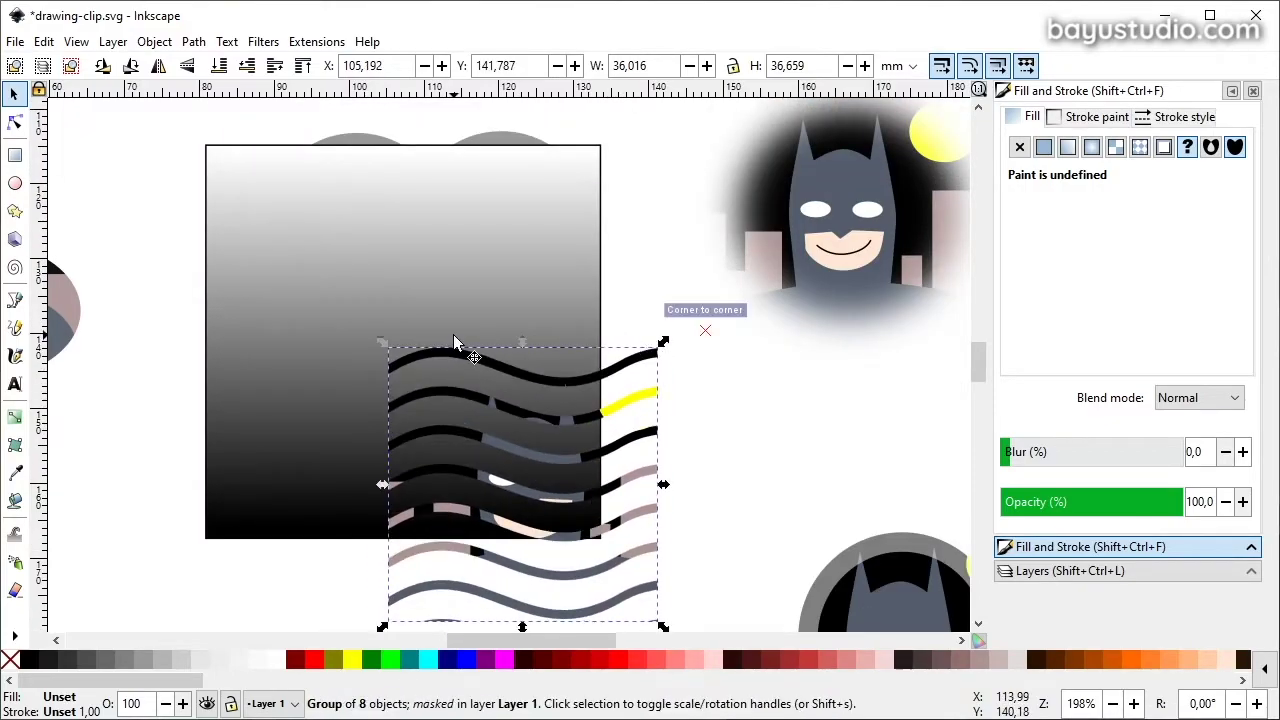
scroll(453, 336, "down", 6)
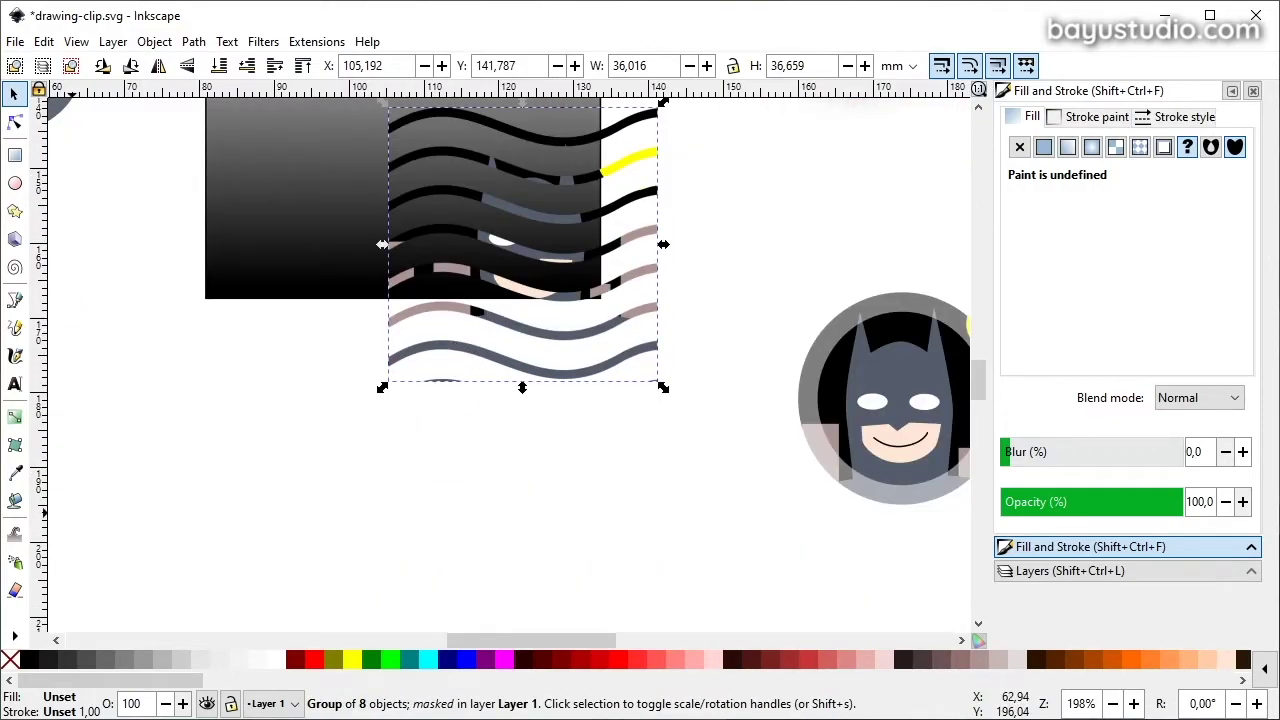
Undo the wavy mask, delete the striped rectangle, and draw a new rectangle over Batman.
key("ctrl+z")
key("ctrl+z")
key("ctrl+z")
key("ctrl+z")
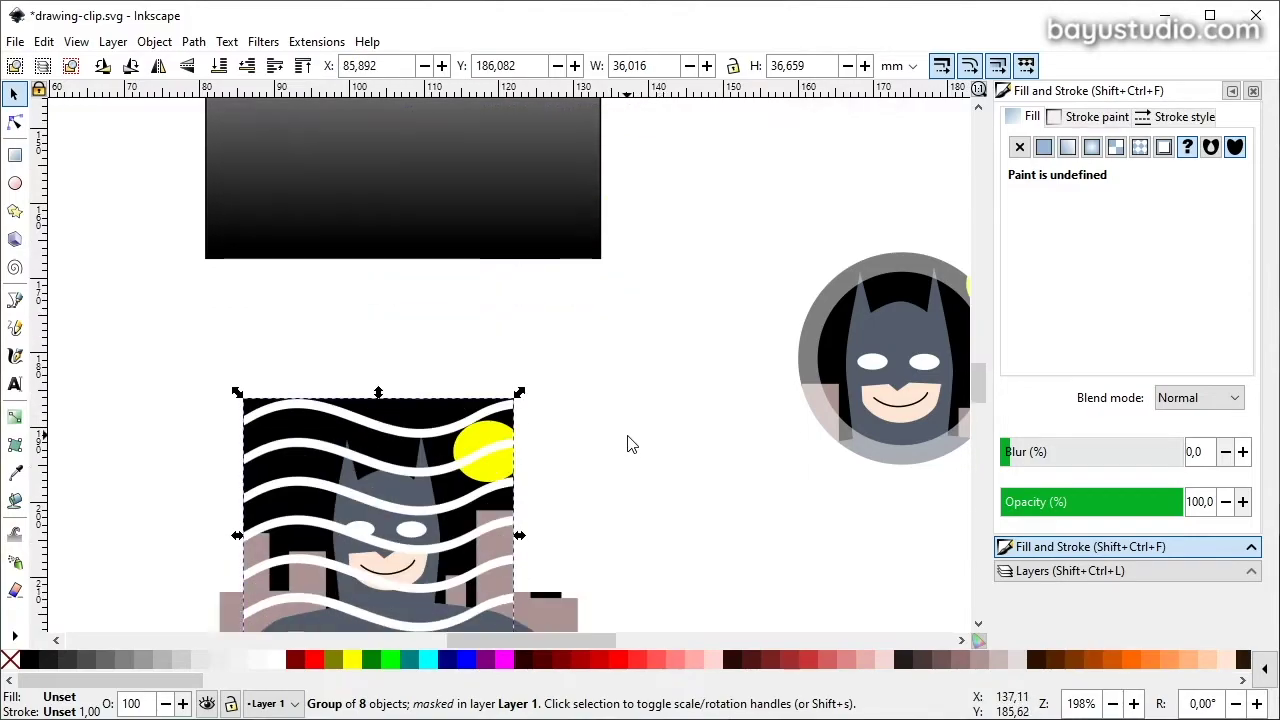
scroll(628, 444, "down", 1)
key("Escape")
left_click(469, 381)
key("Delete")
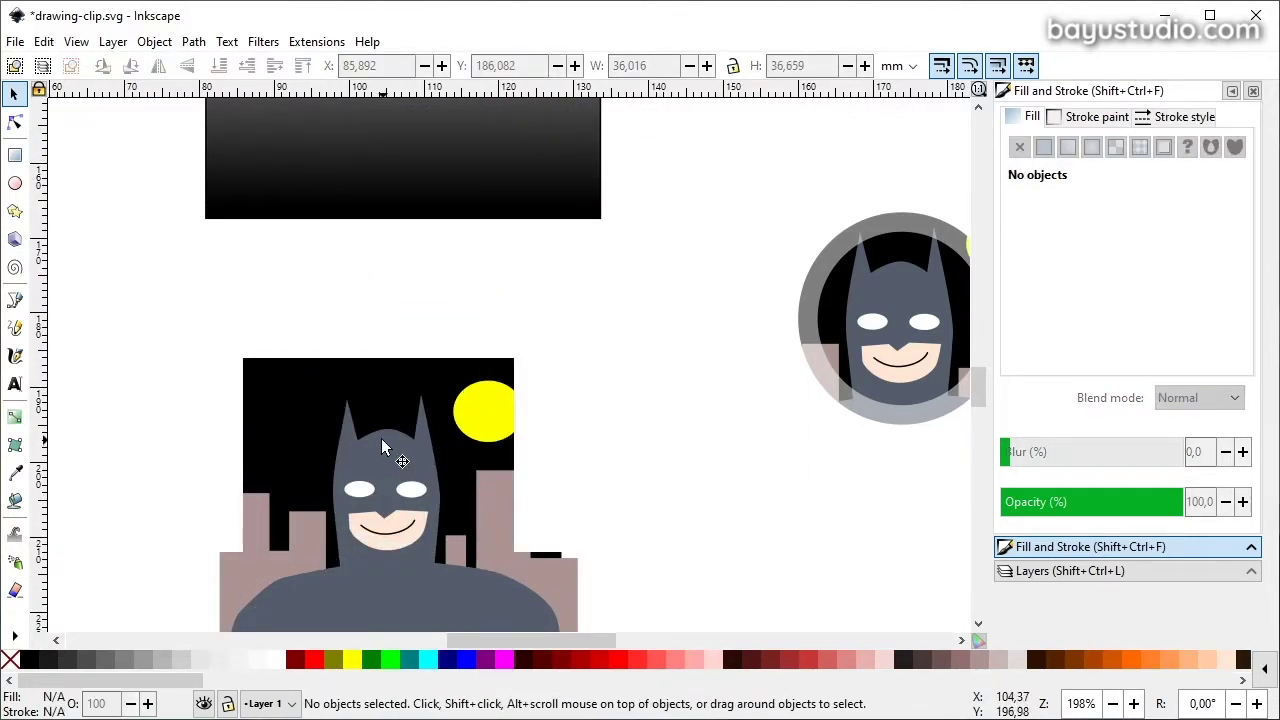
scroll(381, 447, "down", 4)
left_click(15, 155)
left_click_drag(268, 483, 528, 249)
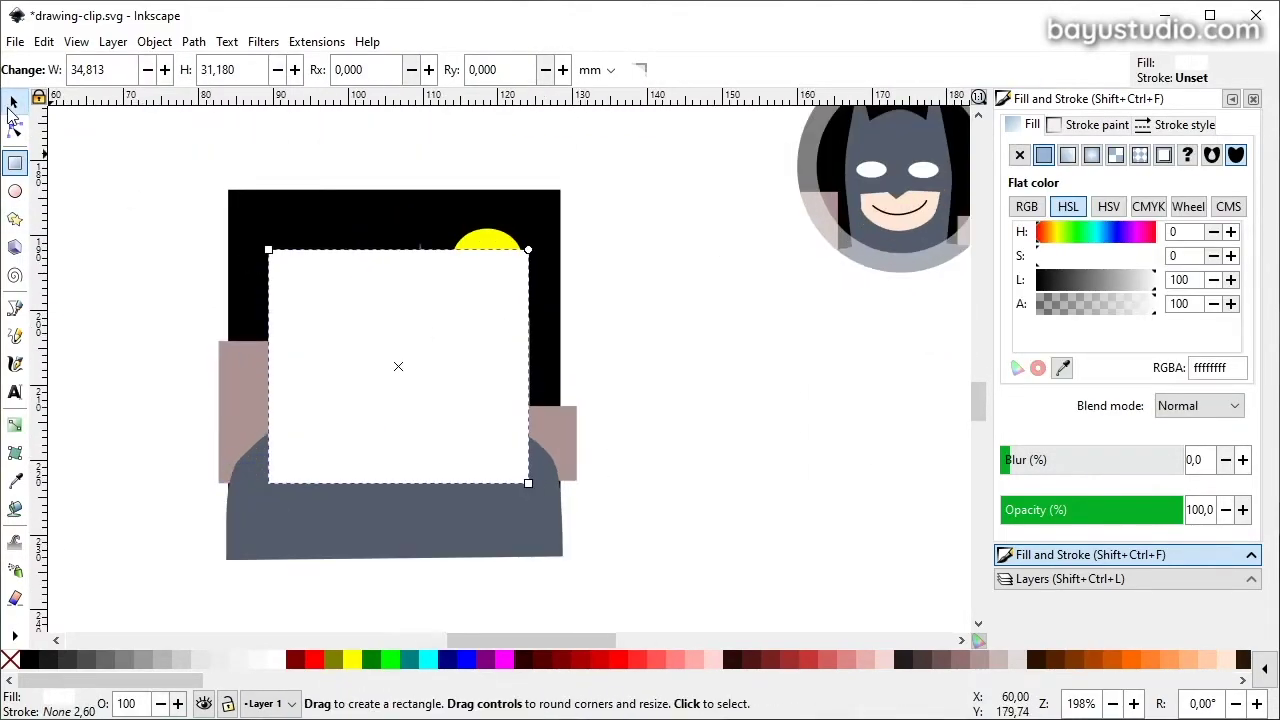
Fill the new rectangle with Sand (bitmap) pattern, snap it over Batman, and select both.
left_click(12, 105)
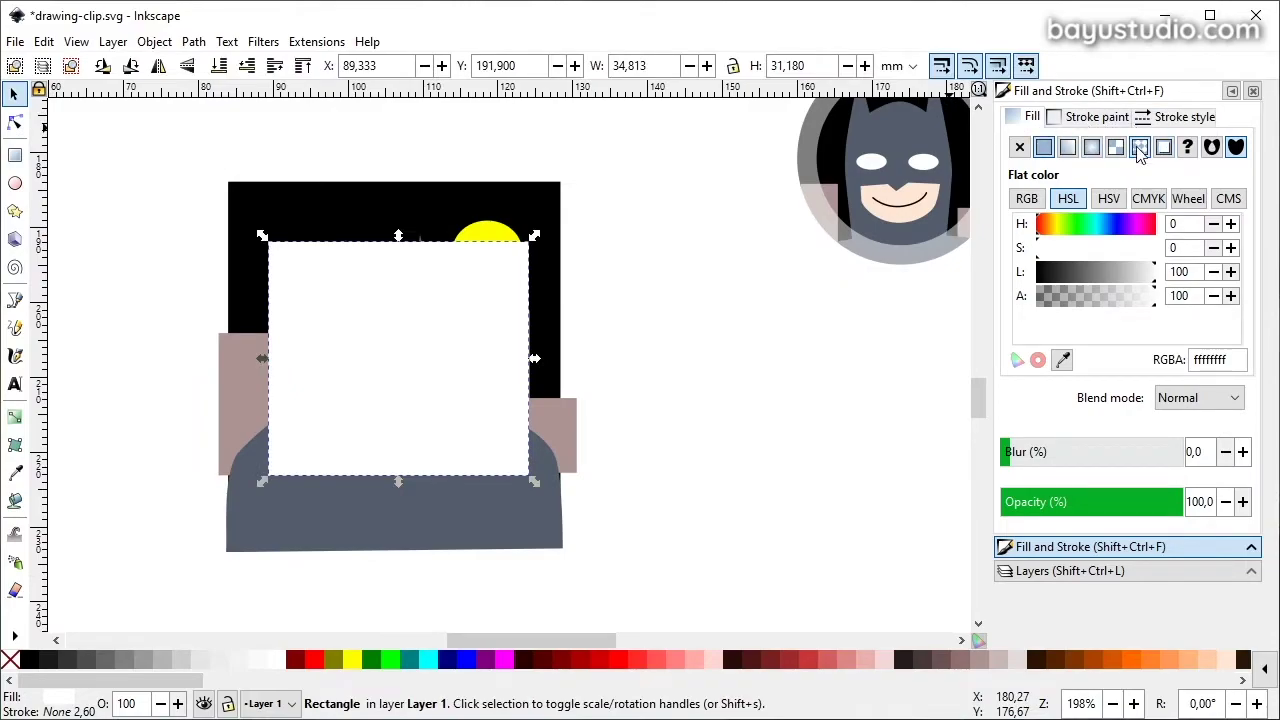
left_click(1140, 147)
left_click(1085, 207)
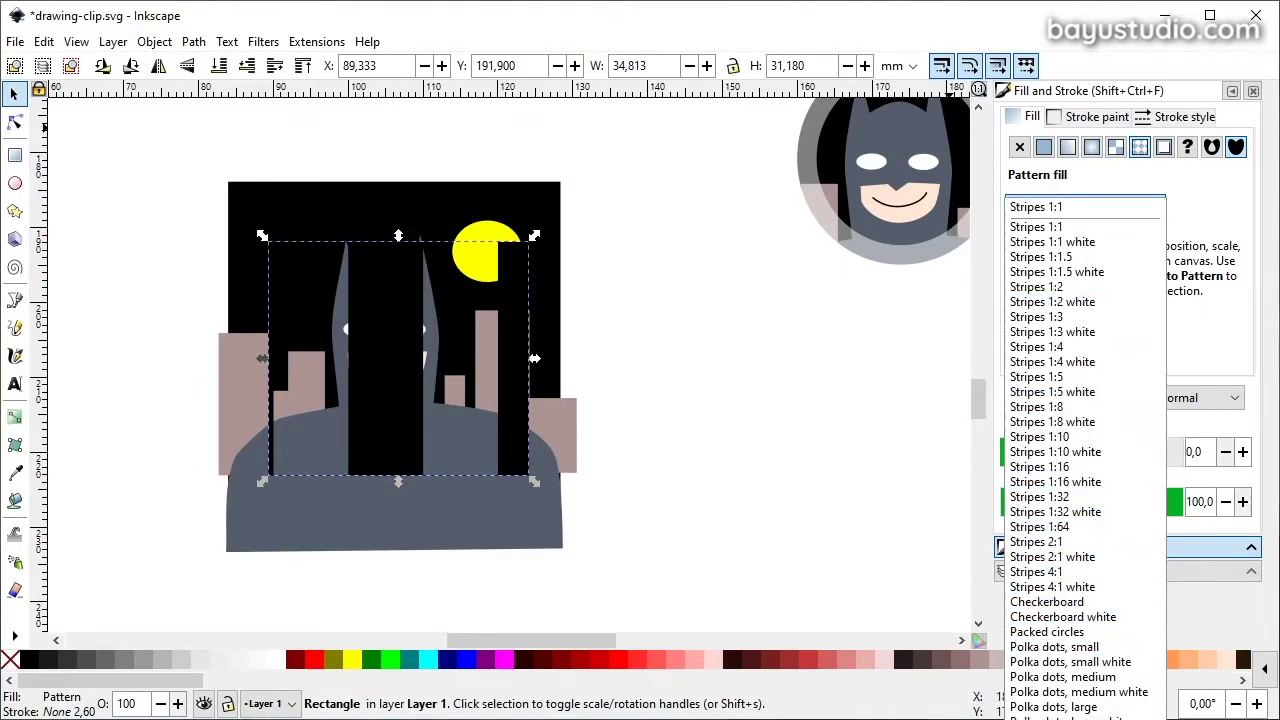
left_click(1060, 706)
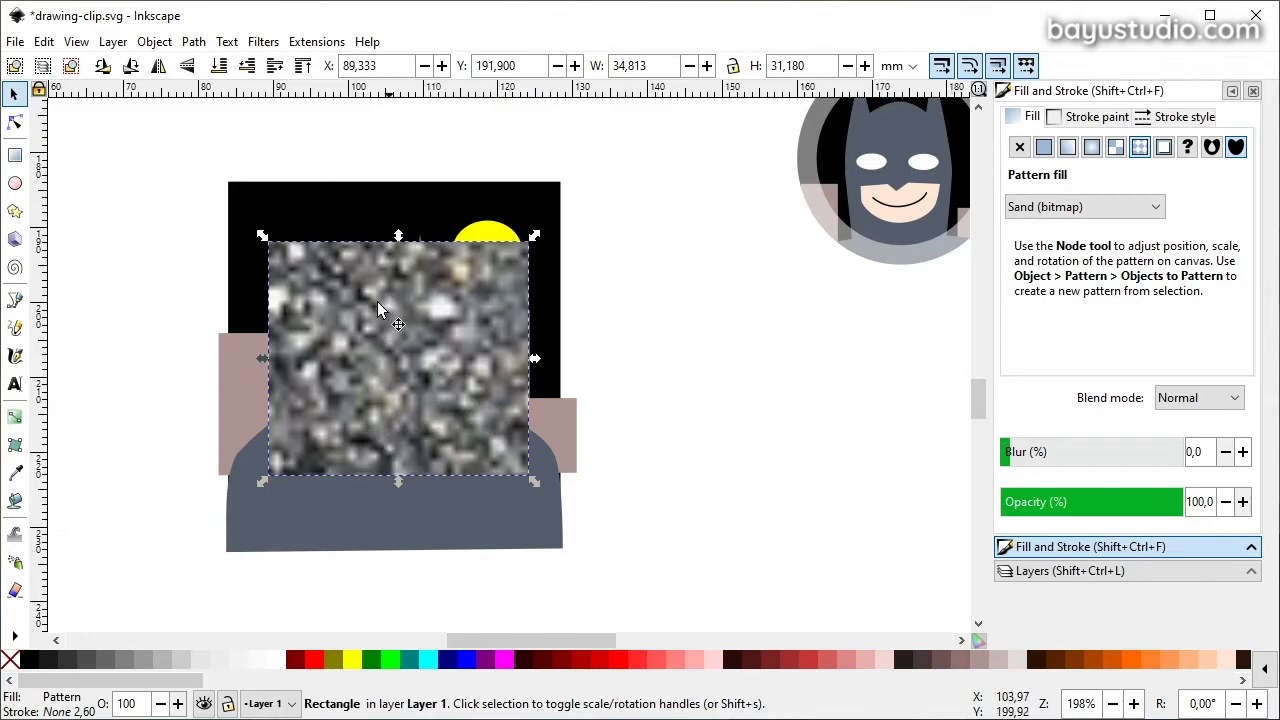
left_click_drag(341, 352, 321, 327)
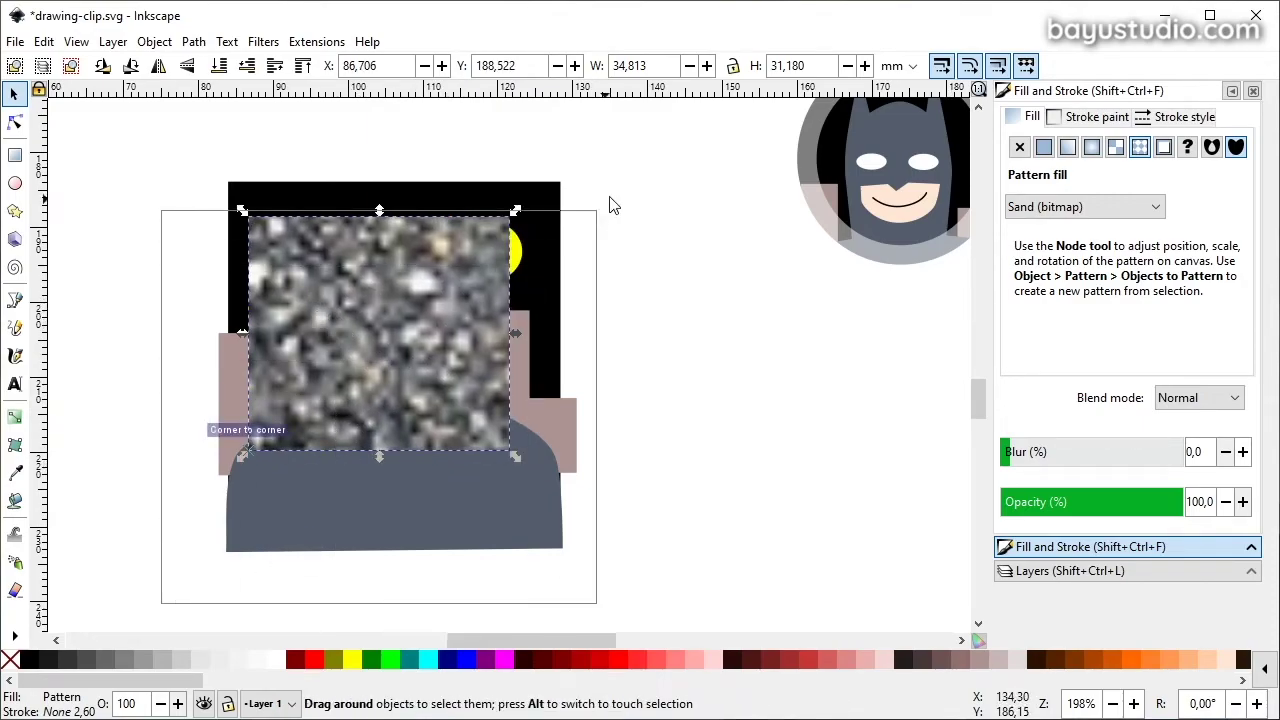
left_click_drag(163, 616, 643, 162)
Mask Batman with the sand rectangle, move the grainy result right, and duplicate it.
left_click(154, 41)
mouse_move(161, 265)
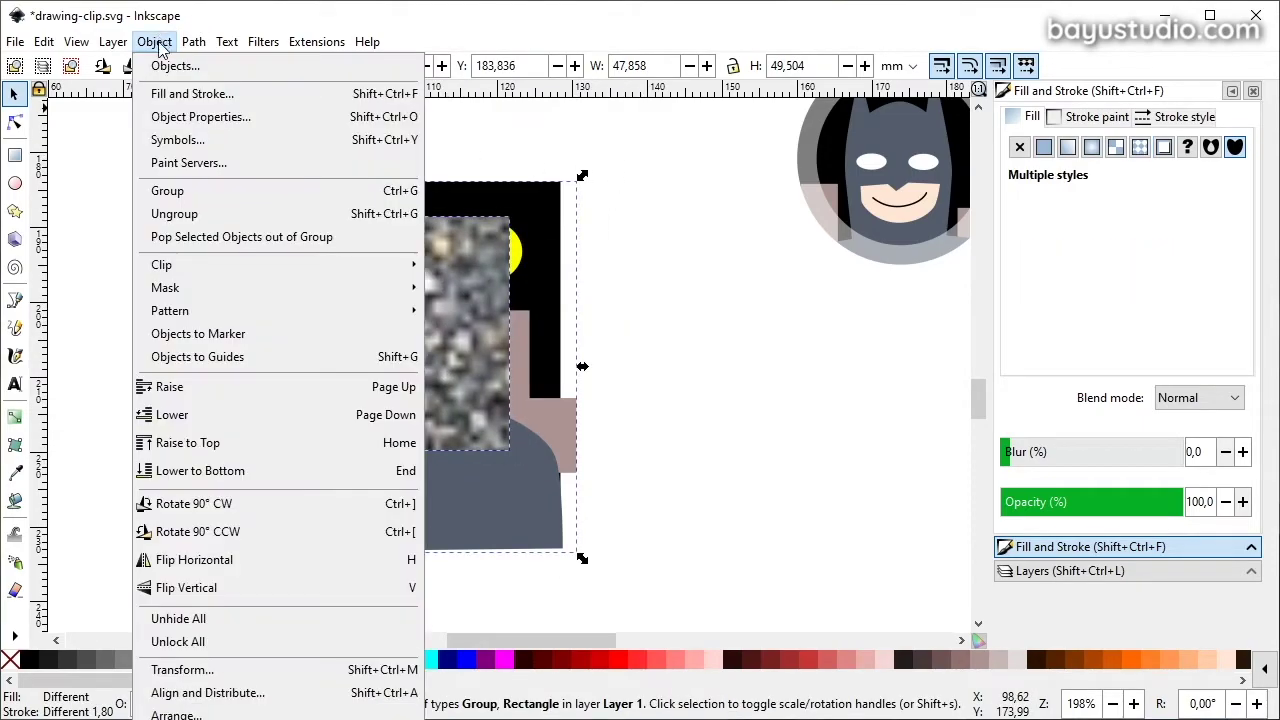
left_click(488, 306)
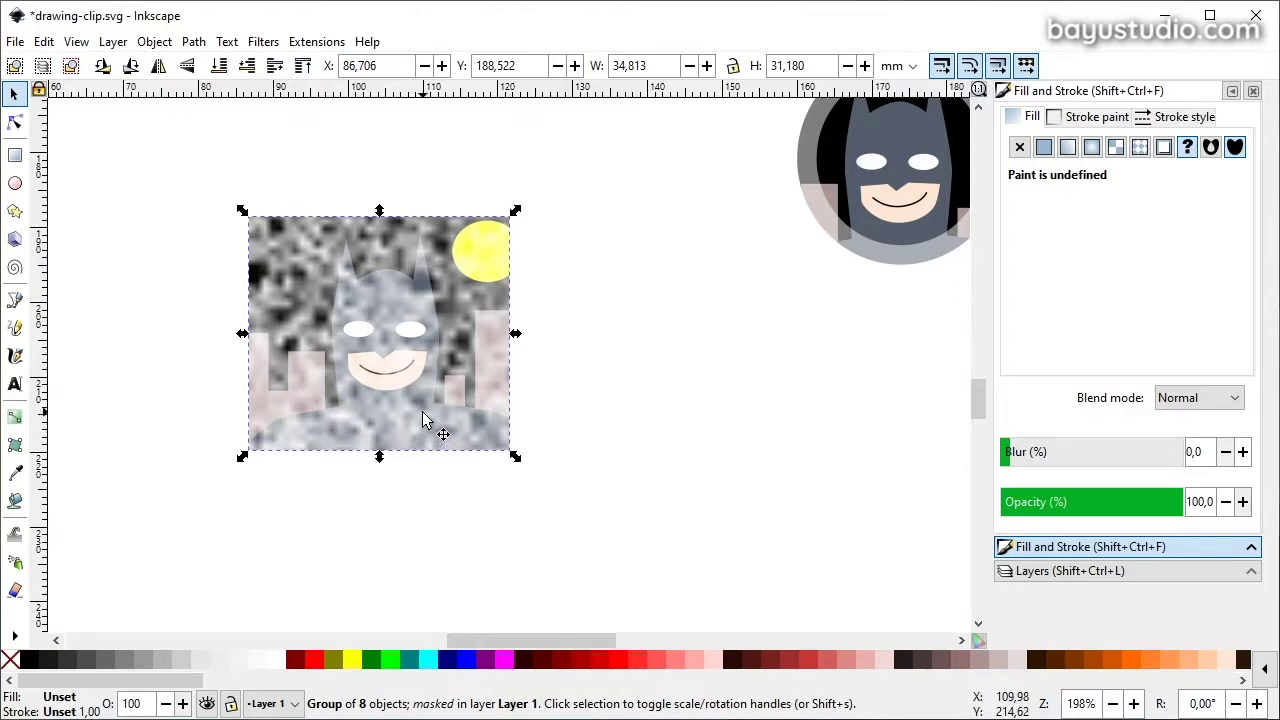
scroll(417, 443, "down", 2)
mouse_move(420, 430)
left_mouse_down()
mouse_move(665, 308)
mouse_move(258, 307)
left_mouse_up()
key("ctrl+d")
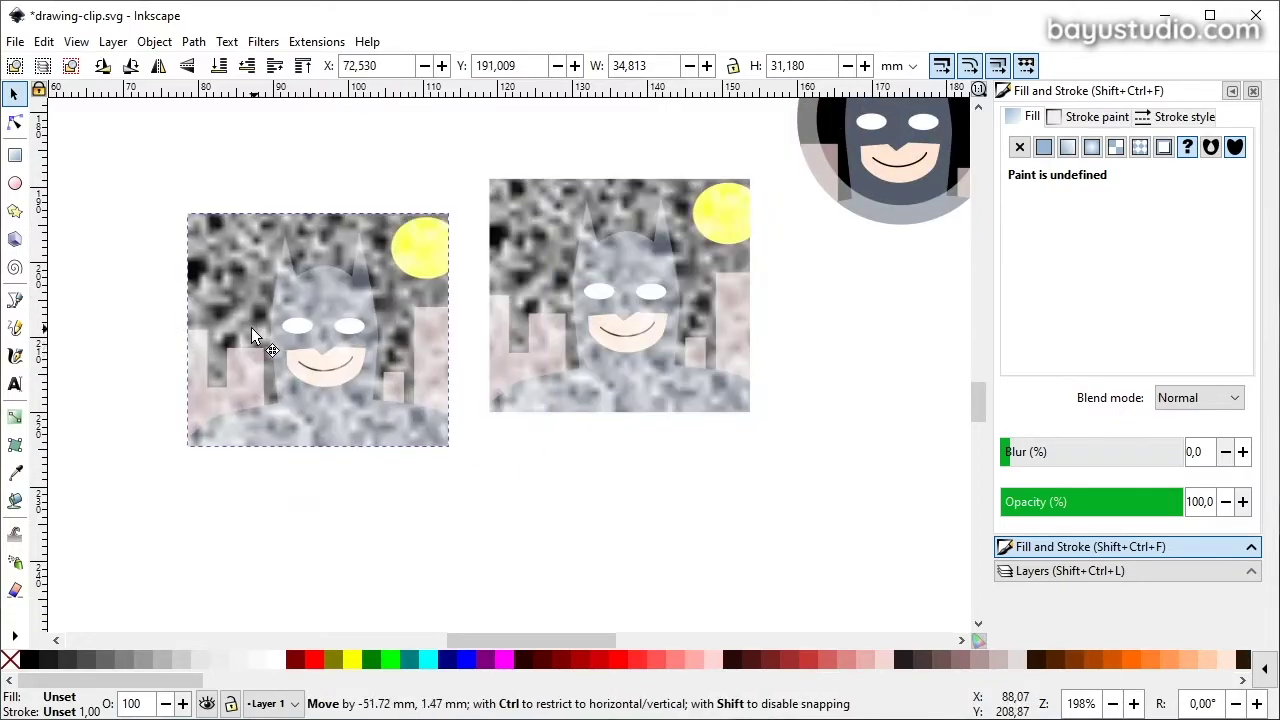
Release the mask on the left copy and delete its sand pattern rectangle.
left_click(154, 41)
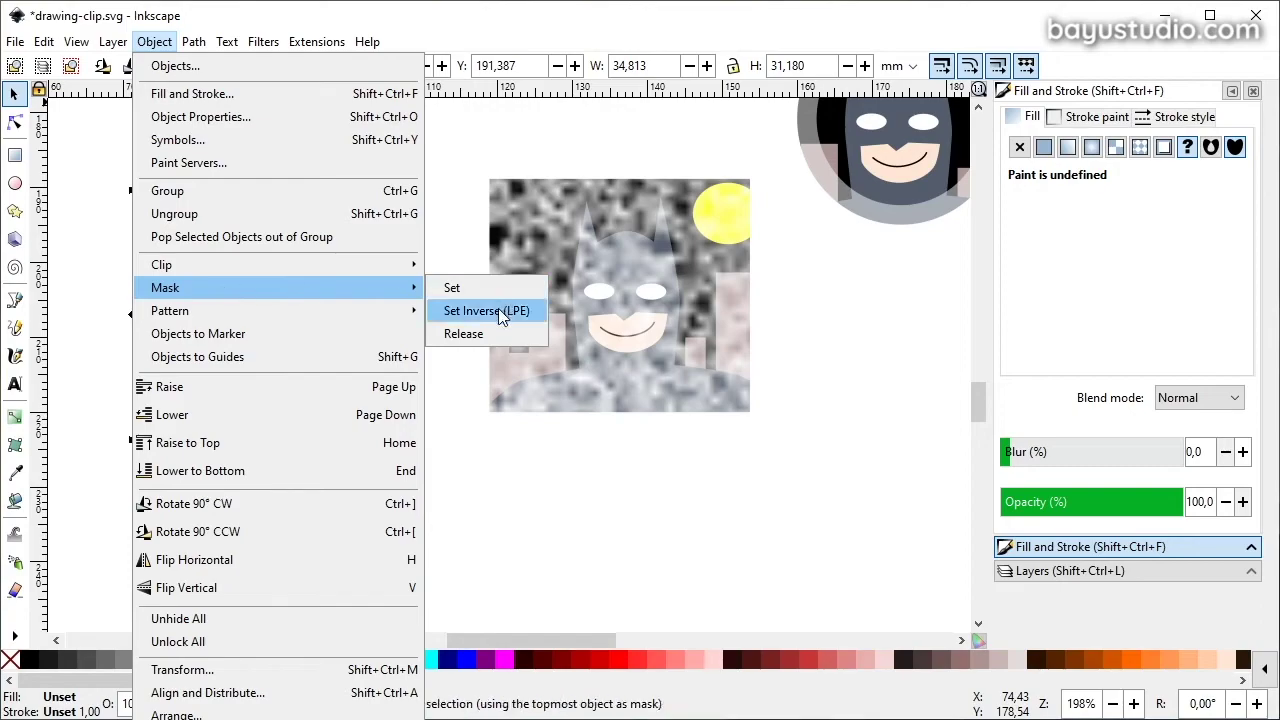
left_click(488, 341)
key("Escape")
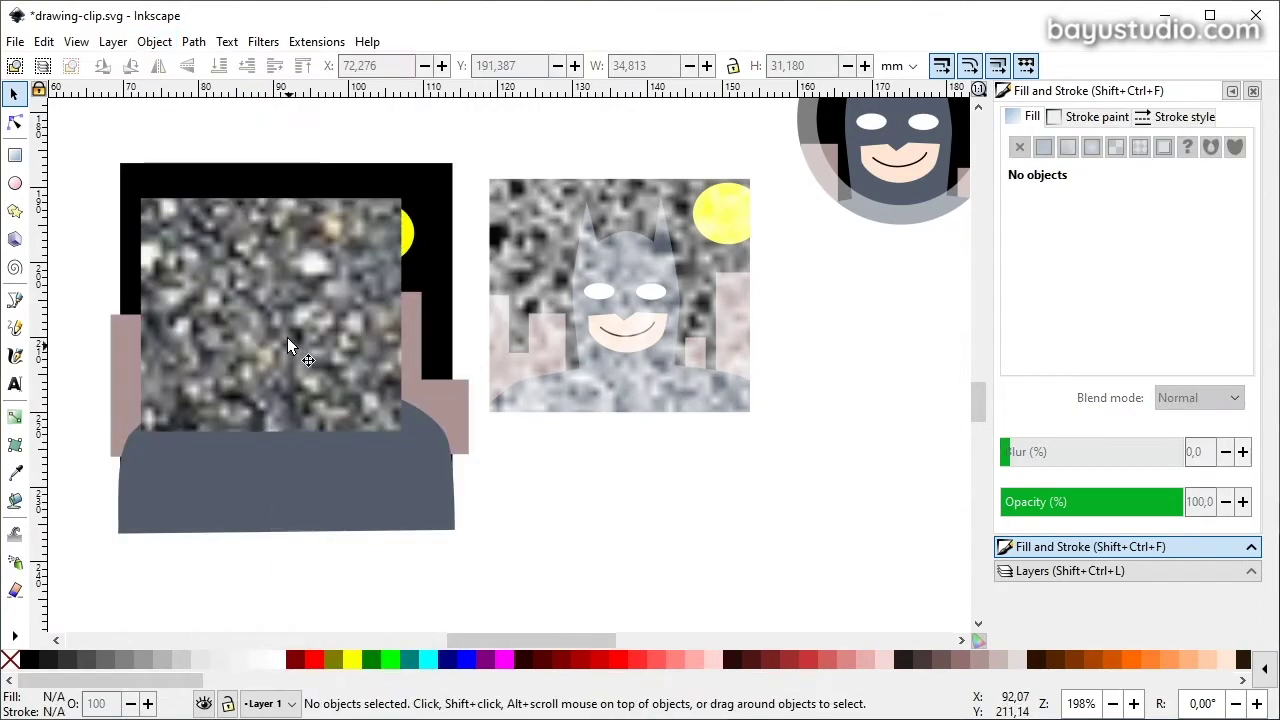
left_click(288, 341)
key("Delete")
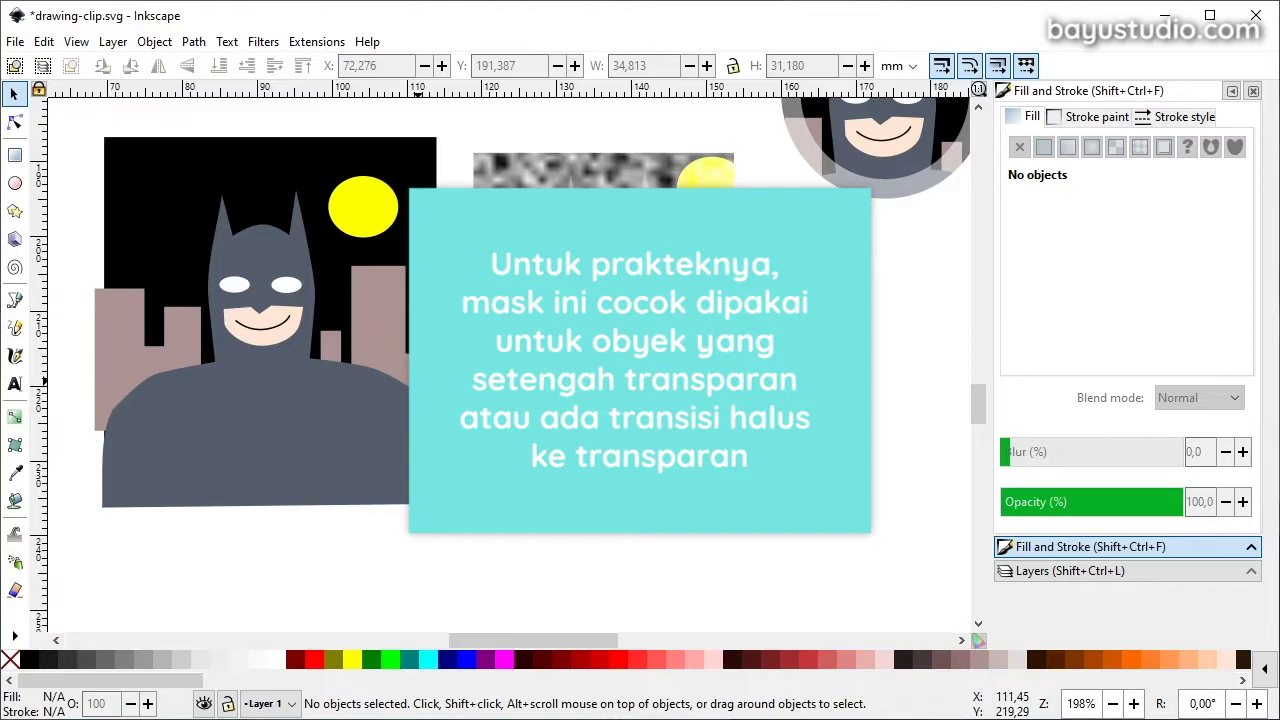
scroll(398, 385, "down", 1)
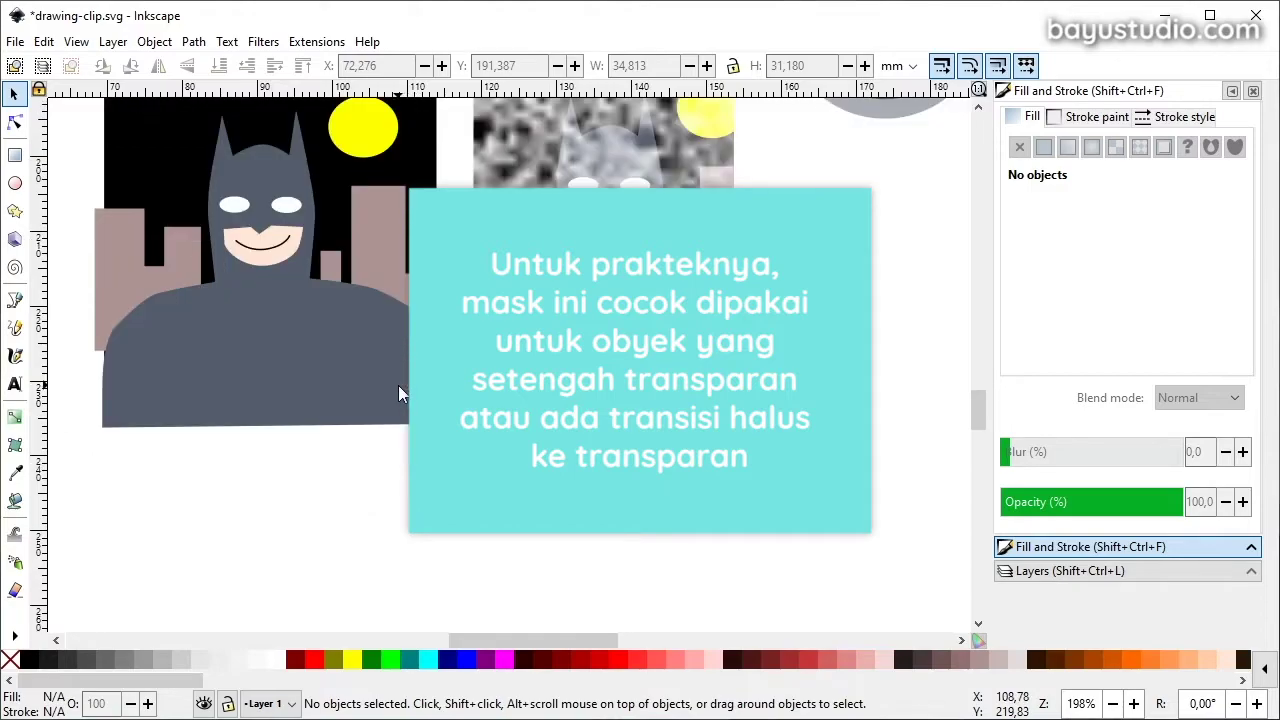
scroll(398, 385, "down", 1)
scroll(390, 390, "down", 1)
scroll(369, 408, "up", 2)
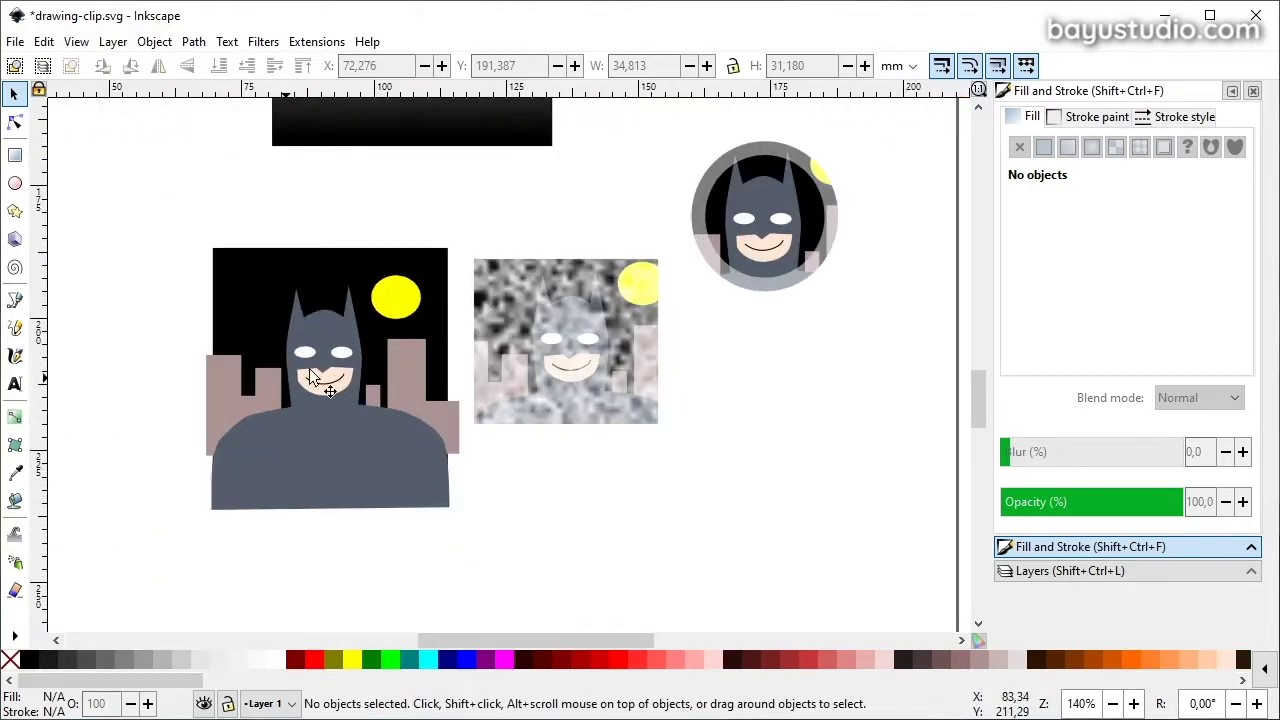
Drag a copy of the Batman drawing below it and flip it vertically.
left_click_drag(356, 359, 311, 301)
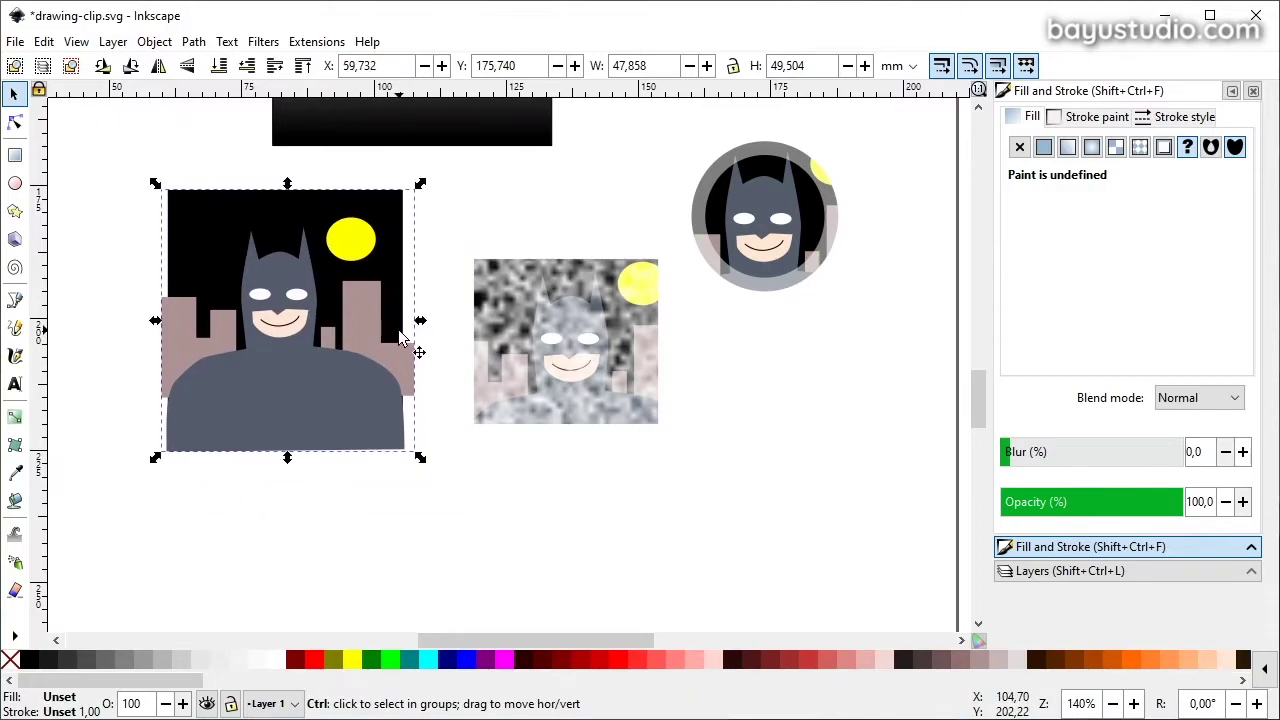
mouse_move(409, 343)
left_mouse_down()
mouse_move(345, 395)
mouse_move(310, 354)
mouse_move(299, 543)
left_mouse_up()
left_click(188, 66)
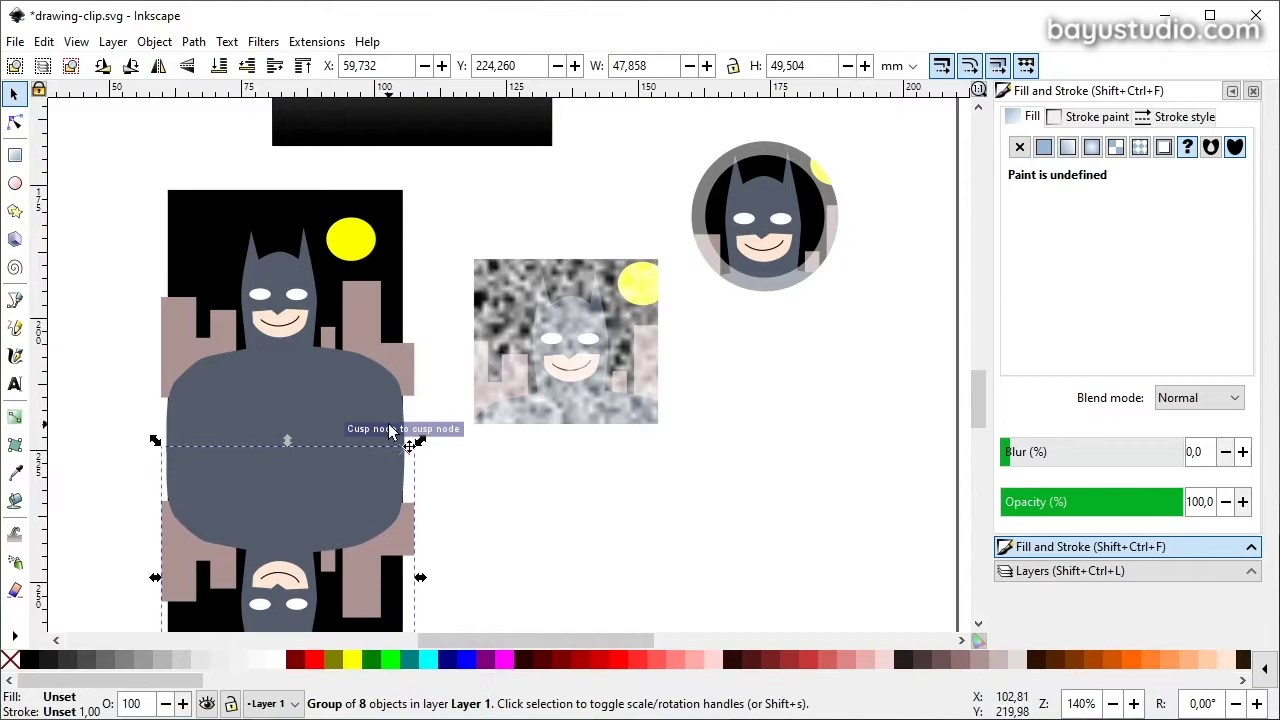
scroll(398, 432, "down", 4)
Draw a rectangle over the flipped copy with a black-to-white linear gradient.
left_click(15, 155)
mouse_move(161, 557)
left_mouse_down()
mouse_move(452, 298)
mouse_move(430, 294)
left_mouse_up()
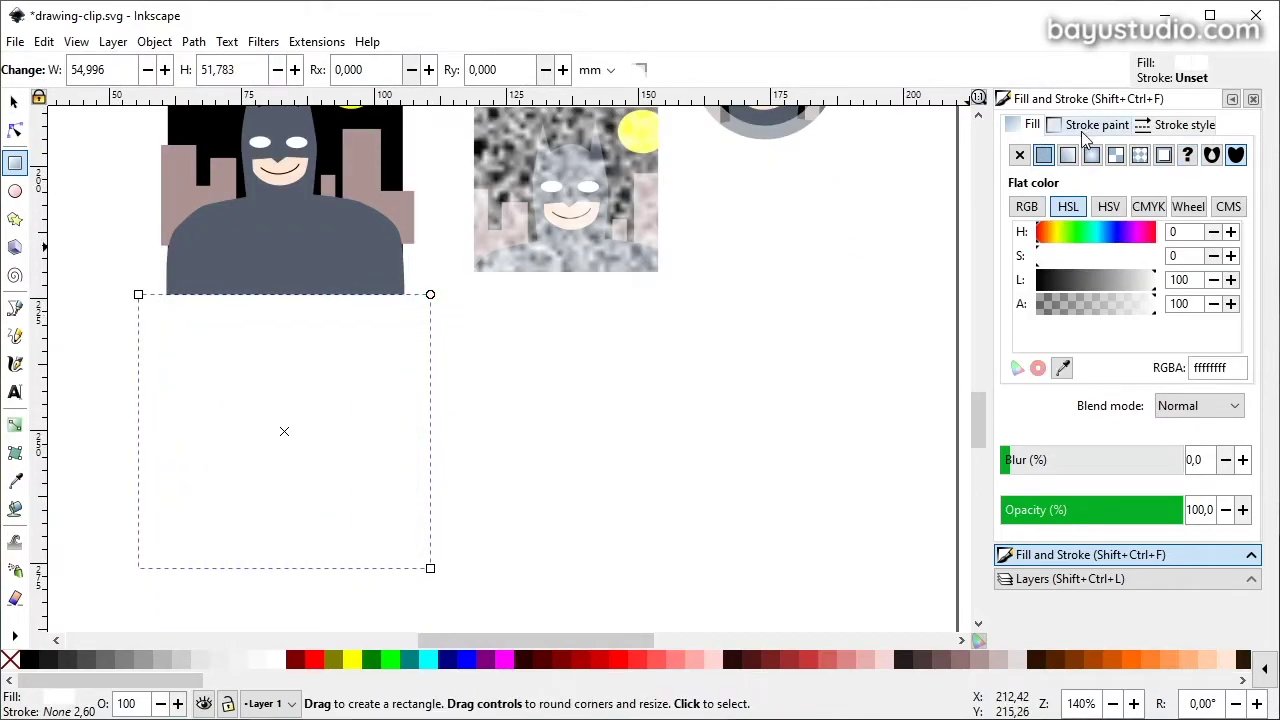
left_click(1069, 159)
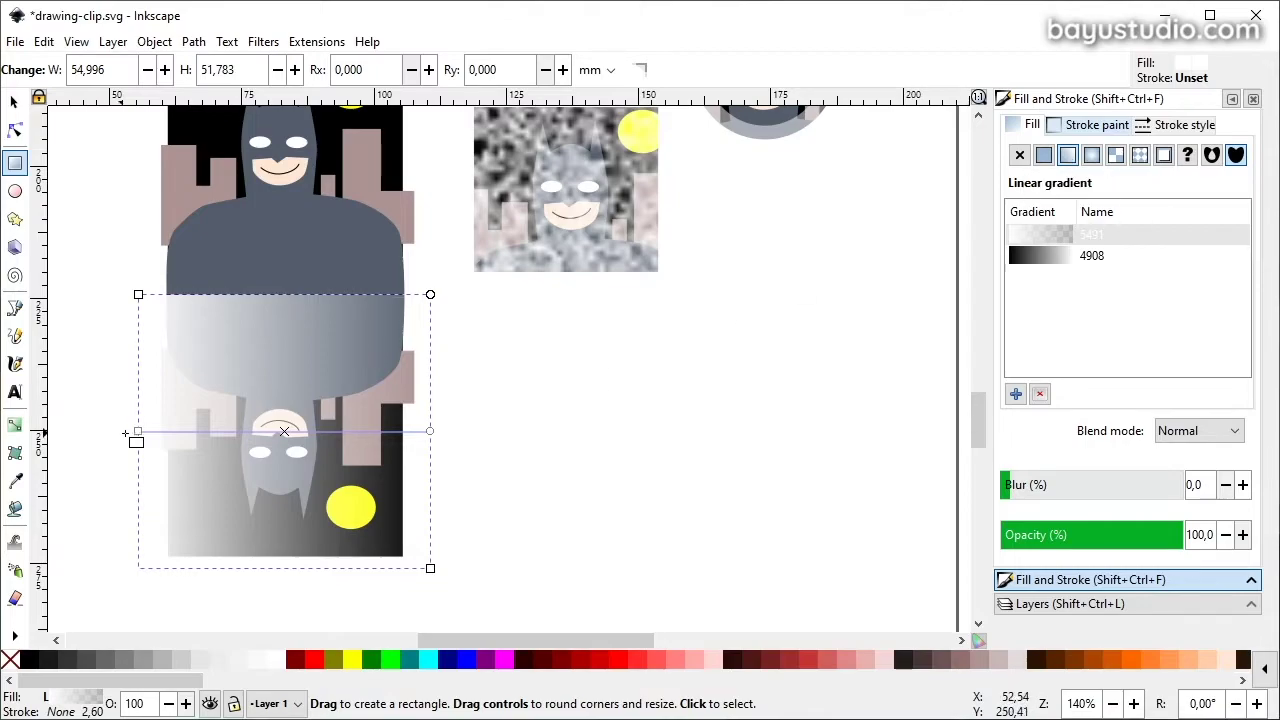
left_click_drag(137, 431, 246, 397)
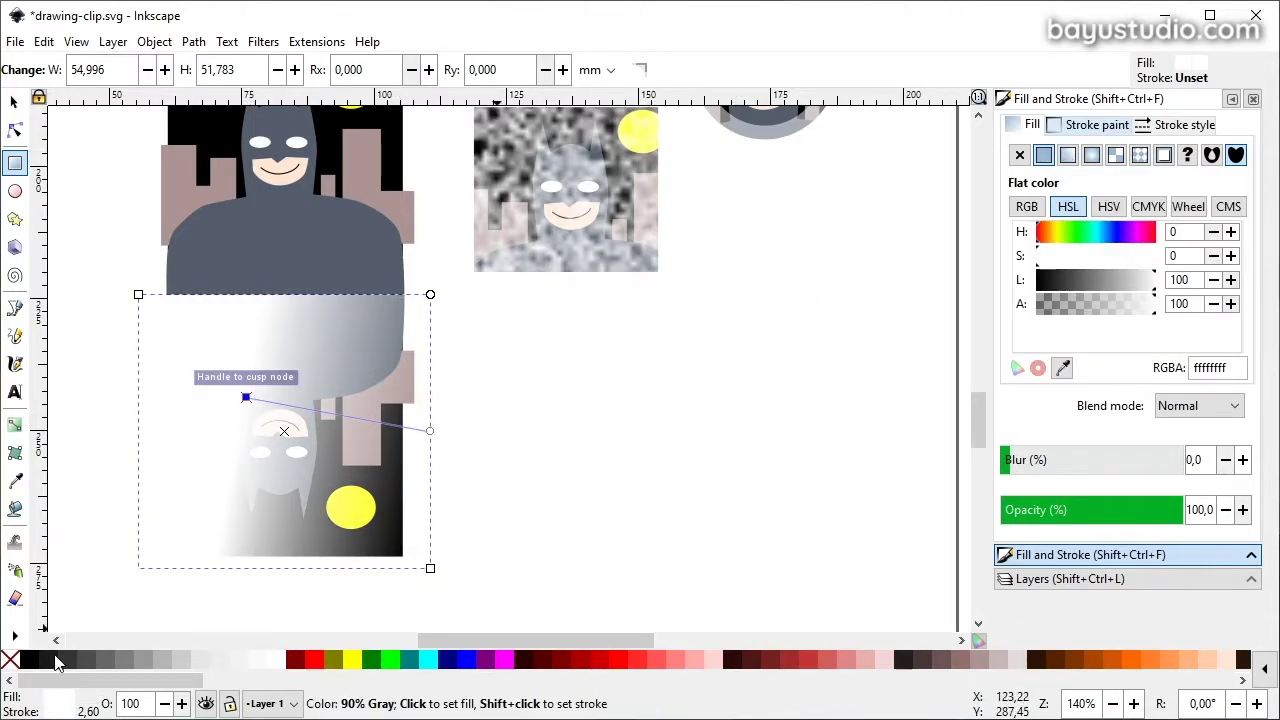
left_click(32, 662)
left_click(430, 431)
left_click(280, 662)
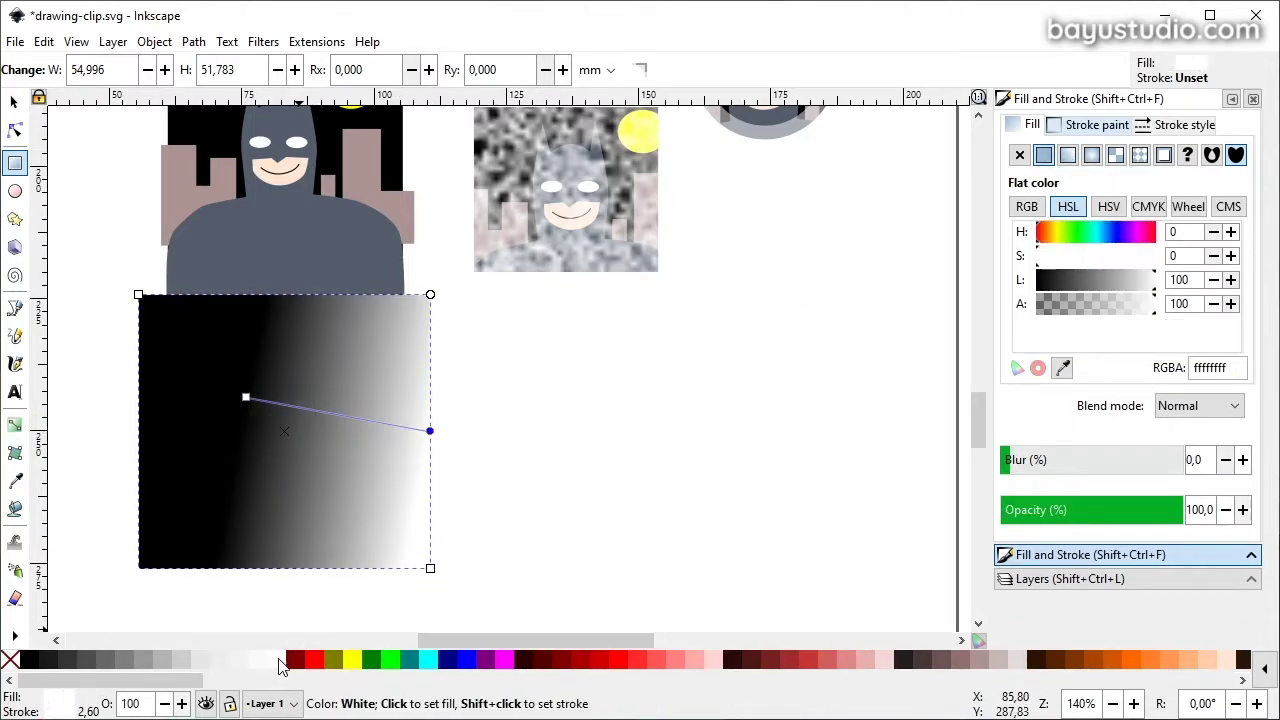
Make the gradient vertical, white at top and black at bottom, then select both objects.
left_click_drag(430, 431, 279, 311)
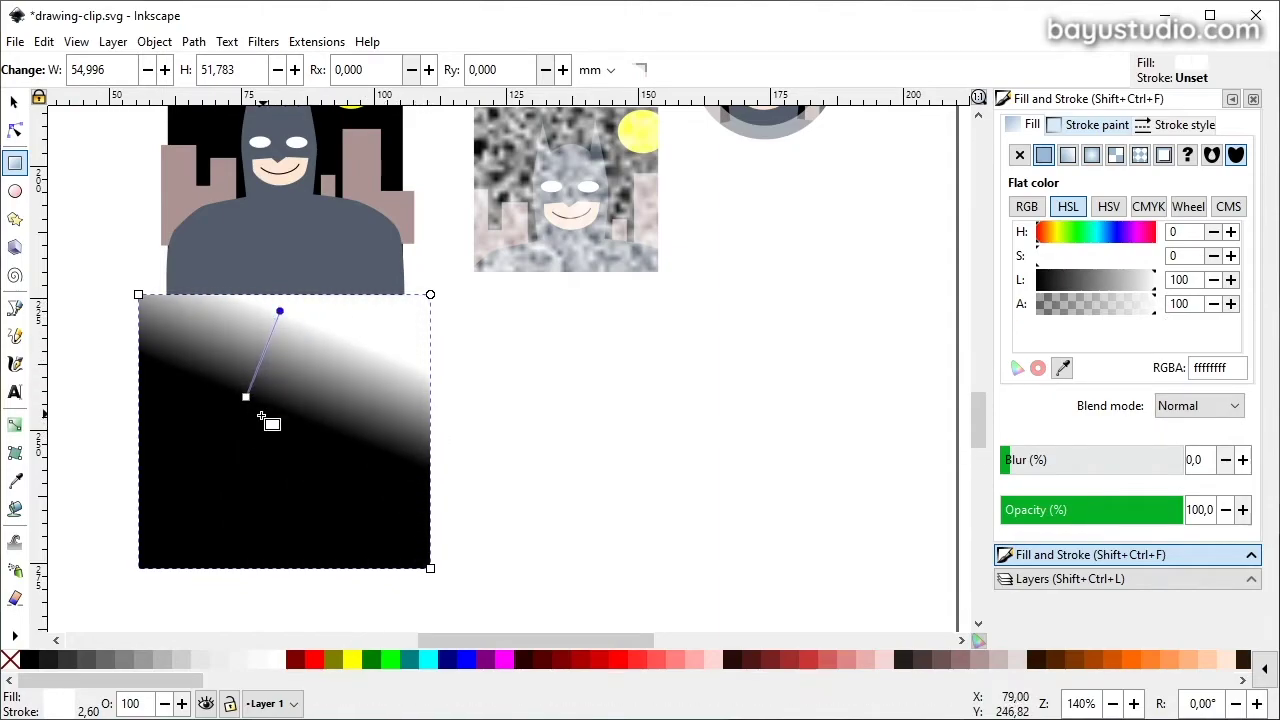
left_click_drag(246, 397, 284, 536)
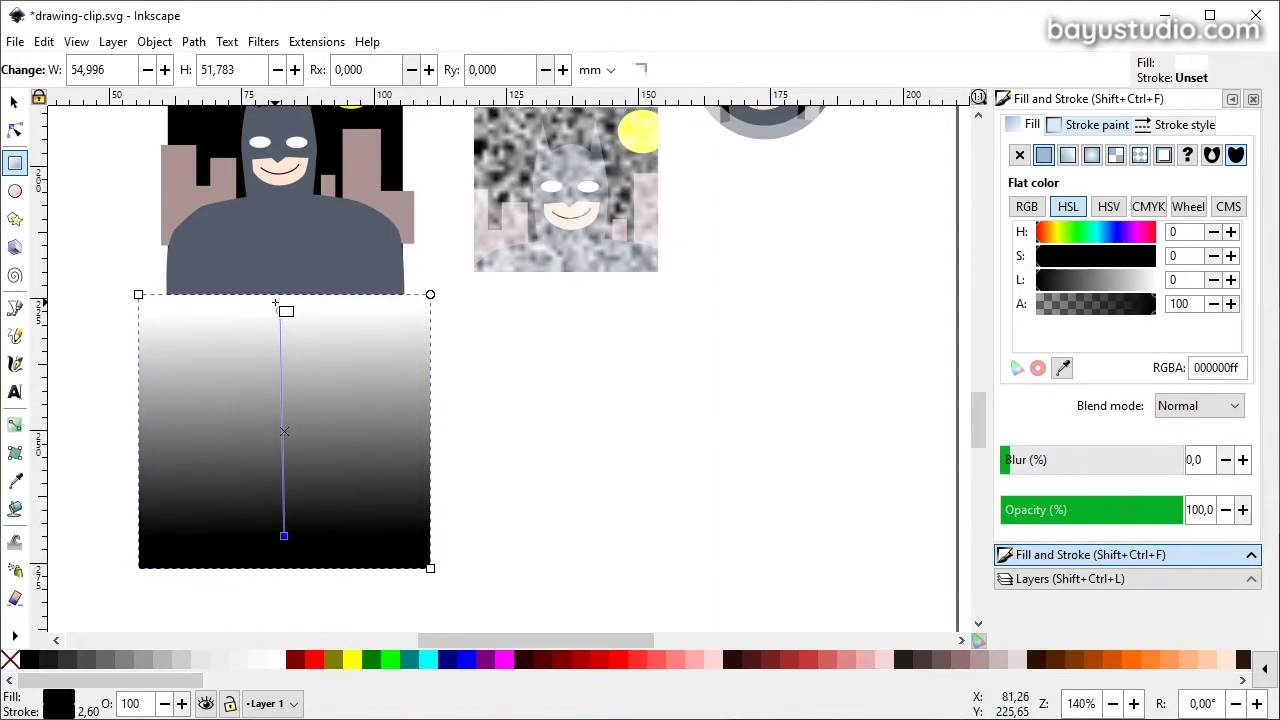
left_click_drag(275, 302, 285, 296)
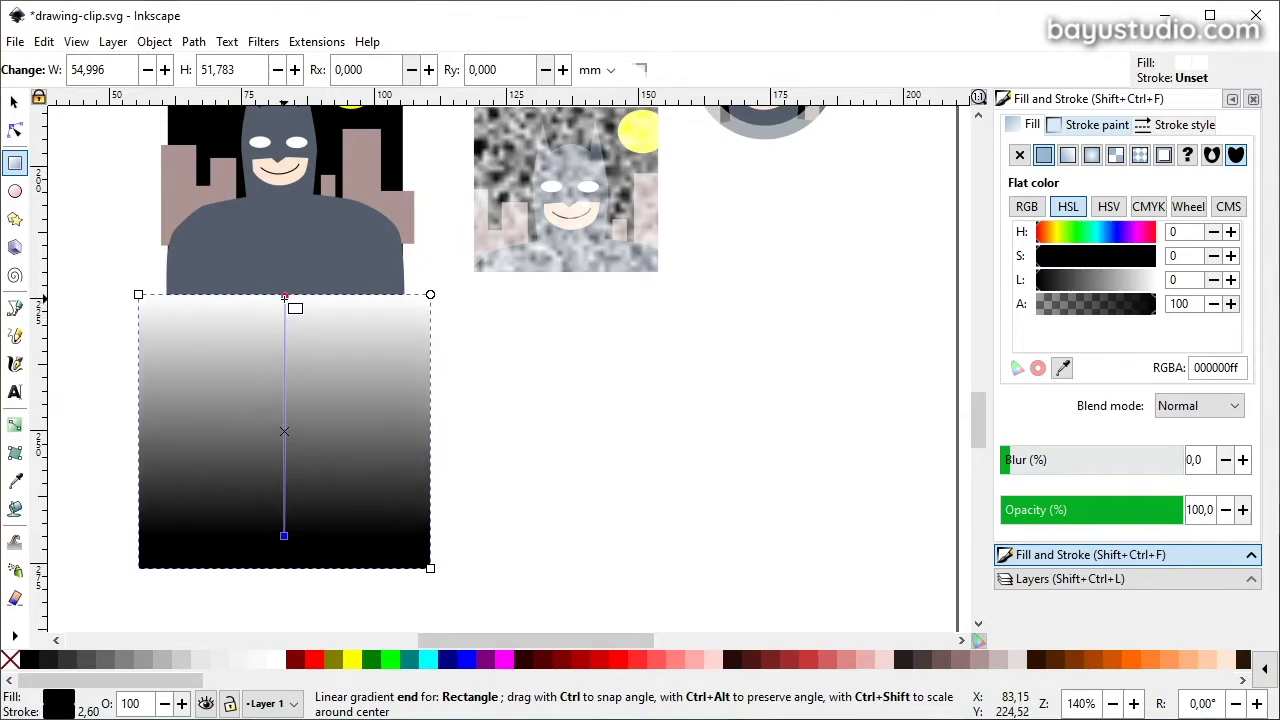
left_click(14, 102)
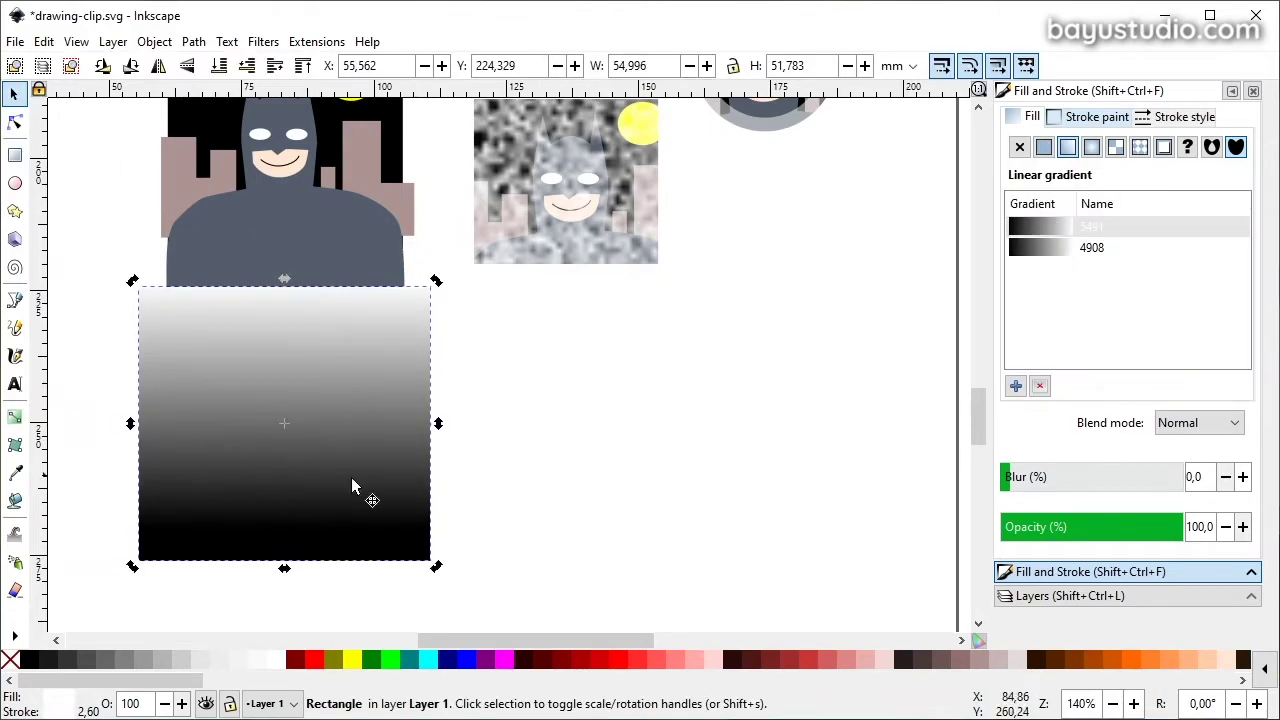
left_click_drag(278, 437, 283, 446)
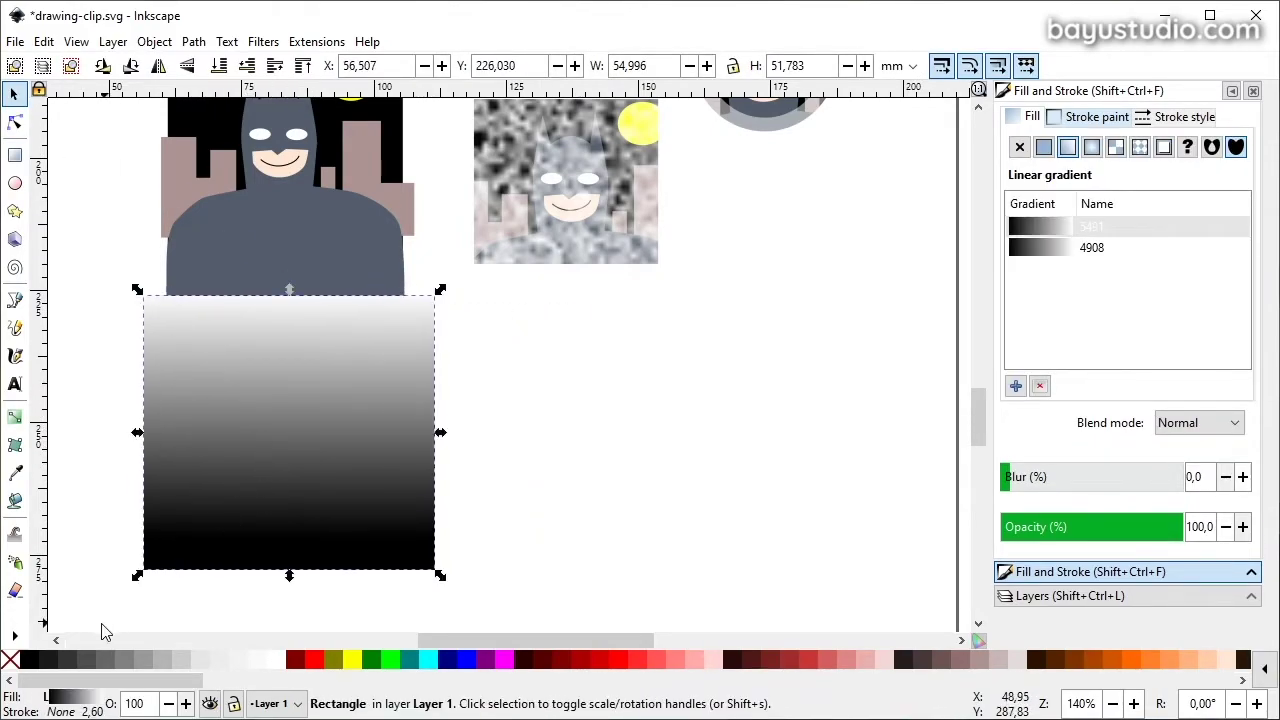
left_click_drag(92, 614, 548, 248)
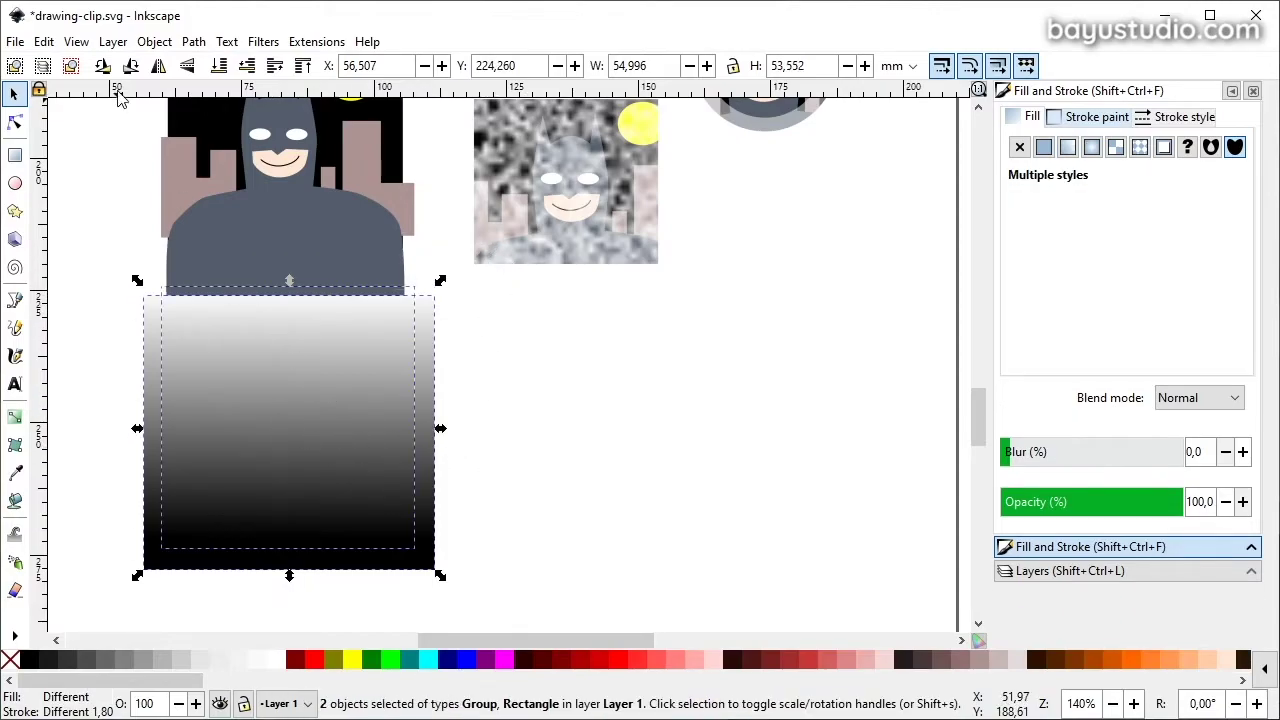
Mask the flipped copy with the gradient rectangle and nudge the reflection up.
left_click(160, 44)
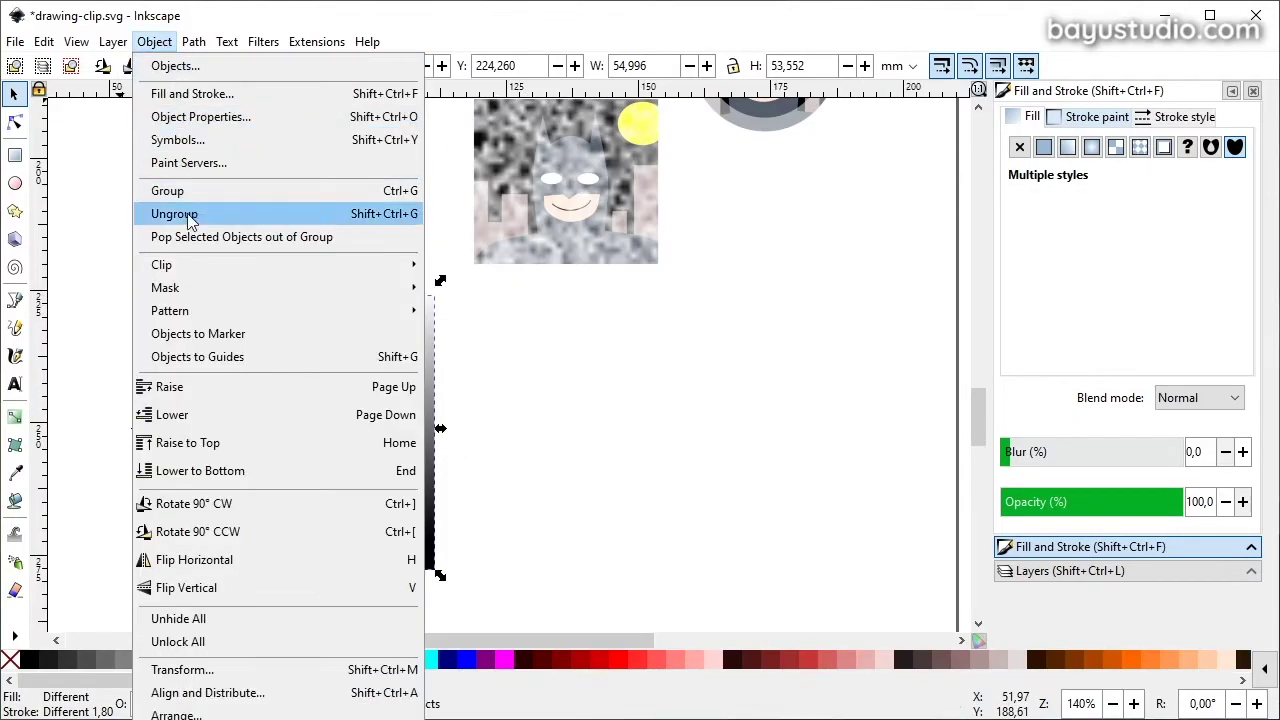
left_click(452, 288)
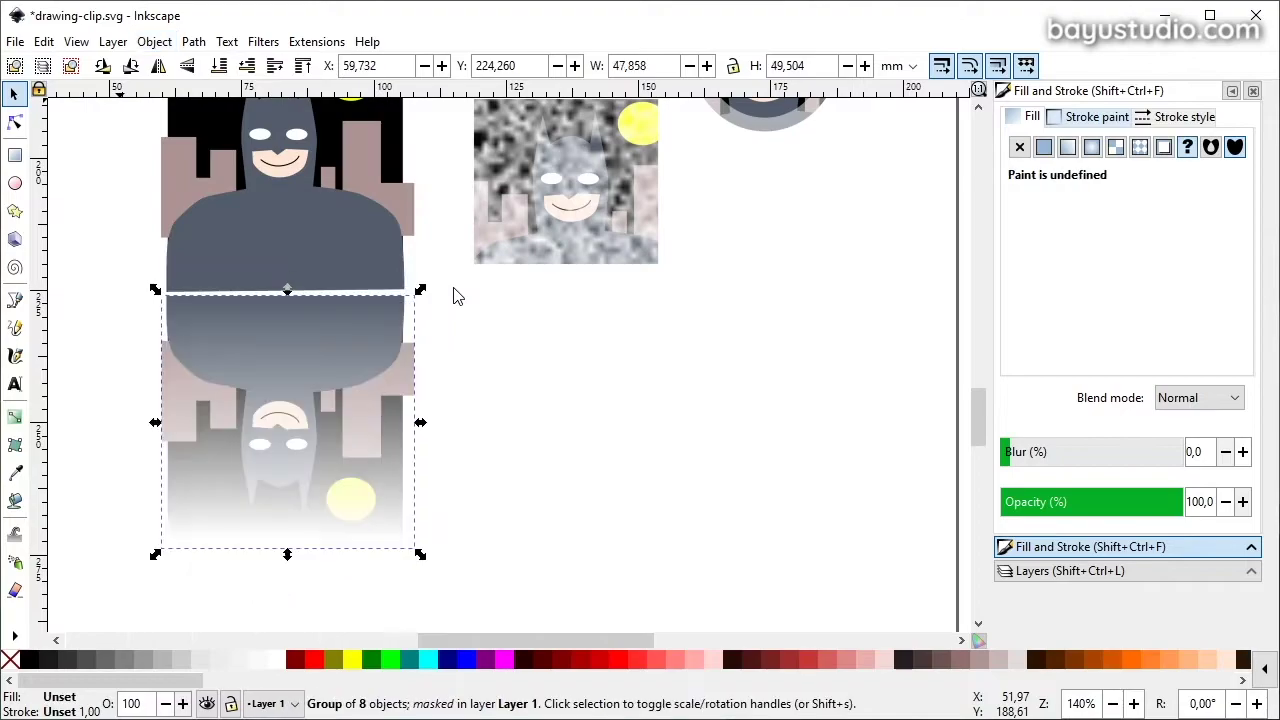
left_click(540, 408)
mouse_move(270, 396)
left_mouse_down()
mouse_move(248, 362)
mouse_move(334, 322)
left_mouse_up()
left_click(529, 341)
Scroll the canvas to bring the BAT and heart examples into view.
scroll(529, 344, "up", 3)
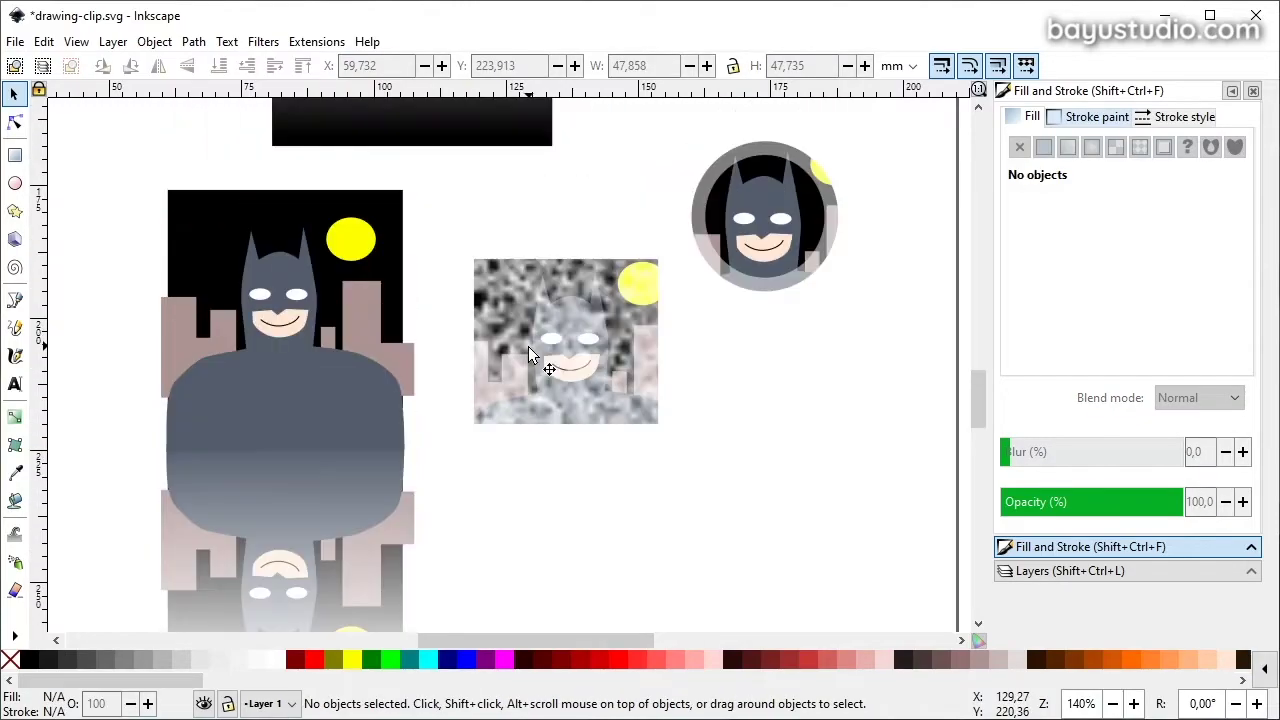
scroll(567, 364, "down", 2)
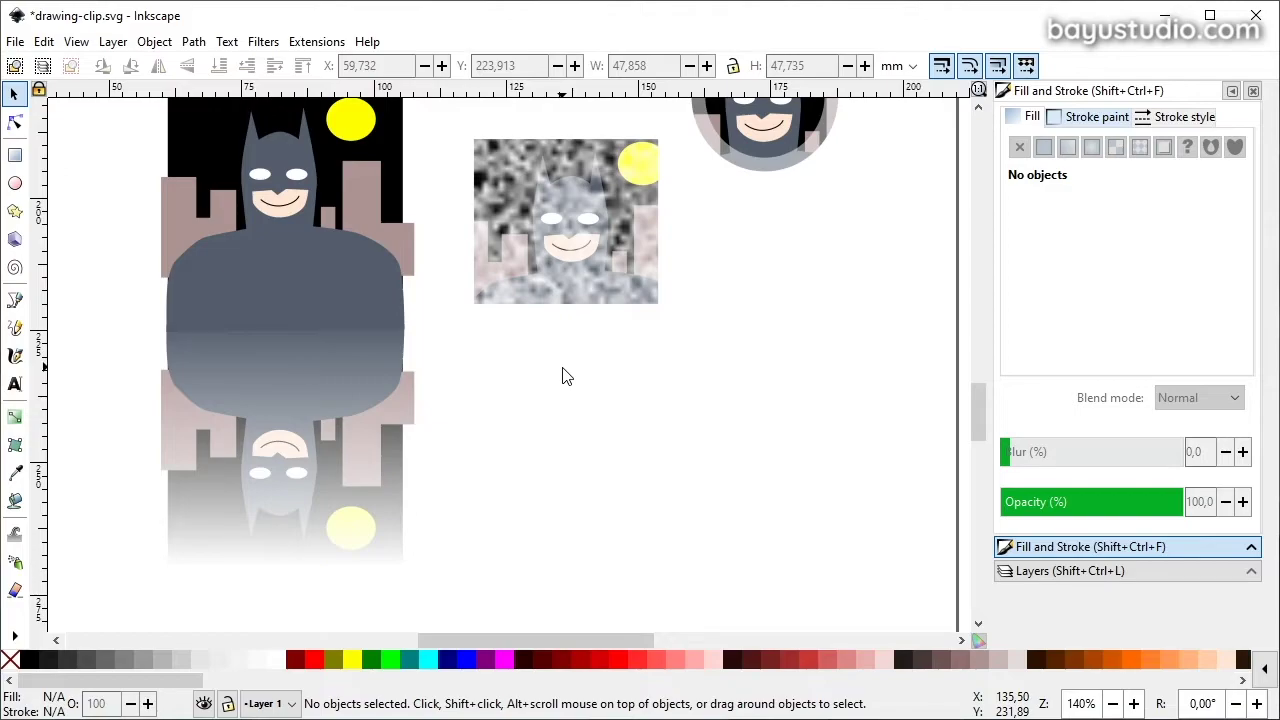
scroll(563, 376, "down", 1)
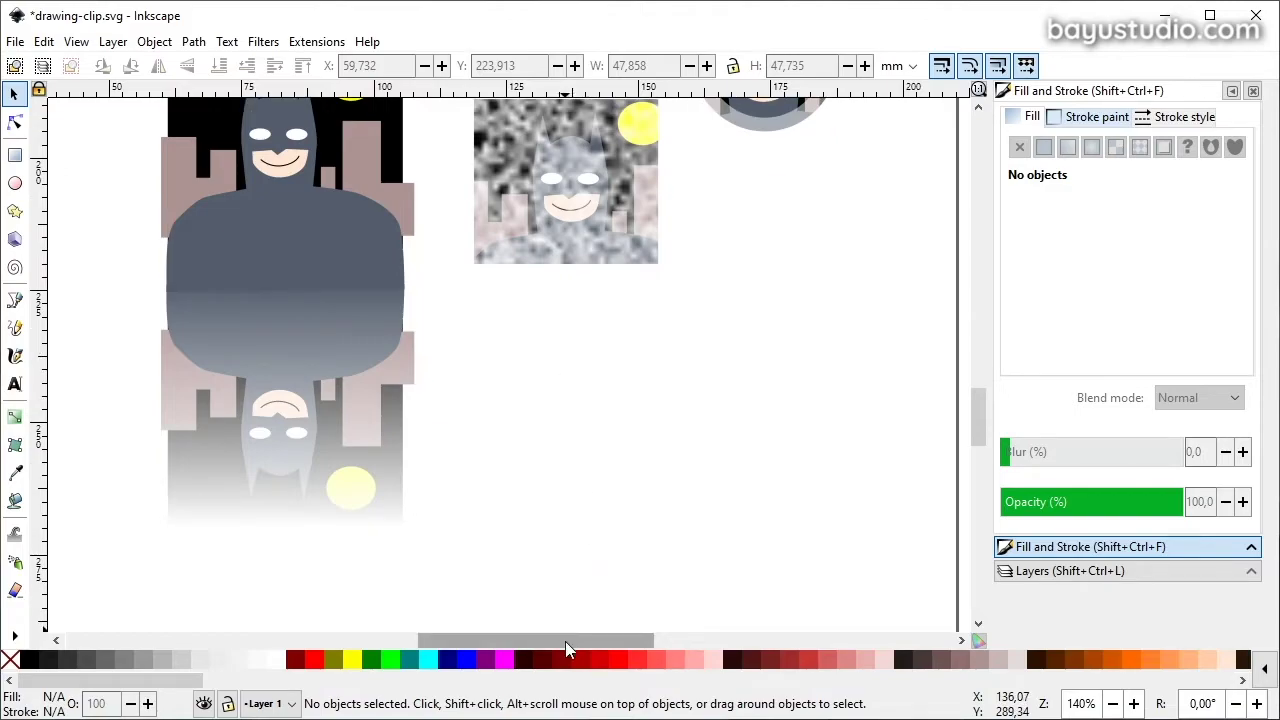
left_click_drag(565, 641, 547, 641)
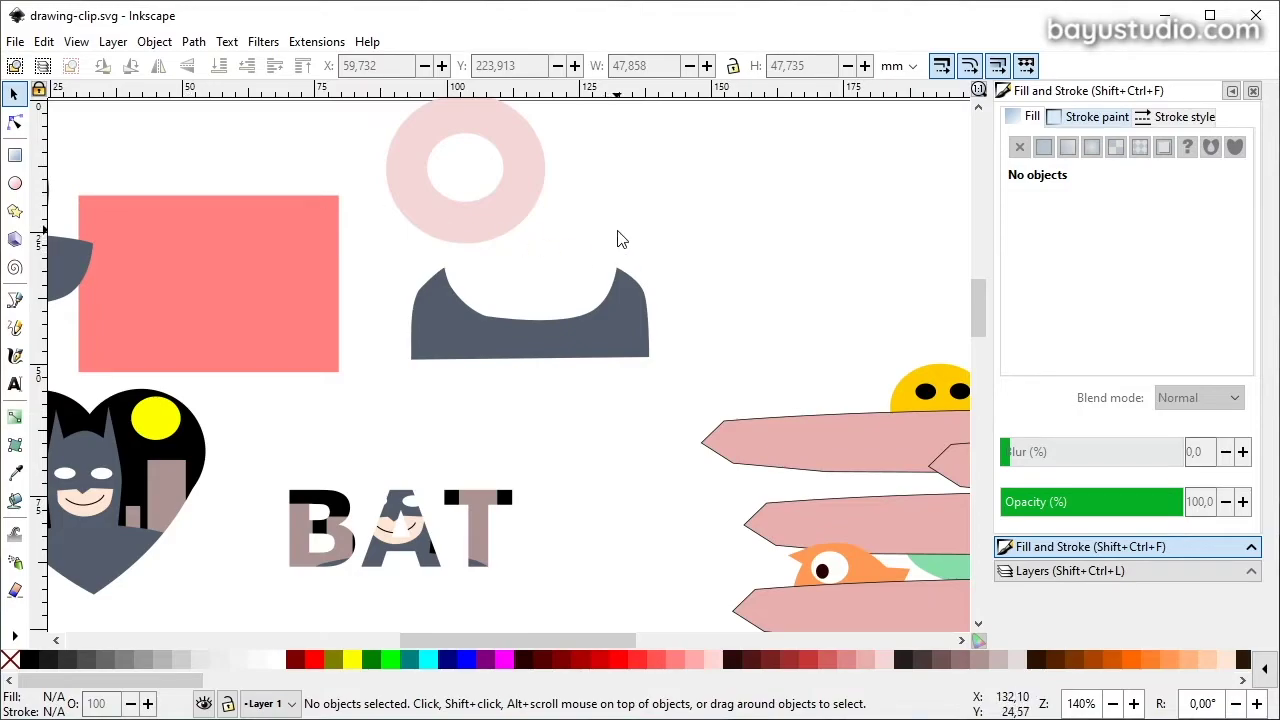
left_click(155, 42)
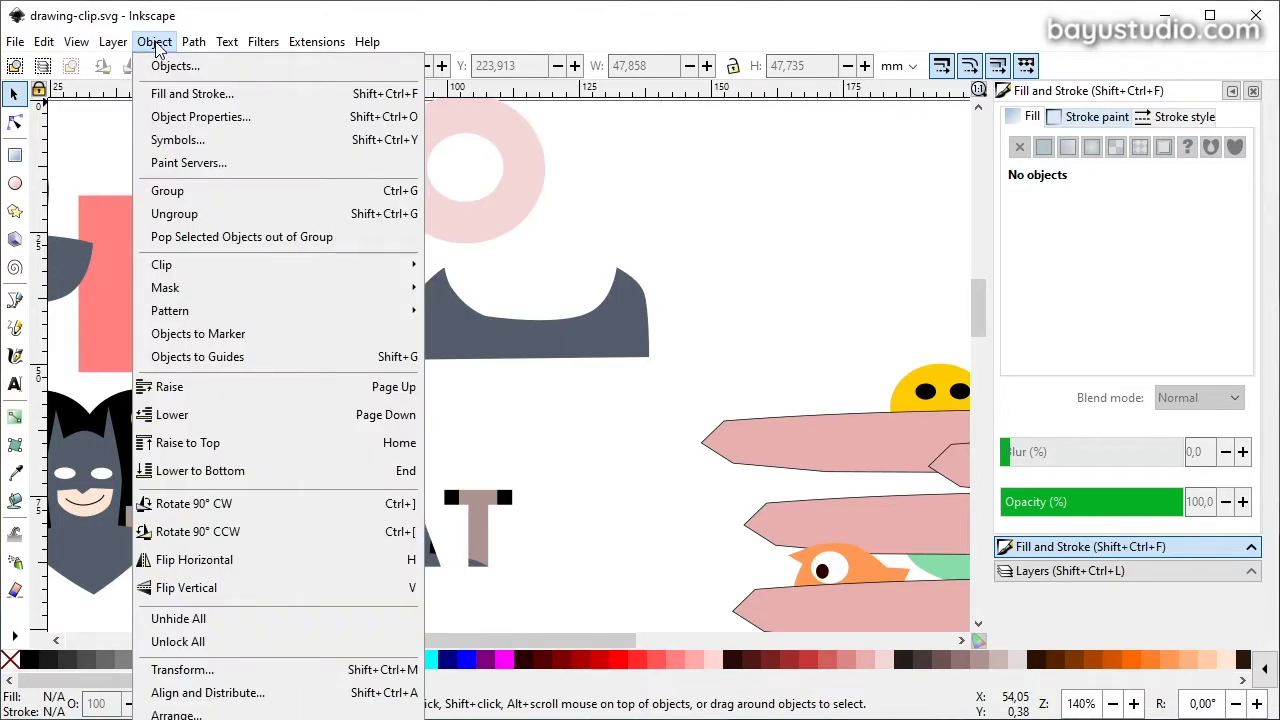
left_click(175, 66)
mouse_move(298, 246)
left_mouse_down()
mouse_move(630, 170)
mouse_move(745, 89)
left_mouse_up()
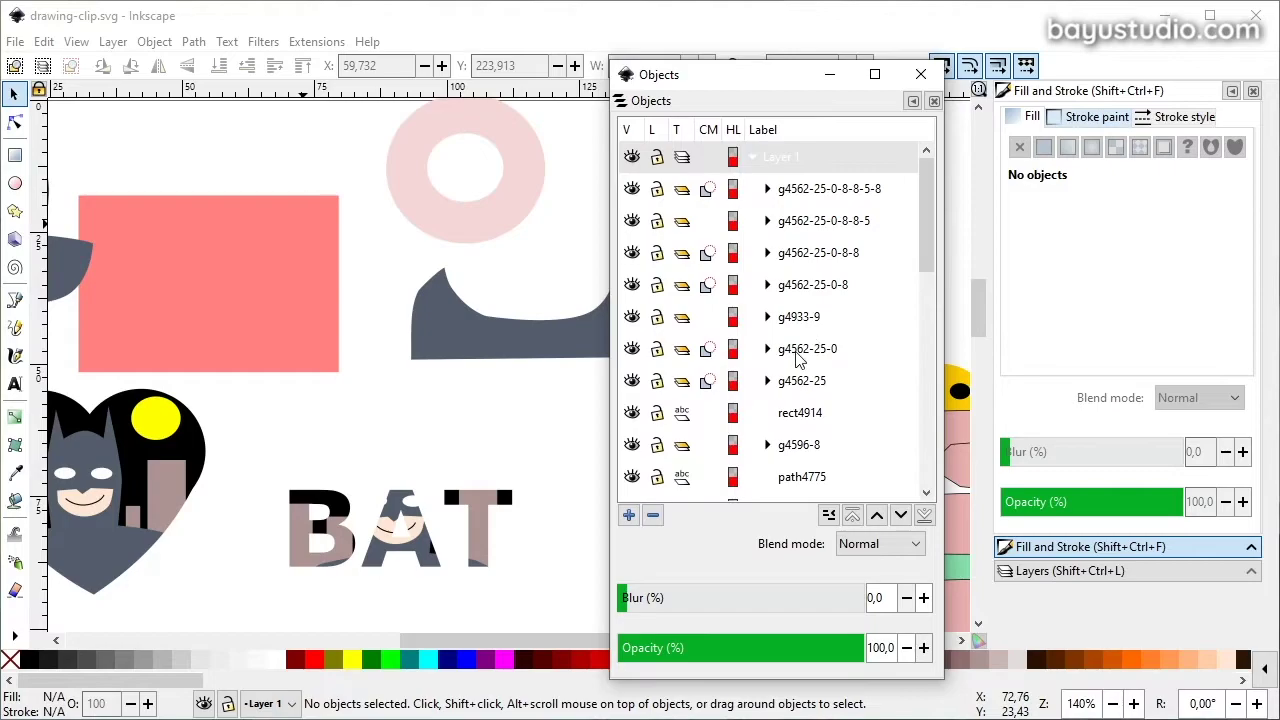
left_click(797, 360)
scroll(805, 352, "down", 2)
scroll(807, 354, "up", 2)
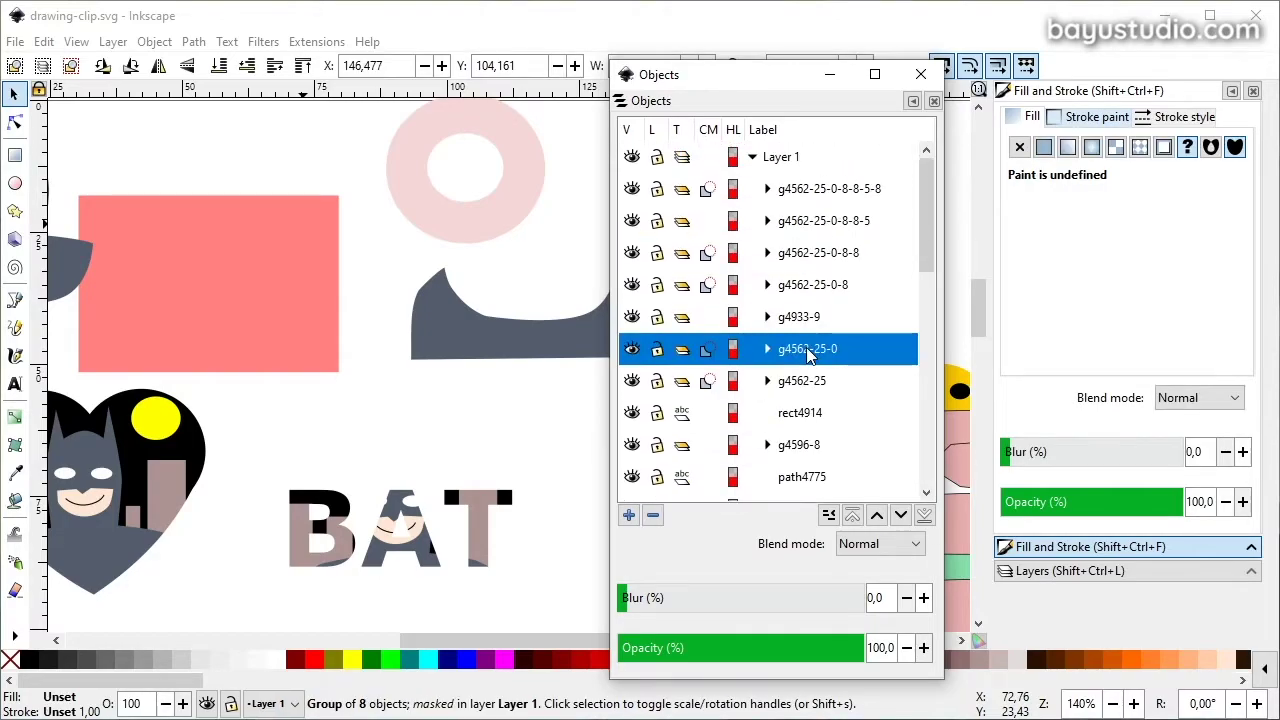
scroll(805, 340, "down", 5)
scroll(780, 260, "down", 2)
scroll(773, 258, "up", 5)
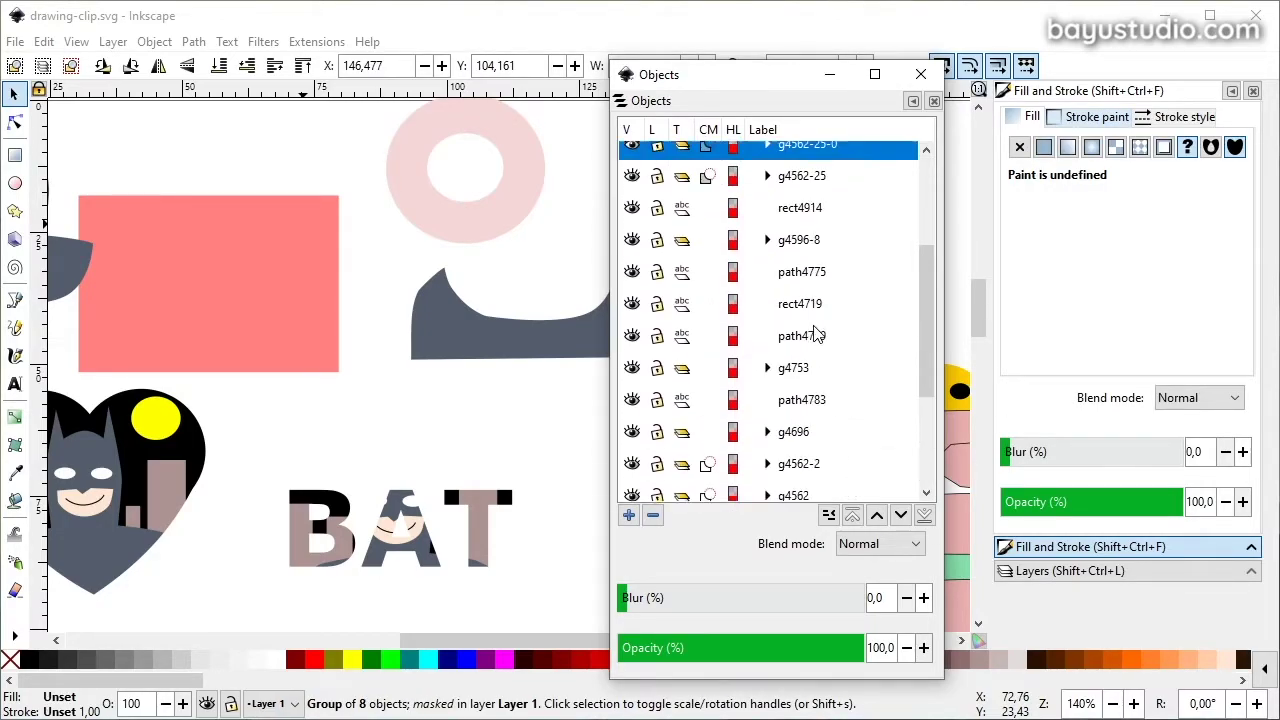
scroll(790, 300, "up", 3)
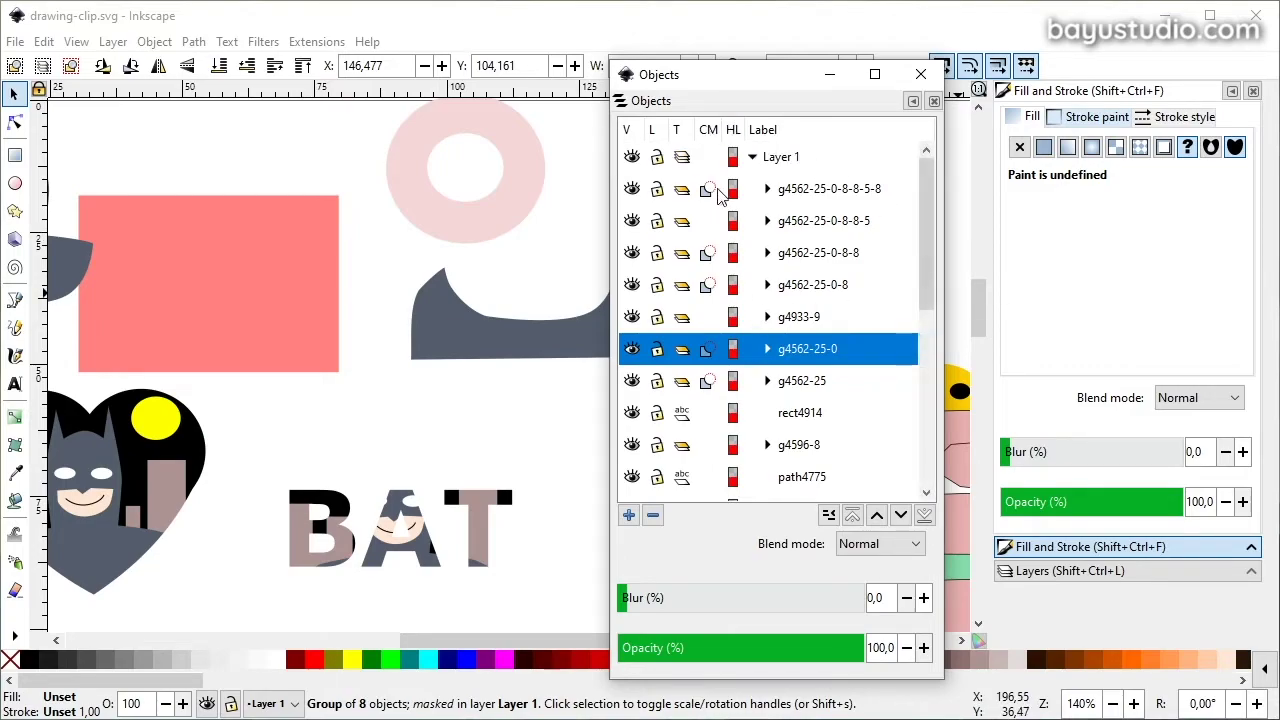
scroll(781, 303, "down", 5)
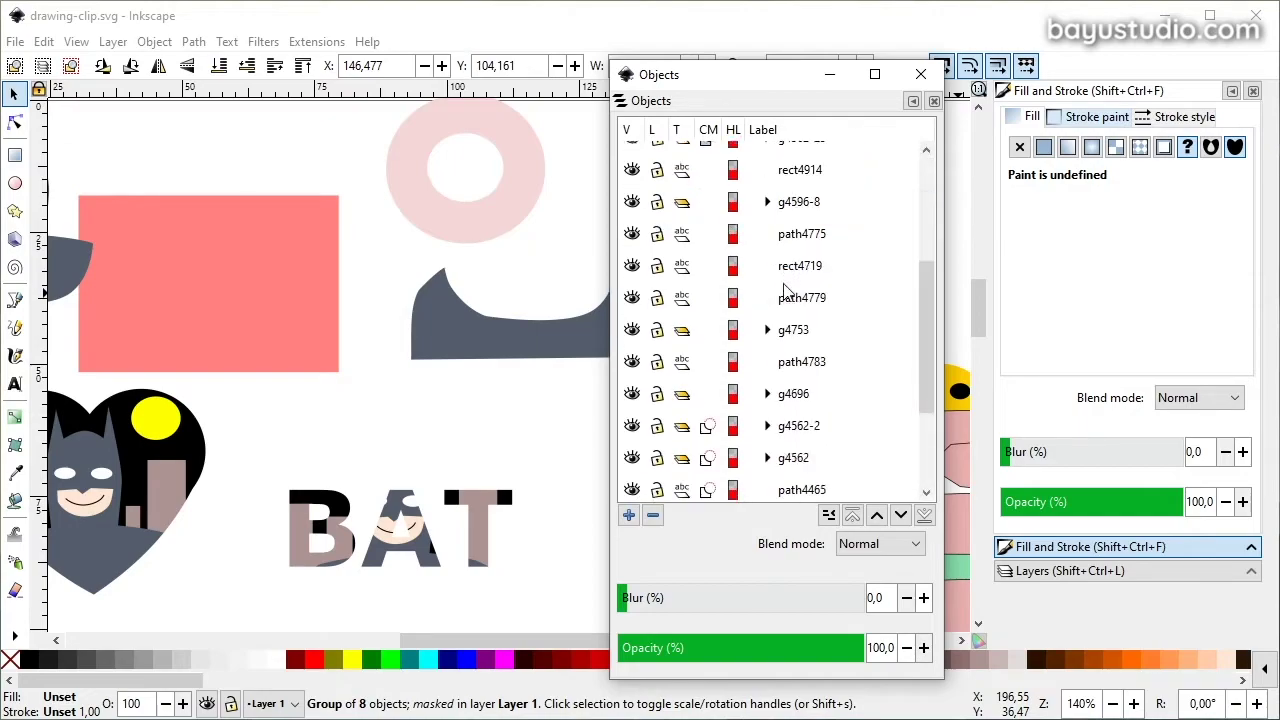
scroll(781, 303, "down", 5)
left_click(703, 264)
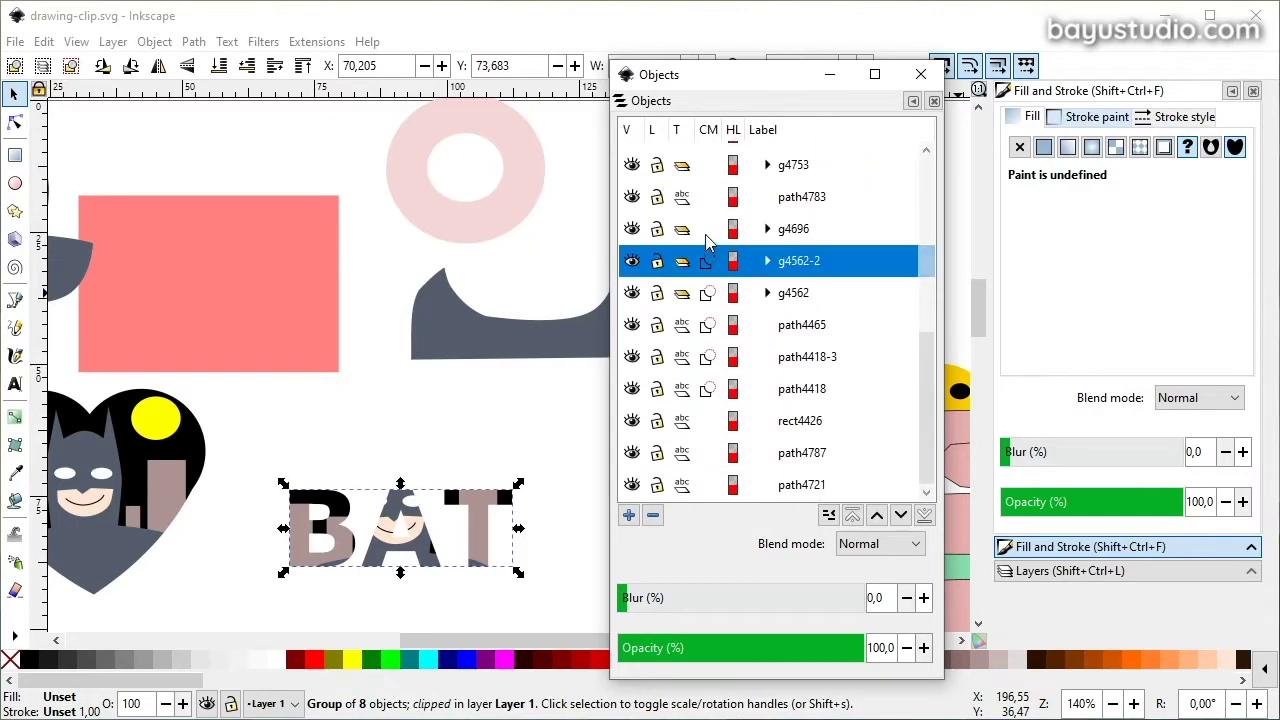
left_click(720, 232)
left_click(717, 264)
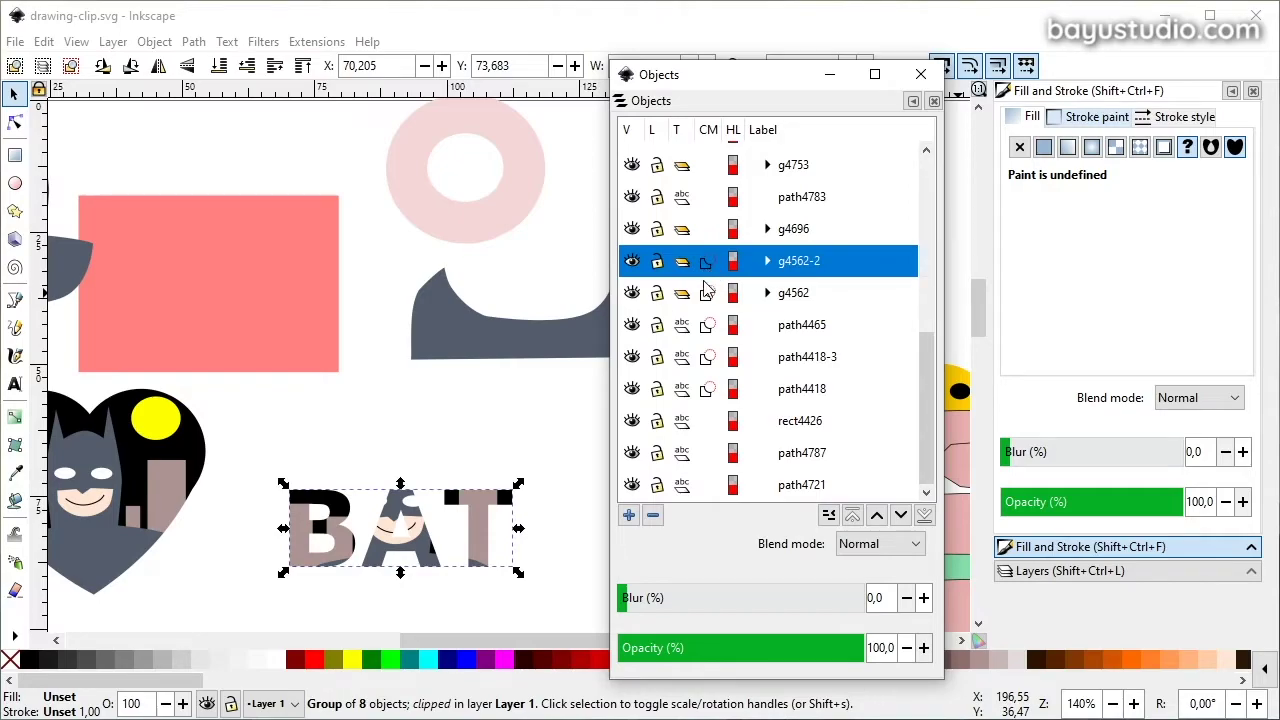
left_click(705, 290)
left_click(707, 268)
left_click(713, 292)
scroll(718, 290, "up", 1)
scroll(720, 289, "up", 2)
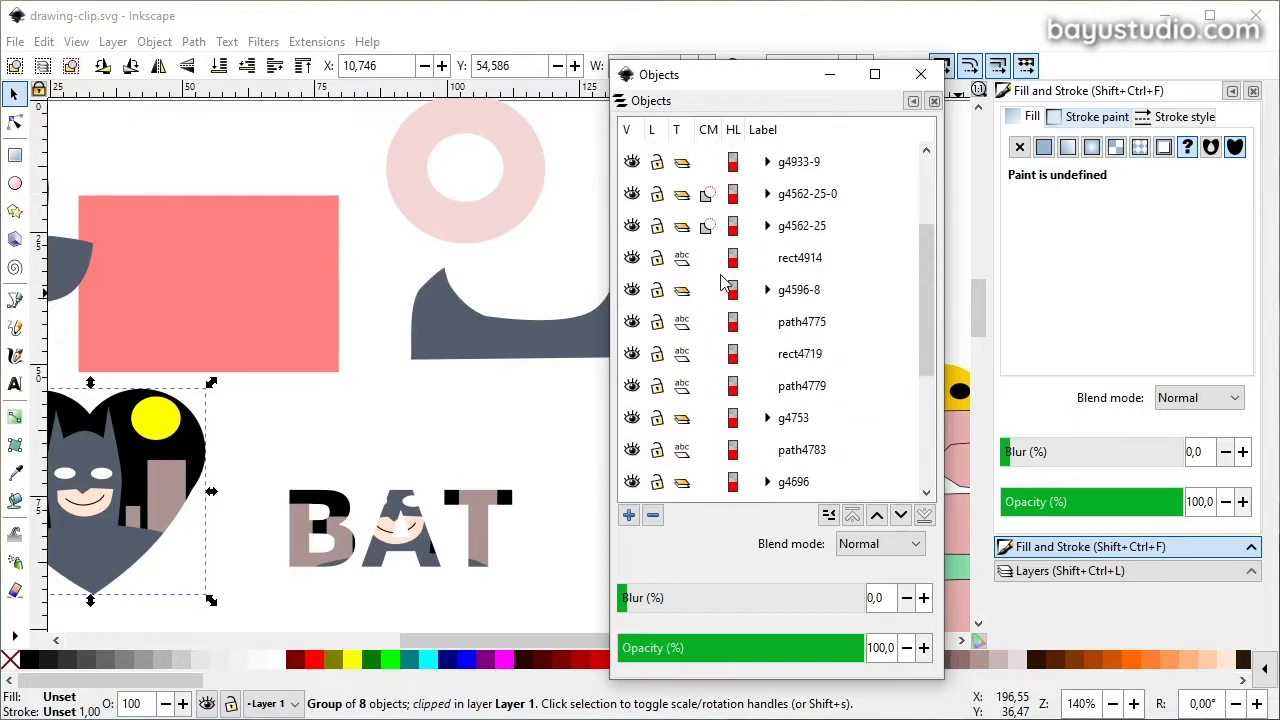
scroll(724, 287, "up", 2)
left_click(705, 196)
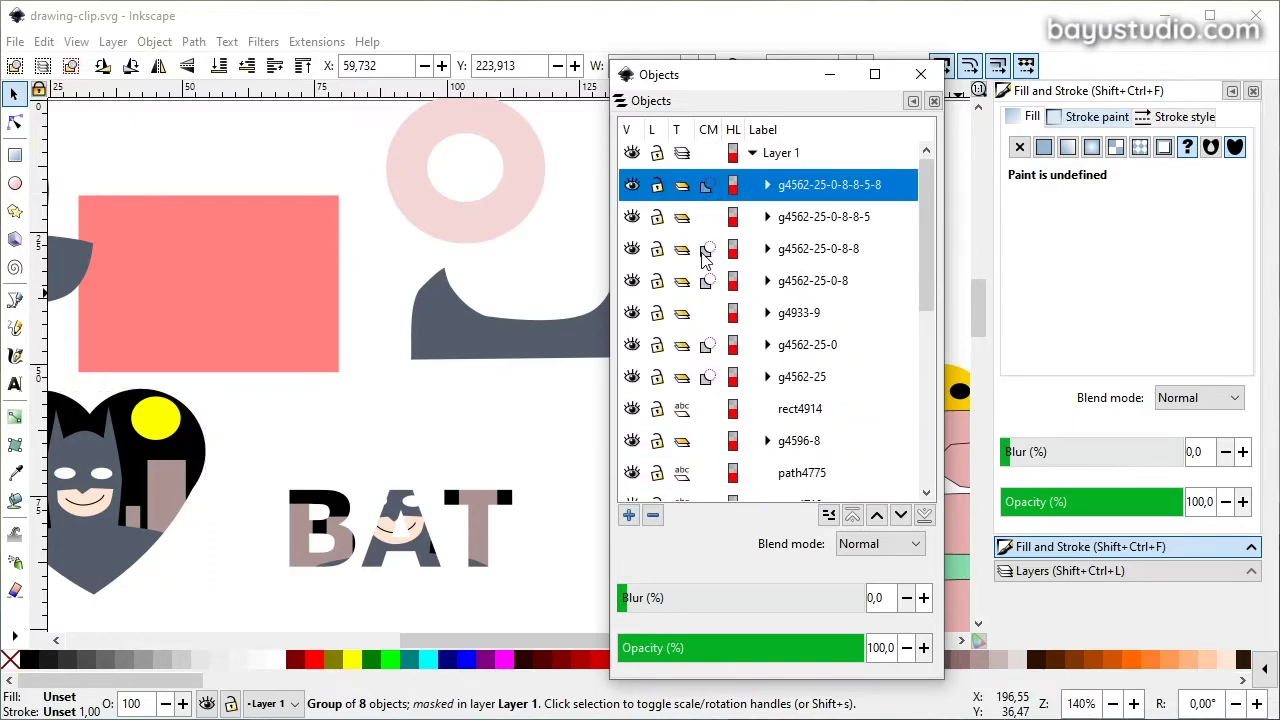
scroll(708, 290, "down", 3)
scroll(716, 342, "down", 1)
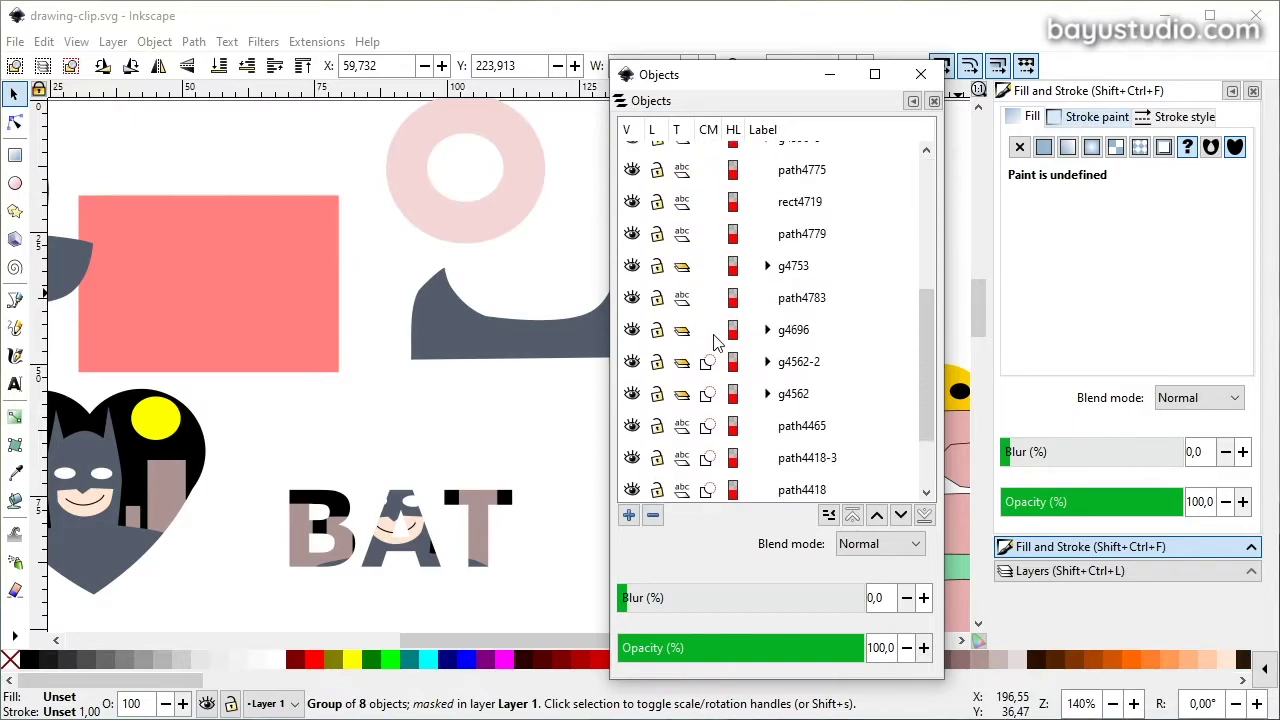
scroll(753, 420, "down", 1)
left_click(706, 262)
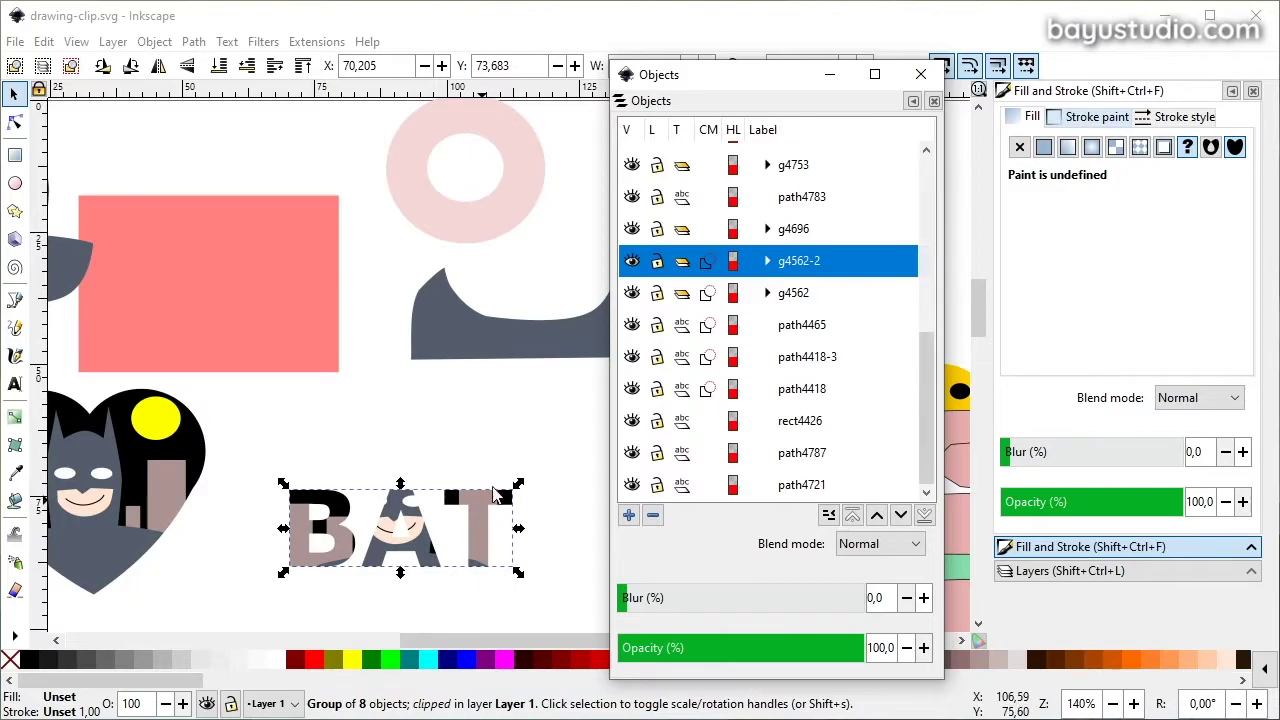
left_click(598, 524)
left_click(503, 540)
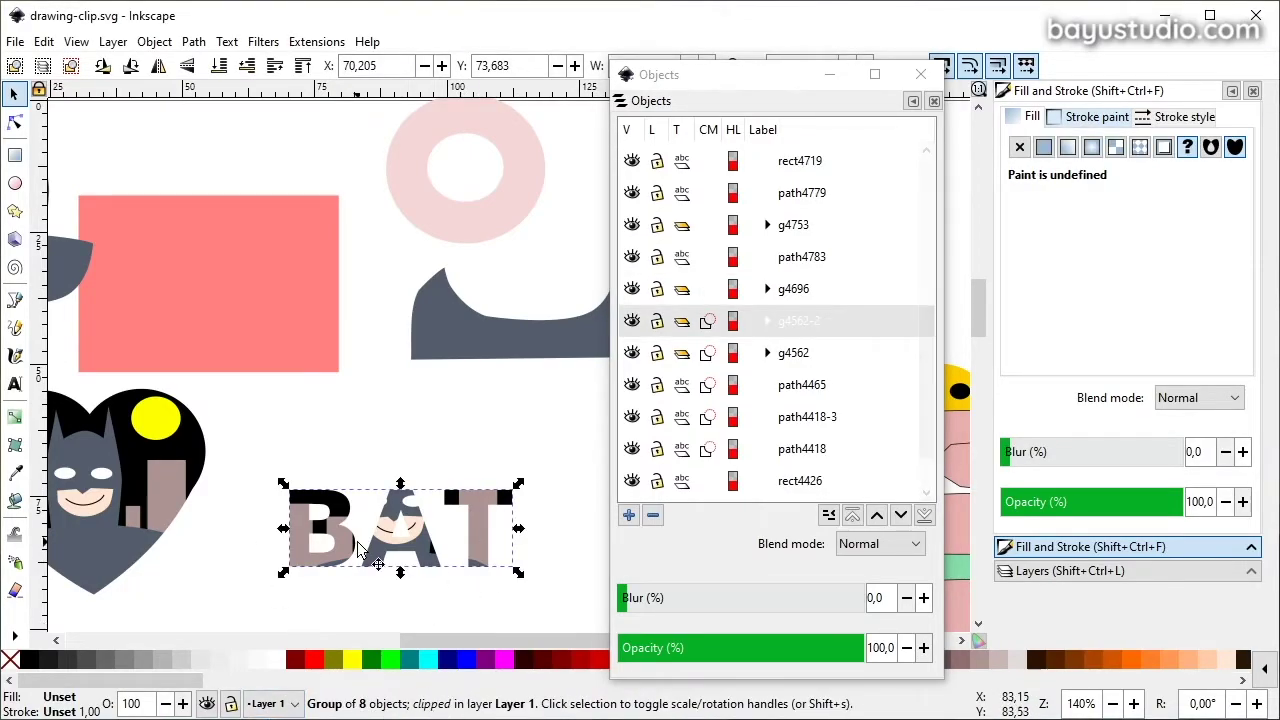
scroll(397, 489, "down", 5)
scroll(397, 489, "down", 5)
scroll(397, 489, "down", 5)
left_click(397, 489)
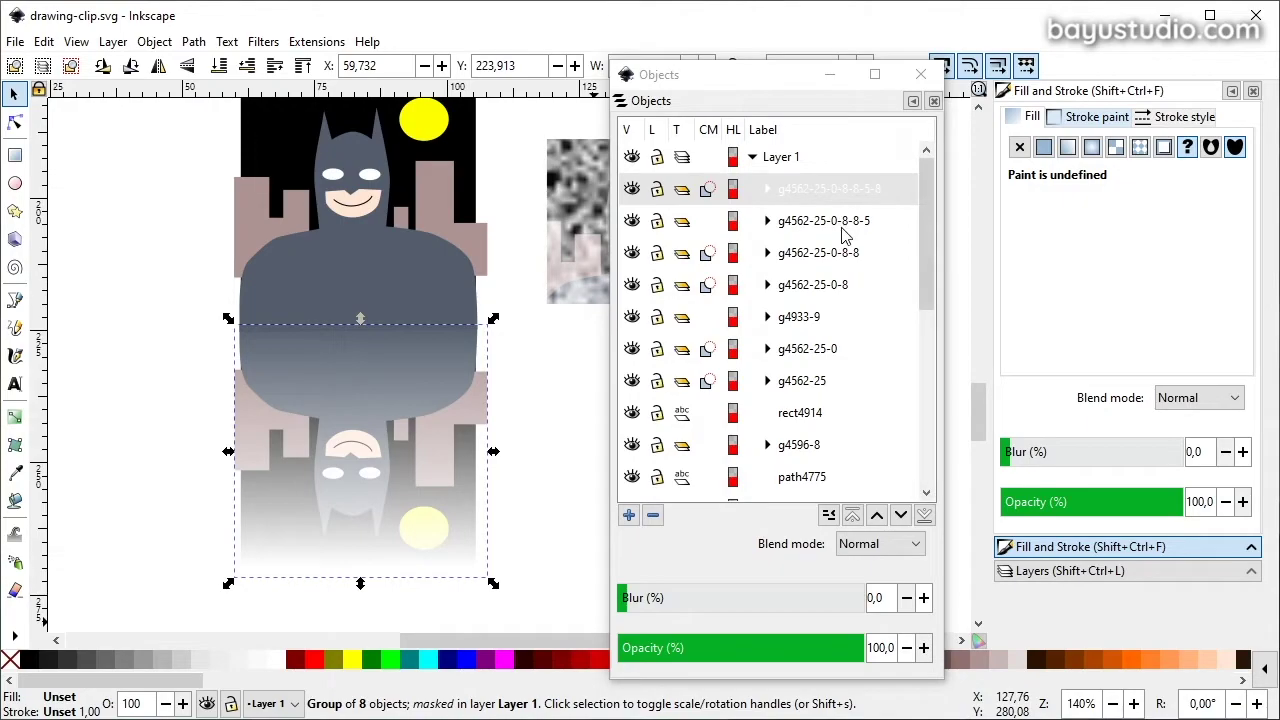
left_click(753, 156)
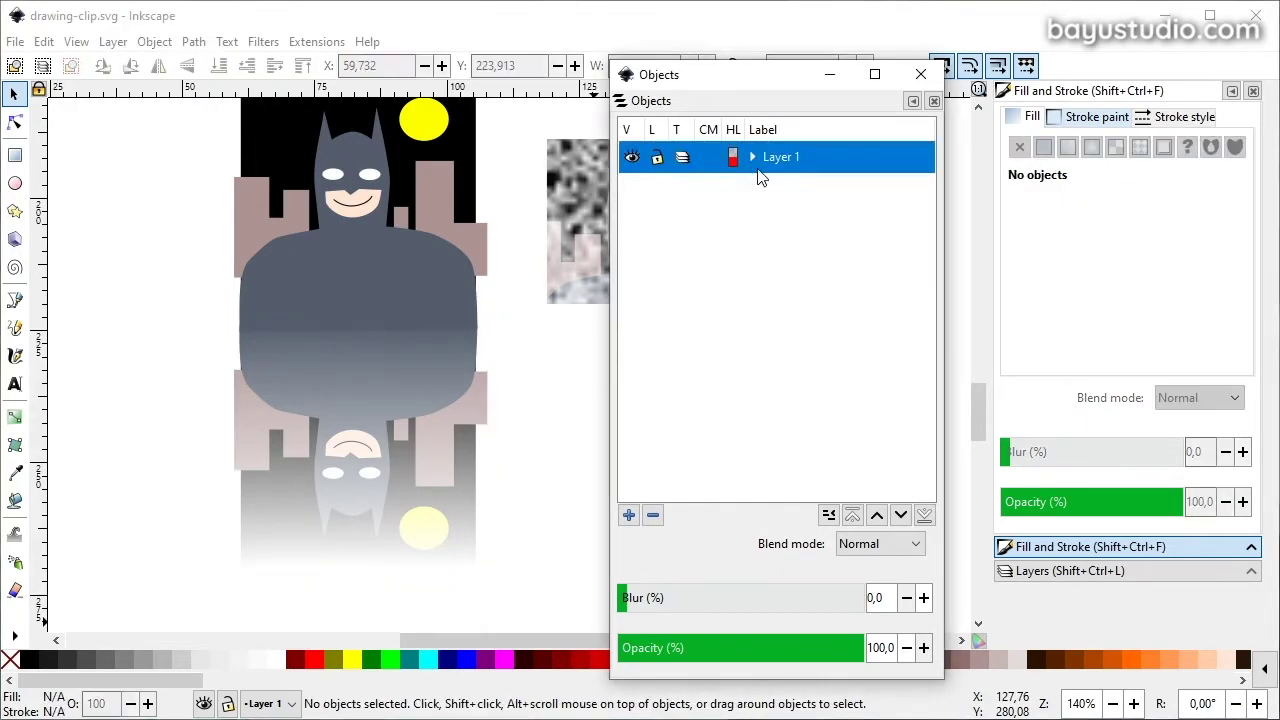
left_click_drag(926, 465, 922, 240)
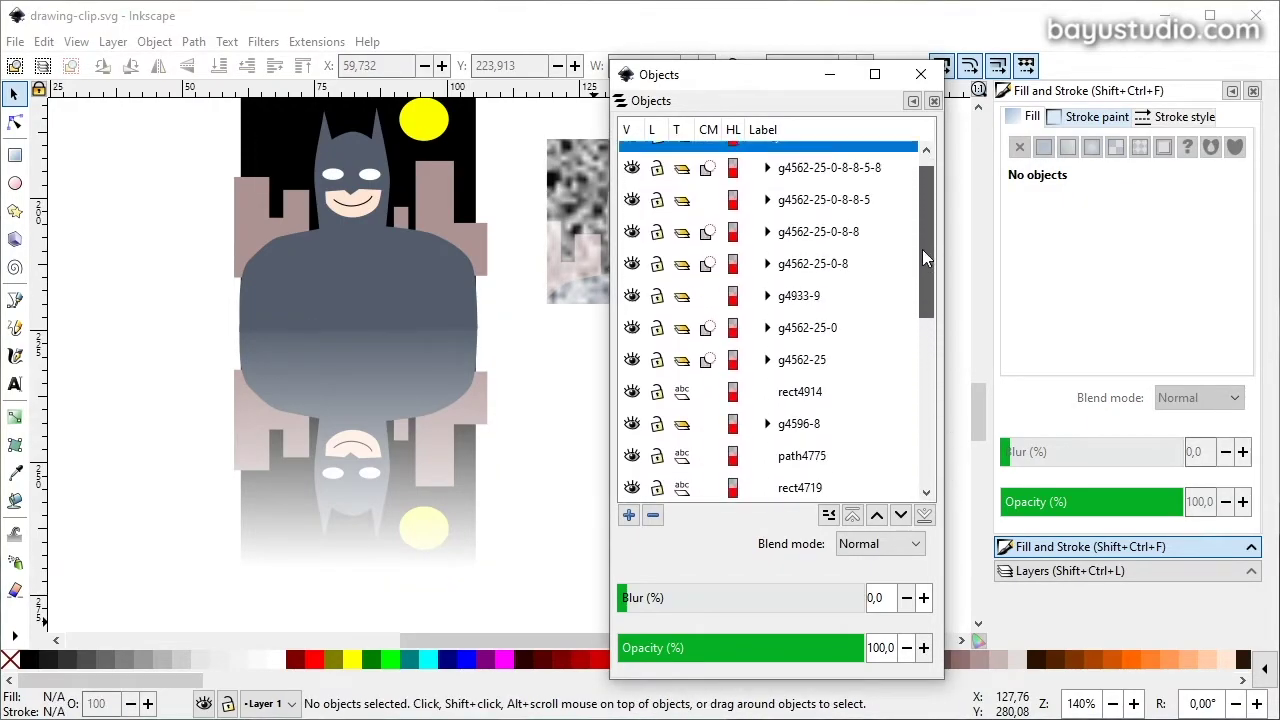
left_click_drag(680, 75, 690, 61)
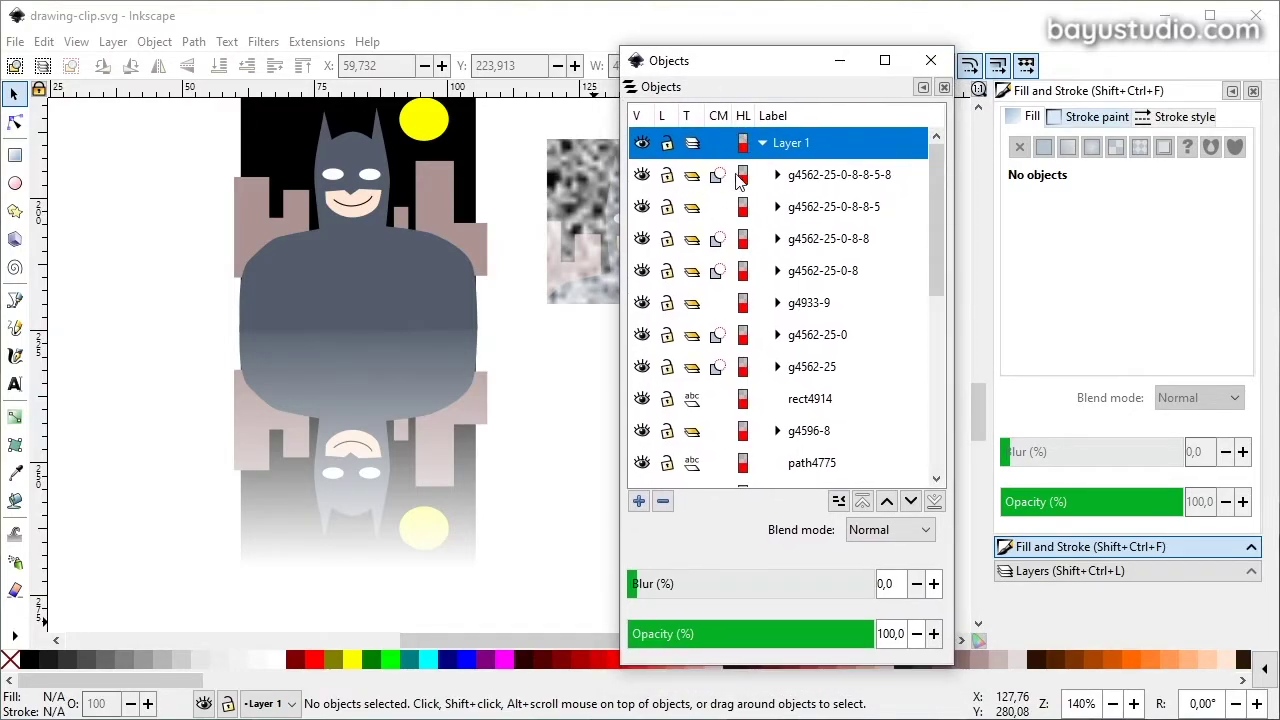
scroll(534, 463, "down", 5)
scroll(534, 463, "down", 1)
left_click(443, 391)
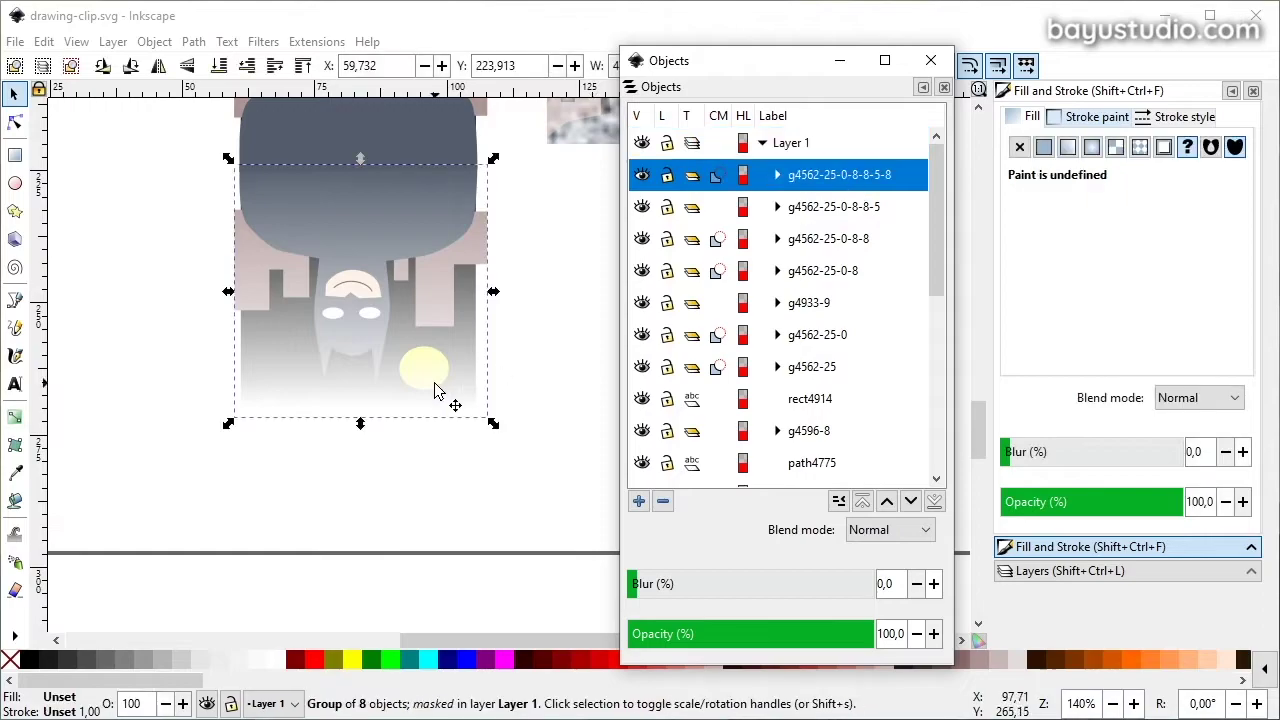
scroll(490, 325, "up", 3)
scroll(497, 325, "up", 2)
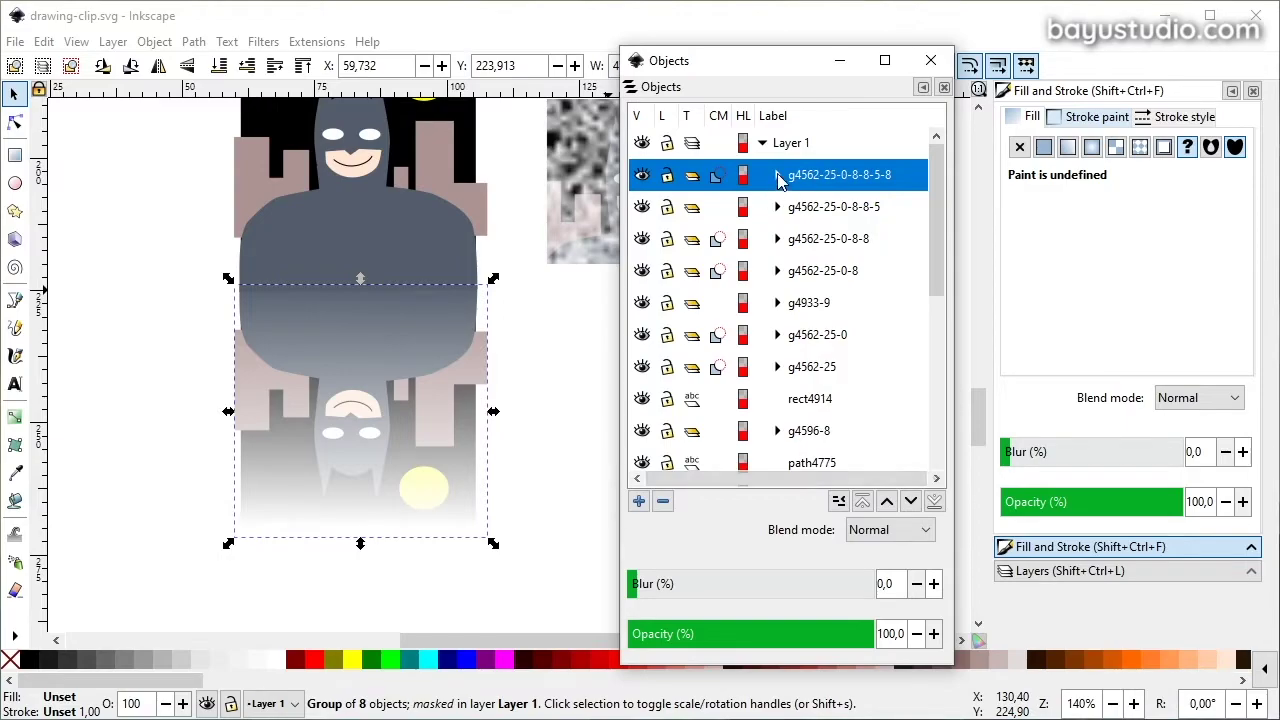
left_click(777, 177)
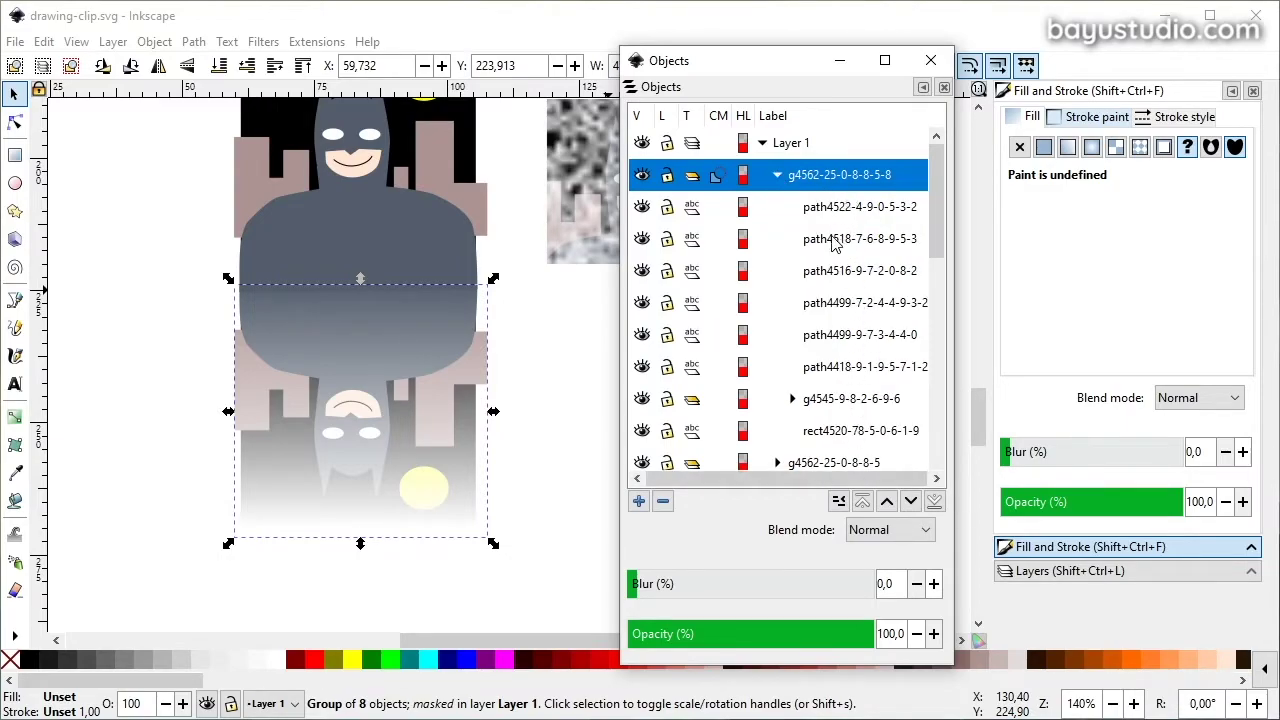
left_click(840, 210)
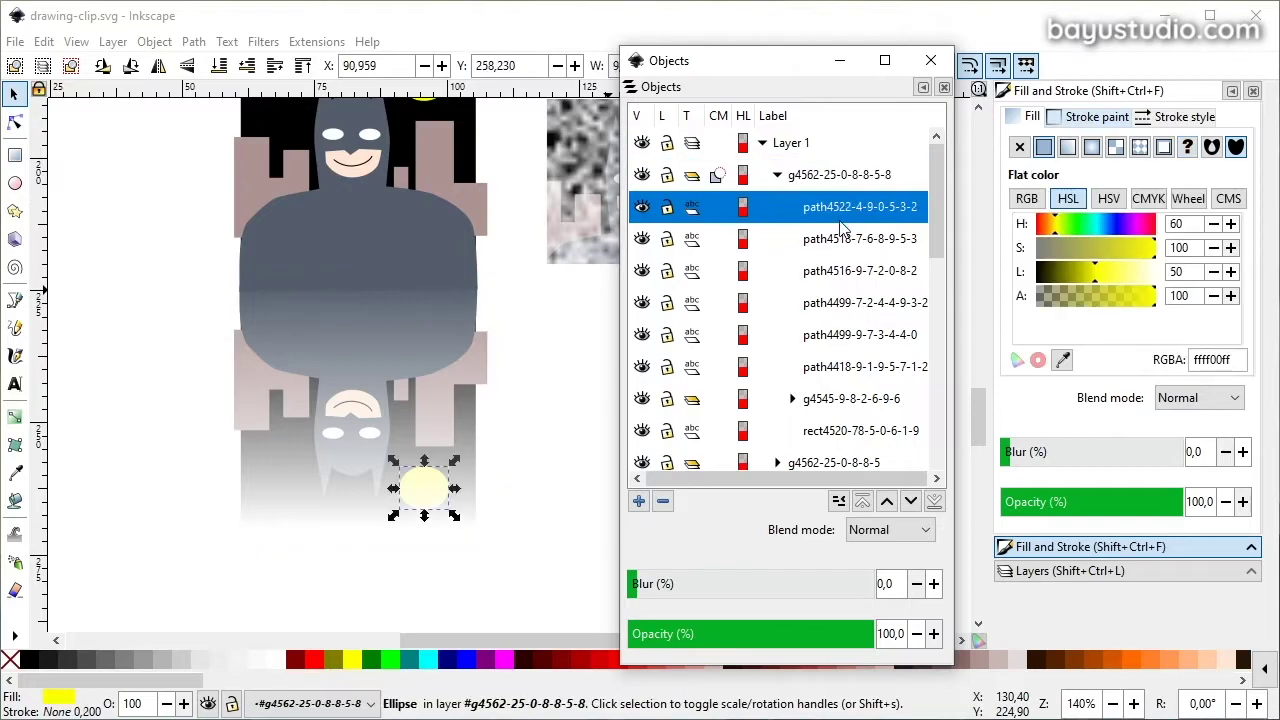
left_click(842, 242)
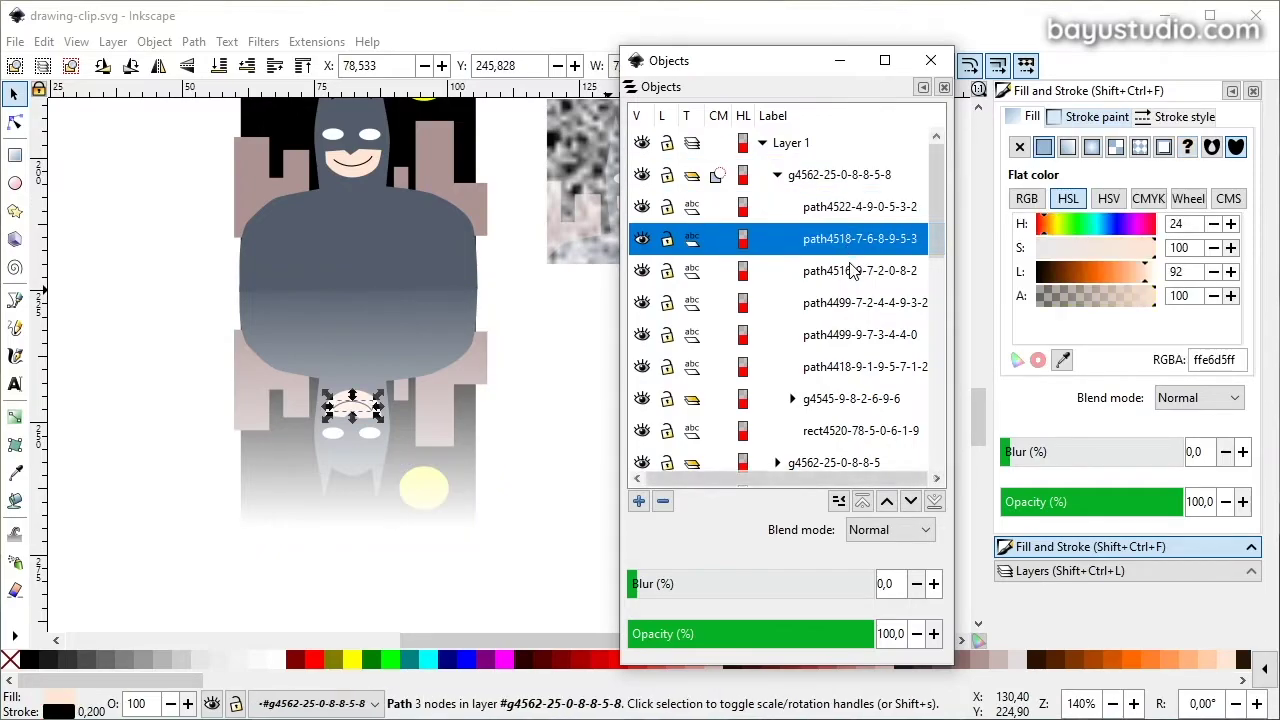
left_click(857, 276)
left_click(860, 304)
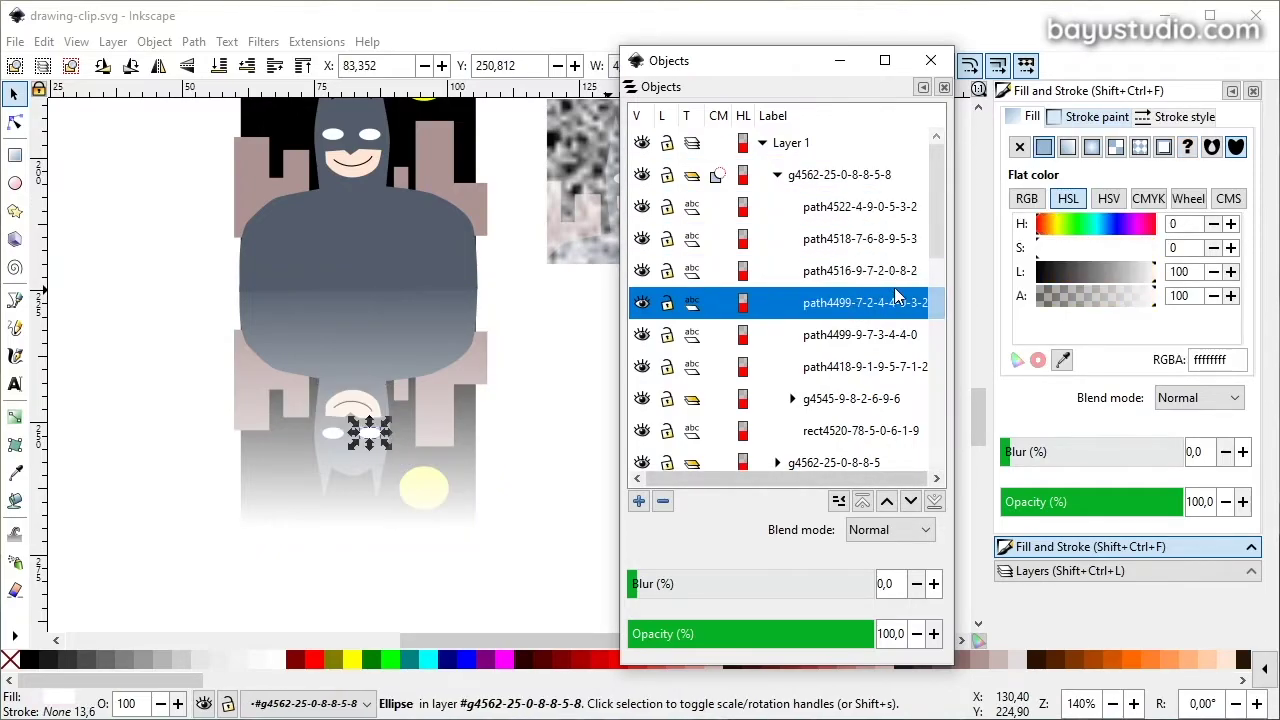
scroll(660, 412, "down", 4)
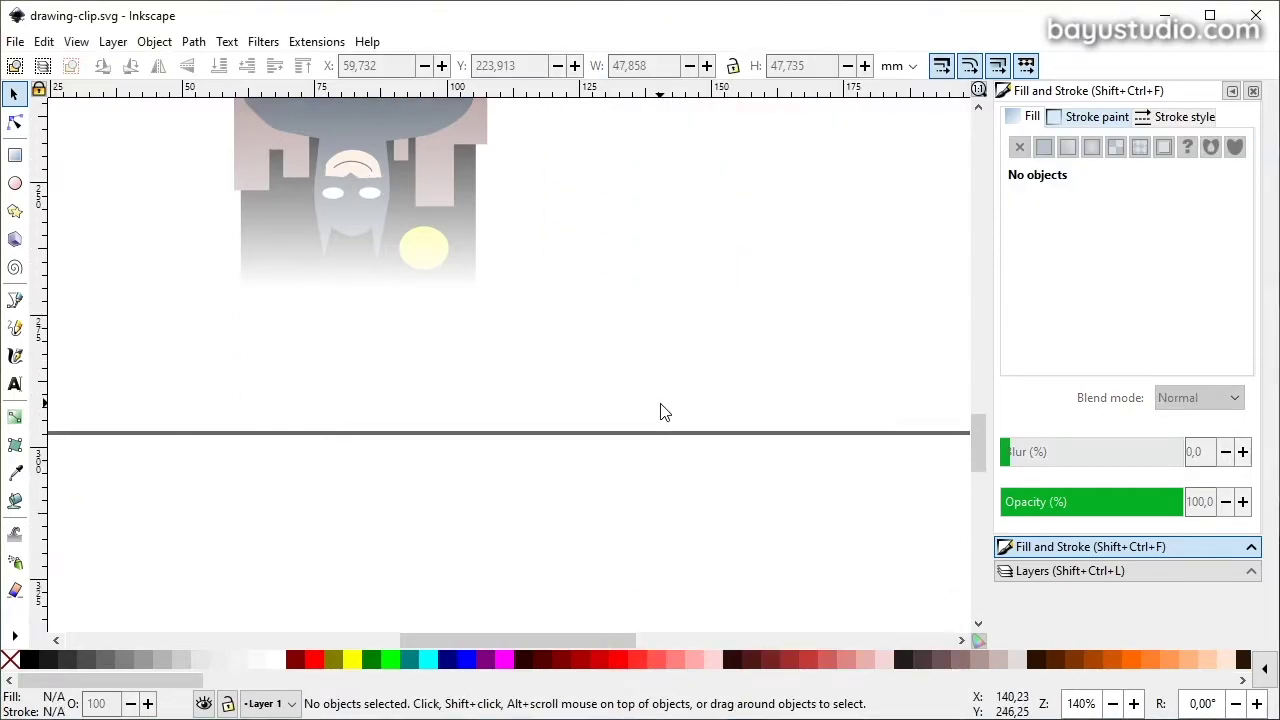
scroll(660, 412, "down", 4)
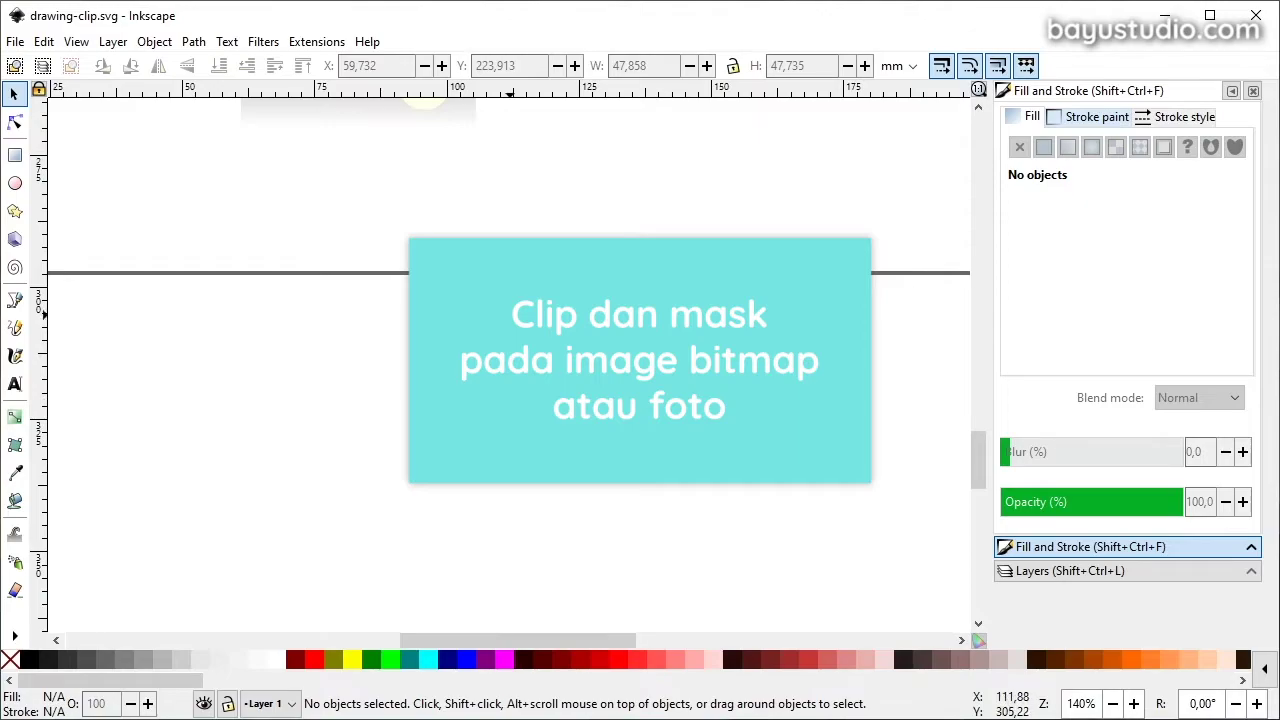
scroll(507, 340, "down", 1)
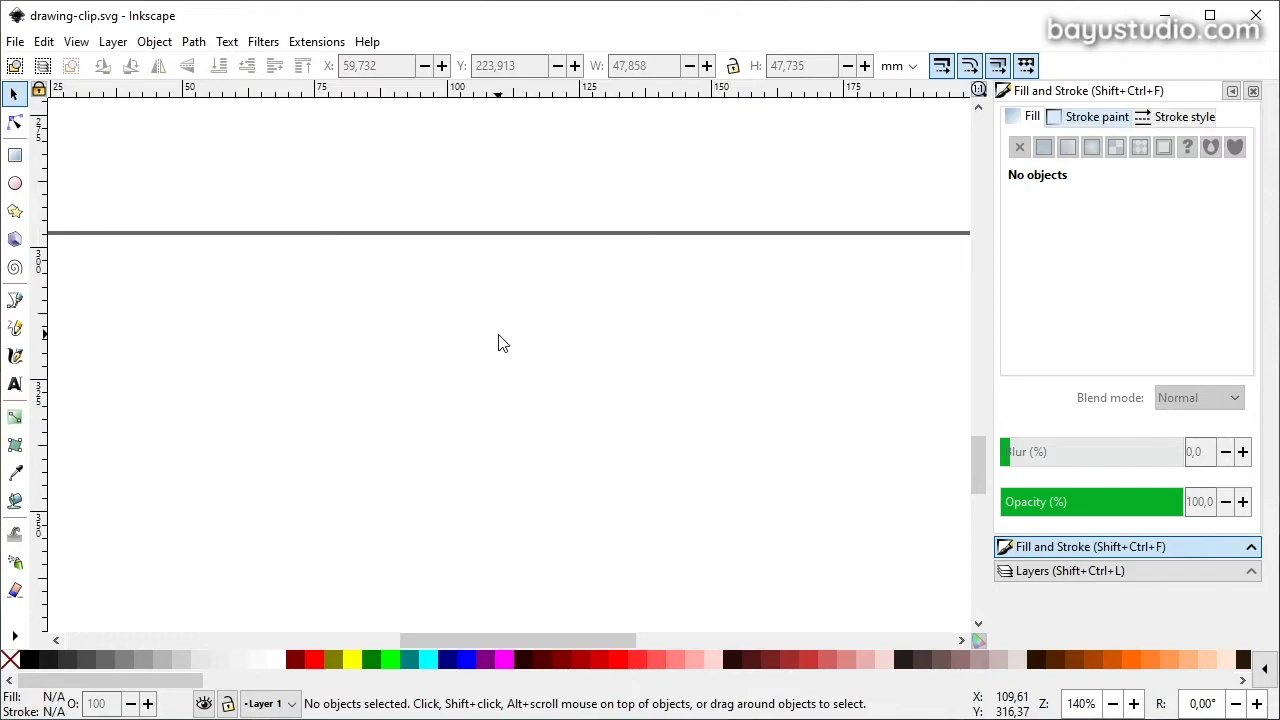
Open the Import dialog, check the file type list, and close it without importing.
left_click(16, 43)
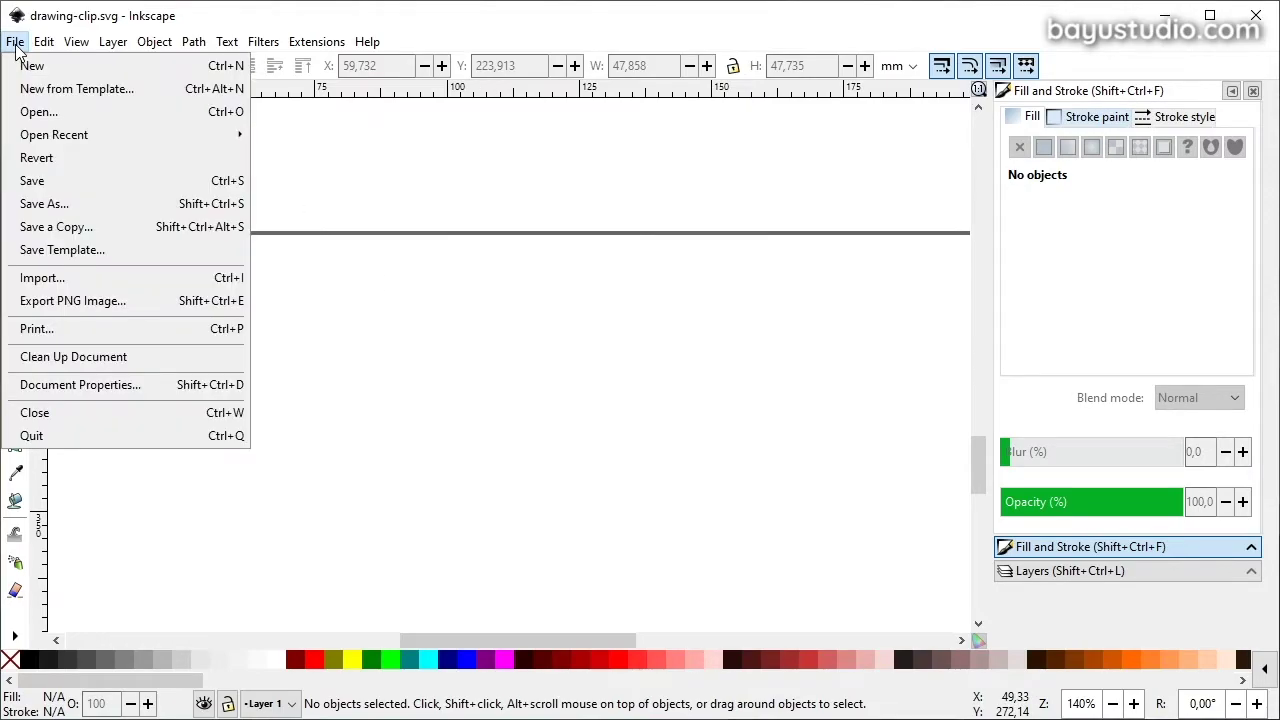
left_click(84, 280)
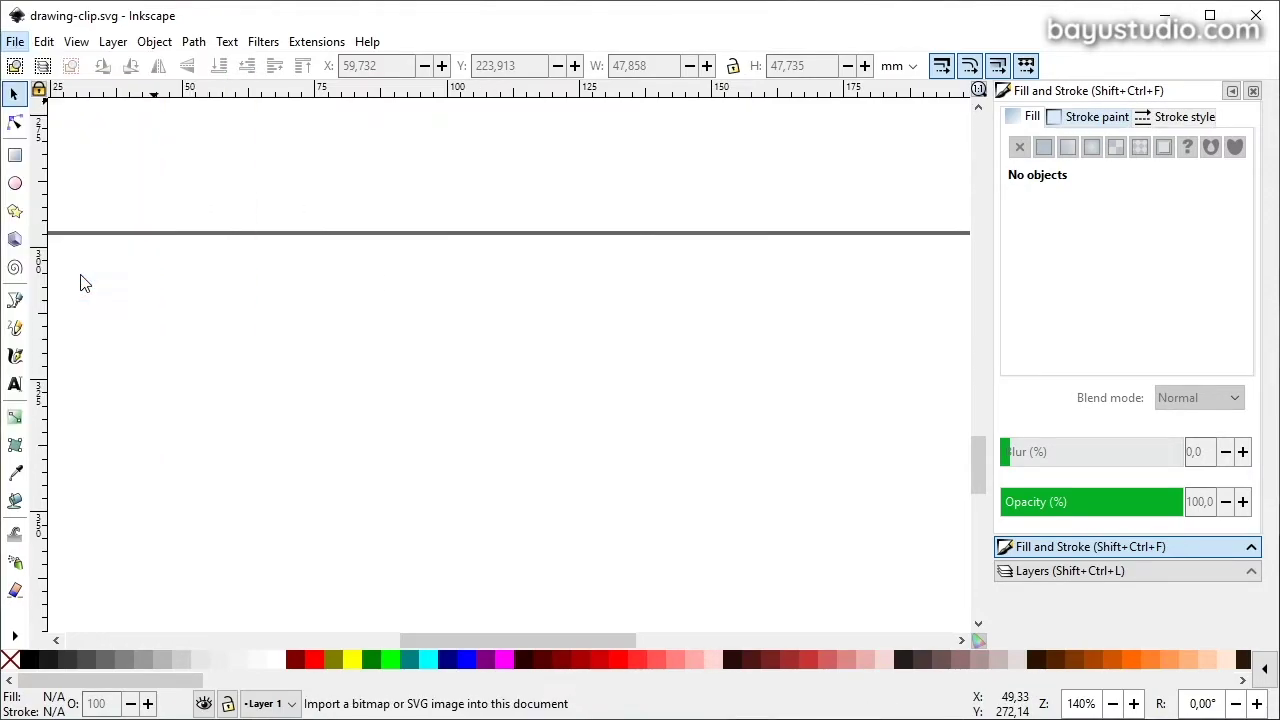
left_click_drag(321, 56, 464, 105)
left_click(566, 506)
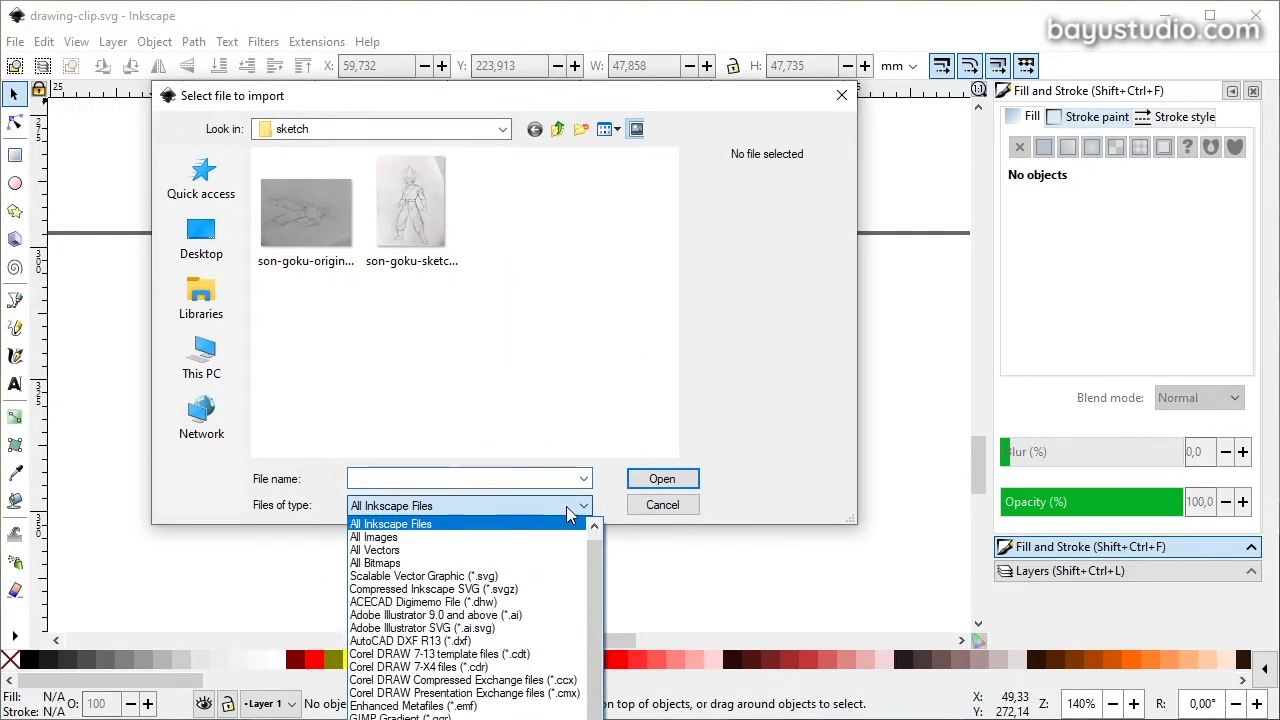
left_click(448, 507)
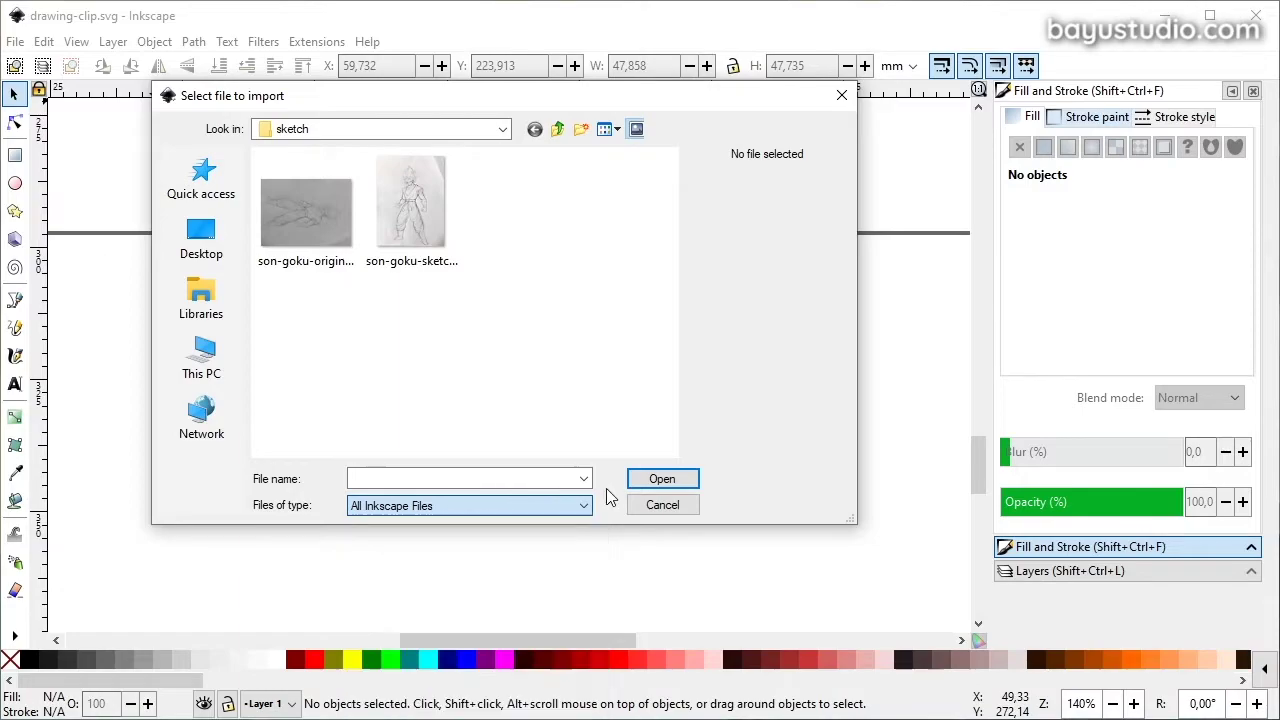
left_click(608, 449)
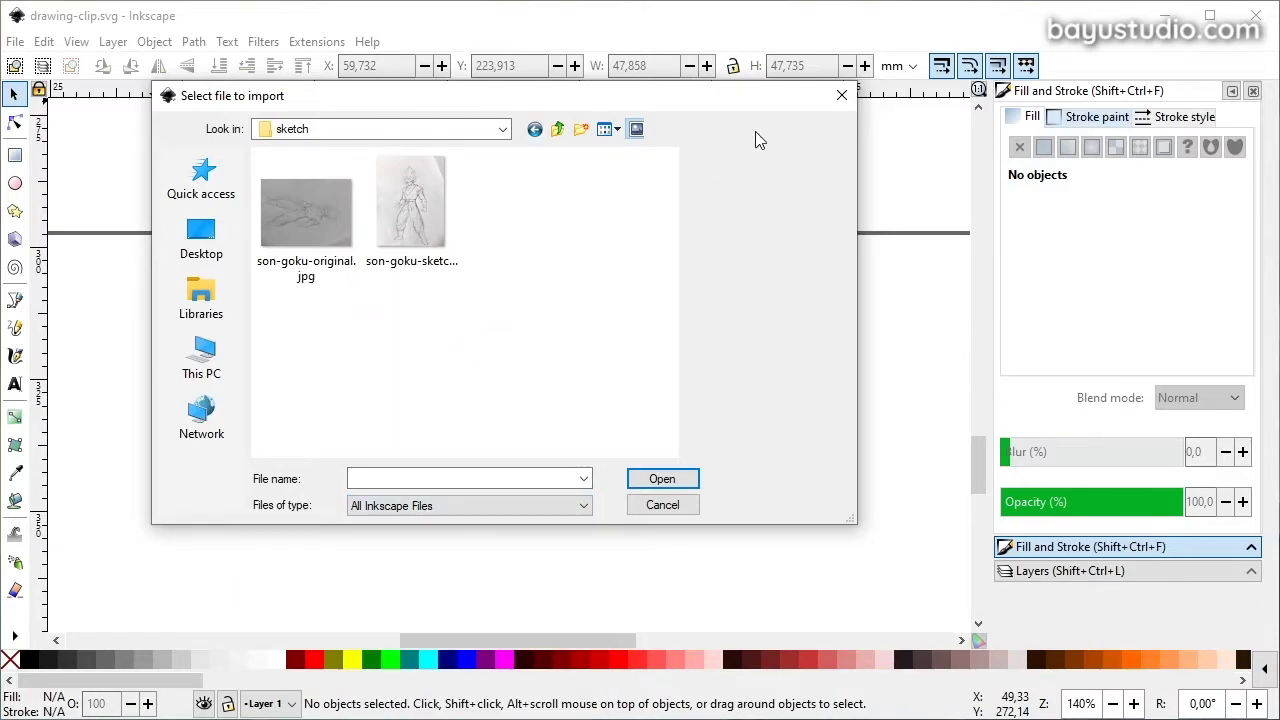
left_click(842, 96)
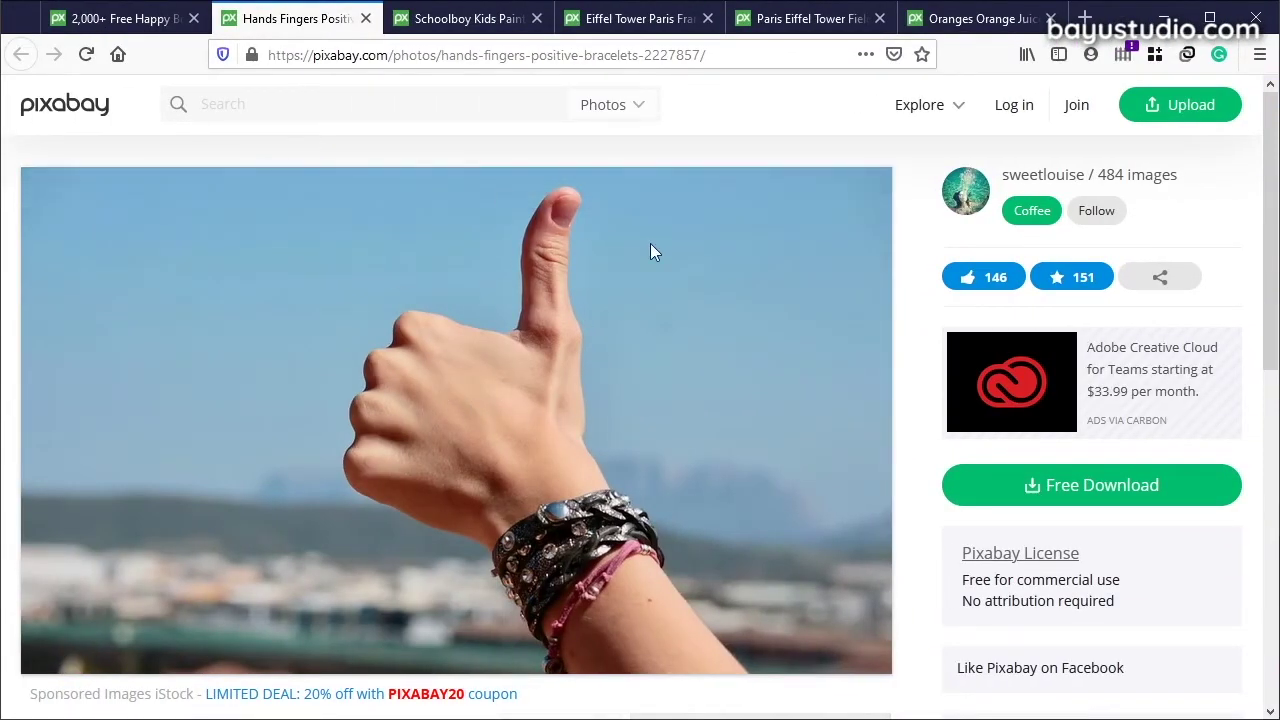
Copy the Pixabay thumbs-up photo with Copy Image and switch back to Inkscape.
scroll(937, 437, "down", 2)
scroll(937, 437, "up", 2)
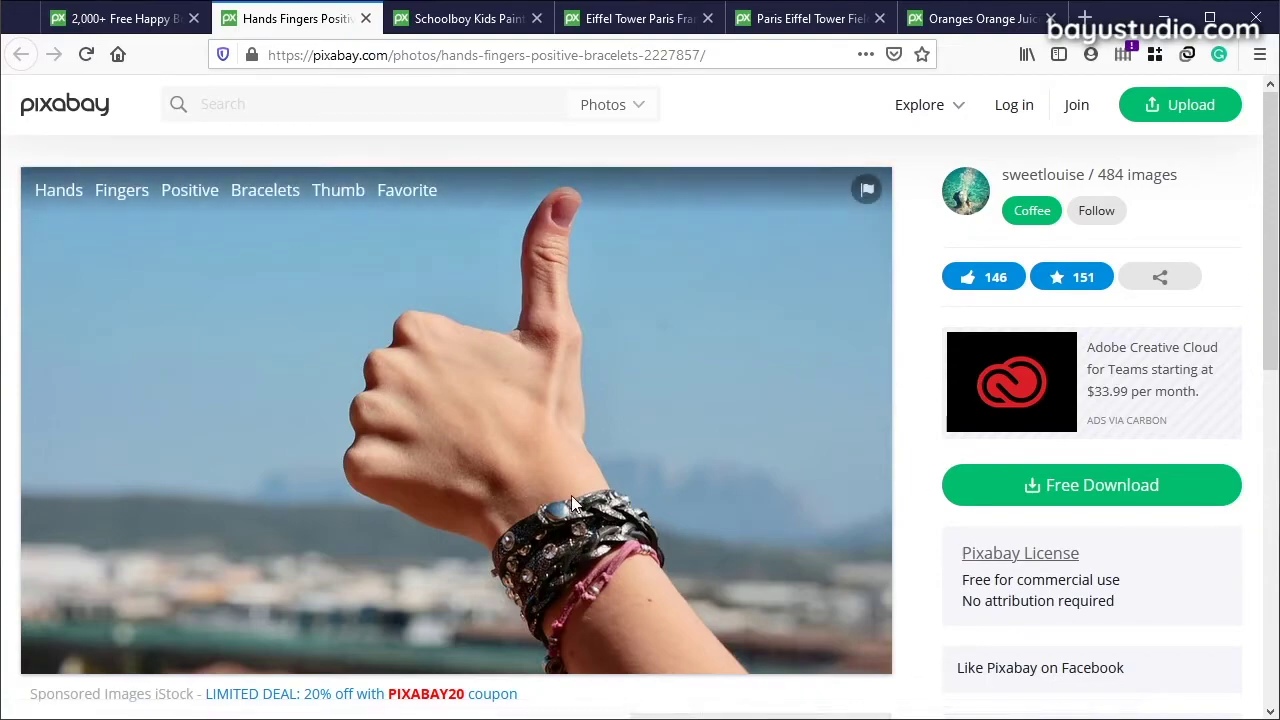
right_click(760, 510)
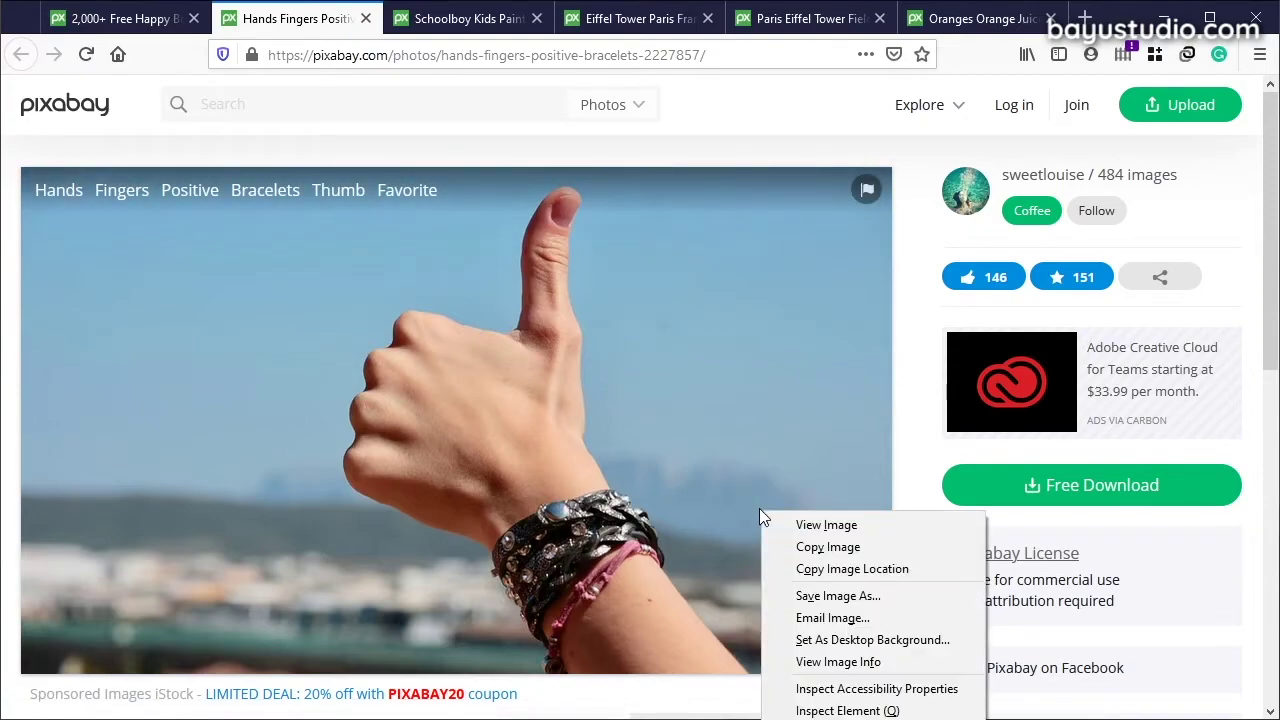
left_click(822, 550)
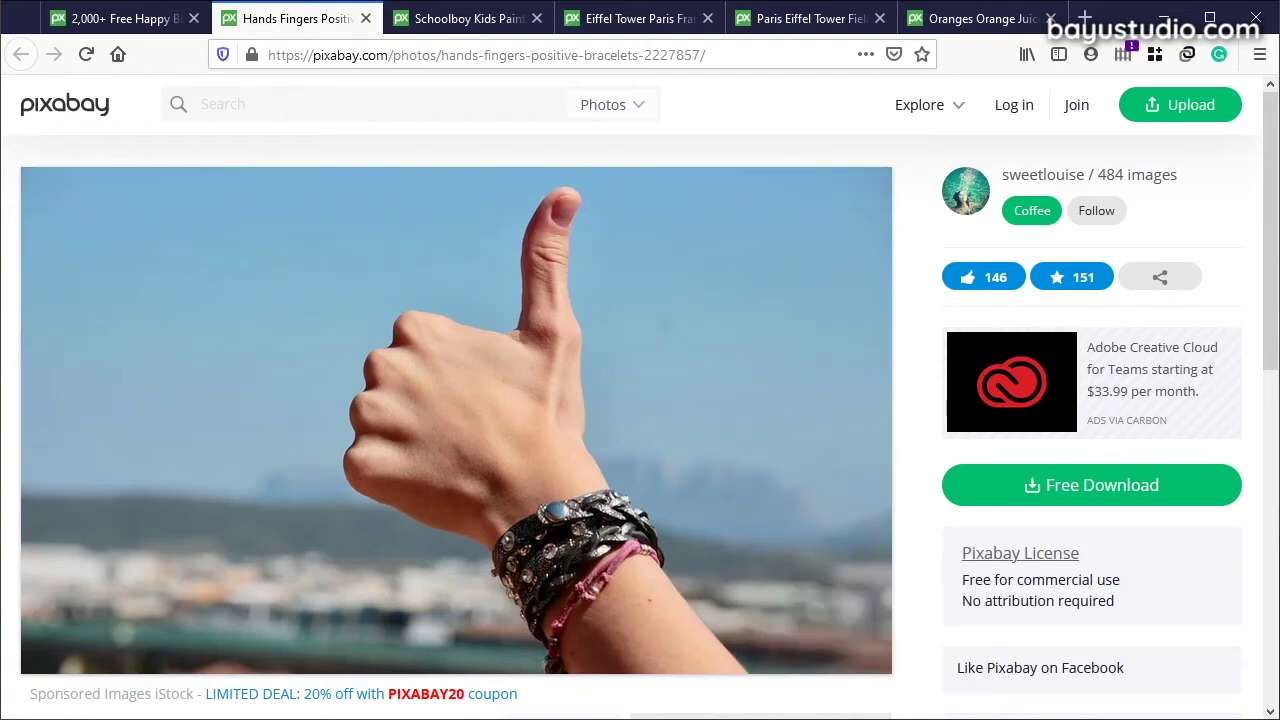
key("alt+Tab")
key("ctrl+v")
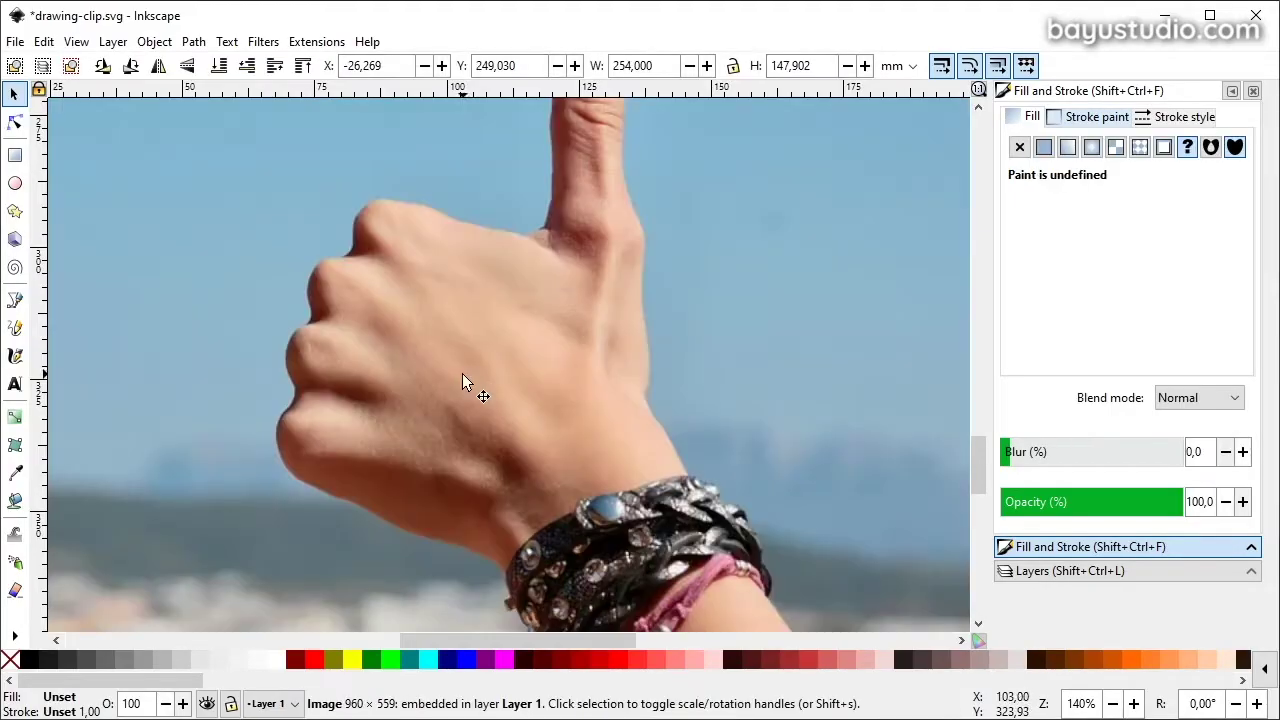
scroll(525, 433, "down", 3)
scroll(526, 434, "down", 1)
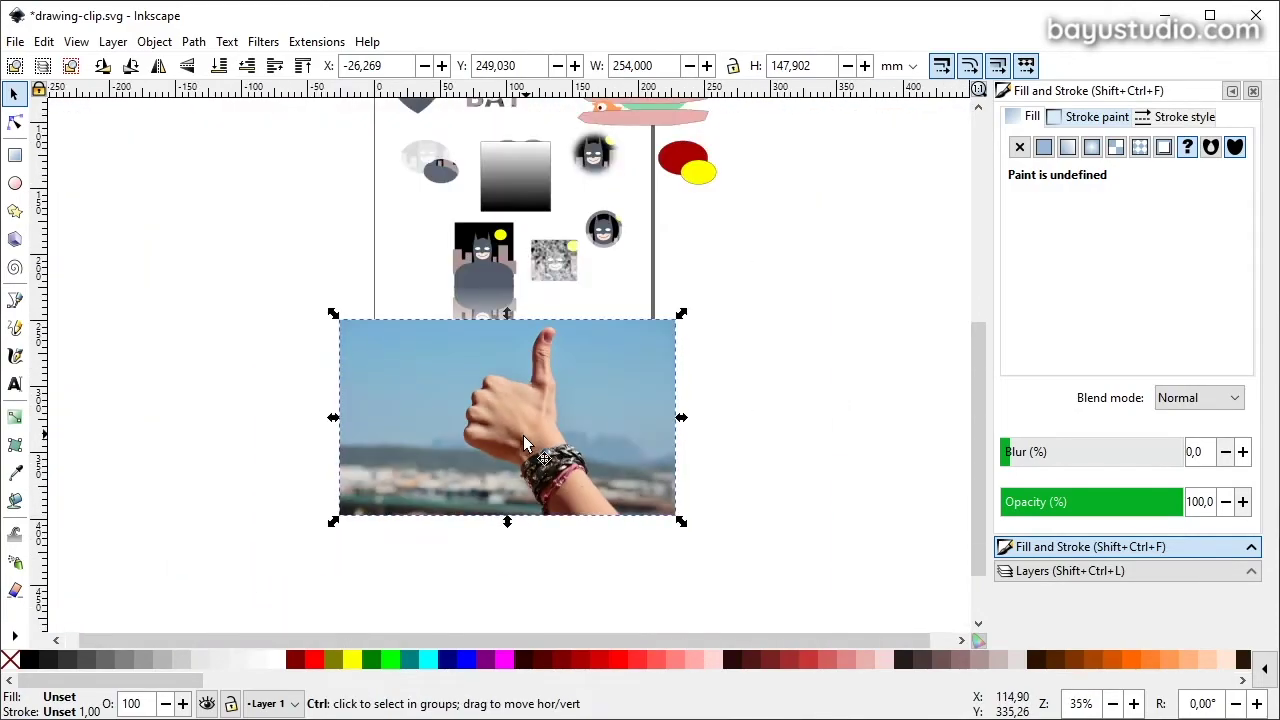
scroll(538, 493, "up", 1, "ctrl")
scroll(555, 240, "up", 1, "ctrl")
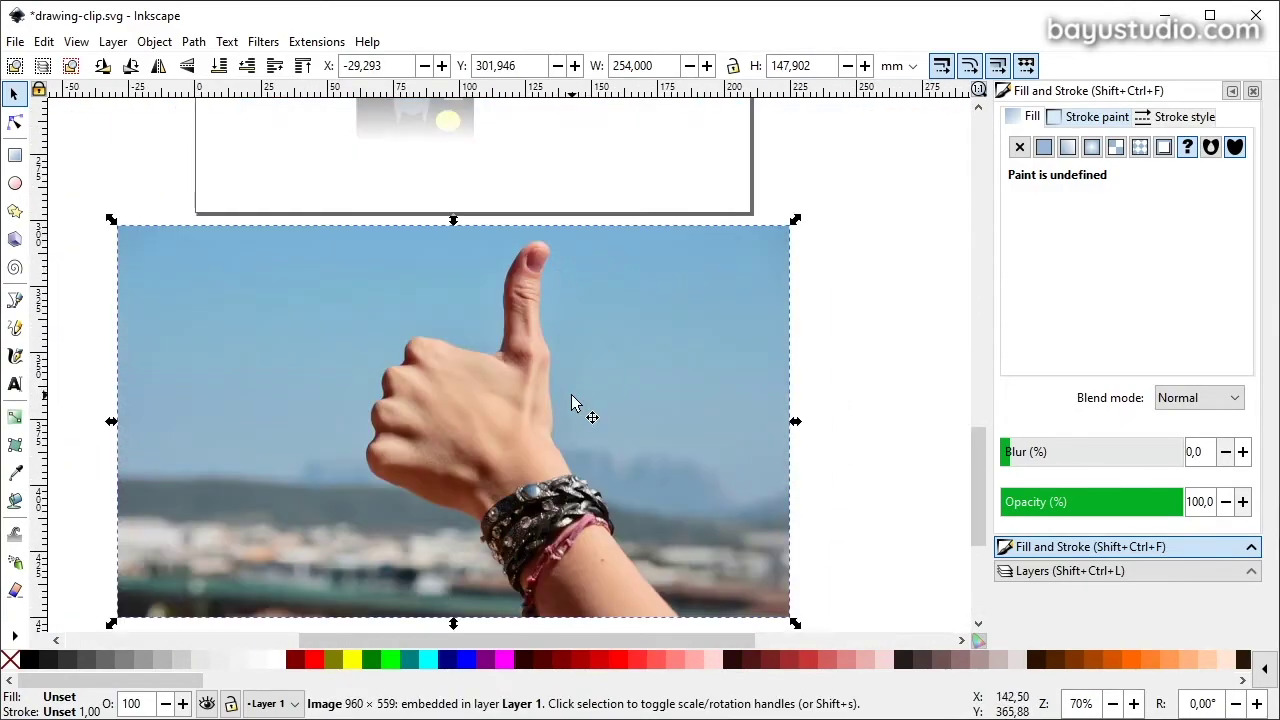
scroll(571, 400, "down", 2)
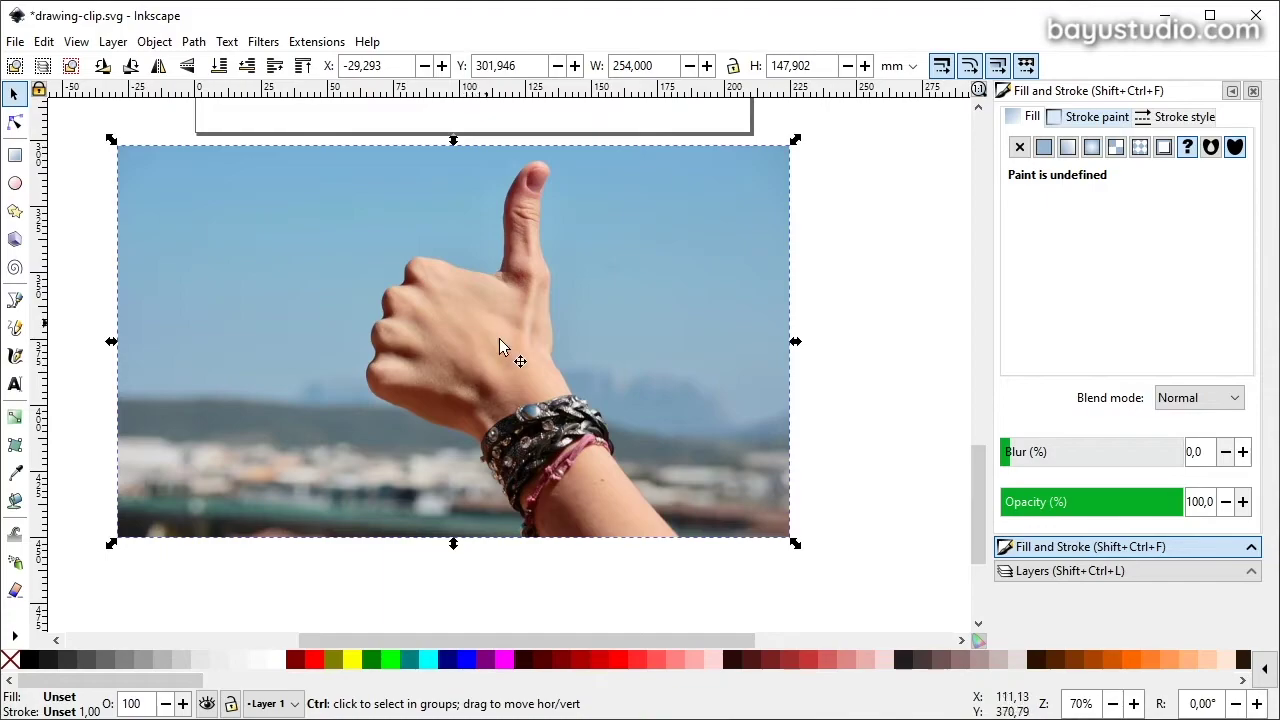
scroll(519, 321, "up", 1, "ctrl")
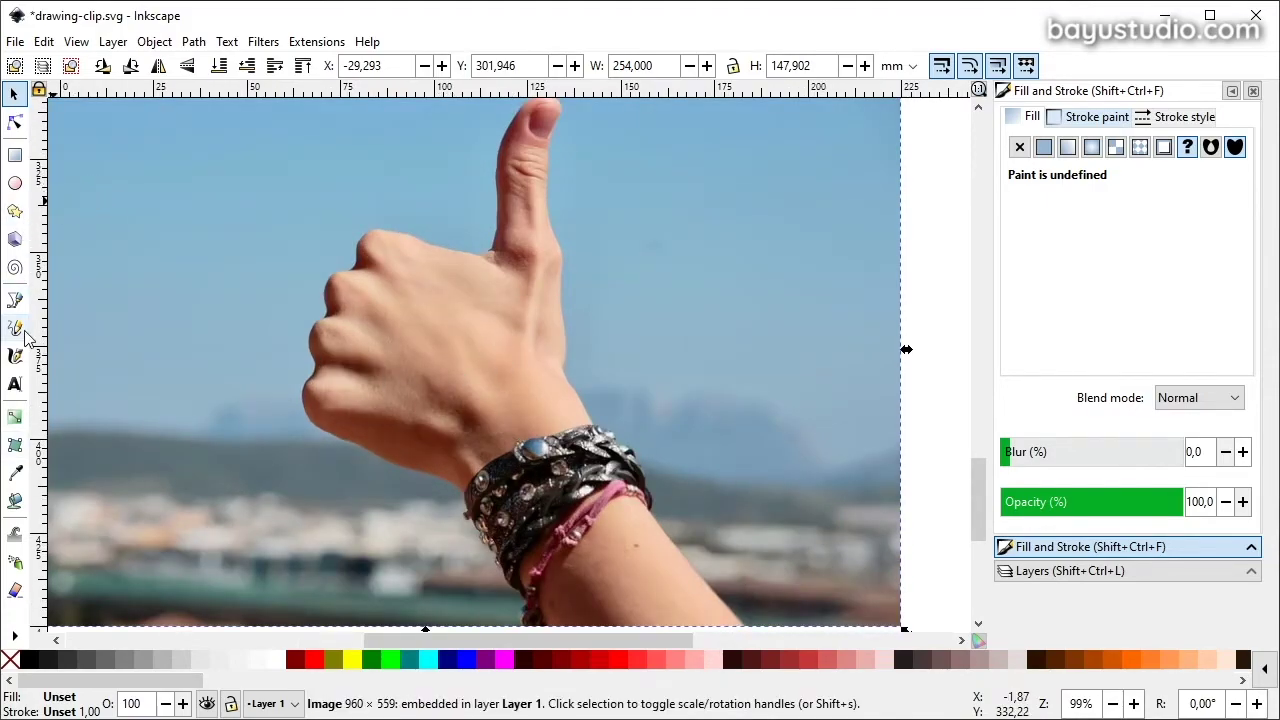
Start a Bezier path at the thumb's base and trace up around the thumb tip to its right edge.
left_click(15, 299)
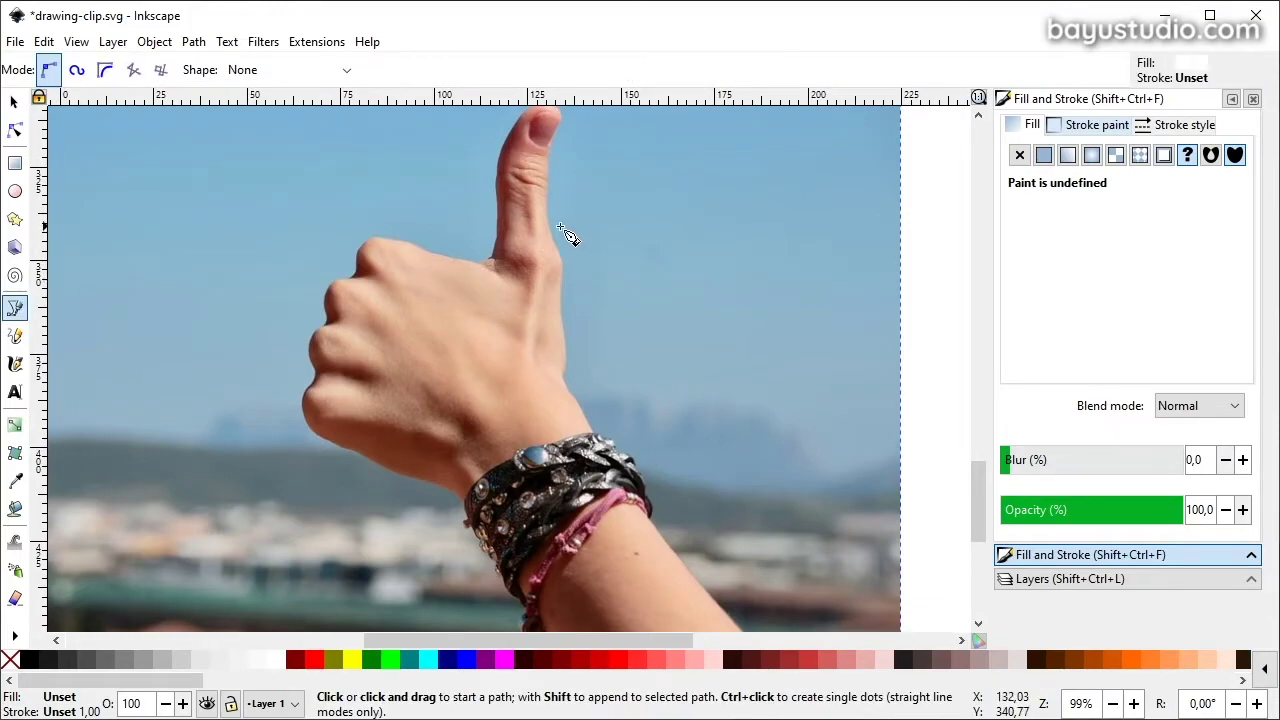
scroll(585, 238, "up", 2)
scroll(545, 300, "up", 1, "ctrl")
scroll(420, 437, "up", 1, "ctrl")
scroll(420, 437, "up", 1, "ctrl")
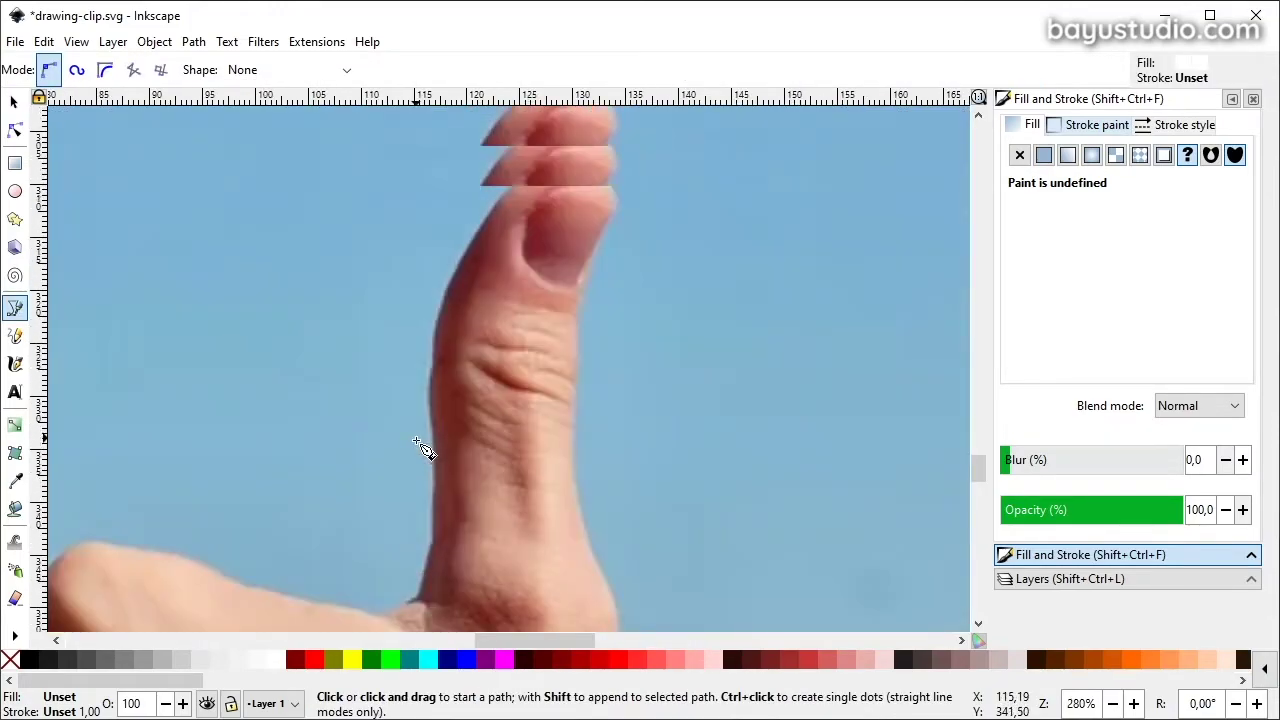
left_click(387, 616)
left_click(424, 601)
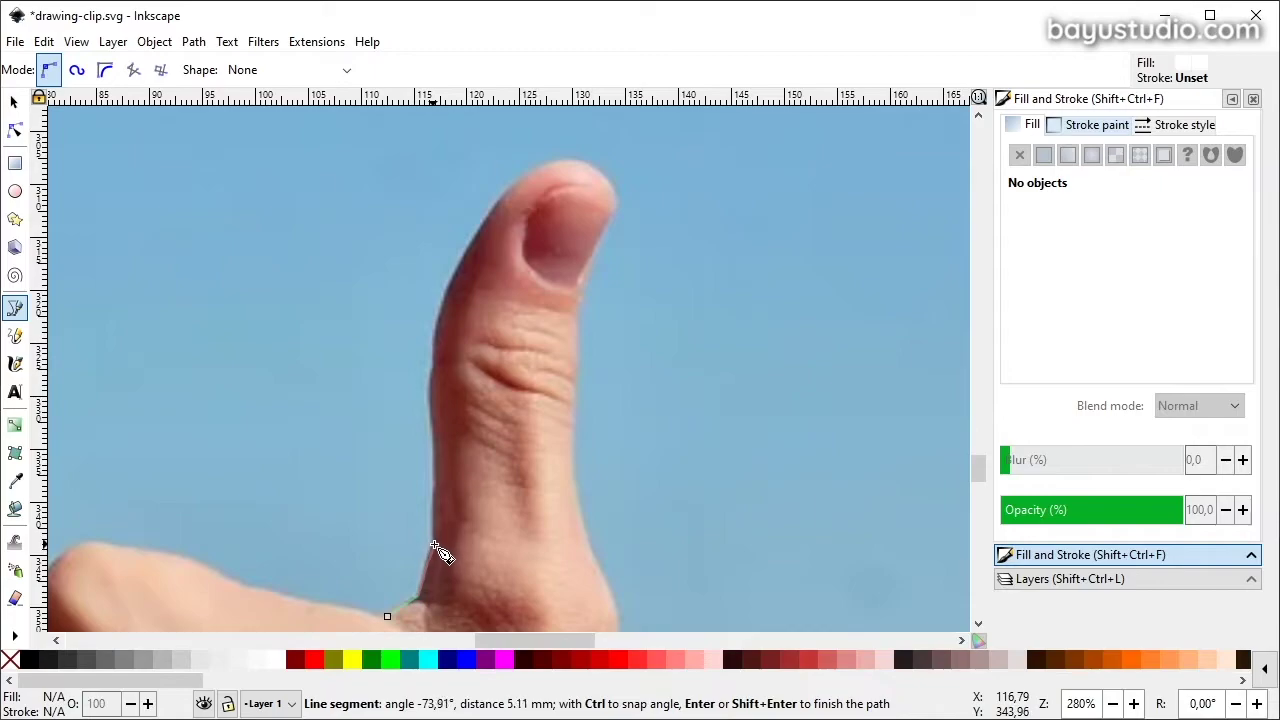
left_click(432, 544)
left_click_drag(434, 481, 441, 479)
left_click_drag(430, 404, 425, 392)
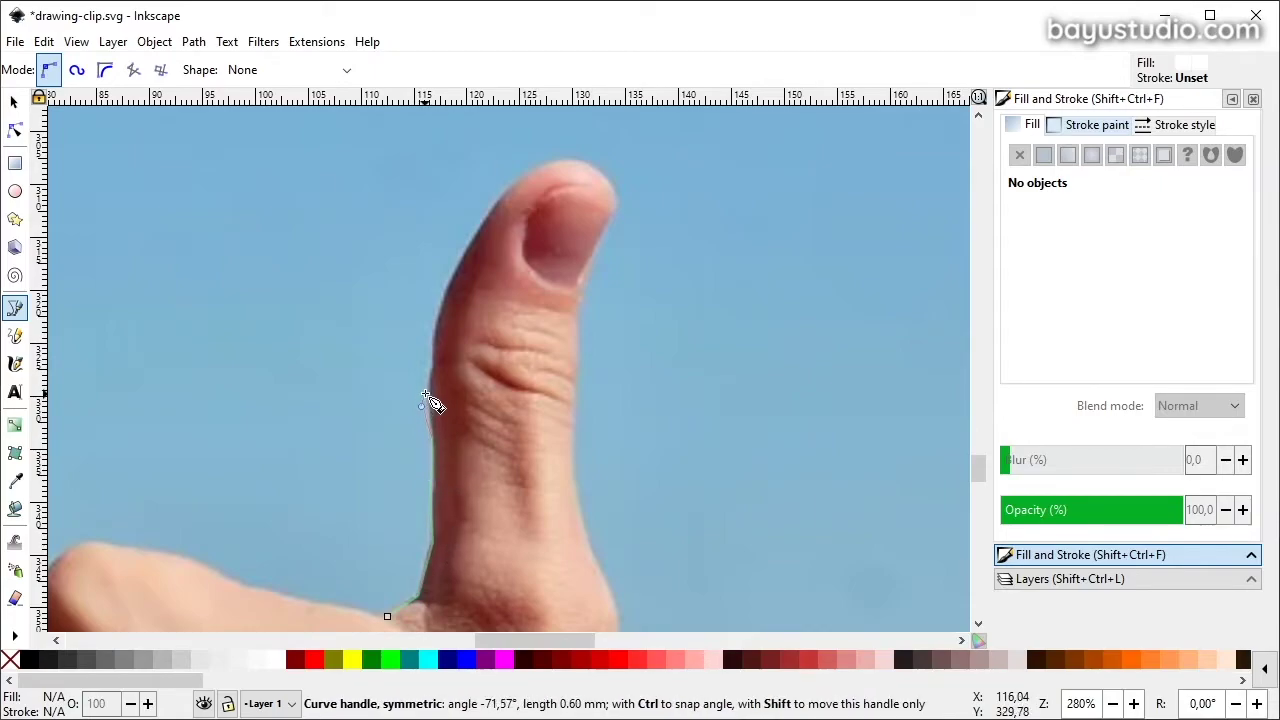
left_click_drag(438, 318, 445, 303)
left_click_drag(507, 190, 523, 175)
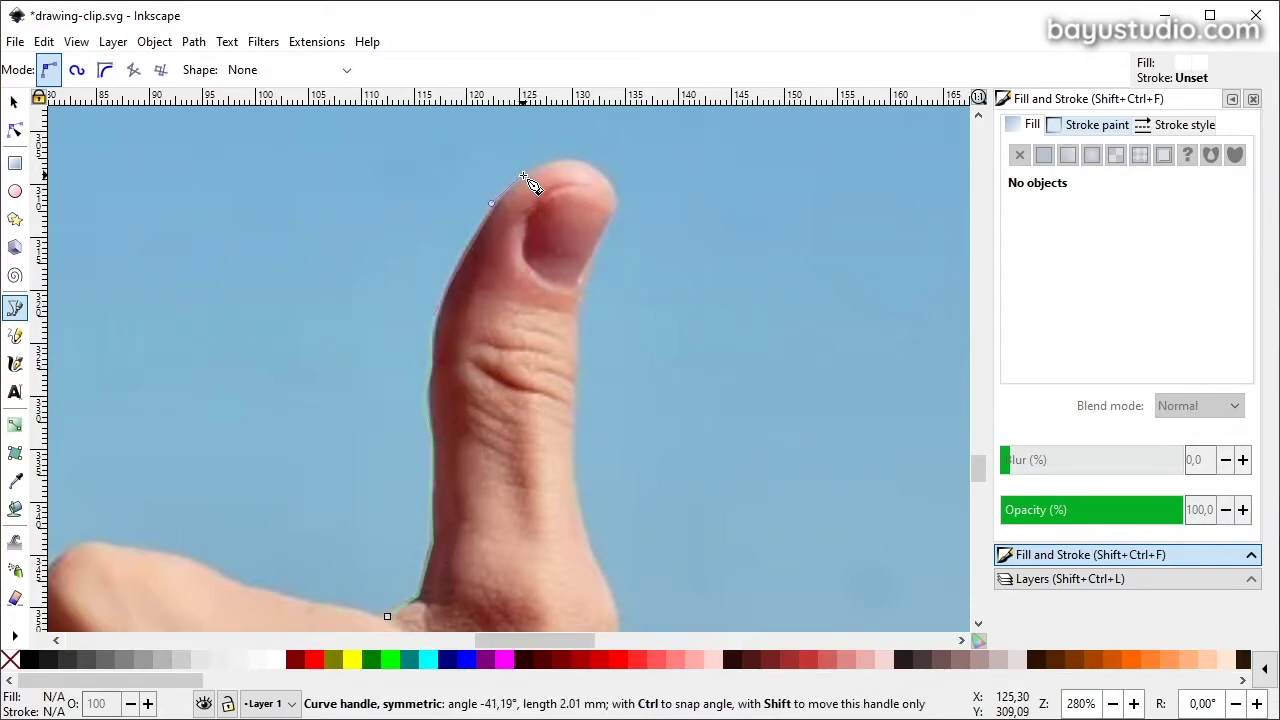
left_click_drag(615, 192, 620, 207)
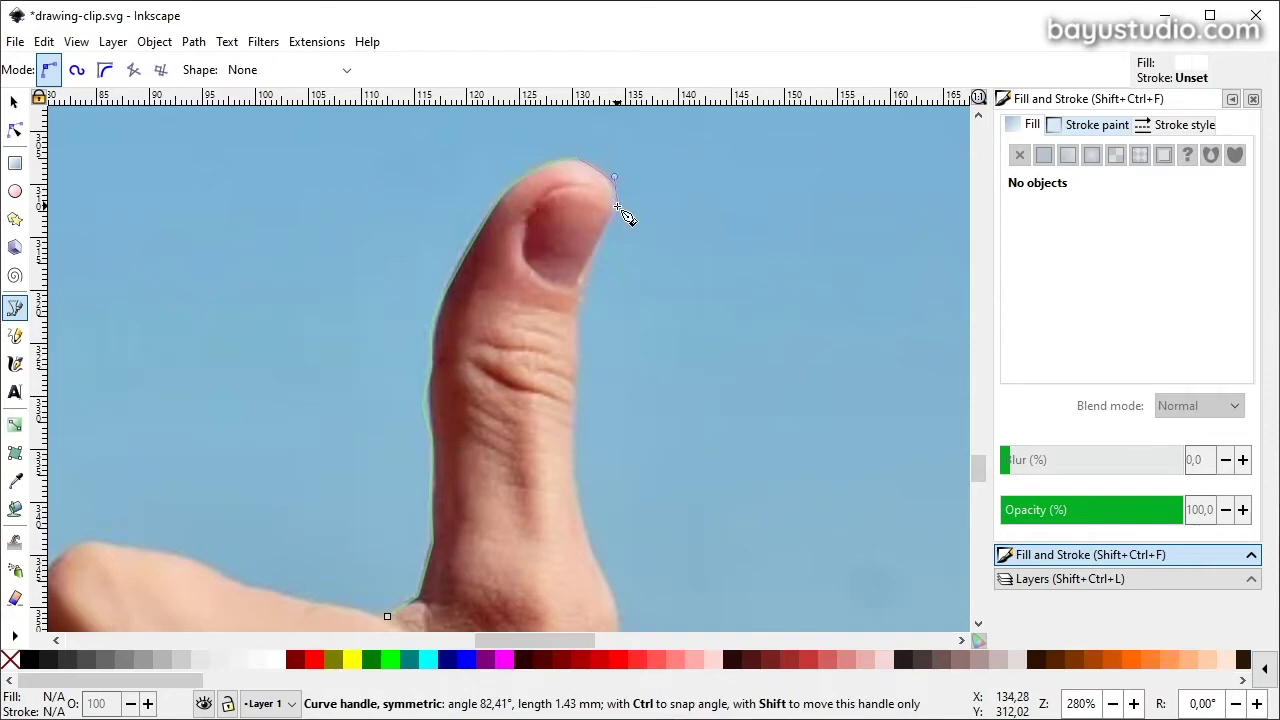
left_click(580, 288)
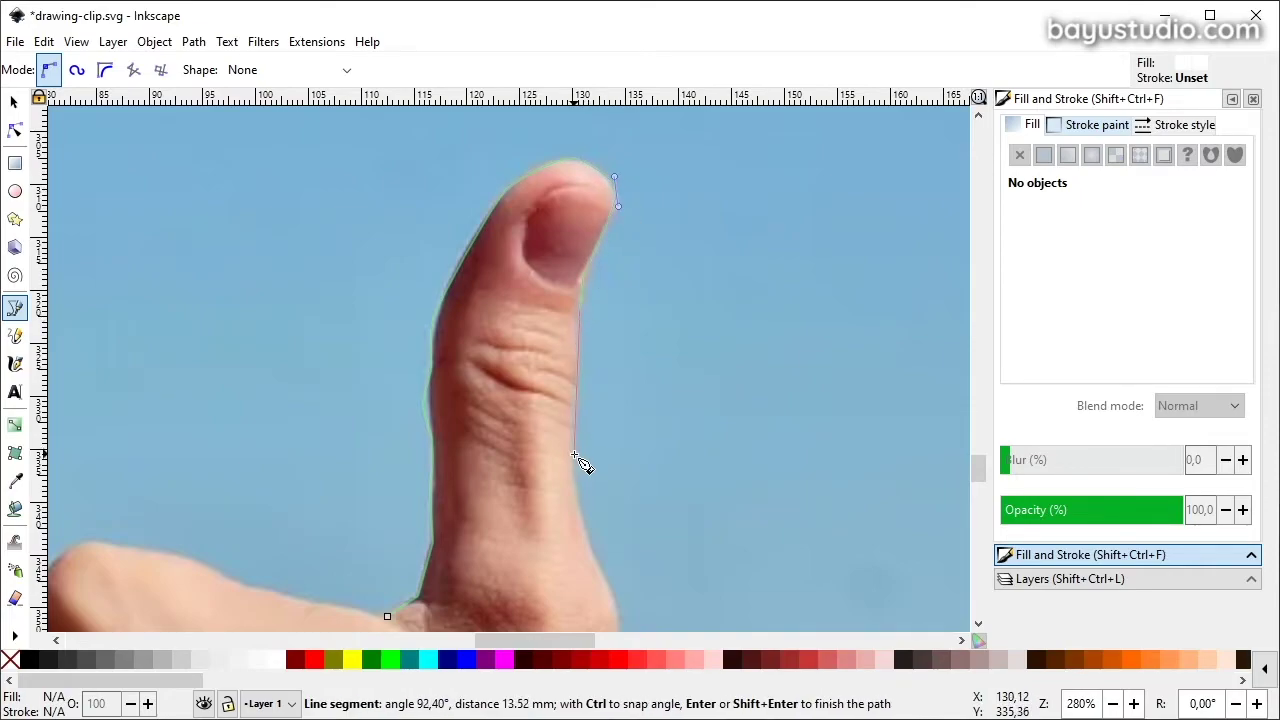
Trace down the finger's right edge and around the bracelet's right side.
left_click_drag(596, 566, 612, 591)
scroll(620, 600, "down", 4)
scroll(620, 600, "down", 3)
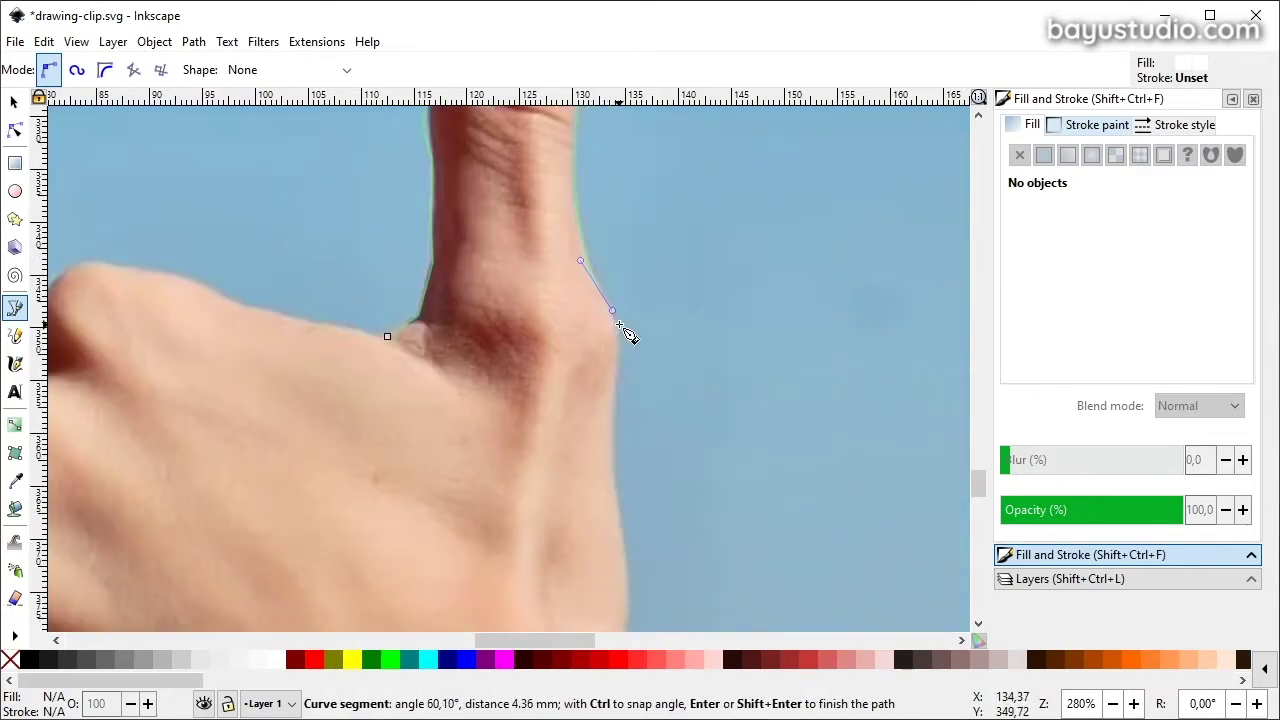
left_click_drag(606, 447, 614, 480)
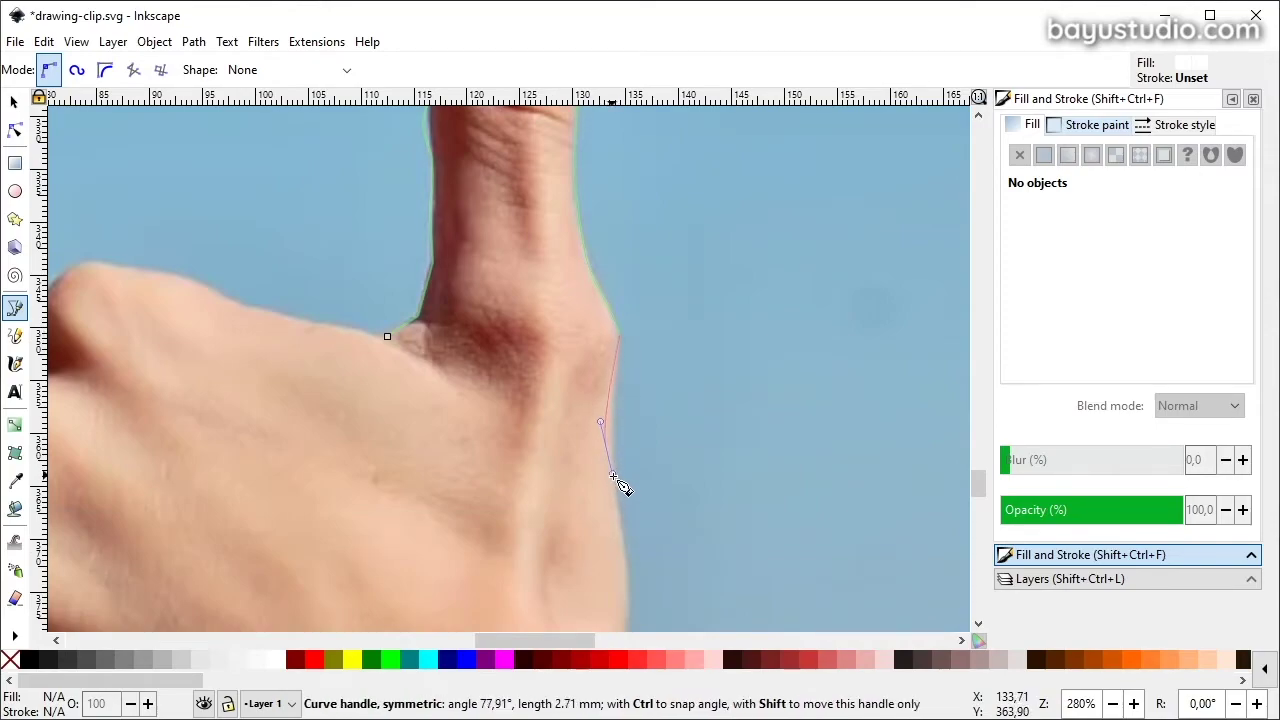
scroll(630, 585, "down", 5)
scroll(640, 575, "down", 5)
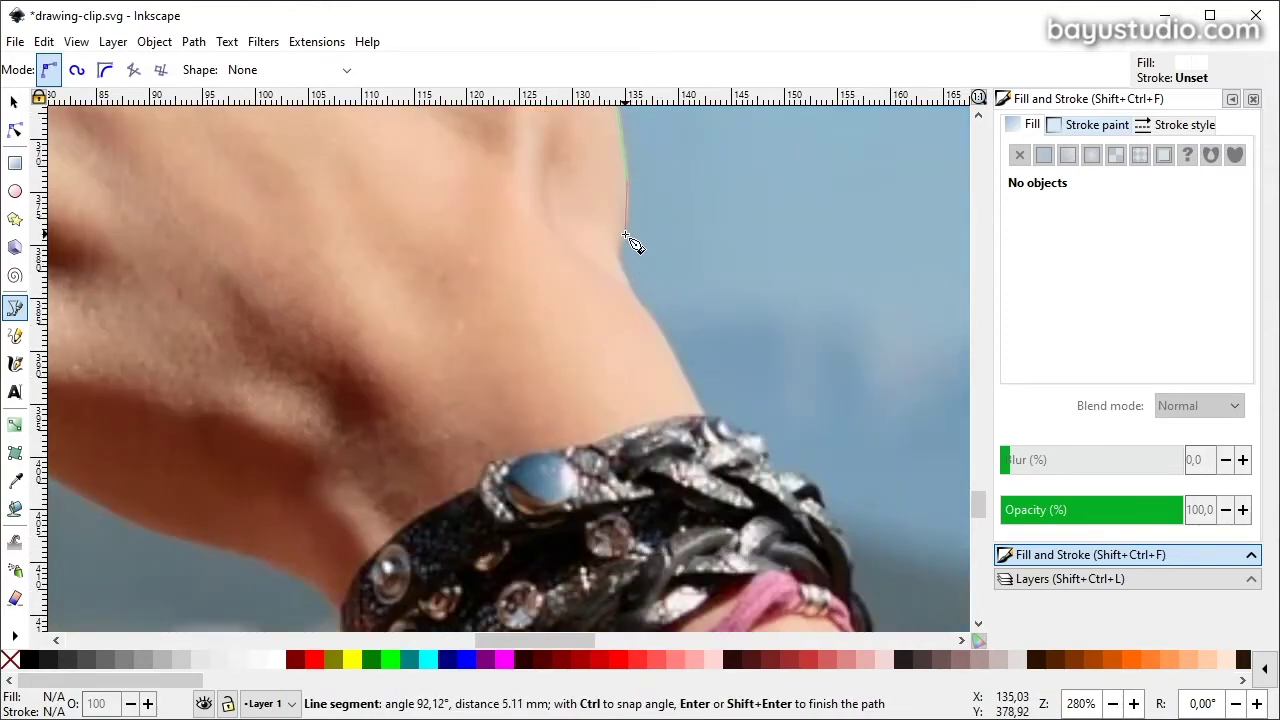
left_click_drag(615, 254, 615, 264)
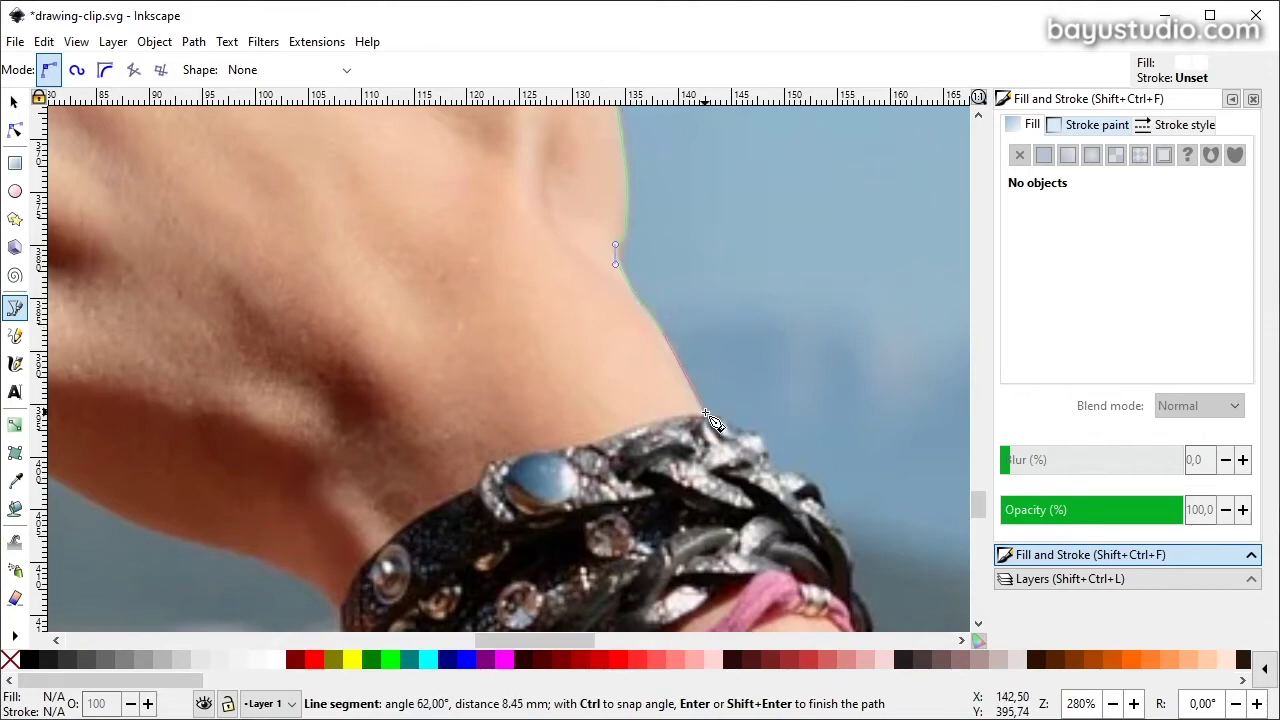
scroll(782, 460, "down", 3)
scroll(786, 466, "down", 3)
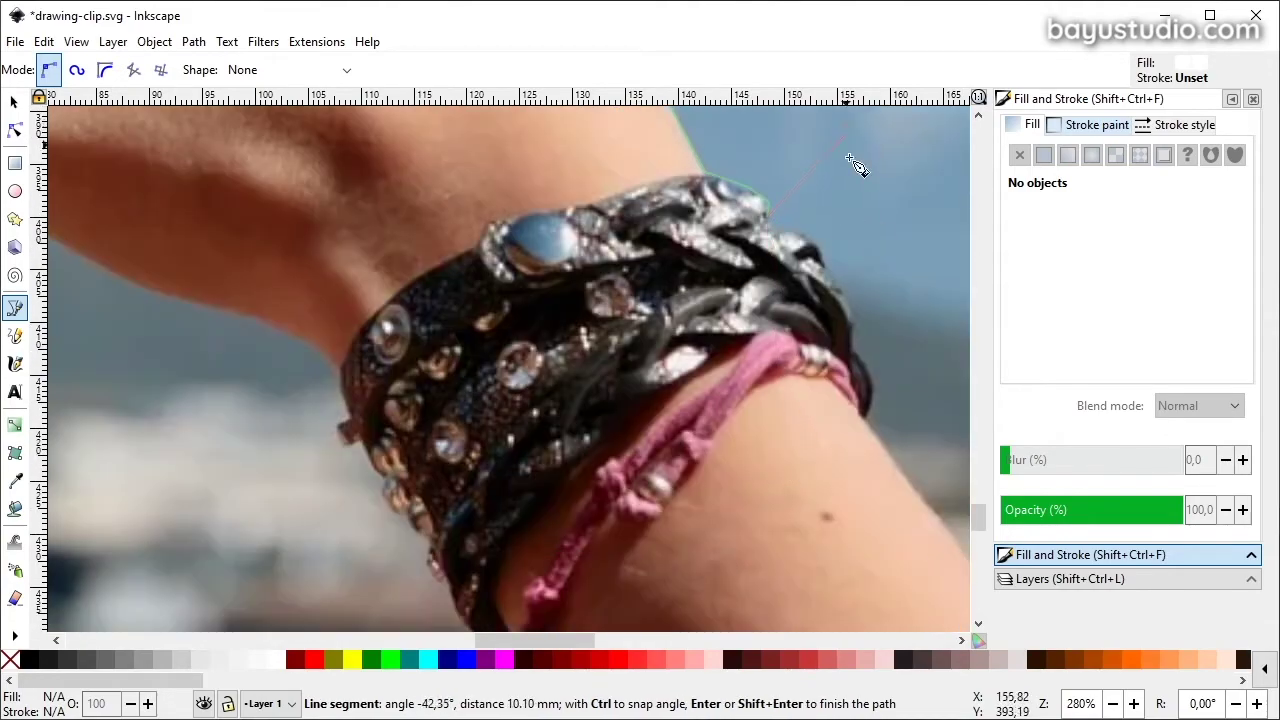
left_click(807, 242)
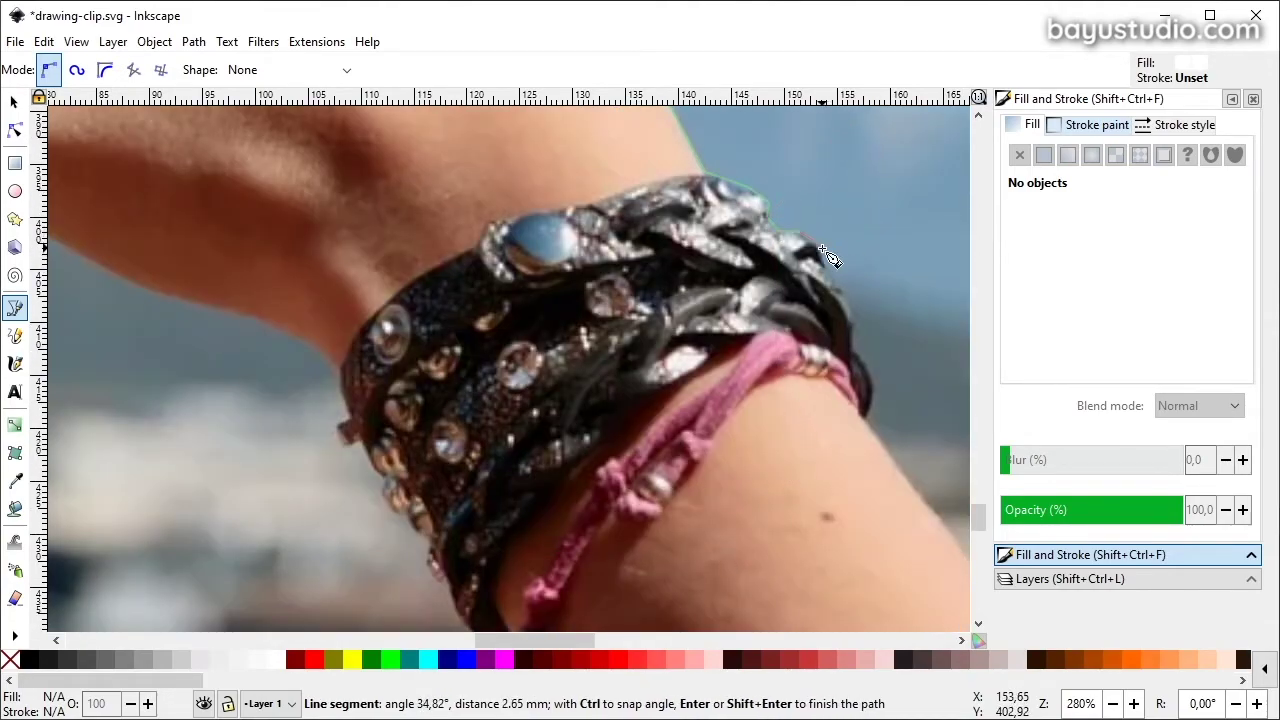
scroll(835, 283, "down", 1)
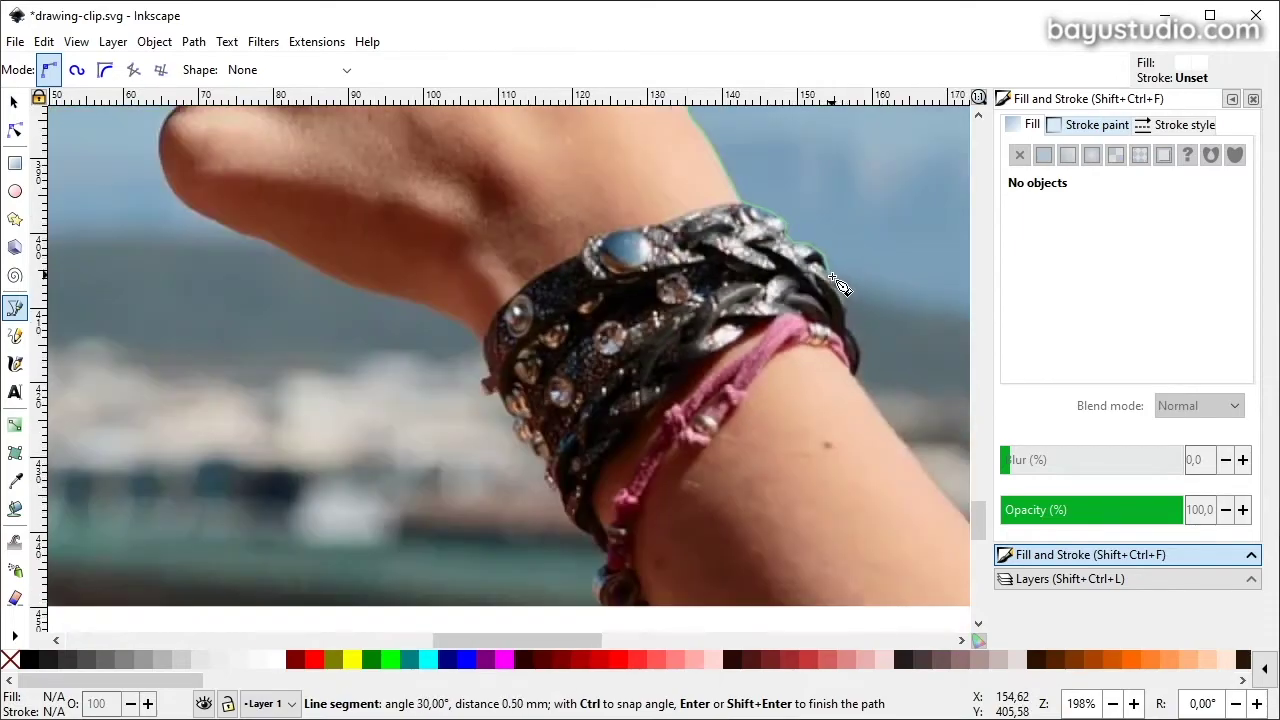
scroll(858, 308, "up", 1)
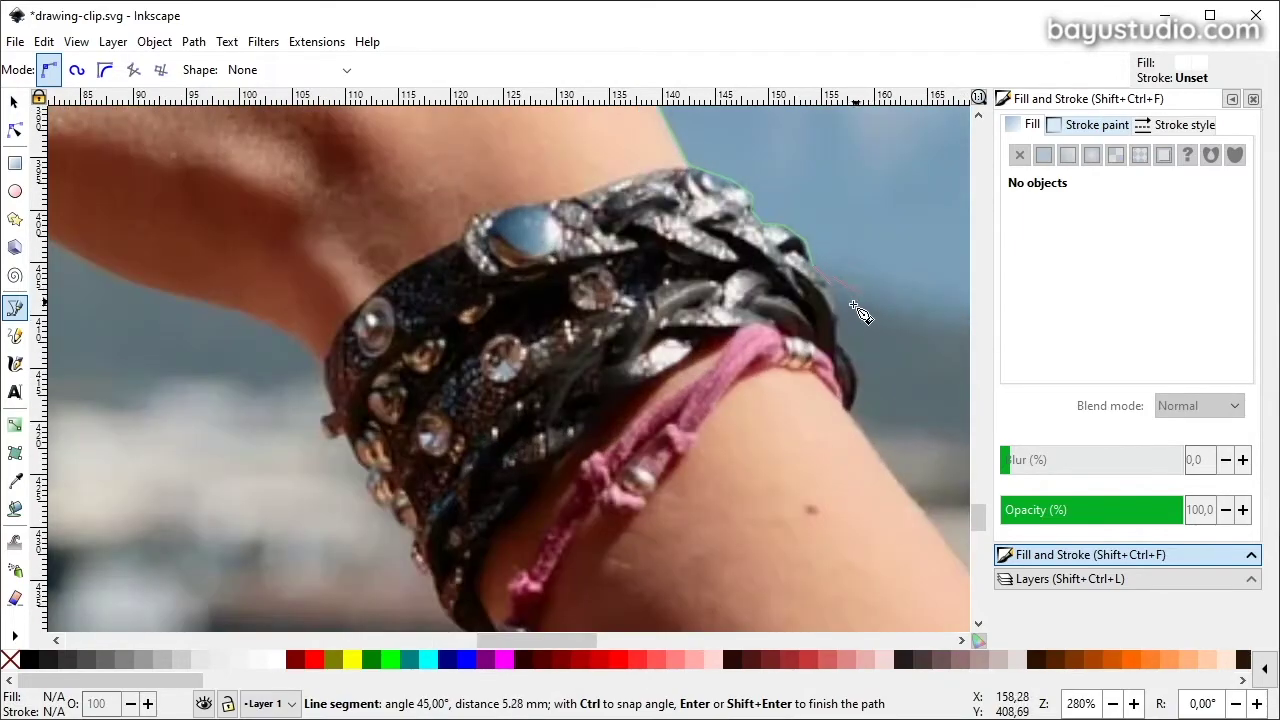
scroll(838, 303, "up", 1)
left_click(822, 289)
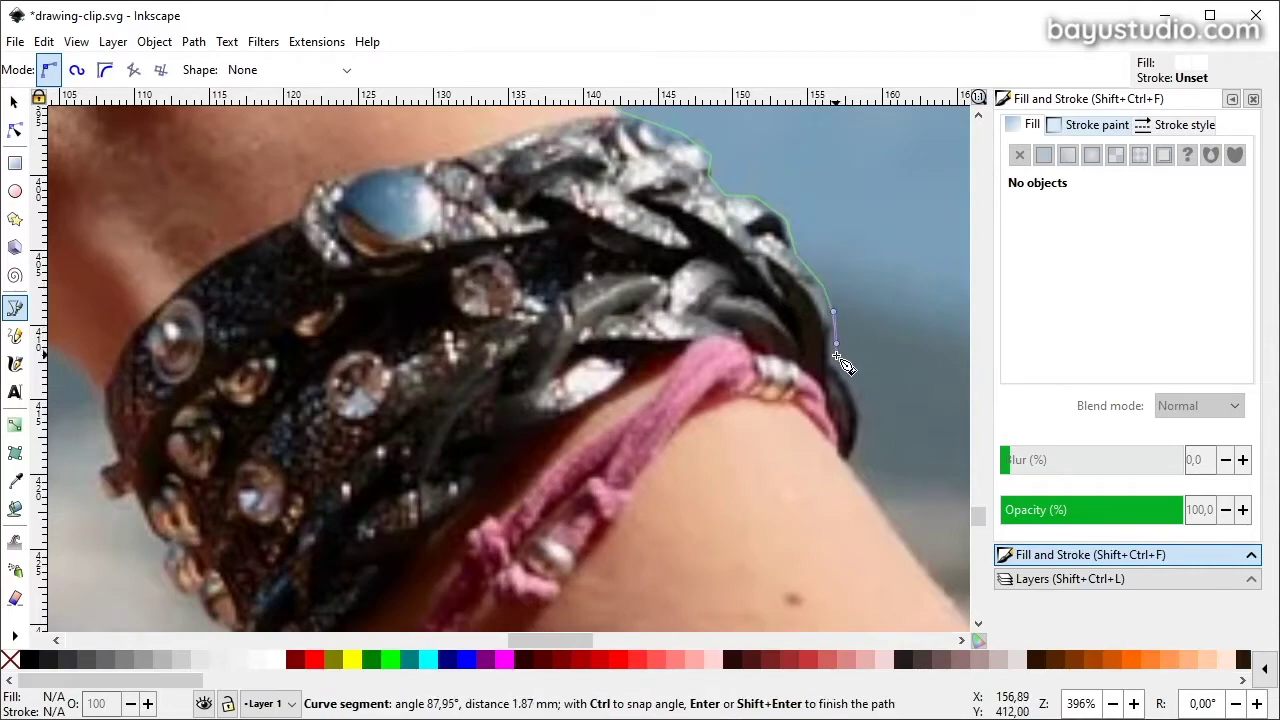
left_click(836, 356)
left_click_drag(854, 395, 858, 406)
left_click(850, 458)
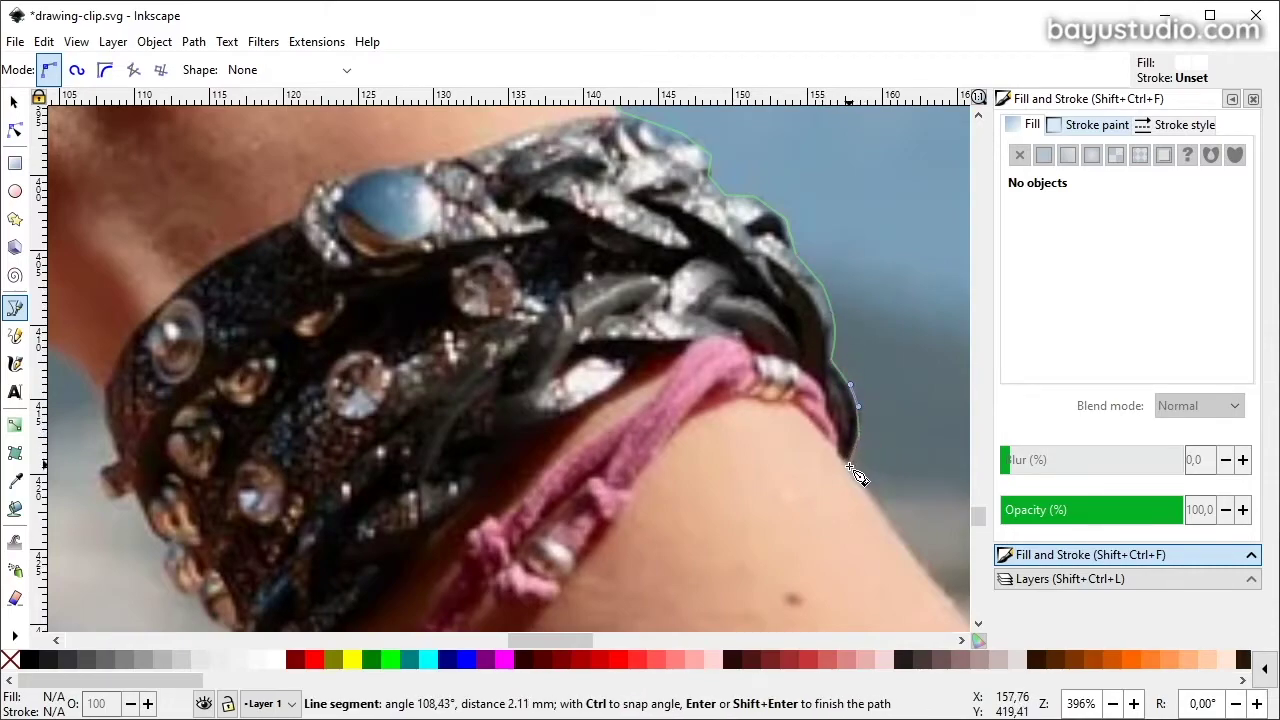
Trace the arm's lower edge below the photo and back up its left edge to the bracelet.
scroll(850, 478, "down", 5)
scroll(700, 380, "right", 8)
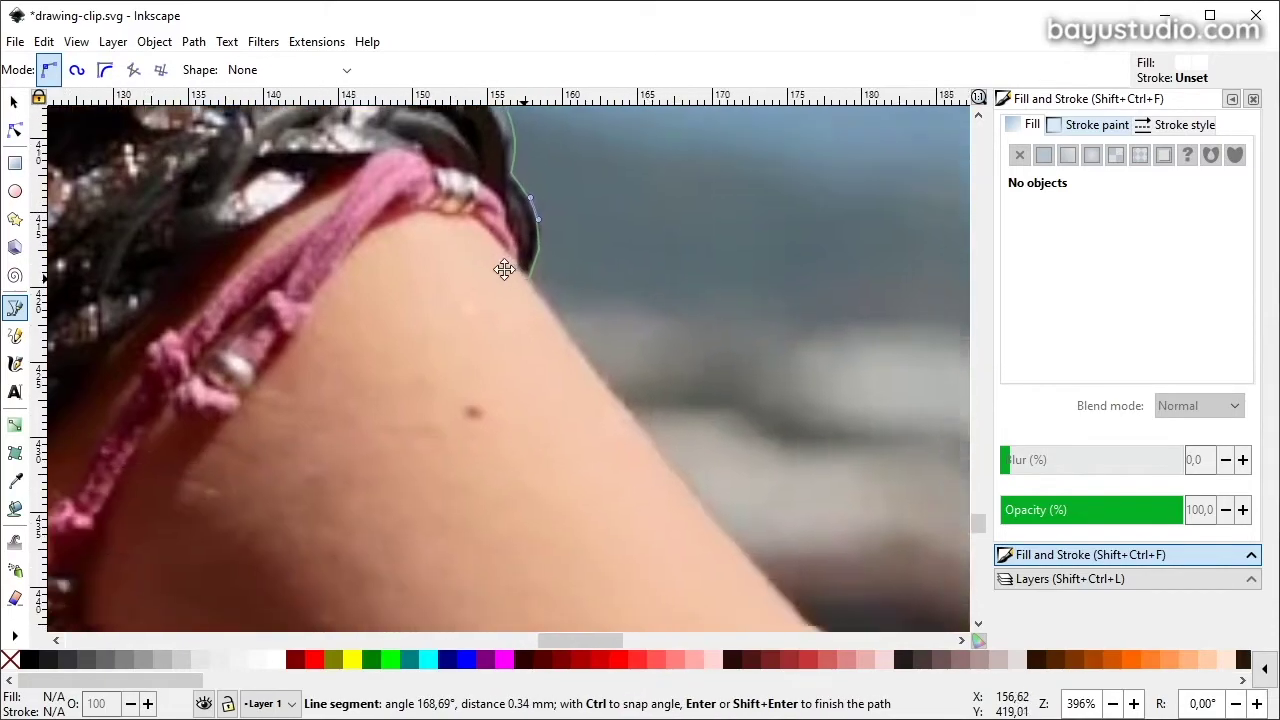
scroll(616, 460, "down", 3)
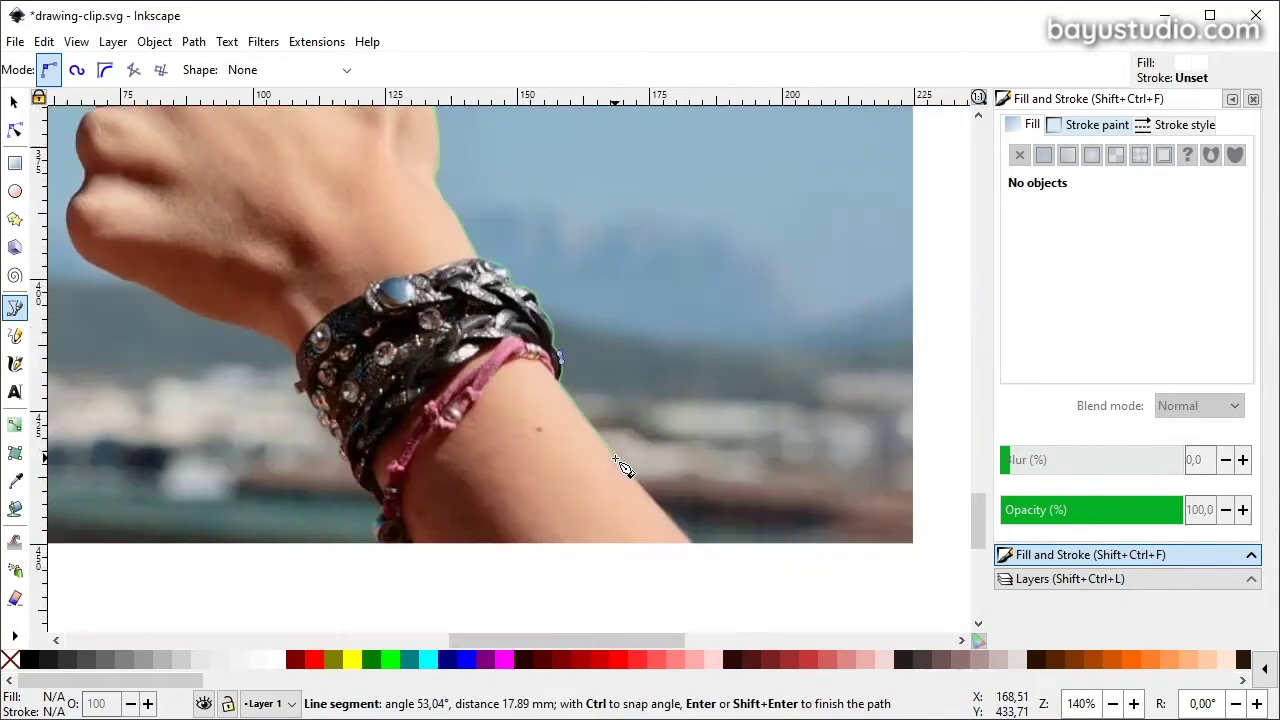
left_click(695, 547)
left_click(383, 577)
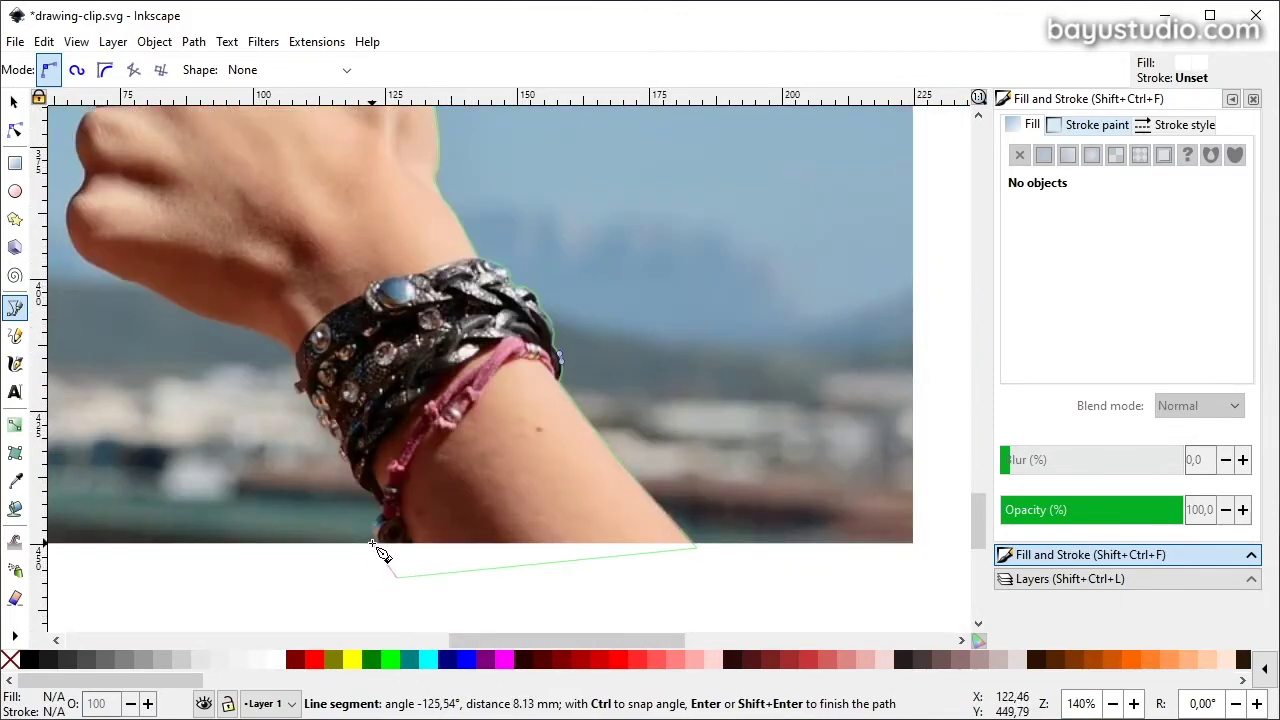
scroll(371, 543, "up", 4)
left_click(371, 500)
left_click(371, 474)
left_click(371, 441)
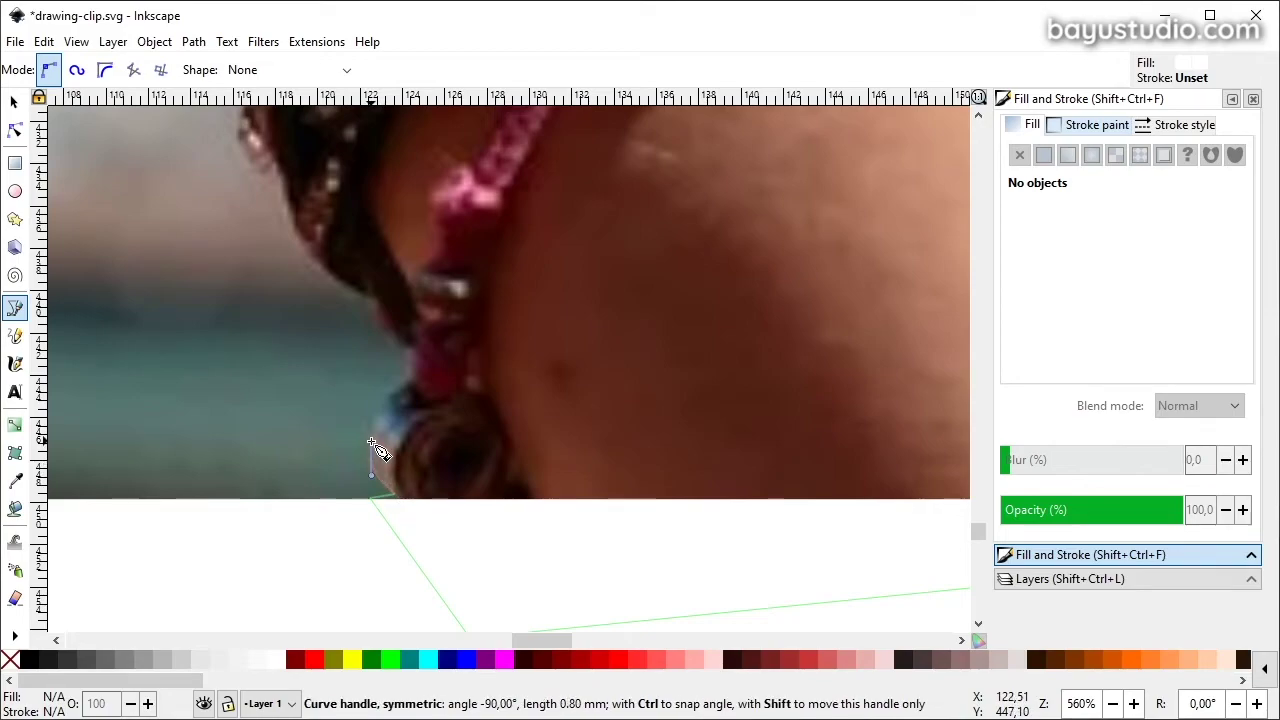
left_click(405, 378)
left_click(409, 353)
left_click(366, 298)
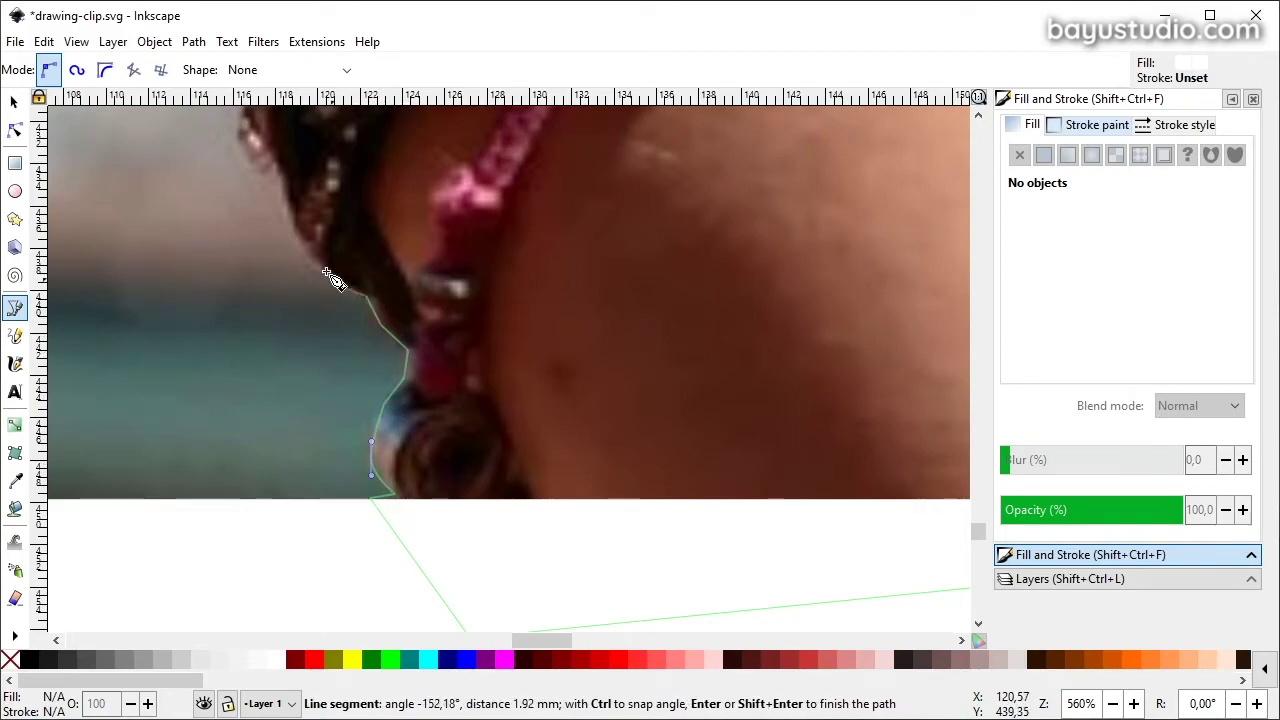
Trace the bracelet's left, beaded edge upward with curved and corner nodes.
left_click_drag(313, 257, 302, 246)
left_click_drag(286, 180, 290, 171)
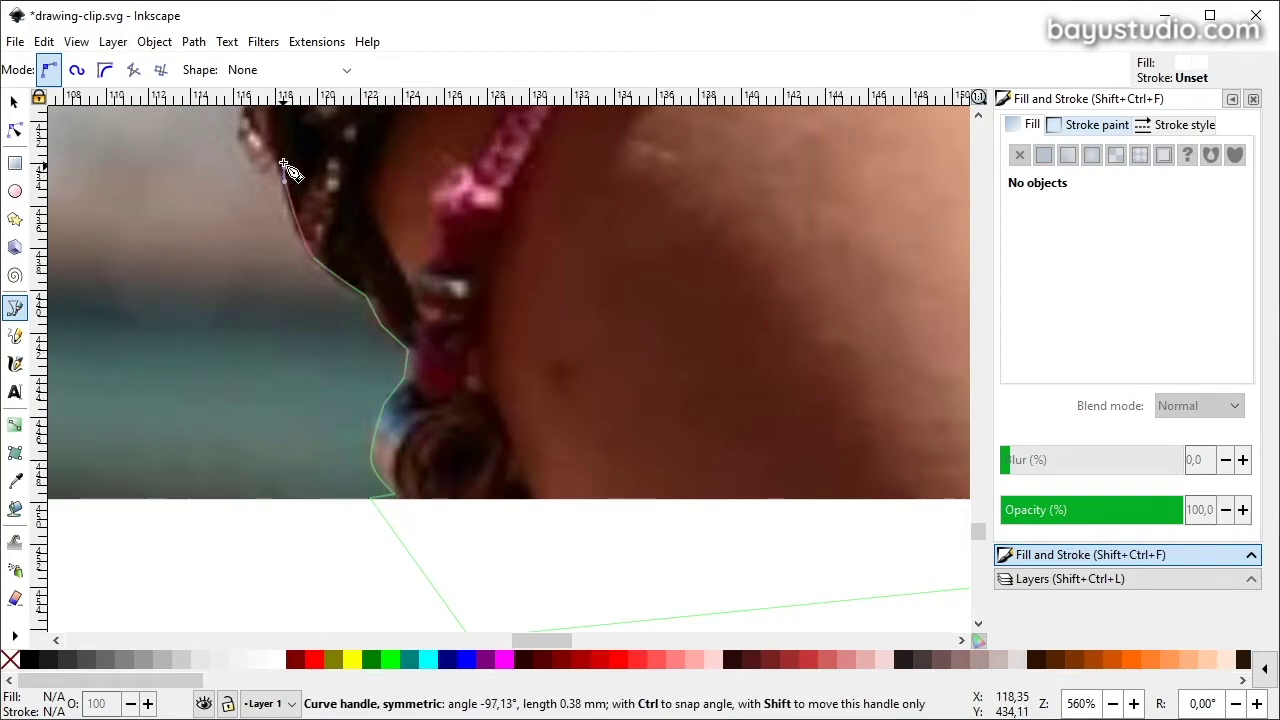
scroll(254, 548, "up", 8)
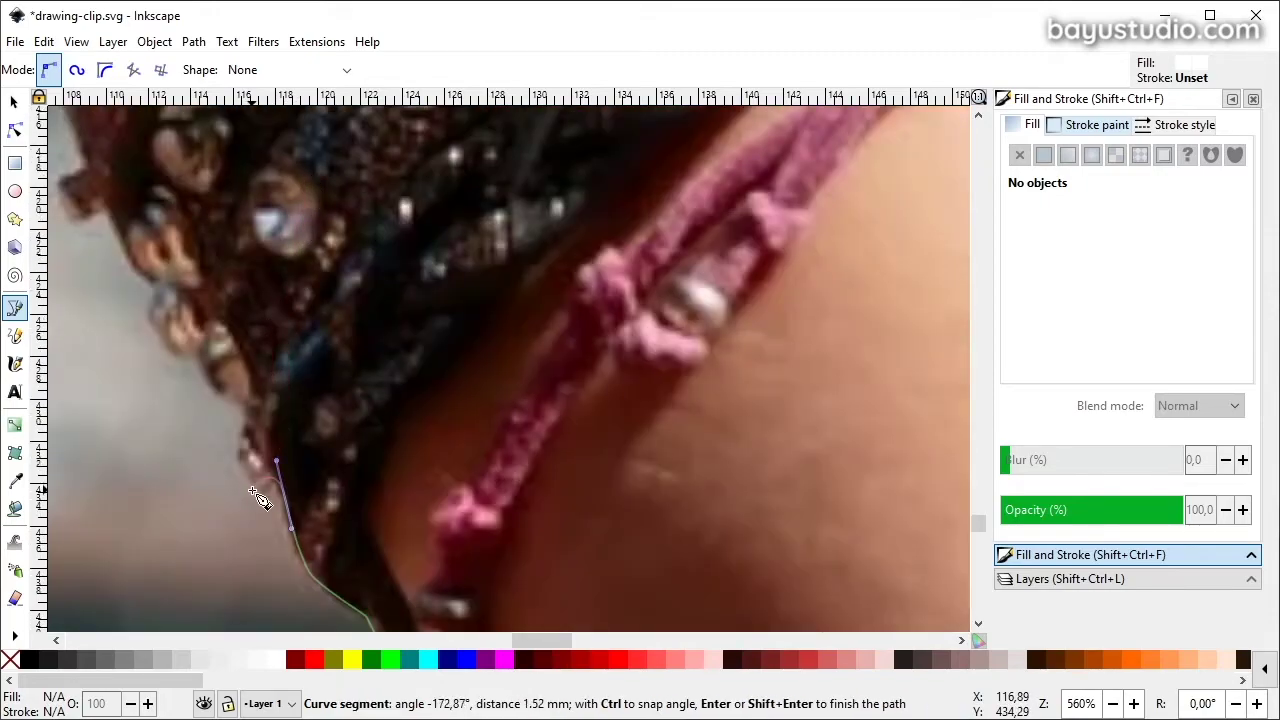
left_click(252, 488)
left_click(242, 443)
left_click(245, 409)
left_click(196, 356)
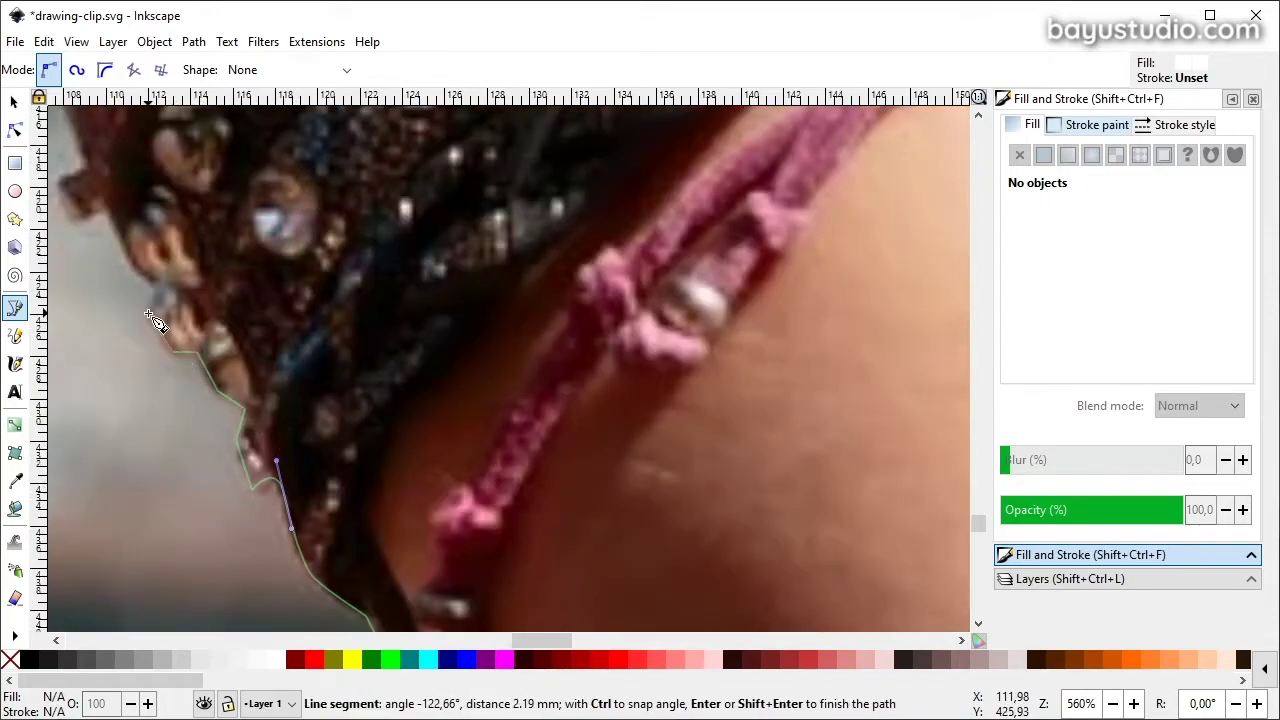
left_click(152, 314)
left_click(150, 287)
left_click(130, 262)
left_click(108, 213)
Trace the bracelet's upper edge to the wrist and along the wrist's underside.
left_click_drag(130, 225, 455, 472)
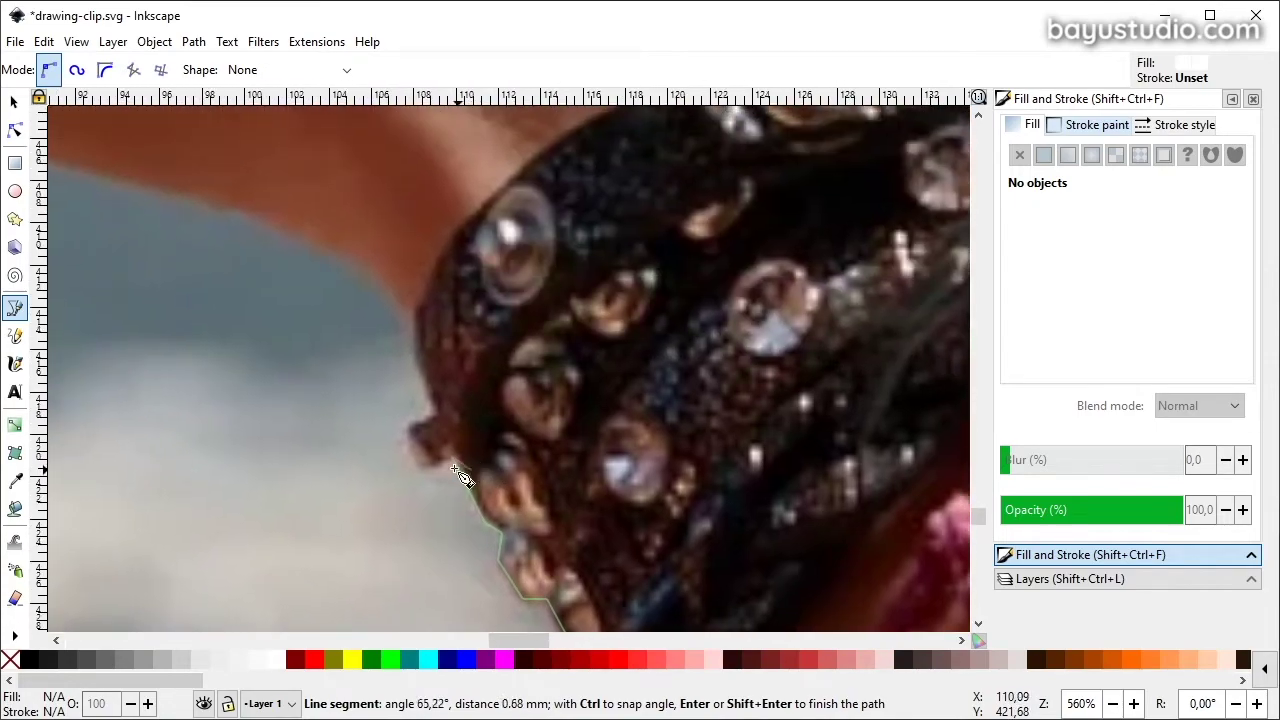
left_click(412, 430)
left_click(436, 412)
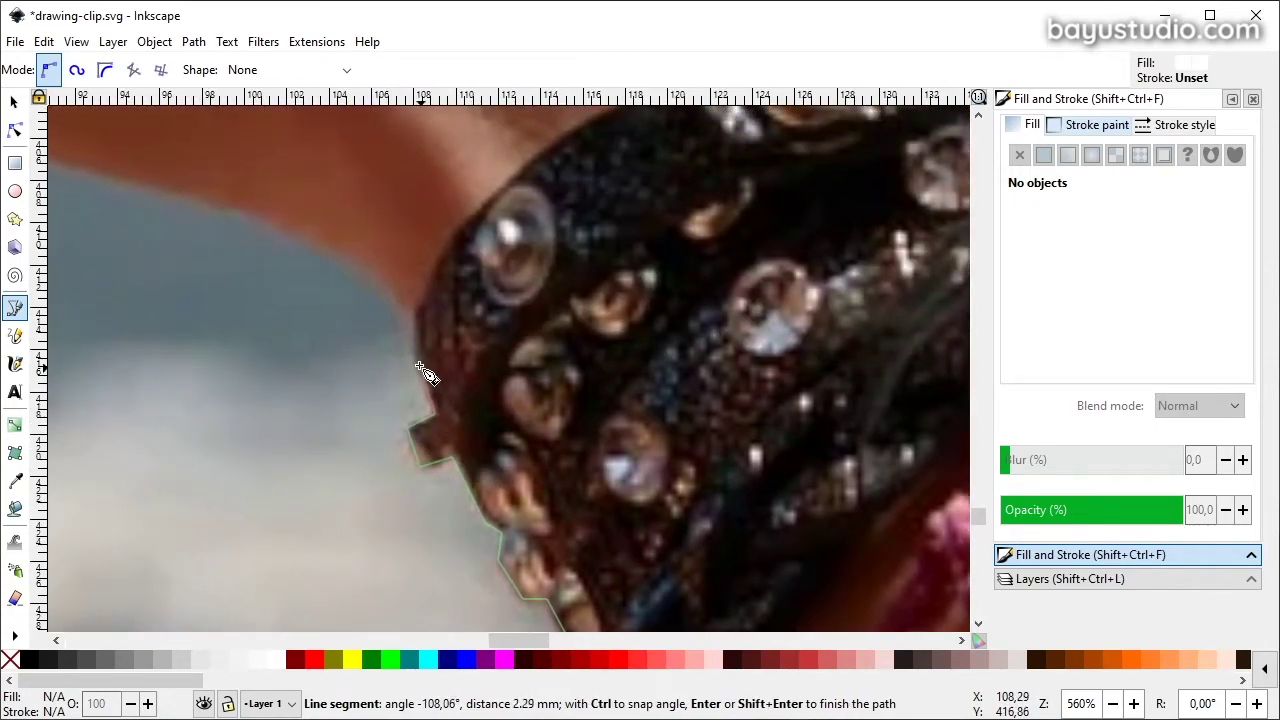
left_click(428, 366)
left_click(413, 314)
left_click_drag(369, 261, 173, 201)
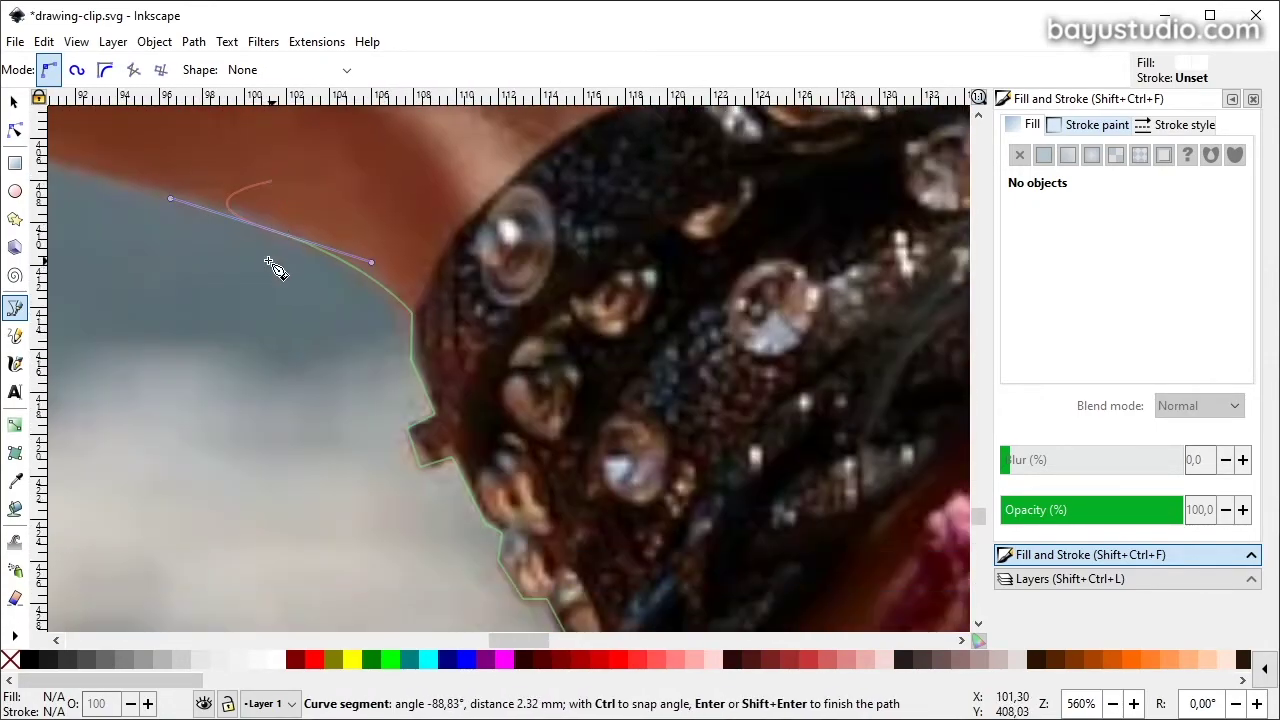
scroll(275, 268, "down", 3)
left_click_drag(241, 257, 631, 427)
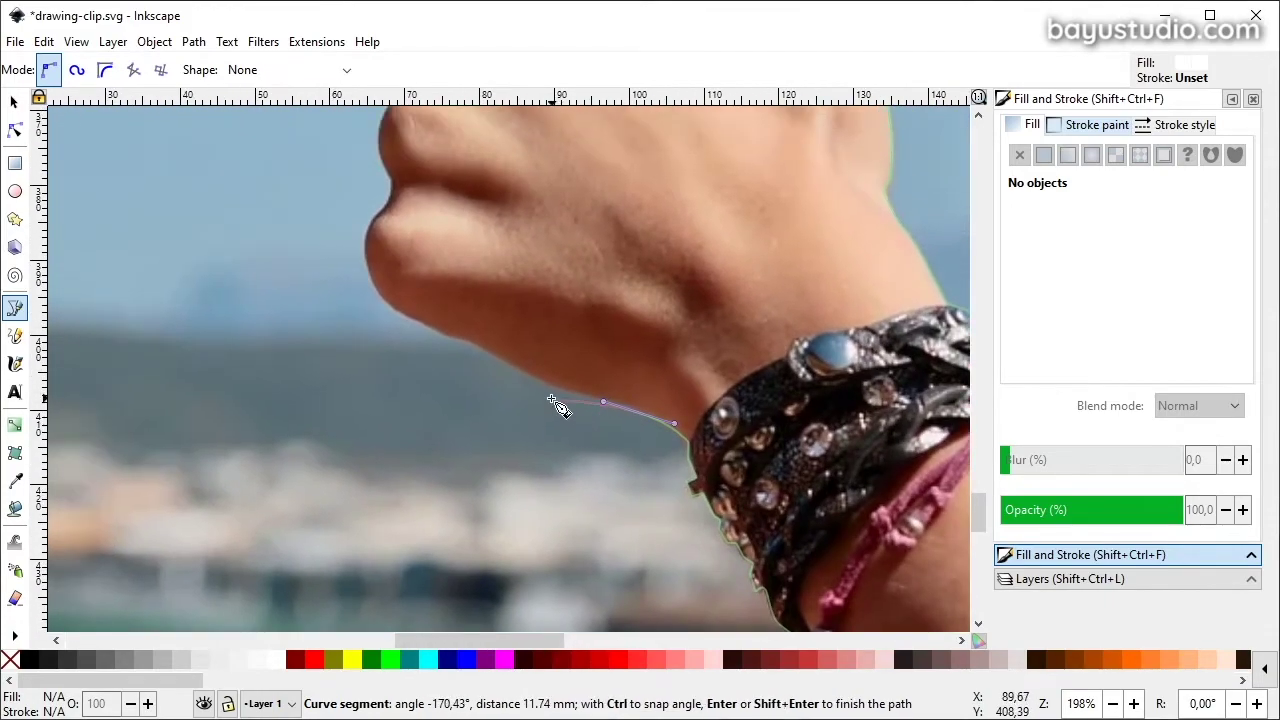
left_click_drag(523, 375, 469, 339)
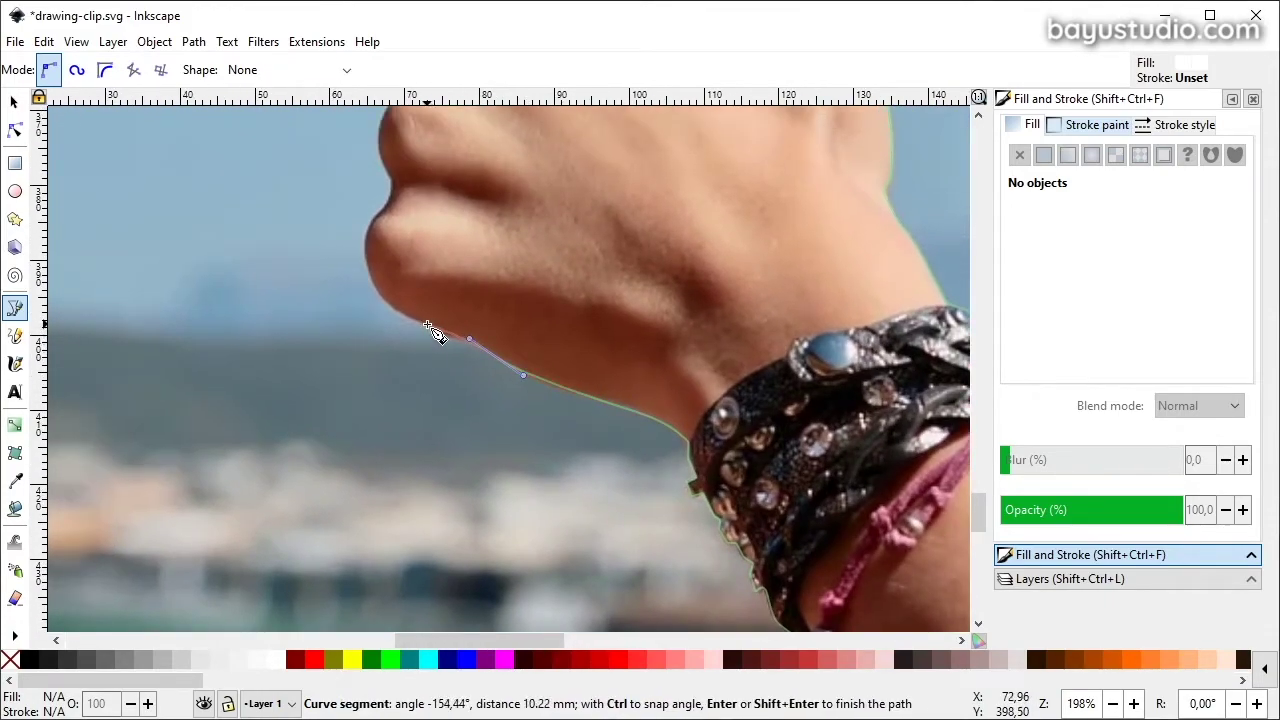
Trace under the lowest finger and around the lower knuckle into the finger crease.
scroll(437, 335, "up", 7)
scroll(437, 337, "down", 7)
scroll(432, 415, "up", 2)
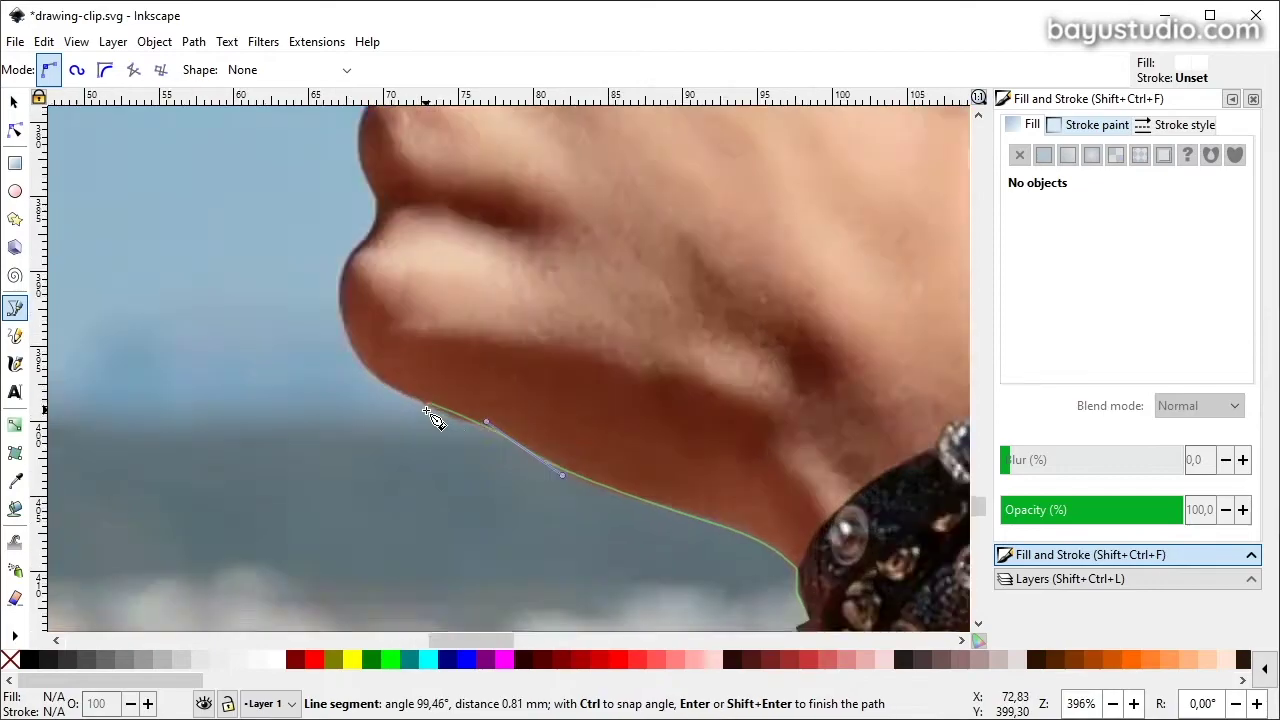
scroll(432, 418, "down", 3)
scroll(432, 418, "up", 3)
scroll(433, 418, "up", 2)
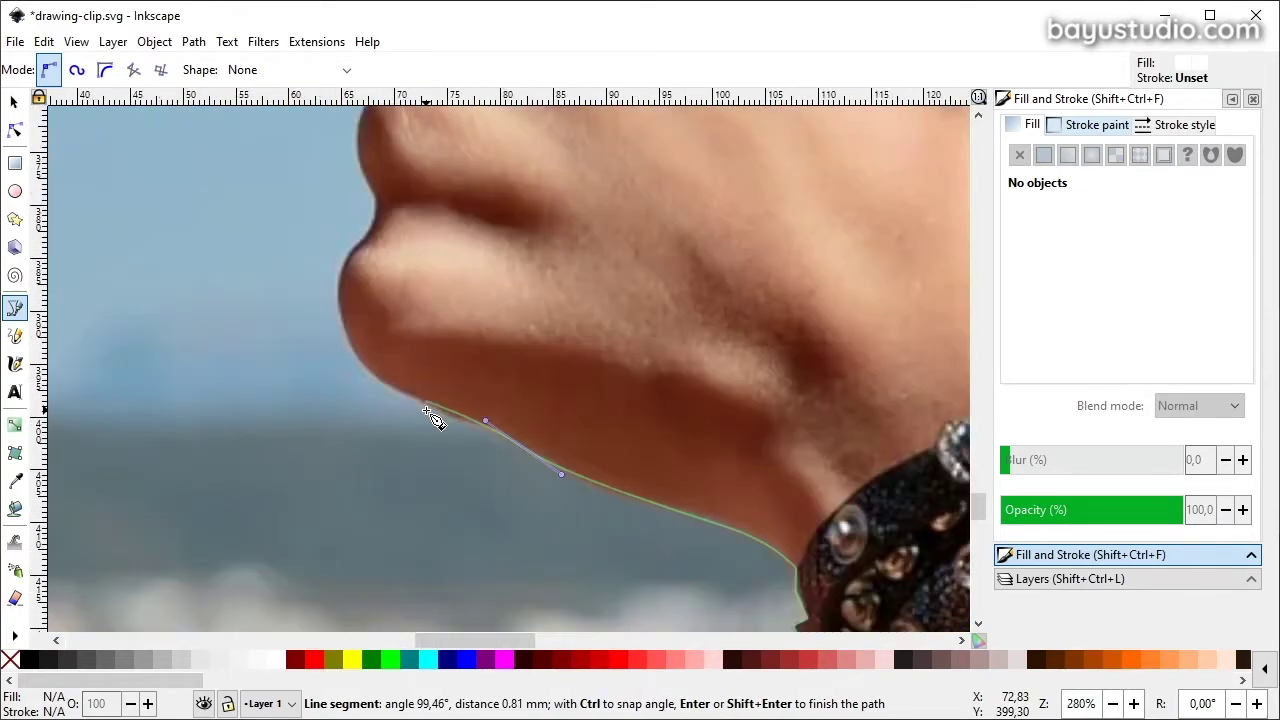
mouse_move(434, 402)
left_mouse_down()
mouse_move(414, 418)
mouse_move(474, 380)
mouse_move(503, 400)
mouse_move(377, 423)
mouse_move(442, 419)
mouse_move(343, 480)
left_mouse_up()
mouse_move(259, 447)
left_mouse_down()
mouse_move(249, 380)
mouse_move(291, 335)
mouse_move(357, 346)
mouse_move(249, 340)
mouse_move(309, 371)
mouse_move(340, 336)
left_mouse_up()
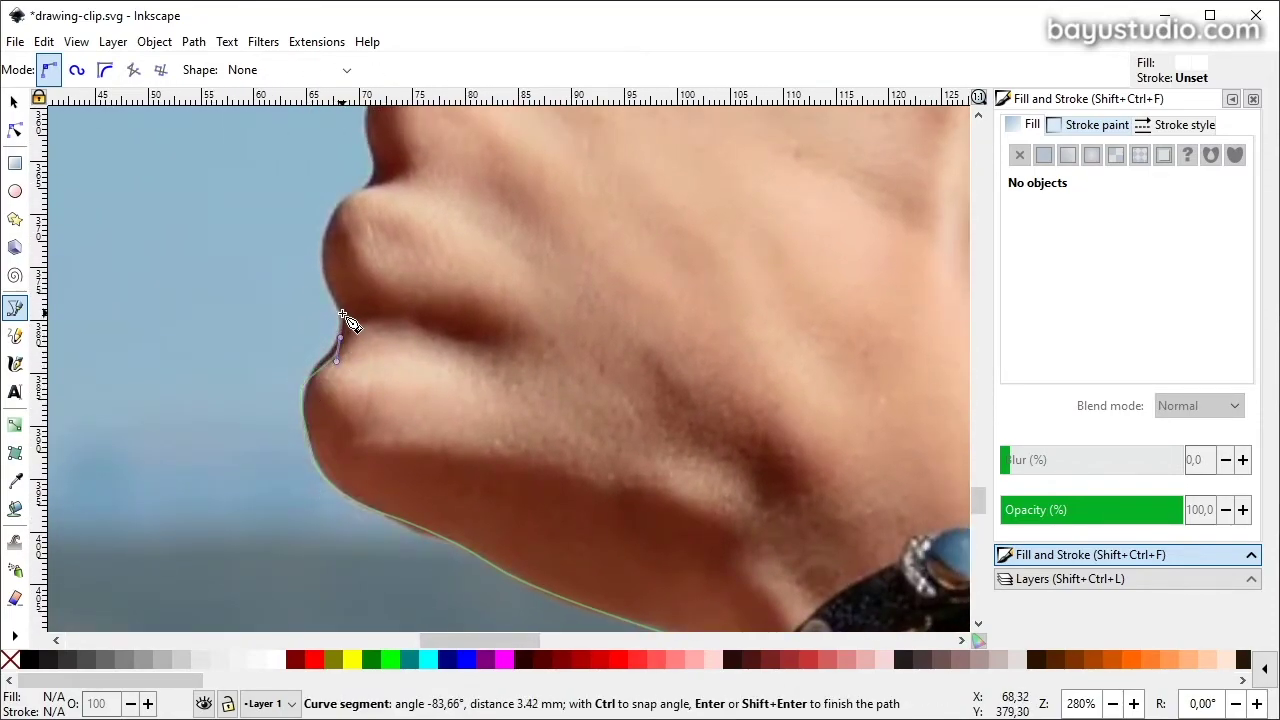
left_click_drag(324, 238, 340, 200)
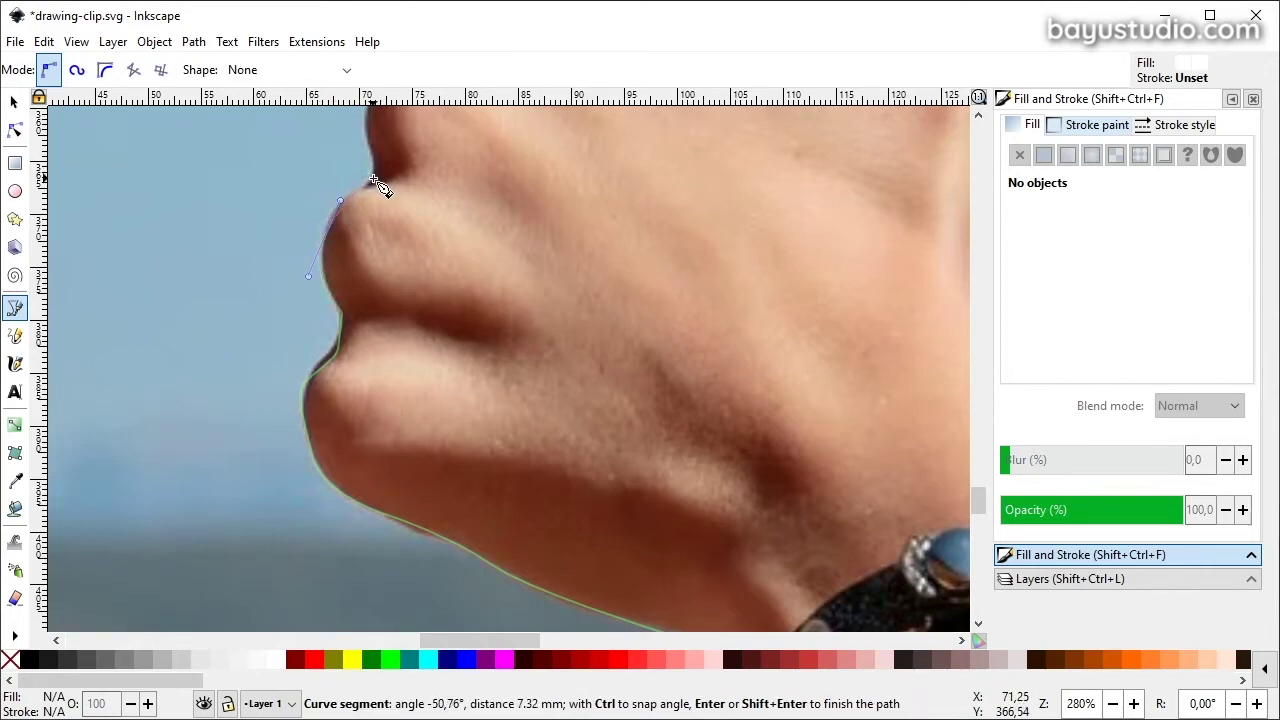
left_click(373, 180)
Trace over the top knuckle and along the hand's top edge toward the thumb.
scroll(373, 152, "up", 8)
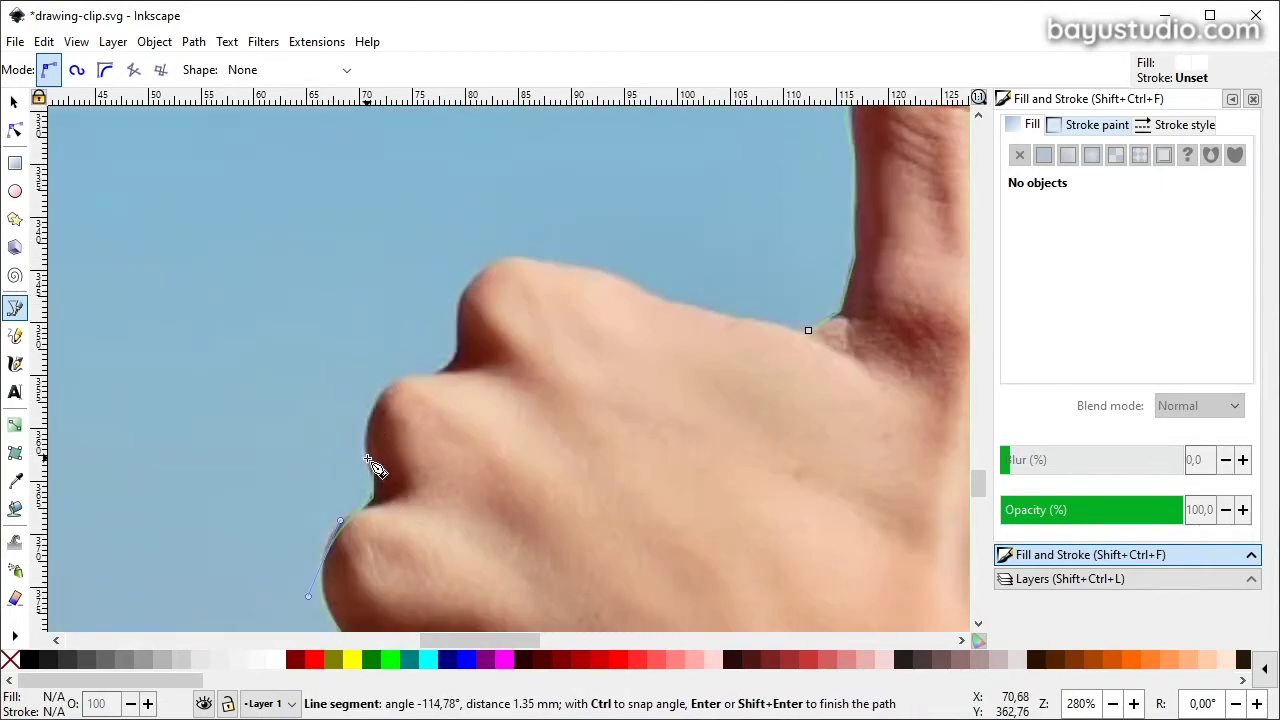
mouse_move(372, 411)
left_mouse_down()
mouse_move(390, 387)
mouse_move(458, 357)
left_mouse_up()
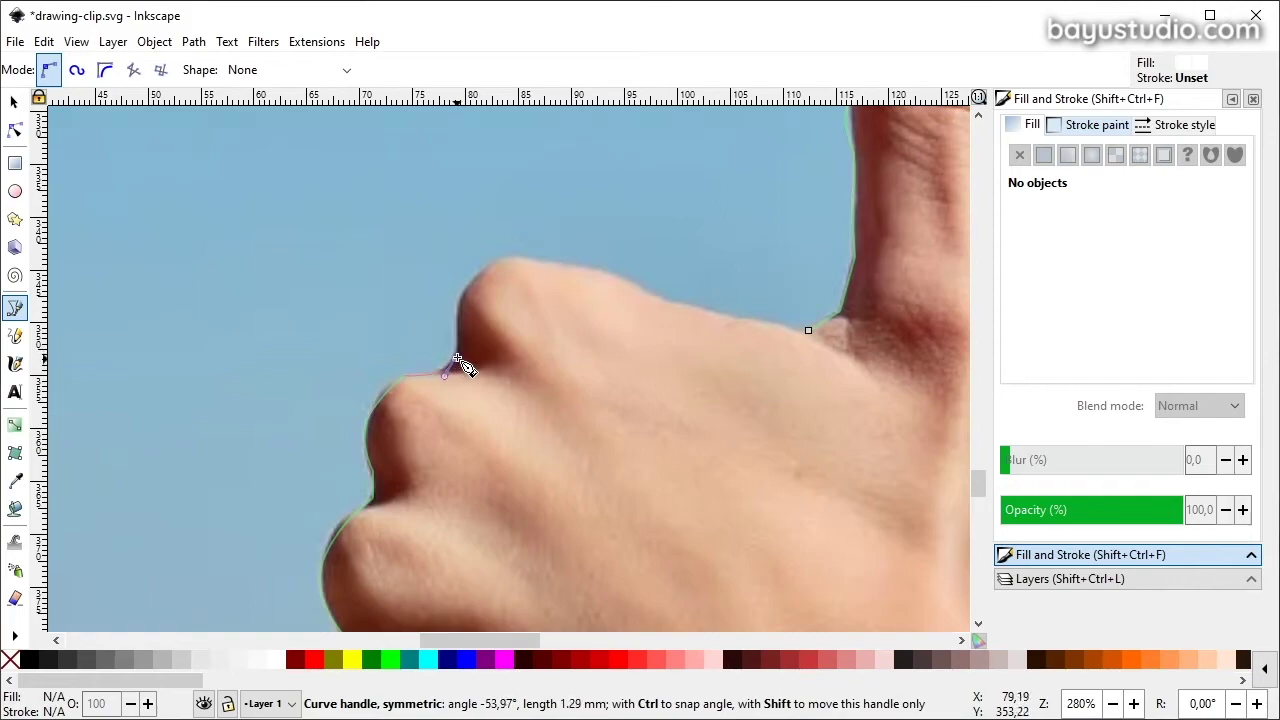
left_click(458, 305)
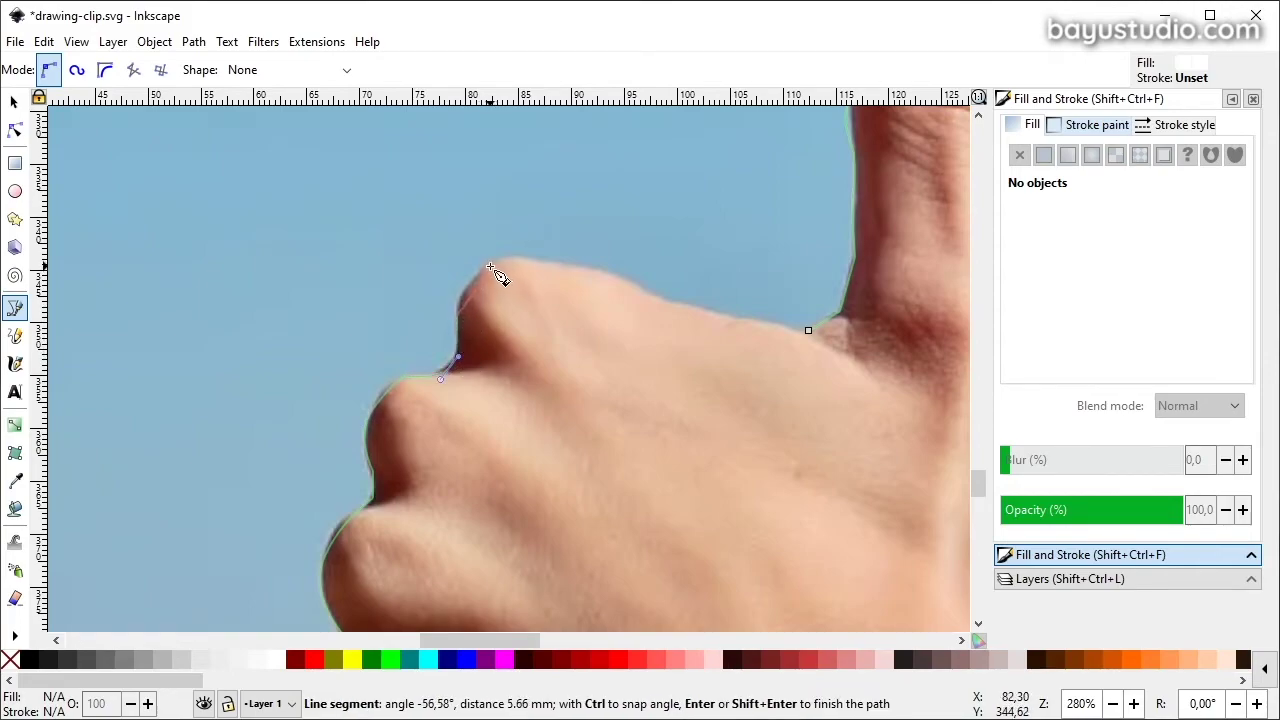
left_click_drag(490, 266, 513, 258)
left_click(556, 266)
left_click(637, 288)
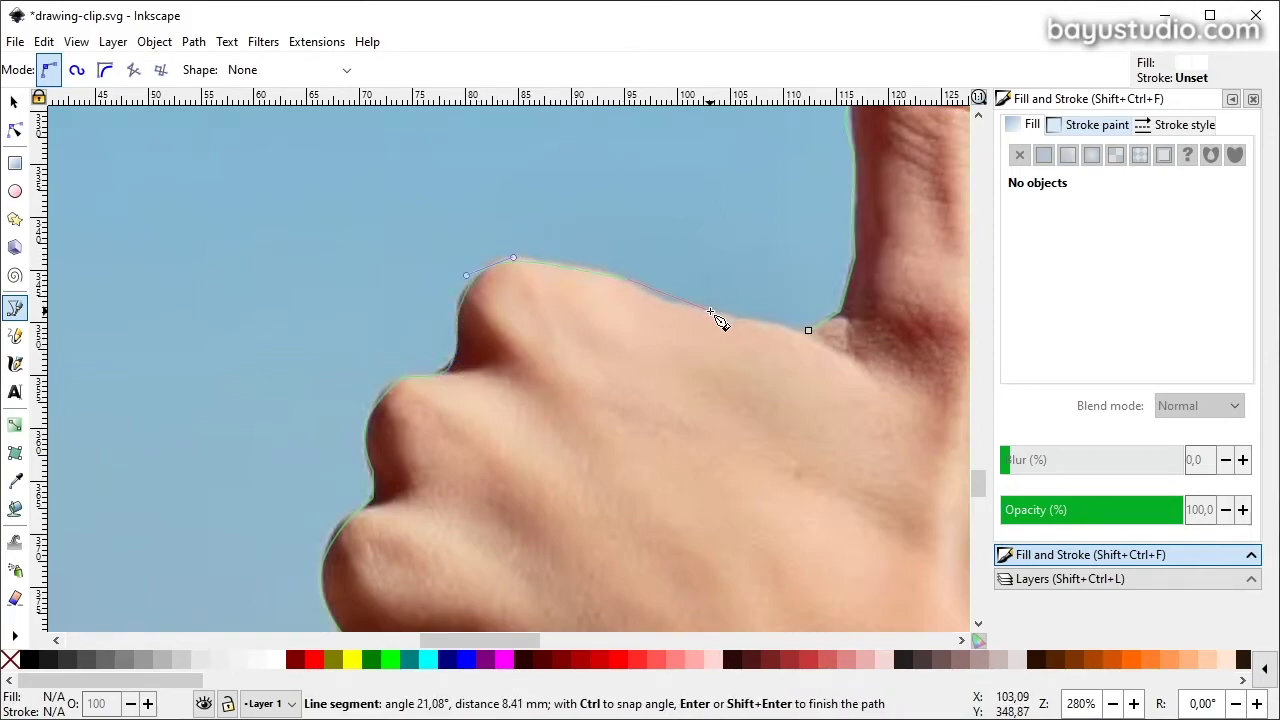
left_click(680, 305)
scroll(808, 332, "down", 1)
Close the hand outline at its start node and check the finished shape.
left_click(808, 331)
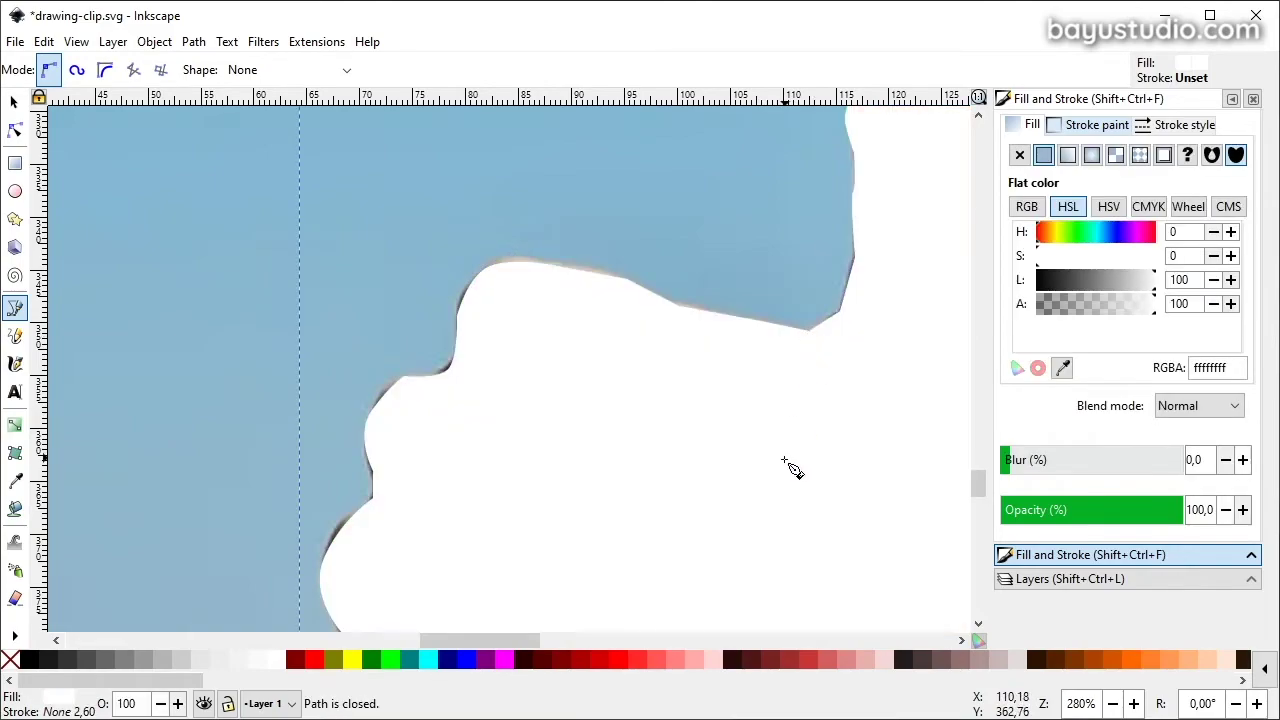
scroll(780, 473, "down", 1)
scroll(772, 484, "down", 1)
scroll(457, 500, "down", 1)
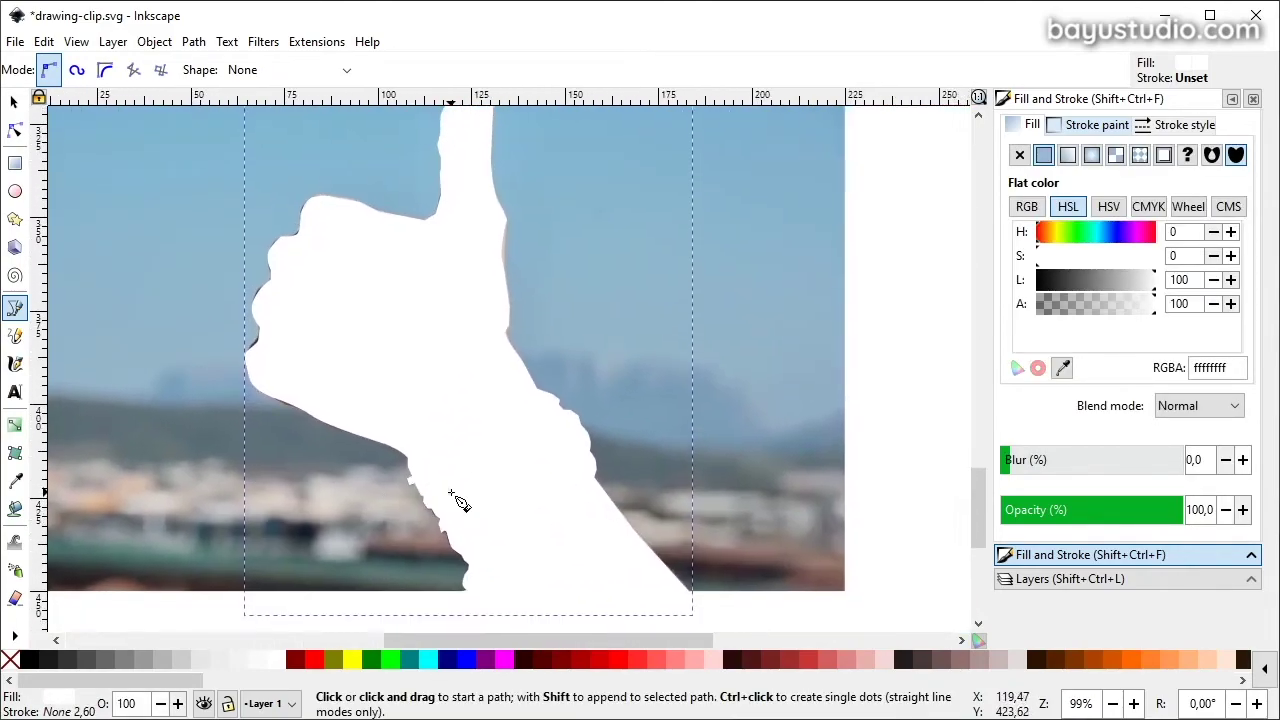
left_click(15, 130)
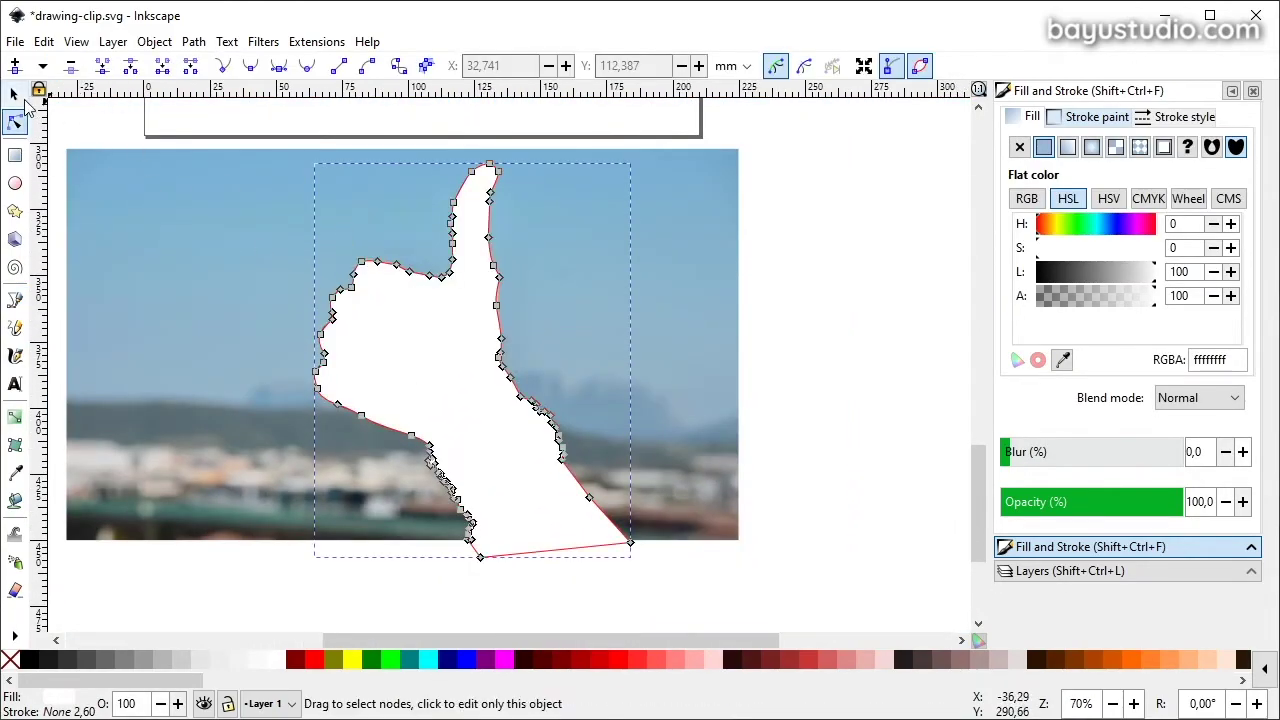
key("s")
left_click_drag(385, 362, 488, 375)
key("ctrl+z")
Clip the thumbs-up photo to the hand outline and move the cut-out left.
left_click(697, 377, "shift")
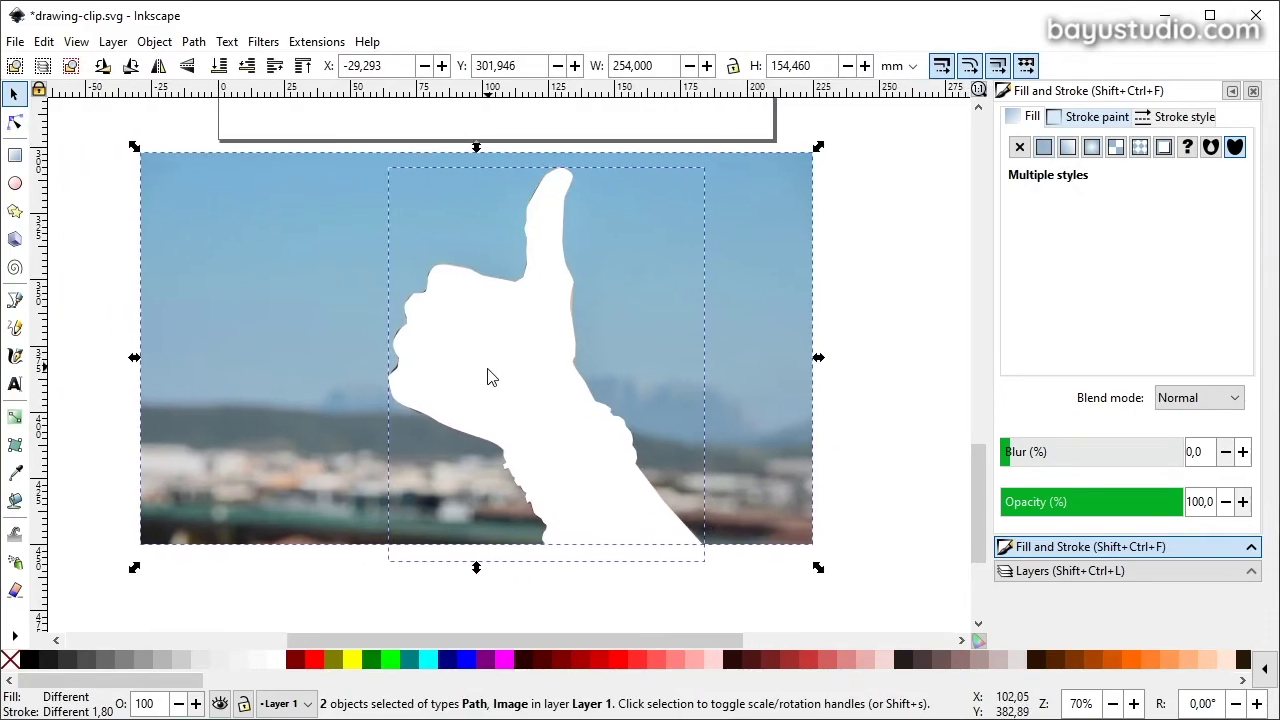
left_click(156, 42)
mouse_move(161, 265)
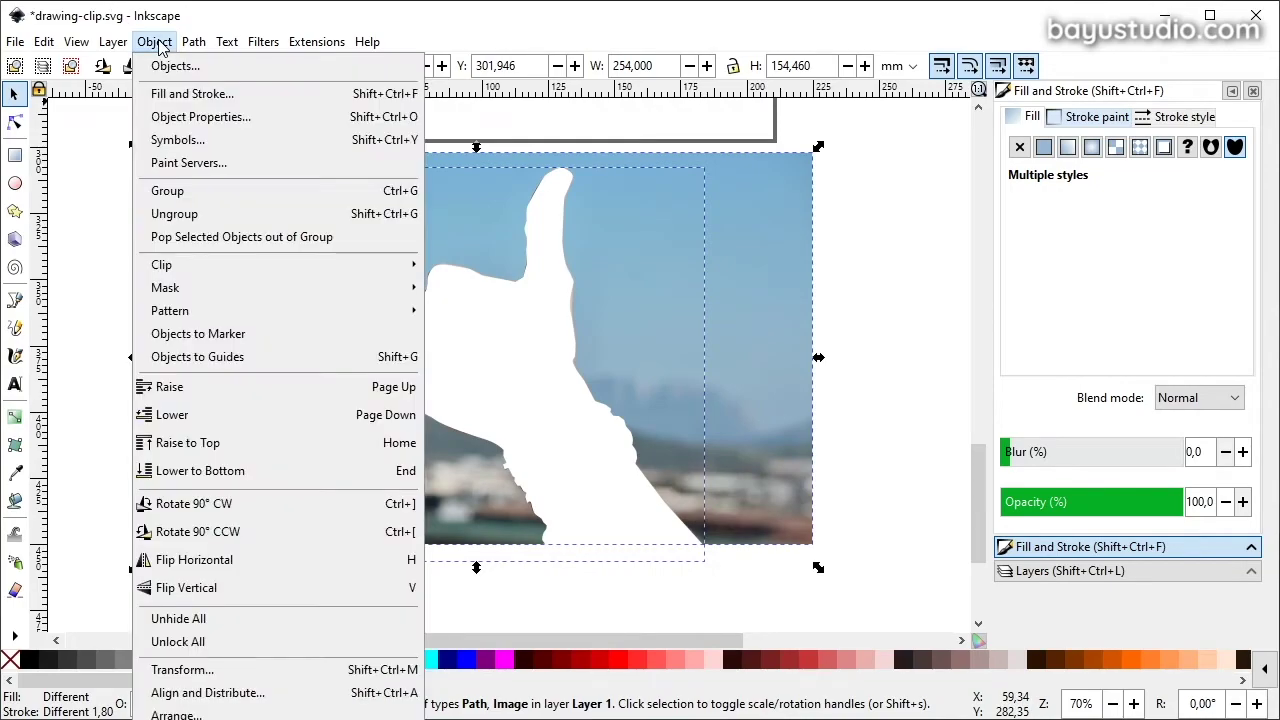
left_click(452, 265)
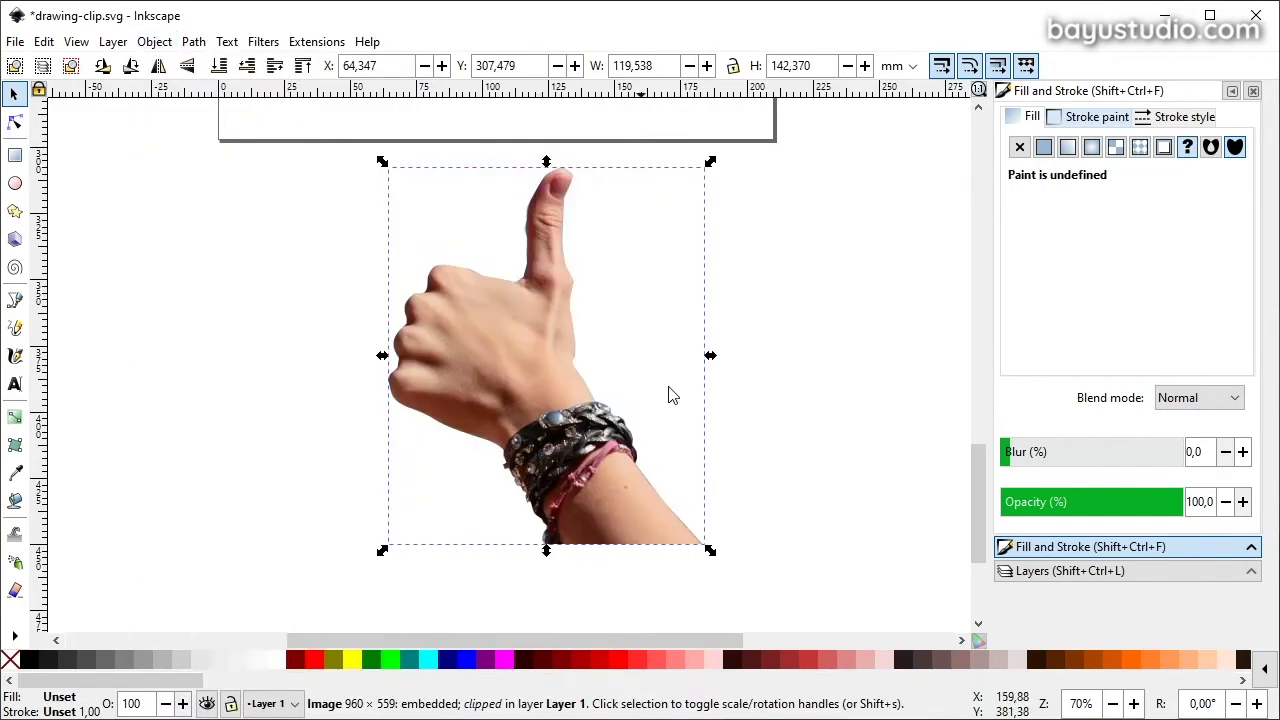
scroll(606, 313, "up", 2)
scroll(600, 317, "down", 3)
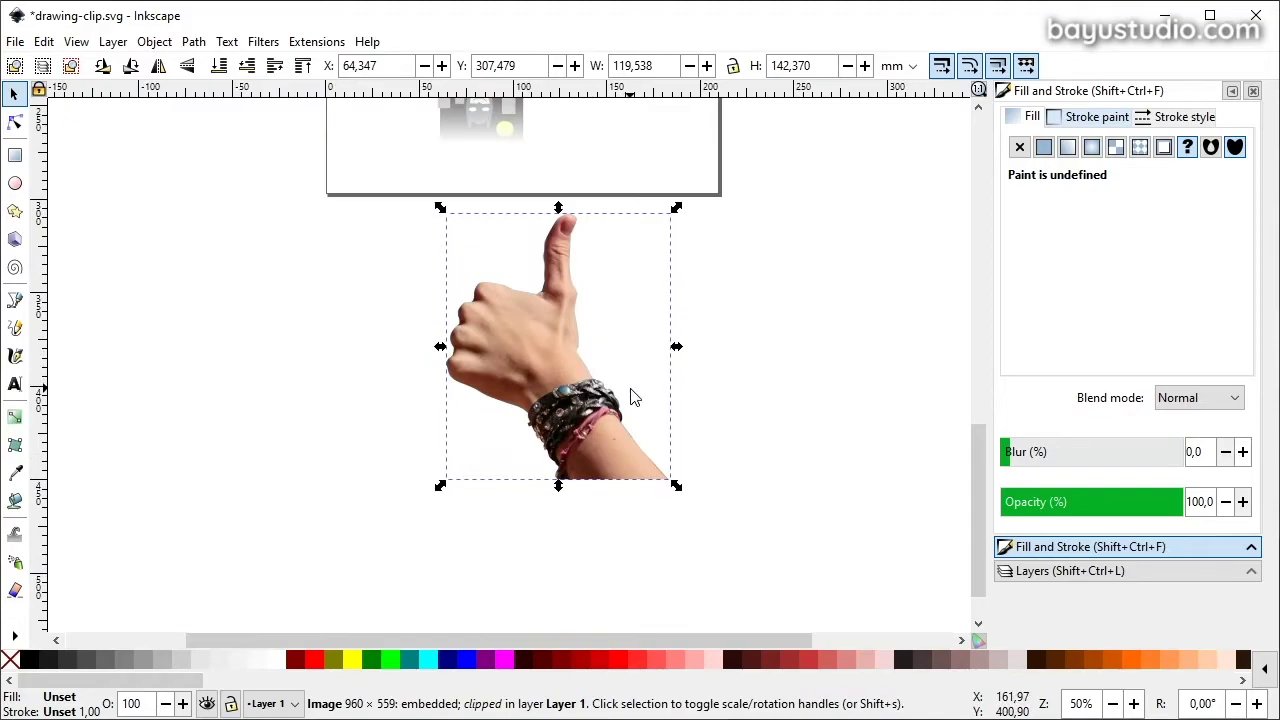
mouse_move(551, 391)
left_mouse_down()
mouse_move(498, 416)
mouse_move(422, 410)
left_mouse_up()
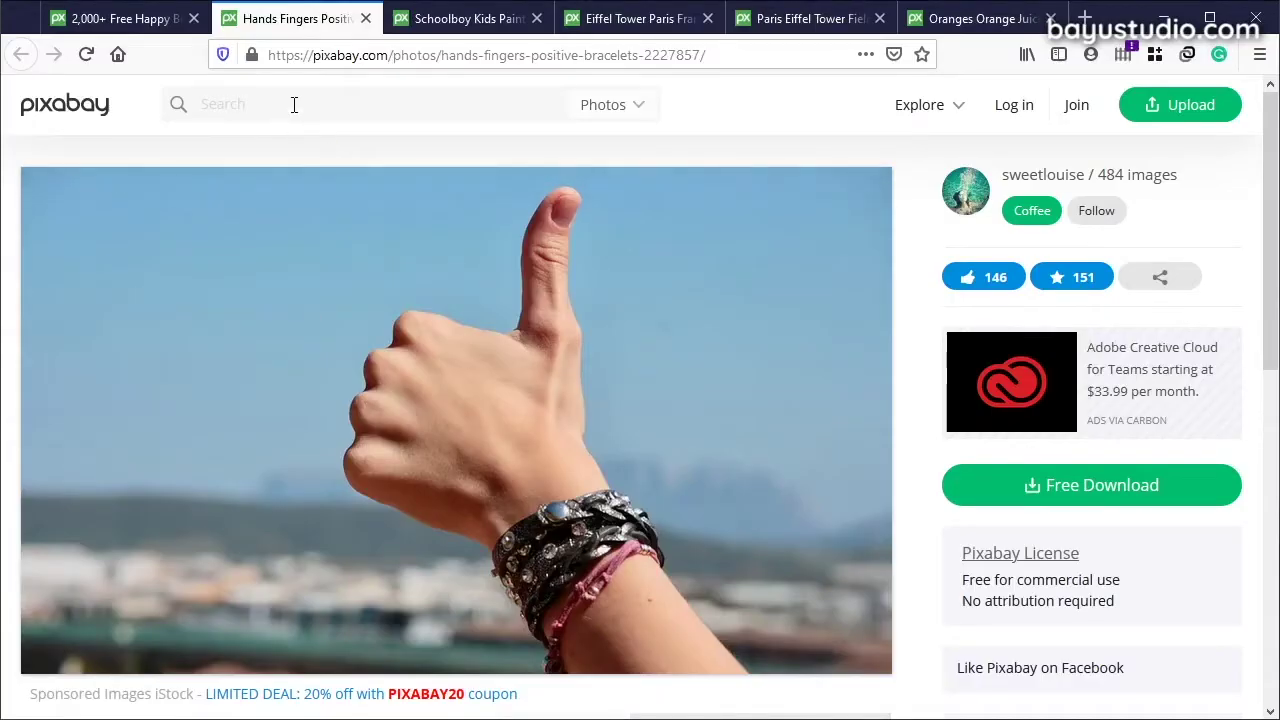
Copy the Eiffel Tower photo from its Pixabay page in Firefox.
left_click(634, 18)
scroll(628, 350, "down", 2)
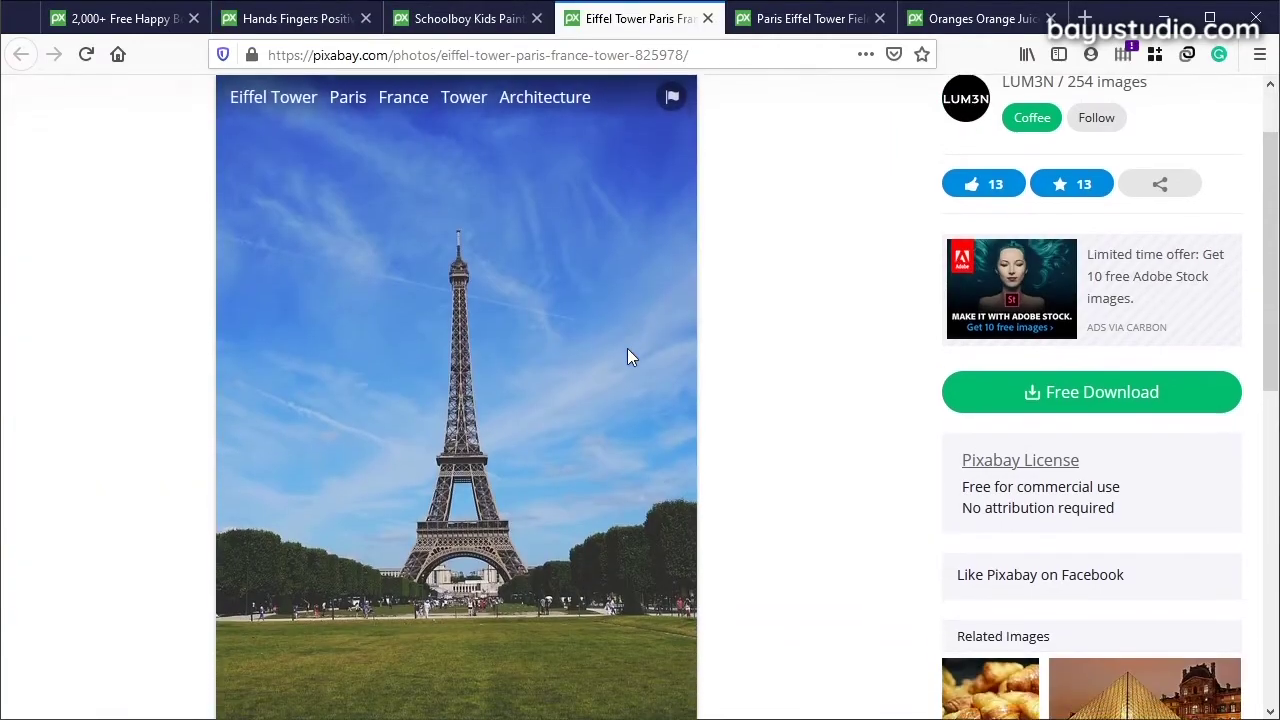
scroll(628, 357, "down", 2)
right_click(556, 380)
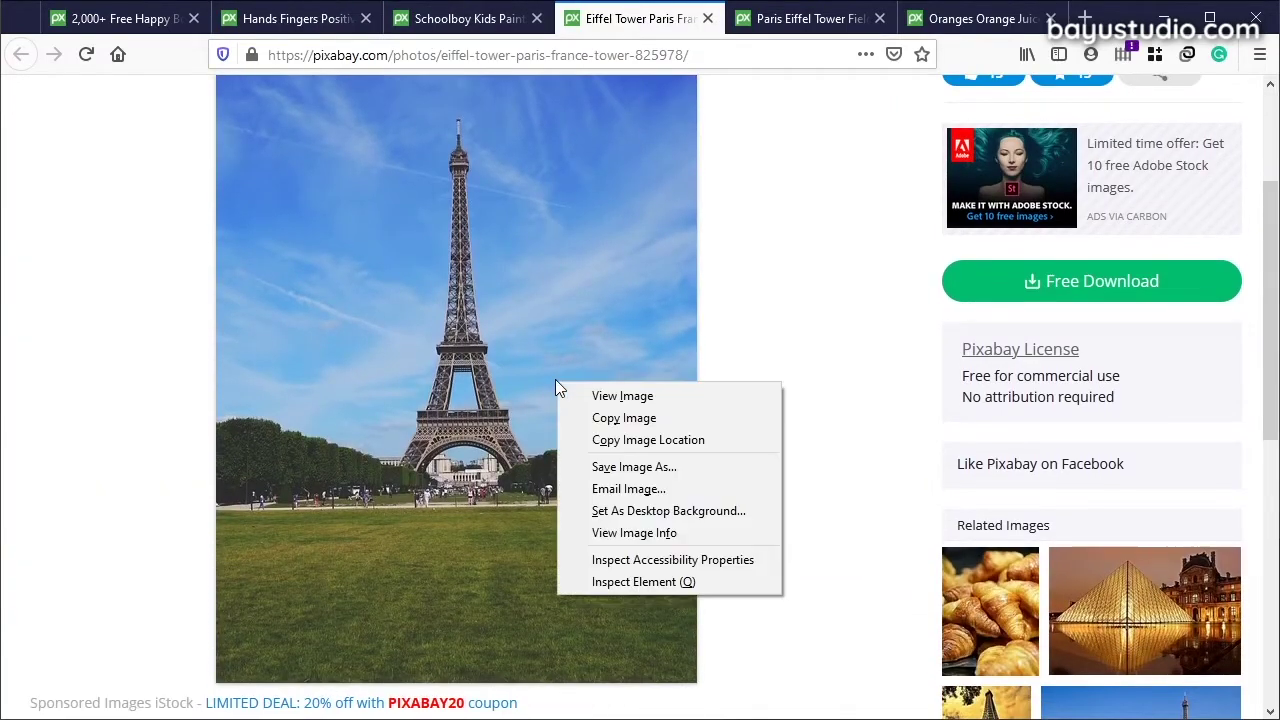
left_click(614, 418)
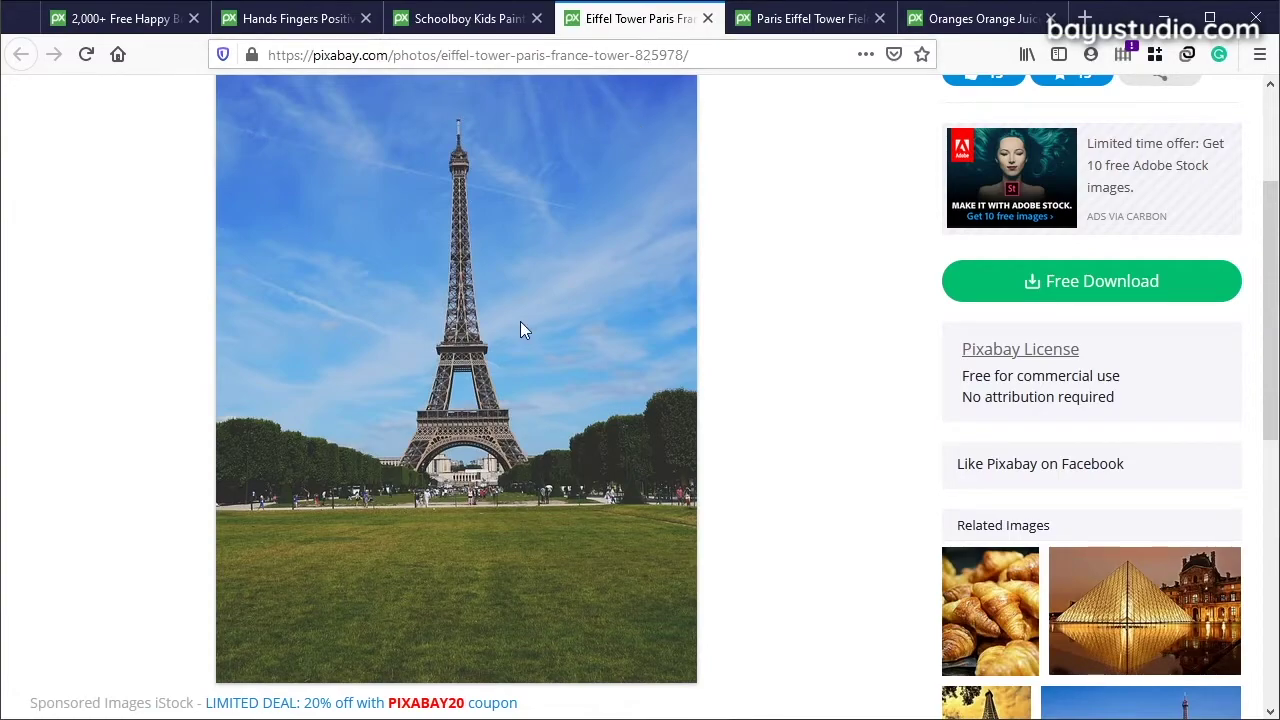
Paste the Eiffel Tower photo behind the hand and shrink the hand to about 84% over it.
key("alt+Tab")
key("ctrl+v")
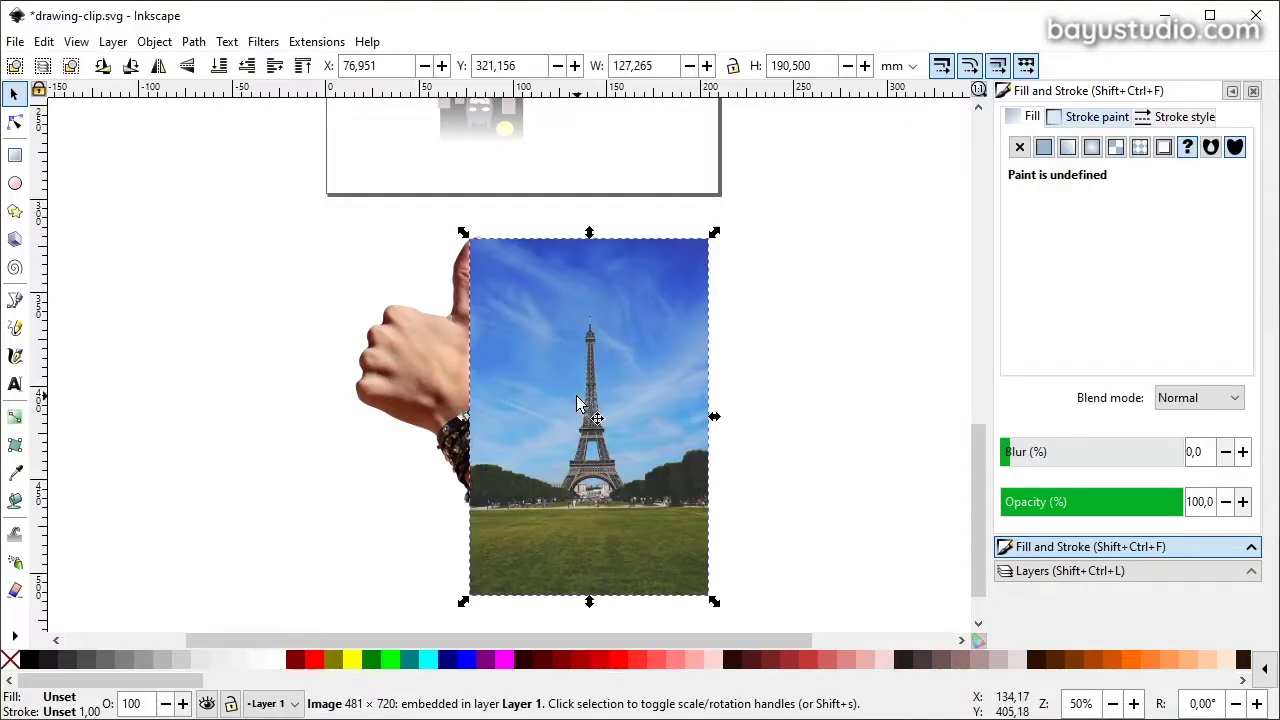
left_click_drag(470, 269, 337, 220)
key("ctrl+v")
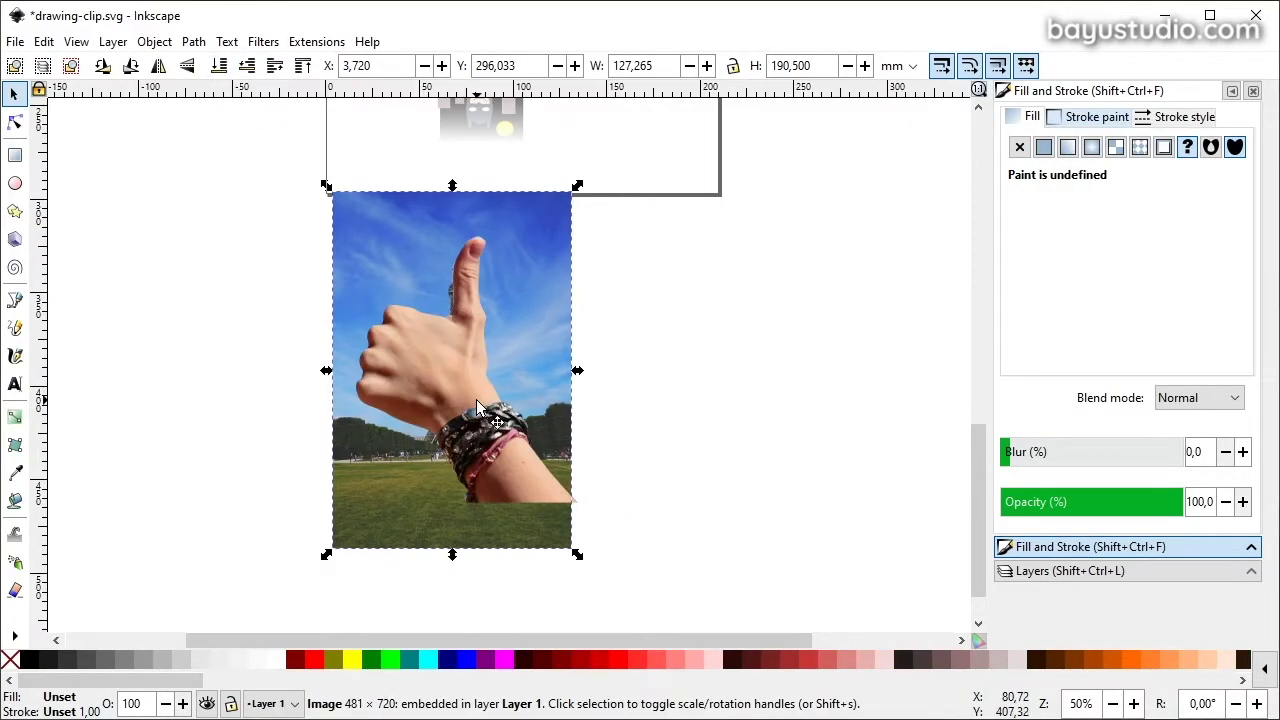
mouse_move(494, 457)
left_mouse_down()
mouse_move(489, 505)
mouse_move(548, 504)
left_mouse_up()
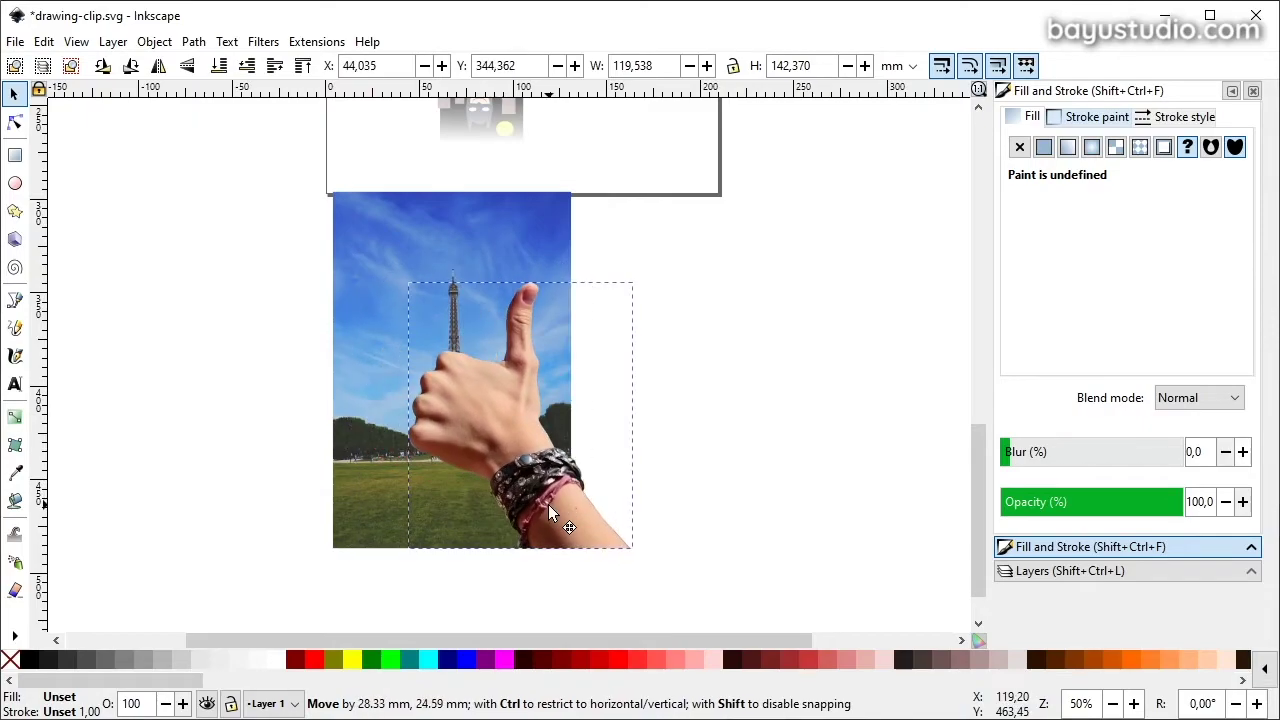
mouse_move(650, 284)
left_mouse_down()
mouse_move(614, 303)
mouse_move(575, 356)
left_mouse_up()
left_click_drag(477, 514, 483, 512)
Deselect and zoom in and out to inspect the hand-over-tower composite.
scroll(503, 507, "up", 2, "ctrl")
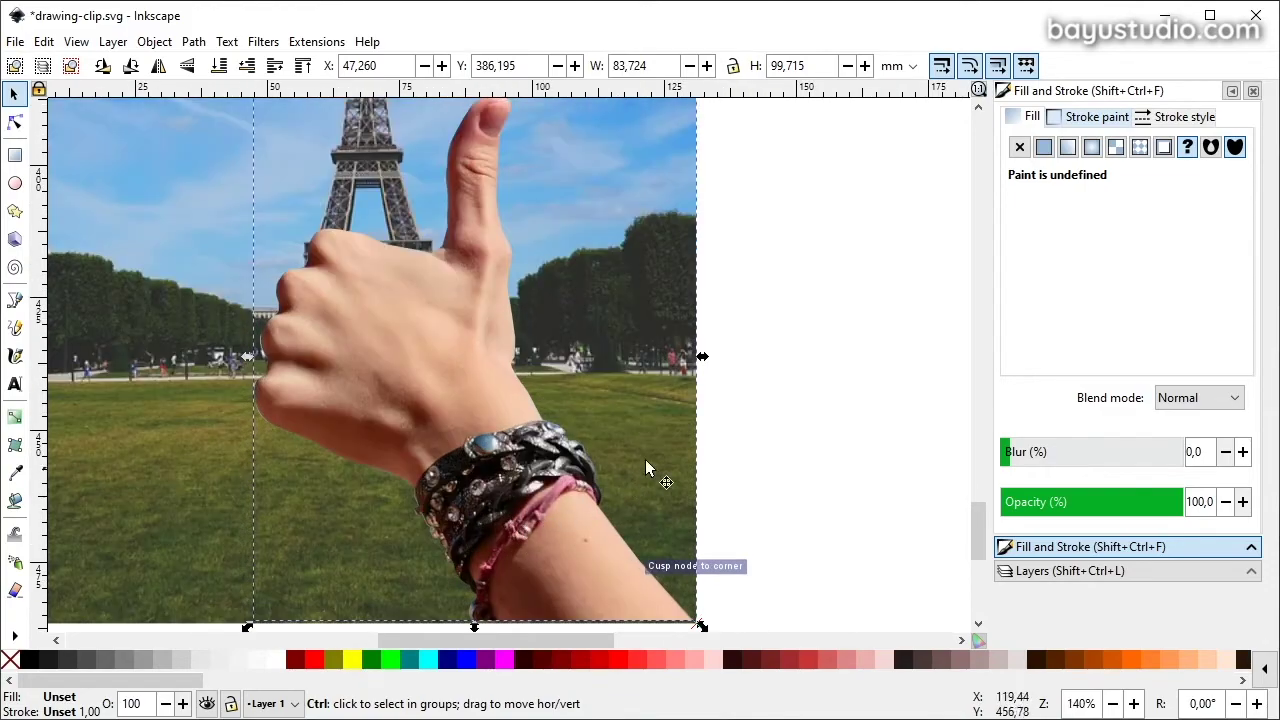
scroll(503, 507, "up", 1, "ctrl")
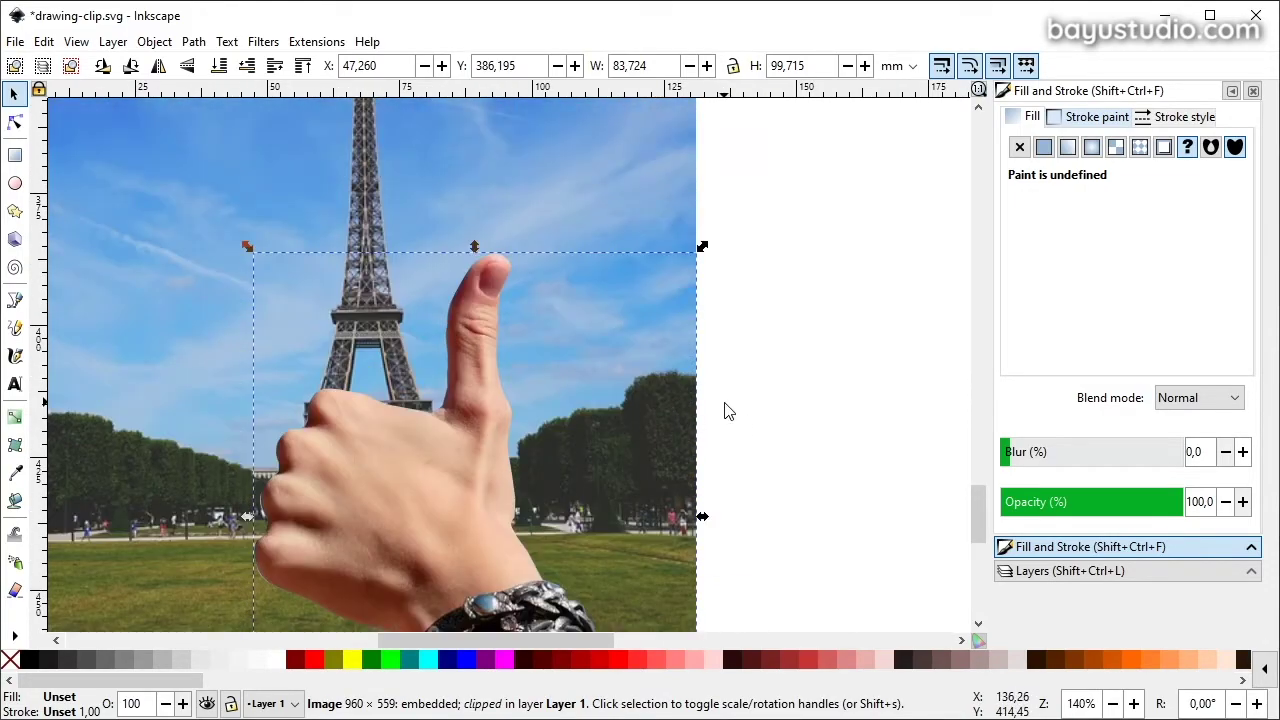
left_click(778, 370)
scroll(502, 459, "down", 2)
scroll(481, 284, "down", 2)
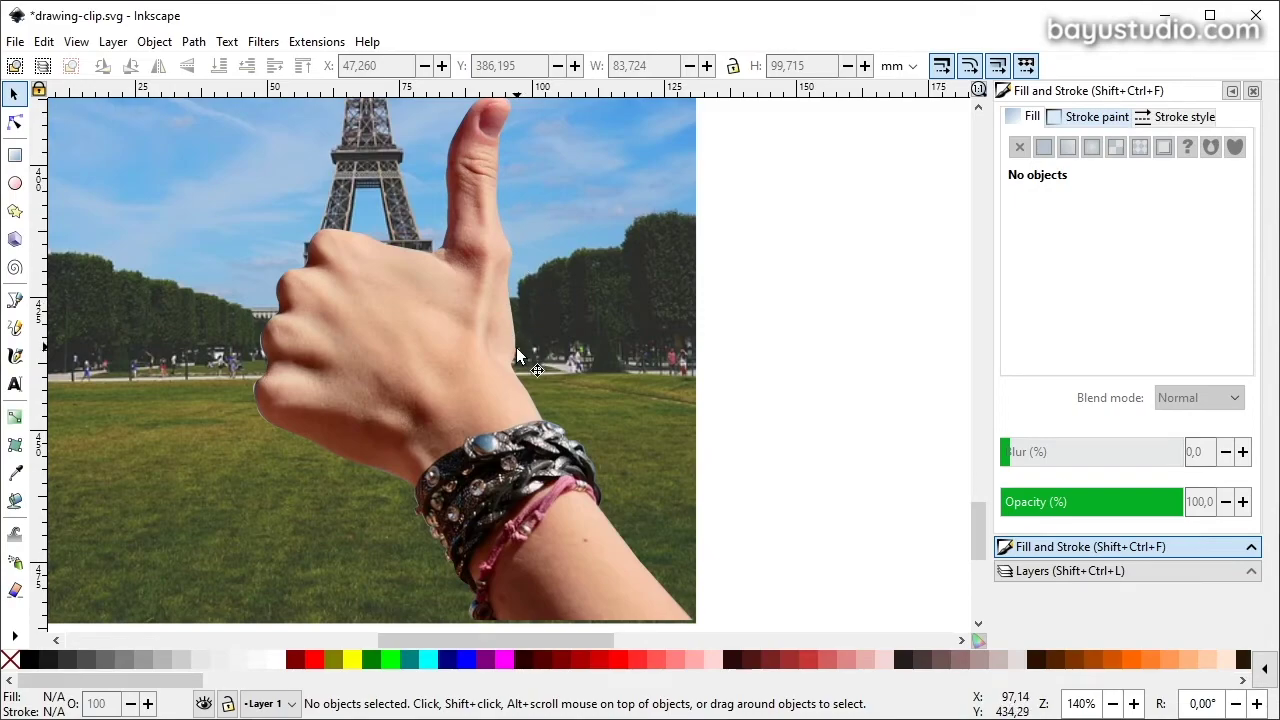
scroll(475, 355, "up", 1, "ctrl")
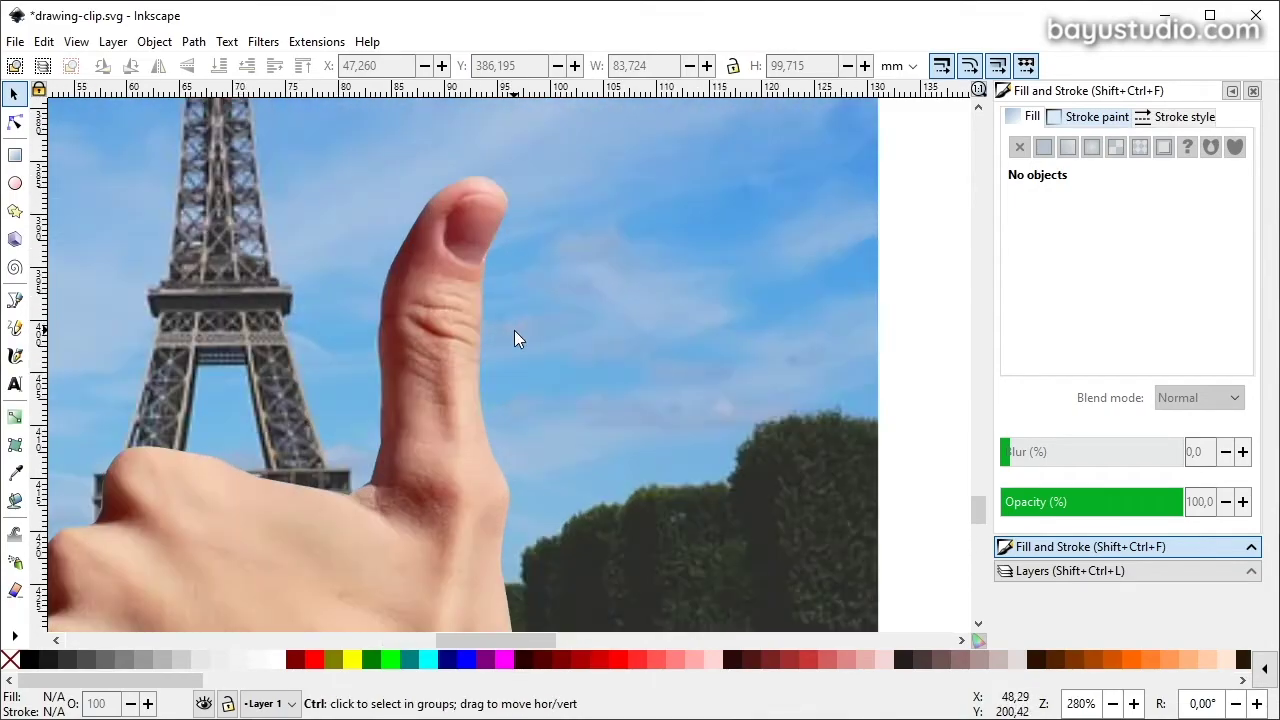
scroll(487, 317, "down", 2, "ctrl")
scroll(477, 370, "down", 3)
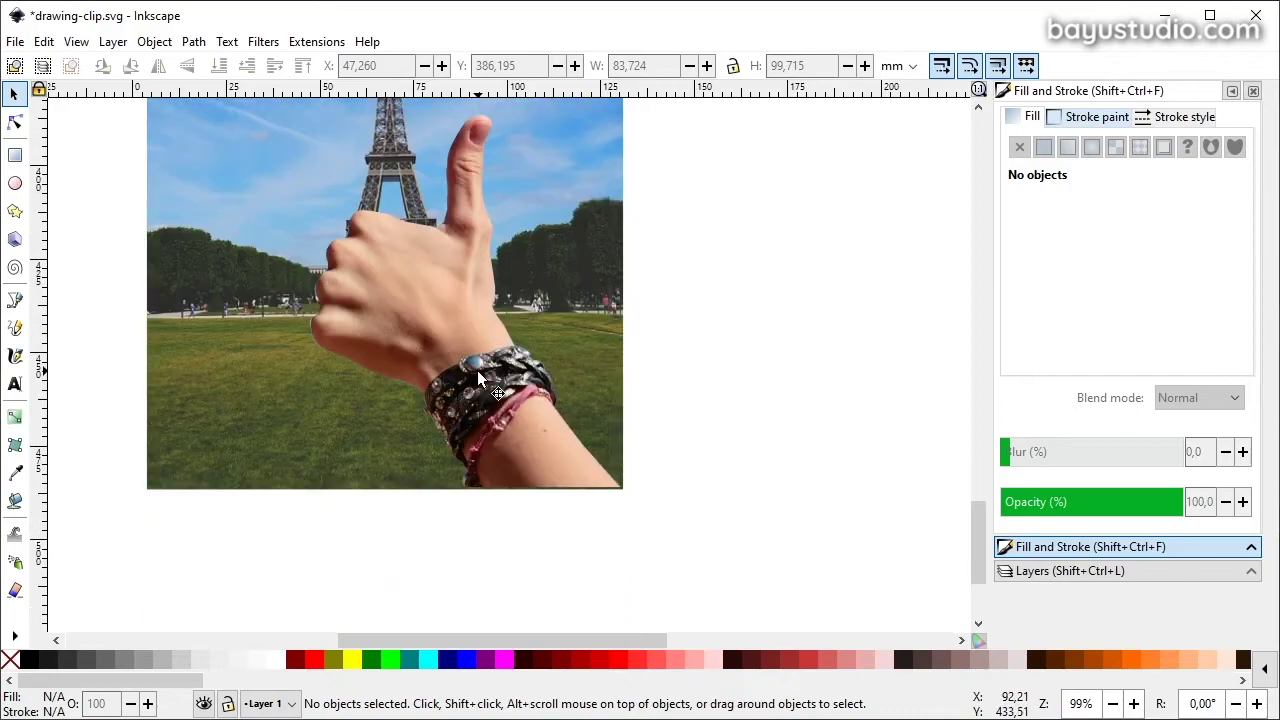
scroll(482, 349, "up", 3)
scroll(476, 365, "down", 3)
scroll(484, 226, "up", 2, "ctrl")
scroll(482, 267, "up", 1, "ctrl")
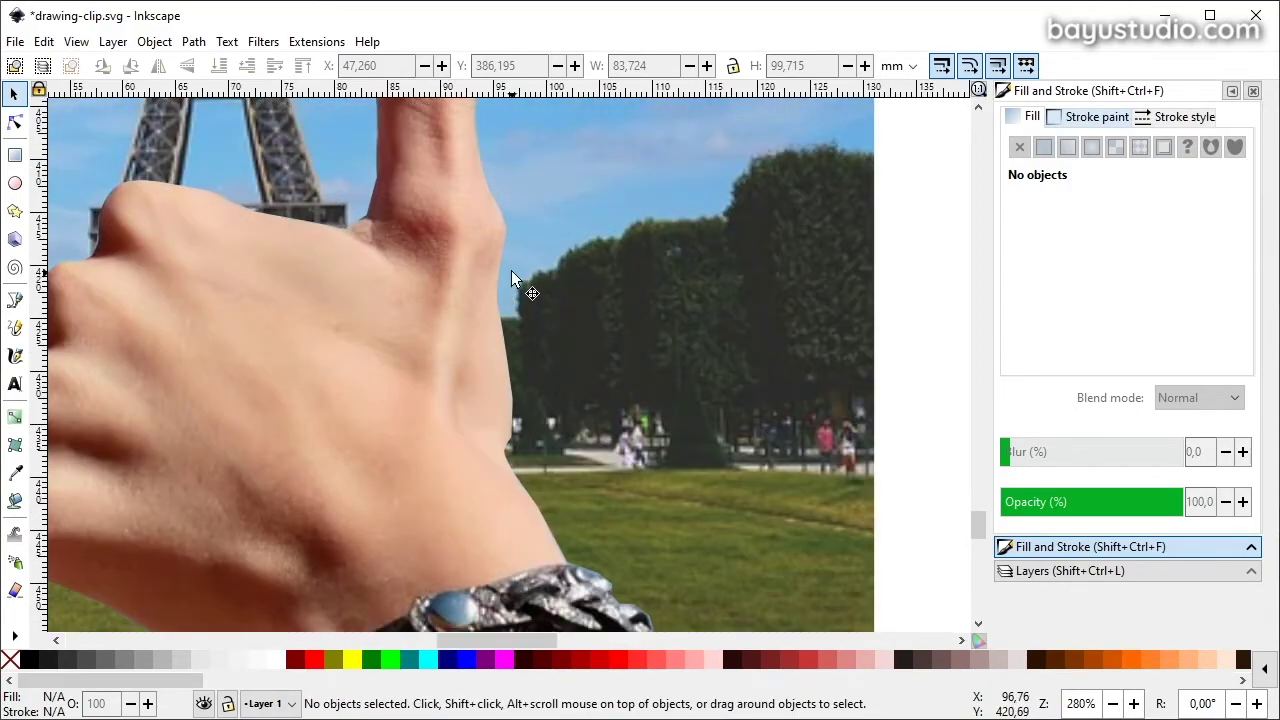
scroll(412, 396, "down", 3)
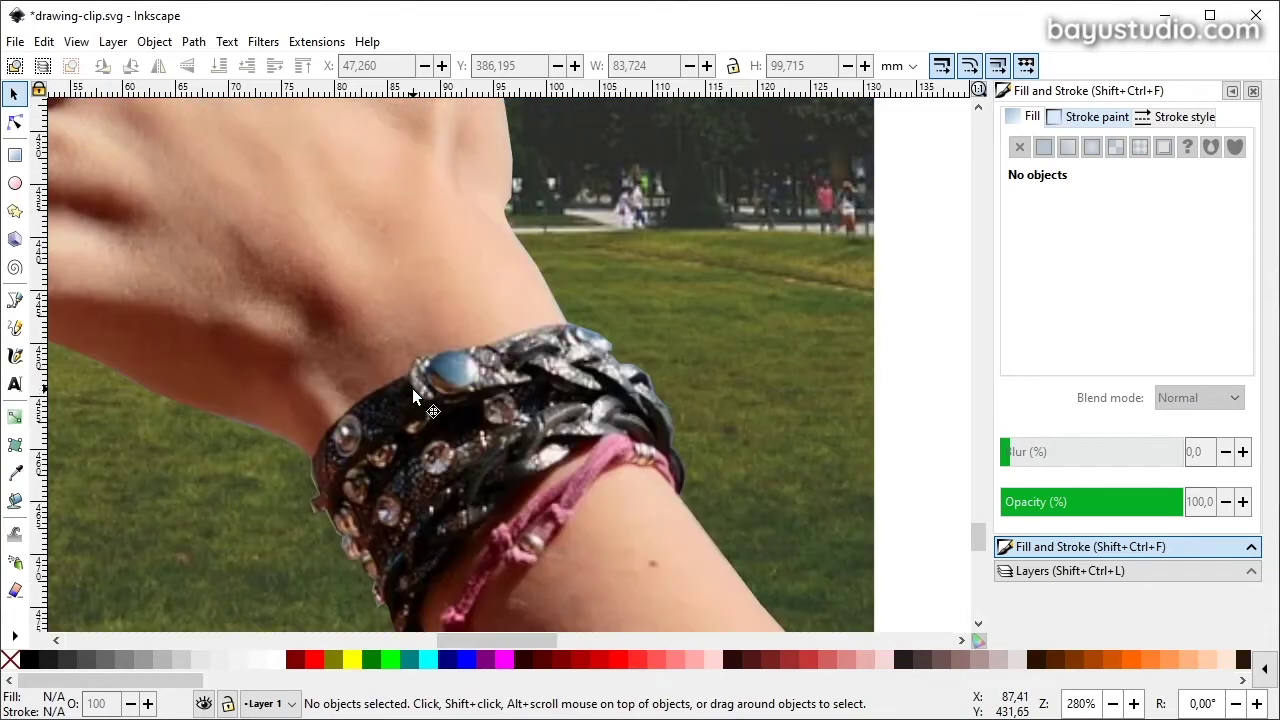
scroll(414, 398, "down", 1, "ctrl")
scroll(416, 404, "down", 1, "ctrl")
Release the clip from the thumbs-up hand photo.
left_click(416, 408)
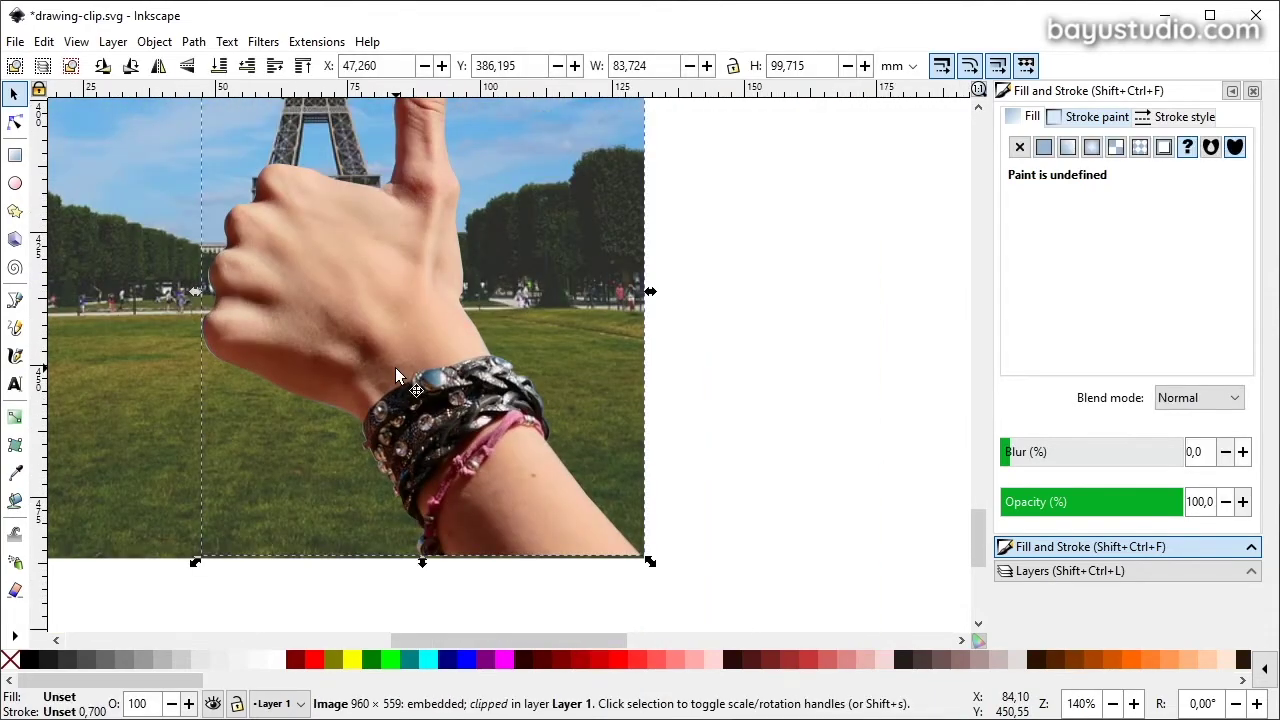
left_click(154, 41)
mouse_move(161, 264)
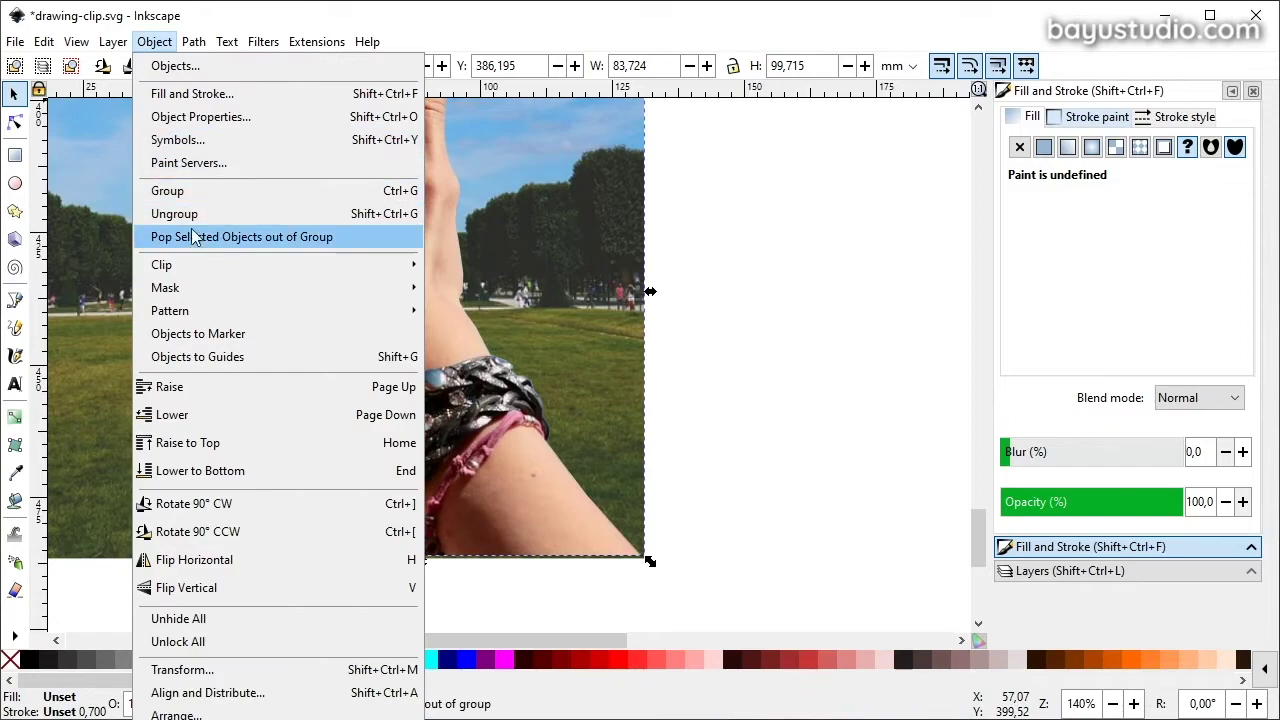
left_click(463, 310)
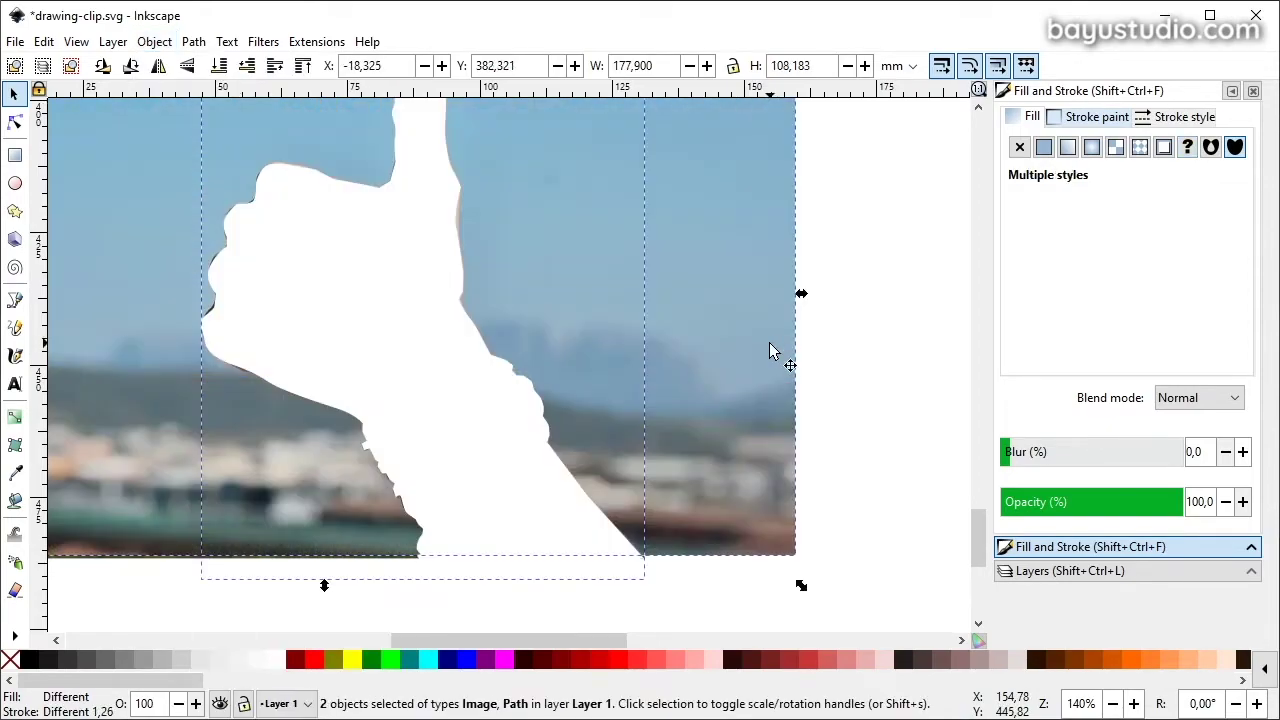
Blur the white hand path to 6.6 in Fill and Stroke.
left_click(405, 408)
left_click(846, 443)
left_click(437, 423)
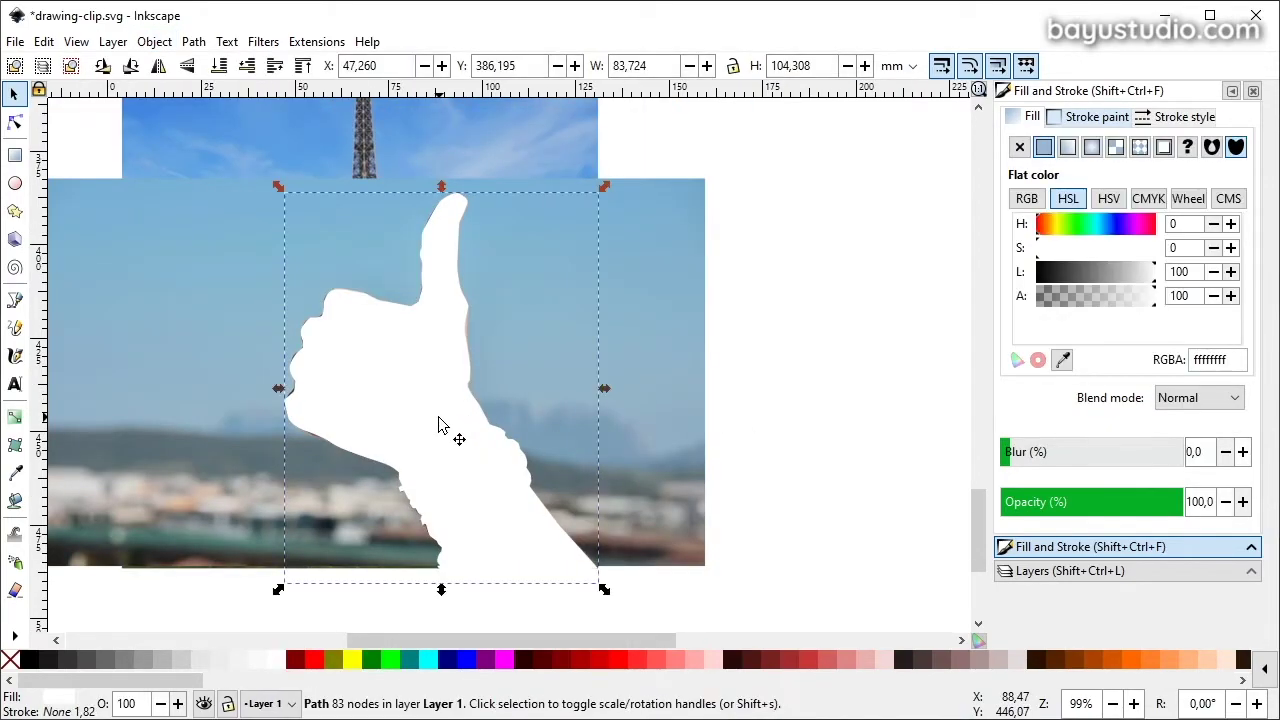
scroll(445, 405, "up", 1)
scroll(445, 405, "up", 1)
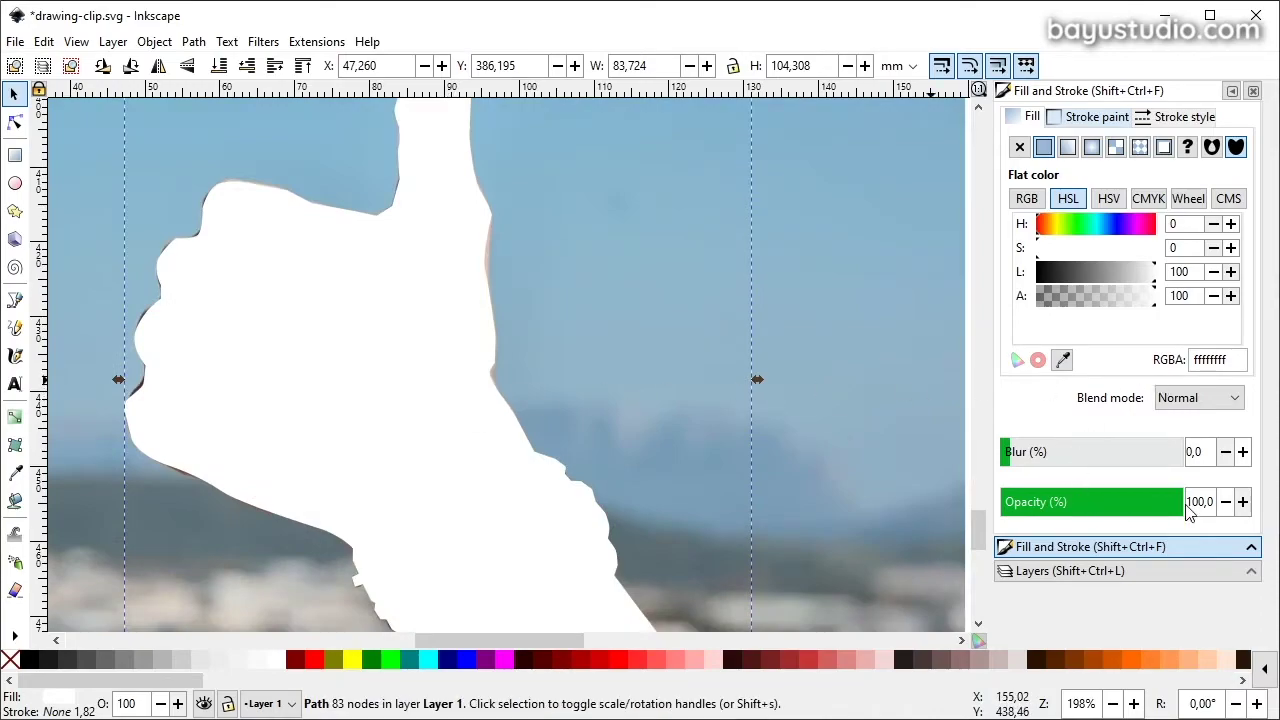
left_click_drag(1021, 457, 1016, 452)
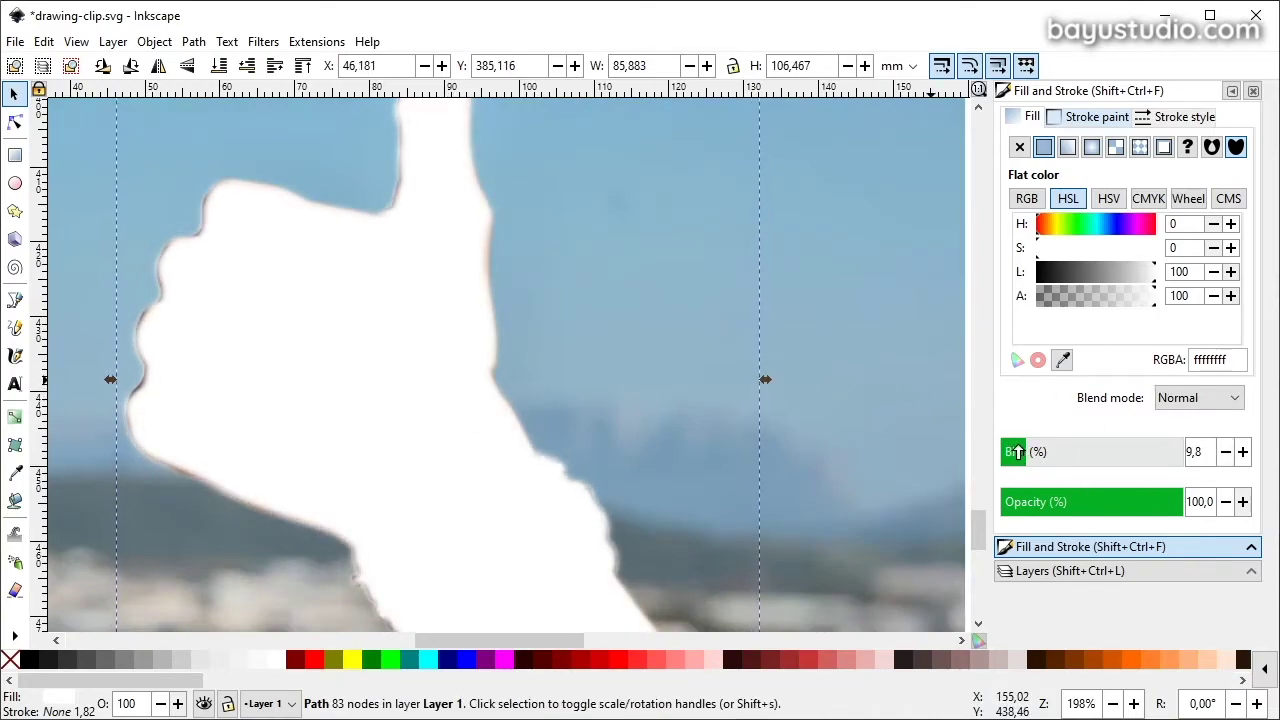
left_click_drag(1014, 451, 1014, 451)
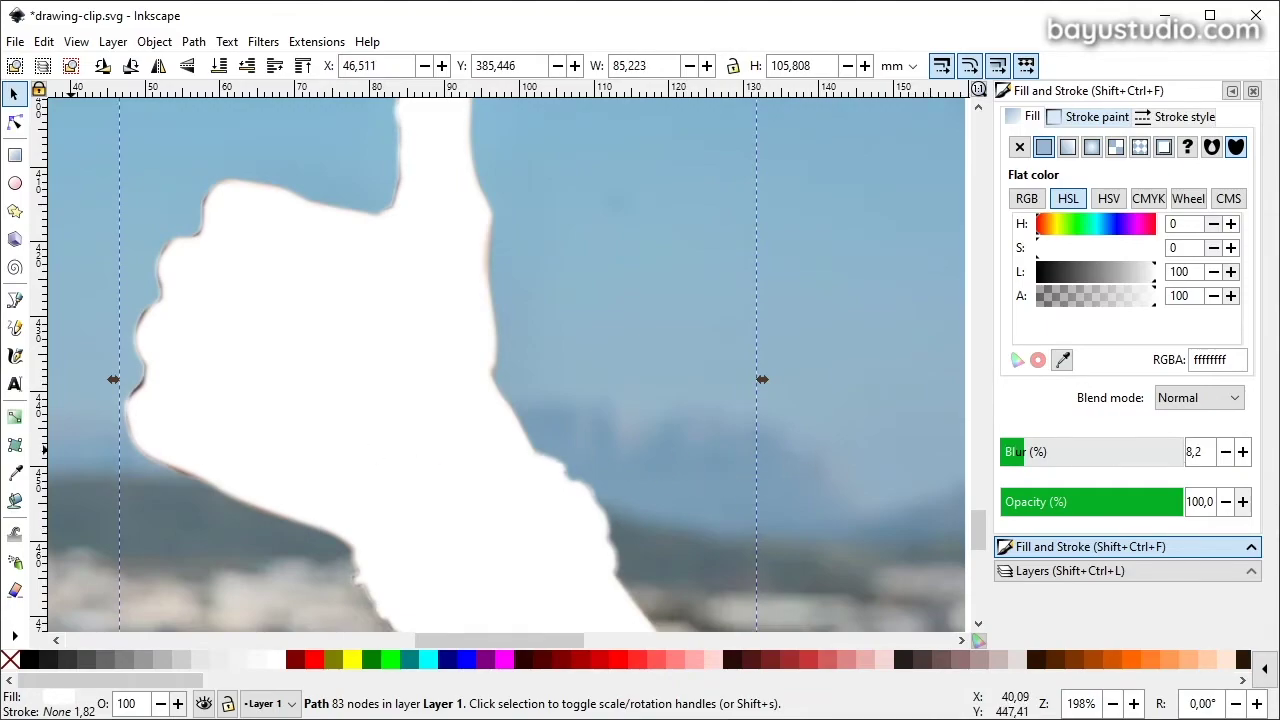
key("Escape")
scroll(434, 391, "down", 1)
Mask the hand photo with the blurred hand path via Object > Mask > Set.
left_click(434, 391)
left_click(768, 398, "shift")
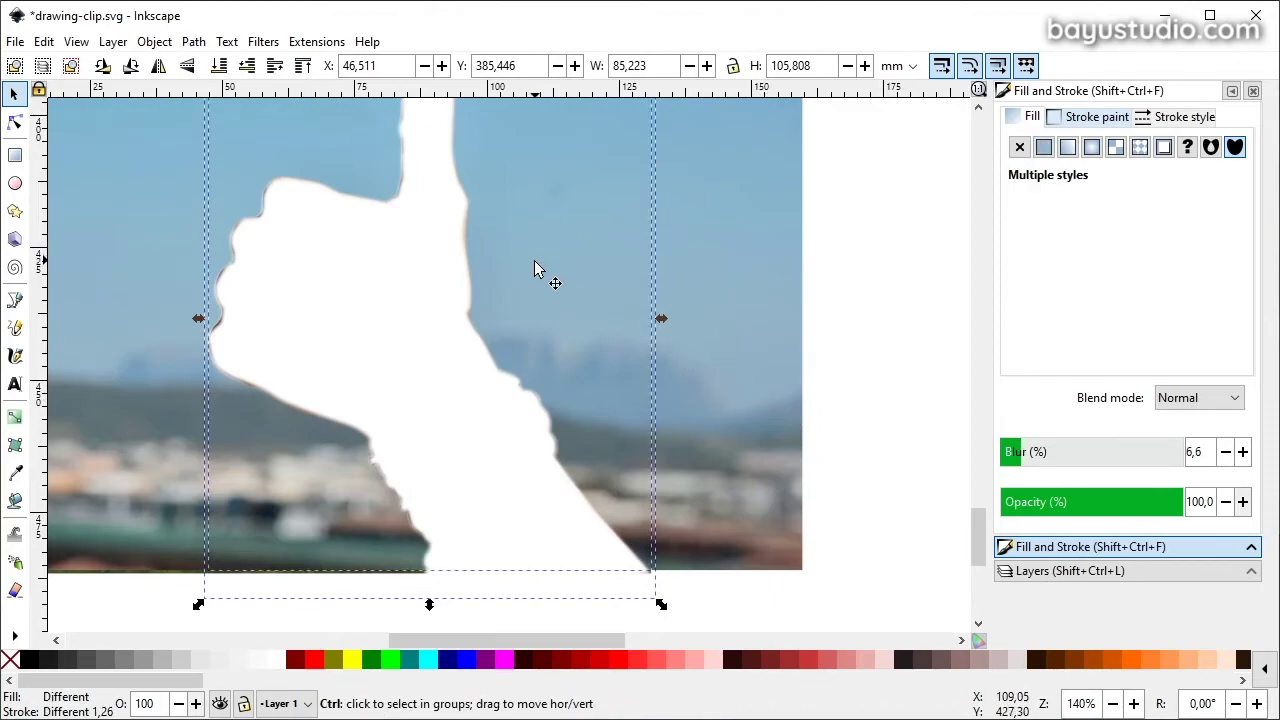
scroll(534, 260, "down", 3, "ctrl")
scroll(456, 210, "up", 1, "ctrl")
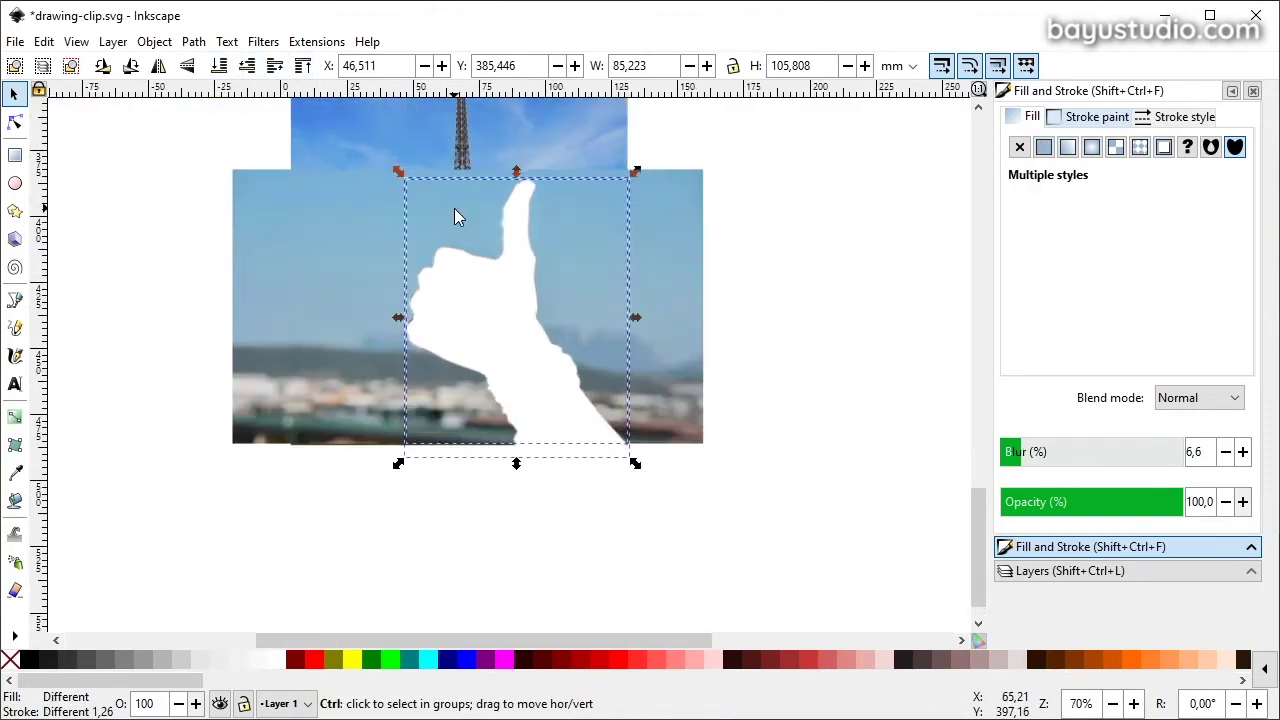
left_click_drag(464, 282, 459, 272)
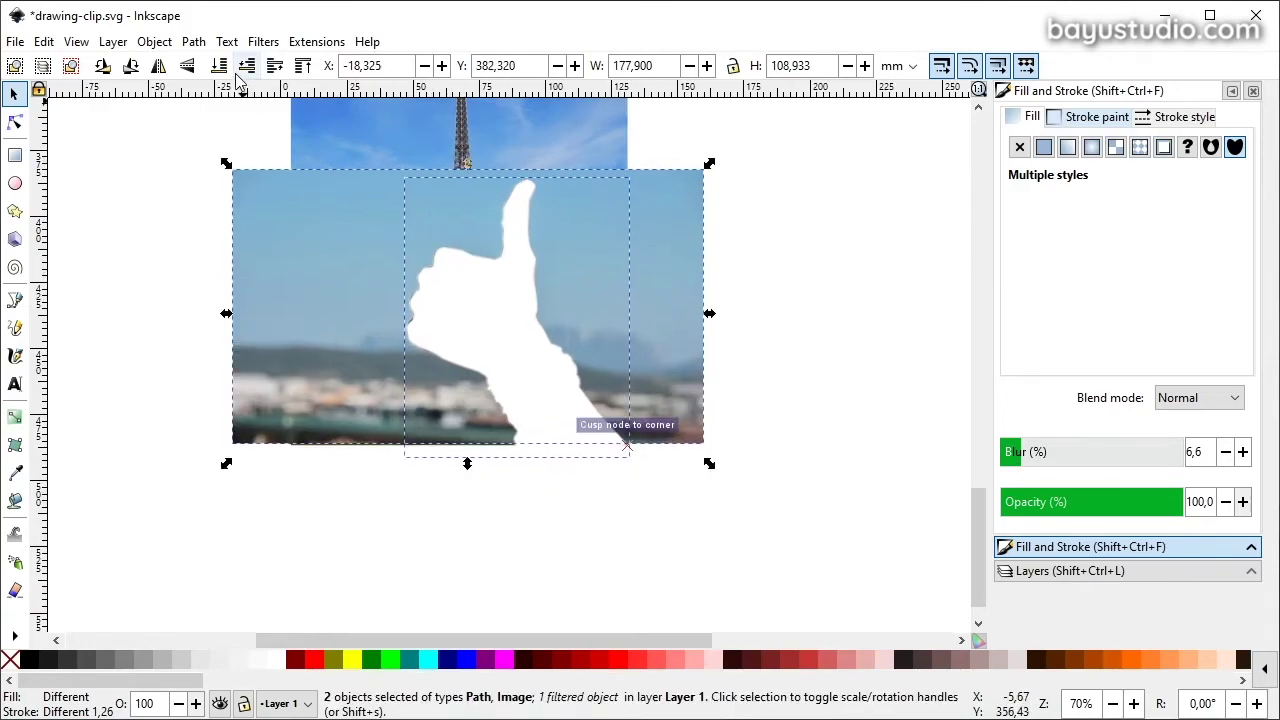
left_click(154, 41)
mouse_move(165, 288)
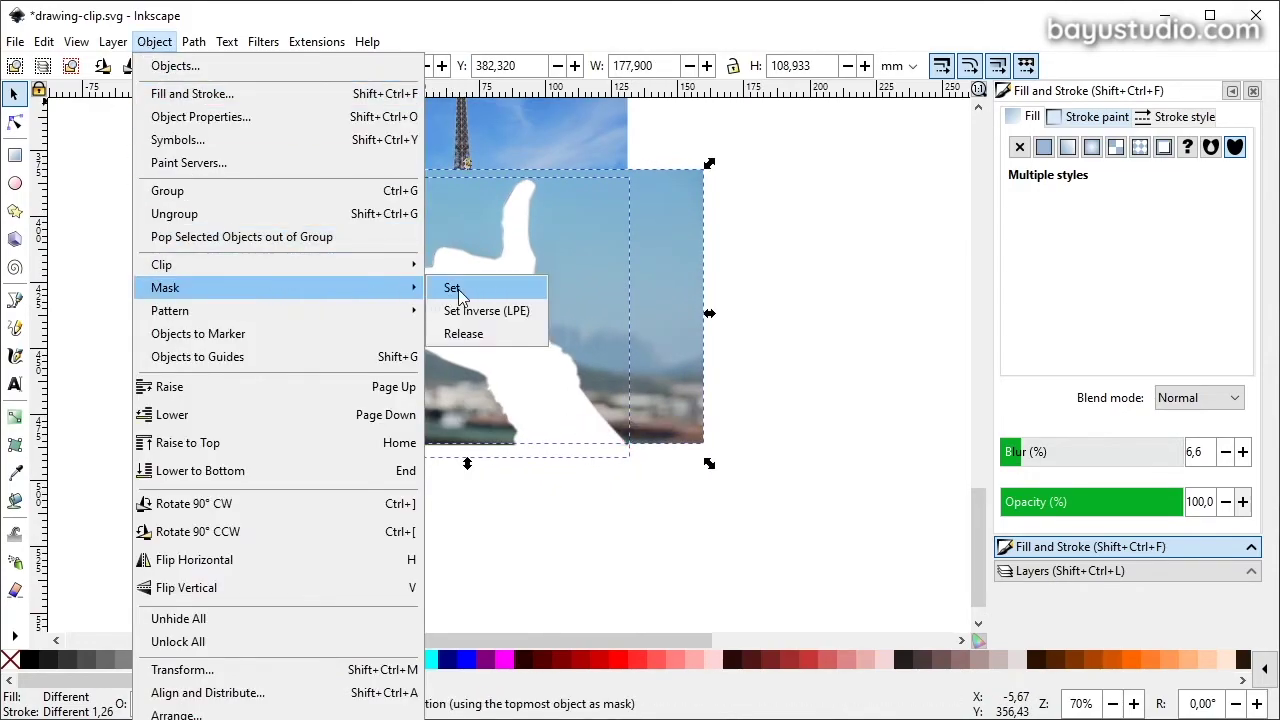
left_click(452, 288)
scroll(579, 320, "up", 2, "ctrl")
scroll(579, 313, "up", 2, "ctrl")
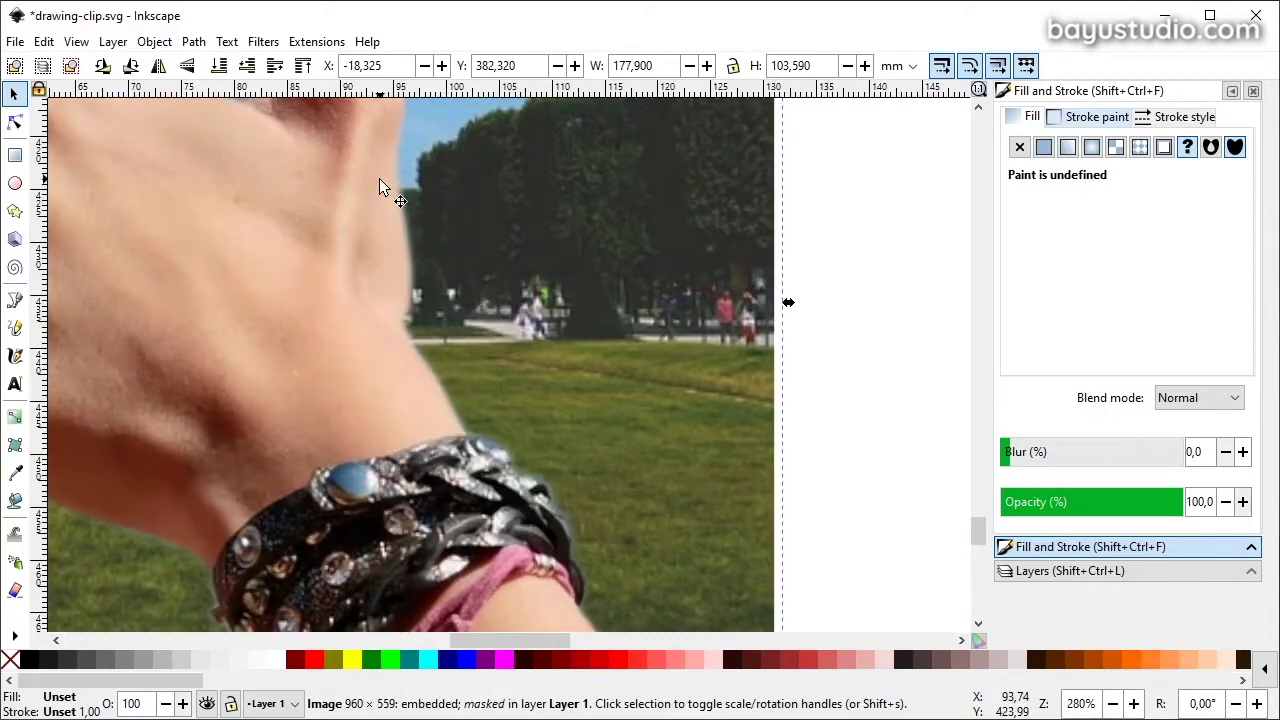
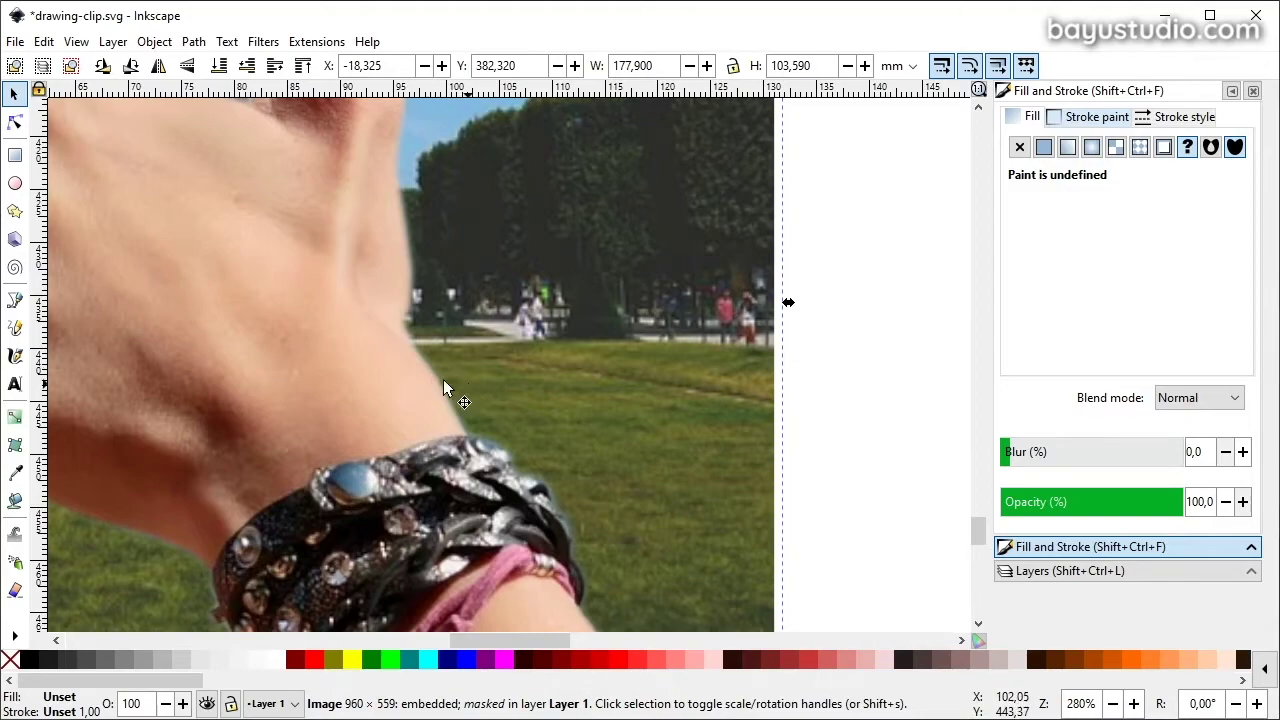
With the Node tool, show the hand mask's outline while hiding clipping path outlines.
scroll(304, 314, "down", 3, "ctrl")
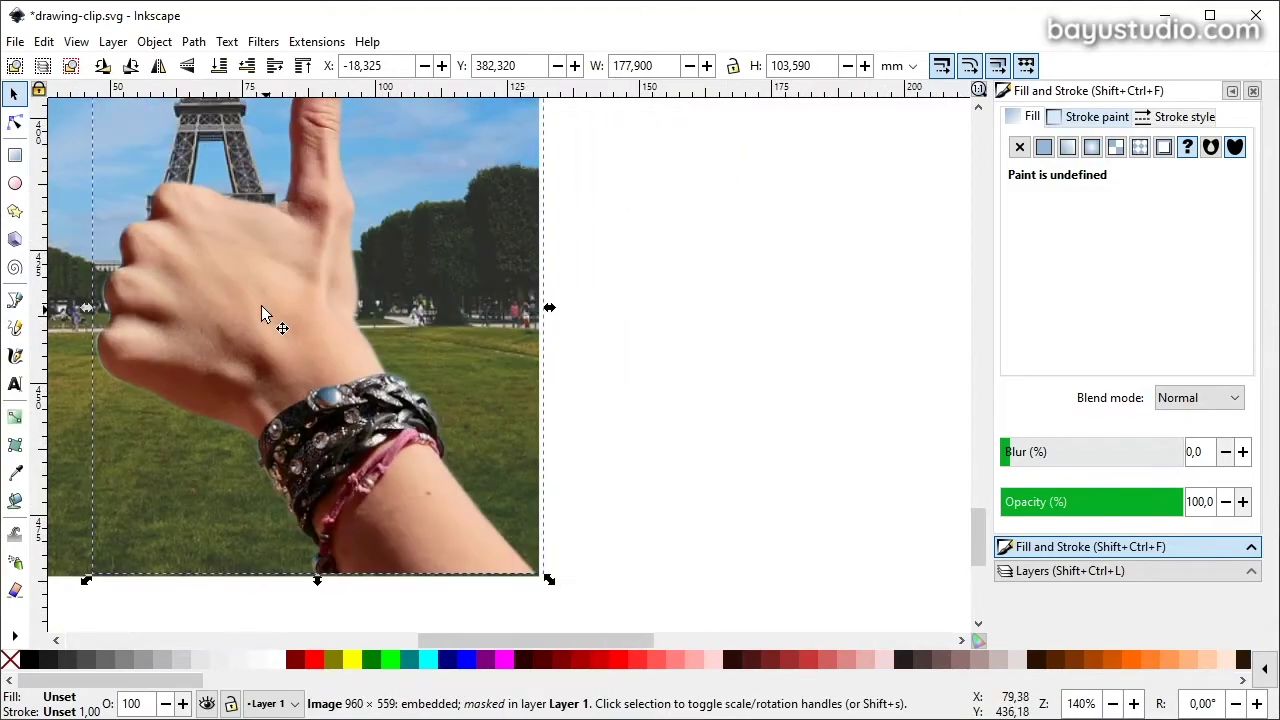
scroll(451, 328, "up", 1, "ctrl")
scroll(479, 282, "up", 2, "ctrl")
scroll(479, 283, "down", 1, "ctrl")
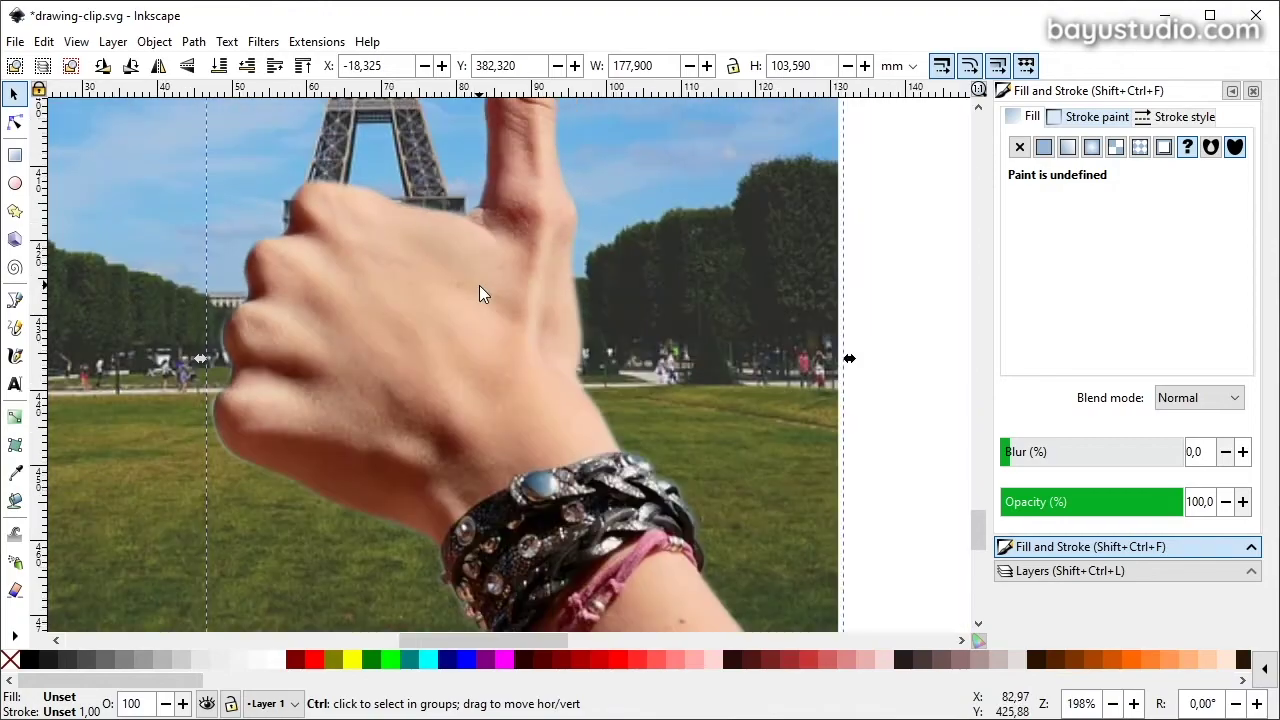
scroll(506, 287, "up", 3)
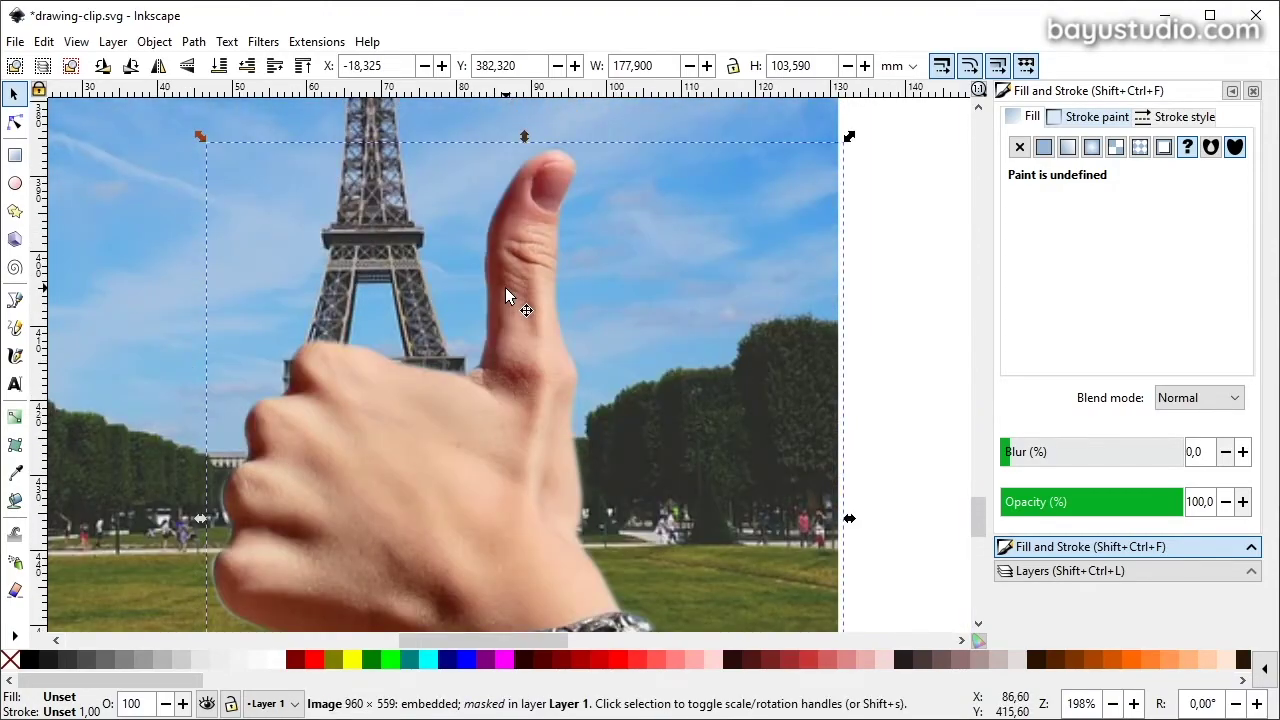
left_click(13, 123)
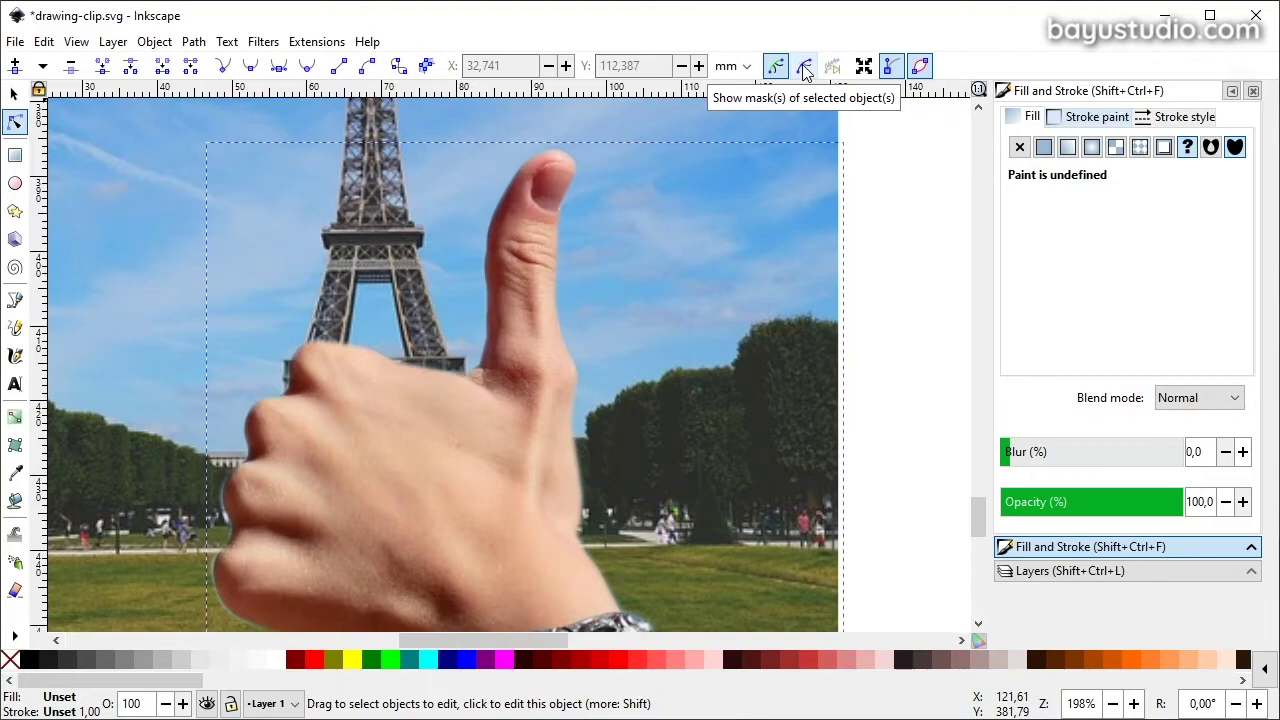
left_click(805, 70)
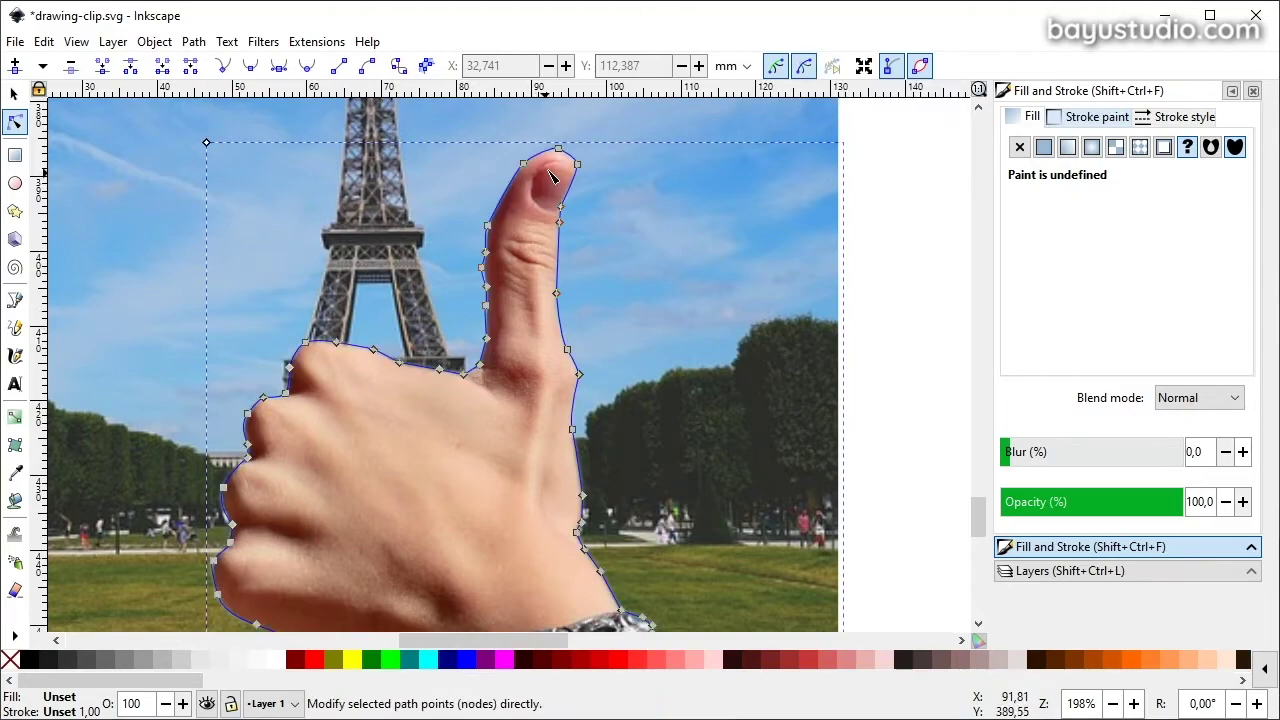
left_click(767, 66)
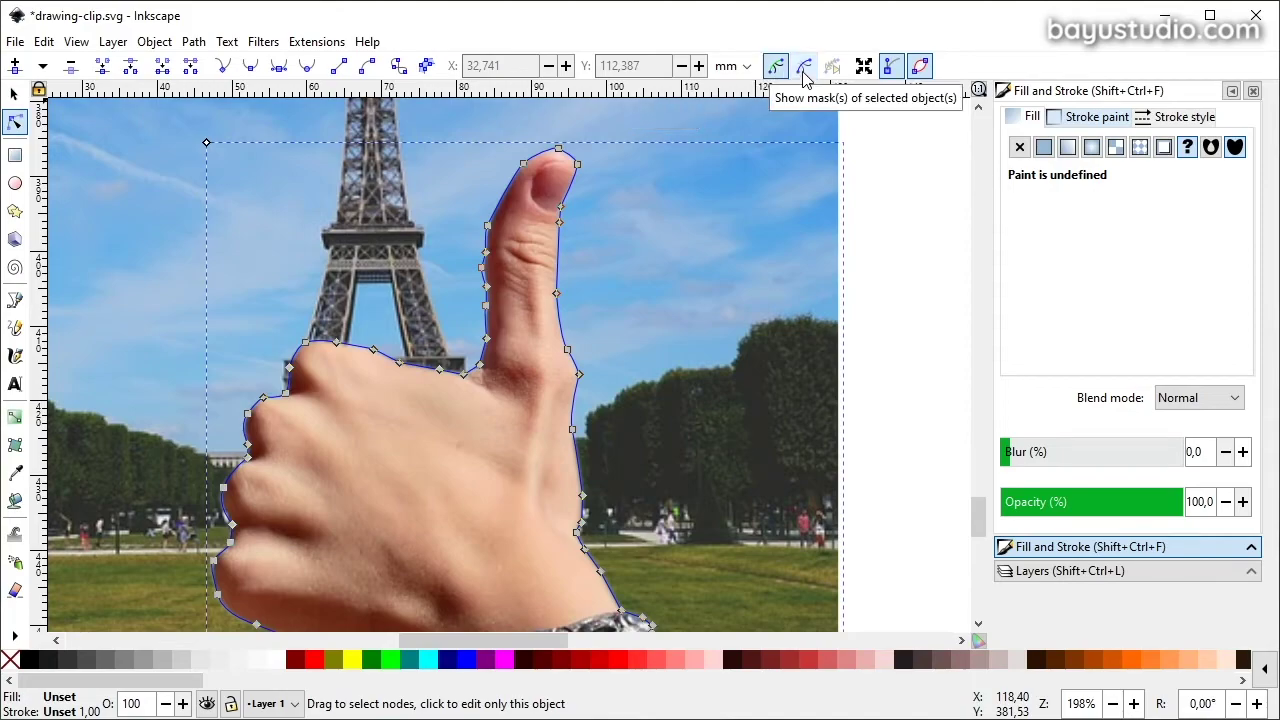
Drag the mask nodes inward along the wrist and upper-wrist edges.
scroll(578, 376, "down", 3)
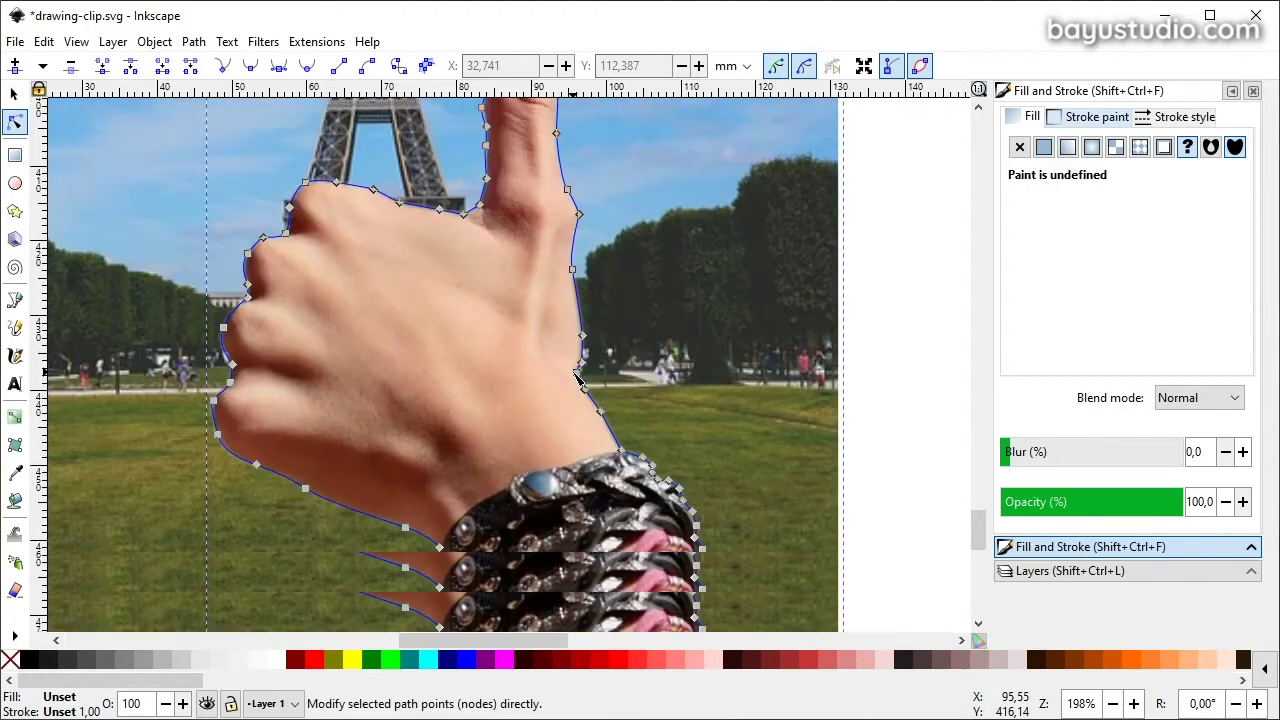
scroll(578, 376, "up", 5)
left_click_drag(556, 372, 556, 367)
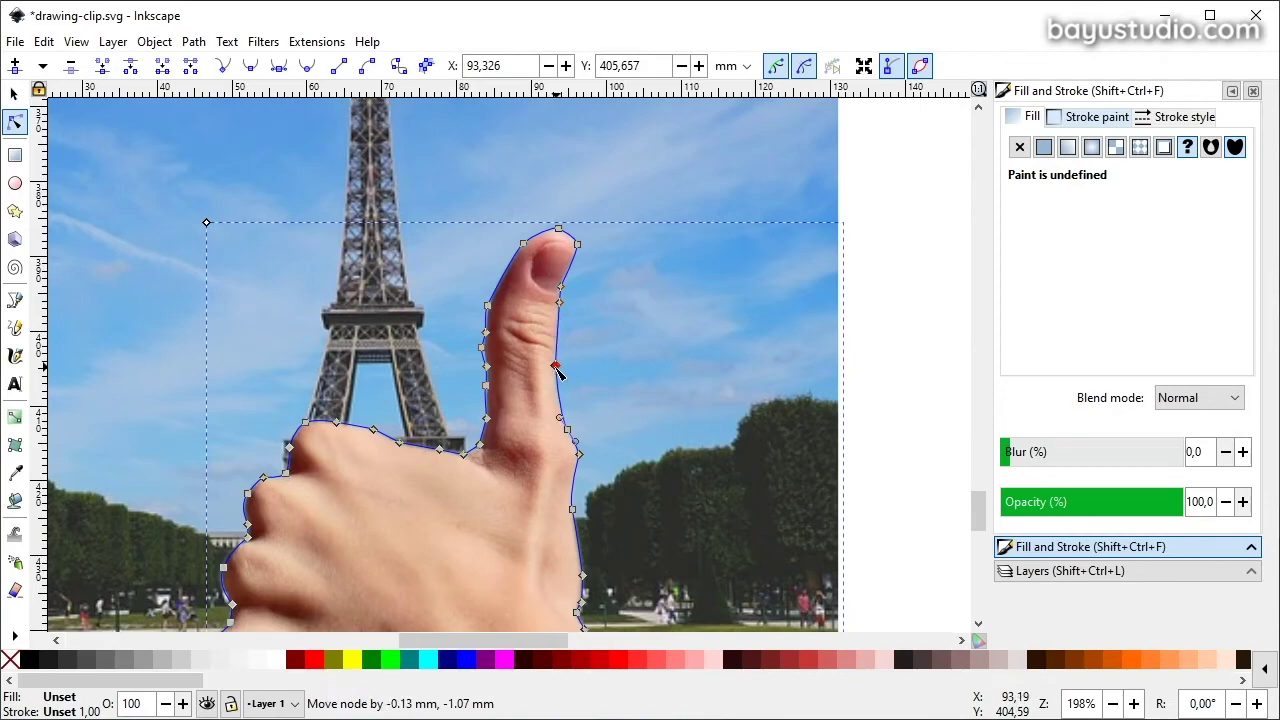
scroll(556, 372, "down", 5)
scroll(432, 464, "down", 2)
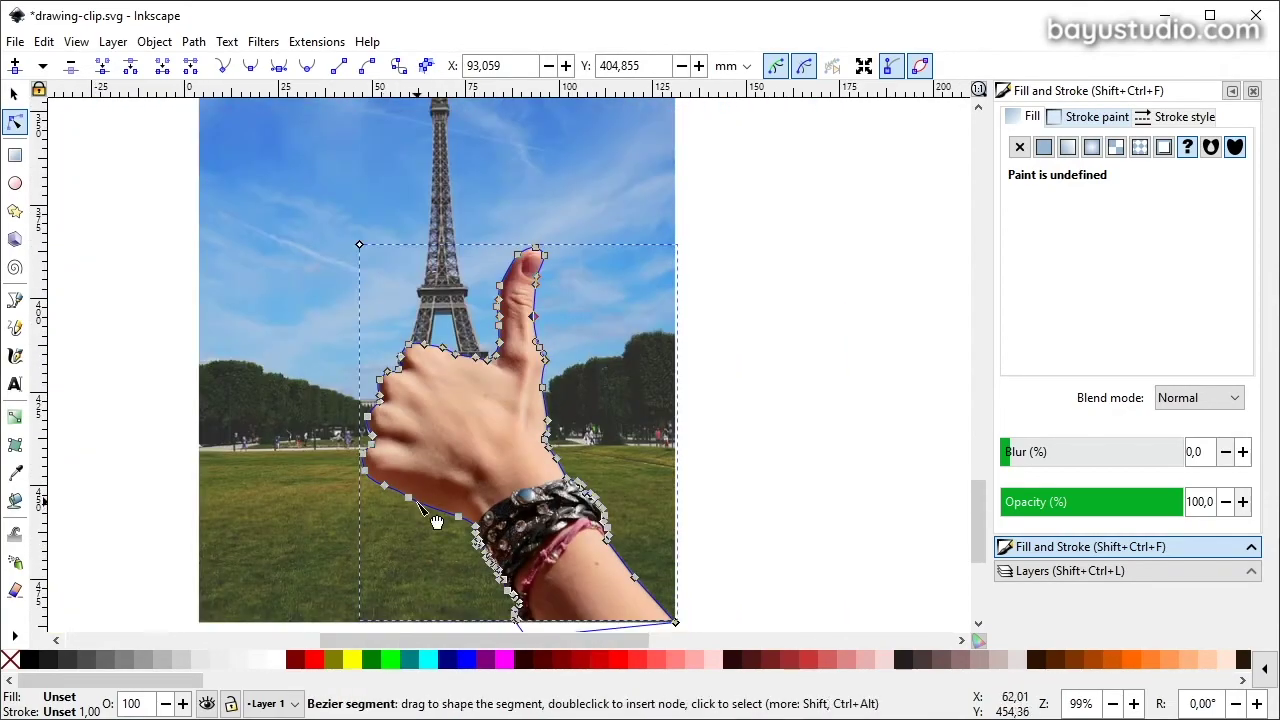
scroll(432, 464, "up", 5)
left_click_drag(438, 407, 444, 404)
left_click_drag(302, 343, 317, 337)
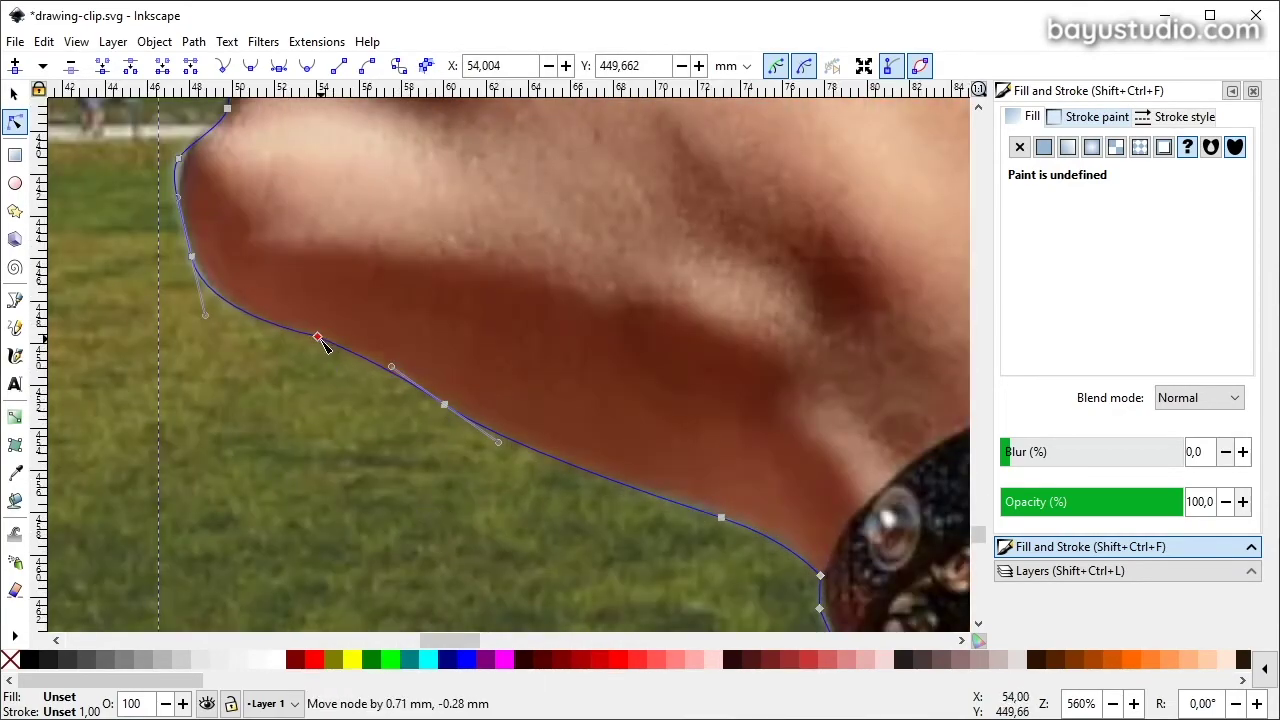
left_click_drag(191, 257, 197, 257)
left_click_drag(178, 158, 187, 160)
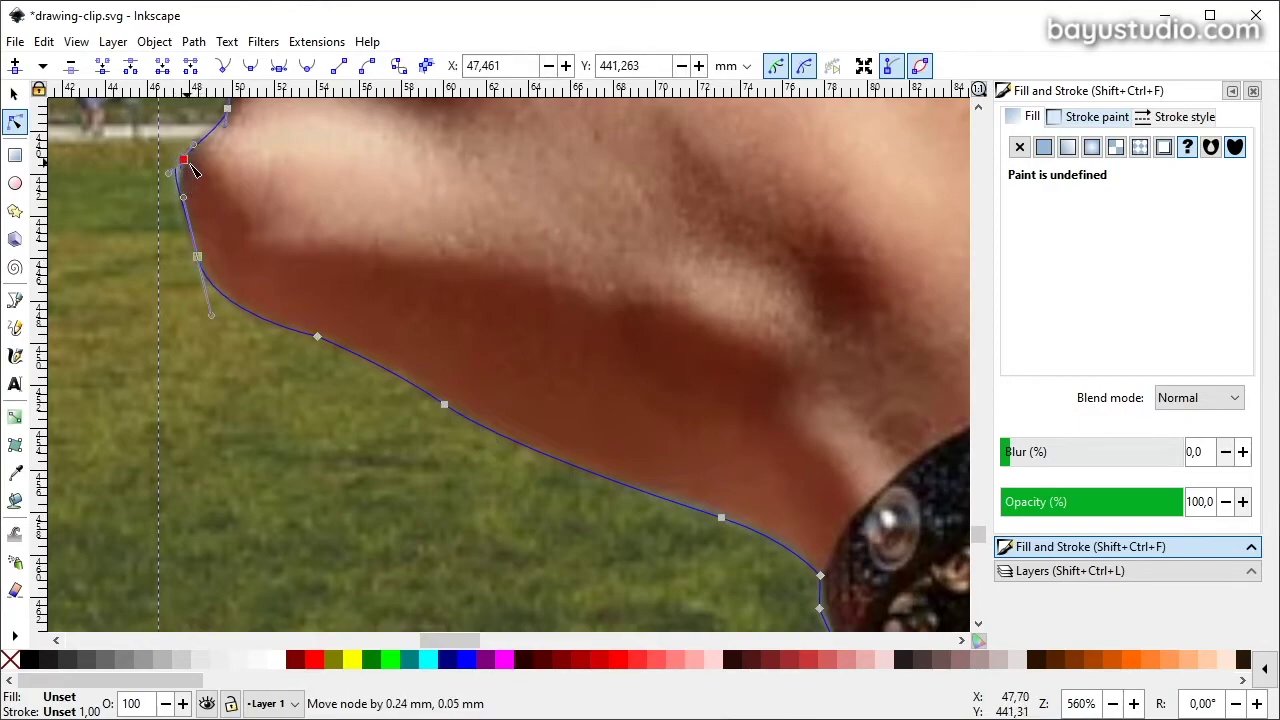
scroll(569, 441, "down", 3)
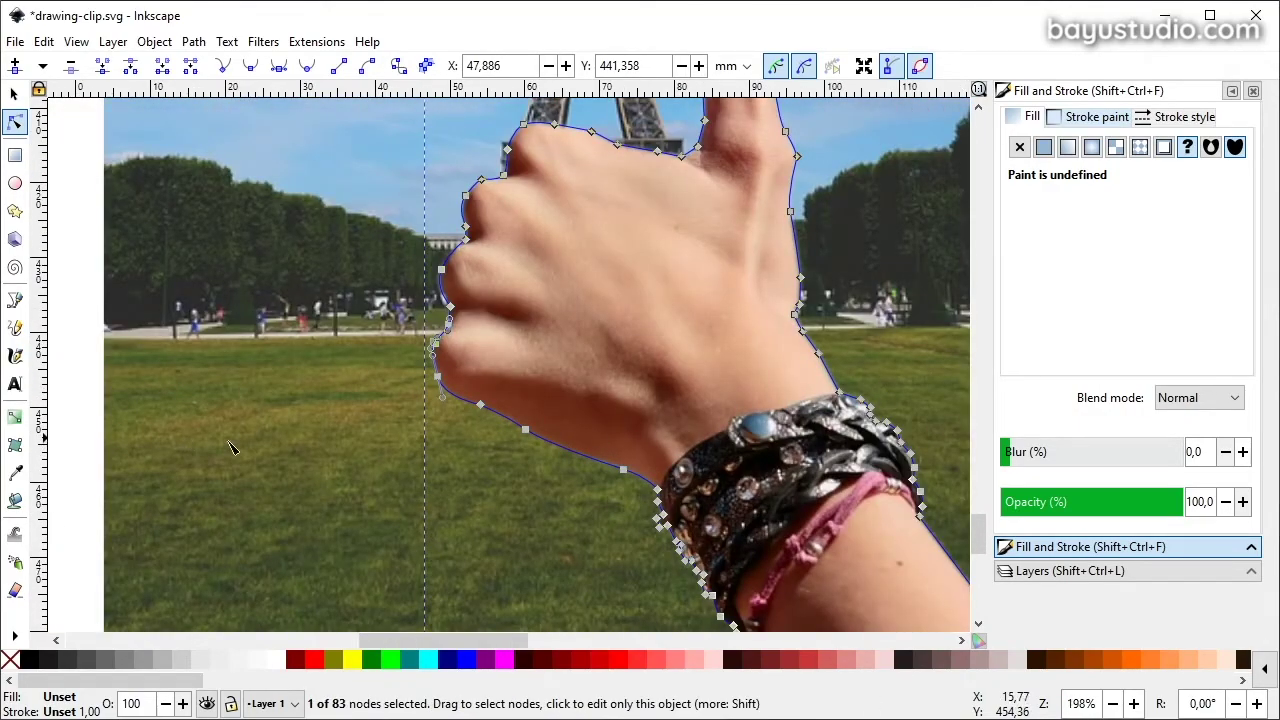
Add a node on the wrist outline and pull the edge in where wrist meets bracelet.
left_click(845, 478)
left_click(95, 425)
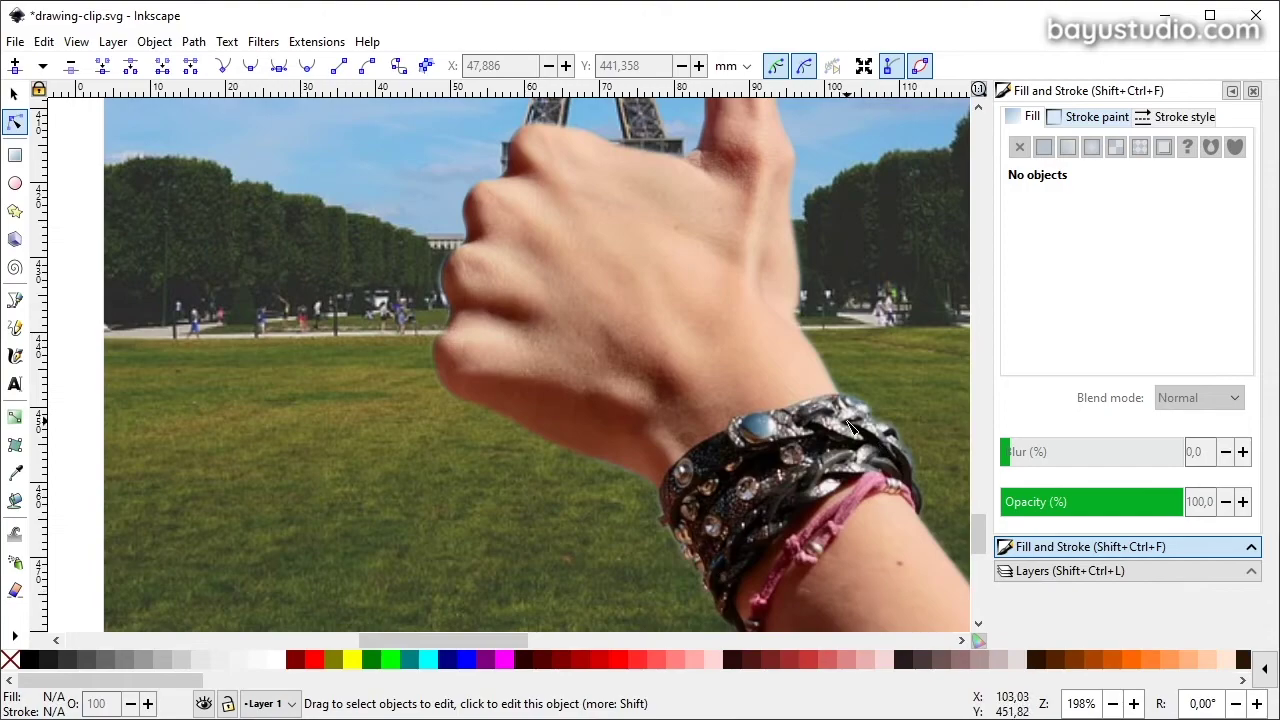
scroll(850, 390, "up", 1)
scroll(737, 266, "up", 1)
left_click(778, 235)
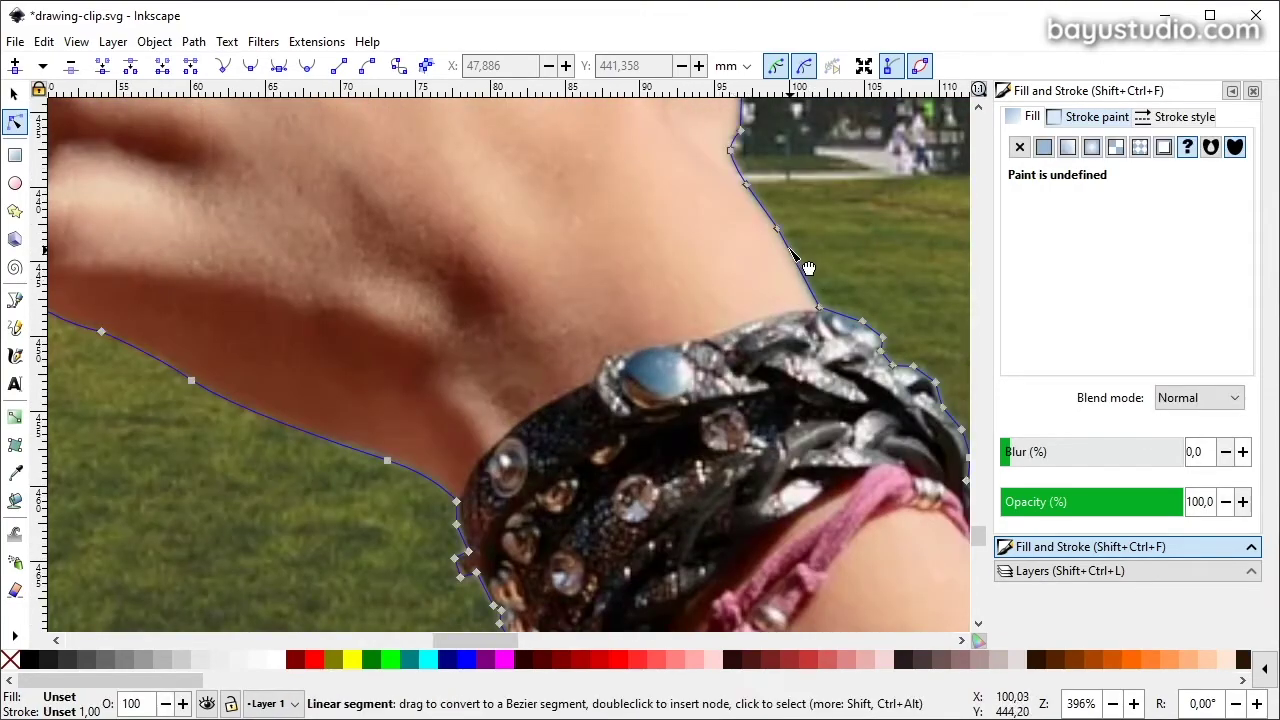
double_click(778, 235)
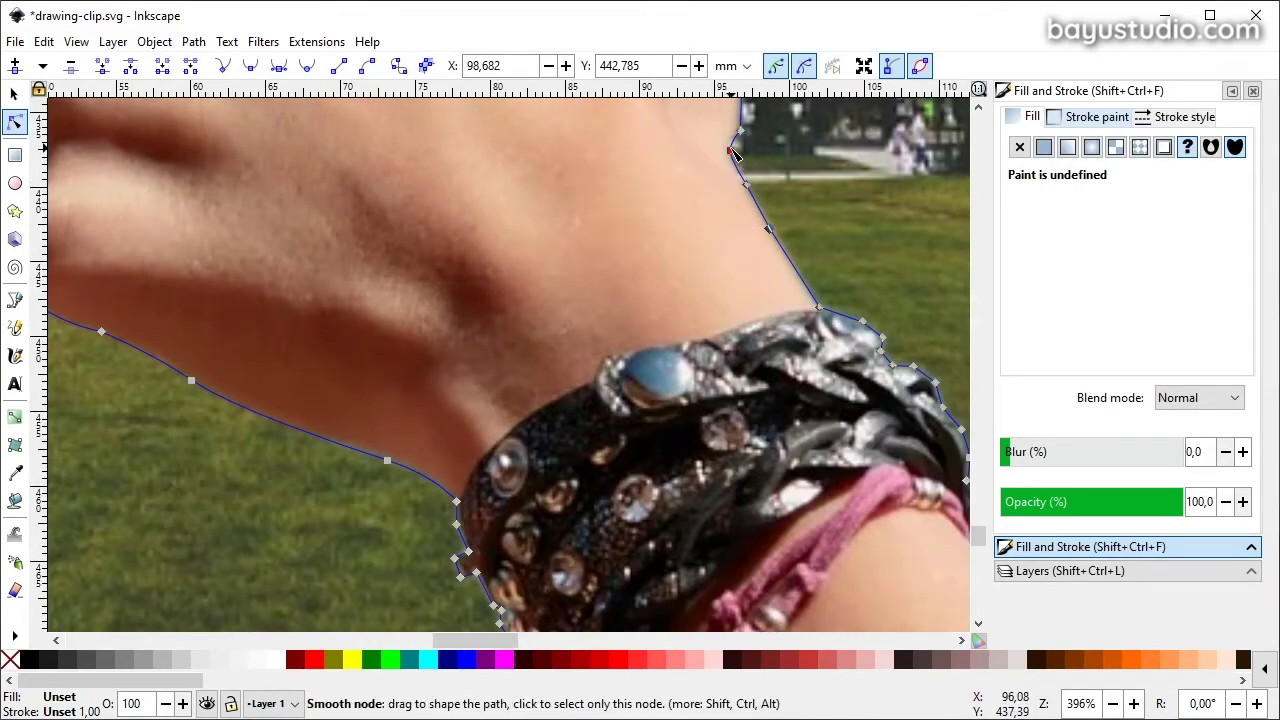
left_click_drag(732, 149, 727, 155)
left_click_drag(818, 308, 817, 308)
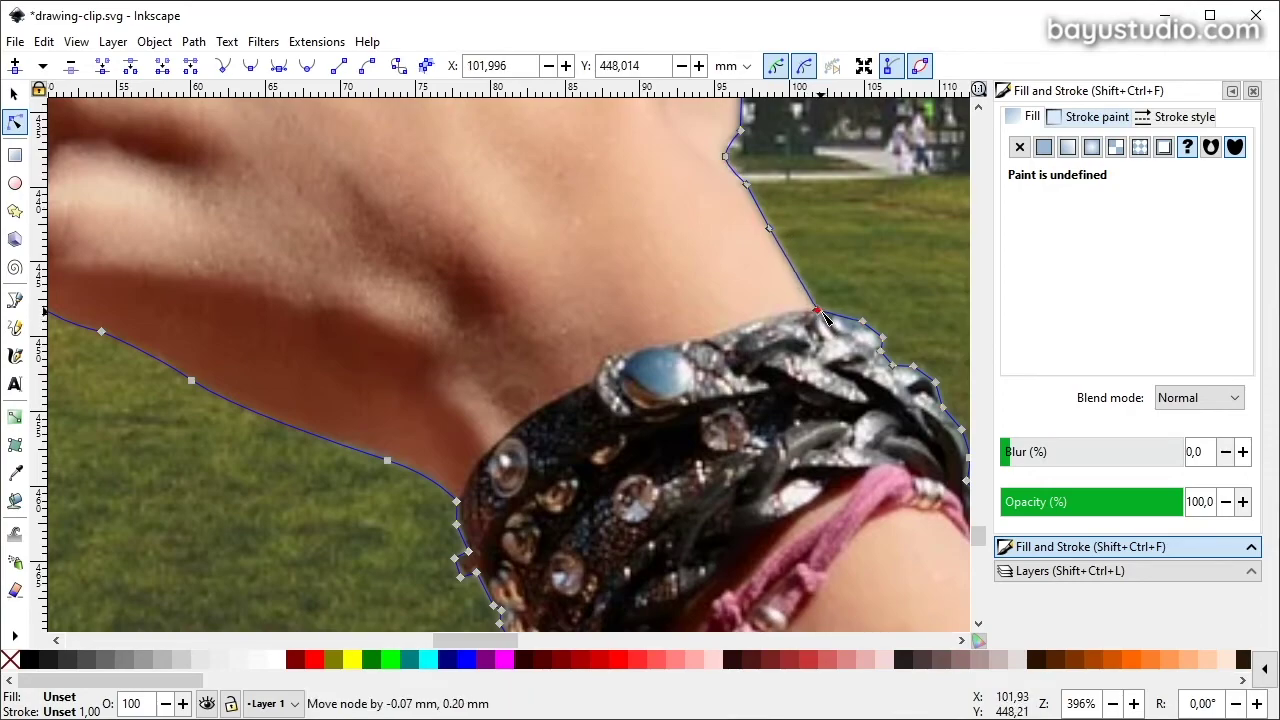
scroll(690, 480, "down", 1)
scroll(690, 480, "down", 2)
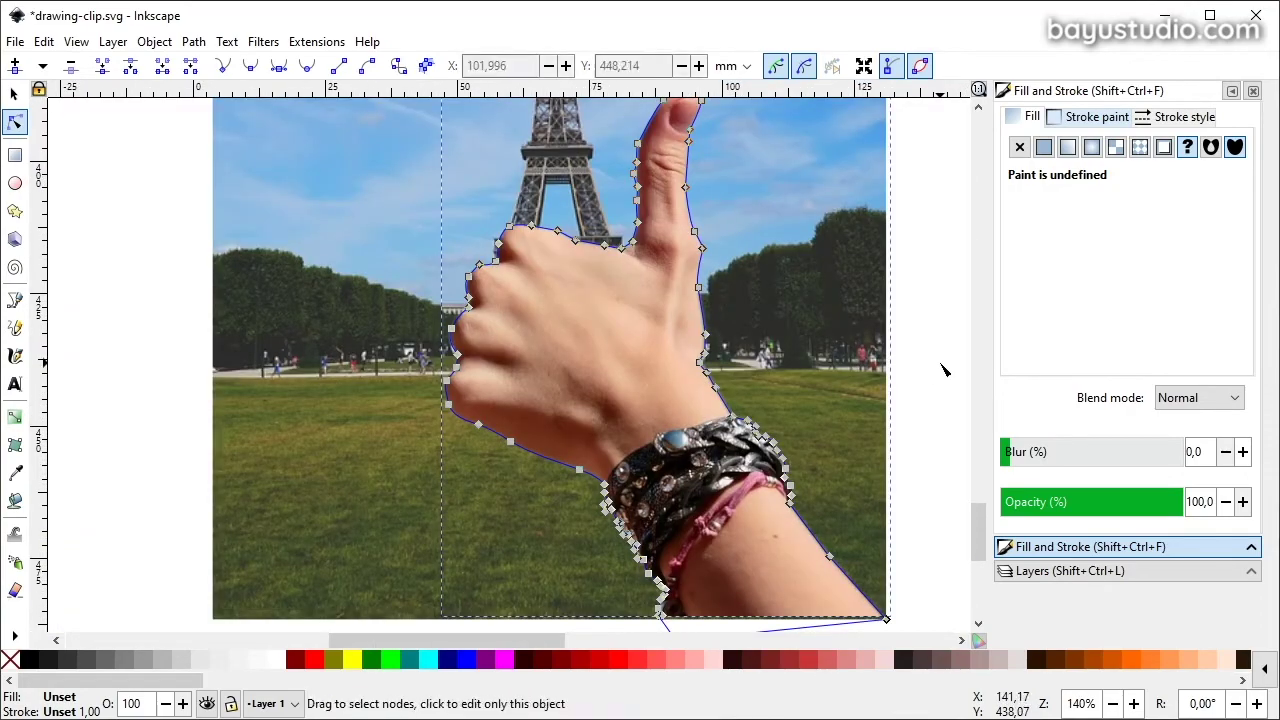
Deselect the mask, return to the Selector tool, and save drawing-clip.svg.
left_click(935, 378)
left_click(15, 93)
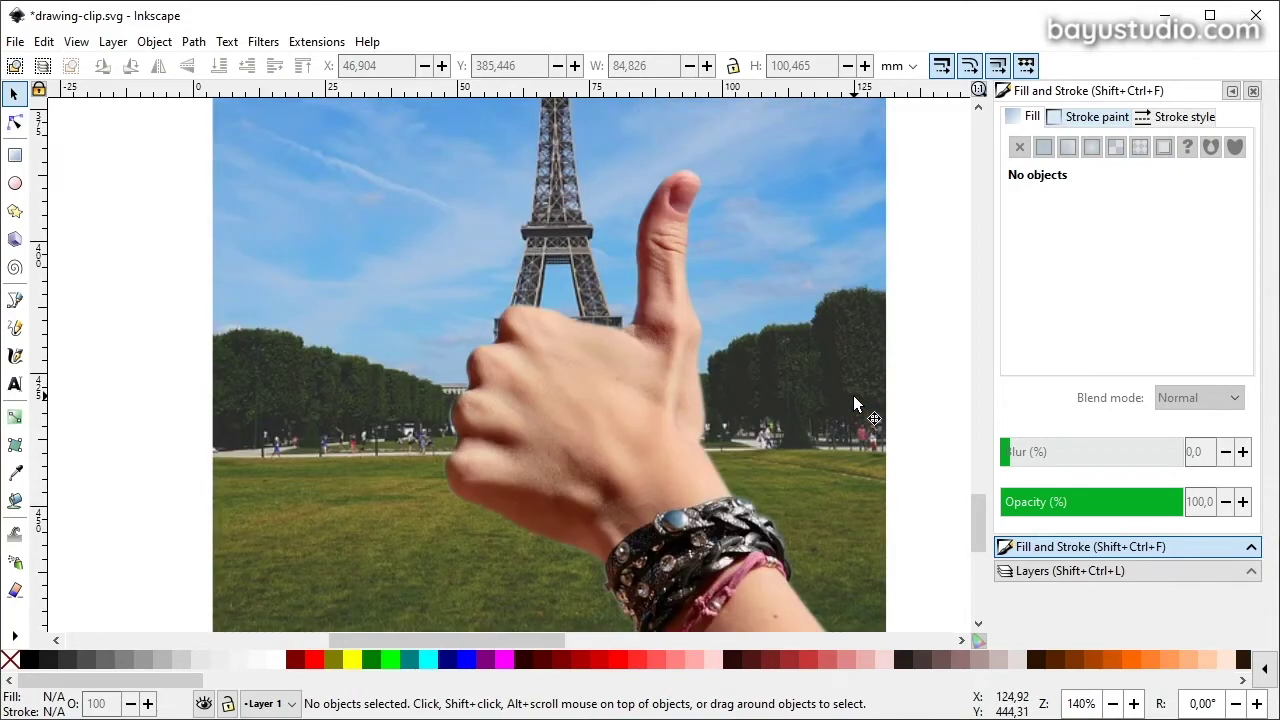
scroll(524, 456, "down", 2)
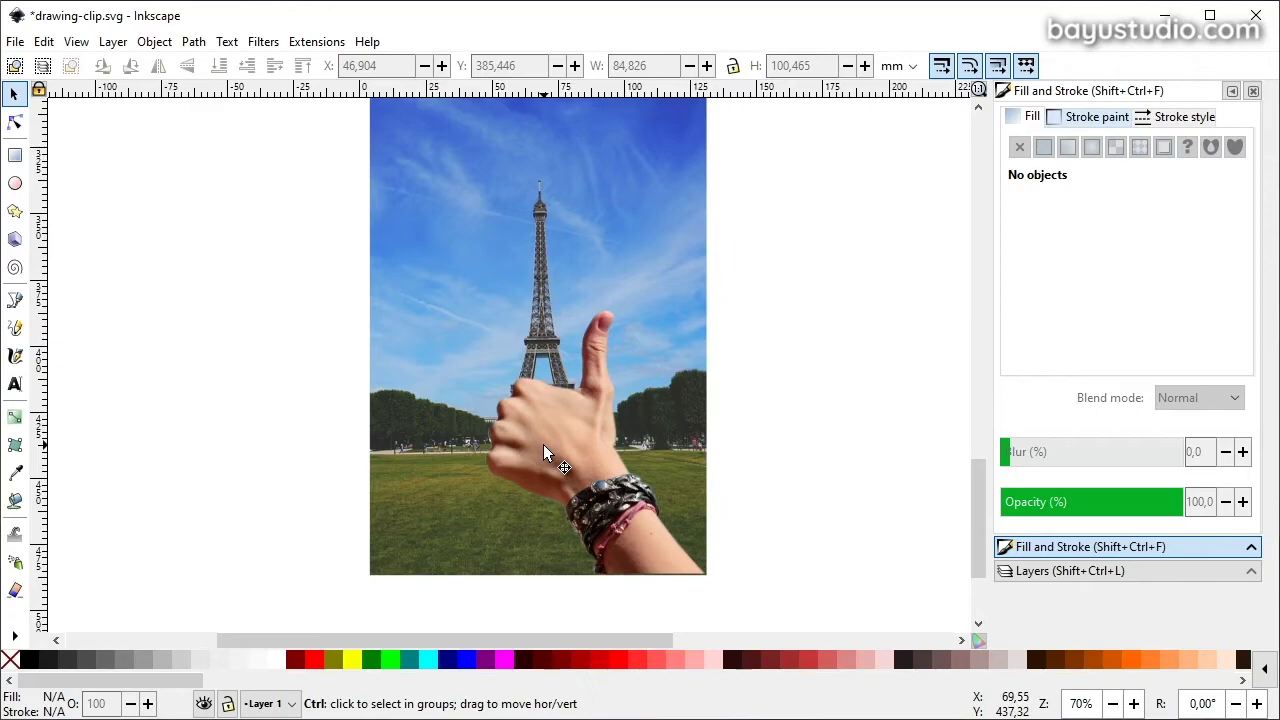
scroll(543, 444, "up", 2)
key("ctrl+s")
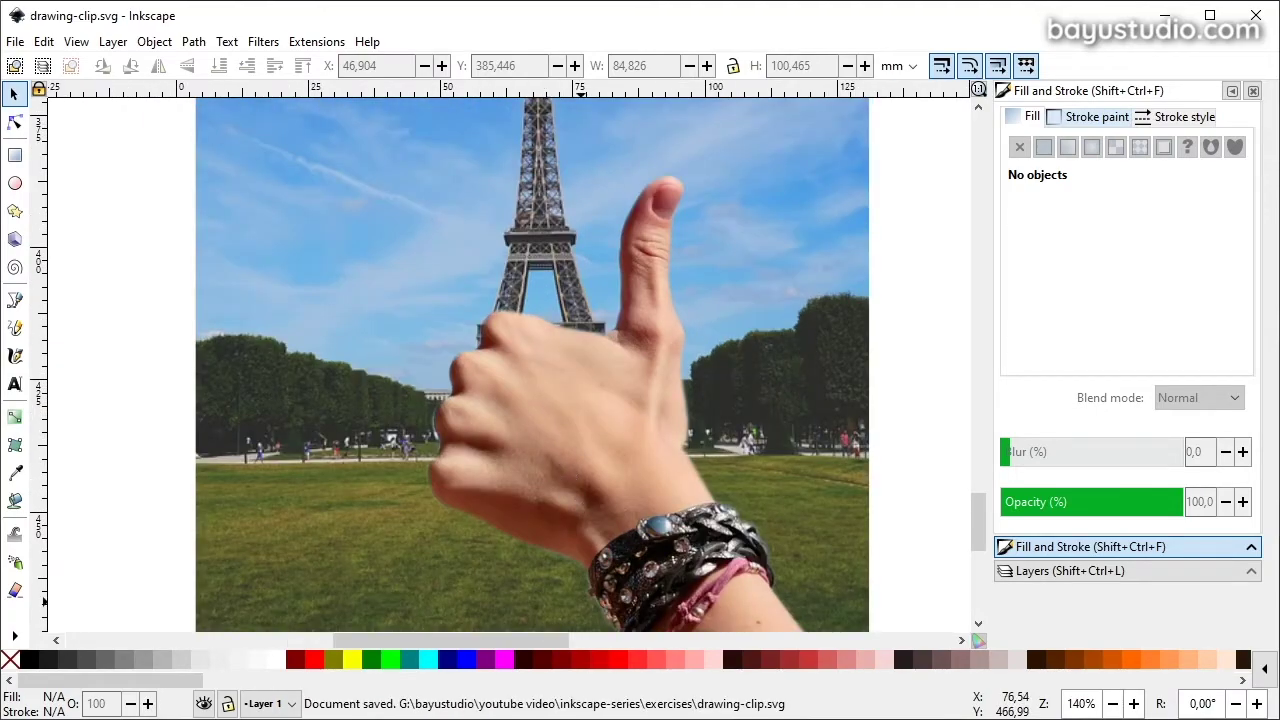
Copy the orange-and-juice photo from the Oranges page in Firefox.
key("alt+Tab")
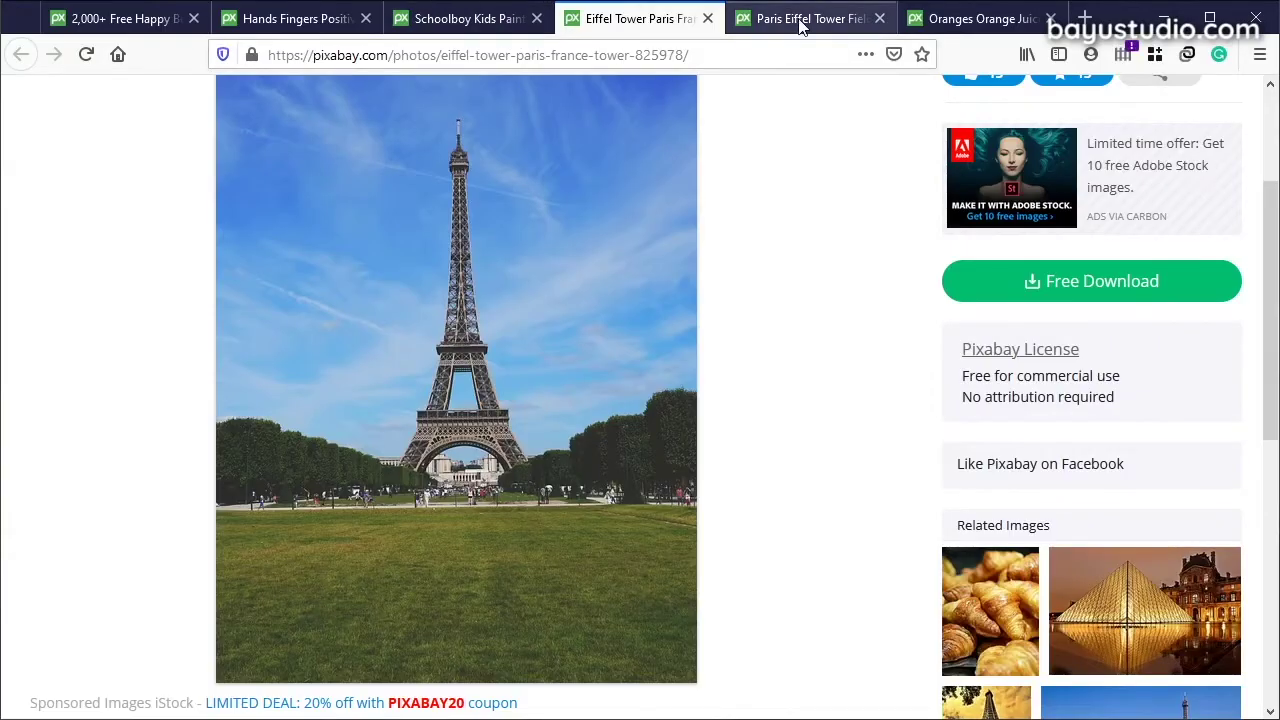
left_click(963, 19)
scroll(603, 452, "down", 3)
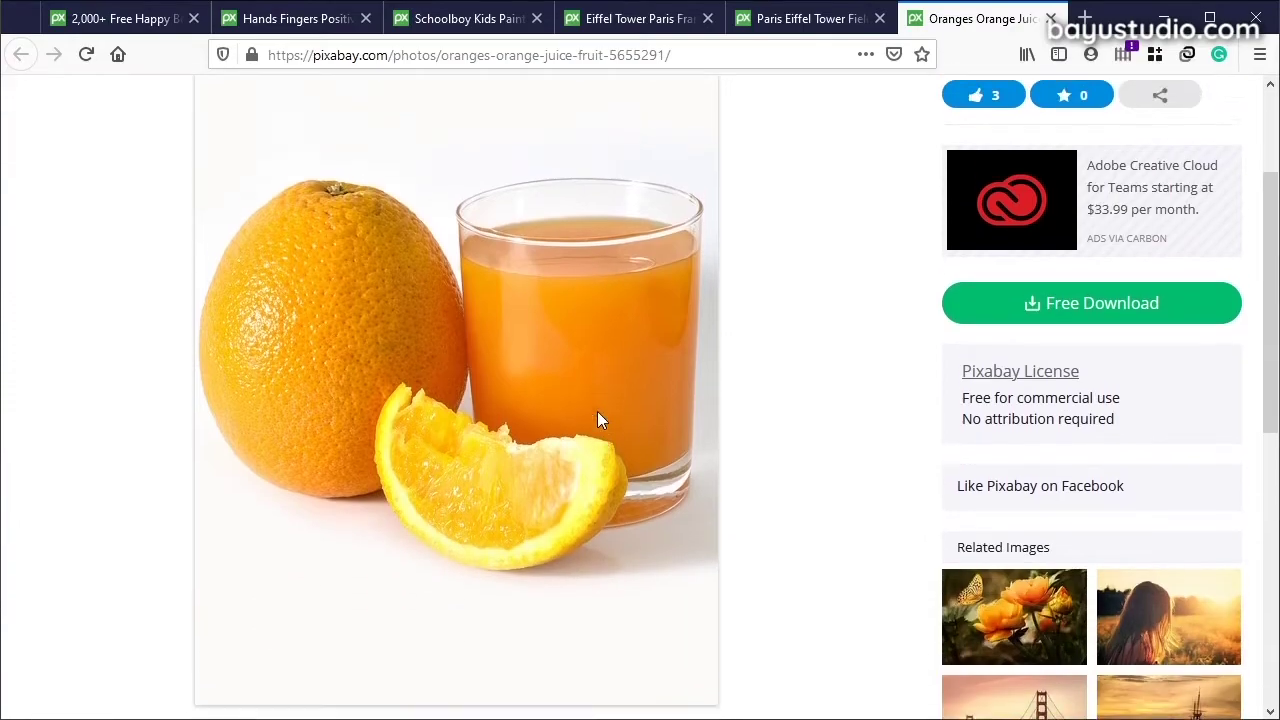
scroll(597, 411, "up", 1)
right_click(389, 354)
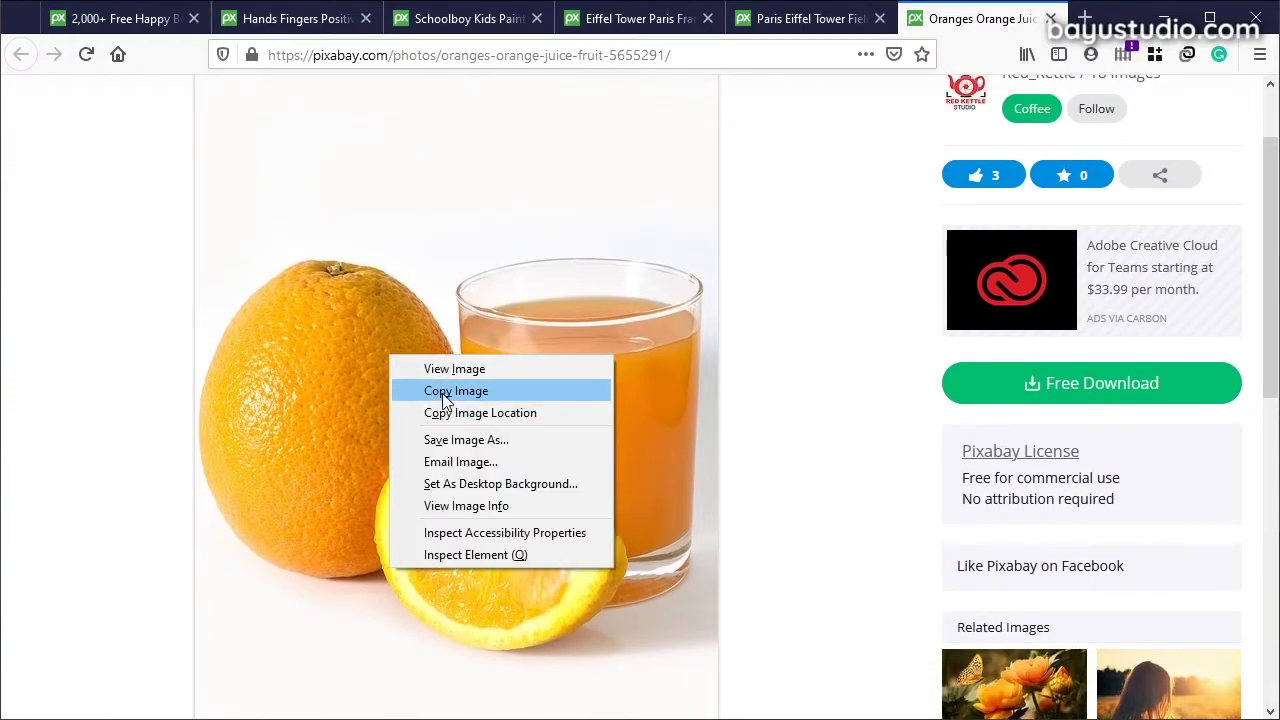
left_click(442, 393)
key("alt+Tab")
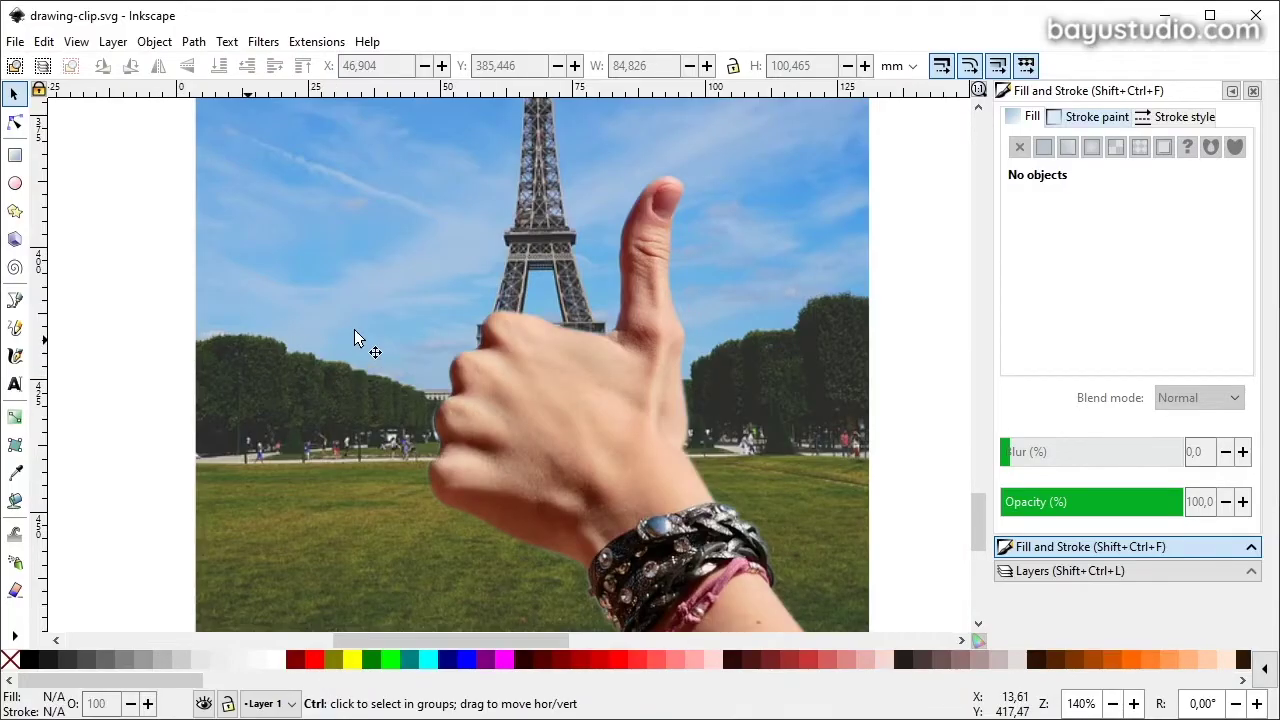
Paste the orange-and-juice photo and shrink it to sit beside the hand photo.
key("ctrl+v")
scroll(560, 350, "down", 3)
mouse_move(731, 600)
left_mouse_down()
mouse_move(604, 528)
mouse_move(443, 205)
left_mouse_up()
left_click_drag(298, 181, 401, 490)
scroll(467, 317, "up", 1, "ctrl")
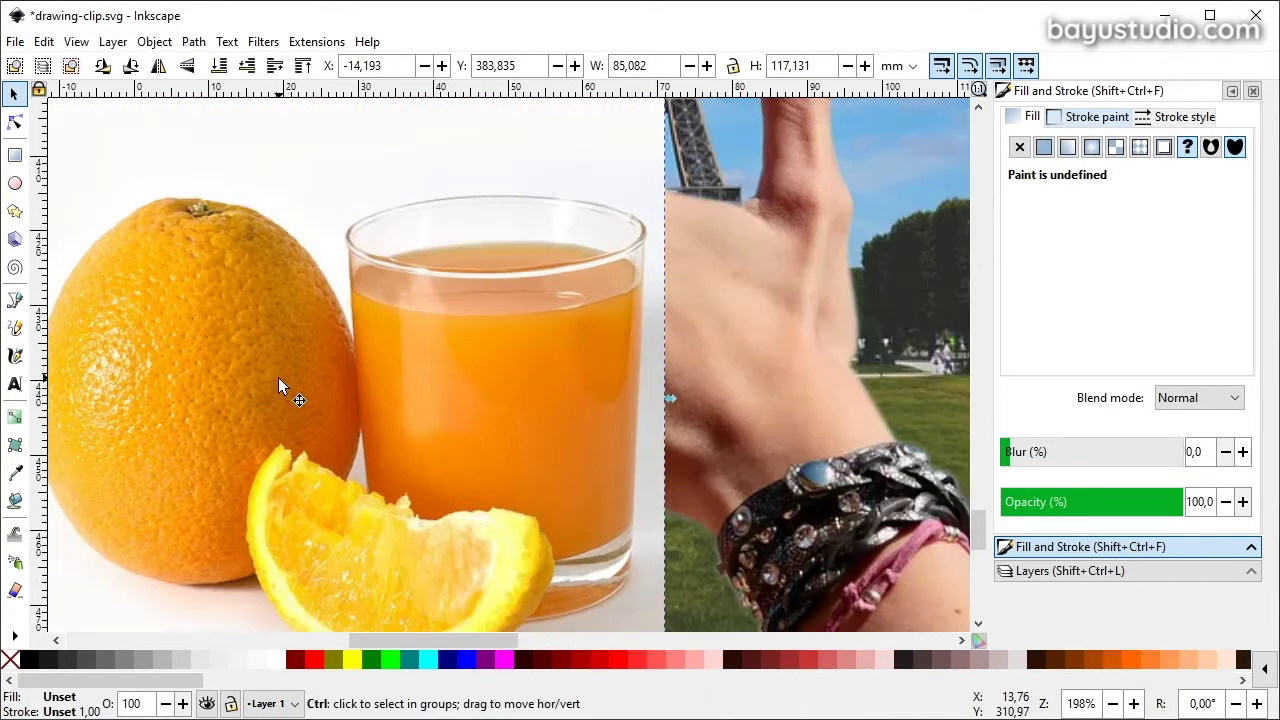
left_click_drag(280, 386, 433, 349)
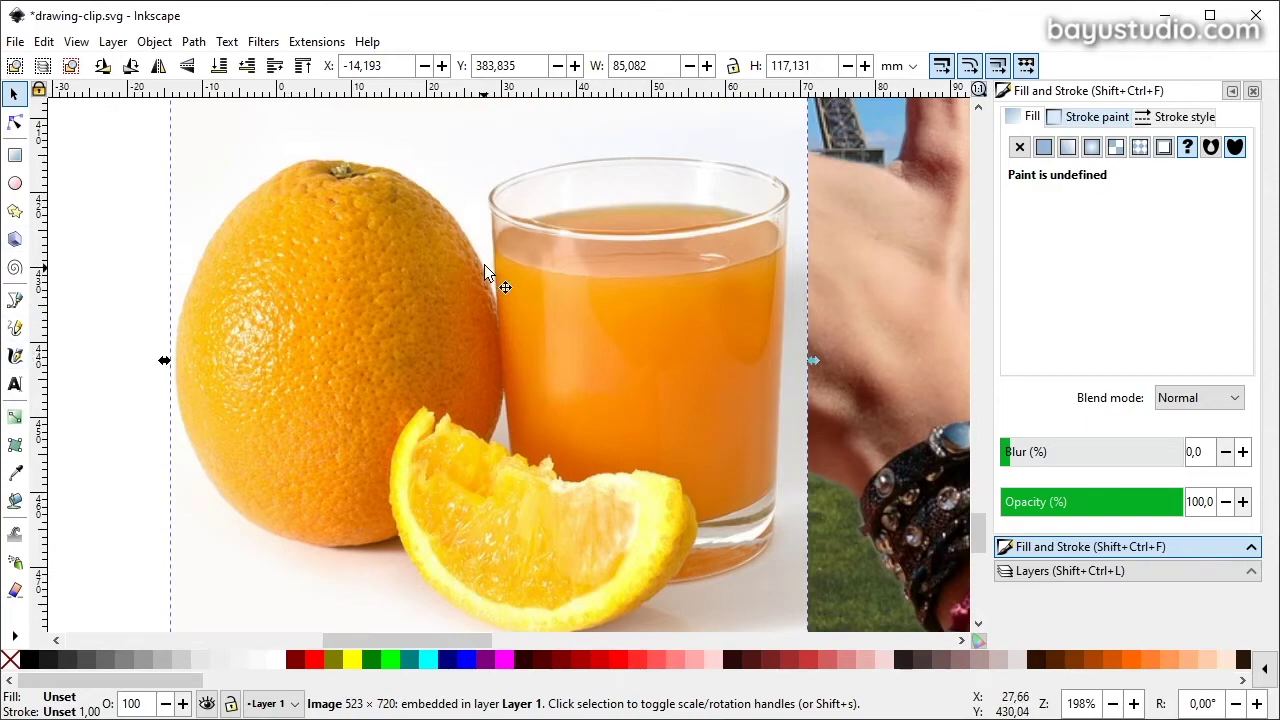
Trace a Bezier outline up the orange's left side, over its top, and along the glass rim.
left_click(15, 299)
left_click(211, 491)
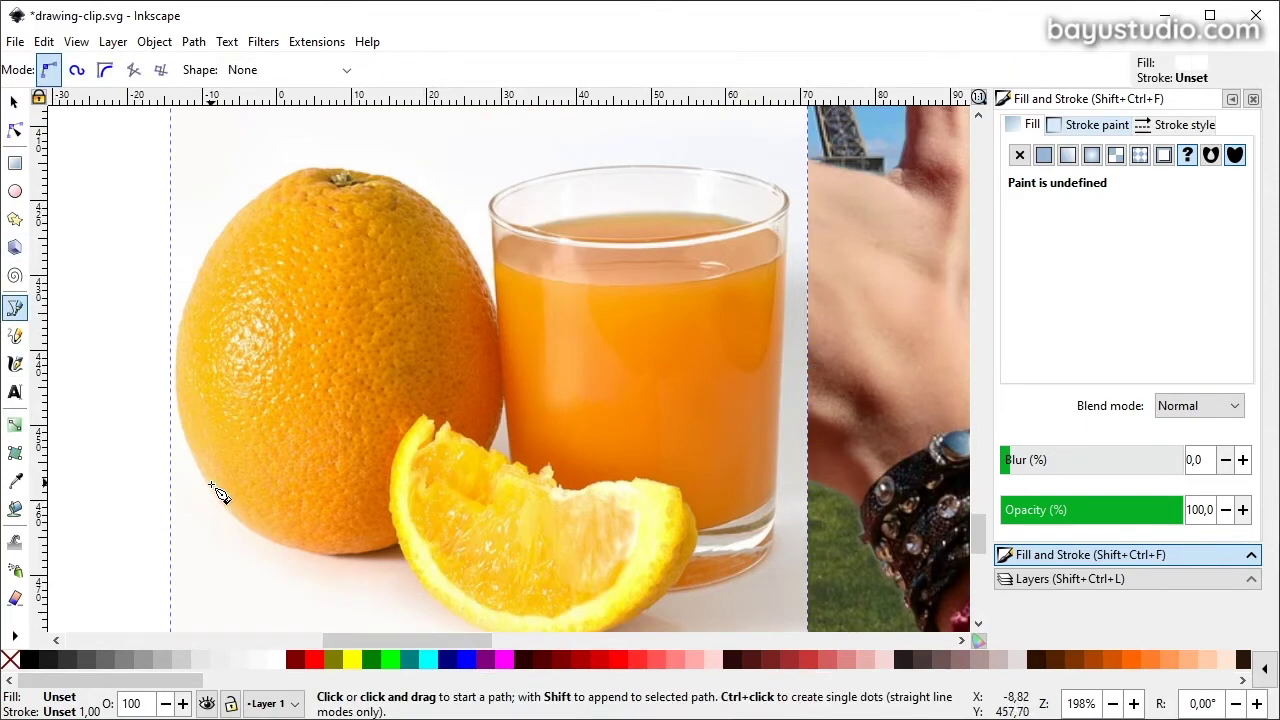
left_click_drag(169, 415, 197, 242)
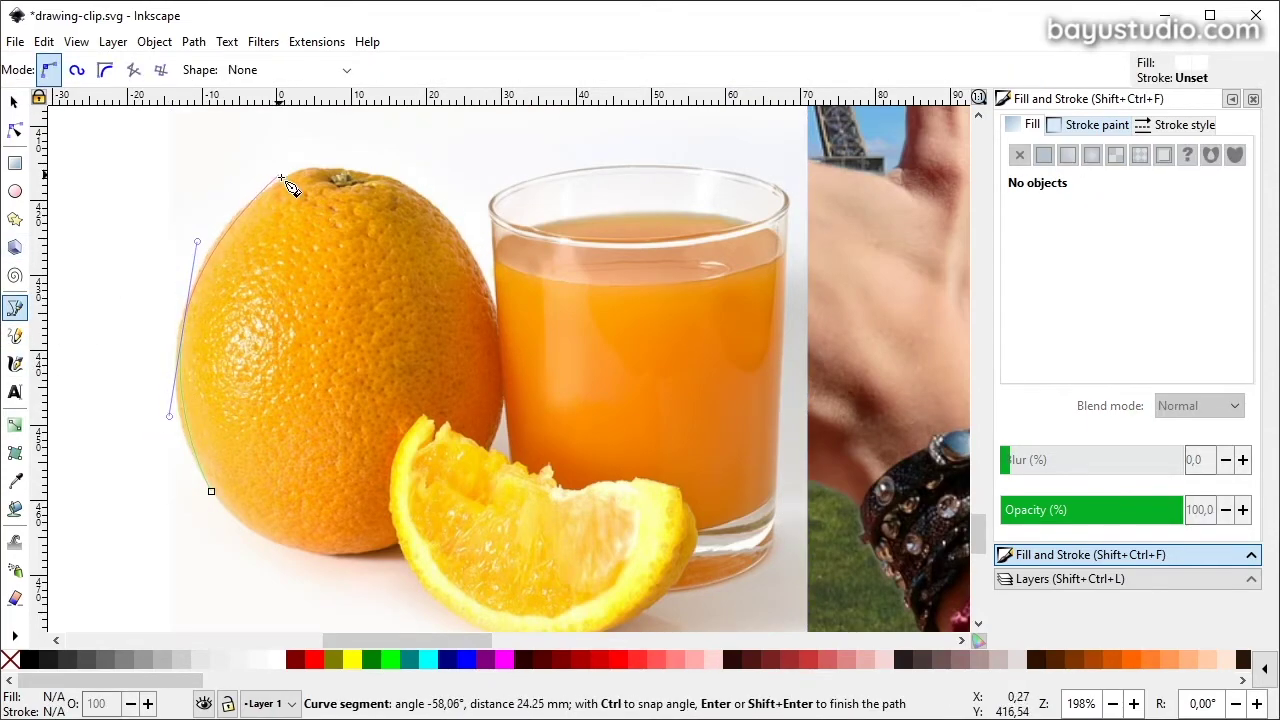
left_click_drag(458, 225, 468, 245)
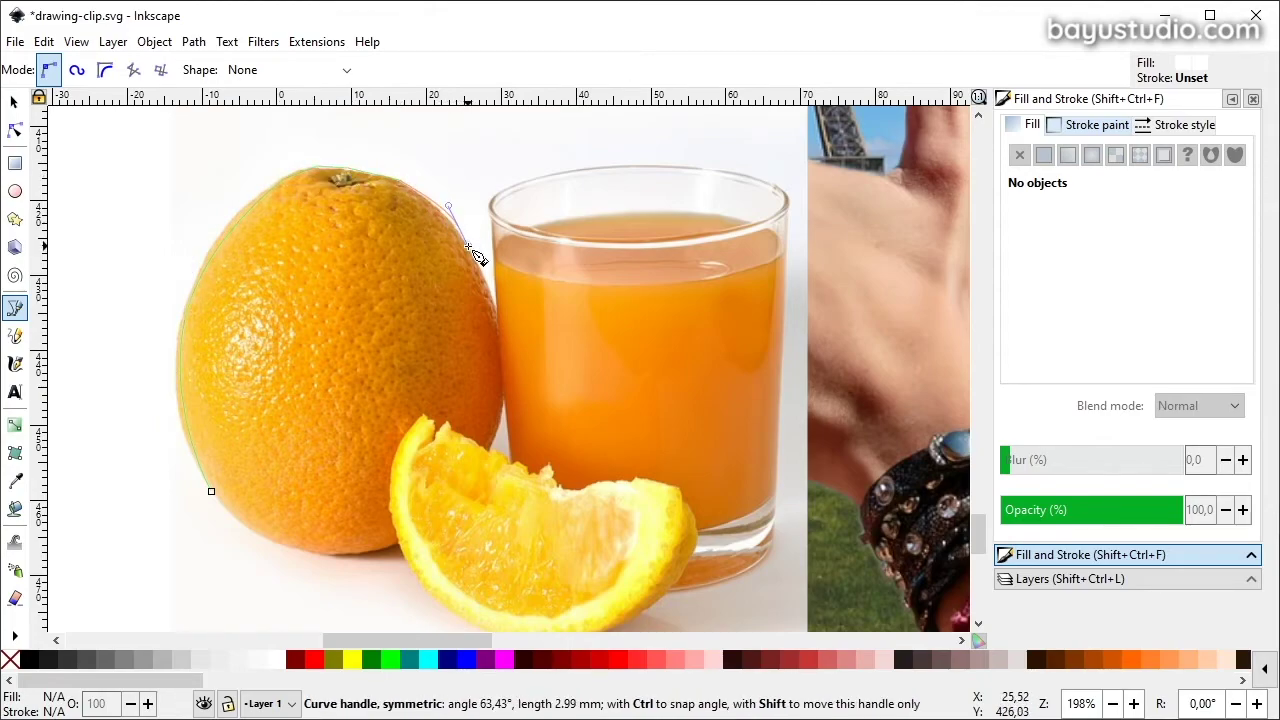
left_click(500, 322)
left_click(492, 200)
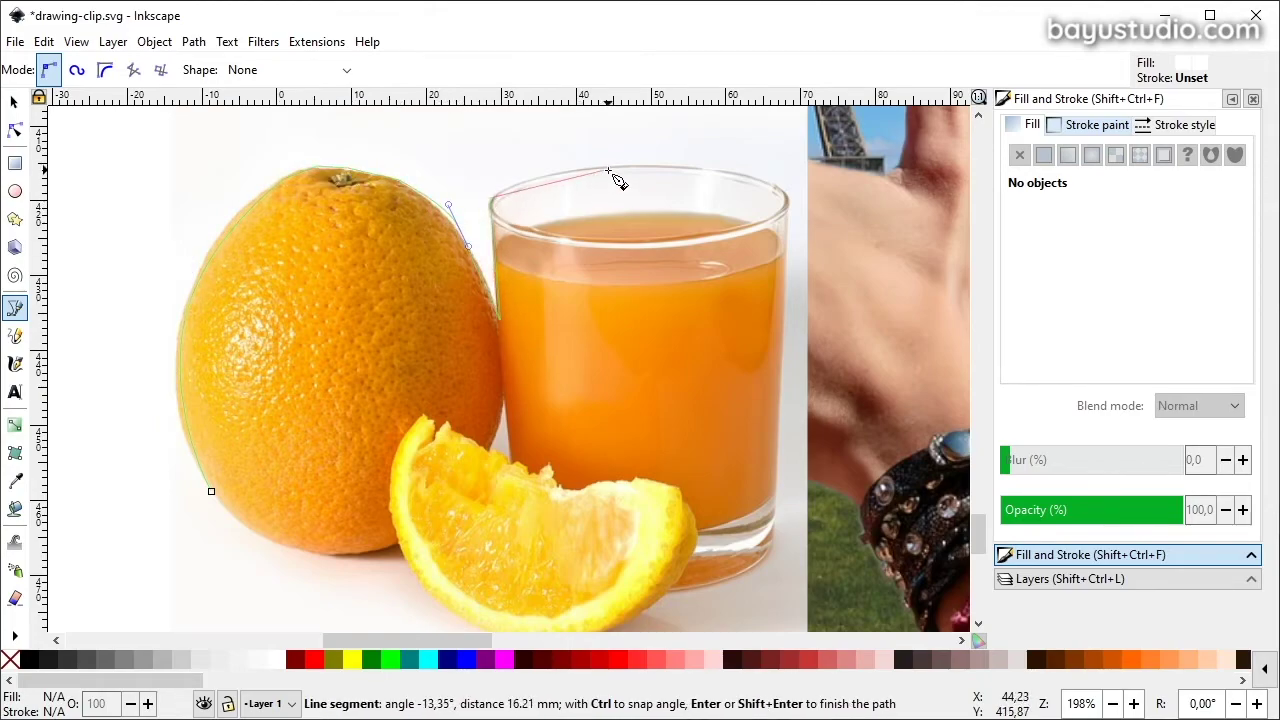
left_click_drag(652, 176, 690, 177)
left_click_drag(782, 195, 797, 214)
Finish the outline along the slice's bottom and close it on the starting node.
scroll(757, 538, "down", 4)
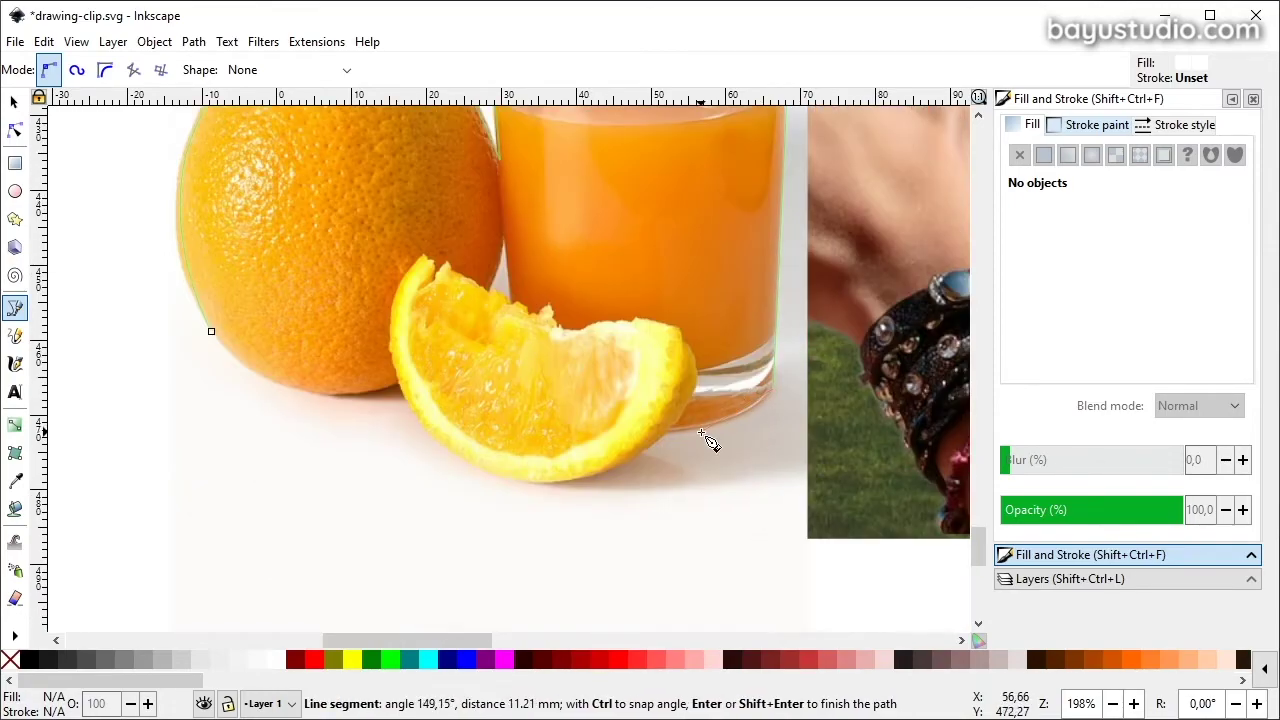
left_click(672, 440)
left_click_drag(566, 483, 528, 484)
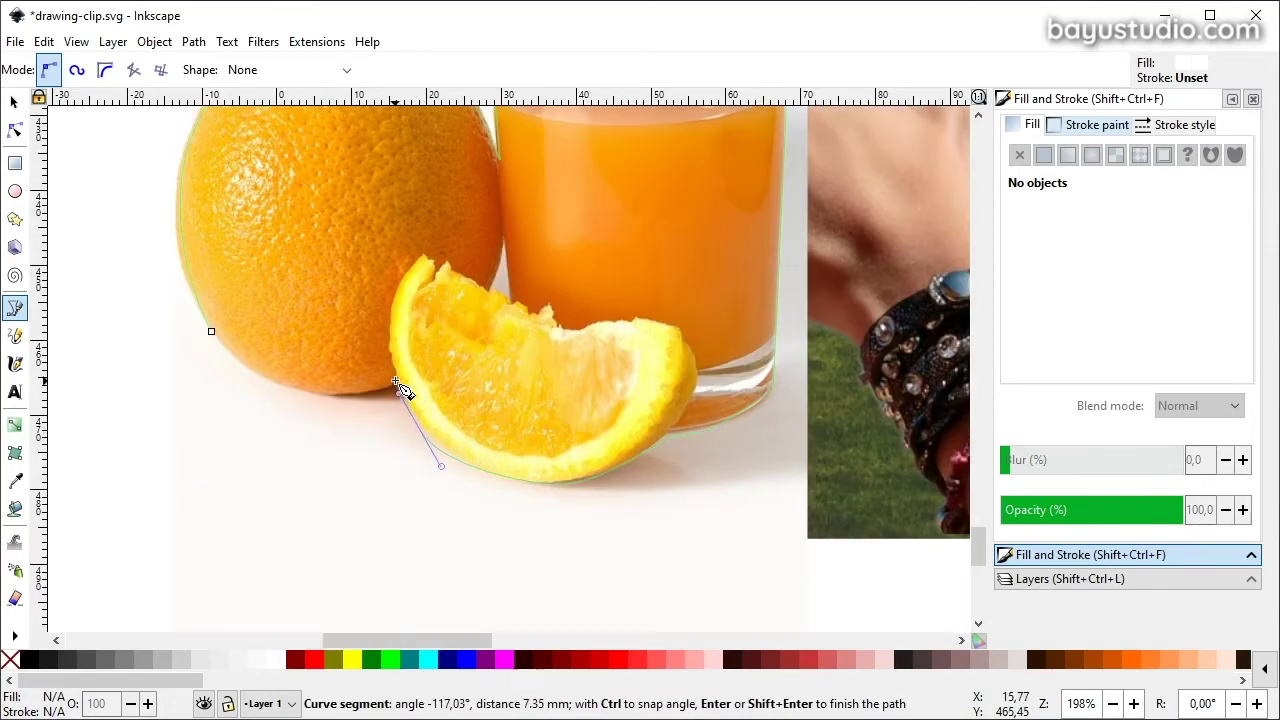
left_click_drag(267, 375, 214, 334)
left_click(211, 331)
Raise the outline's spike-tip node and move the white outline down to reveal the fruit.
key("n")
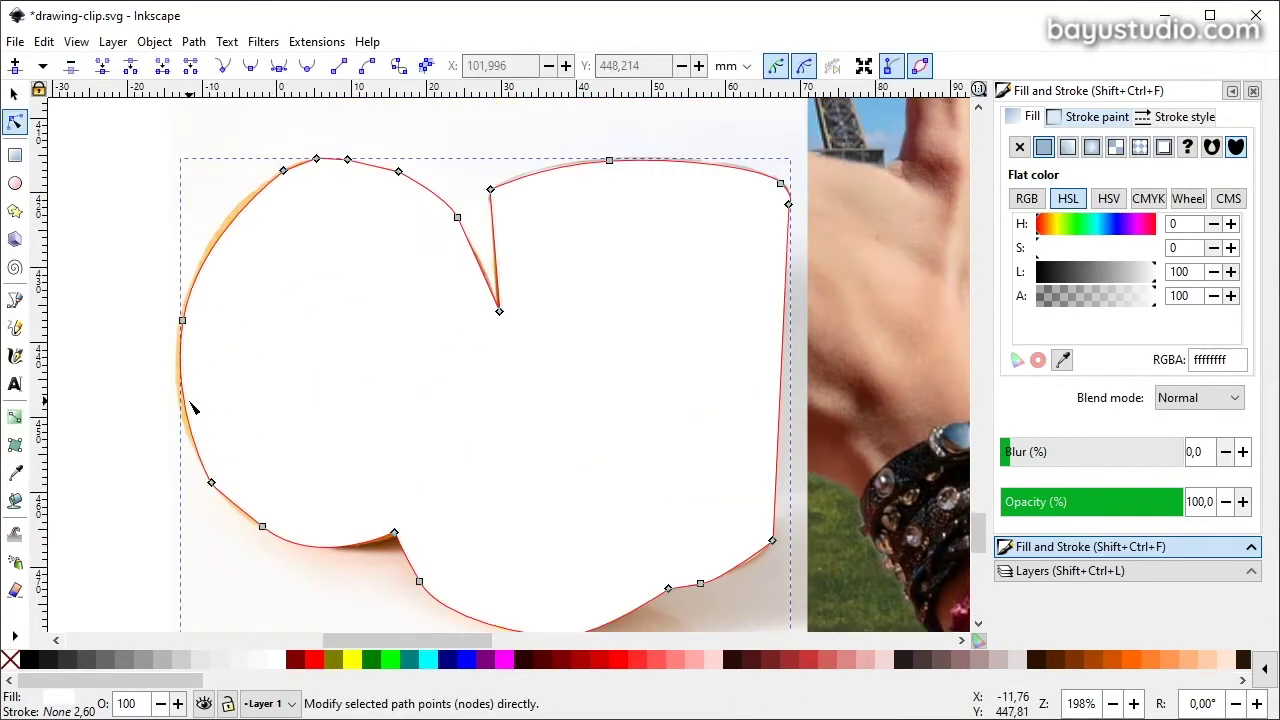
left_click(180, 300)
left_click_drag(502, 231, 498, 223)
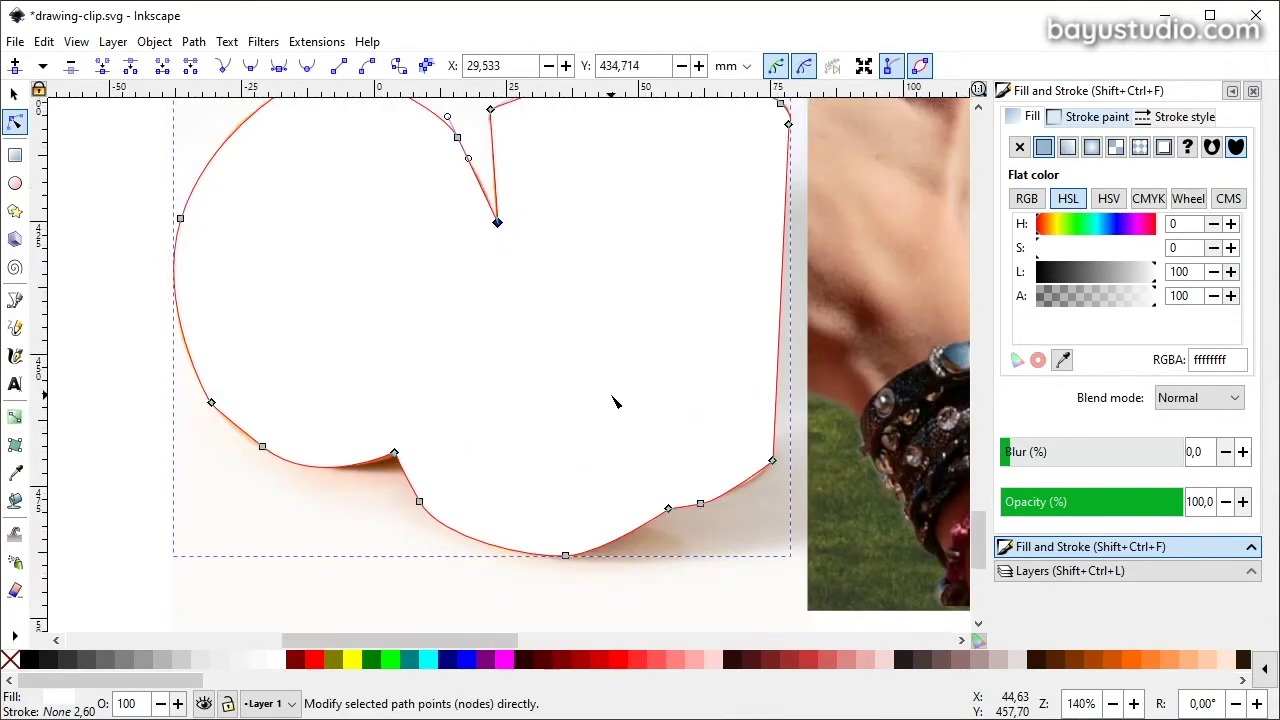
scroll(614, 394, "down", 2)
scroll(657, 283, "up", 2)
left_click(15, 94)
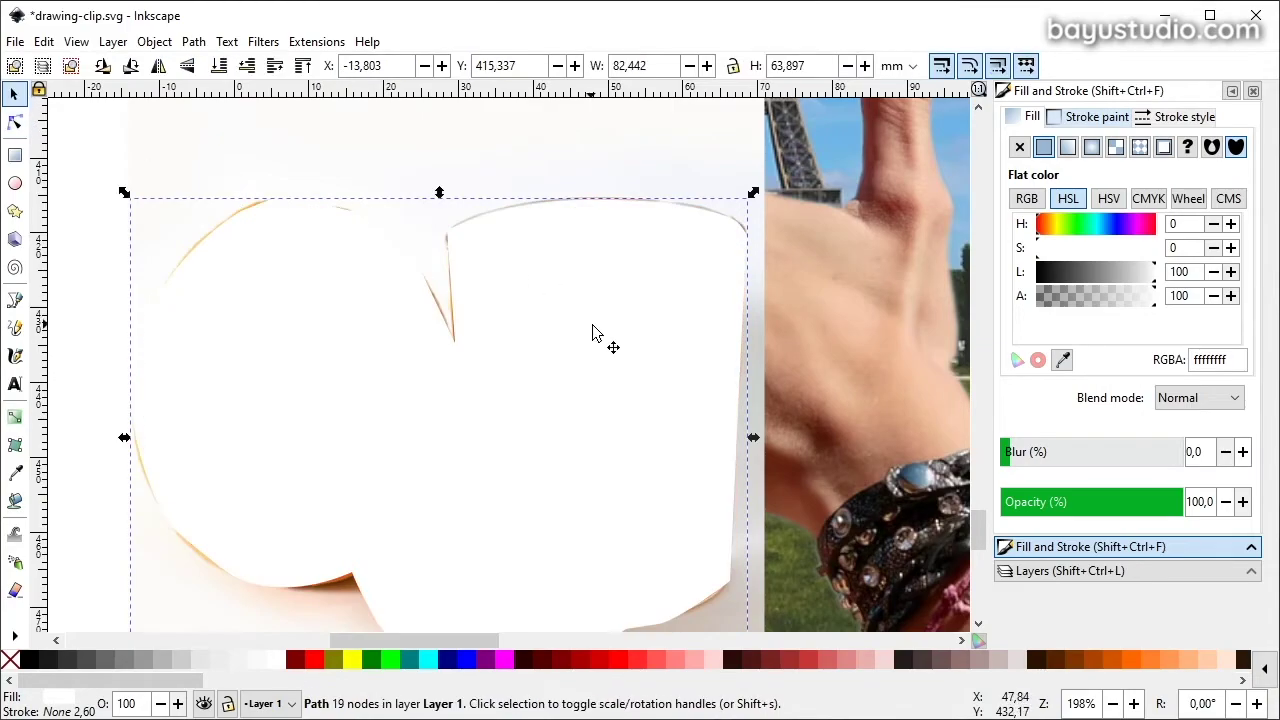
mouse_move(617, 315)
left_mouse_down()
mouse_move(609, 423)
mouse_move(578, 436)
left_mouse_up()
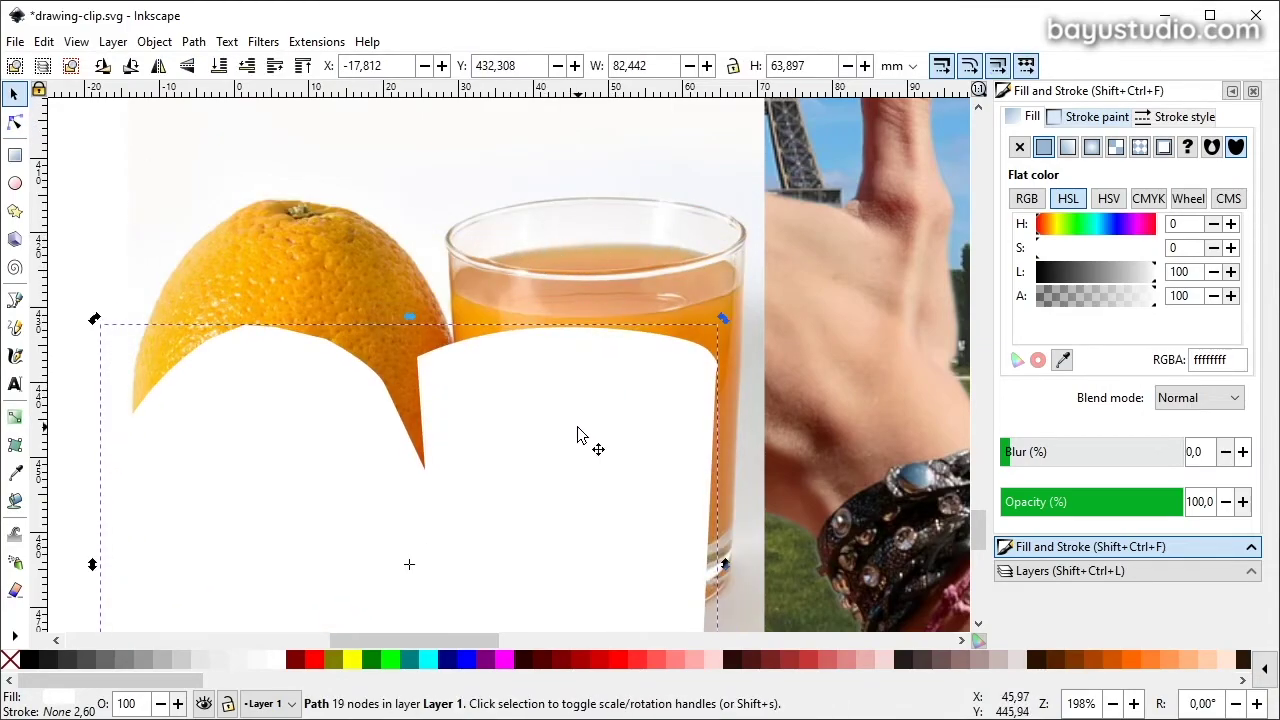
Draw a 20% Gray shape over the glass rim, then move the white outline back over the fruit.
left_click(15, 305)
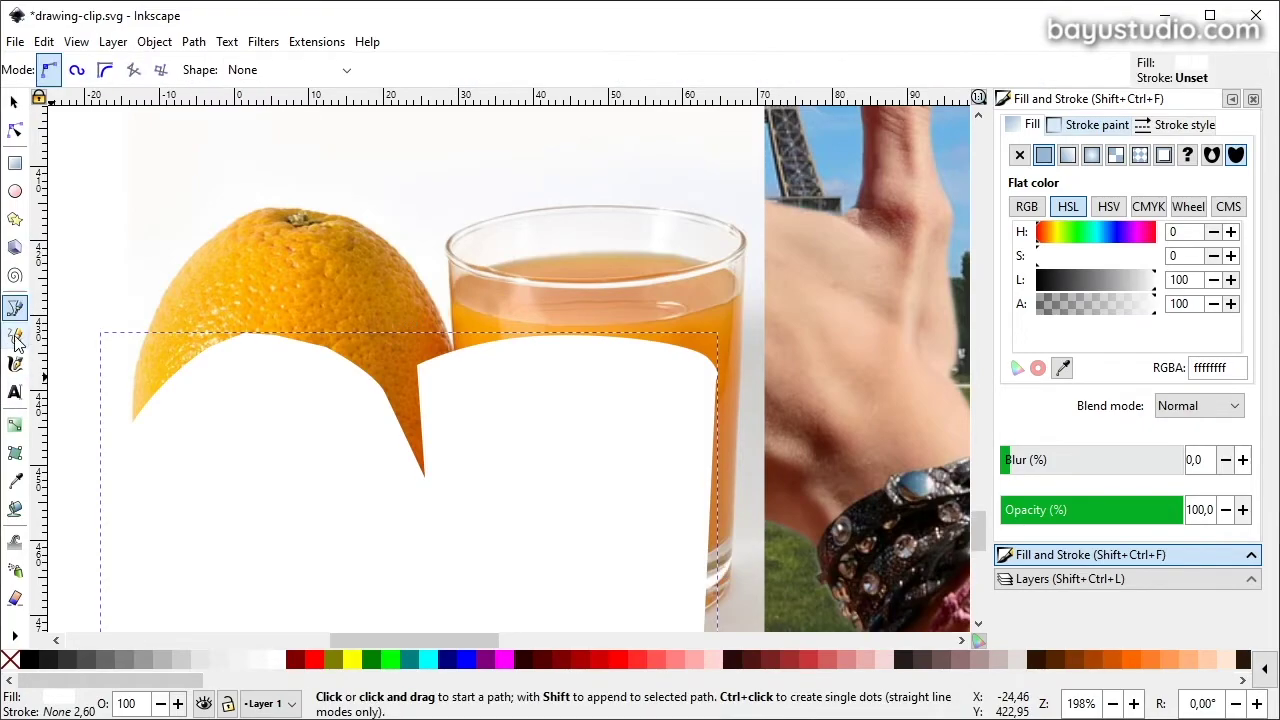
left_click(447, 239)
mouse_move(625, 265)
left_mouse_down()
mouse_move(682, 268)
mouse_move(766, 324)
left_mouse_up()
left_click(745, 238)
left_click_drag(583, 207, 510, 212)
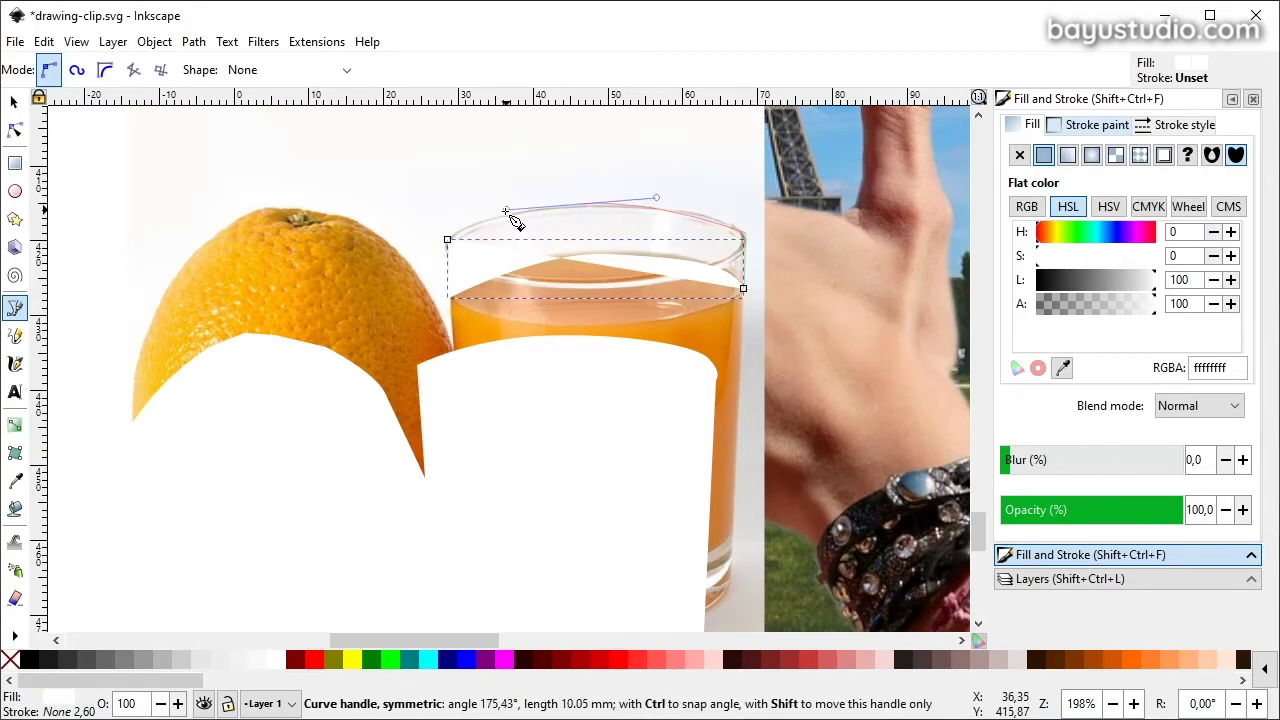
left_click(447, 239)
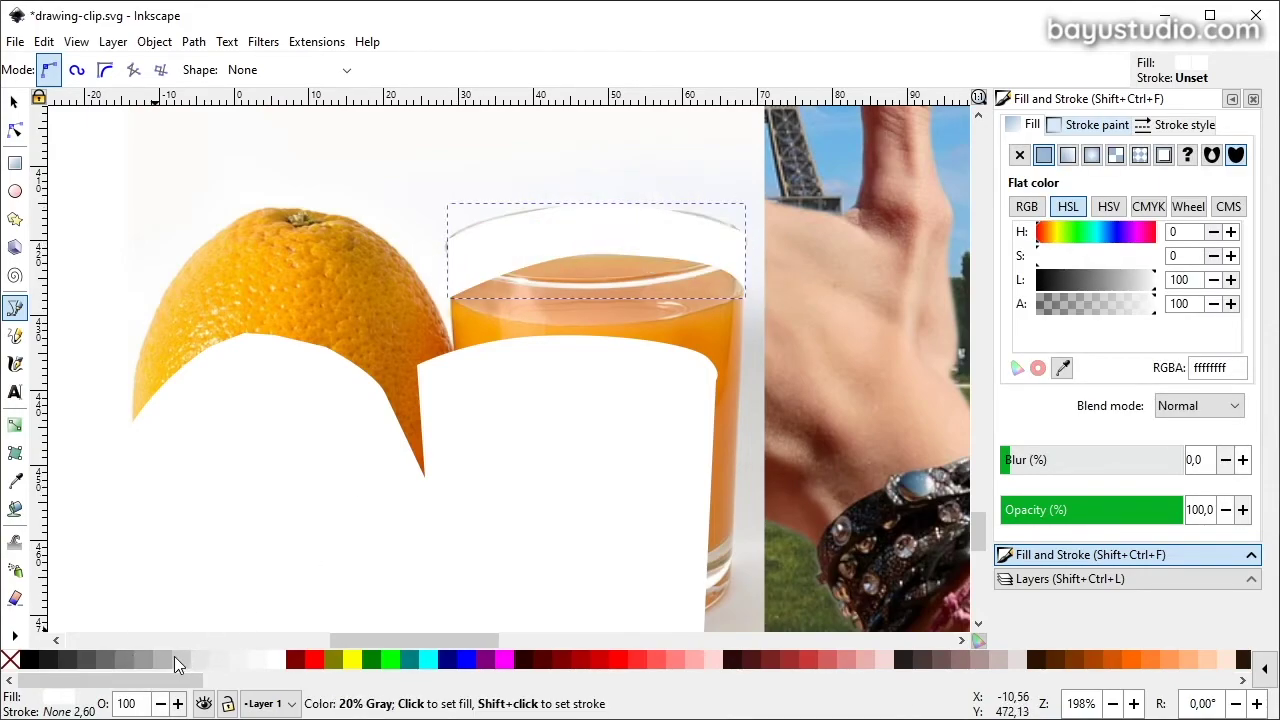
left_click(160, 661)
left_click(180, 660)
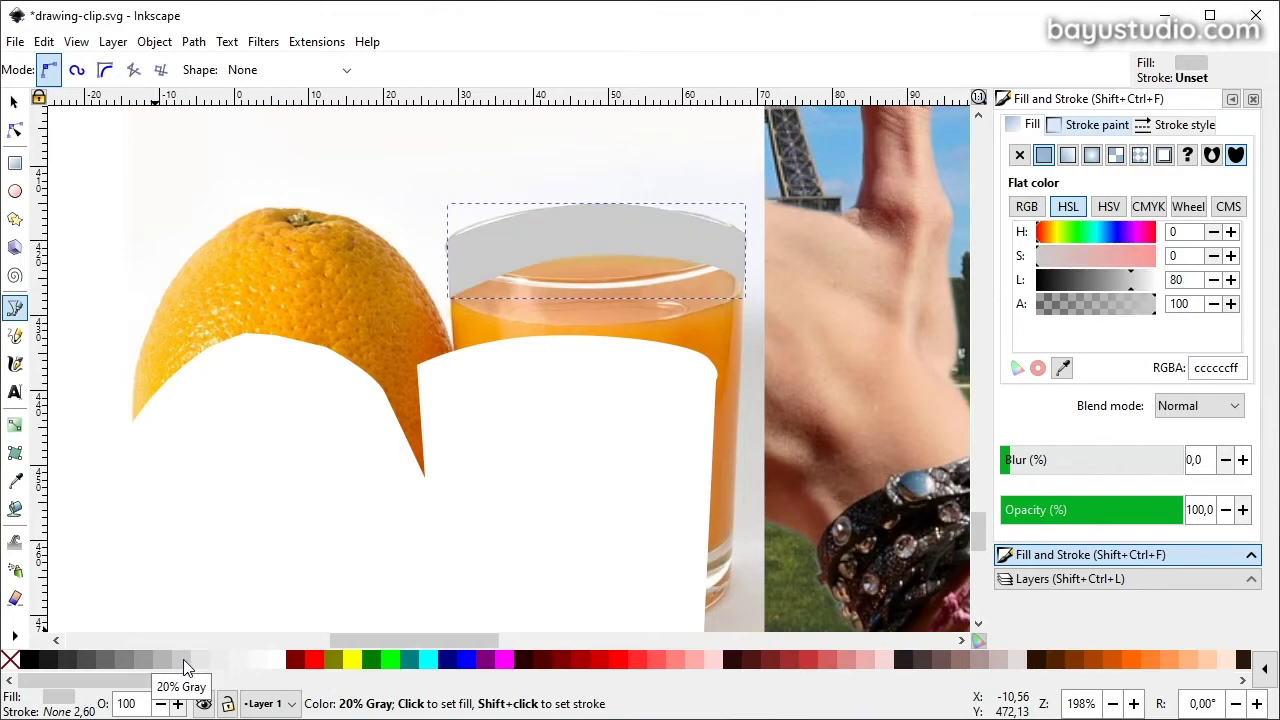
left_click(24, 104)
left_click_drag(566, 394, 571, 337)
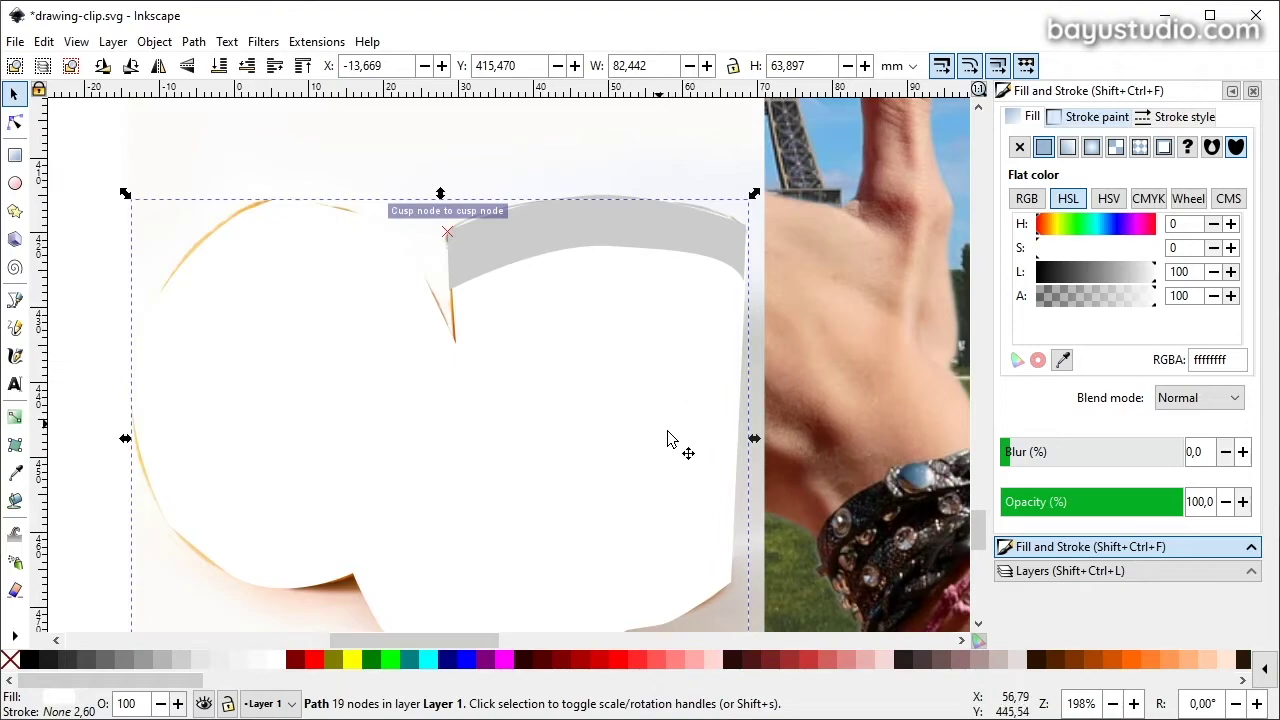
Group the white outline and the gray rim shape.
left_click(537, 166, "shift")
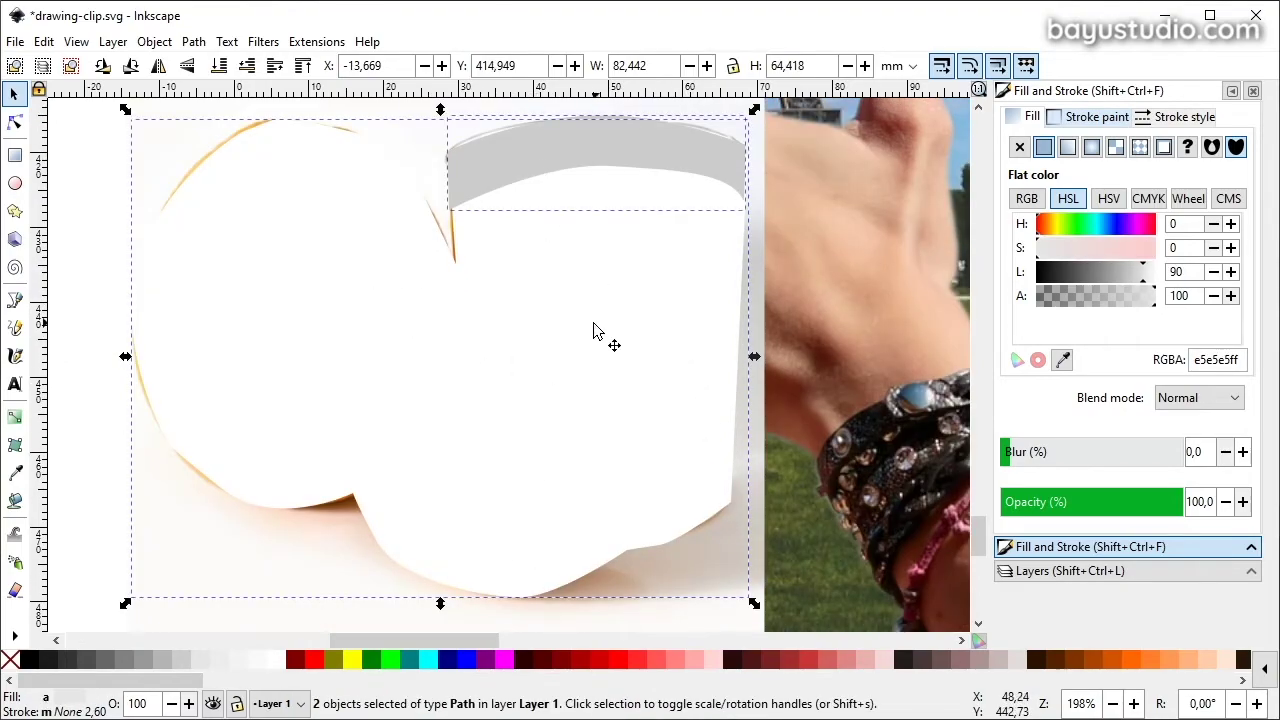
key("ctrl+g")
left_click_drag(508, 377, 526, 391)
scroll(600, 369, "down", 1)
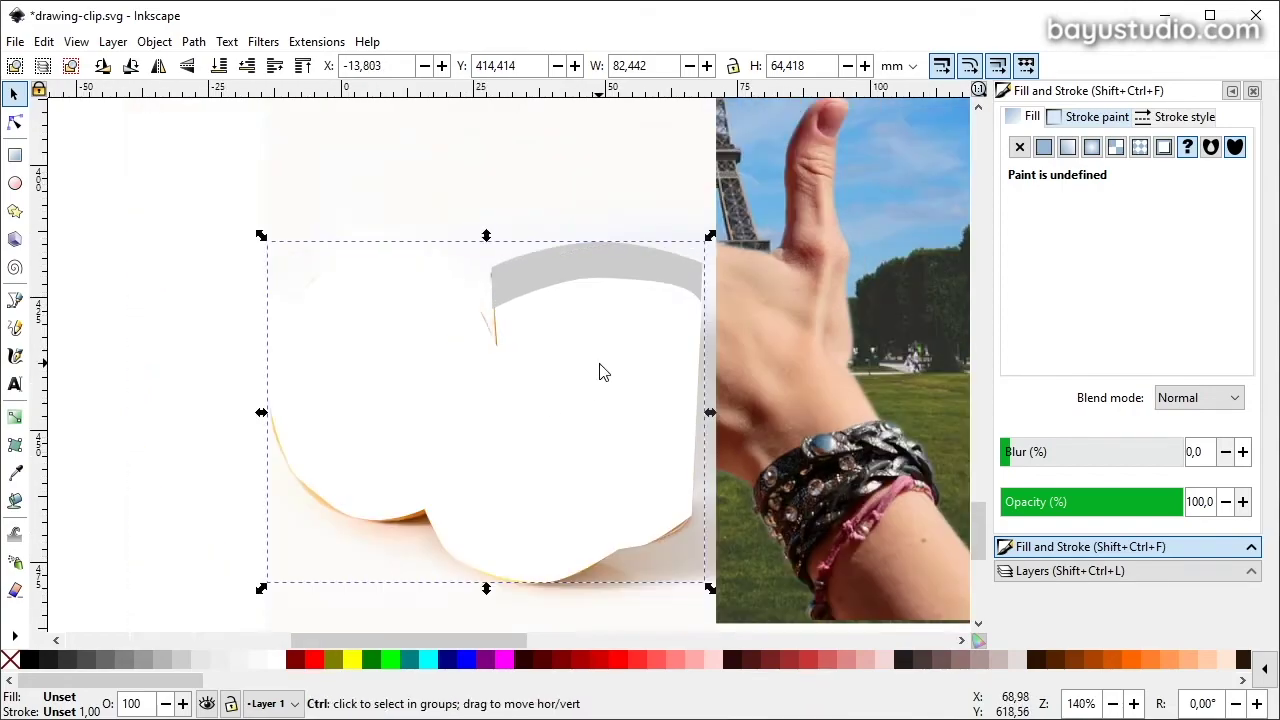
scroll(594, 377, "down", 1)
Mask the orange-juice photo with the grouped outline via Object > Mask > Set.
left_click(454, 550, "shift")
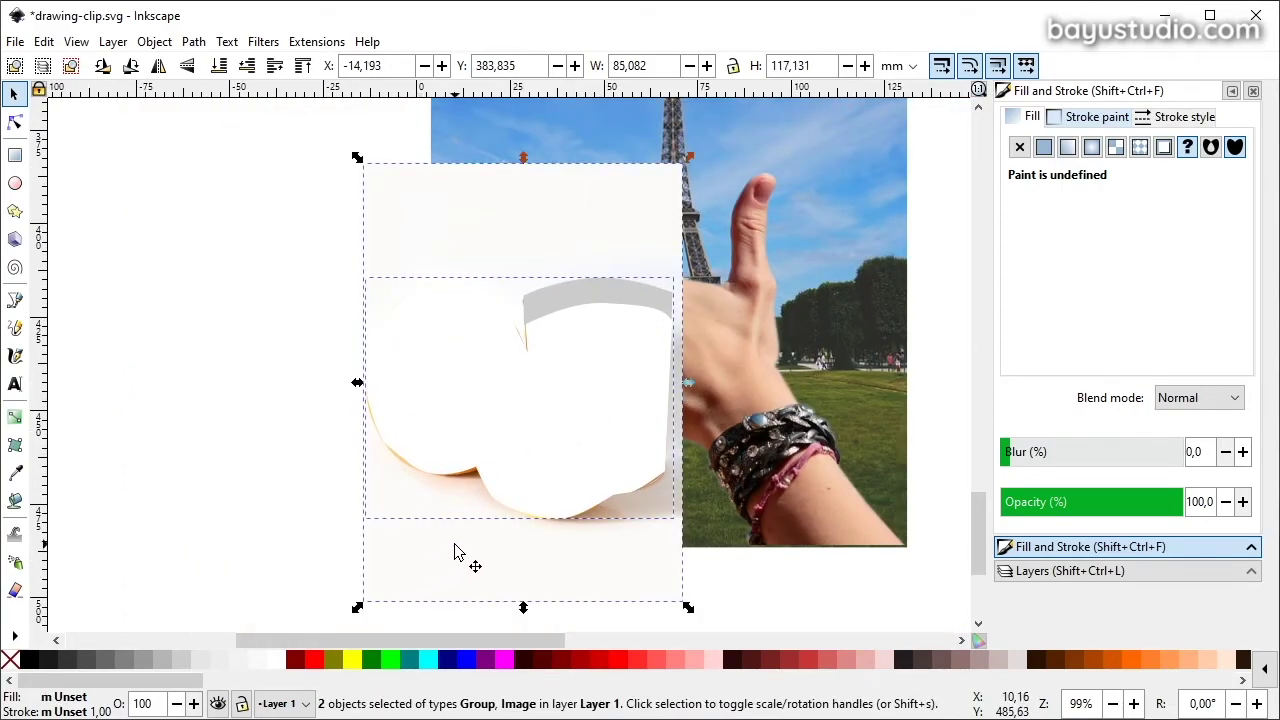
left_click(248, 500)
left_click(452, 584)
left_click(482, 427, "shift")
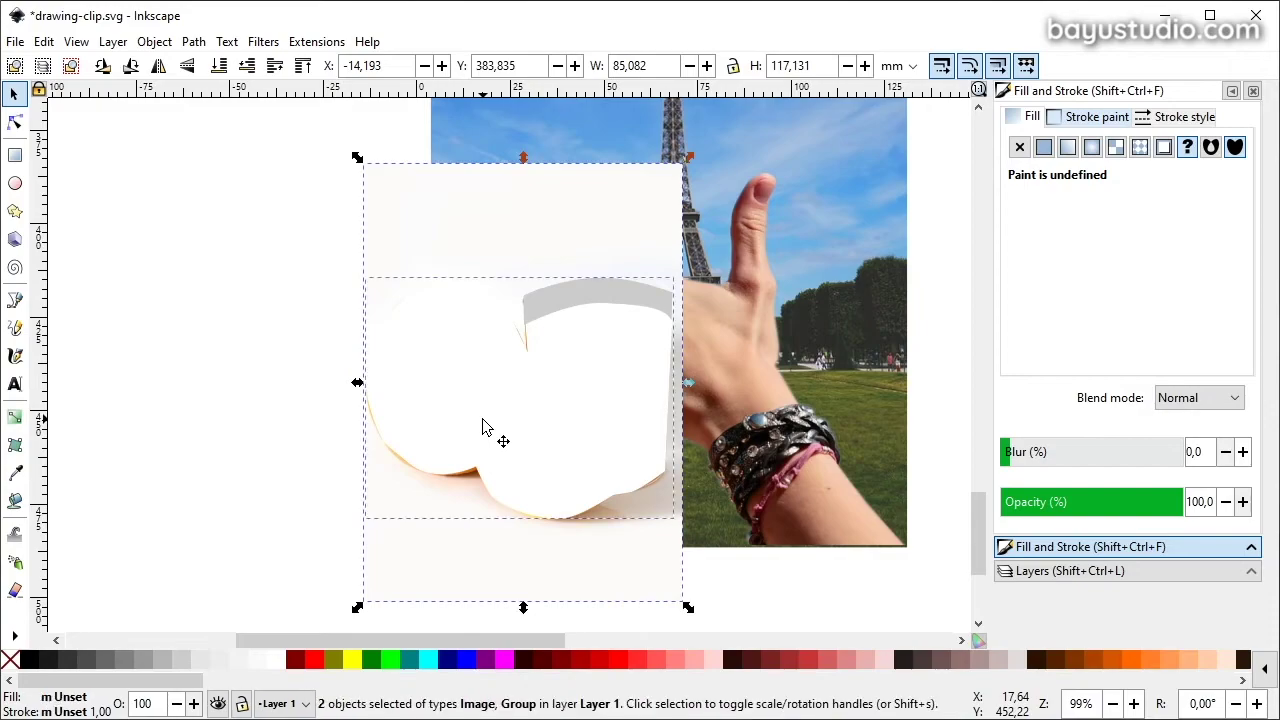
left_click(155, 42)
left_click(452, 288)
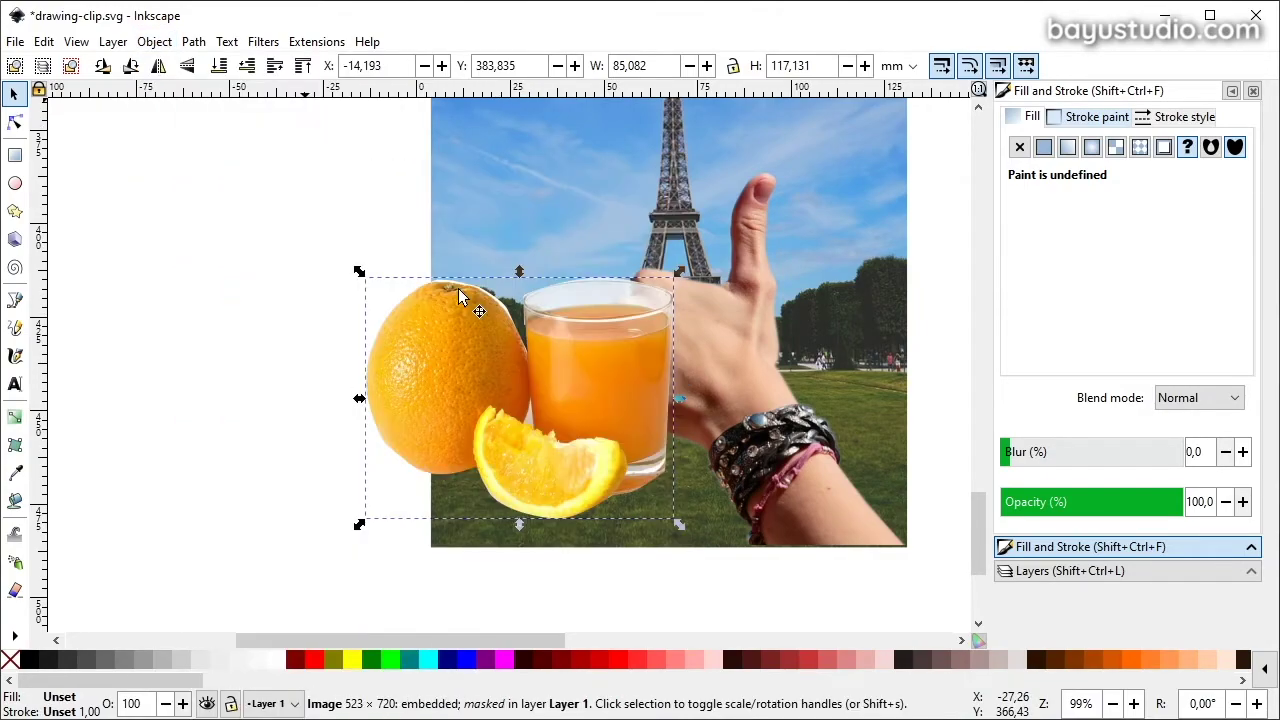
Position the masked fruit photo beside the hand photo.
left_click_drag(640, 376, 598, 412)
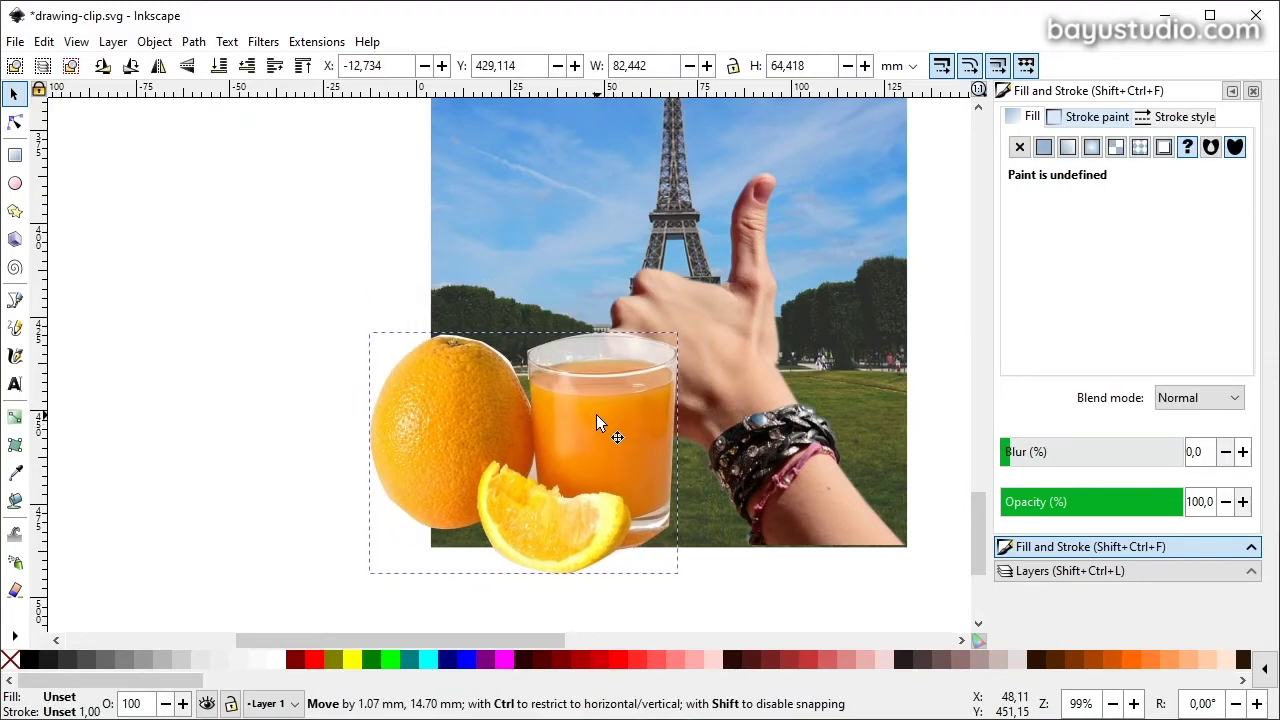
scroll(616, 376, "up", 2, "ctrl")
scroll(616, 376, "up", 1, "ctrl")
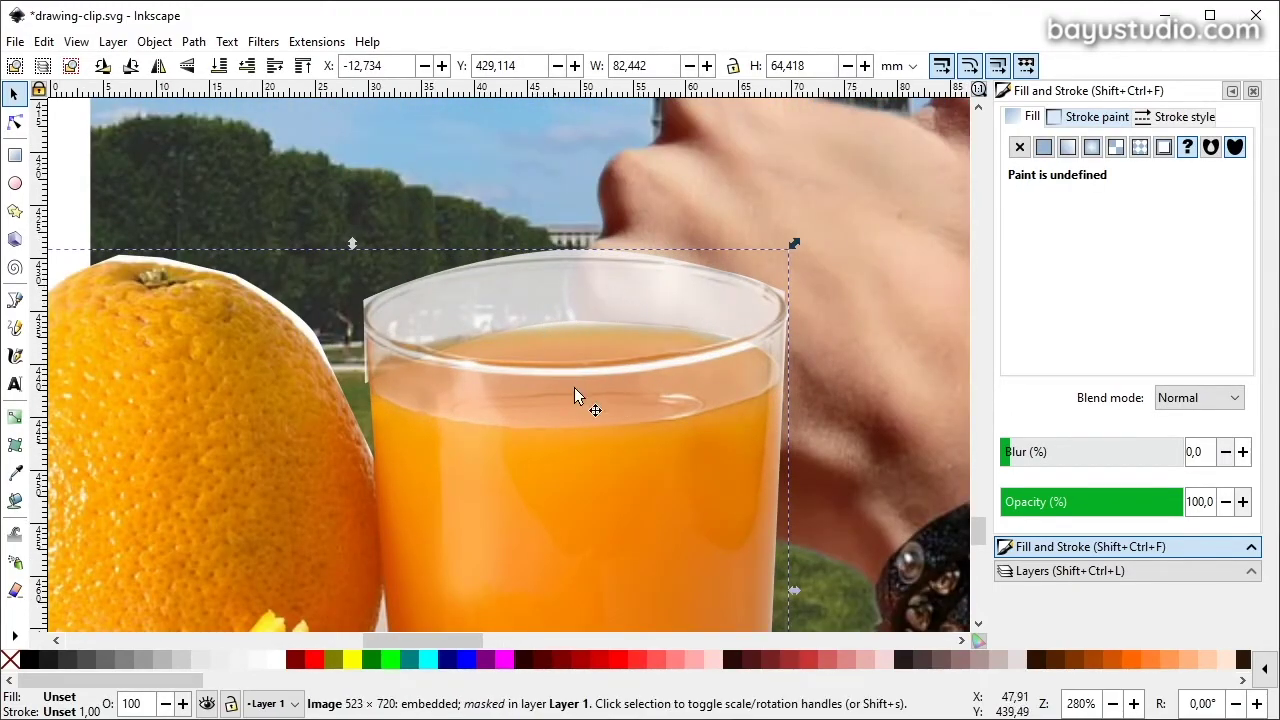
mouse_move(575, 390)
left_mouse_down()
mouse_move(609, 343)
mouse_move(597, 343)
left_mouse_up()
scroll(546, 392, "down", 2, "ctrl")
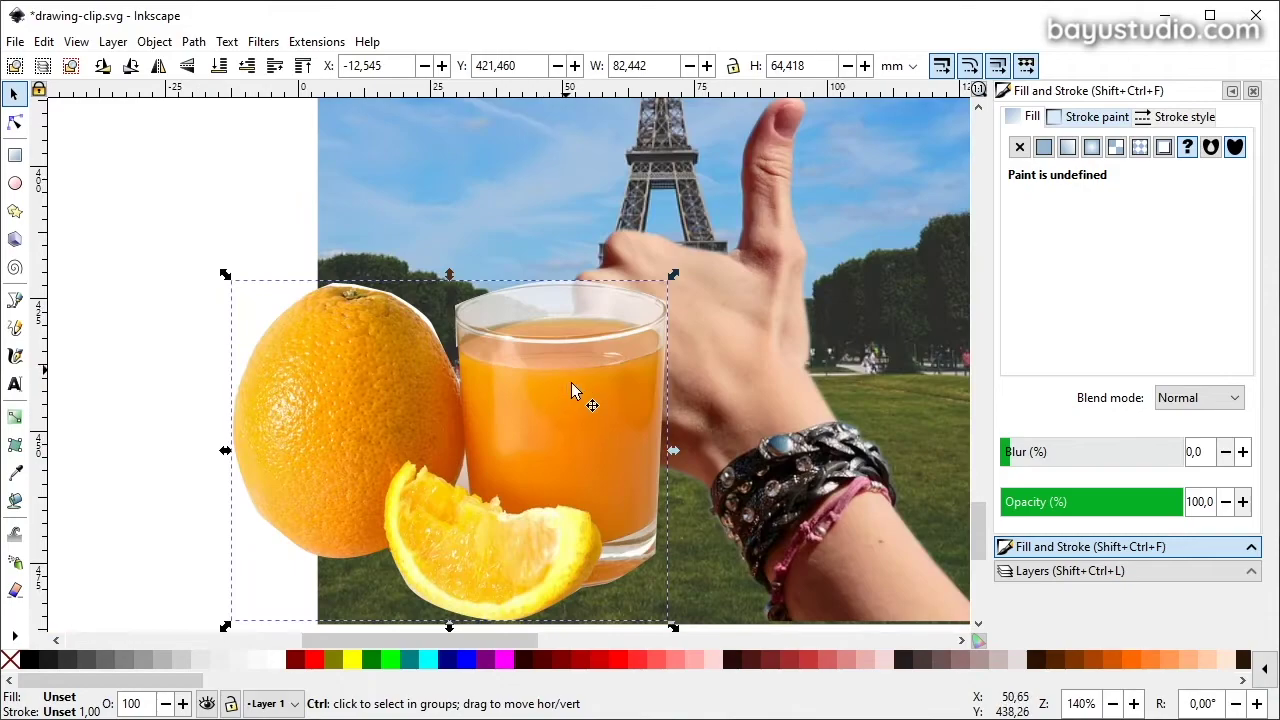
mouse_move(571, 390)
left_mouse_down()
mouse_move(354, 509)
mouse_move(355, 343)
left_mouse_up()
scroll(354, 509, "down", 2)
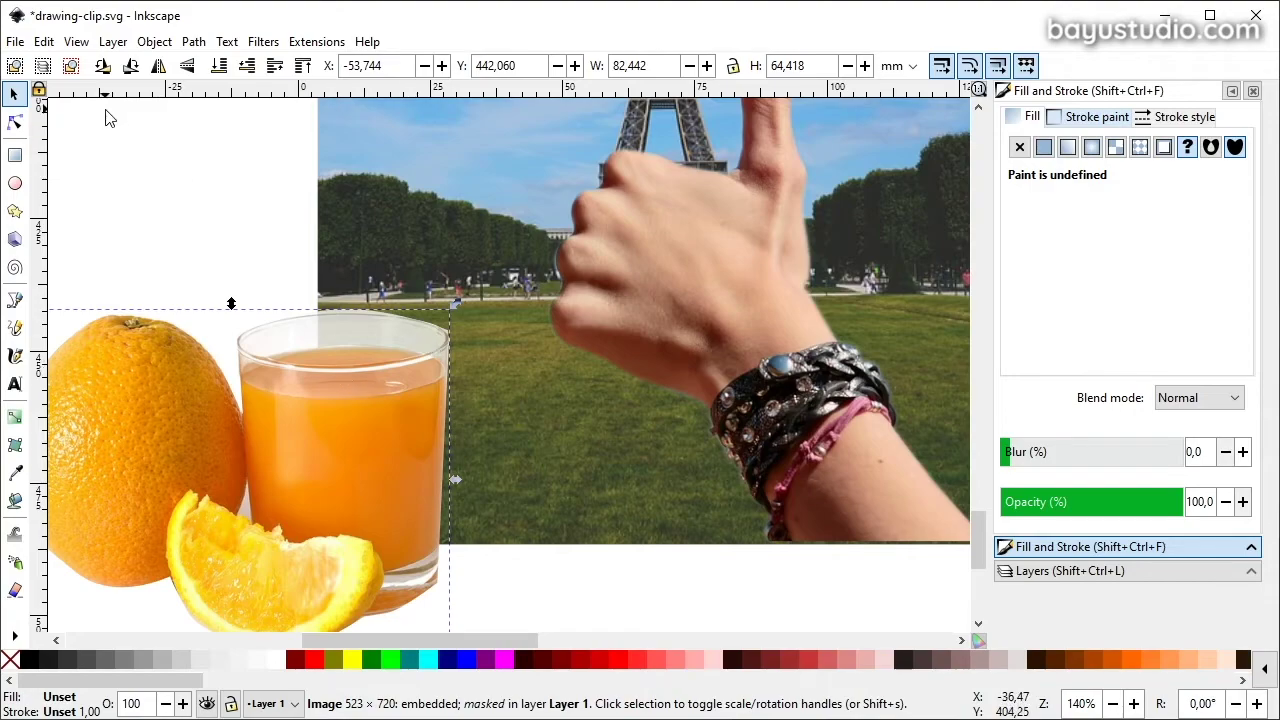
left_click(154, 41)
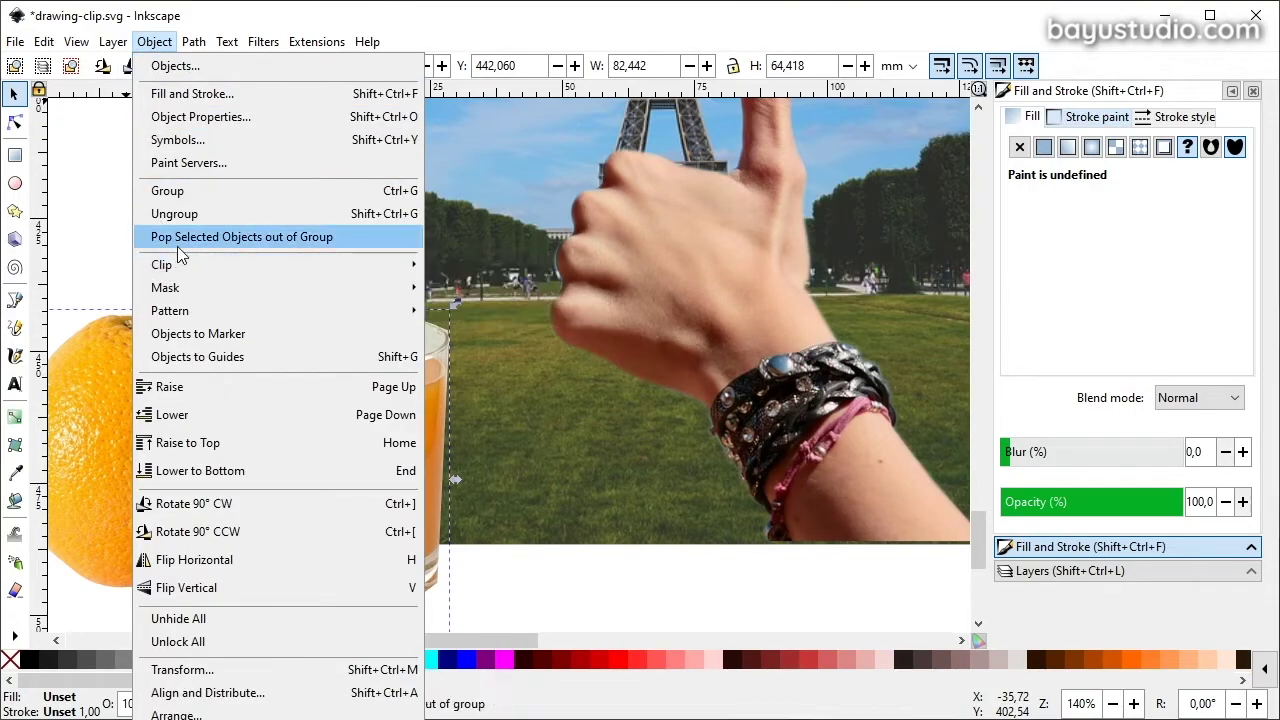
mouse_move(165, 287)
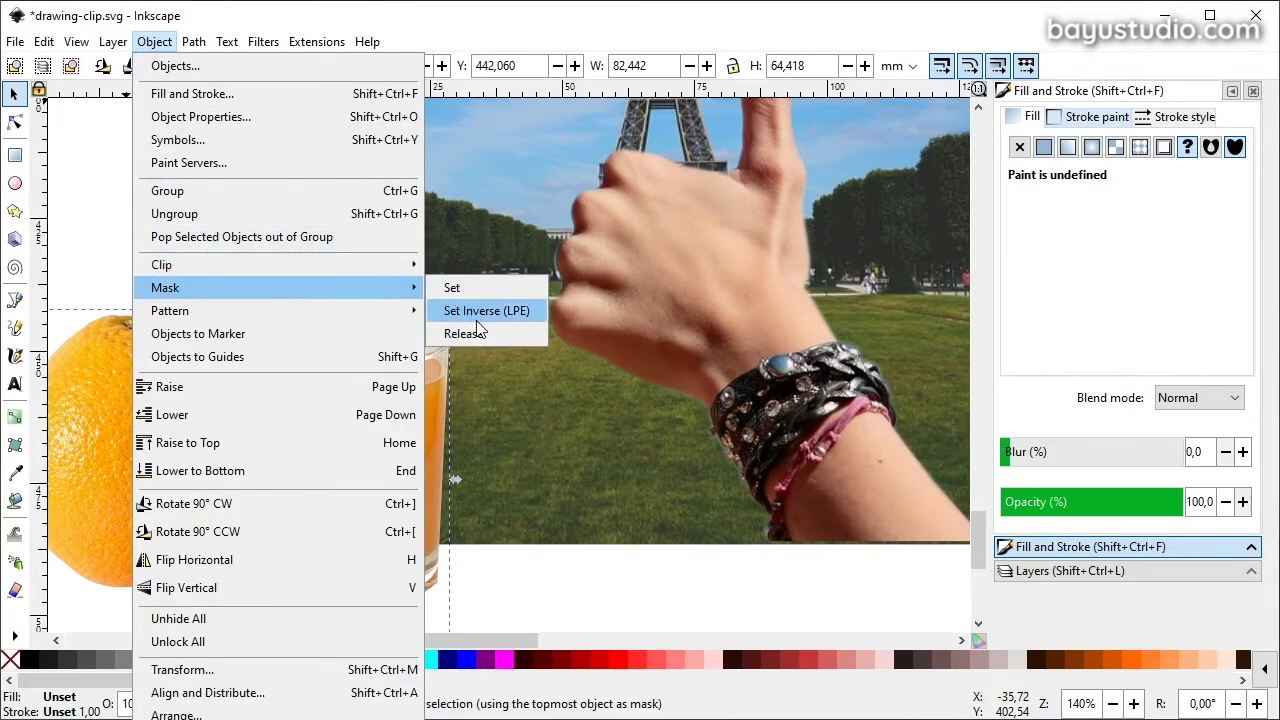
Release the fruit photo's mask and blur the outline group to about 5.6%.
left_click(478, 320)
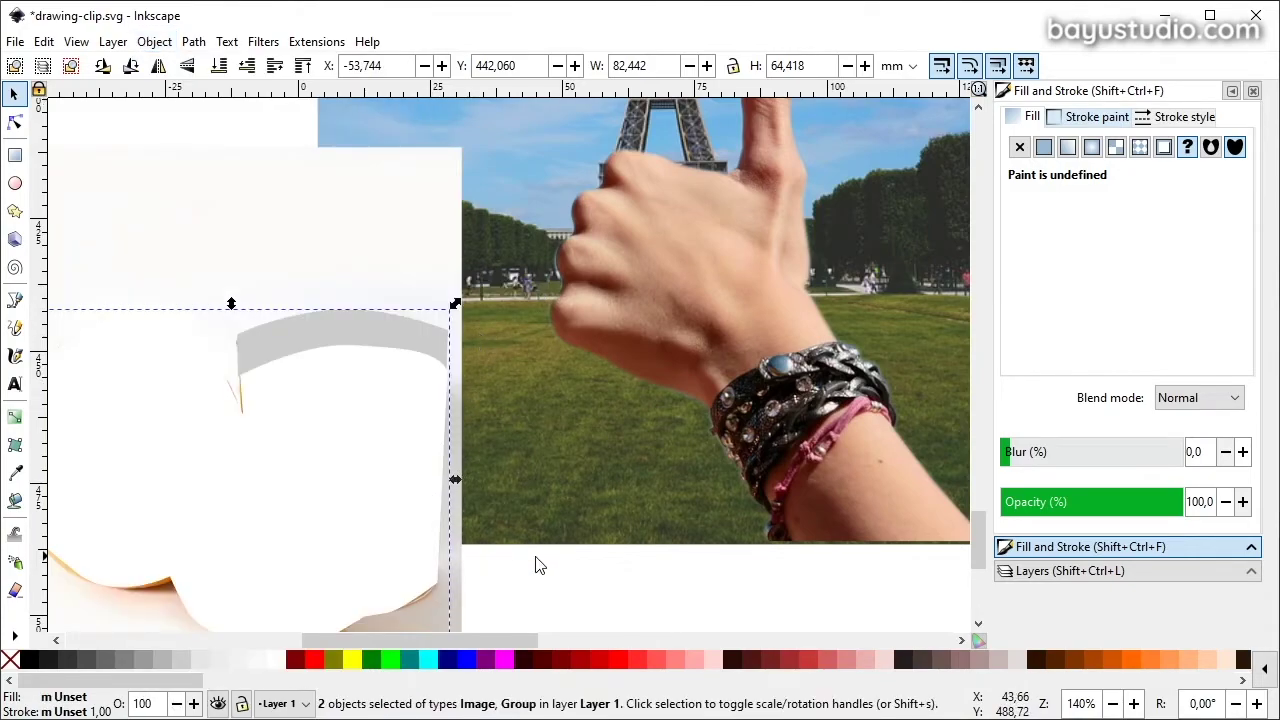
left_click(535, 565)
left_click(263, 476)
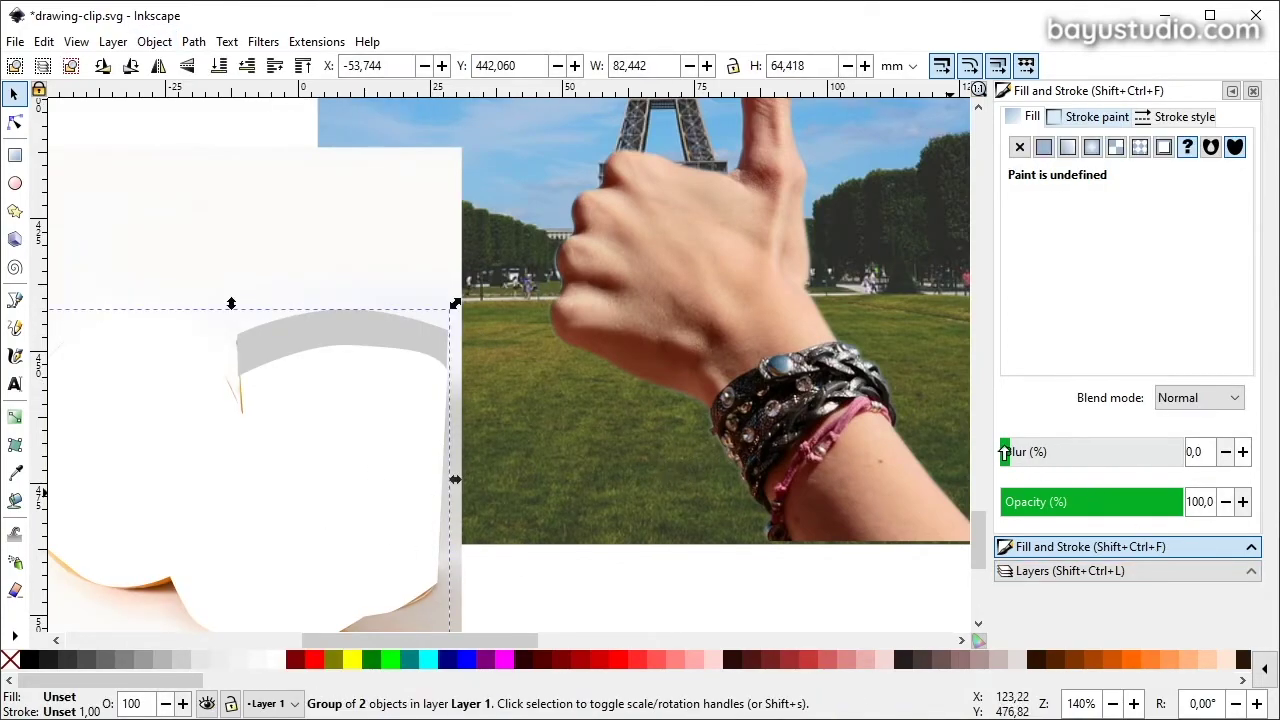
left_click_drag(1004, 451, 1011, 452)
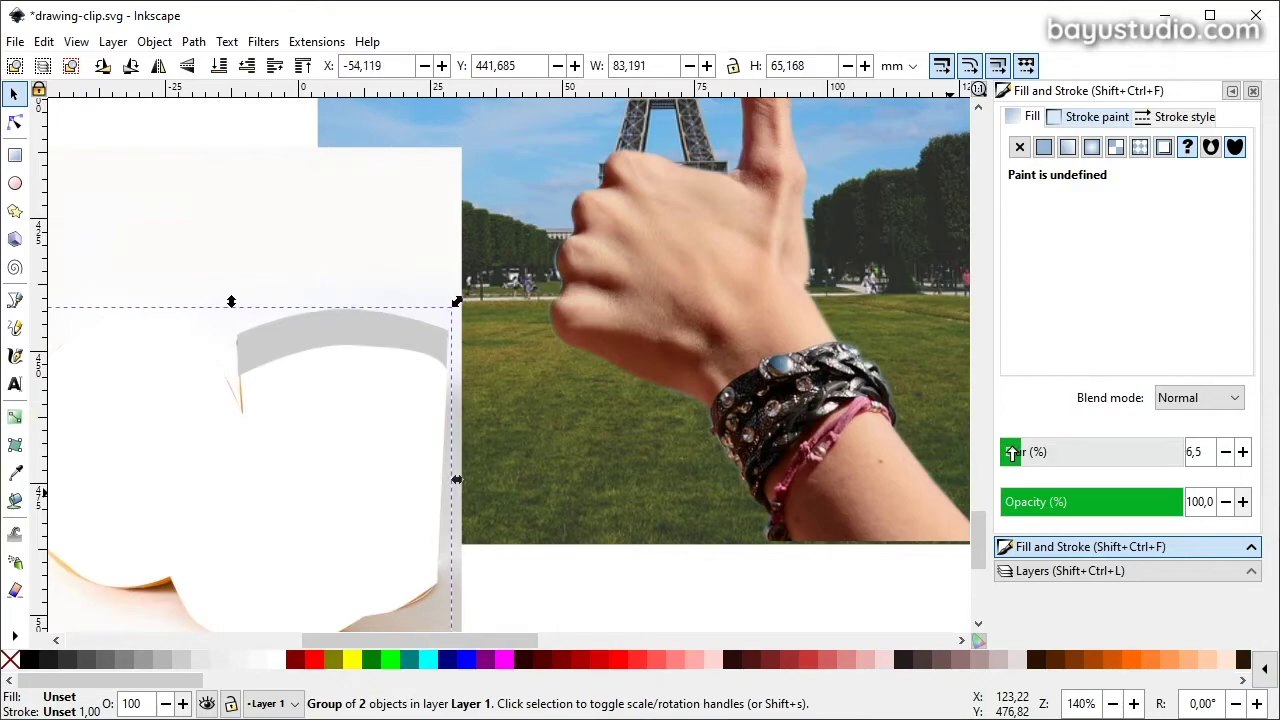
Reapply the blurred outline group as the fruit photo's mask.
left_click(517, 609)
left_click(286, 331)
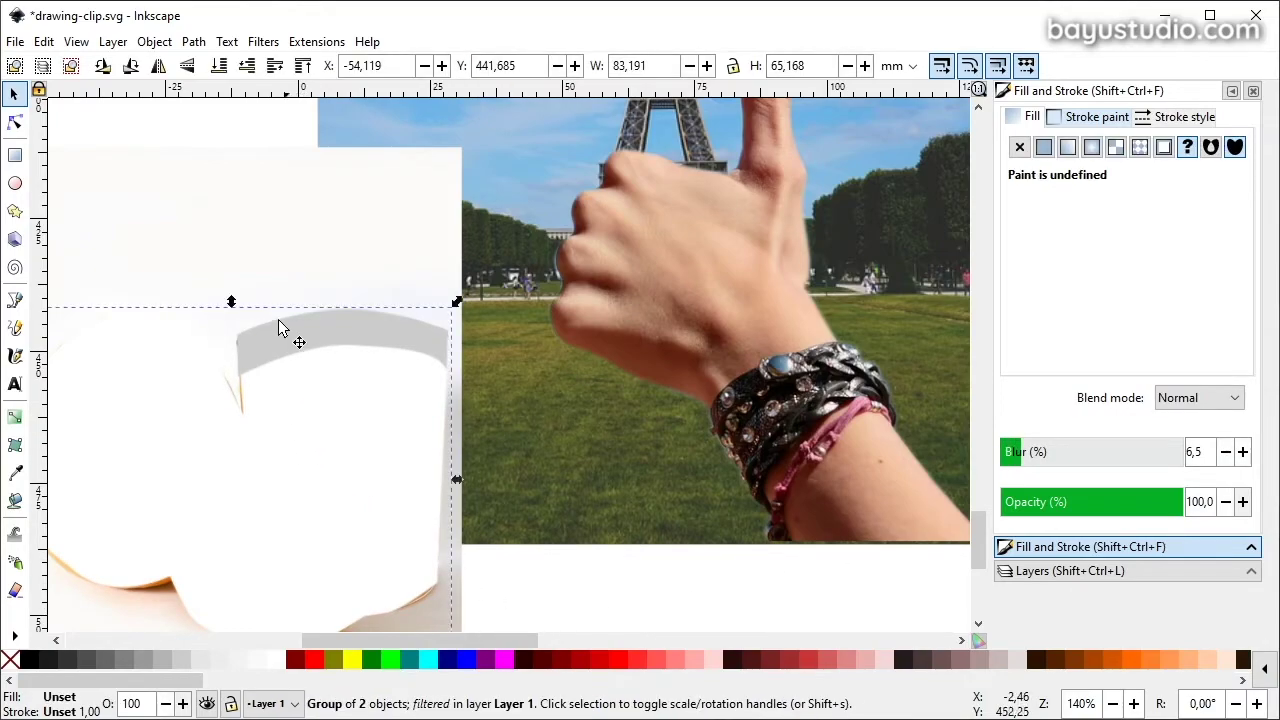
left_click(297, 222, "shift")
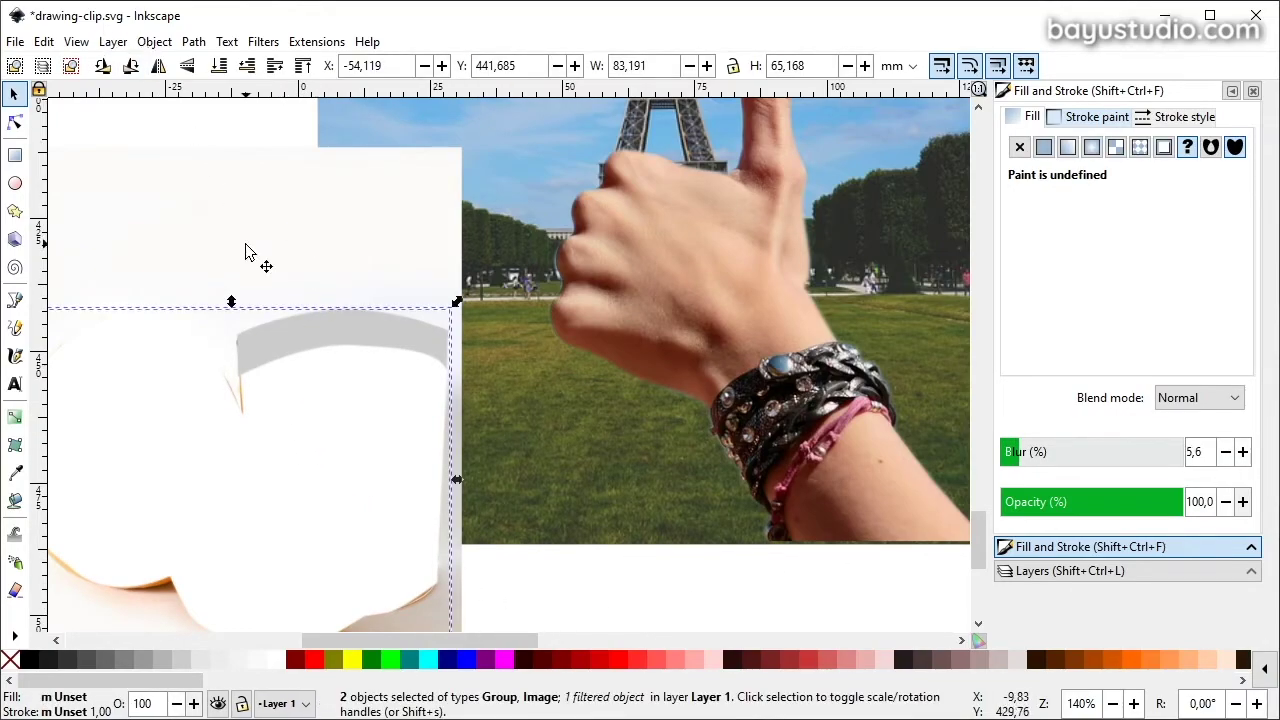
left_click_drag(290, 272, 296, 266)
left_click(154, 41)
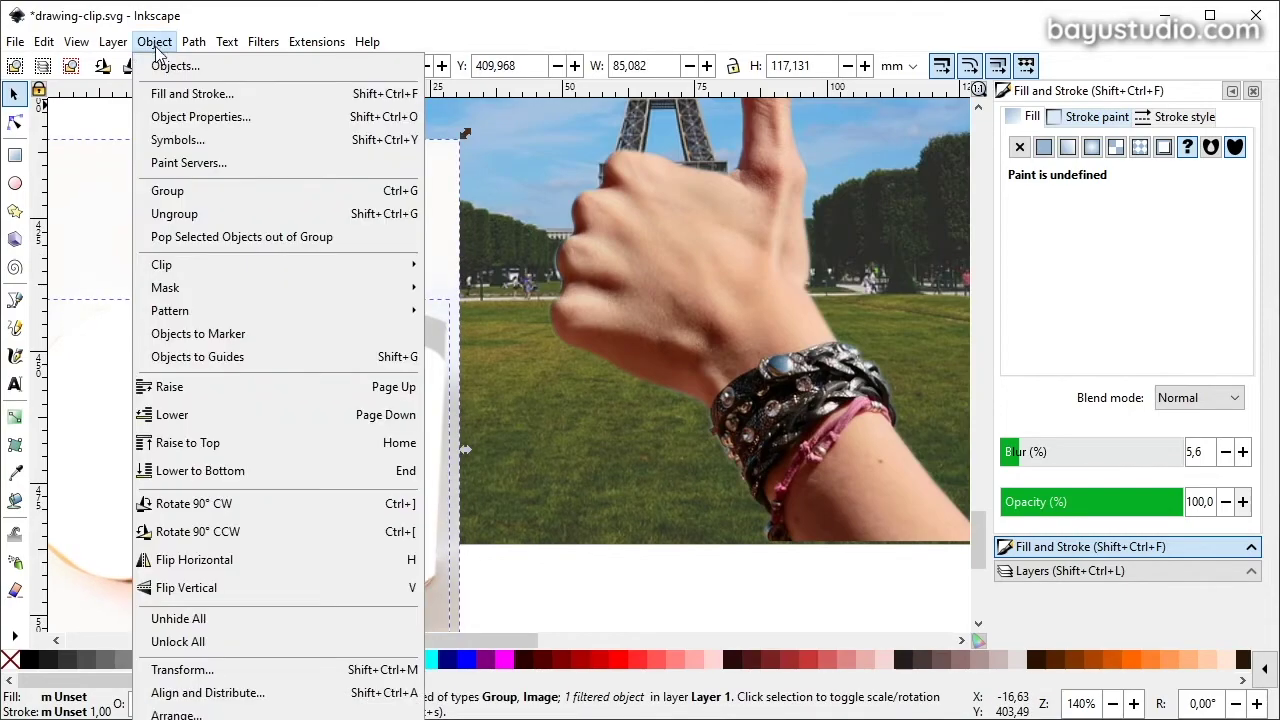
left_click(452, 288)
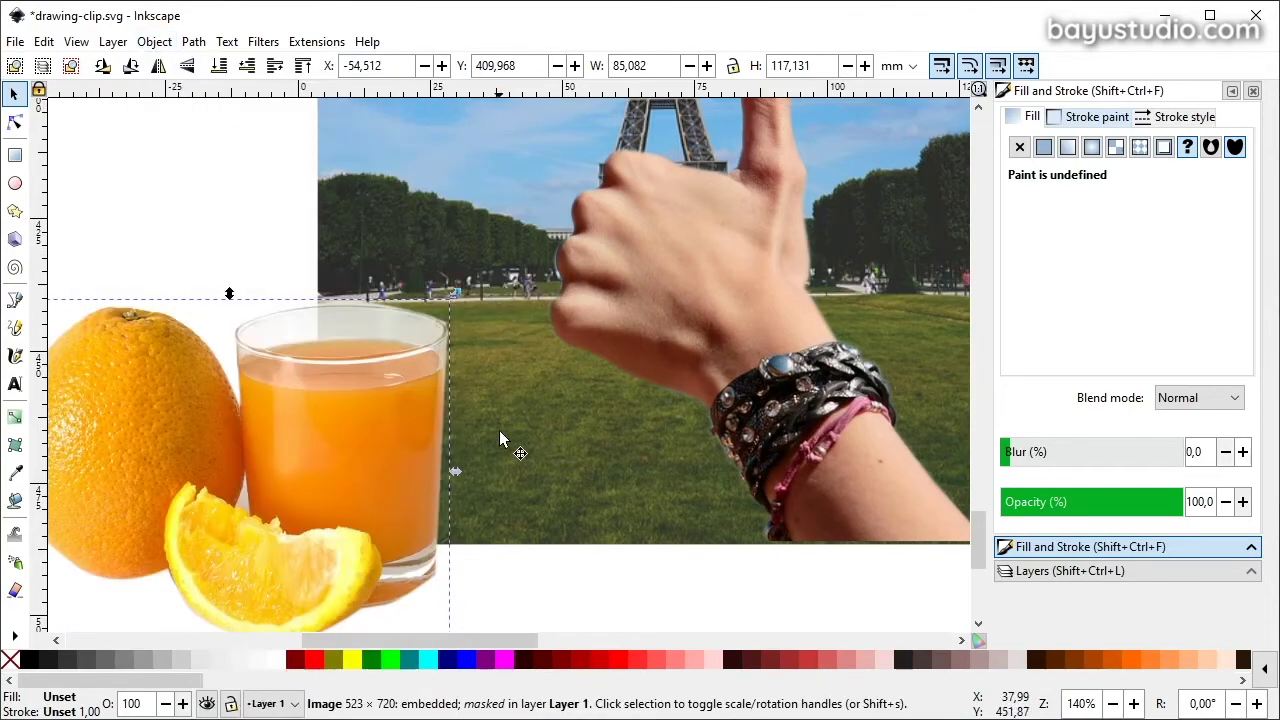
scroll(340, 302, "up", 1, "ctrl")
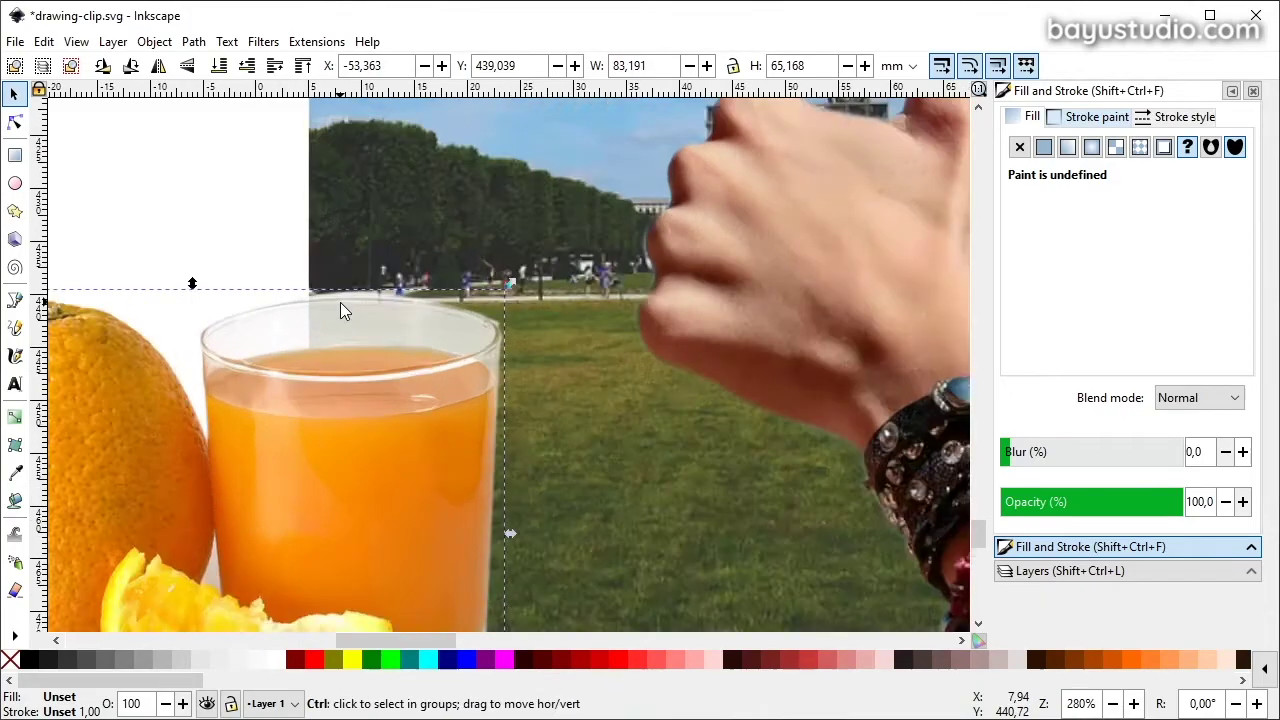
scroll(340, 302, "down", 3)
scroll(388, 418, "down", 1, "ctrl")
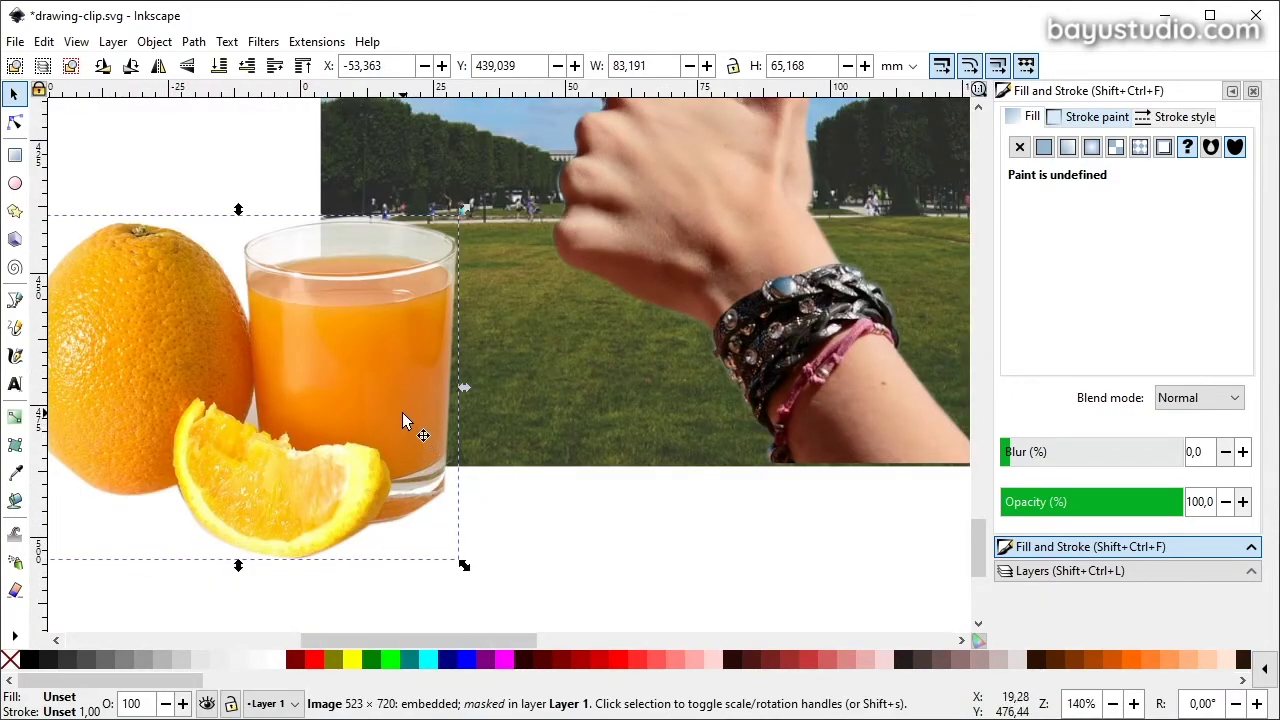
left_click(508, 500)
scroll(600, 350, "down", 2, "ctrl")
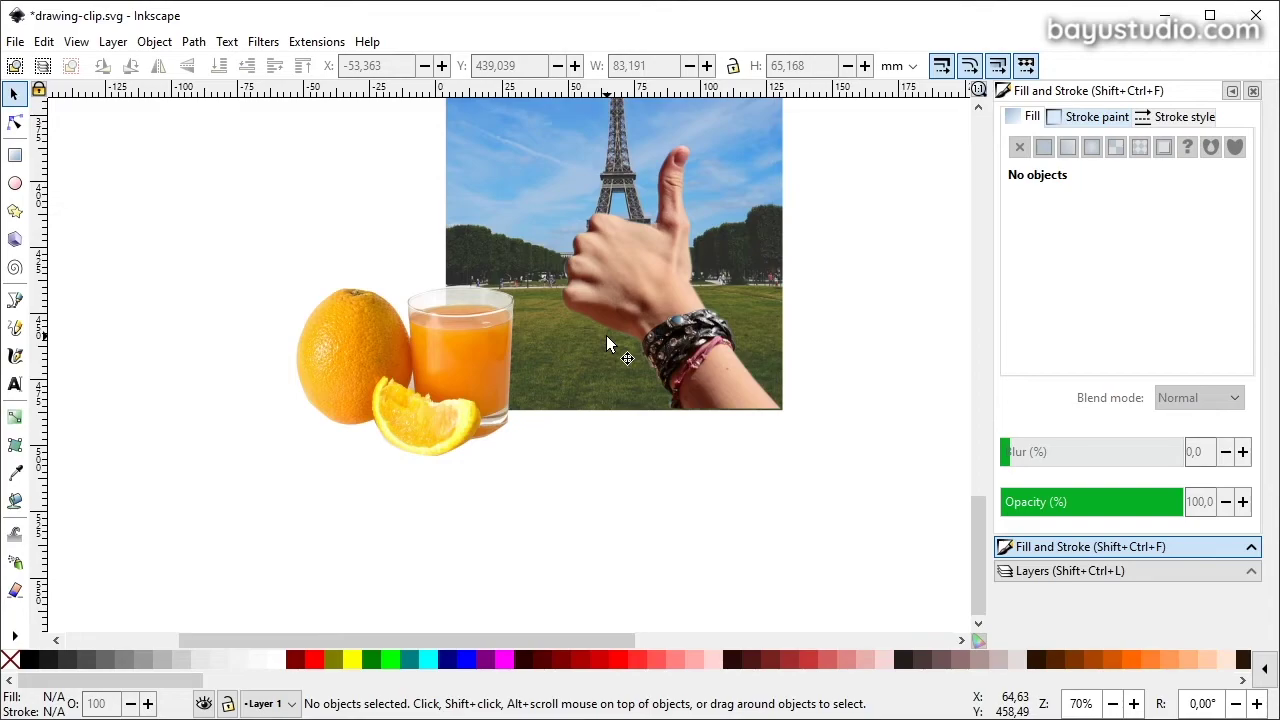
Drag the Eiffel Tower photo out from behind the hand into the space below the orange juice.
mouse_move(499, 192)
left_mouse_down()
mouse_move(539, 198)
mouse_move(523, 196)
left_mouse_up()
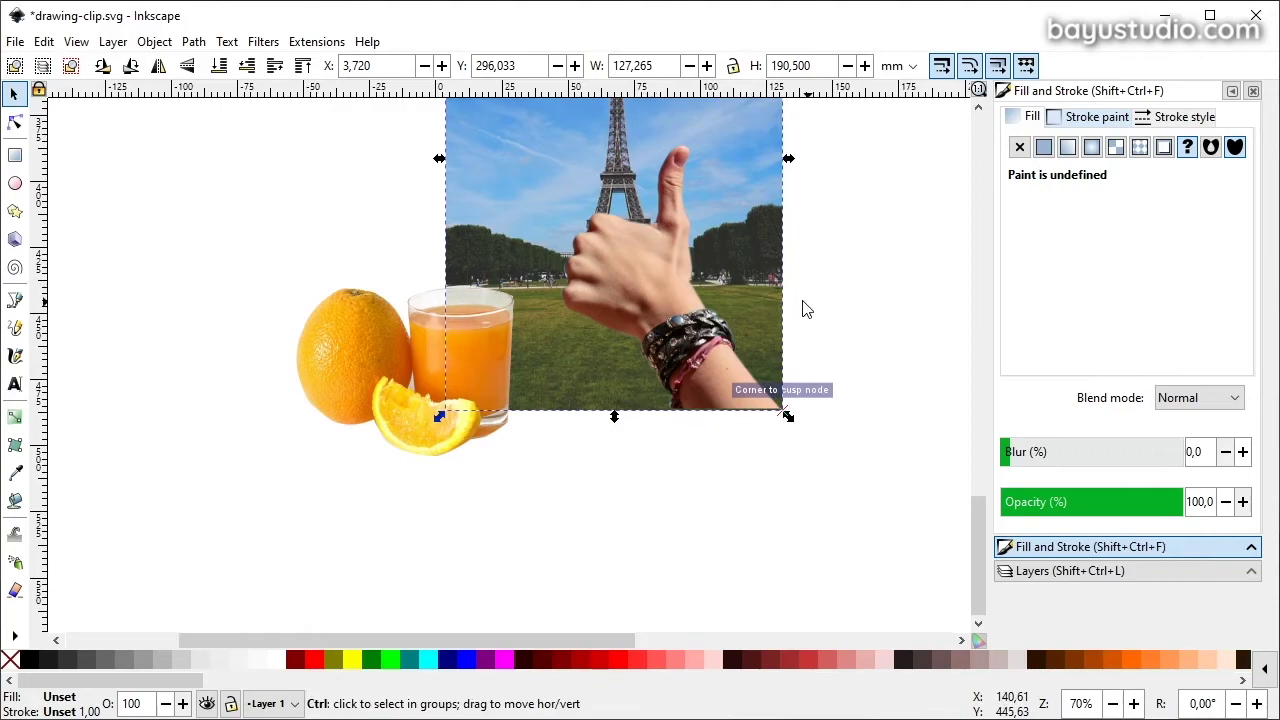
left_click_drag(748, 290, 329, 457)
scroll(548, 402, "down", 6)
left_click_drag(548, 402, 334, 458)
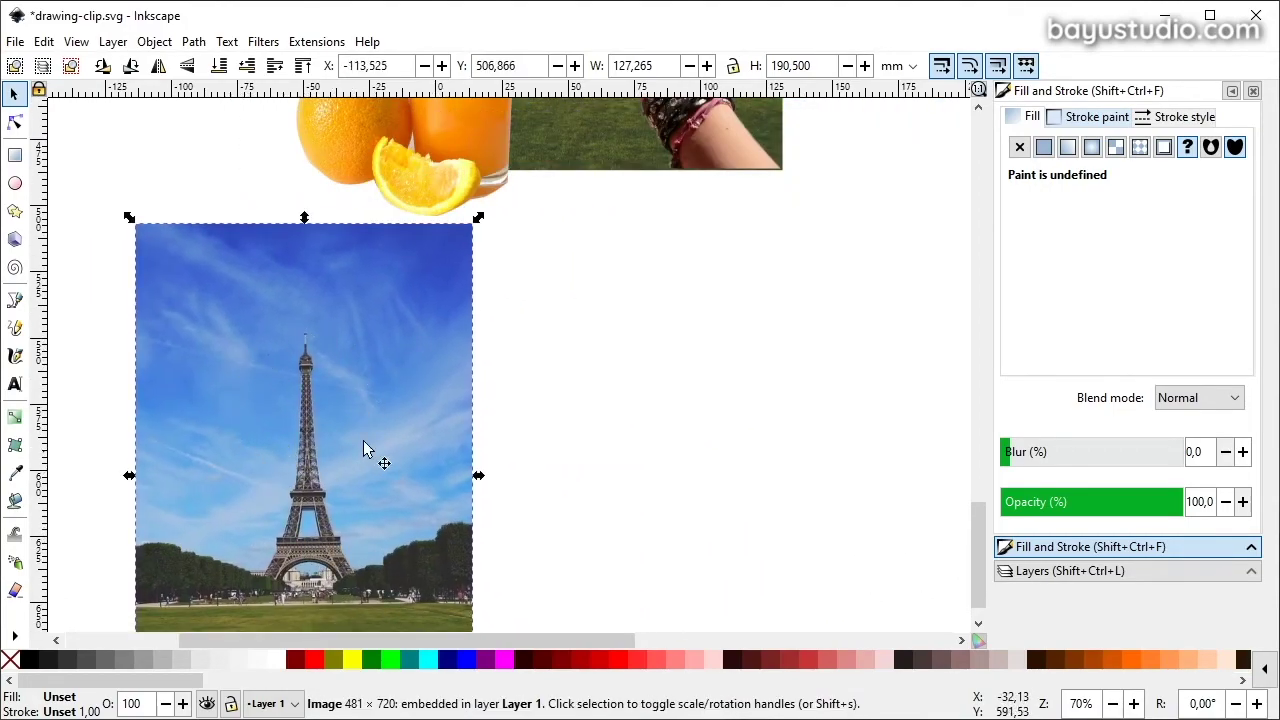
key("ctrl+Left")
key("ctrl+Down")
left_click_drag(372, 438, 374, 435)
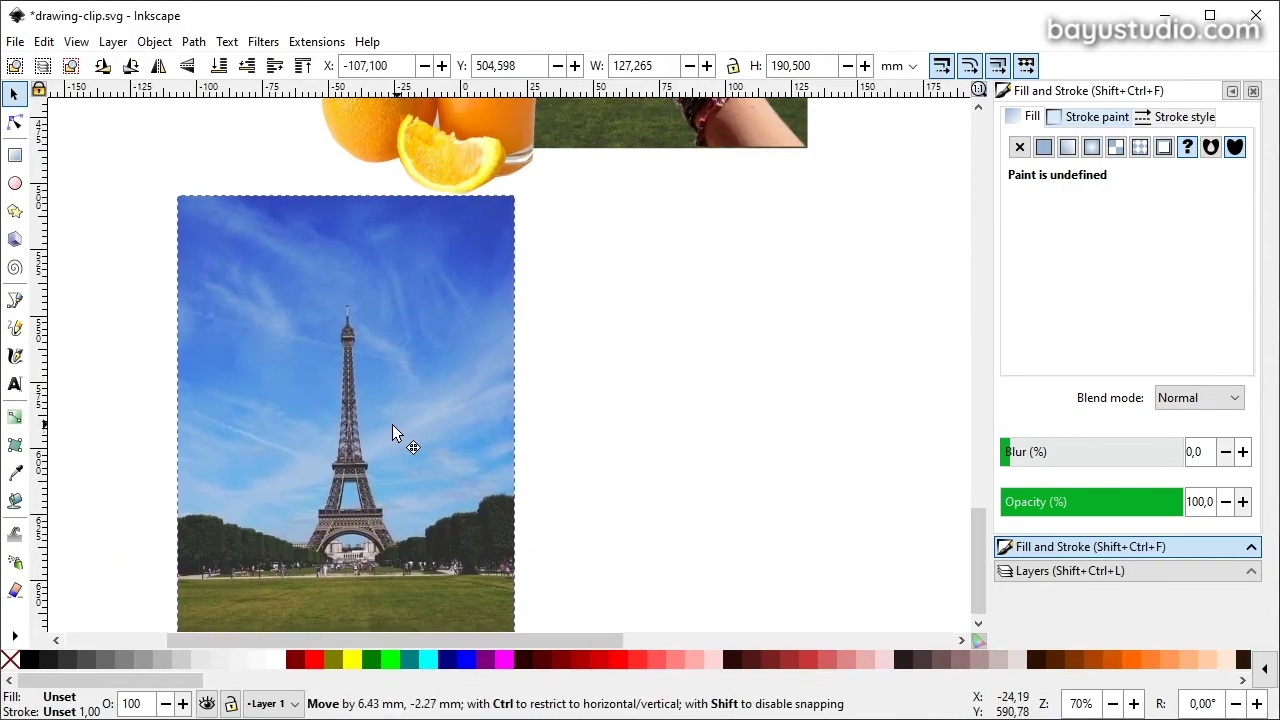
Draw a blue rectangle beside the Eiffel photo at the photo's height, narrowed into a stripe.
key("r")
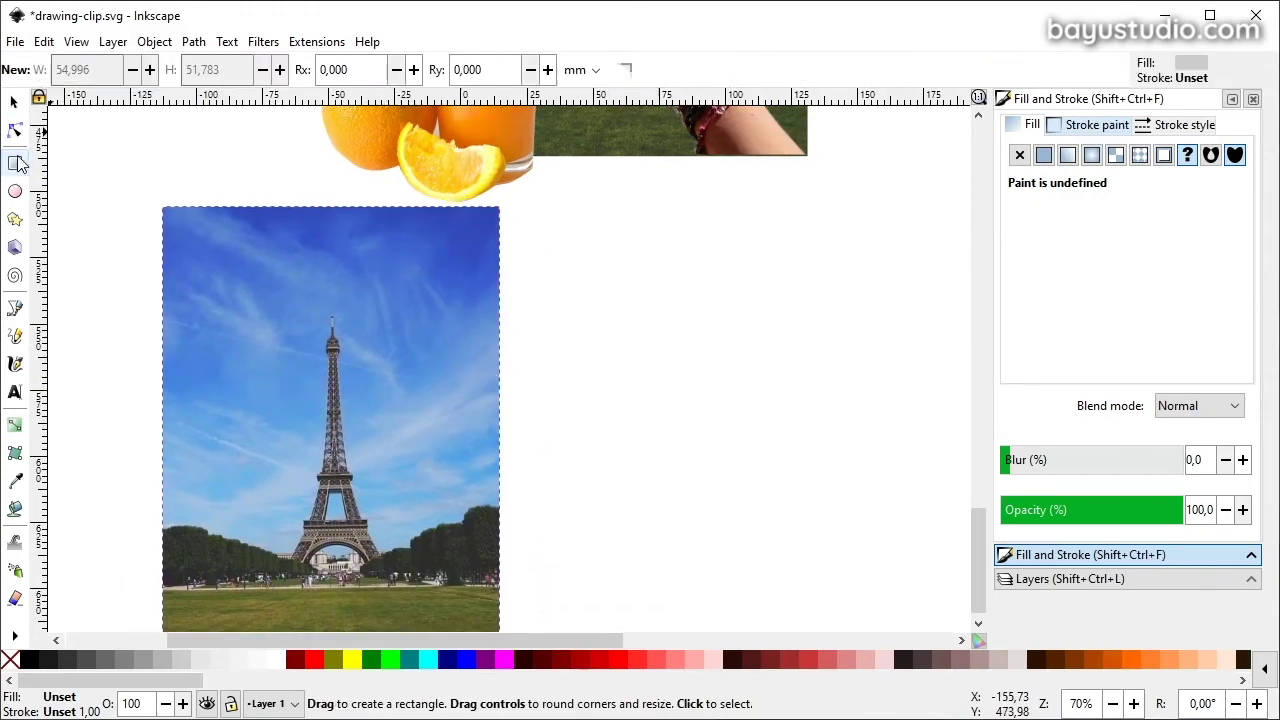
left_click_drag(571, 207, 917, 620)
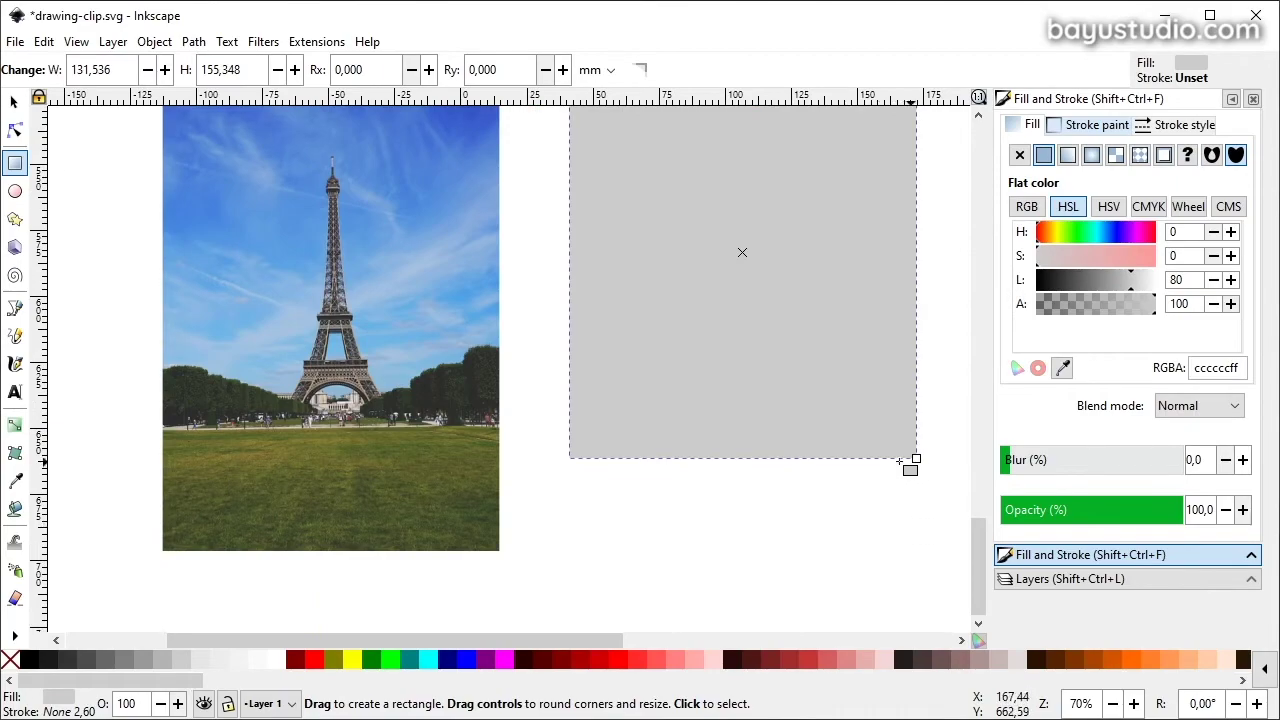
key("s")
left_click_drag(926, 463, 940, 545)
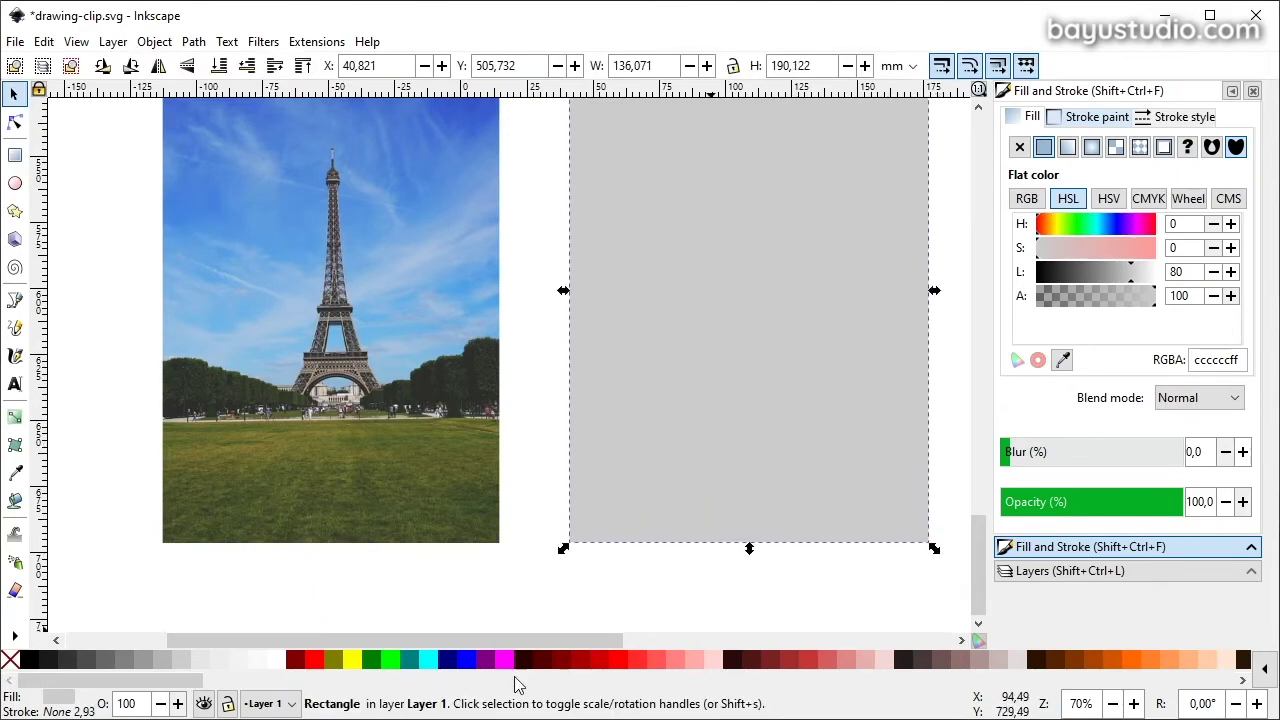
left_click(466, 660)
scroll(740, 495, "up", 3)
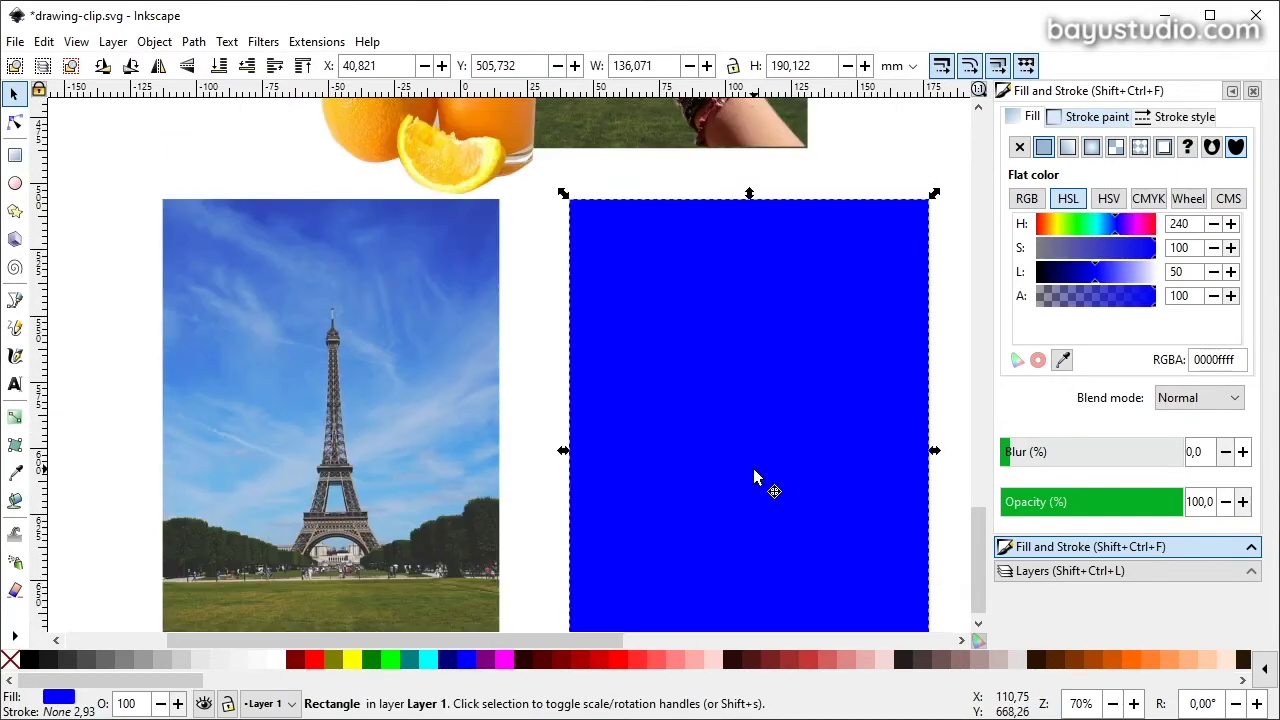
left_click(500, 447)
scroll(503, 440, "down", 1)
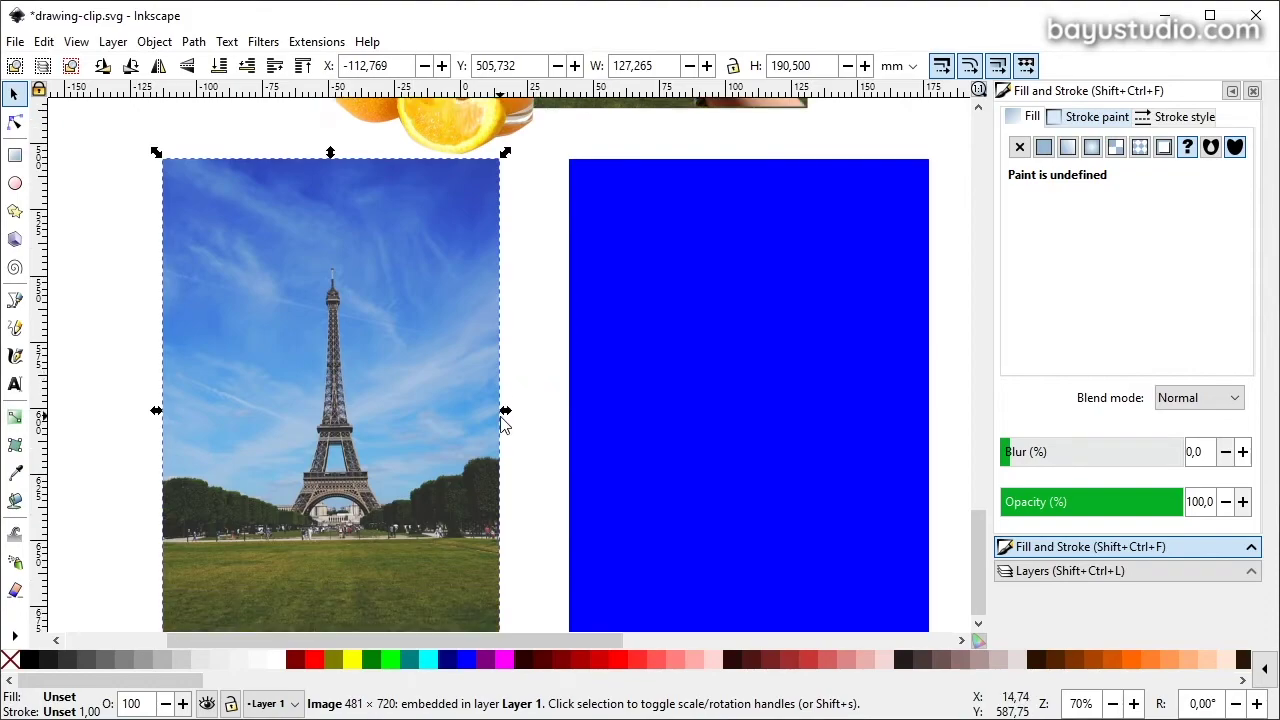
scroll(684, 430, "down", 1, "ctrl")
left_click(676, 440)
mouse_move(863, 415)
left_mouse_down()
mouse_move(696, 430)
mouse_move(845, 402)
left_mouse_up()
Duplicate the stripe into red and white bands and group all three into a flag.
key("ctrl+d")
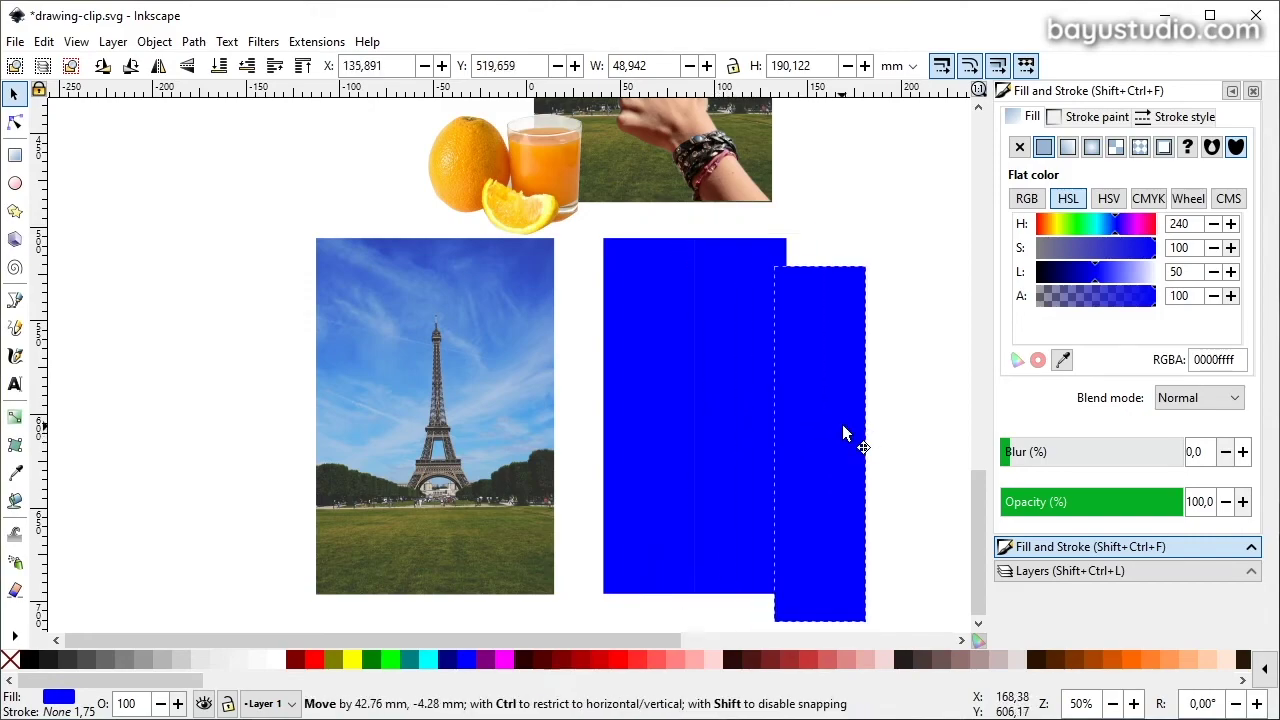
left_click(318, 662)
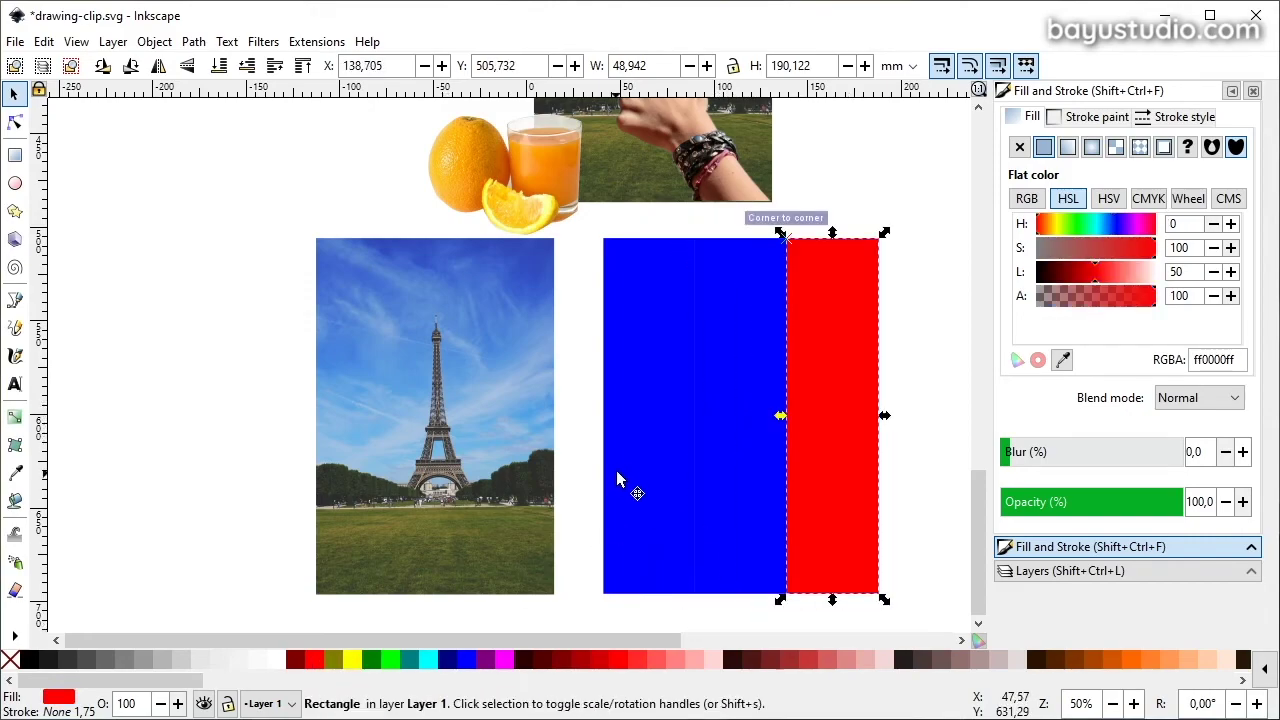
left_click(634, 488)
left_click(735, 465)
left_click(289, 662)
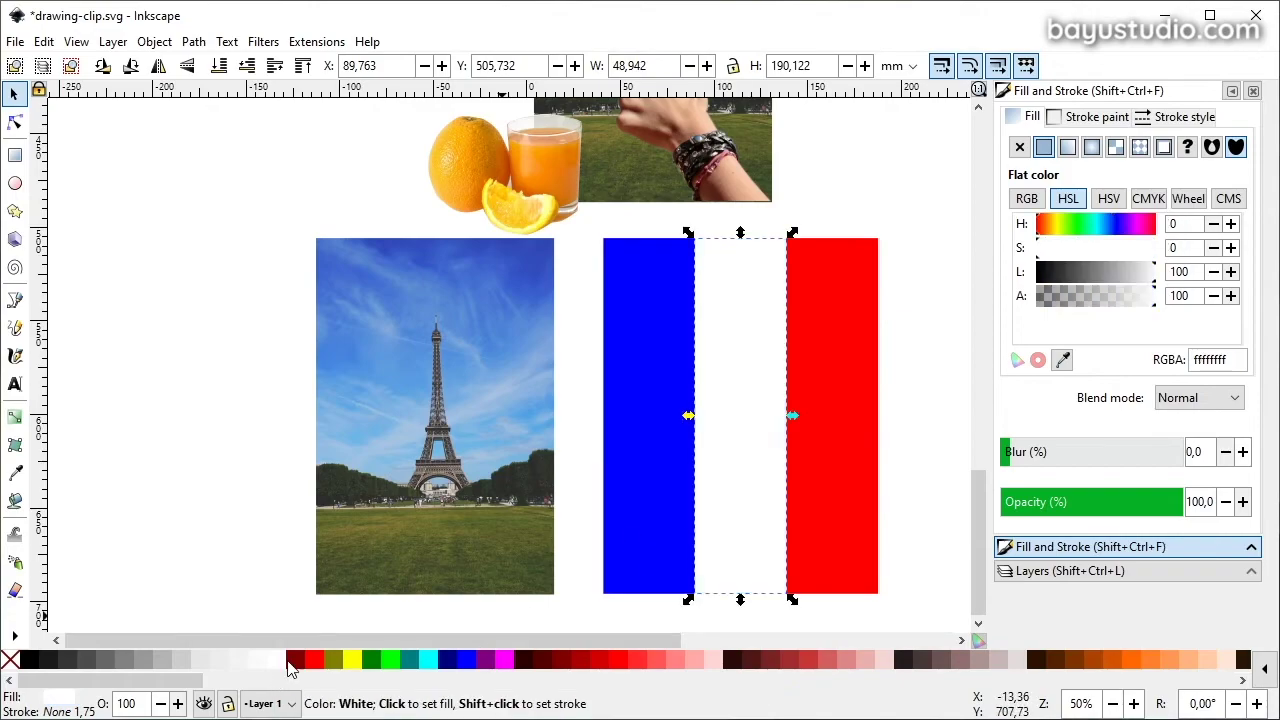
left_click(569, 480)
left_click_drag(580, 614, 928, 232)
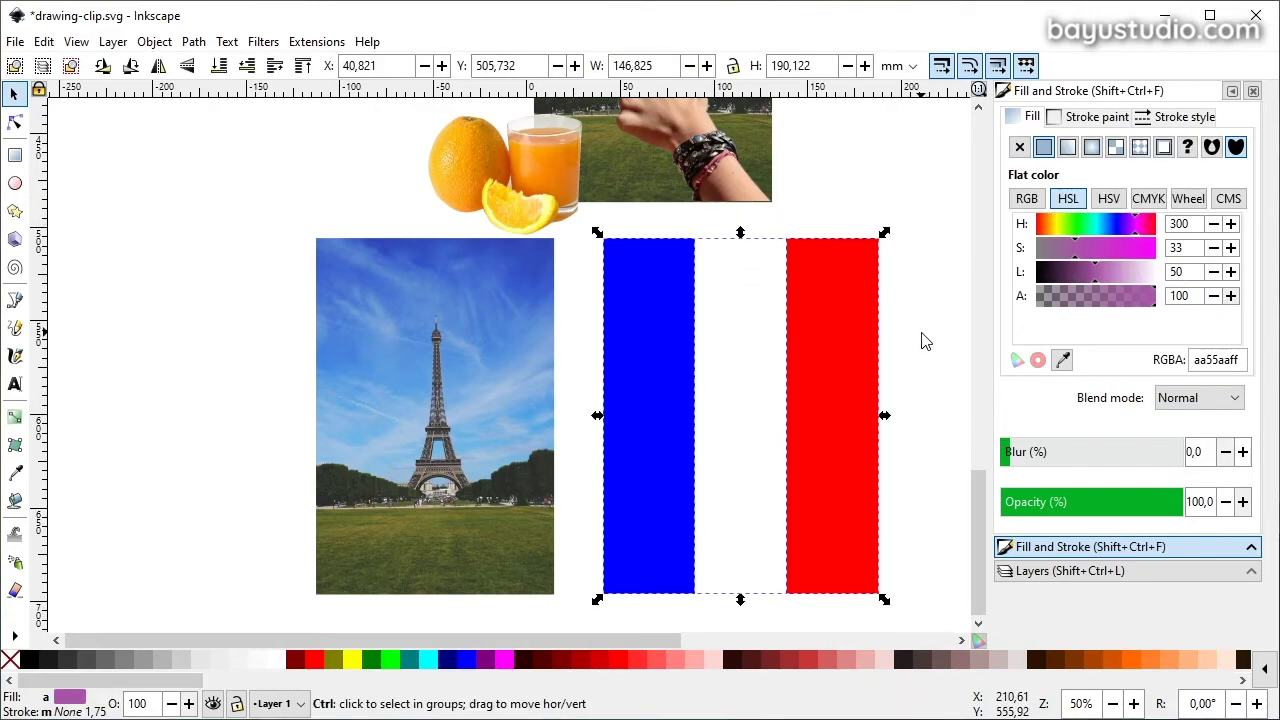
key("ctrl+g")
Undo an accidental shift of the Eiffel photo and clear the selection.
left_click(452, 362)
left_click_drag(452, 362, 469, 368)
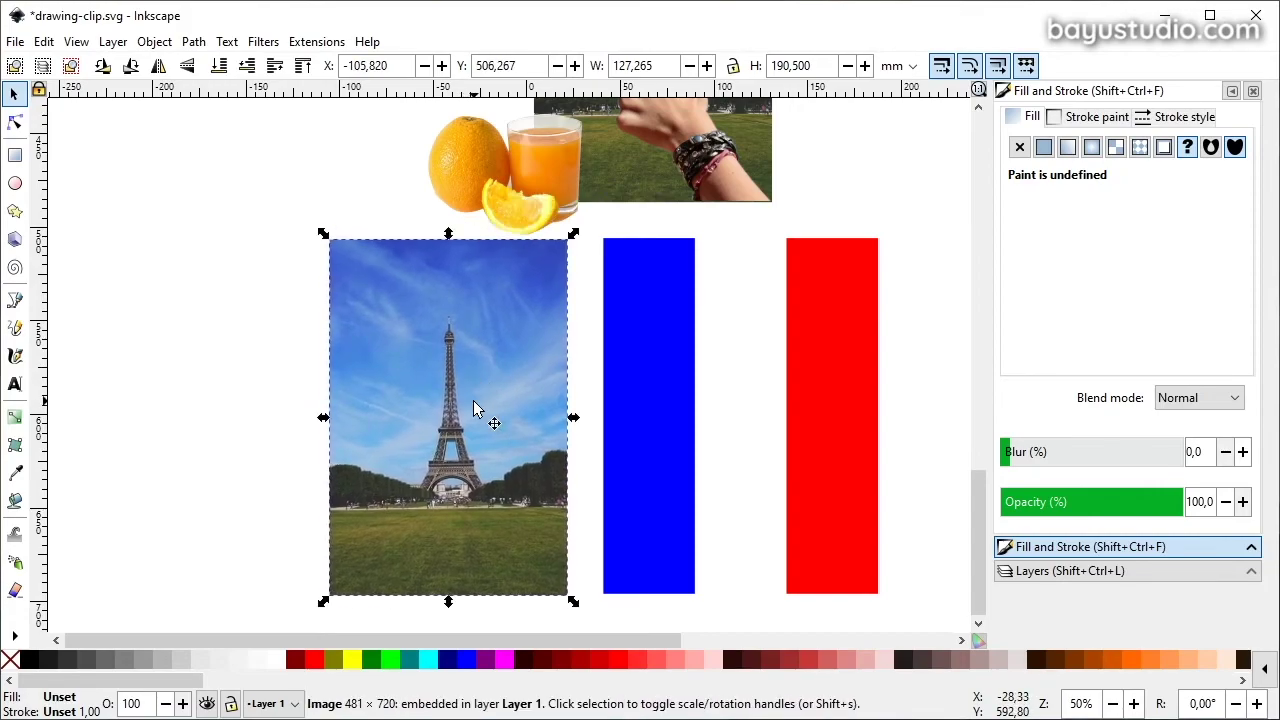
key("ctrl+z")
left_click(757, 403)
left_click(729, 449)
key("Escape")
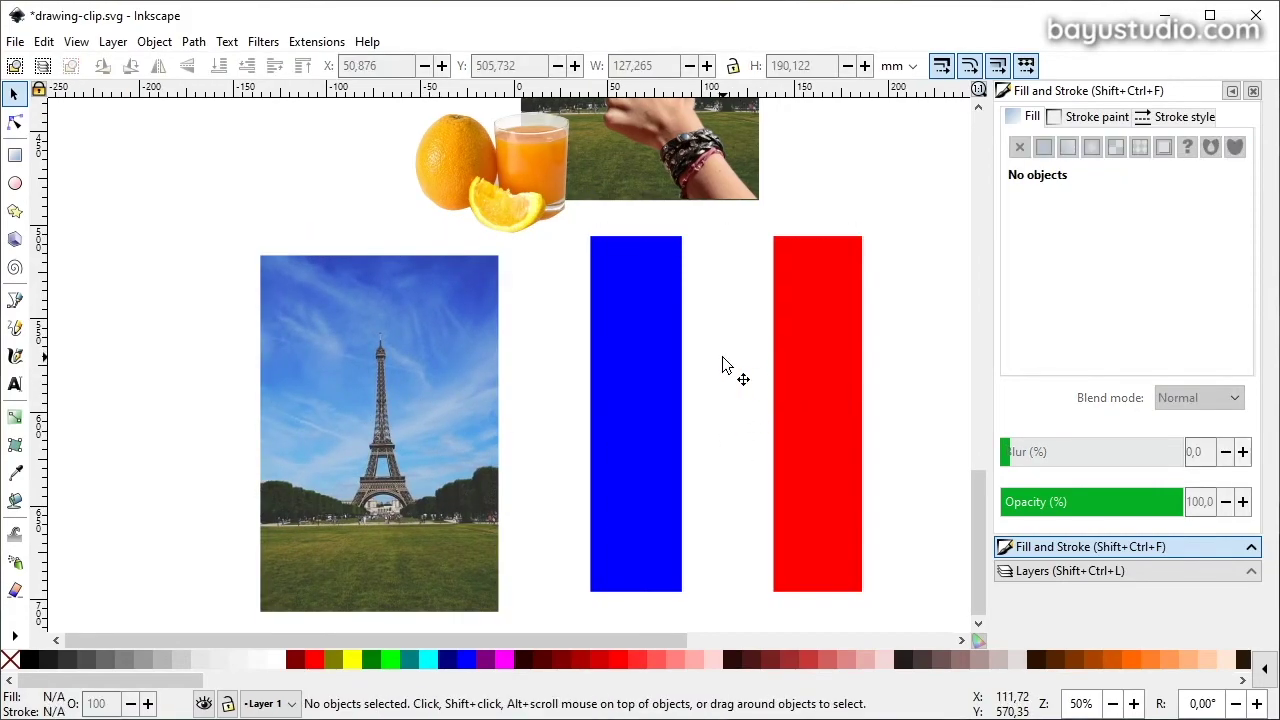
left_click(722, 362)
Recolour the middle stripe inside the flag group to 30% gray.
key("n")
left_click(729, 398)
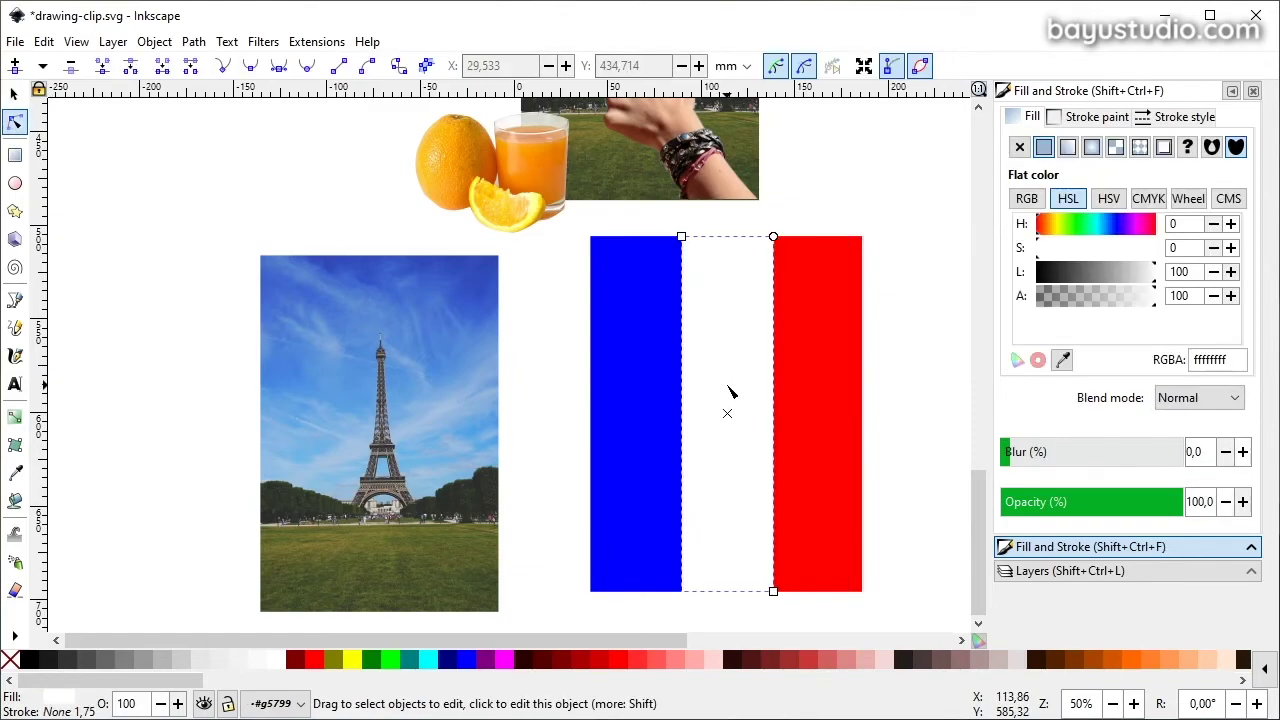
left_click(148, 659)
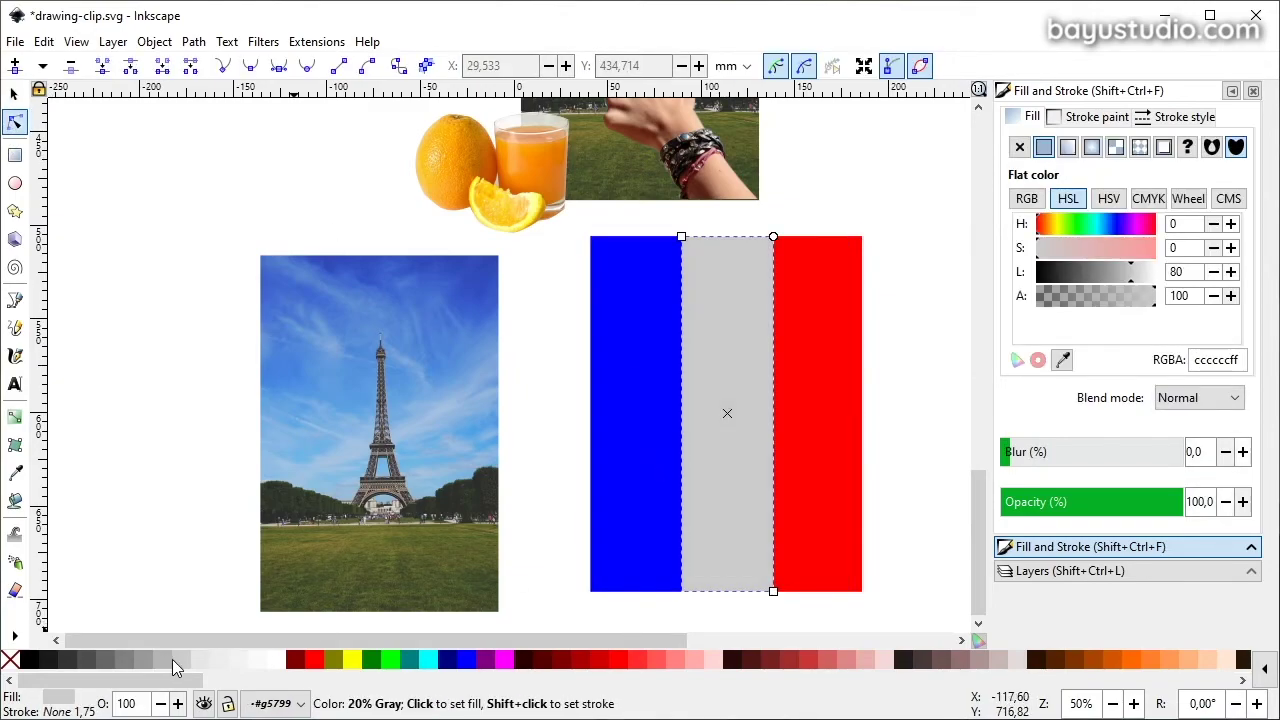
left_click(164, 659)
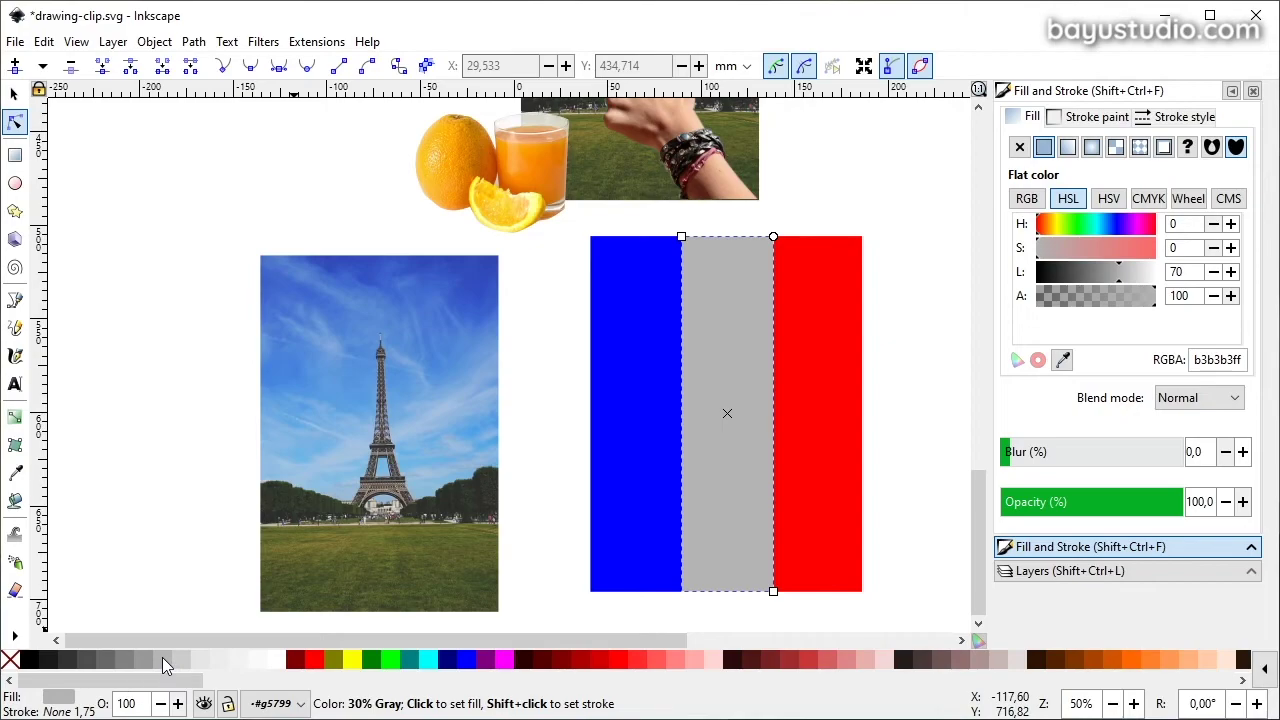
left_click(15, 93)
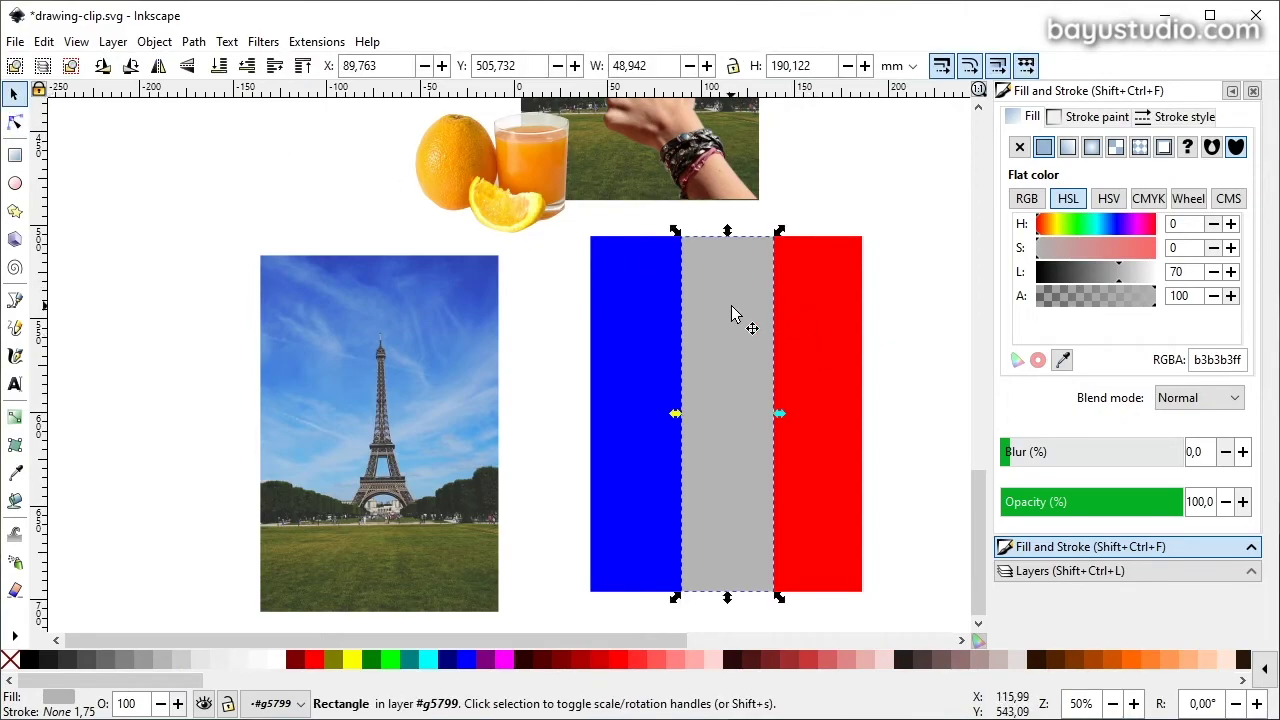
left_click(565, 595)
Place the Eiffel photo over the flag and trim the flag to the photo's width.
left_click(379, 438)
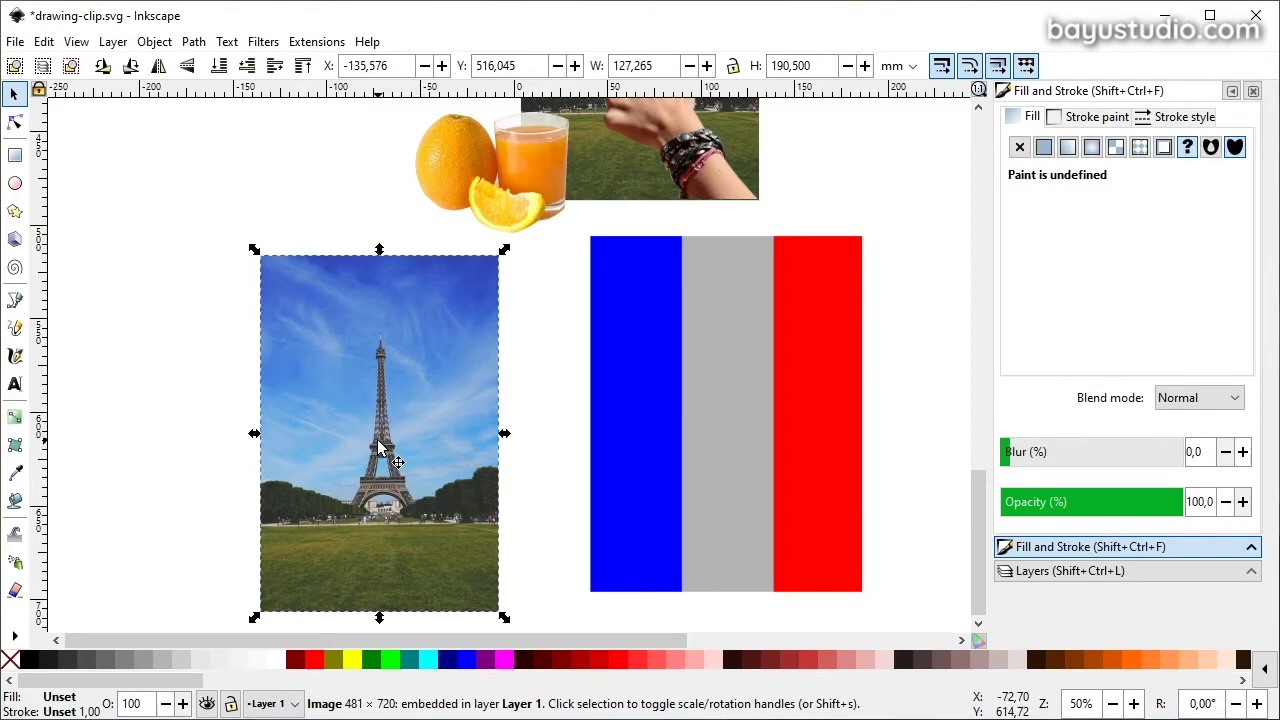
mouse_move(379, 438)
left_mouse_down()
mouse_move(729, 421)
mouse_move(783, 368)
left_mouse_up()
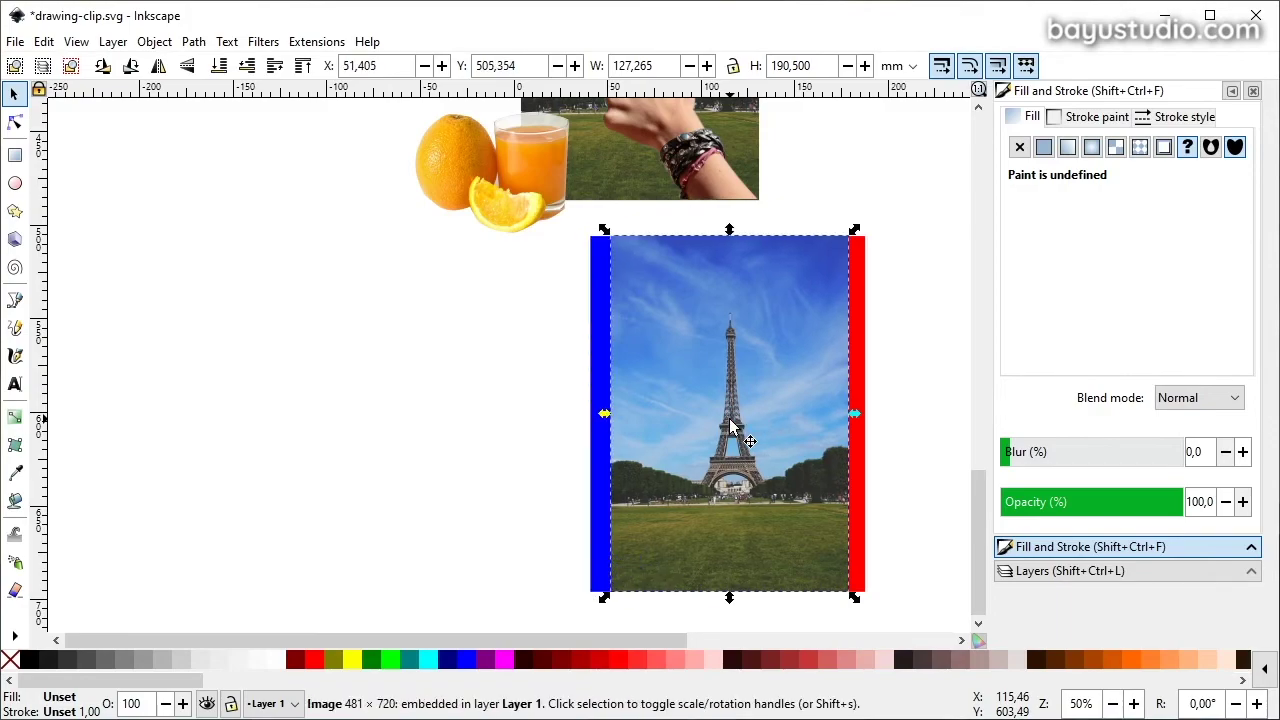
left_click(861, 348)
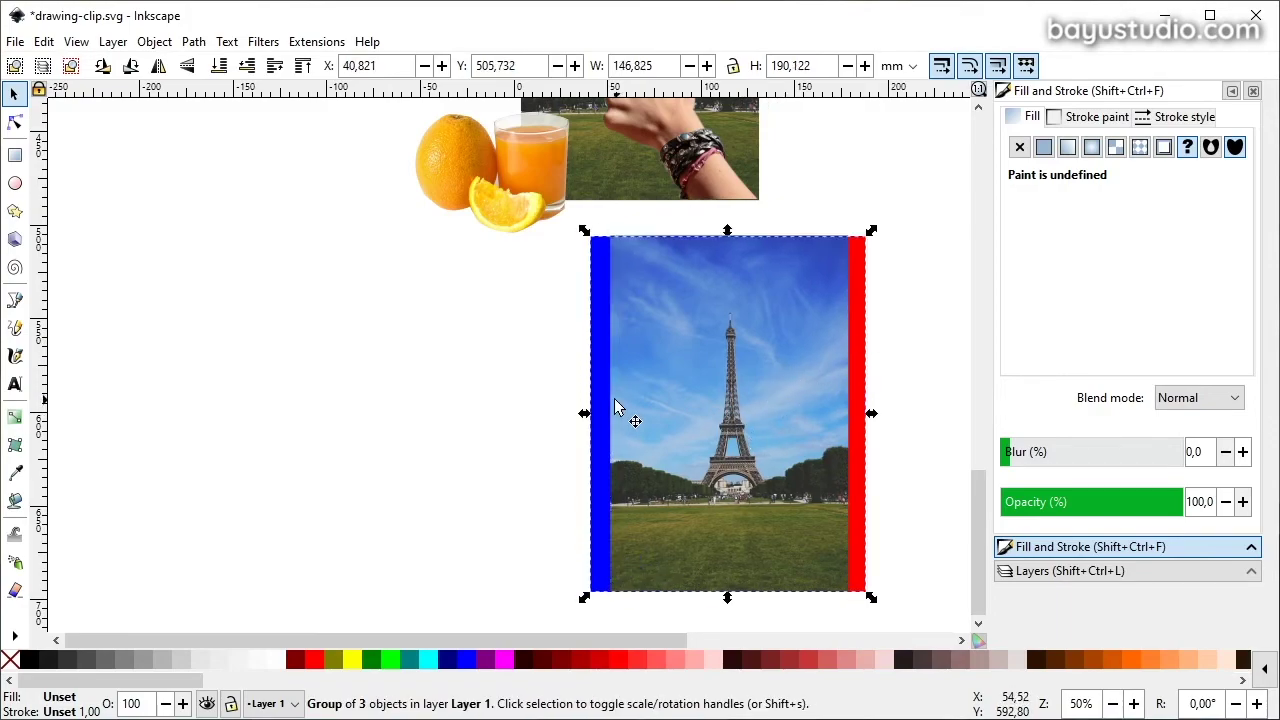
left_click_drag(588, 418, 611, 414)
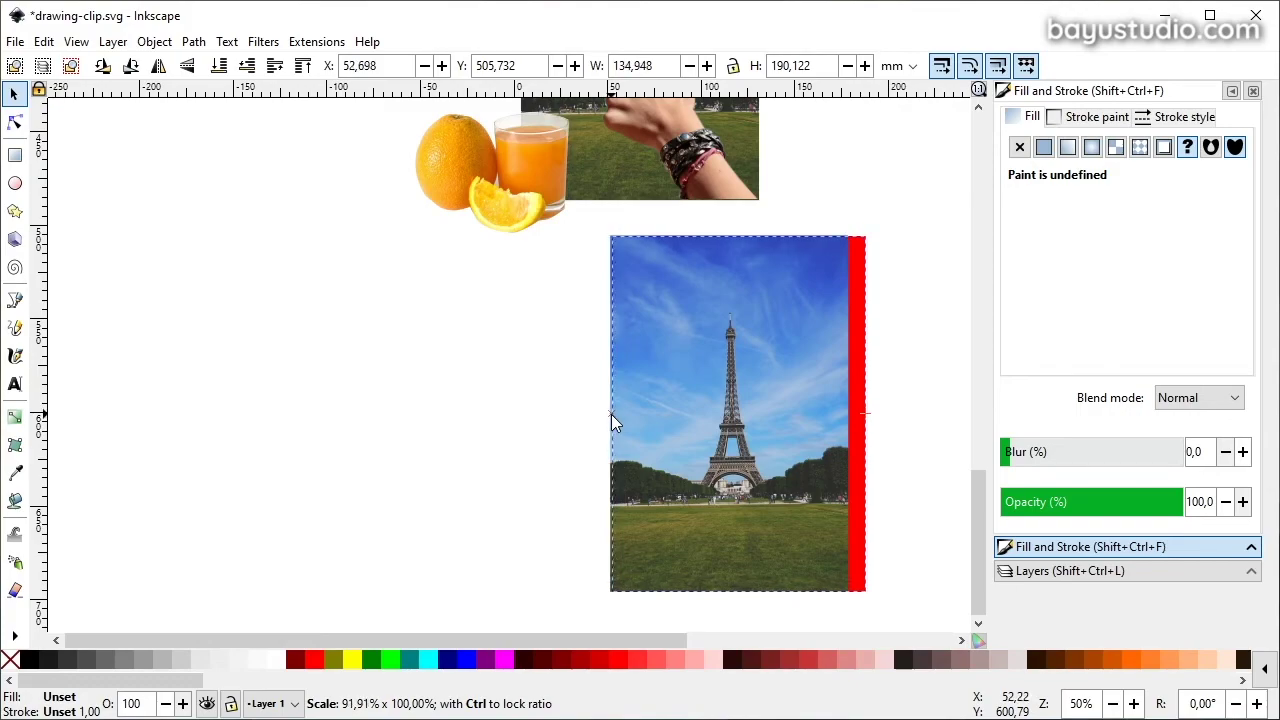
left_click_drag(871, 413, 852, 413)
Mask the photo with the flag using Object > Mask > Set.
left_click_drag(570, 612, 935, 229)
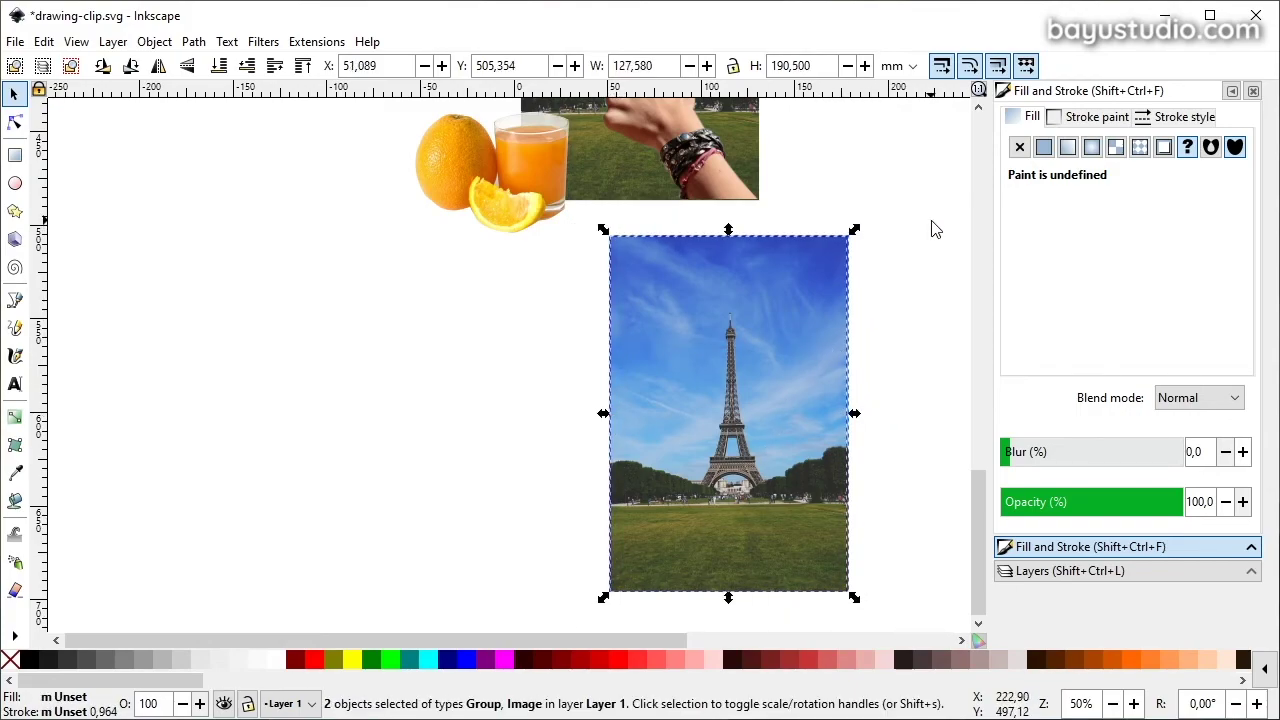
left_click(156, 43)
mouse_move(165, 288)
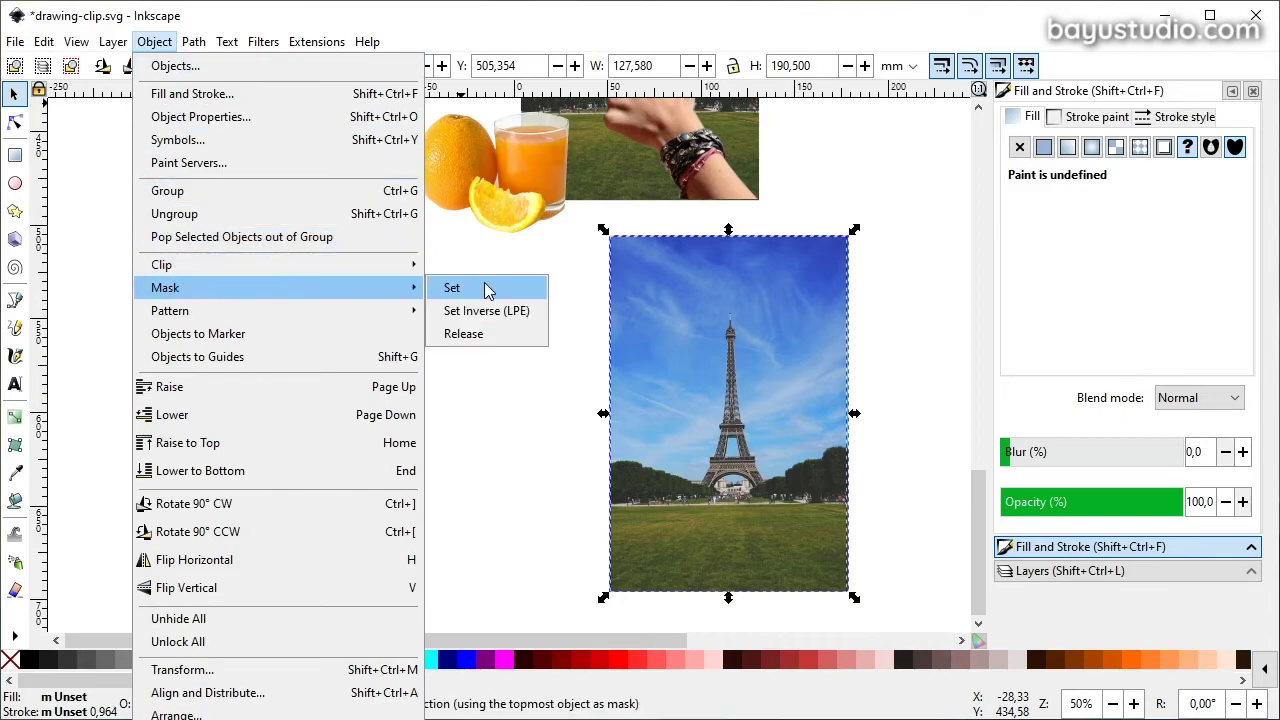
left_click(487, 290)
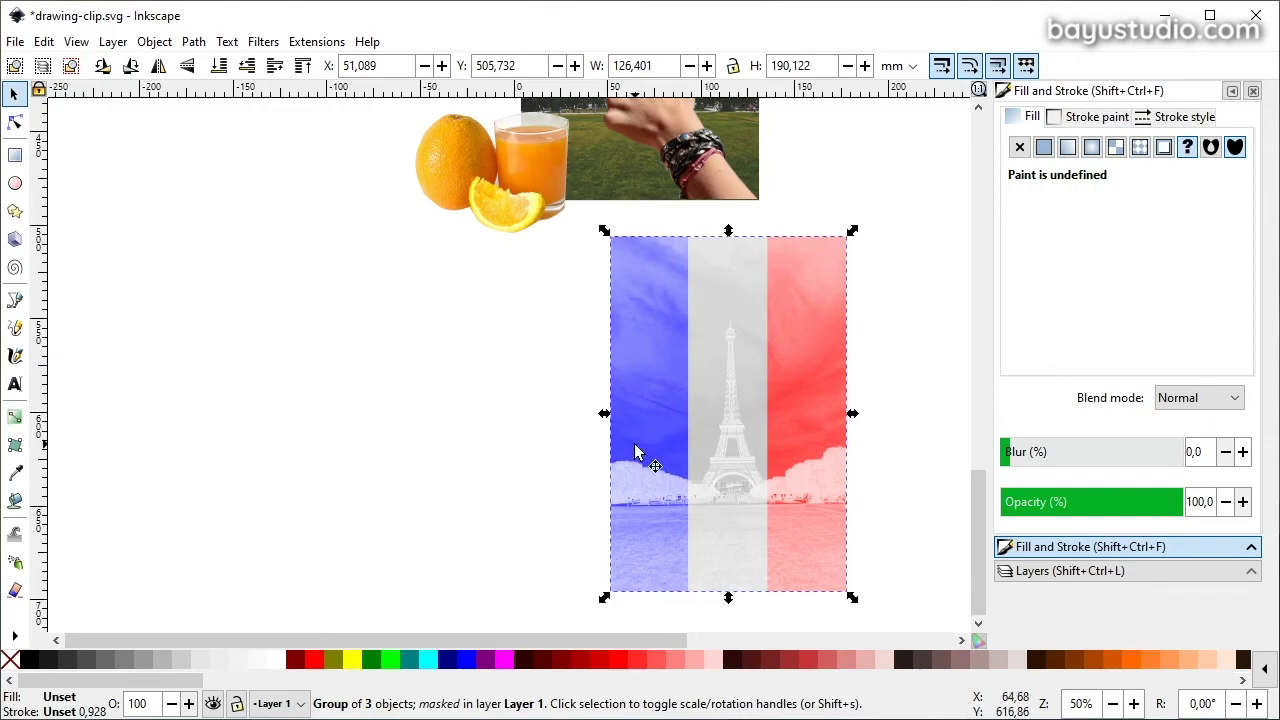
Paste a plain copy of the Eiffel photo to the left of the masked image.
scroll(660, 400, "up", 6)
scroll(700, 290, "down", 4)
scroll(725, 260, "up", 2)
left_click(733, 244)
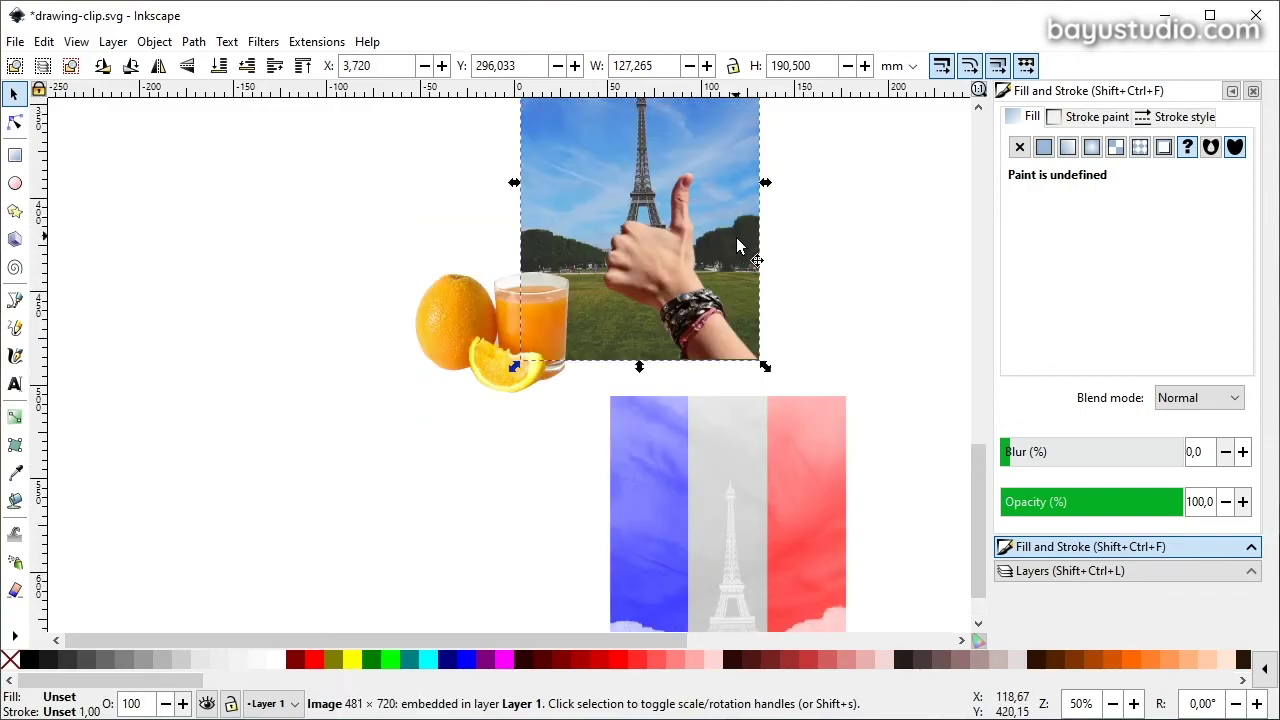
key("ctrl+v")
left_click_drag(750, 197, 428, 510)
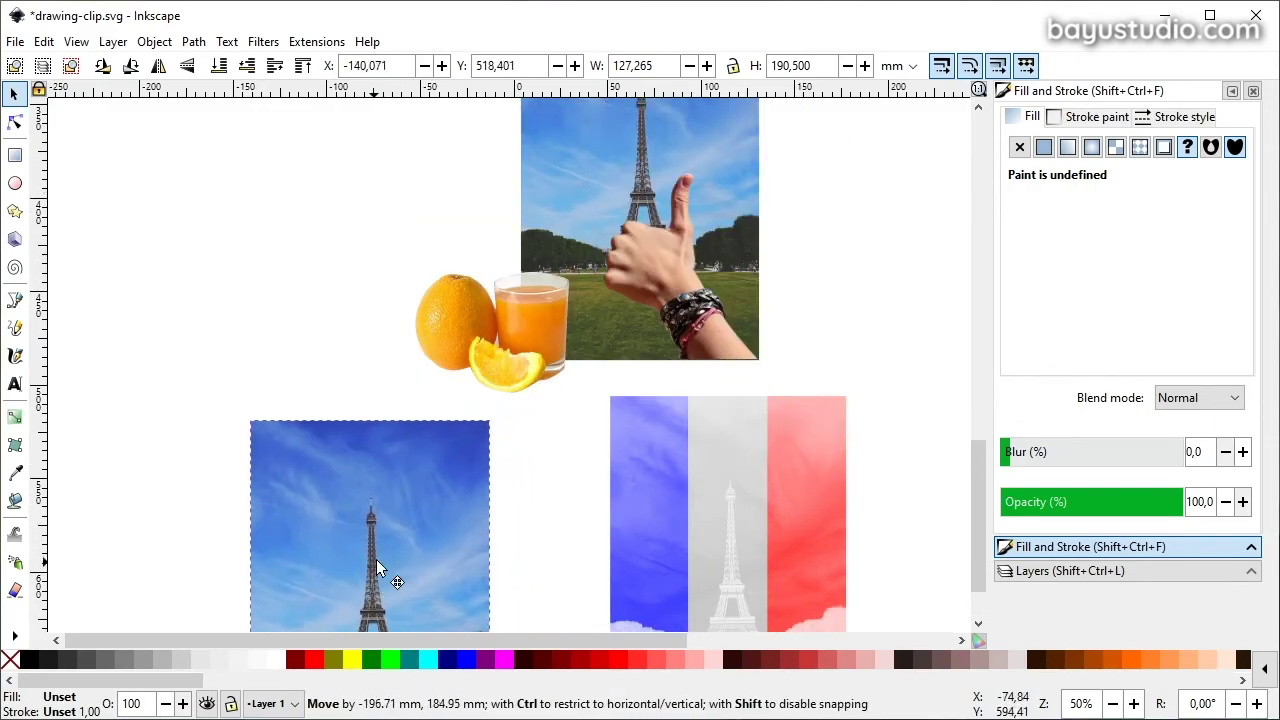
scroll(645, 492, "down", 5)
left_click_drag(504, 344, 518, 382)
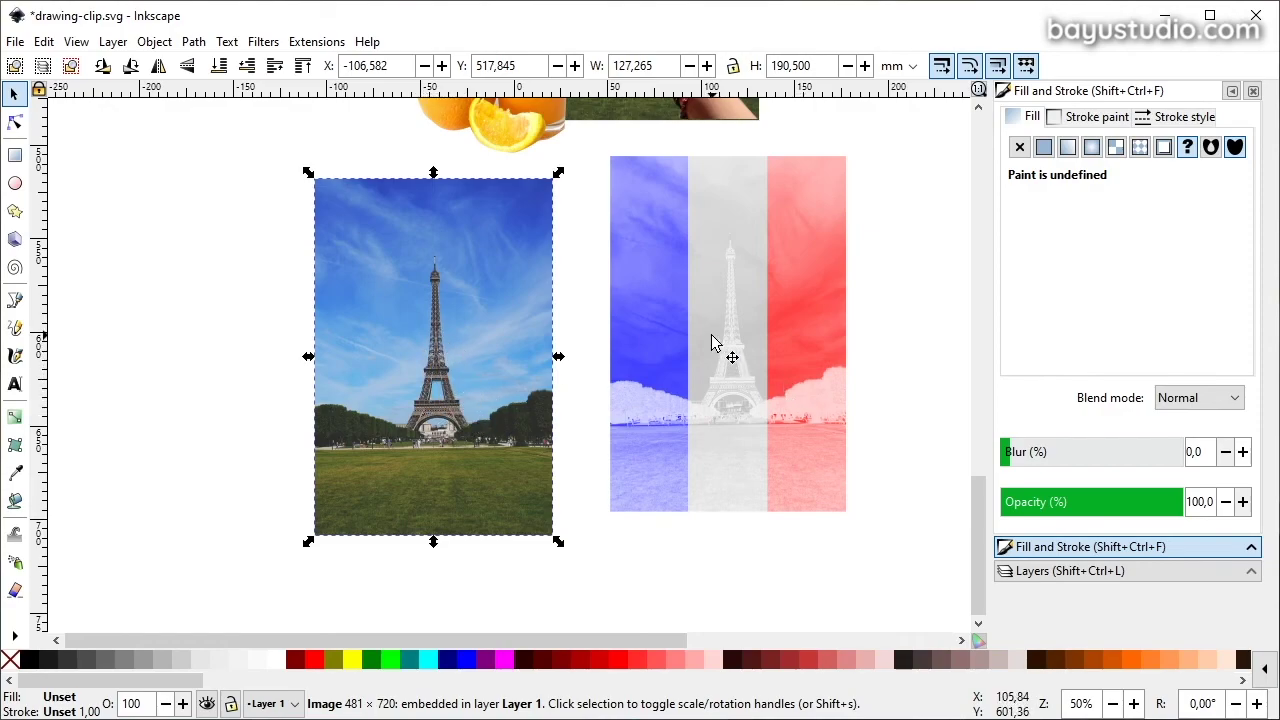
Reposition the flag-masked image just right of the plain photo.
mouse_move(798, 396)
left_mouse_down()
mouse_move(635, 432)
mouse_move(683, 434)
left_mouse_up()
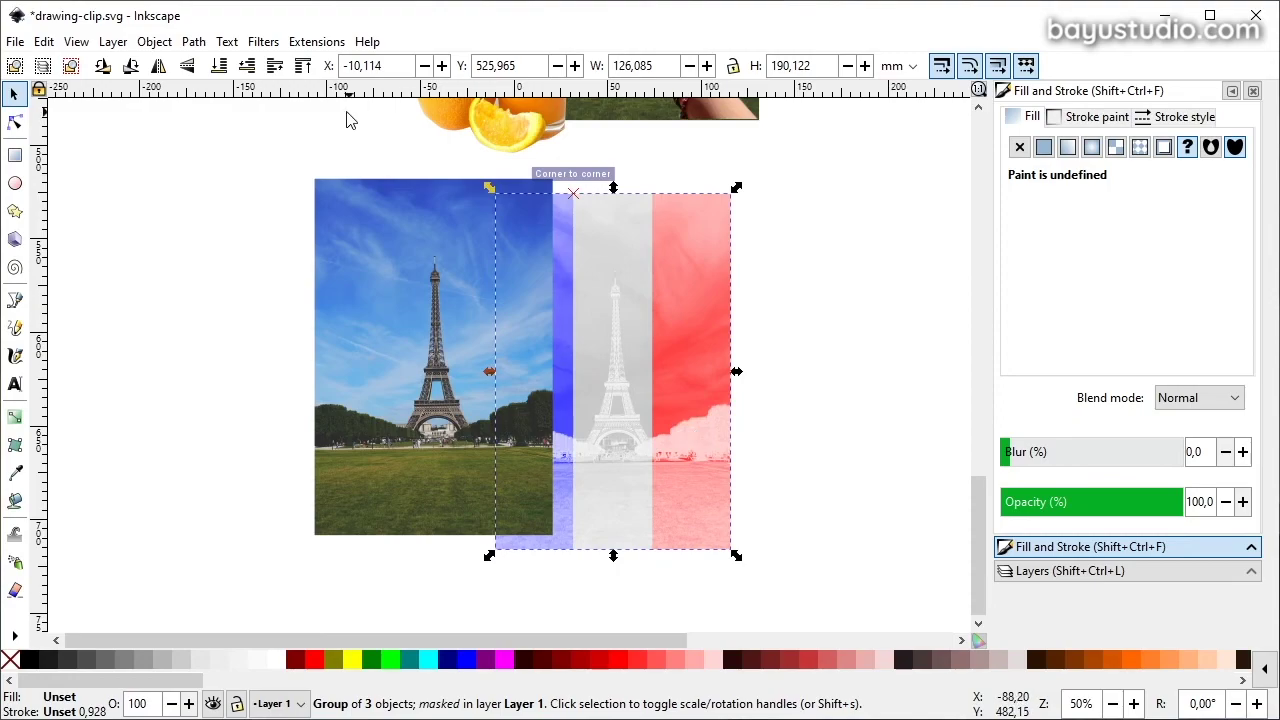
left_click_drag(595, 372, 731, 349)
left_click(885, 405)
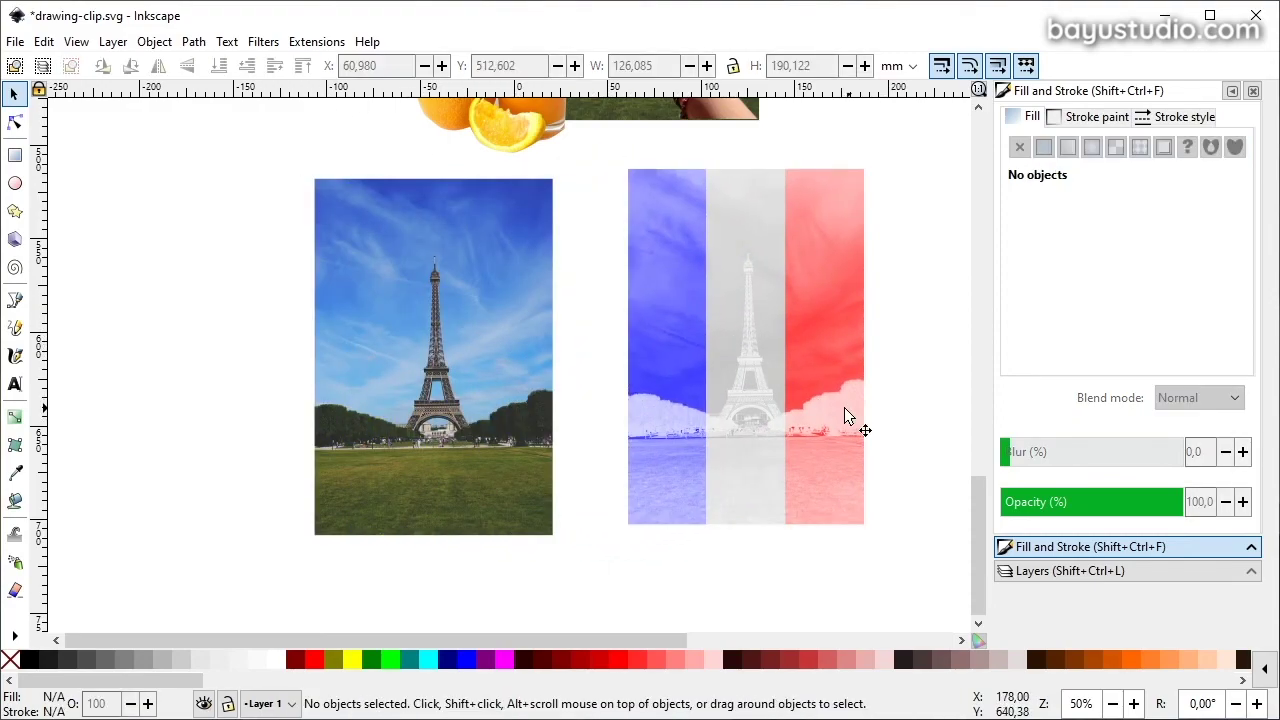
scroll(844, 410, "down", 1, "ctrl")
scroll(837, 370, "up", 1, "ctrl")
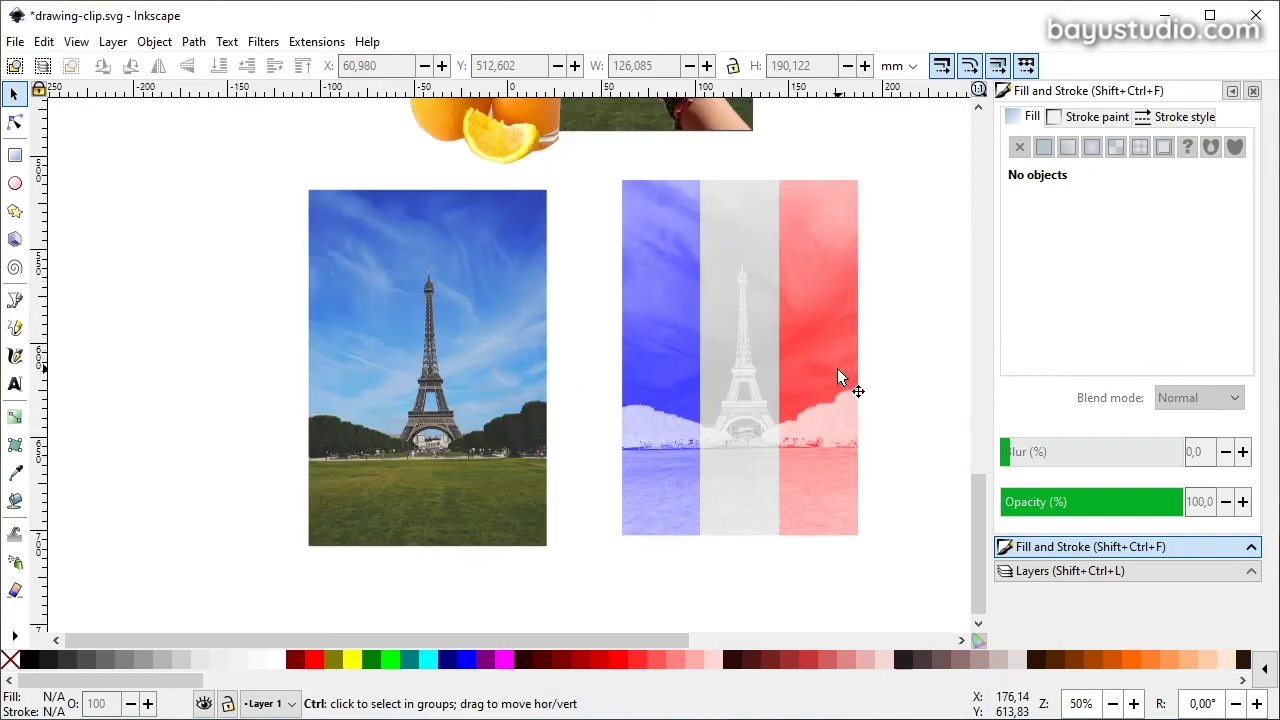